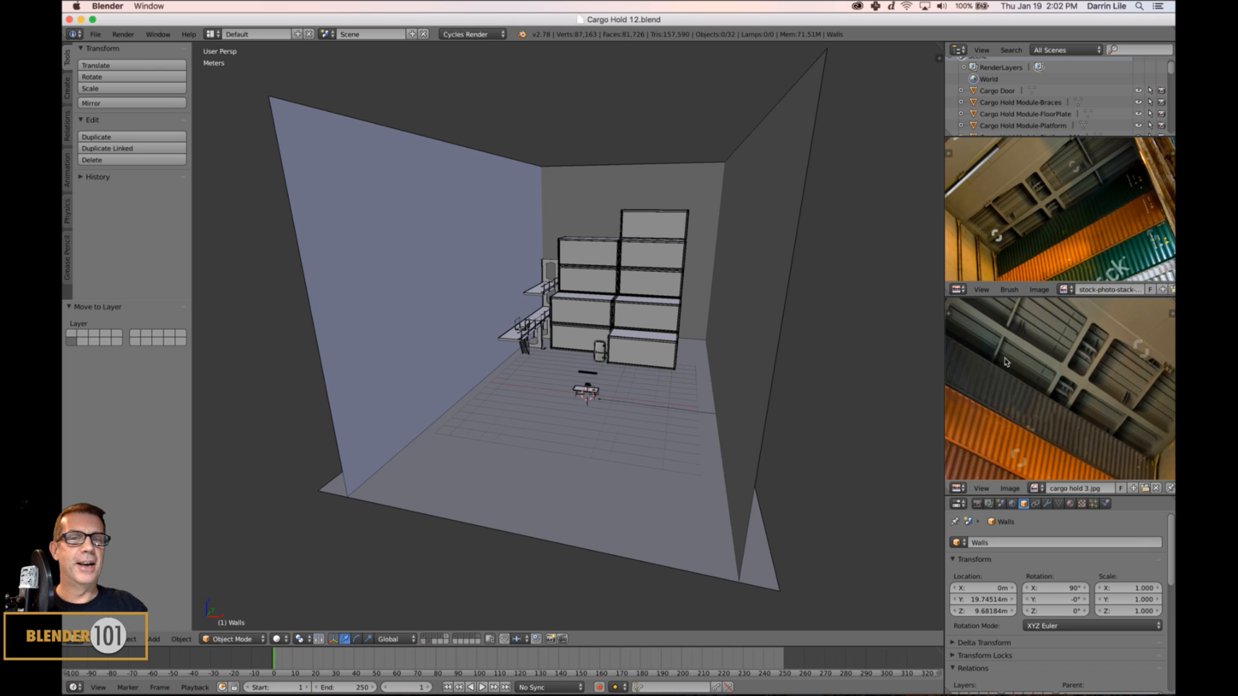
Add a cube mesh at the scene origin and raise it along Z to about 19.77 m.
scroll(760, 340, down, 5)
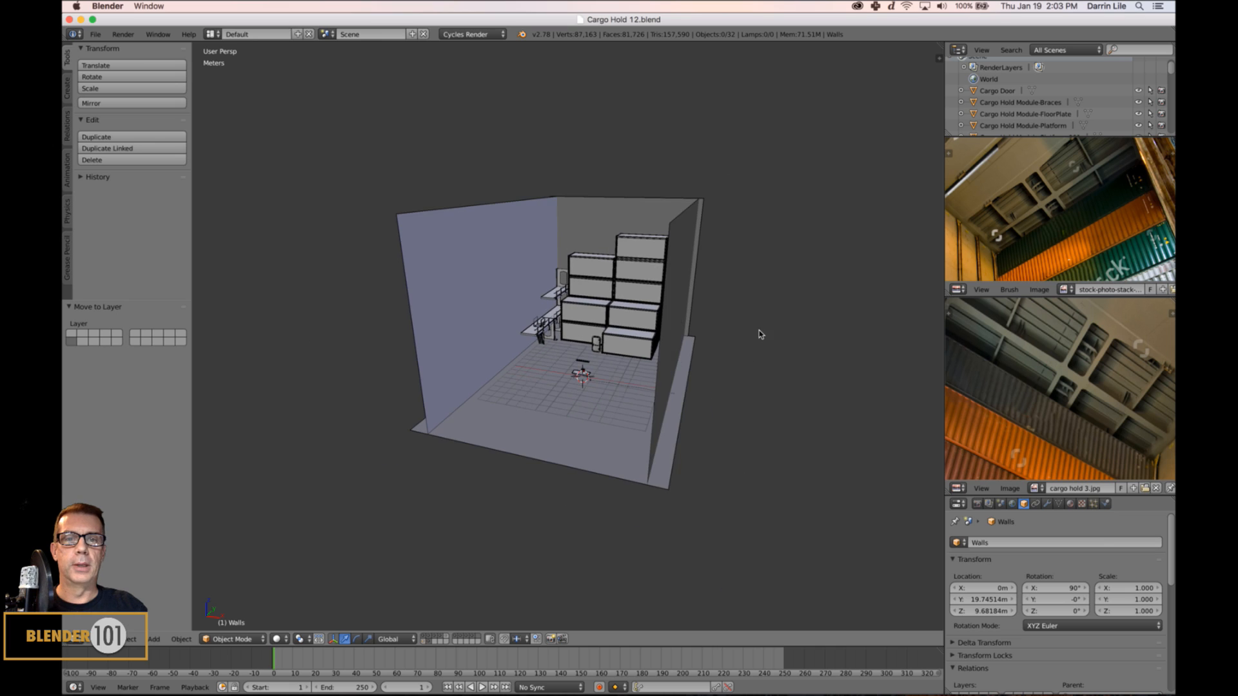
key(shift+a)
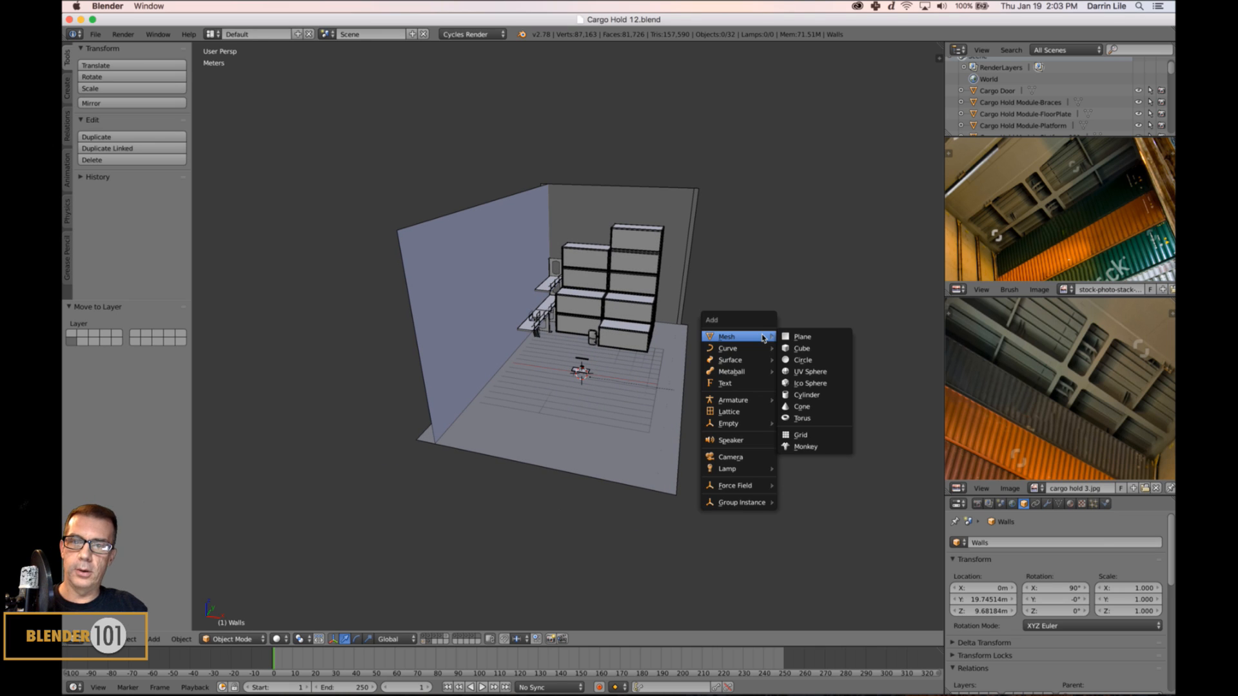
click(808, 348)
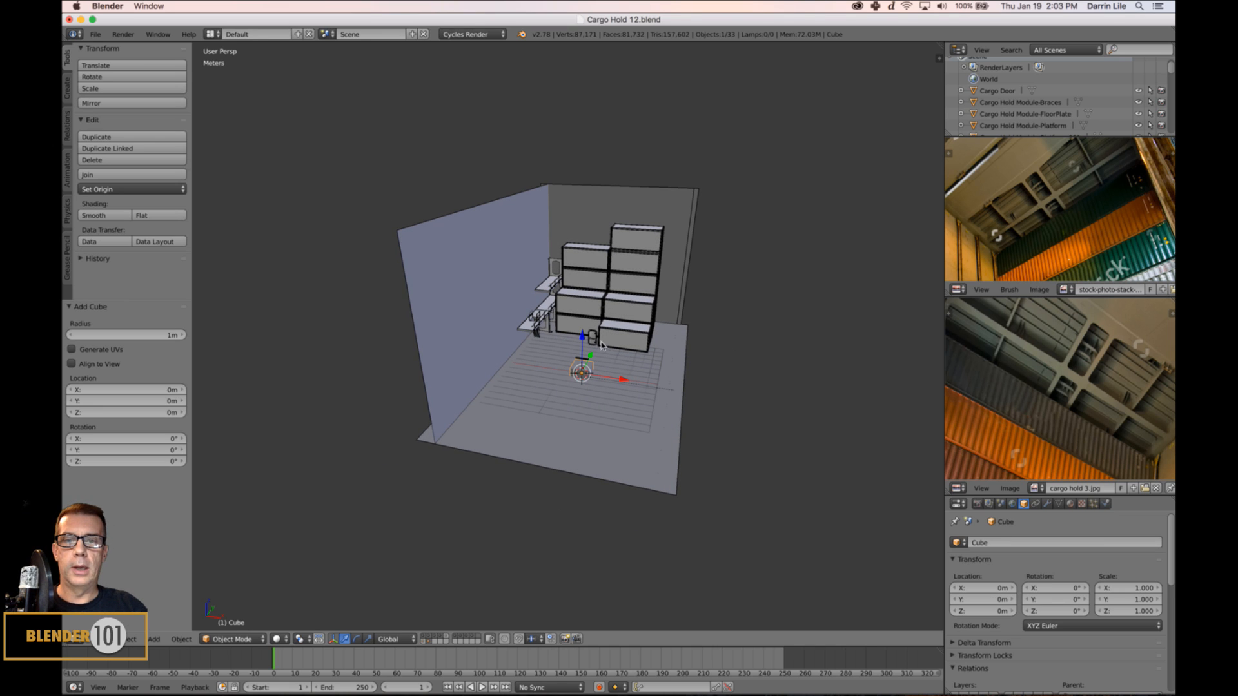
drag(582, 338, 579, 138)
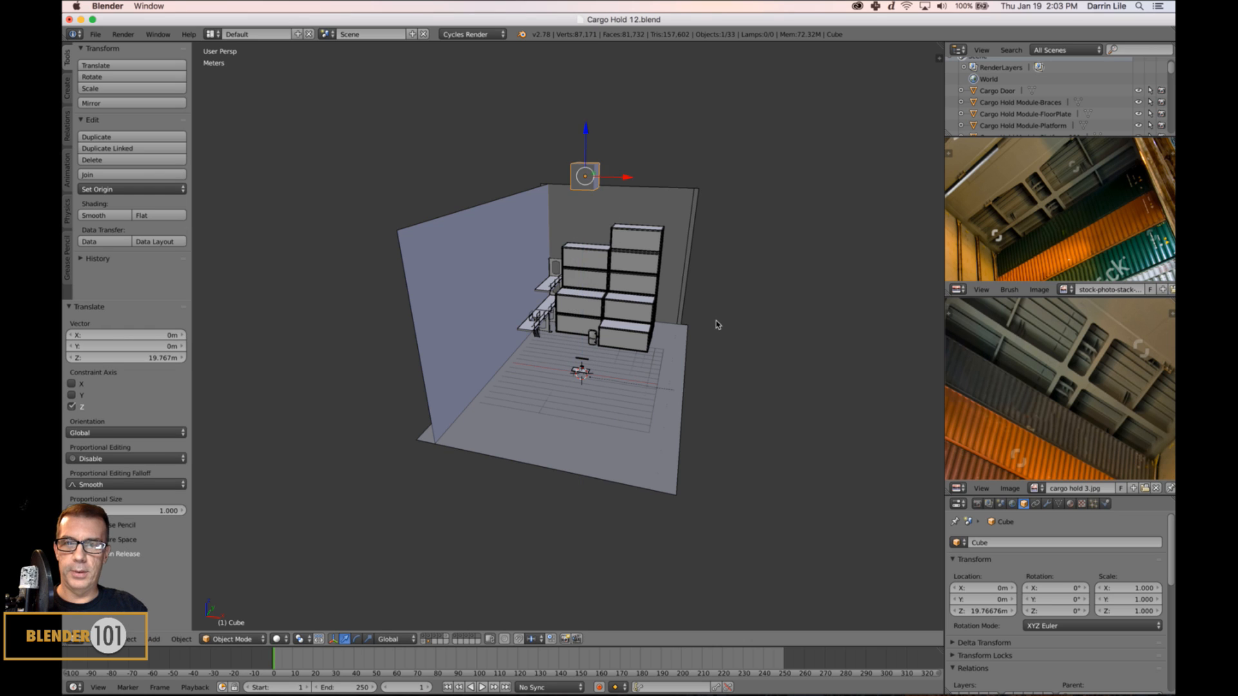
Flatten the cube by scaling it along Z to about 0.658.
middle_drag(741, 336, 706, 333)
key(g)
key(z)
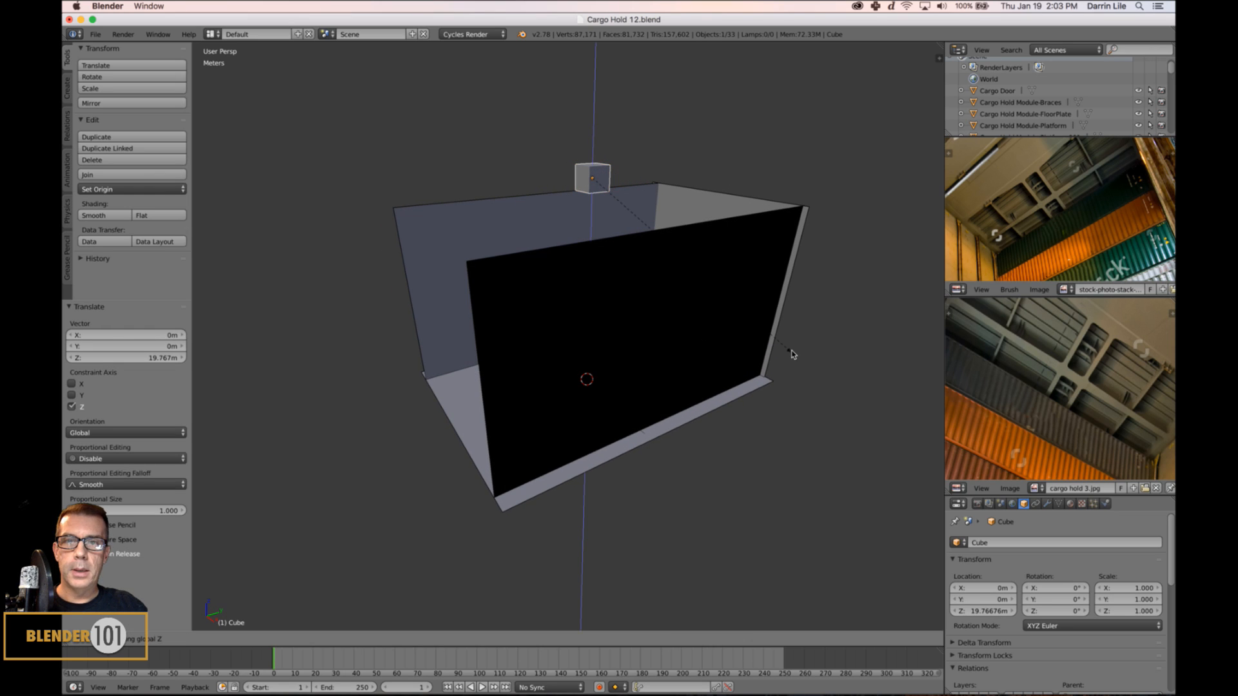
click(741, 307)
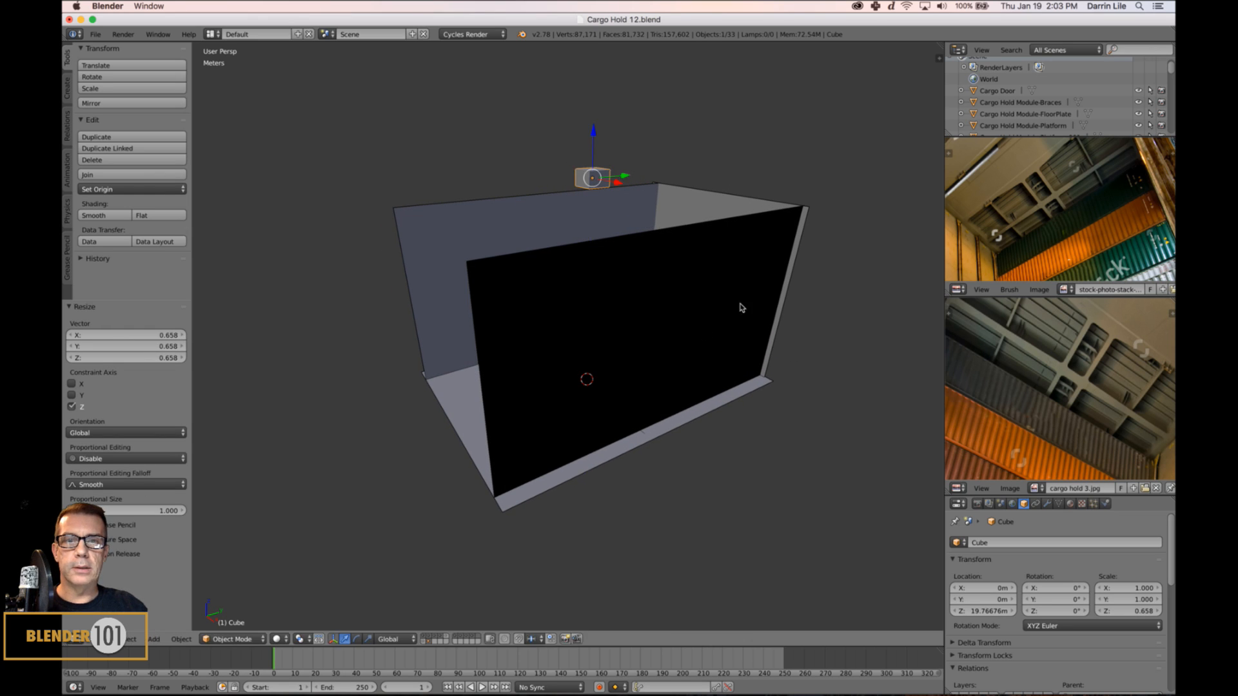
Examine the ceiling structure above the containers in the two cargo hold reference photos.
scroll(778, 329, up, 2)
middle_drag(722, 357, 713, 382)
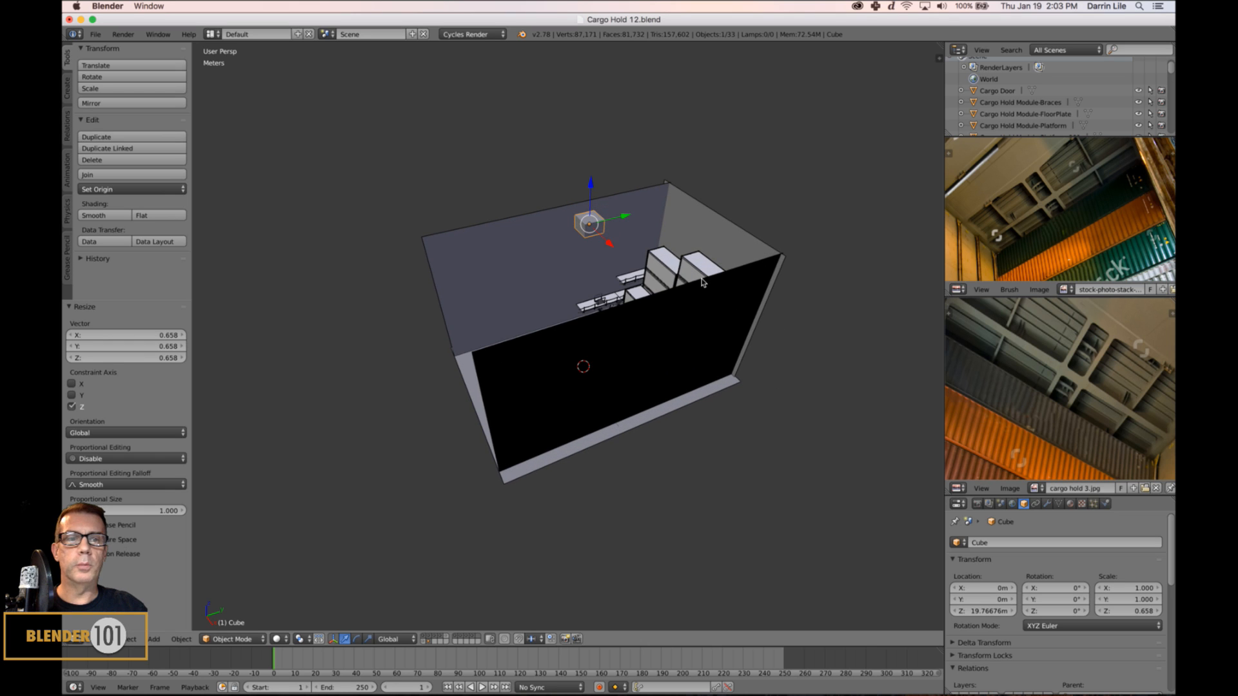
scroll(1047, 216, down, 3)
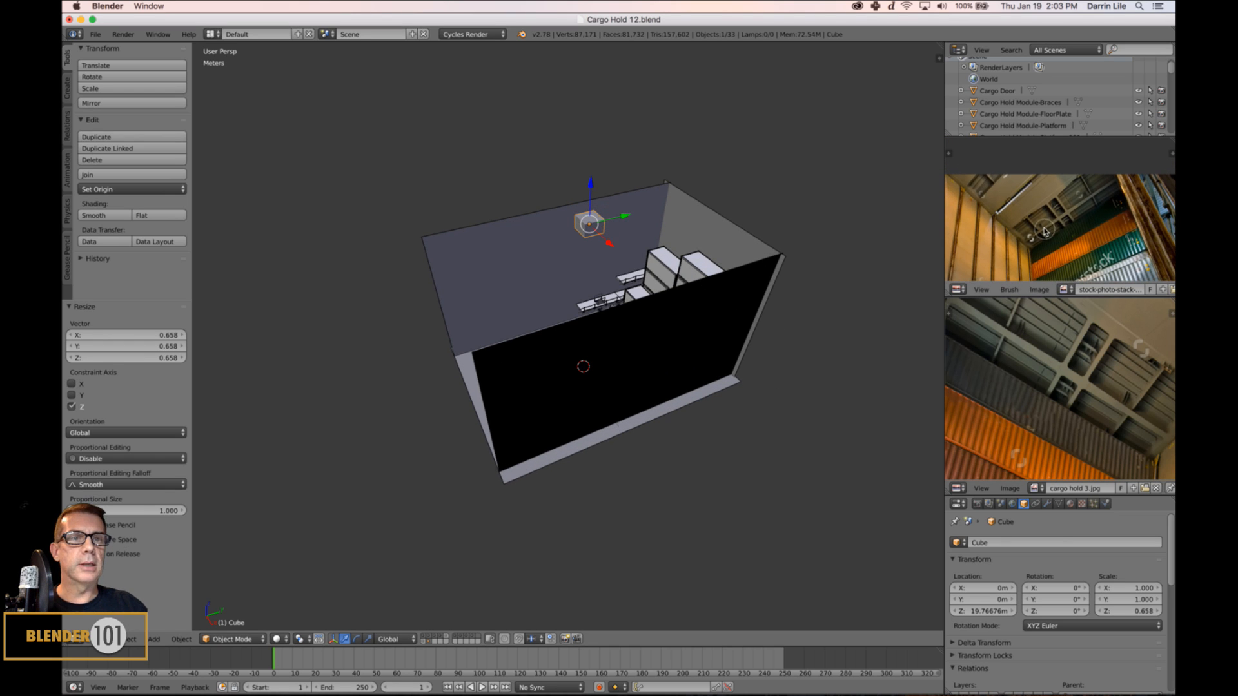
scroll(1093, 332, down, 3)
middle_drag(1087, 359, 1079, 353)
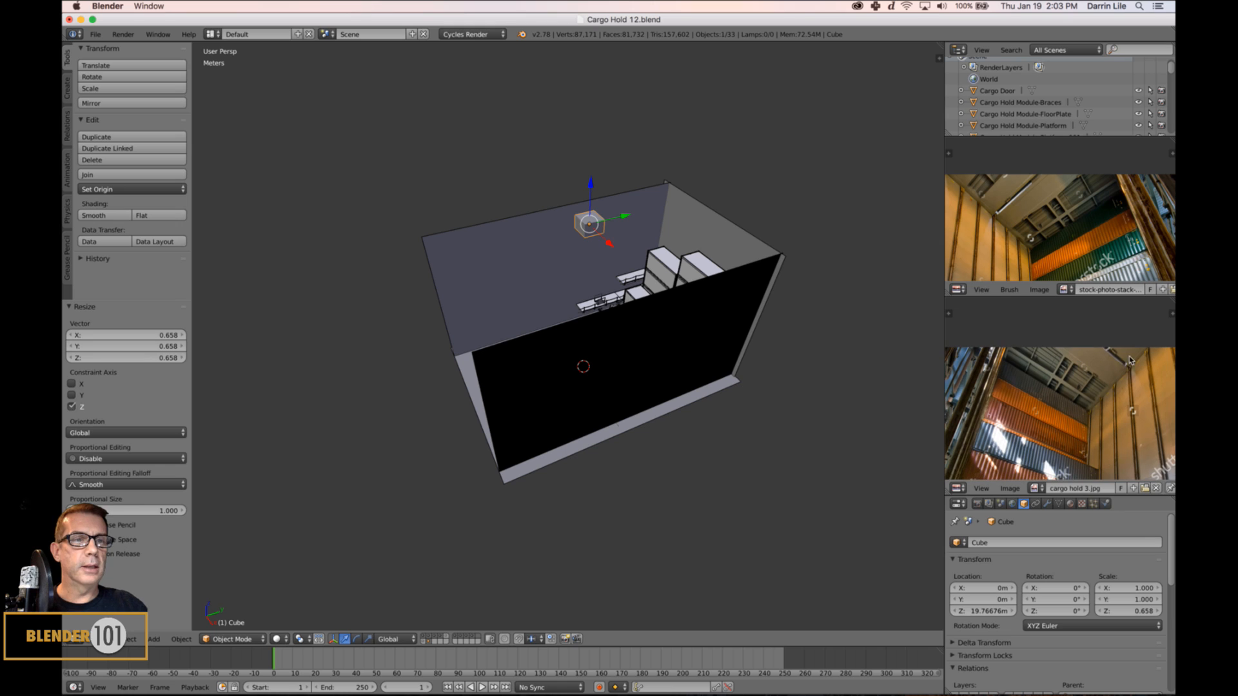
scroll(1057, 232, up, 3)
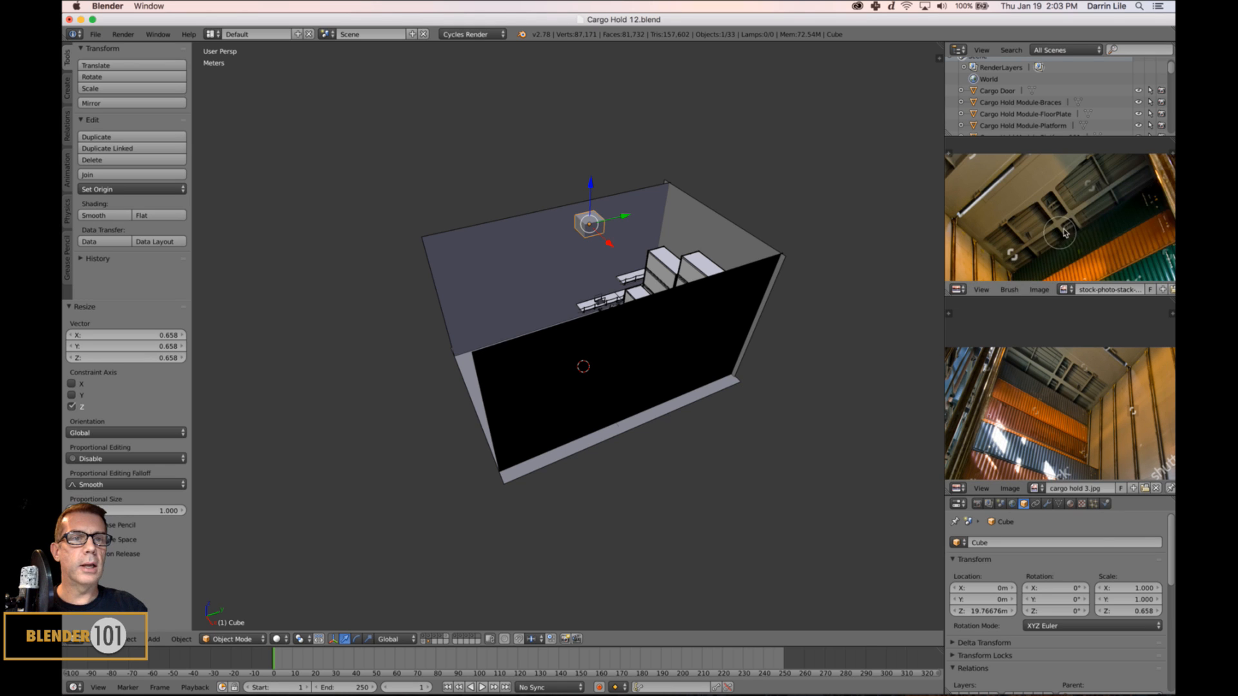
middle_drag(1073, 227, 1081, 219)
scroll(1072, 381, up, 3)
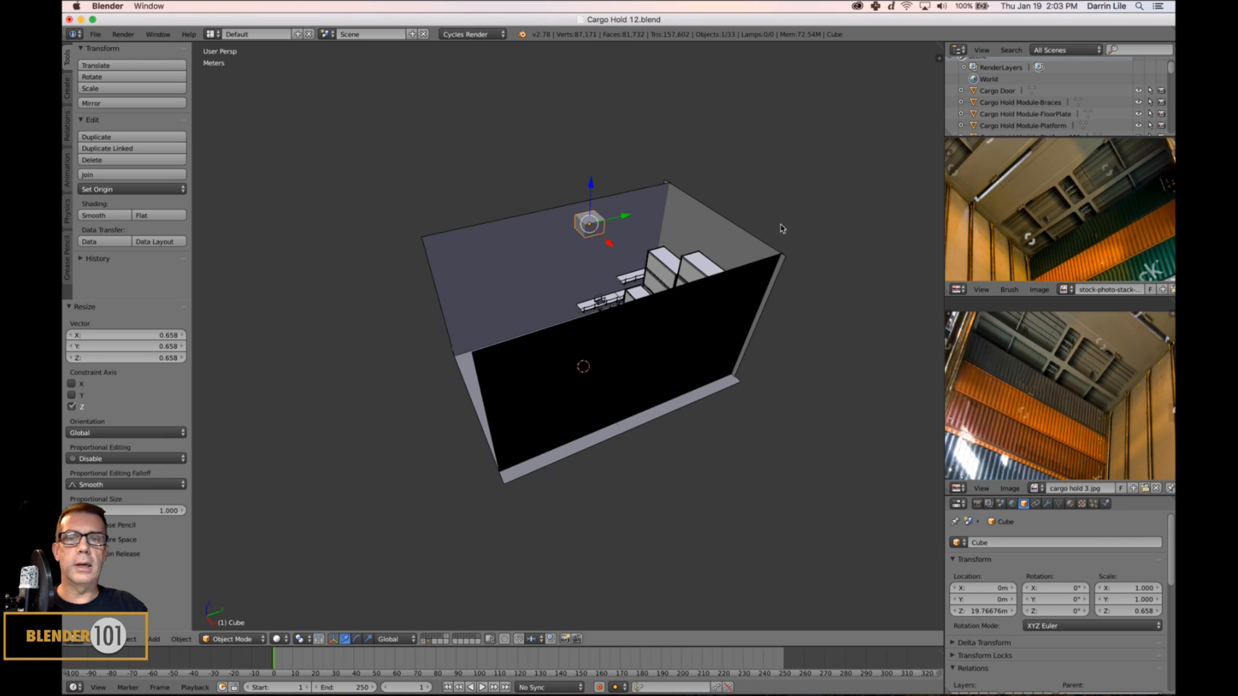
Stretch the cube along X to a scale of about 10.26, forming a beam across the hold.
middle_drag(602, 279, 657, 281)
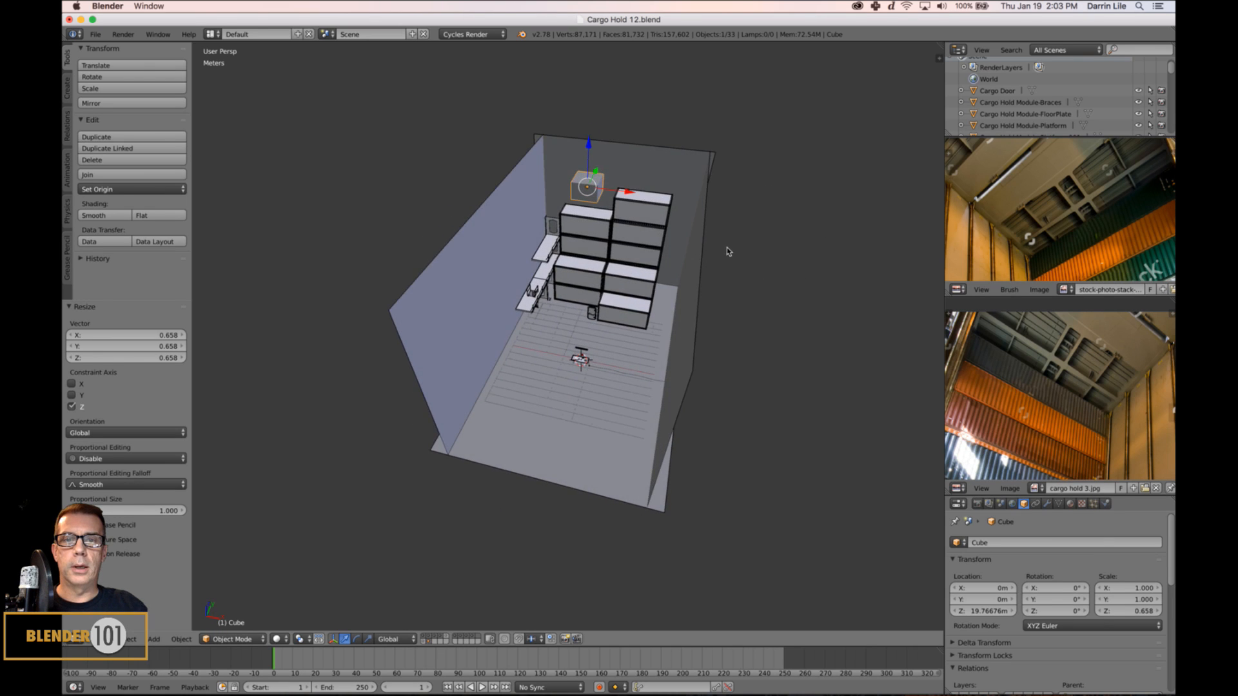
middle_drag(728, 250, 709, 295)
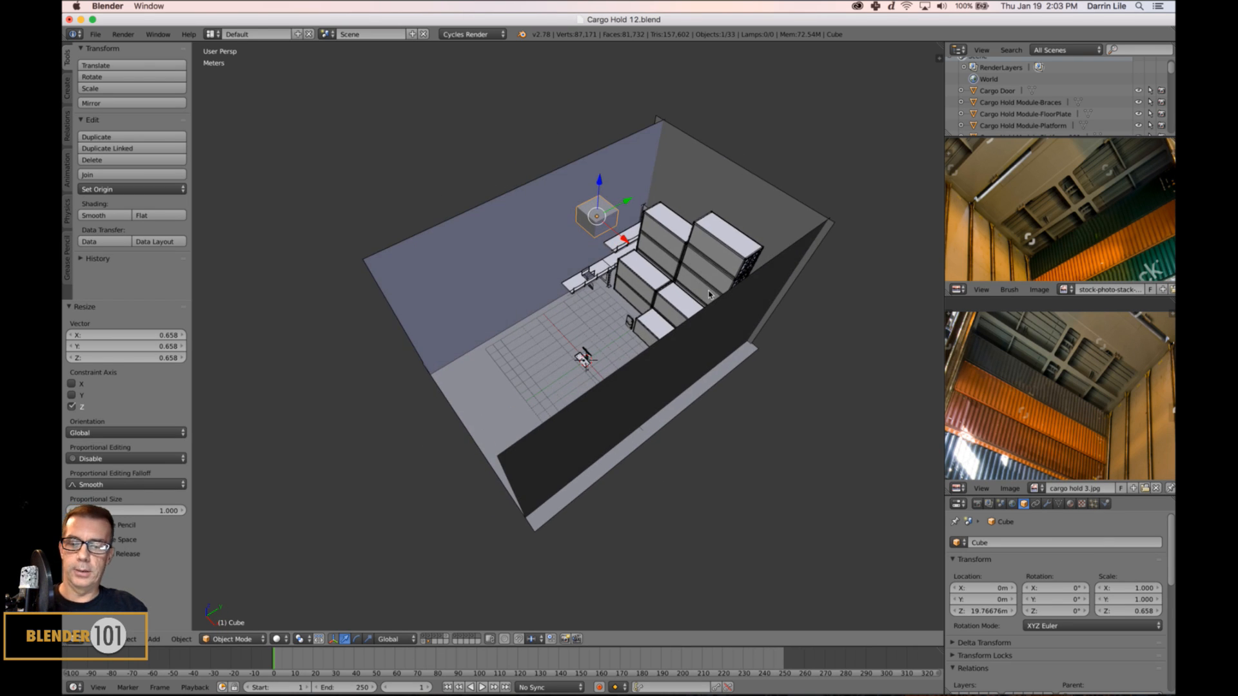
key(s)
key(x)
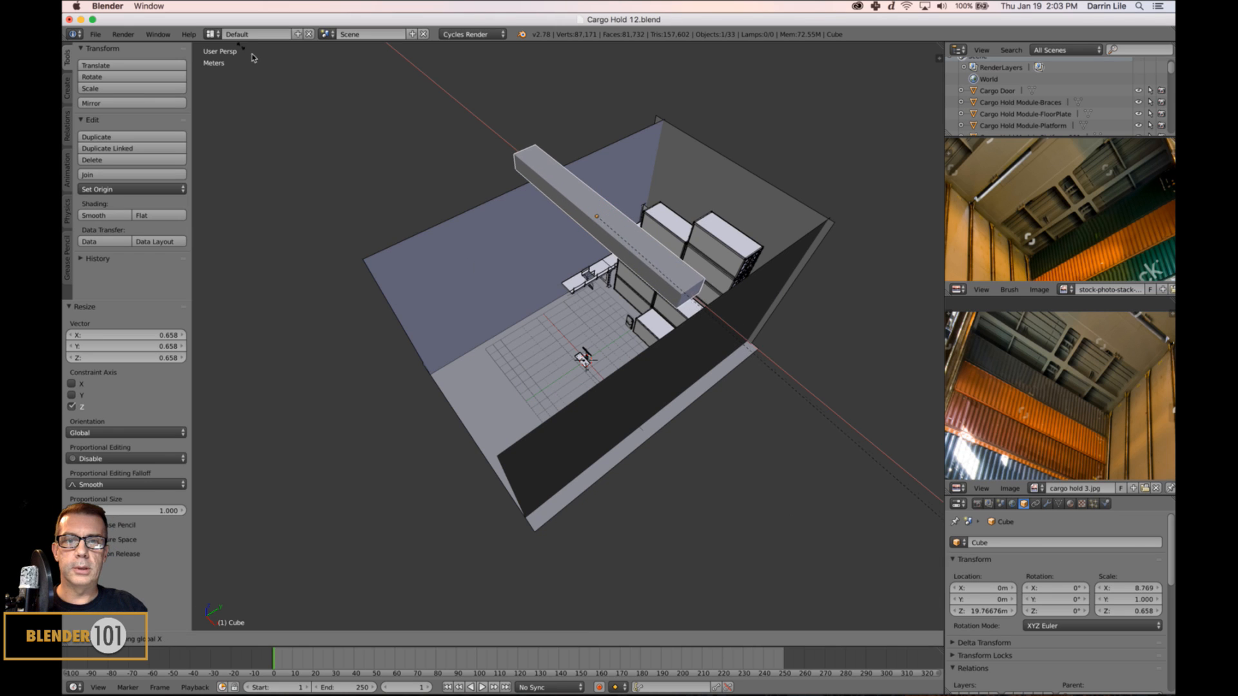
click(473, 172)
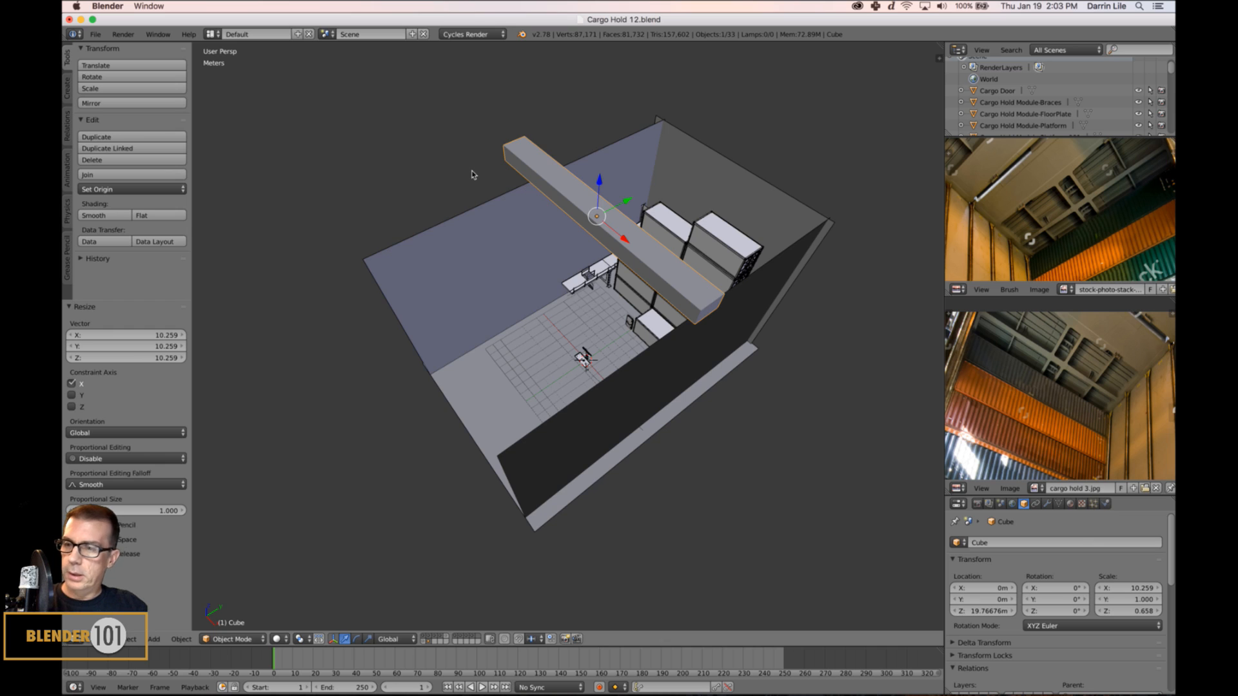
Check the beam against the walls in an orthographic top wireframe view, and lower it along Z to about 14.58 m.
key(KP_7)
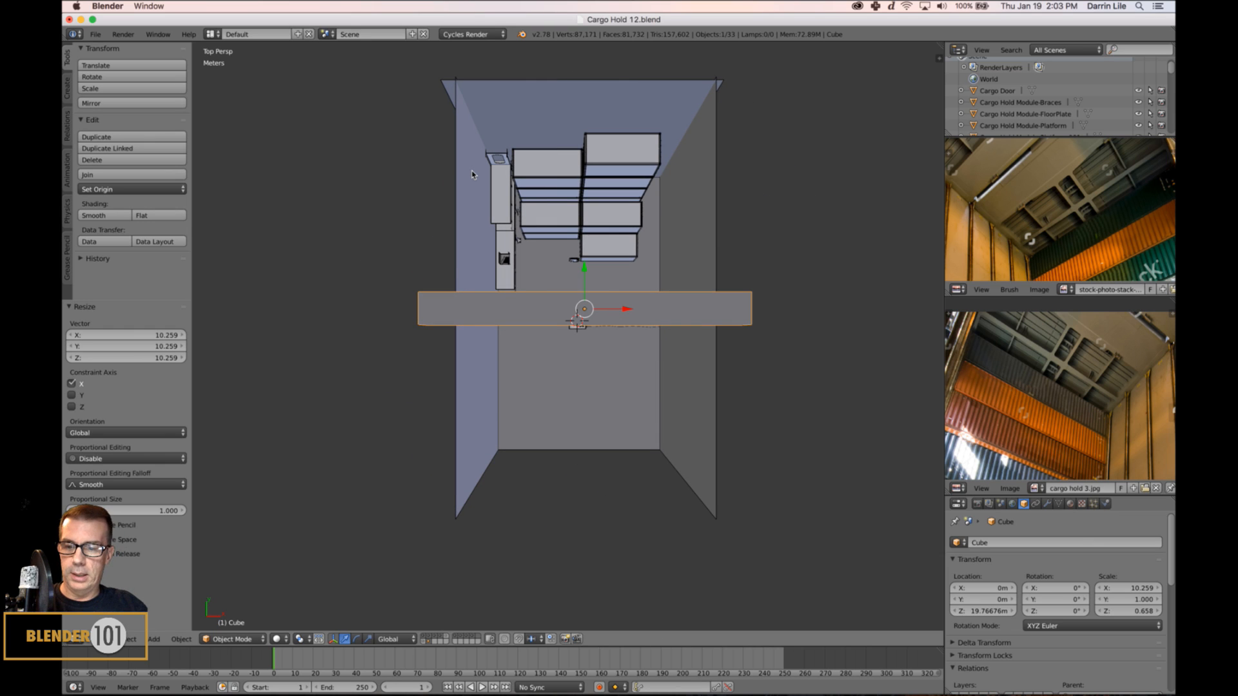
key(KP_5)
key(z)
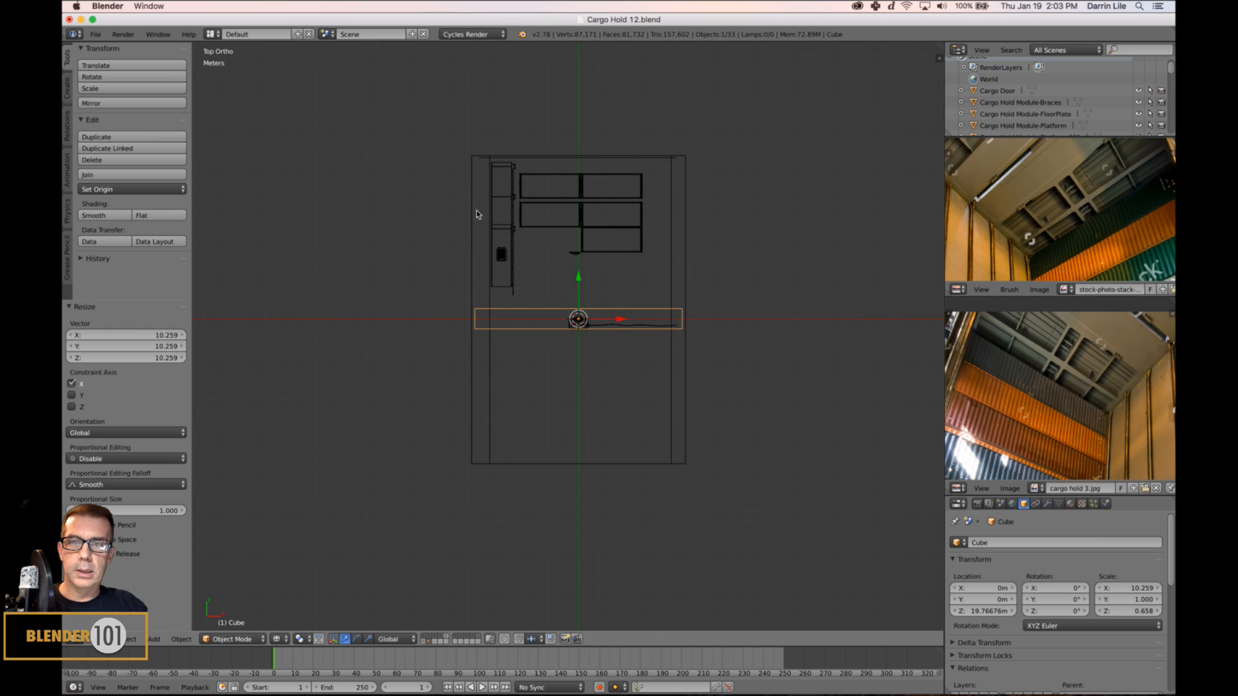
scroll(509, 261, up, 3)
scroll(569, 313, up, 1)
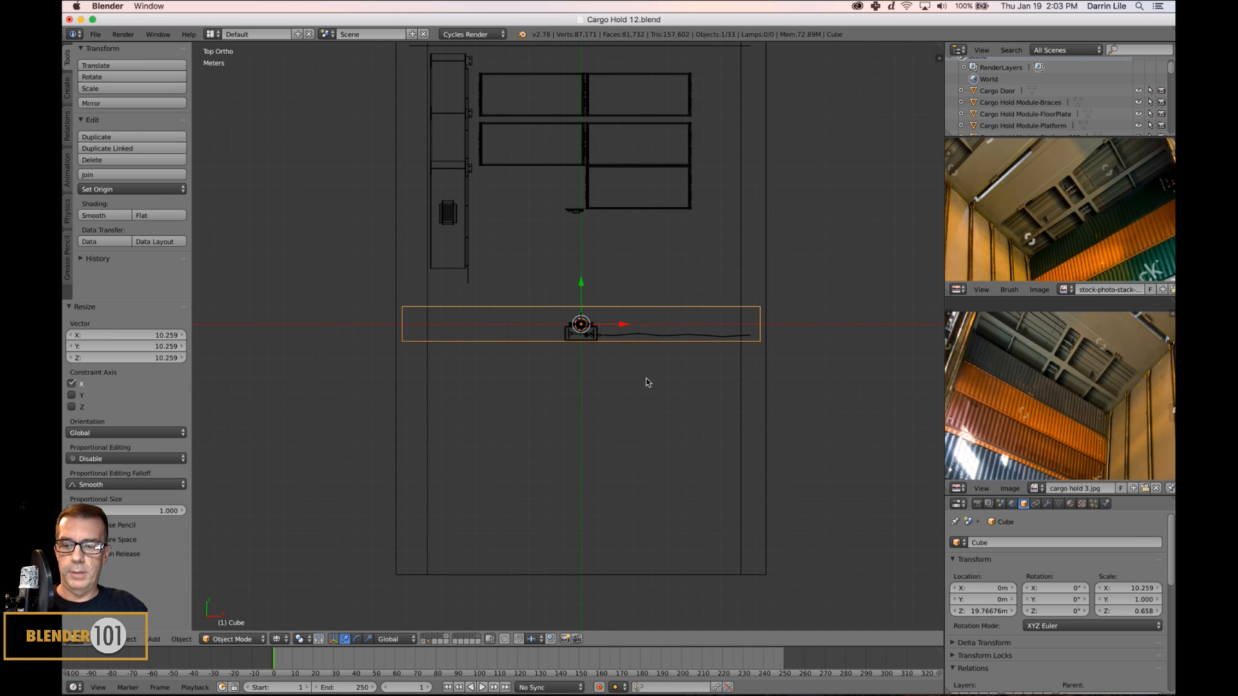
key(z)
middle_drag(647, 381, 628, 305)
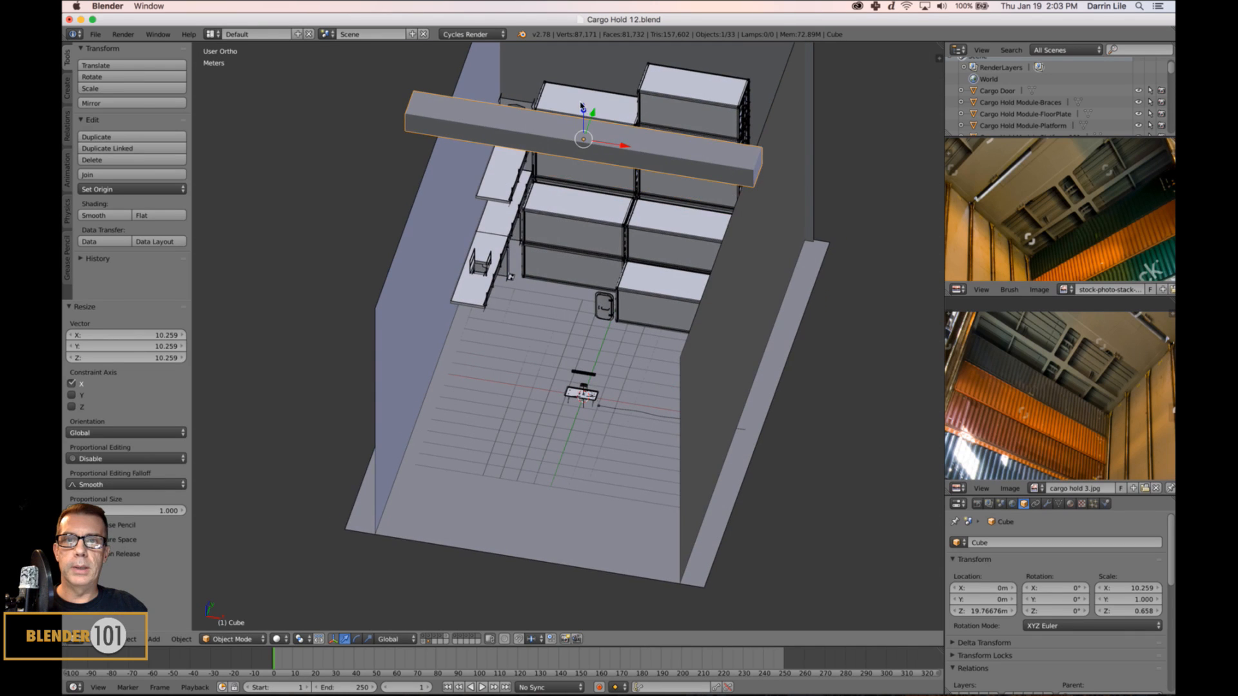
drag(581, 106, 582, 180)
Shorten the beam along X to a scale of about 8.9 and shift it about 17 cm along X between the side walls.
middle_drag(716, 277, 724, 278)
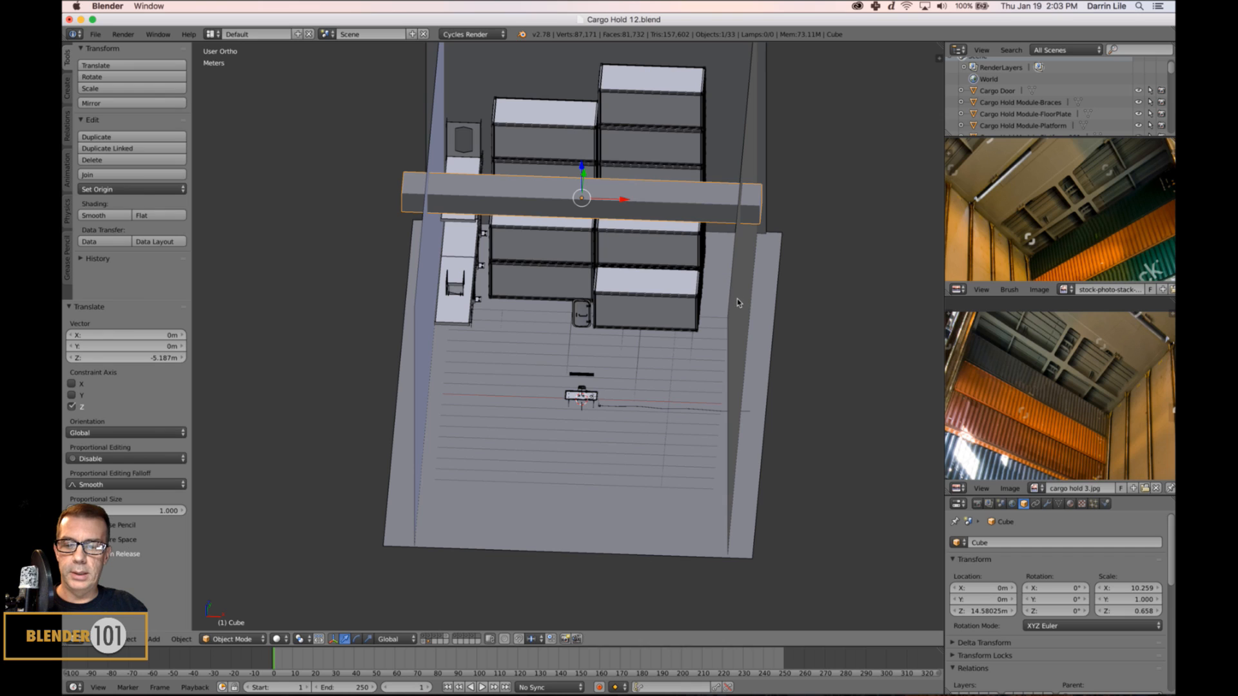
key(s)
key(x)
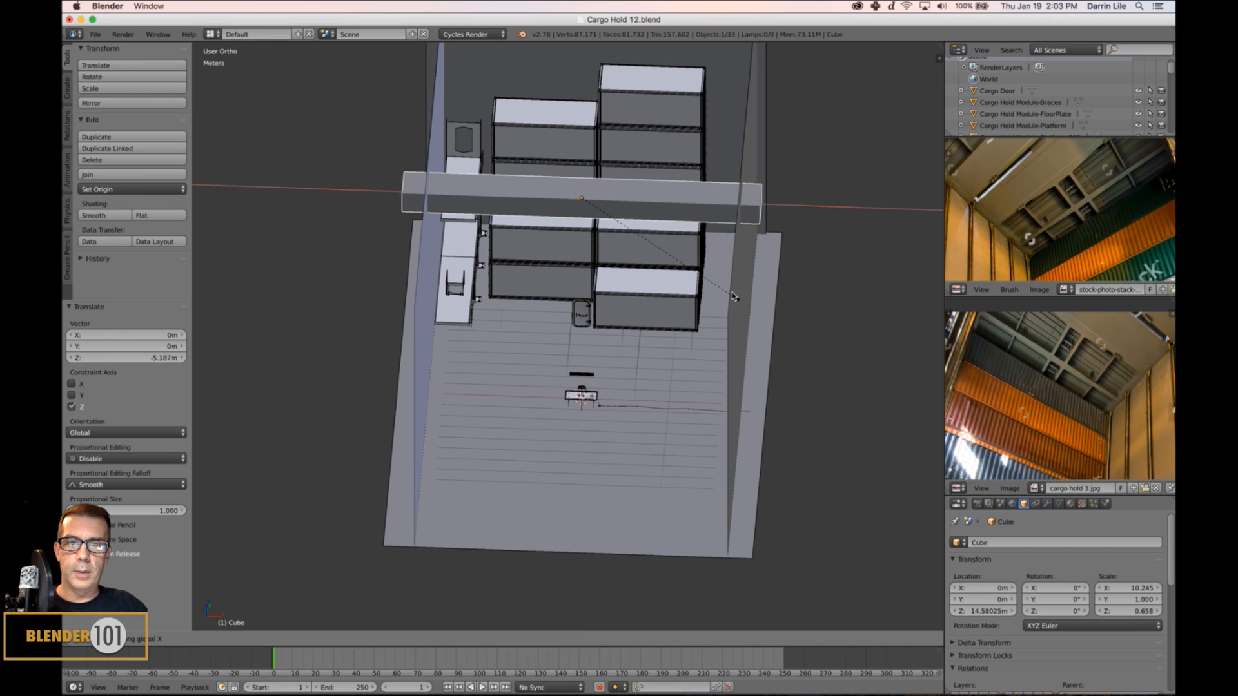
click(532, 183)
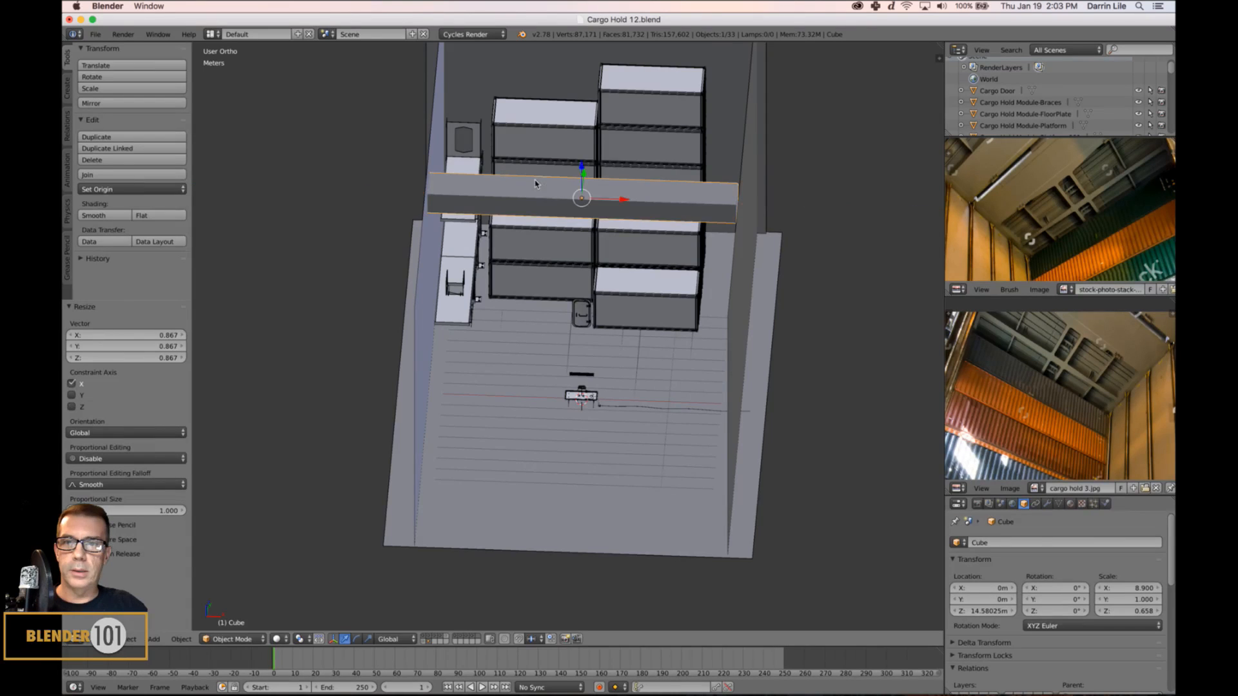
scroll(612, 264, up, 3)
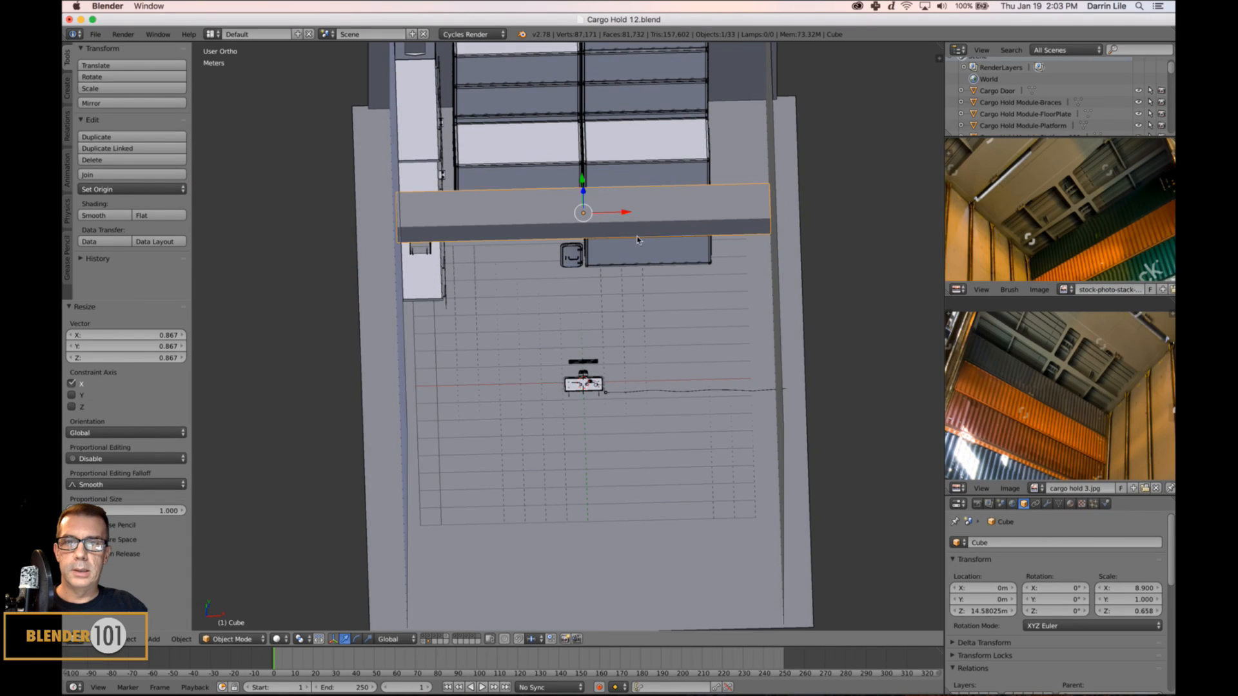
drag(627, 212, 630, 211)
Raise the beam along Z to about 17.8 m and move it about 5.19 m along Y toward the back wall.
middle_drag(664, 299, 652, 259)
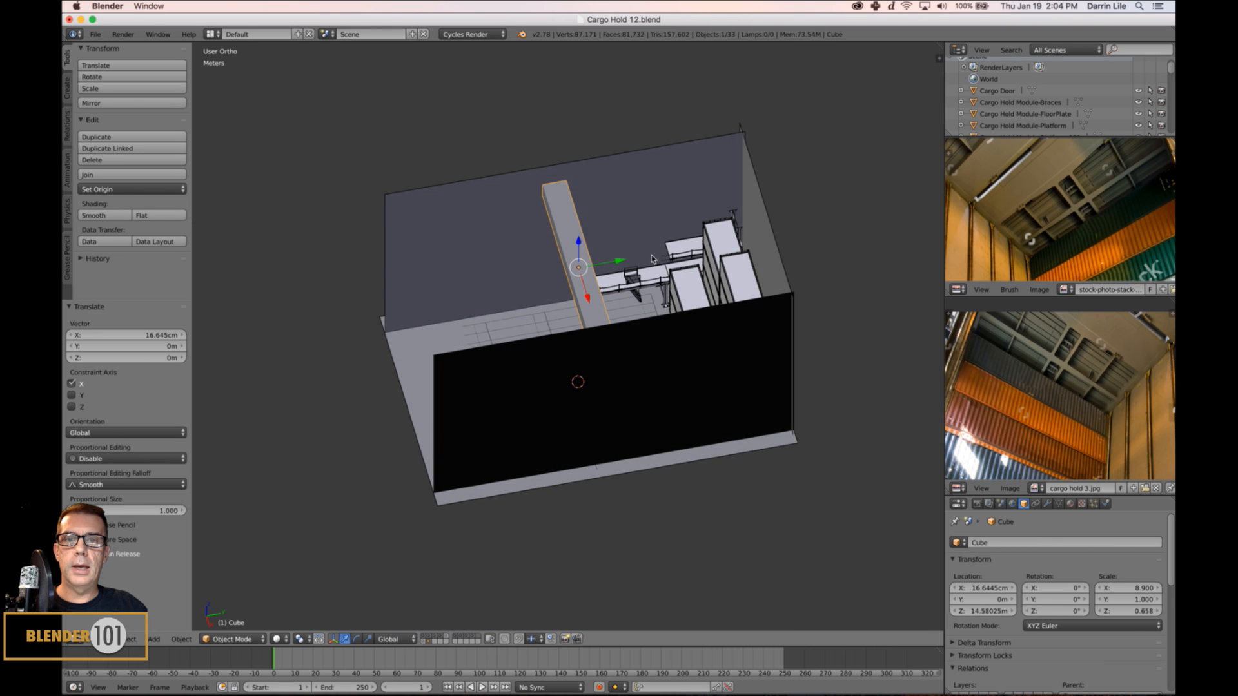
drag(581, 242, 574, 217)
scroll(603, 242, up, 3)
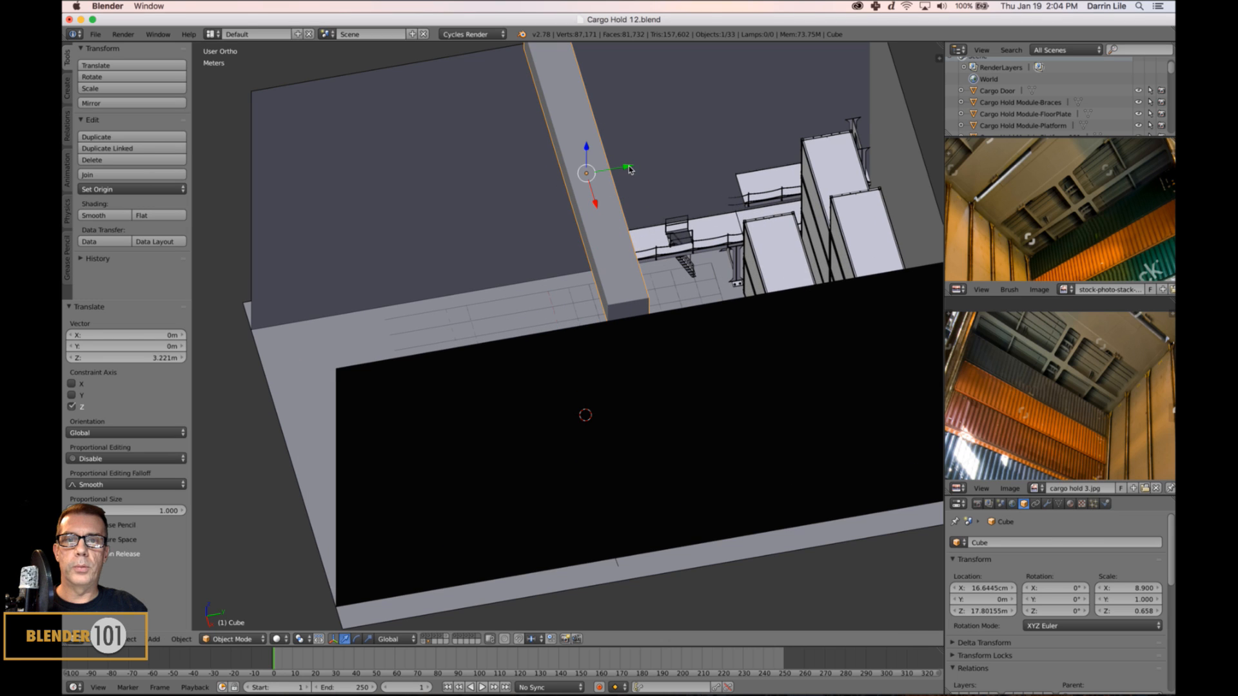
drag(629, 170, 736, 170)
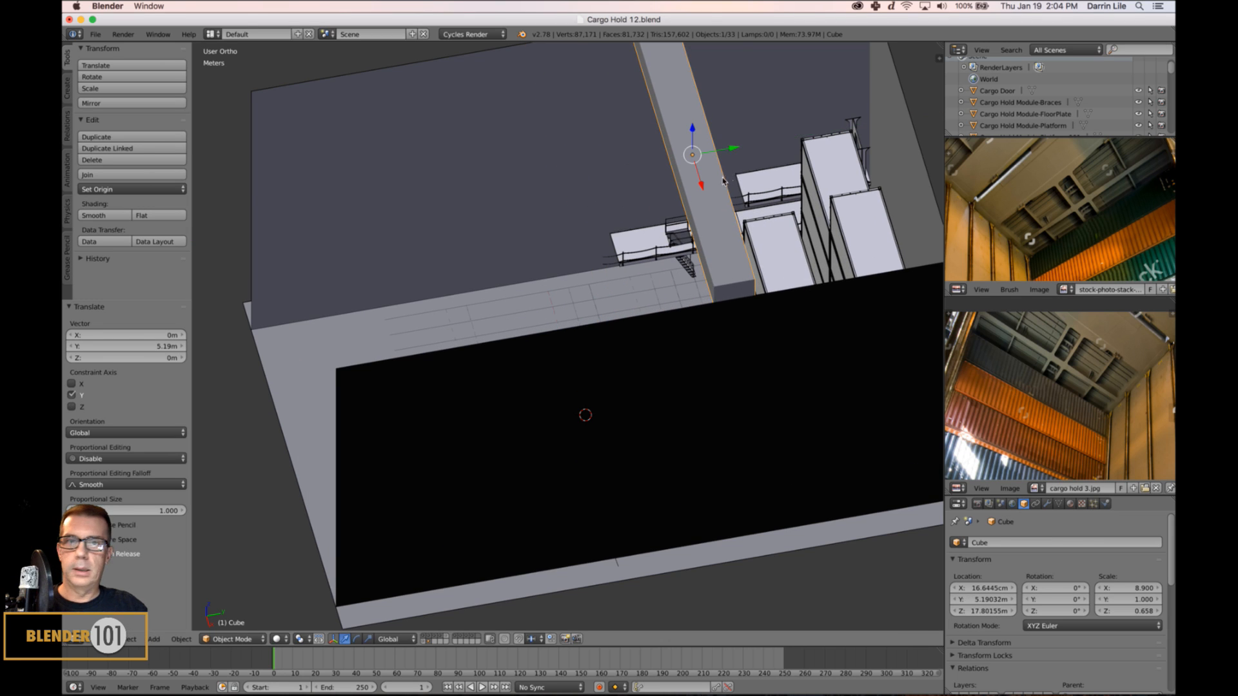
Move the beam's long side face along Y toward the back wall to widen it into a ceiling slab above the containers.
key(KP_5)
scroll(723, 187, down, 5)
middle_drag(723, 201, 664, 278)
key(Tab)
key(ctrl+Tab)
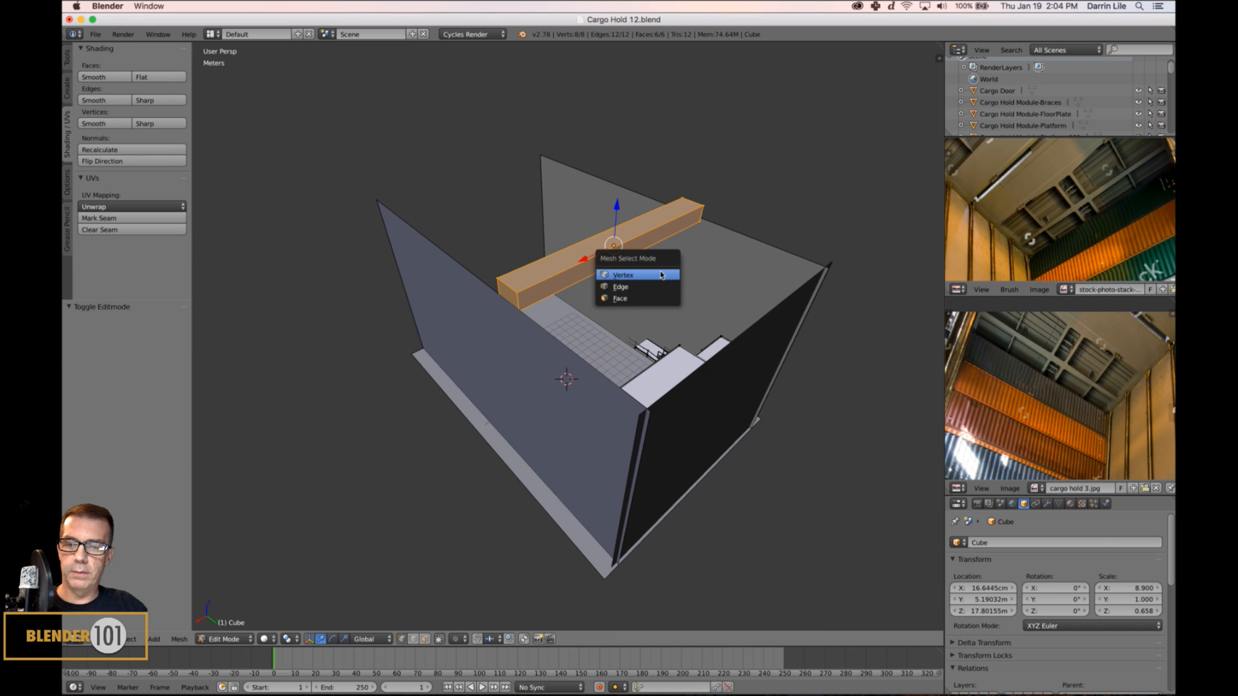
key(3)
right_click(619, 262)
key(g)
key(y)
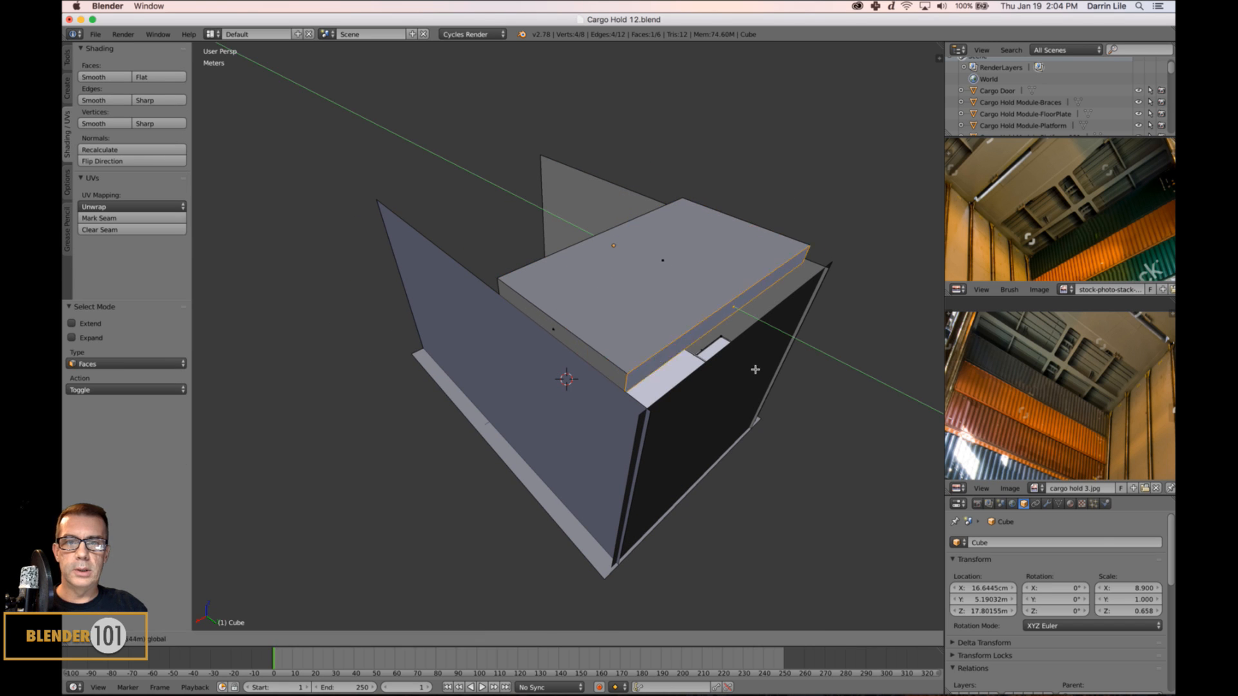
click(751, 367)
scroll(729, 353, down, 2)
key(Tab)
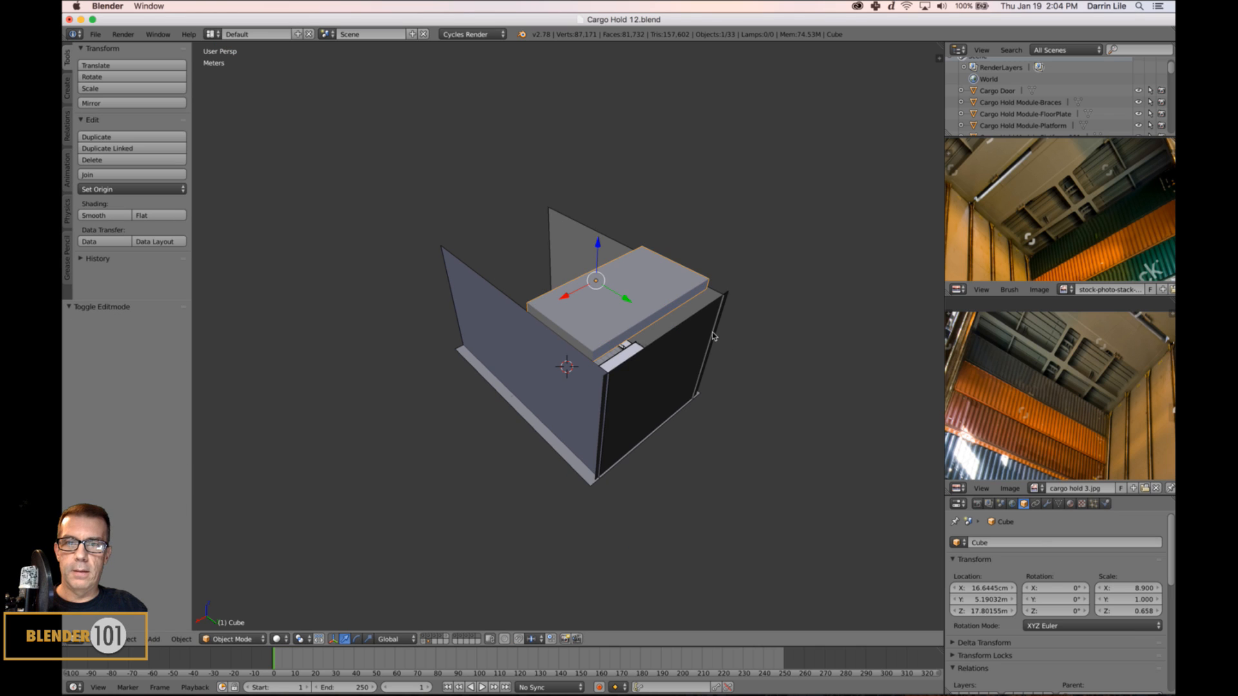
Move the ceiling slab along Y to about 7.29 m so it reaches the back wall.
middle_drag(729, 353, 723, 350)
key(g)
key(y)
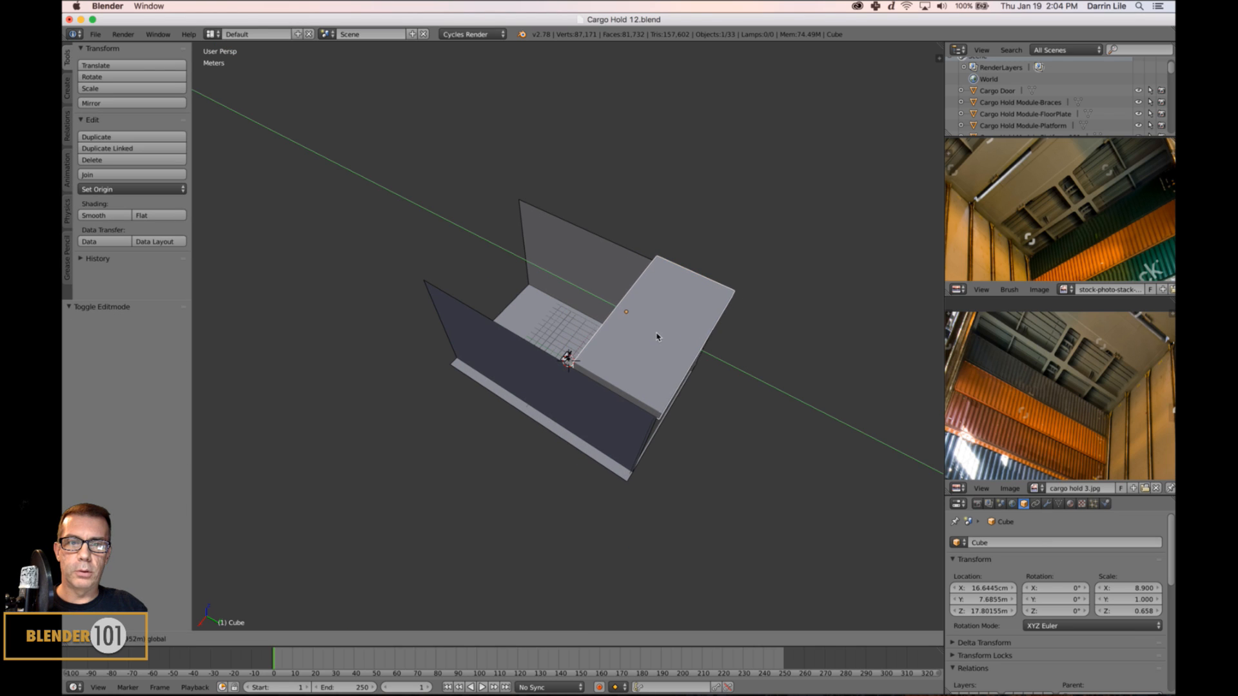
click(655, 339)
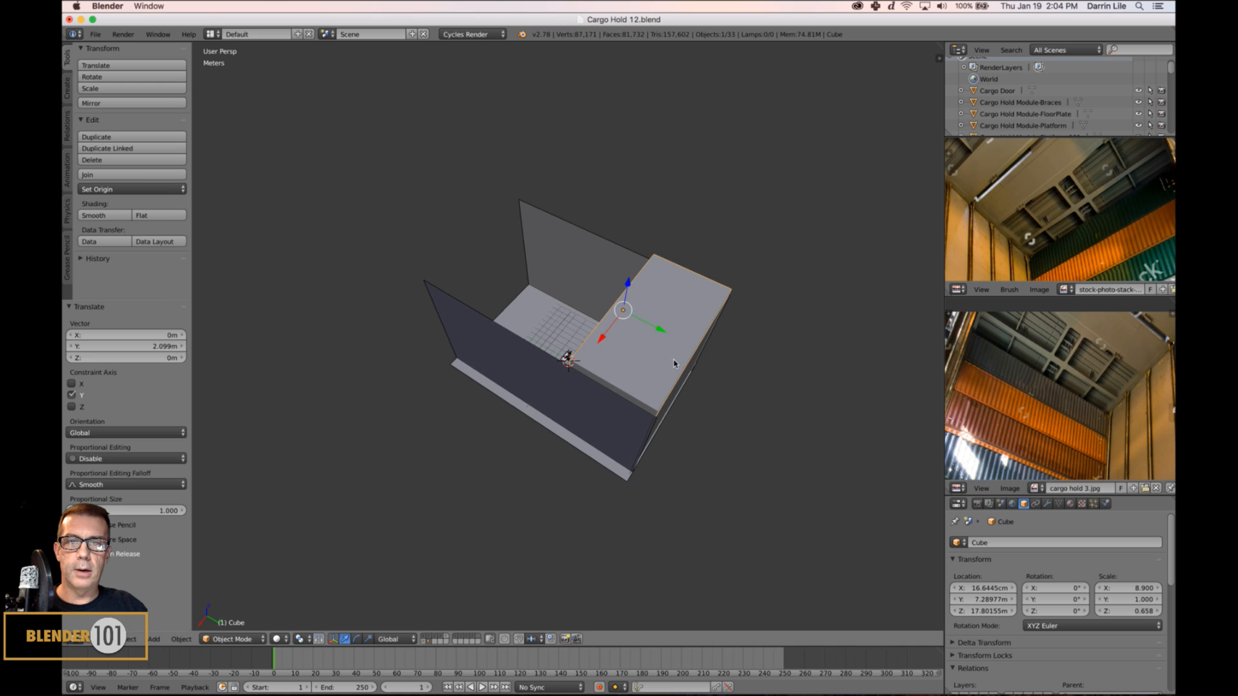
Add an Array modifier to the ceiling slab and bring up its count and offset settings.
middle_drag(654, 339, 727, 362)
scroll(745, 348, up, 3)
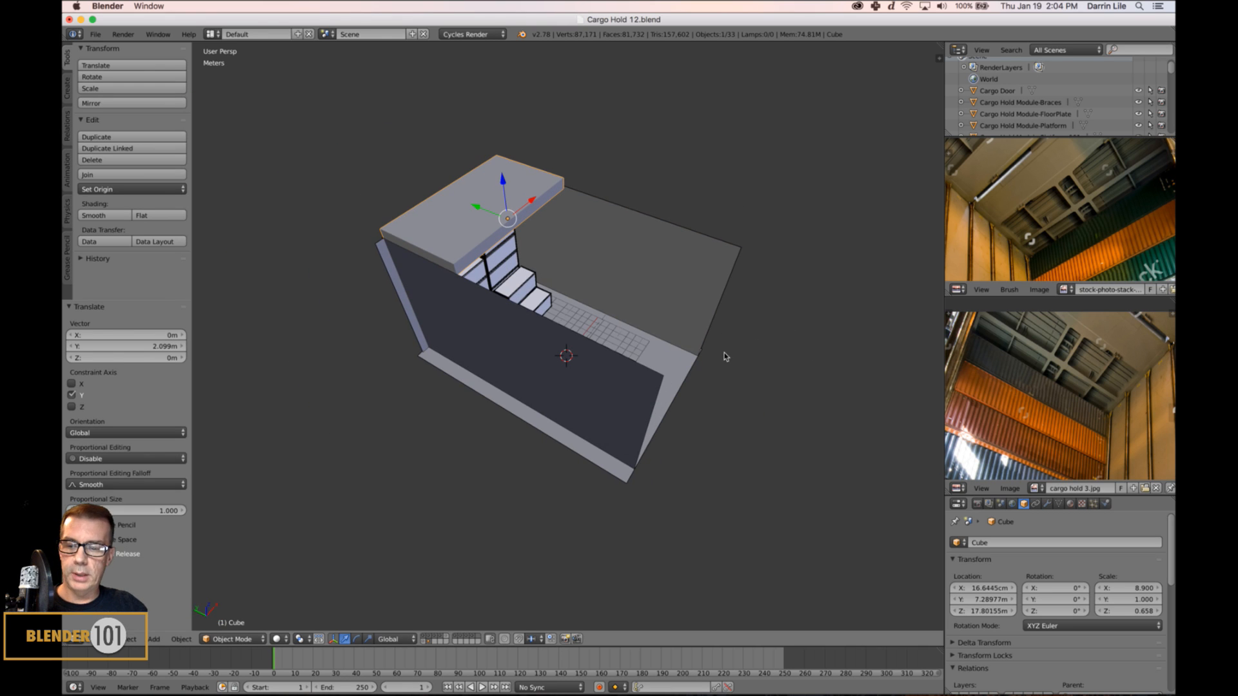
click(1047, 504)
click(1010, 543)
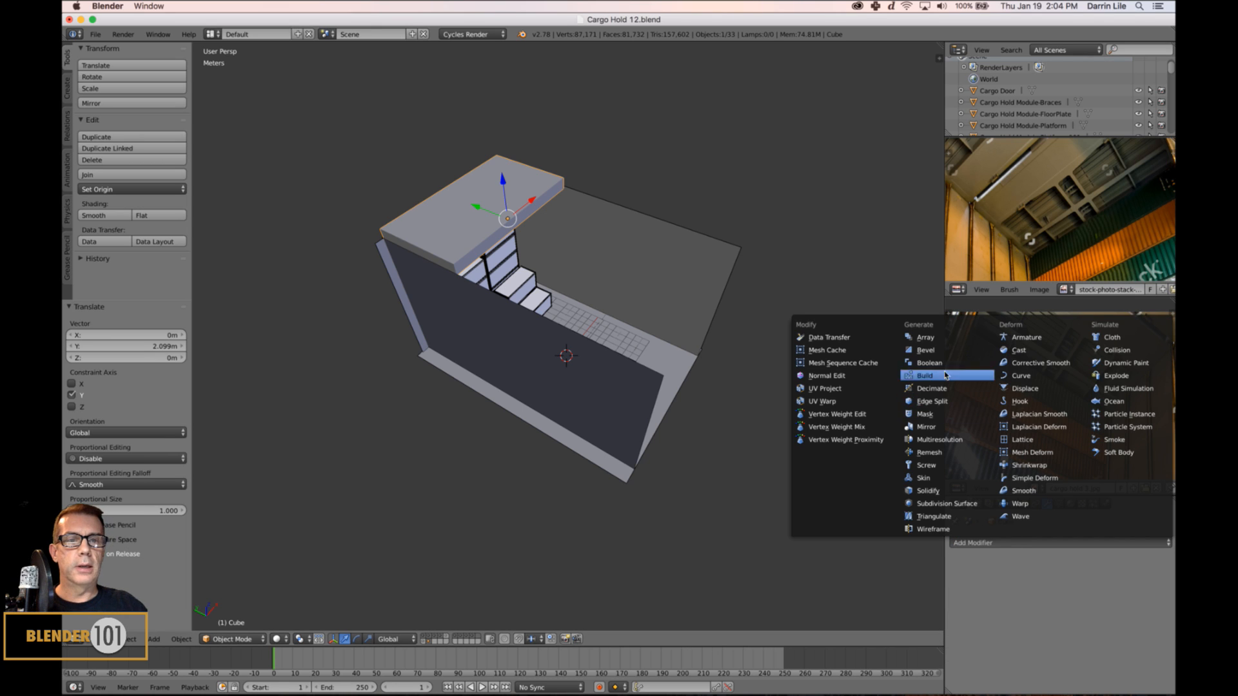
click(925, 338)
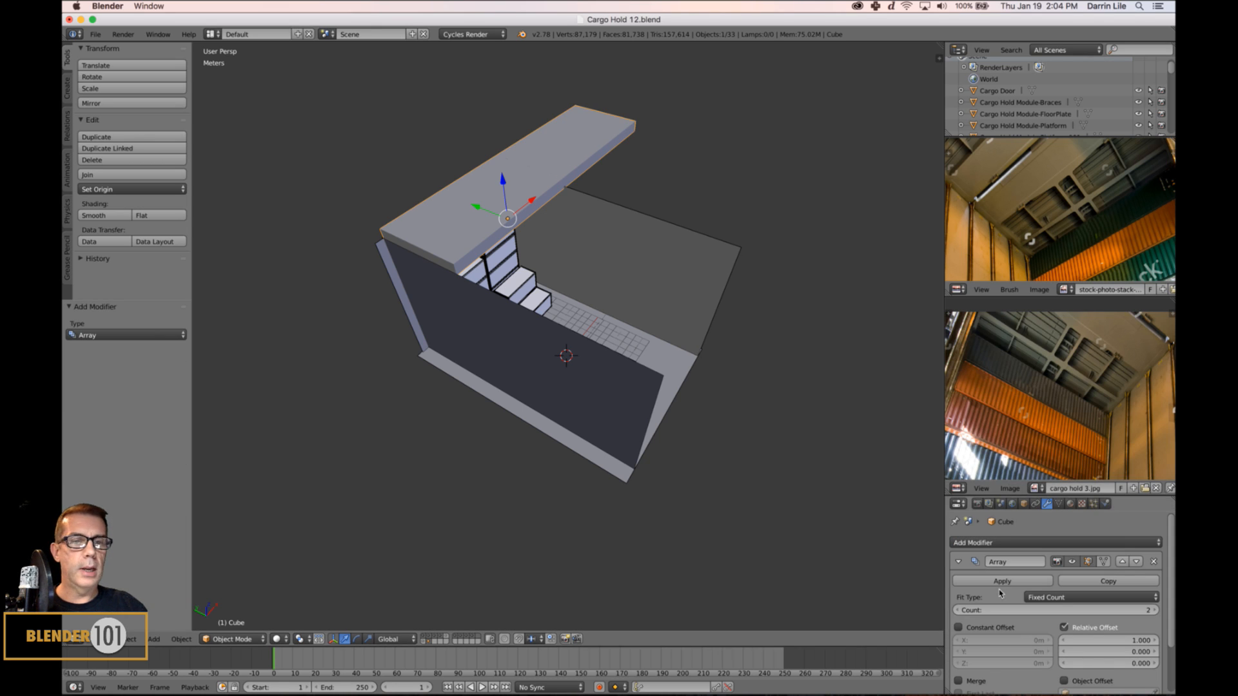
scroll(1017, 558, down, 2)
scroll(1016, 559, down, 2)
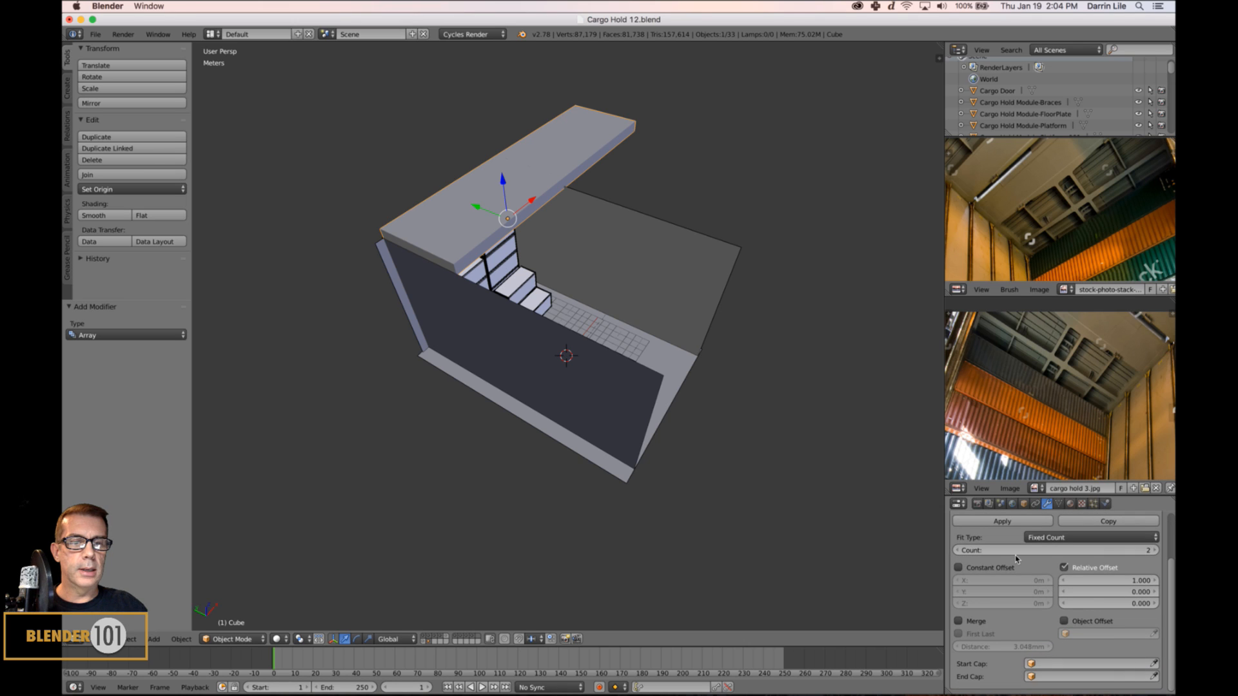
Set the slab's Array modifier to relative offset 0 on X and -1 on Y, with a count of 3.
click(1097, 581)
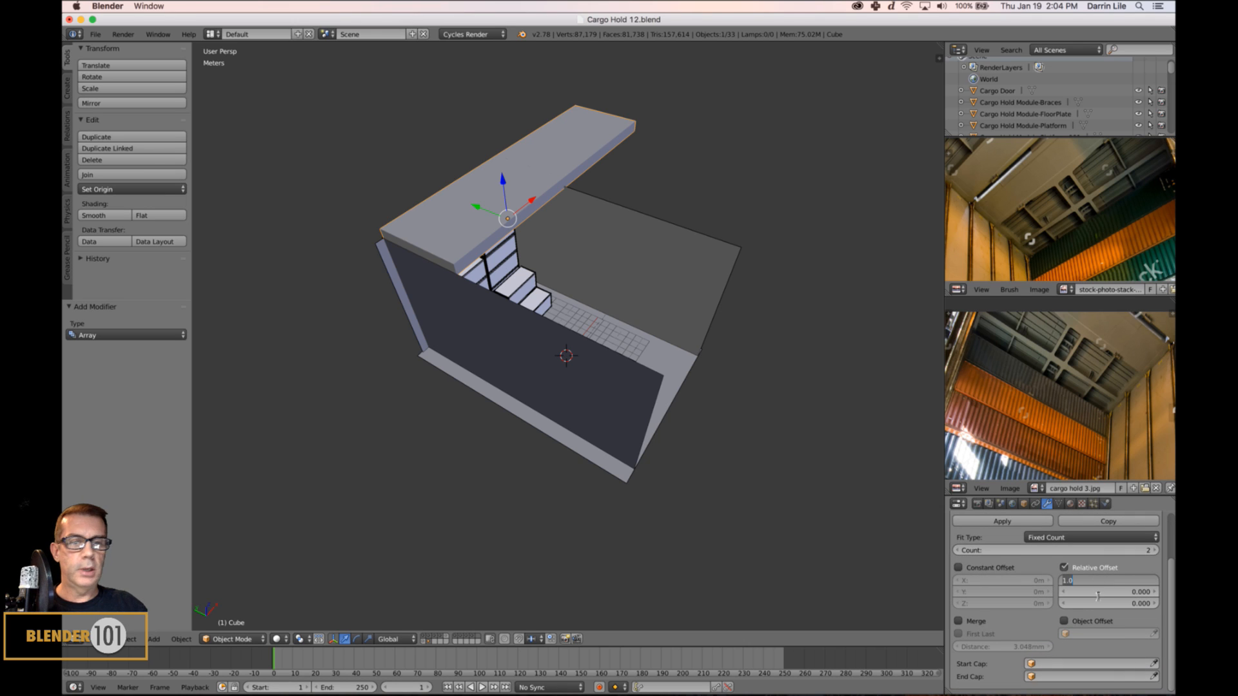
text(0)
key(Tab)
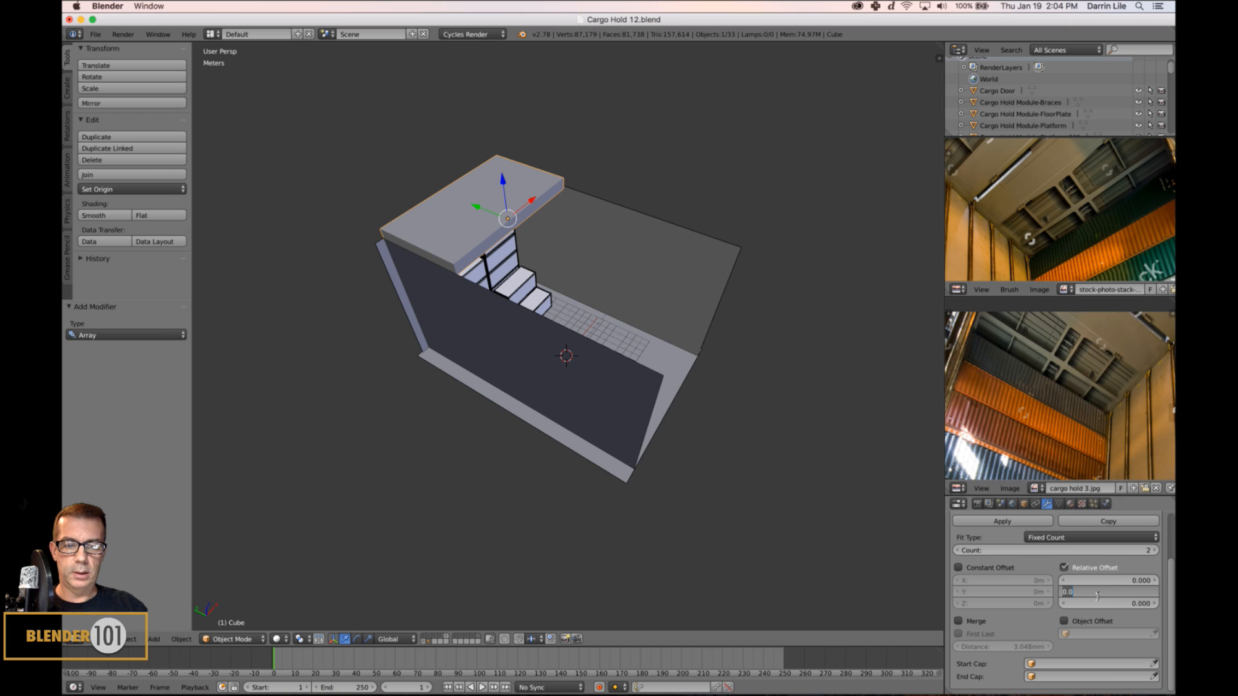
text(1)
key(Return)
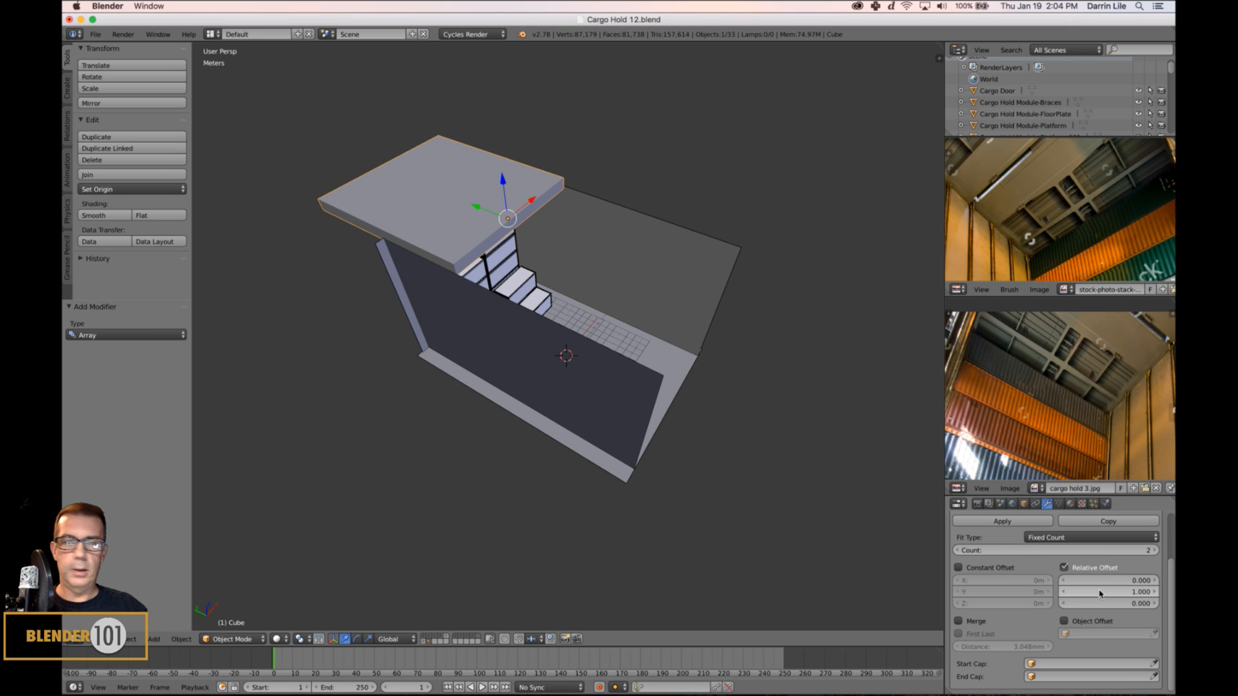
click(1099, 593)
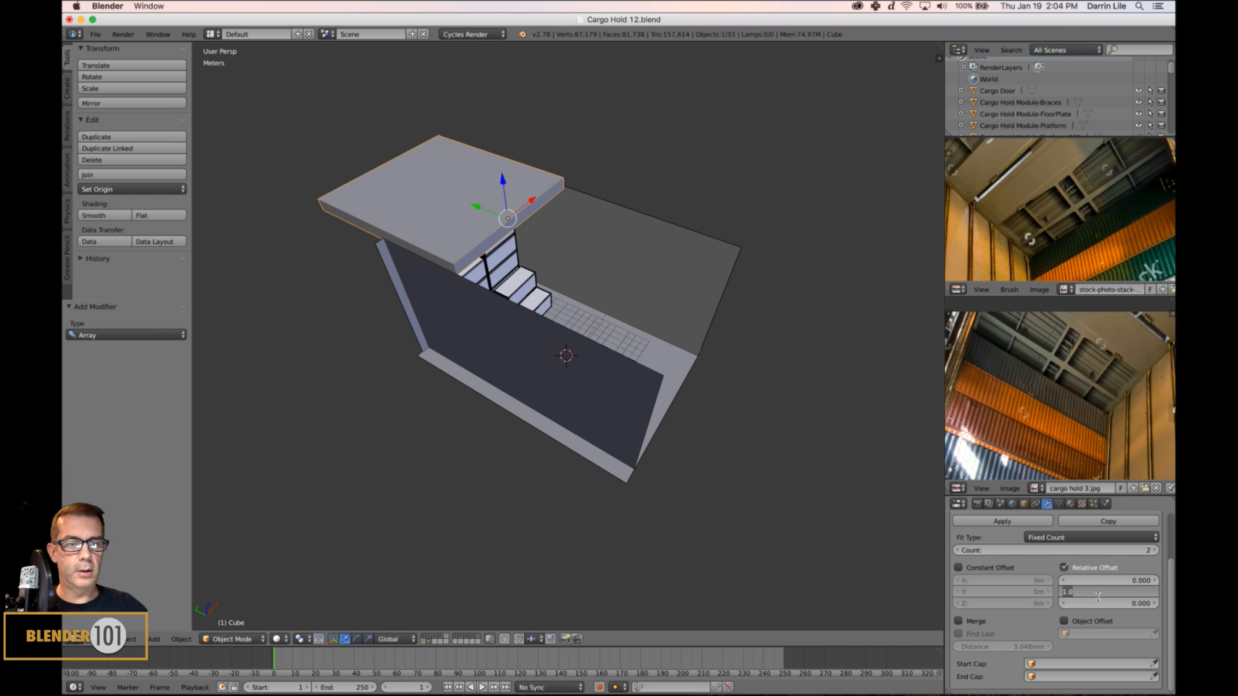
key(Return)
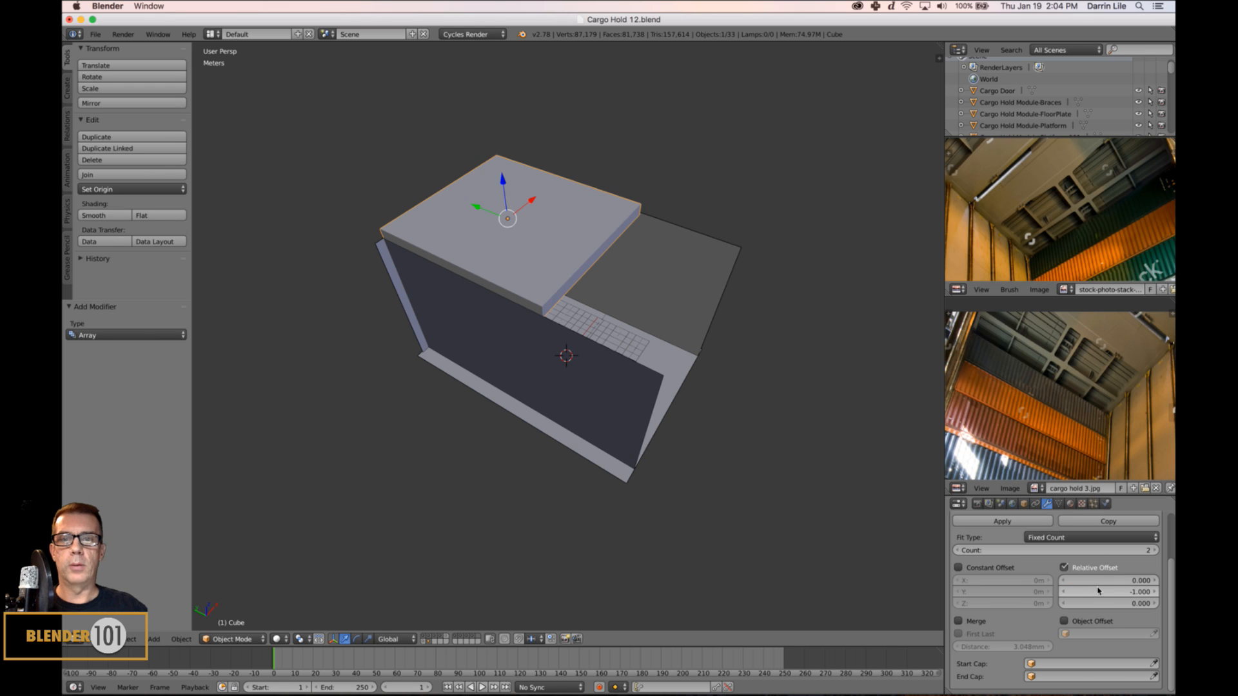
click(1155, 551)
middle_drag(801, 471, 821, 477)
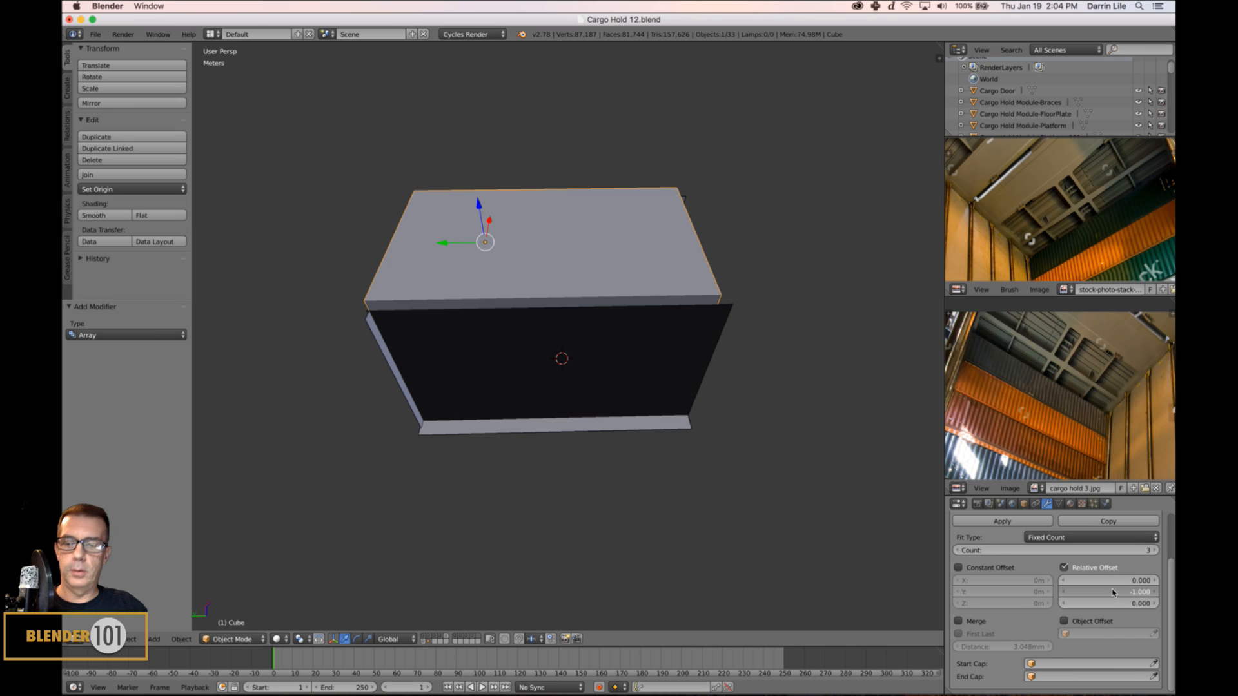
Set the array's relative Y offset to -1.01 to leave narrow gaps between the slab copies.
mouse_move(1112, 592)
mouse_down()
mouse_move(1097, 592)
mouse_move(1114, 592)
mouse_up()
scroll(739, 457, up, 3)
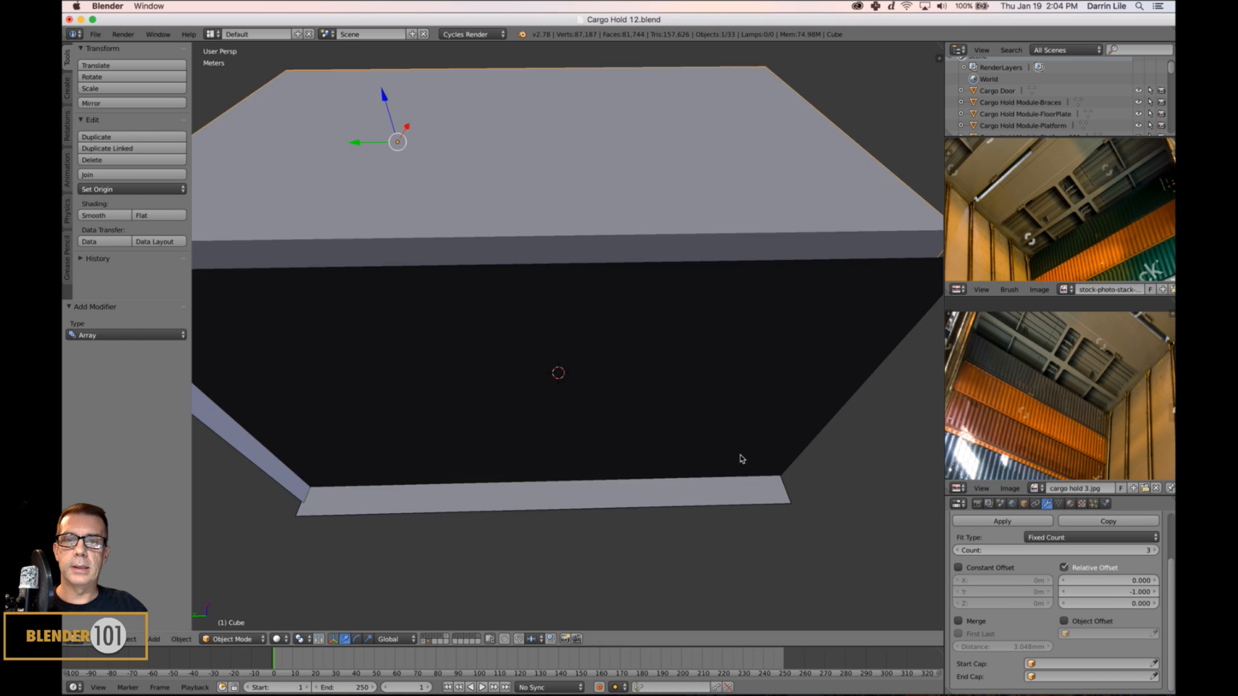
scroll(739, 458, down, 2)
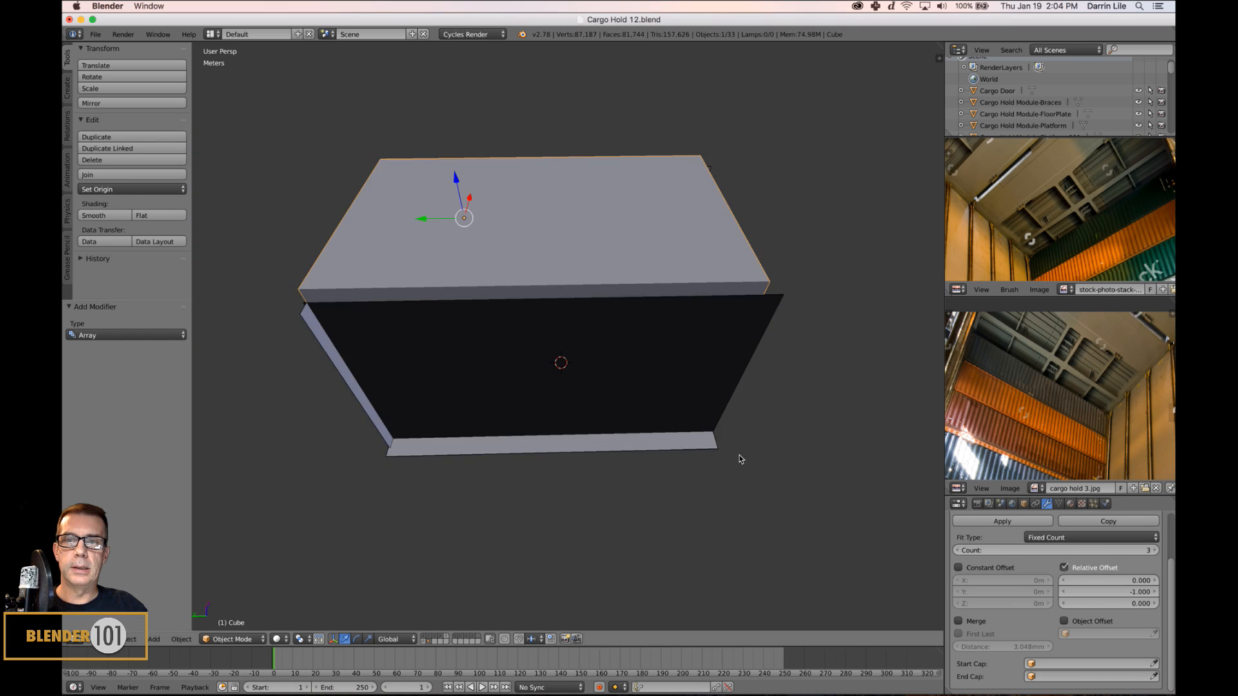
click(1106, 594)
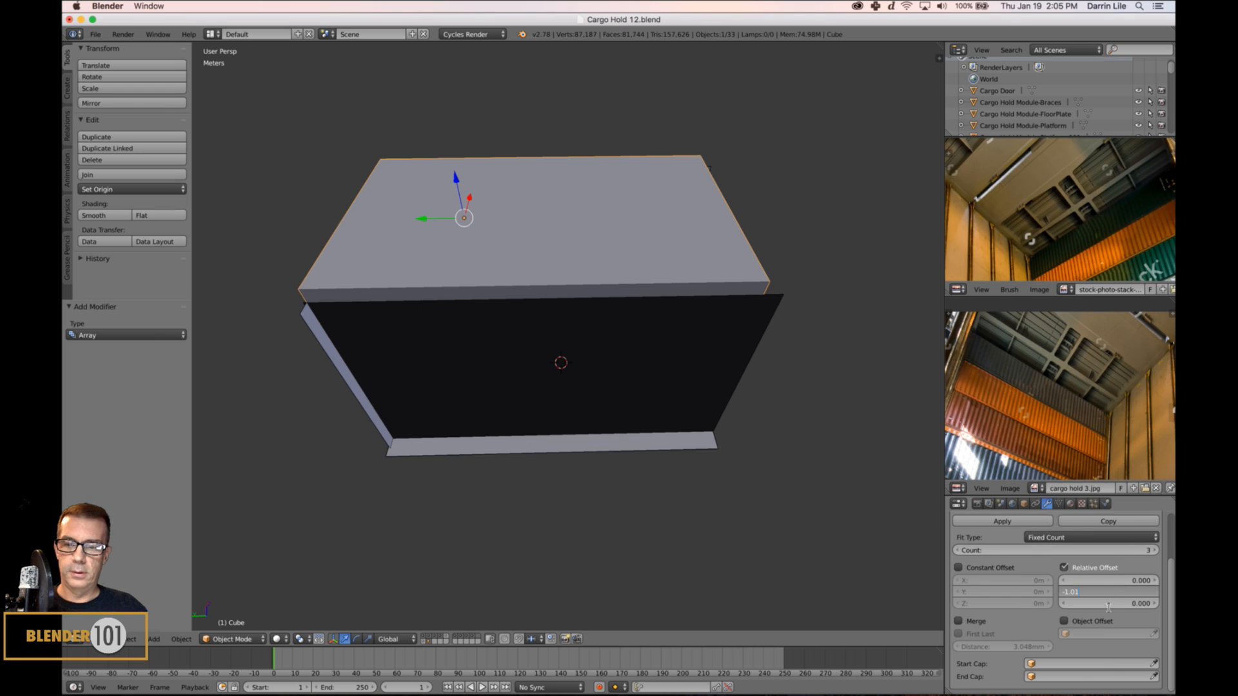
text(1)
key(Return)
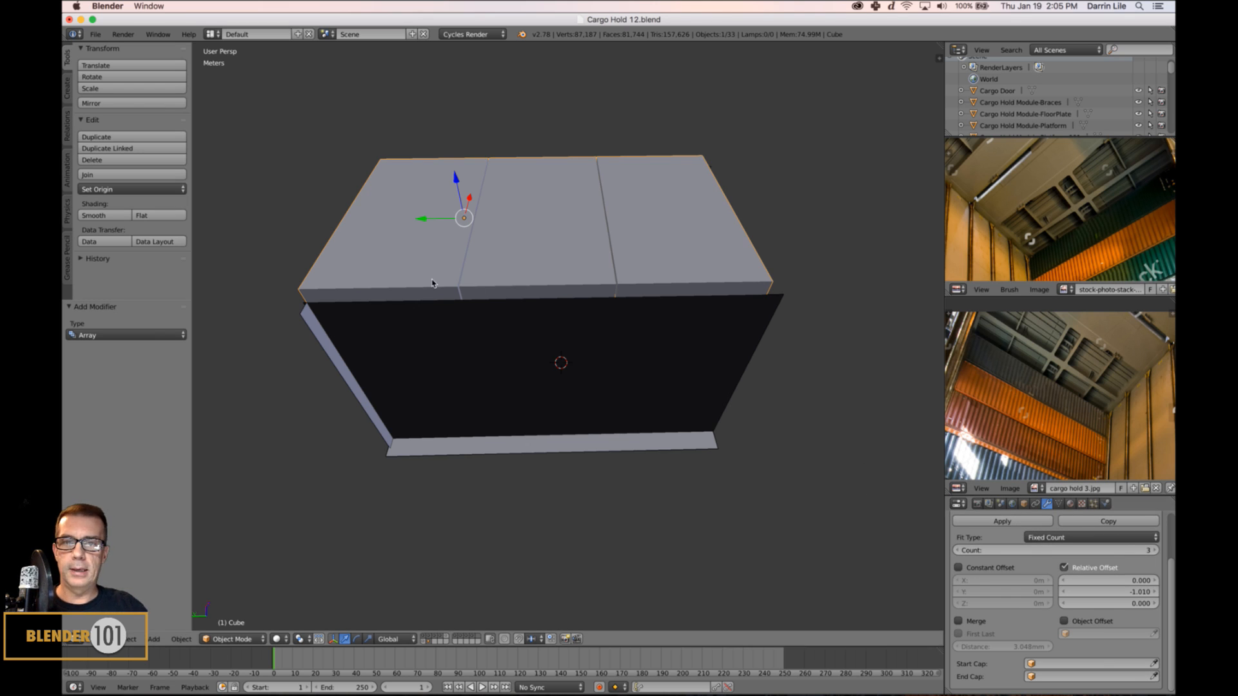
Move the ceiling slab about -19 cm along the Y axis.
middle_drag(477, 309, 499, 294)
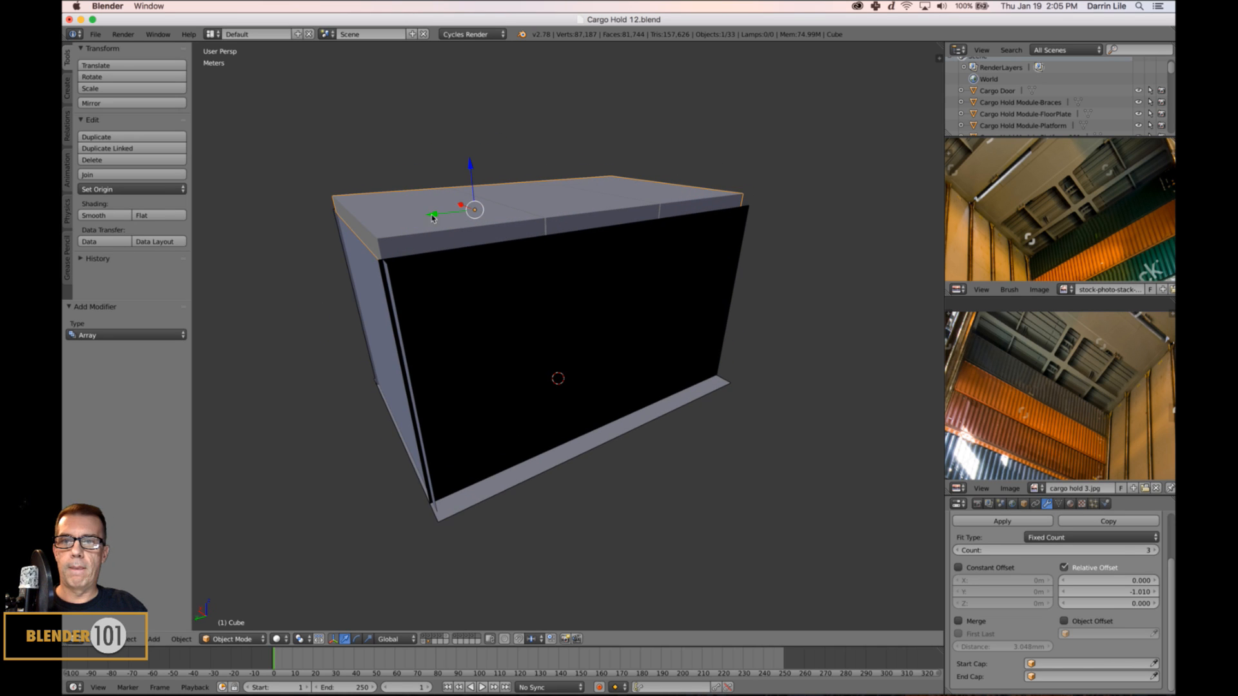
drag(434, 216, 438, 221)
middle_drag(653, 276, 631, 299)
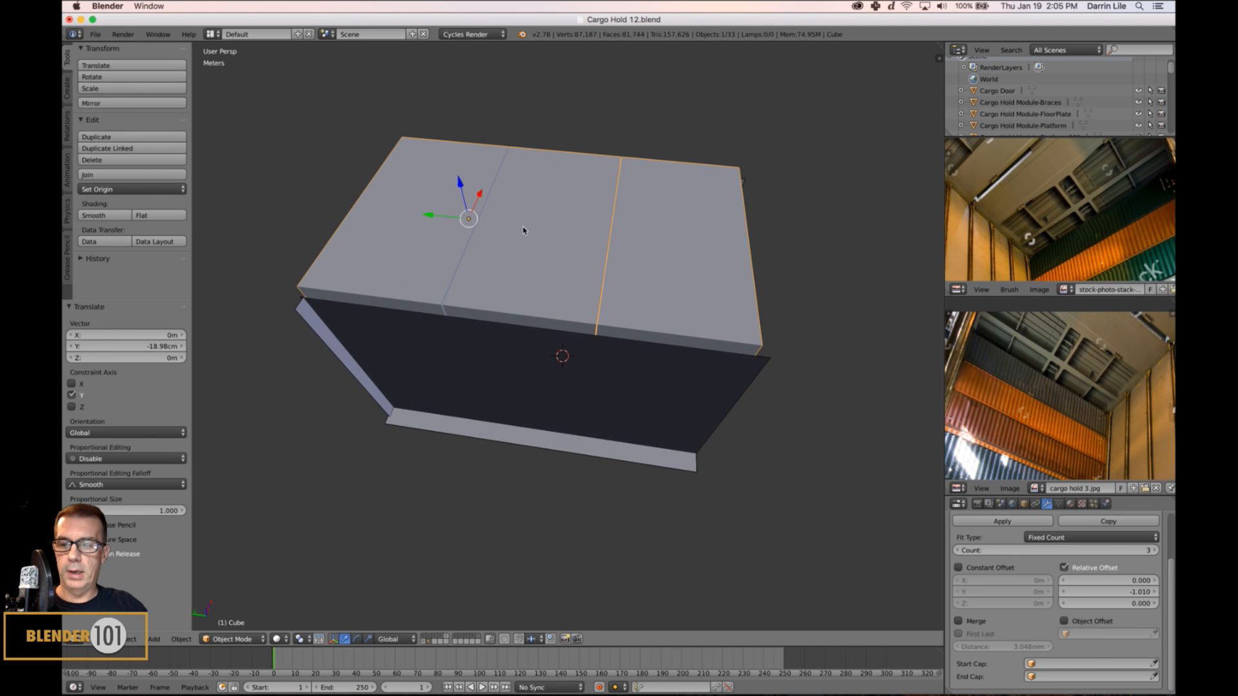
Move the slab's side face at the first gap slightly along Y, widening the slab so its three copies span the hold.
key(Tab)
middle_drag(490, 238, 453, 230)
right_click(470, 233)
scroll(491, 240, up, 2)
scroll(492, 239, down, 2)
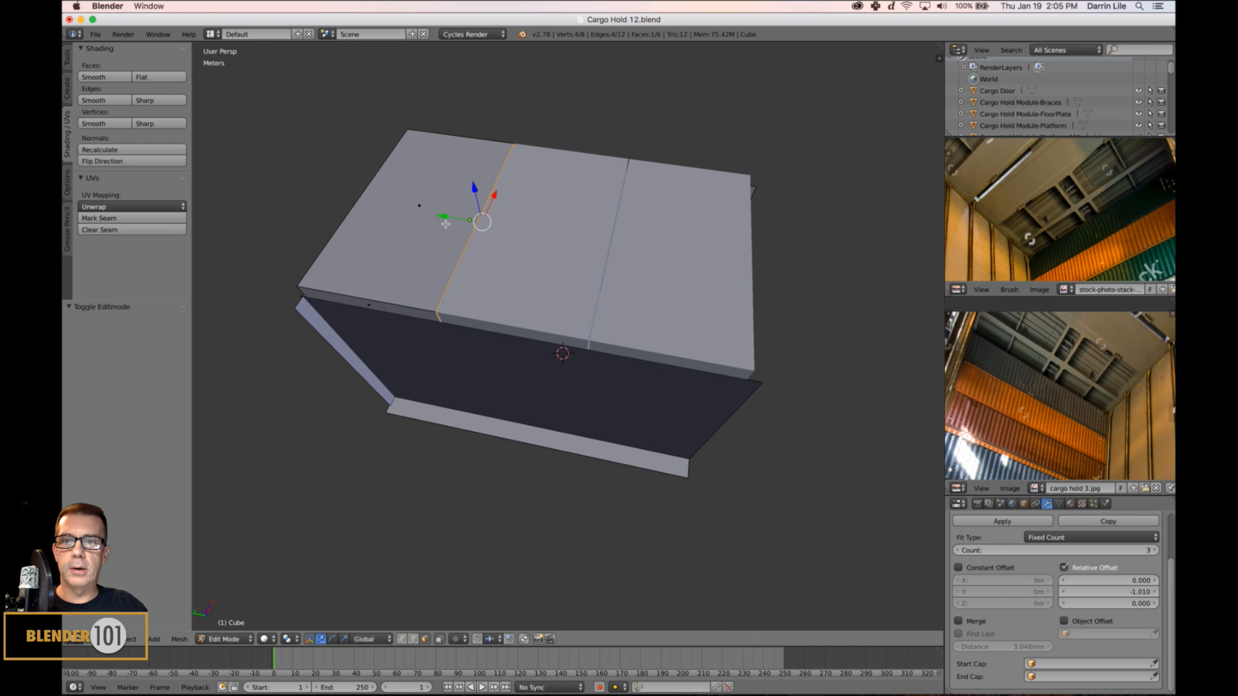
key(g)
key(y)
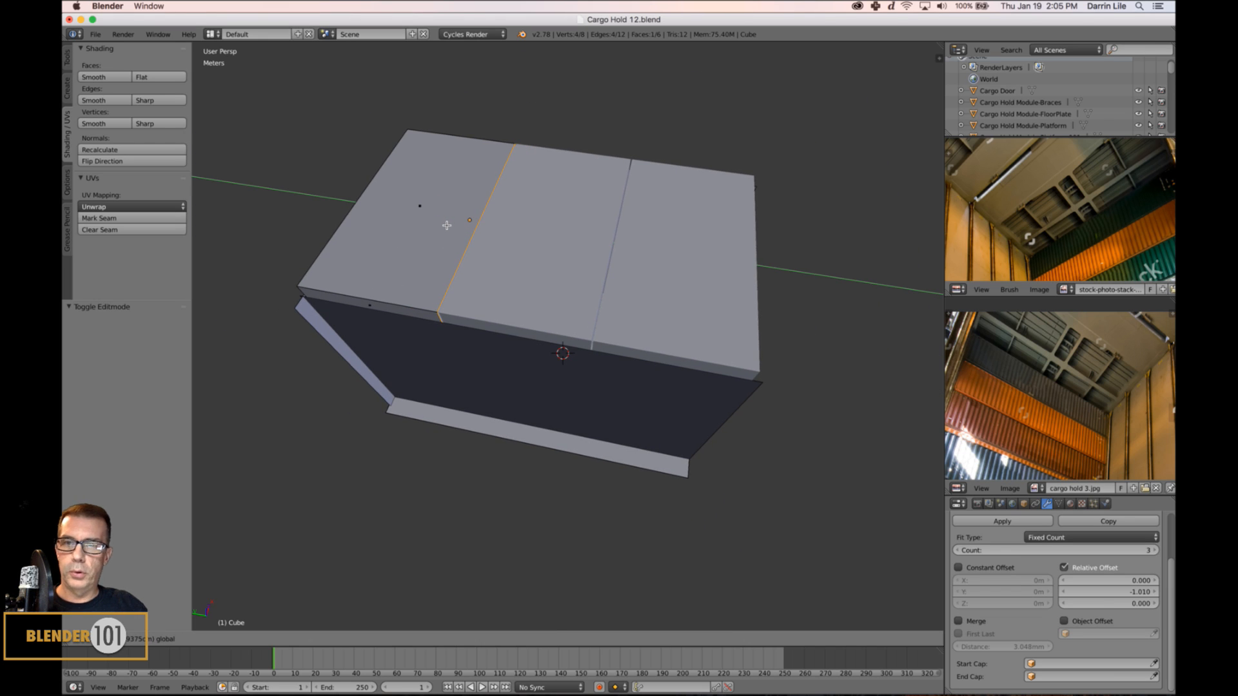
click(452, 226)
mouse_move(616, 308)
middle_down()
mouse_move(589, 290)
mouse_move(658, 295)
mouse_move(619, 296)
middle_up()
key(Tab)
middle_drag(525, 290, 536, 291)
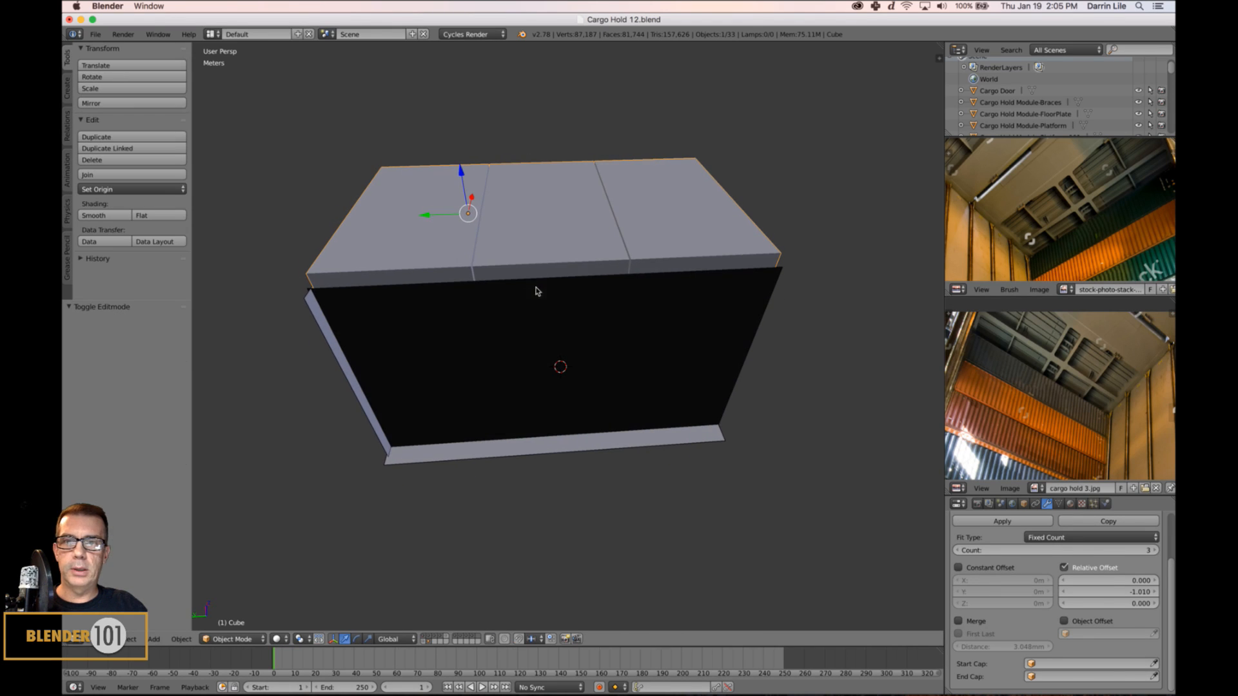
Remove the Array modifier from the ceiling slab.
scroll(1157, 556, up, 3)
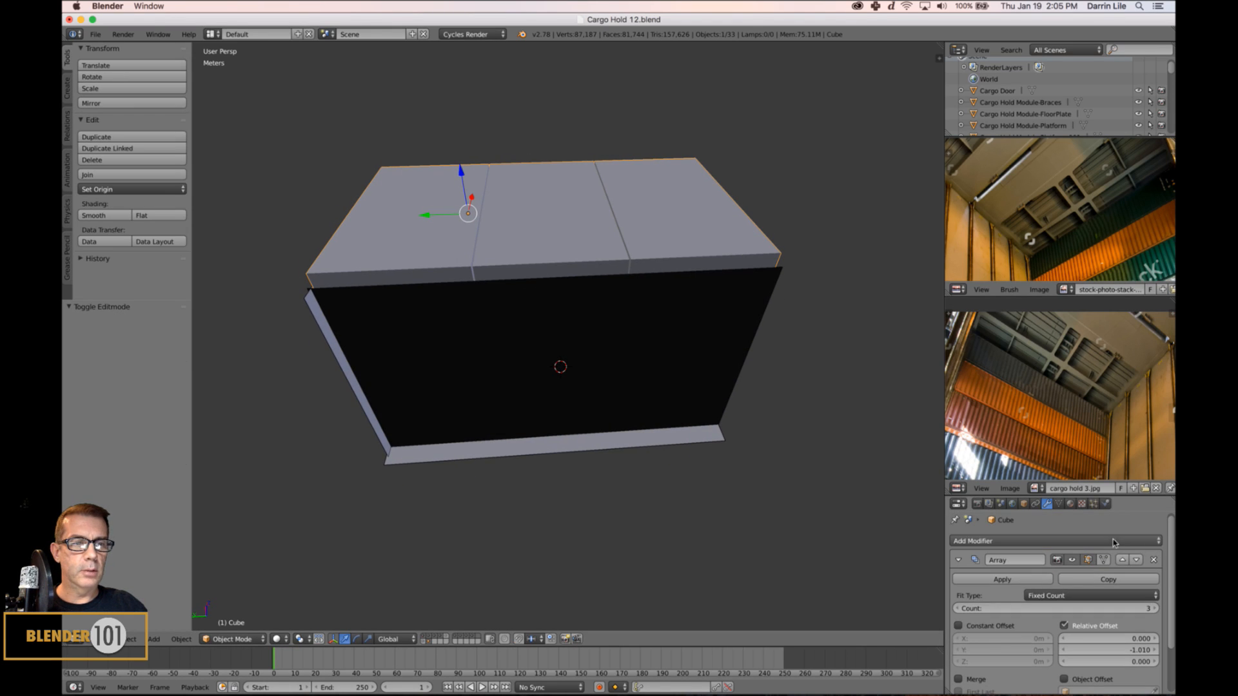
click(1154, 560)
scroll(633, 368, up, 2)
scroll(582, 365, down, 6)
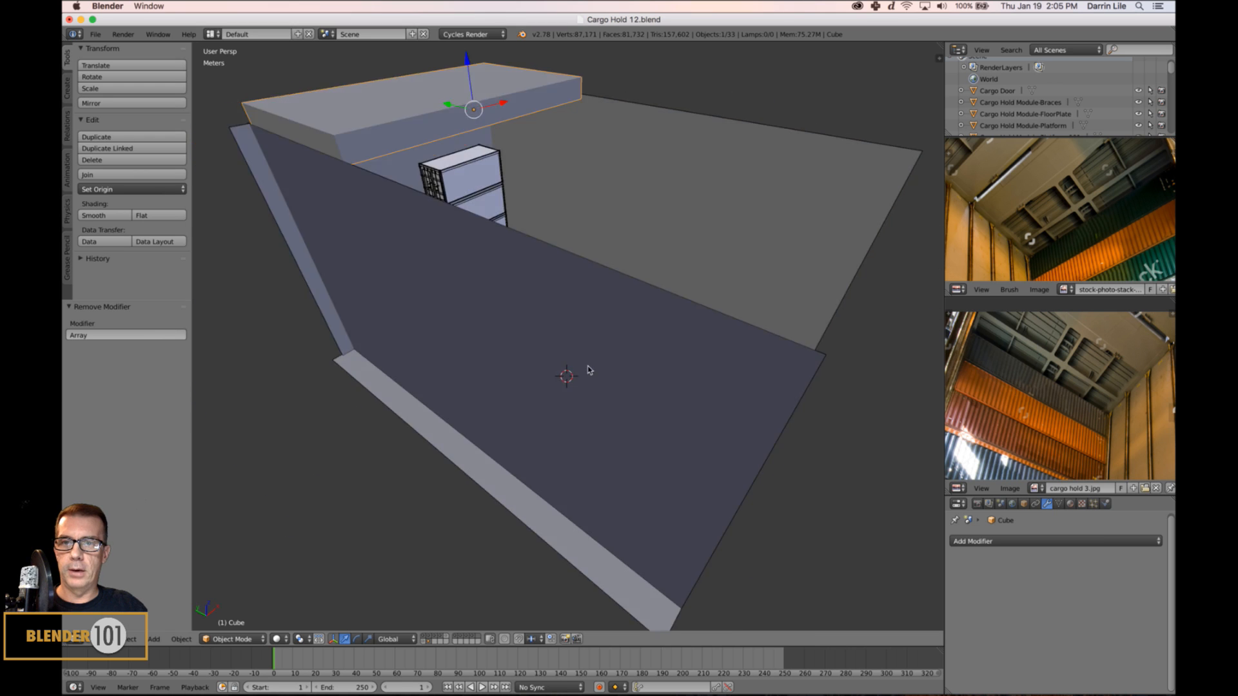
Delete the top face of the ceiling slab and return to Object Mode.
middle_drag(539, 347, 455, 351)
shift+middle_drag(716, 285, 613, 351)
key(Tab)
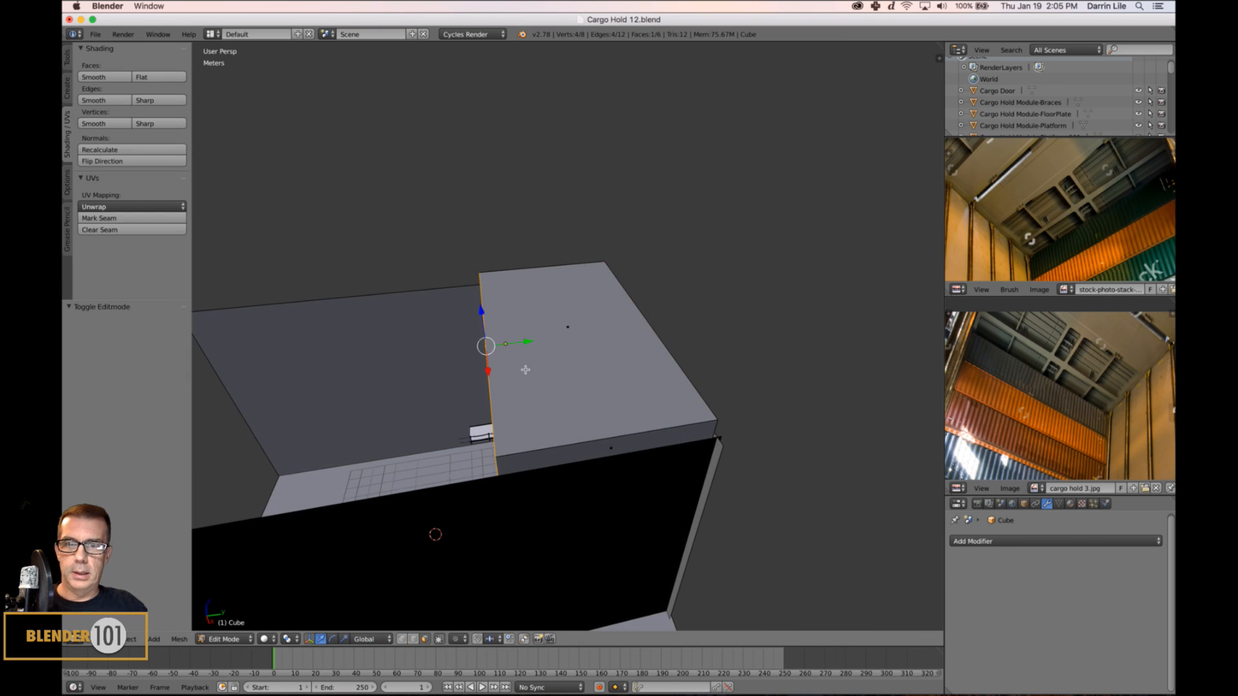
right_click(582, 352)
key(x)
click(582, 348)
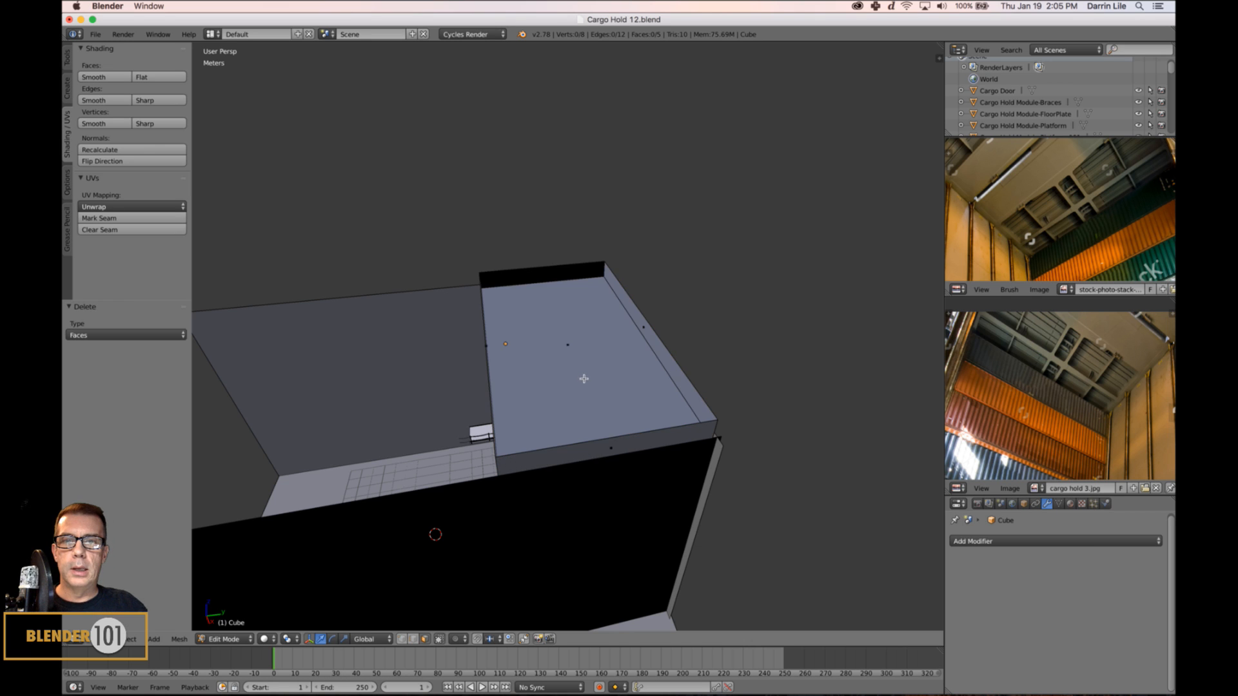
middle_drag(582, 353, 638, 330)
scroll(636, 334, up, 4)
key(Tab)
scroll(638, 309, down, 3)
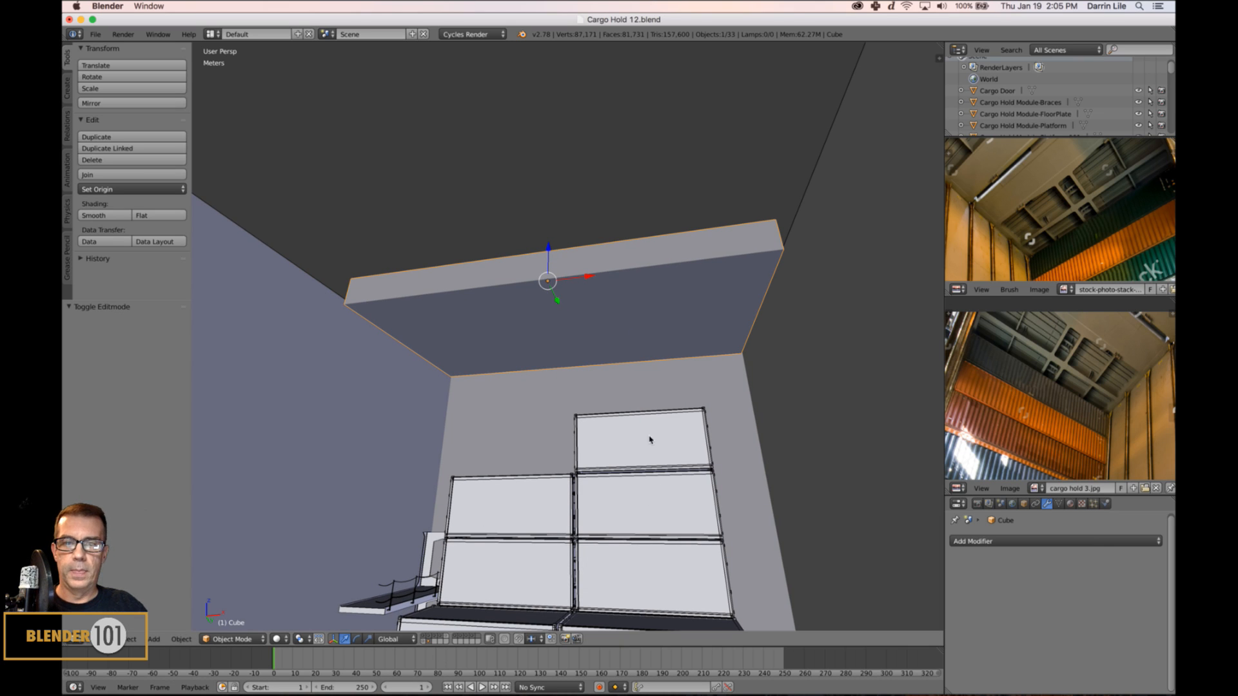
Move the ceiling slab to layer 16 and show only that layer to isolate it.
key(m)
click(782, 455)
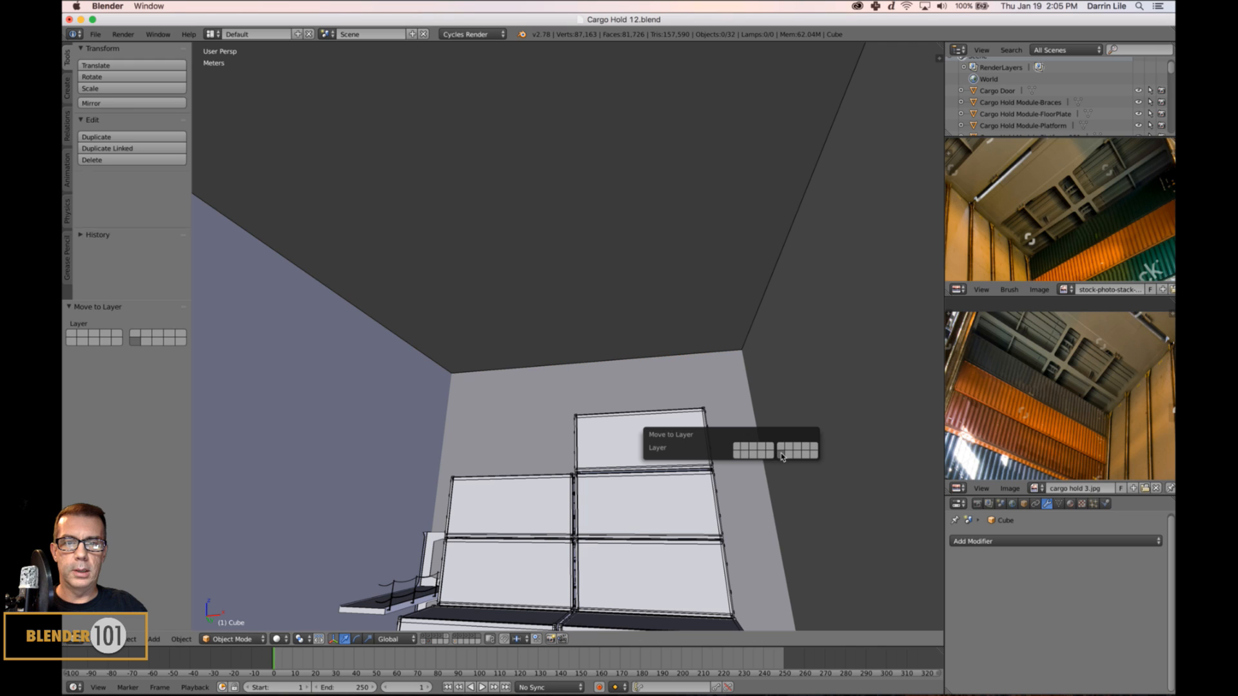
click(458, 641)
middle_drag(588, 375, 589, 360)
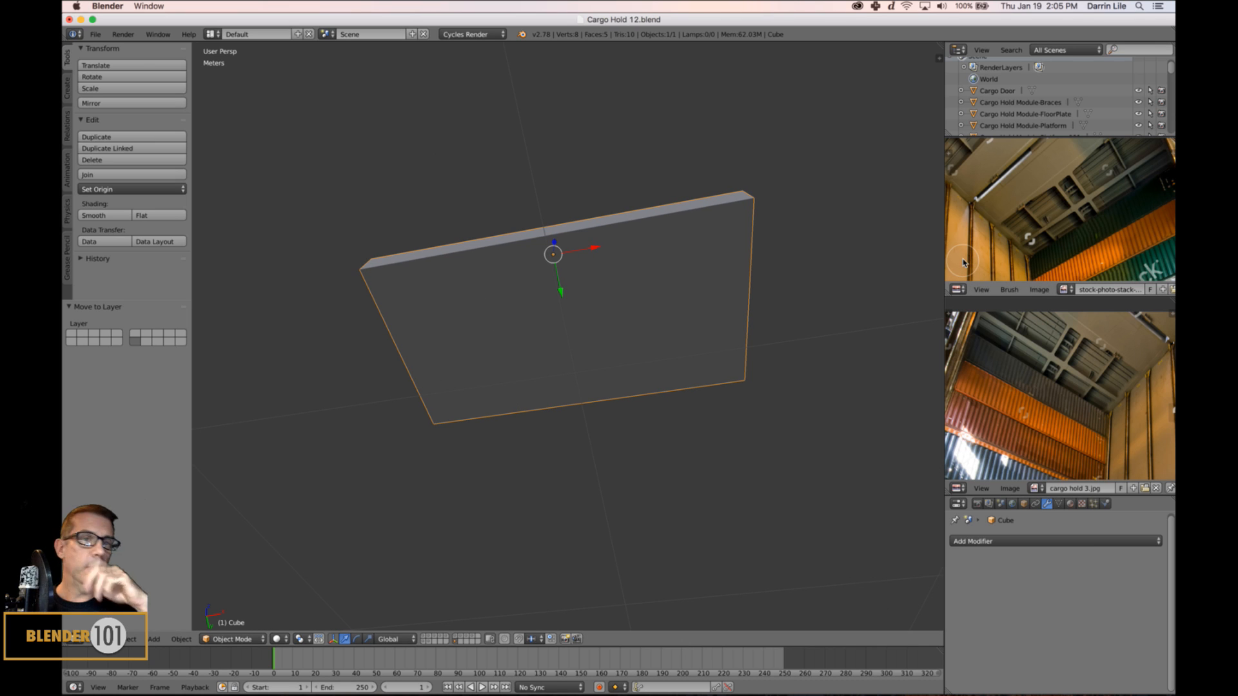
Using the ceiling reference photo as a guide, add six evenly spaced loop cuts across the slab, running parallel to its short sides.
middle_drag(1089, 220, 1064, 230)
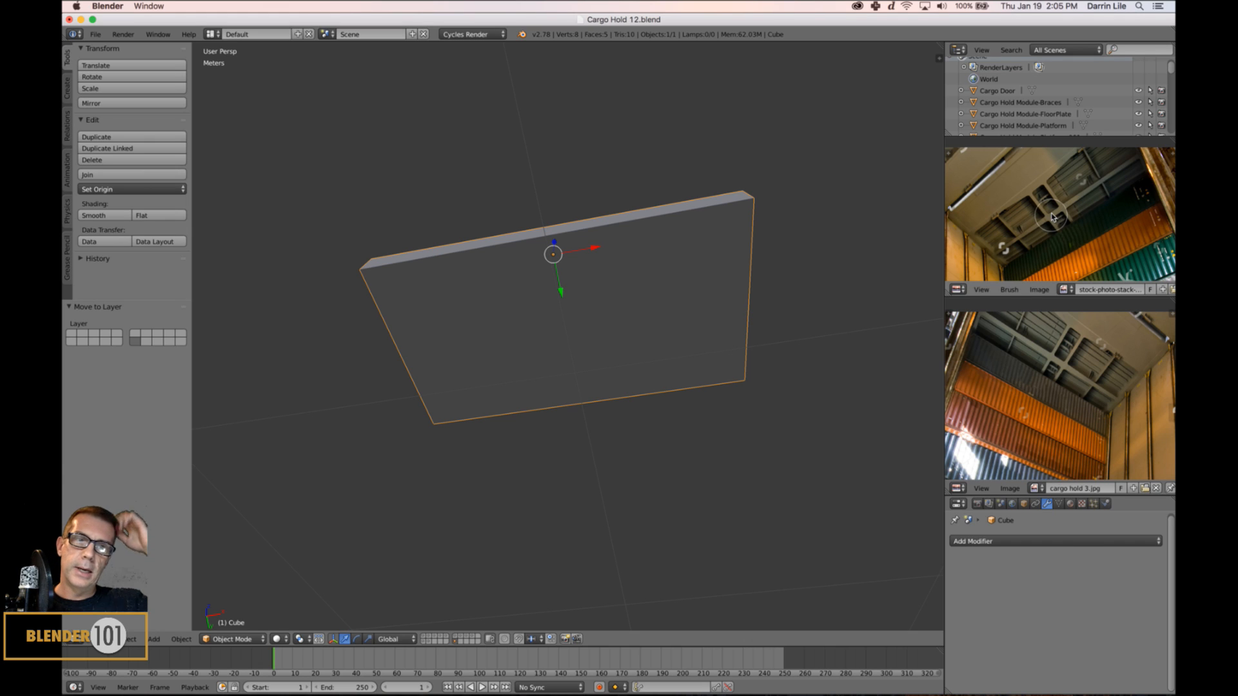
scroll(1025, 232, up, 2)
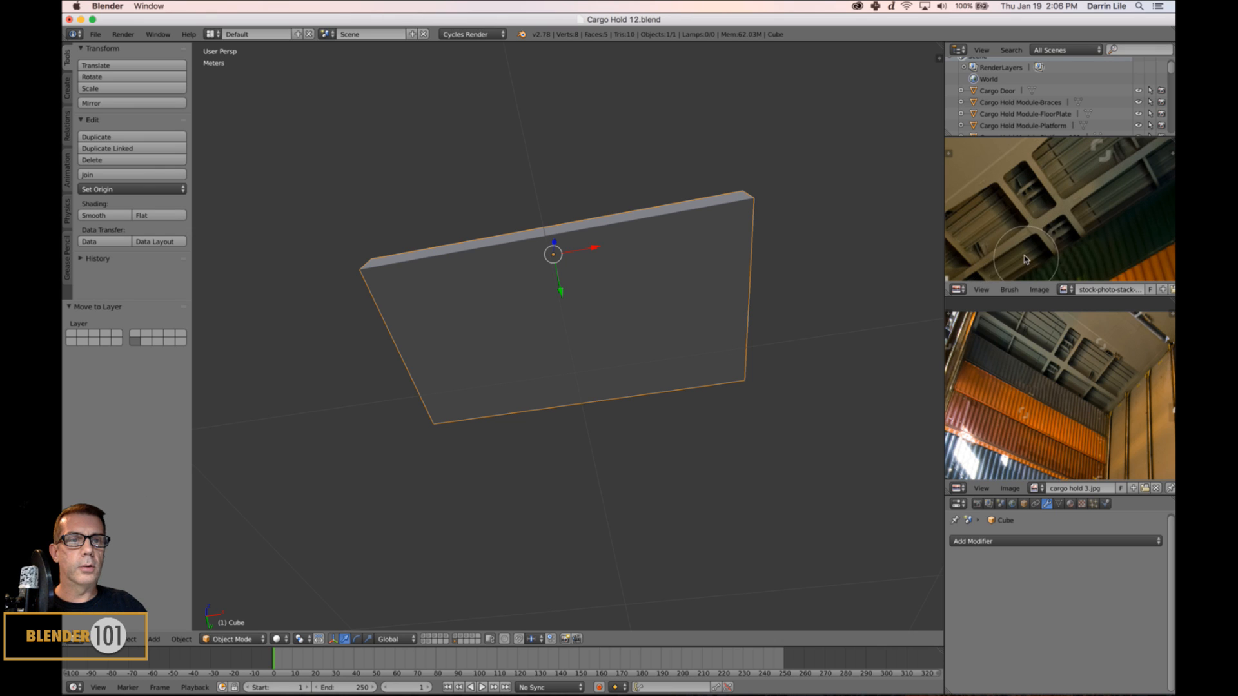
scroll(1064, 219, down, 2)
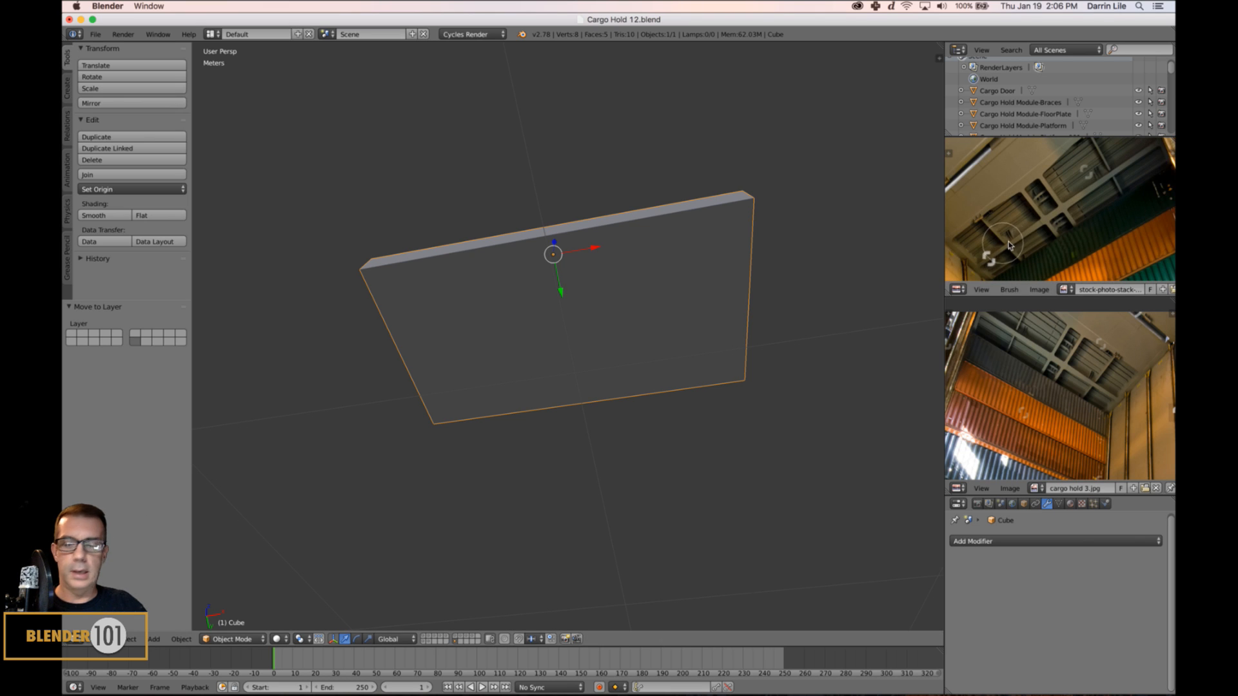
mouse_move(996, 245)
middle_down()
mouse_move(1034, 240)
mouse_move(1006, 267)
middle_up()
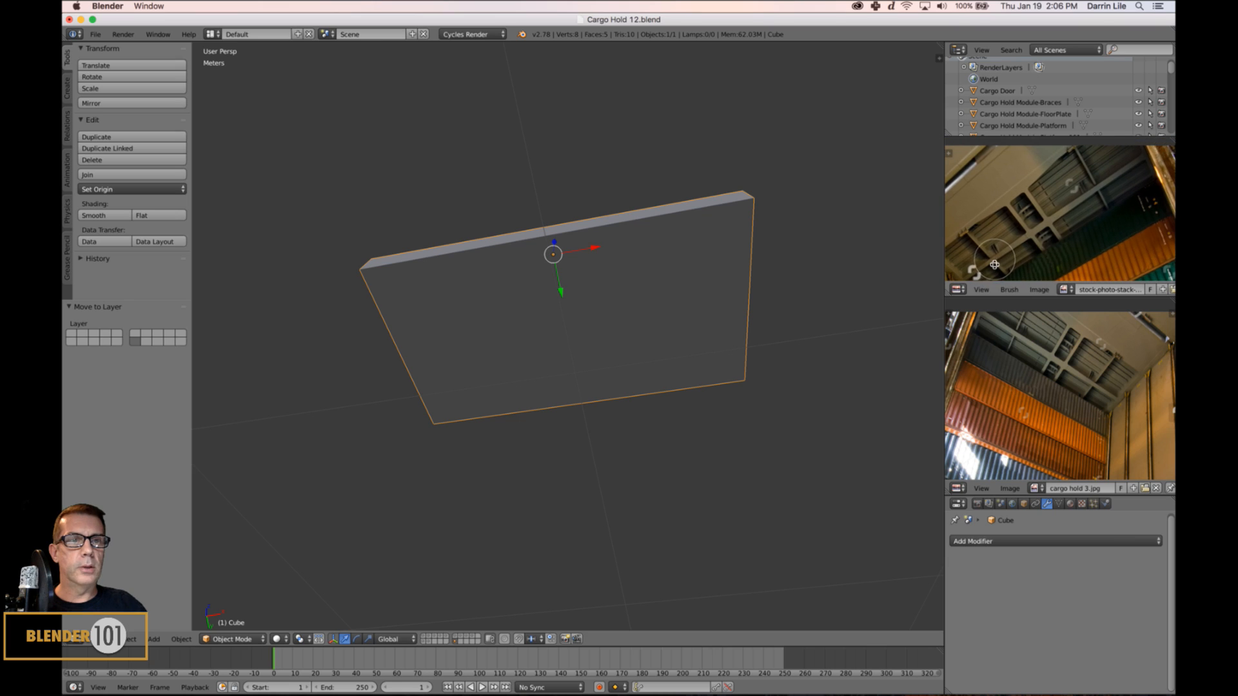
key(Tab)
key(a)
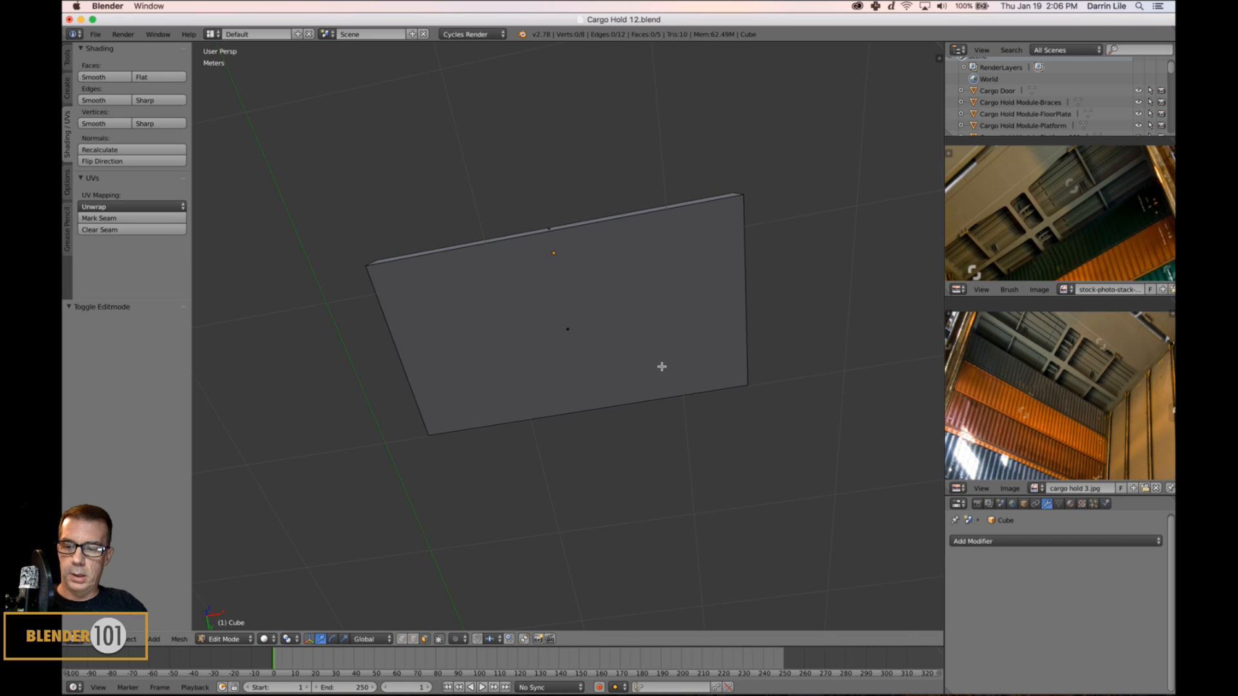
key(ctrl+r)
scroll(597, 229, up, 4)
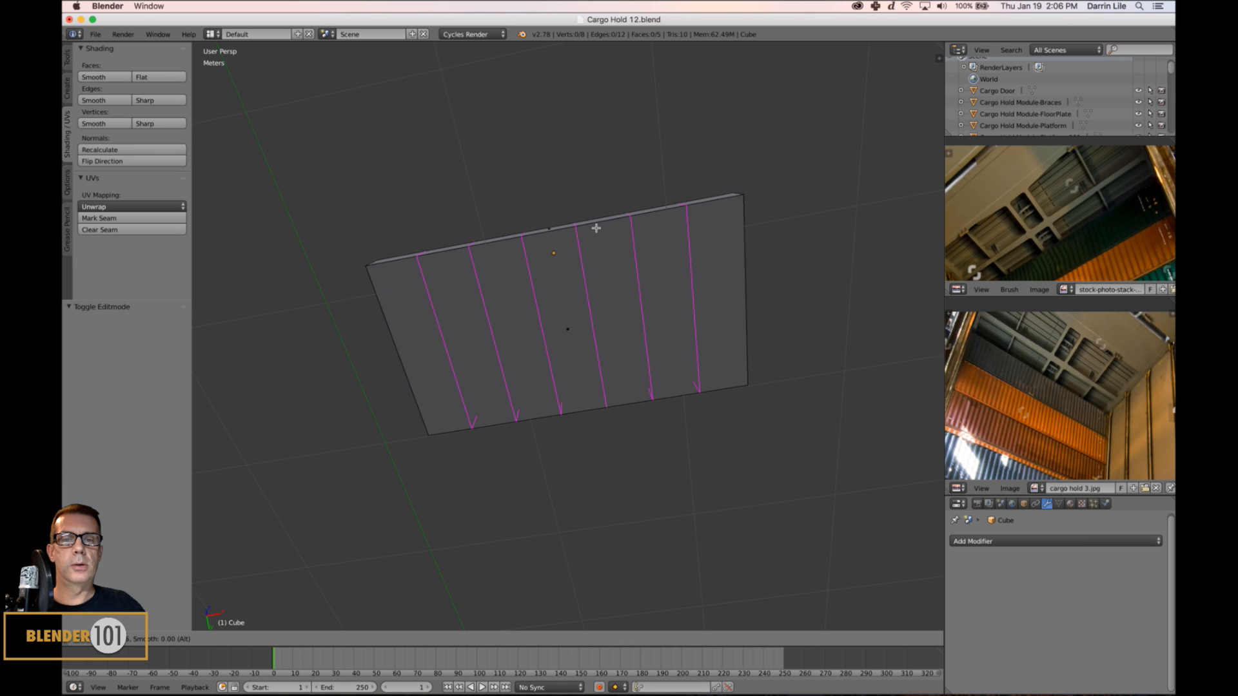
click(595, 228)
right_click(595, 228)
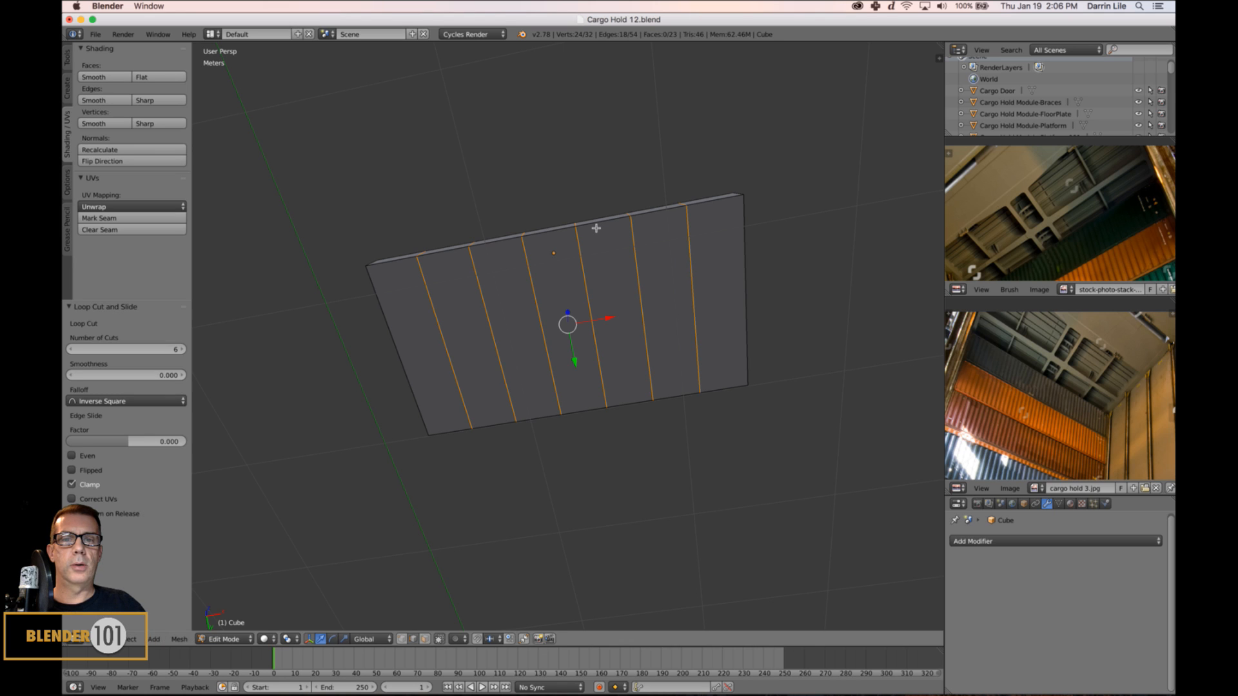
Scale the two outermost edge loops apart along X by about 1.249, toward the slab's short sides.
right_click(693, 297)
shift+right_click(445, 345)
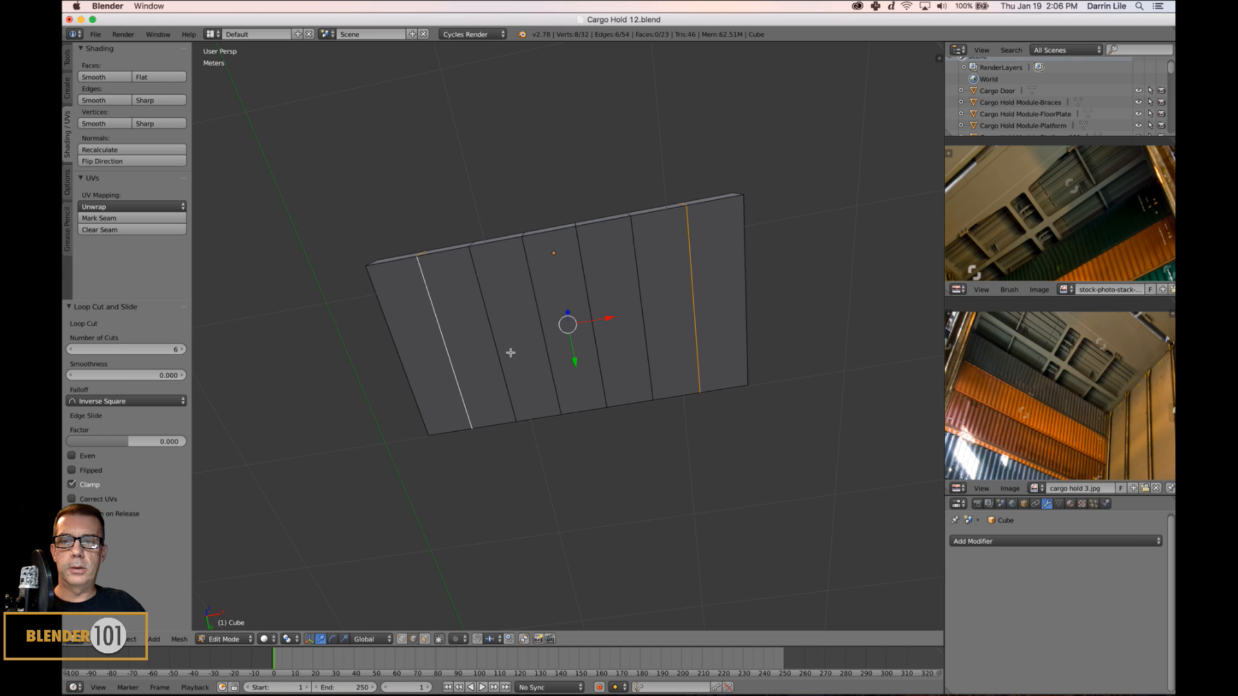
key(x)
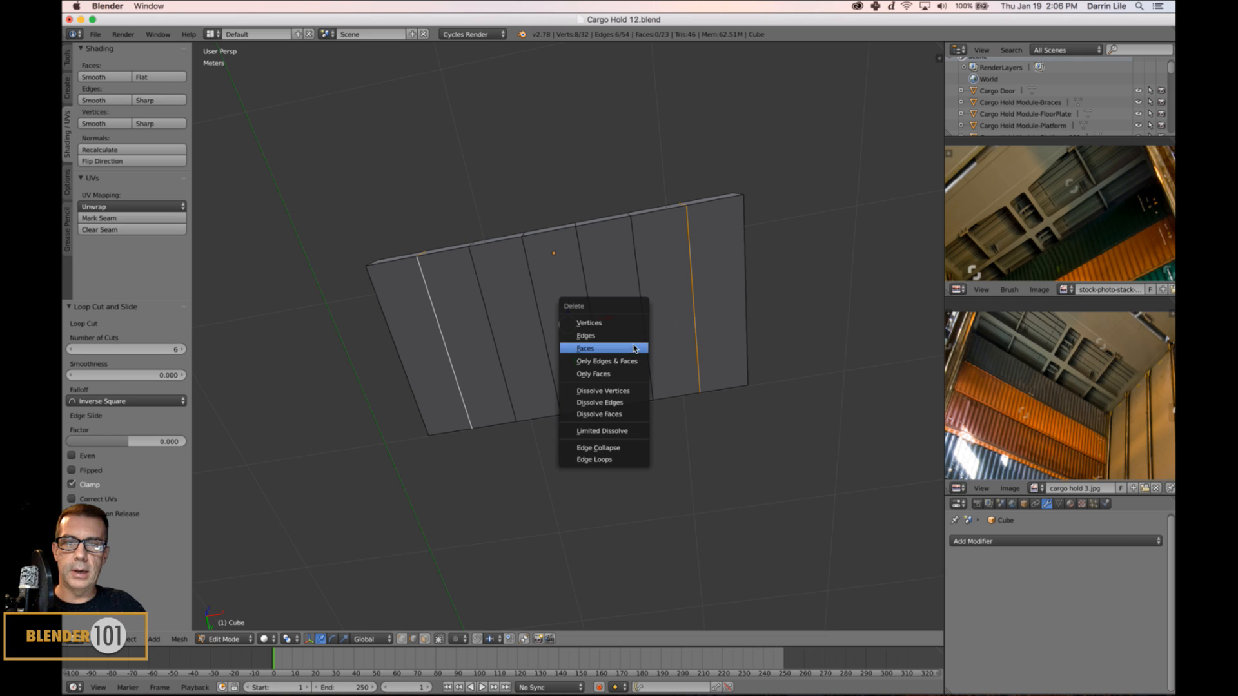
key(s)
key(x)
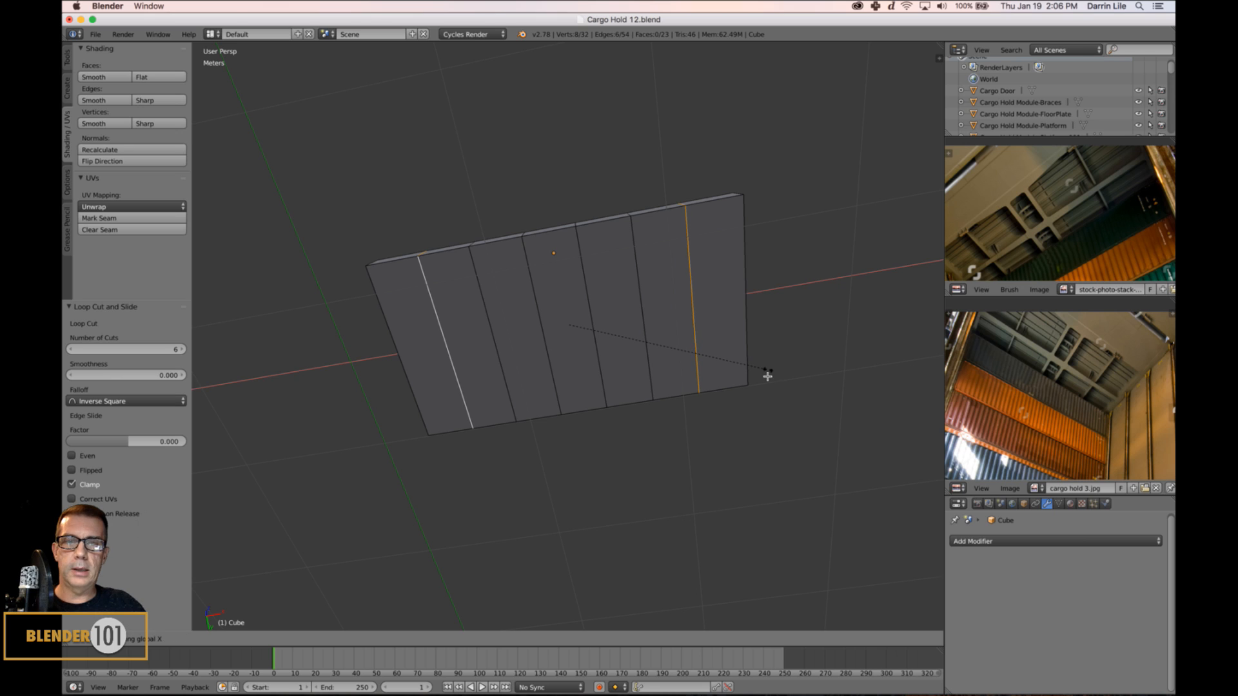
click(816, 399)
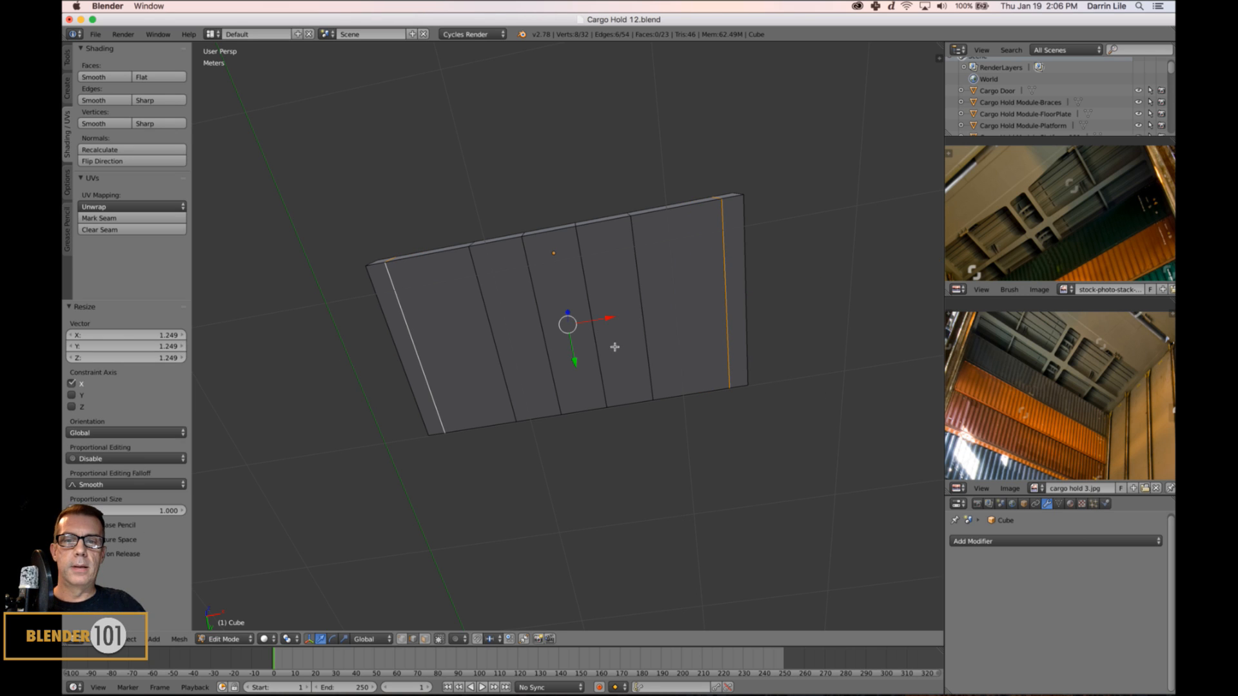
Scale the second edge loops from each short side apart along X by about 1.299, then clear the selection.
alt+right_click(493, 350)
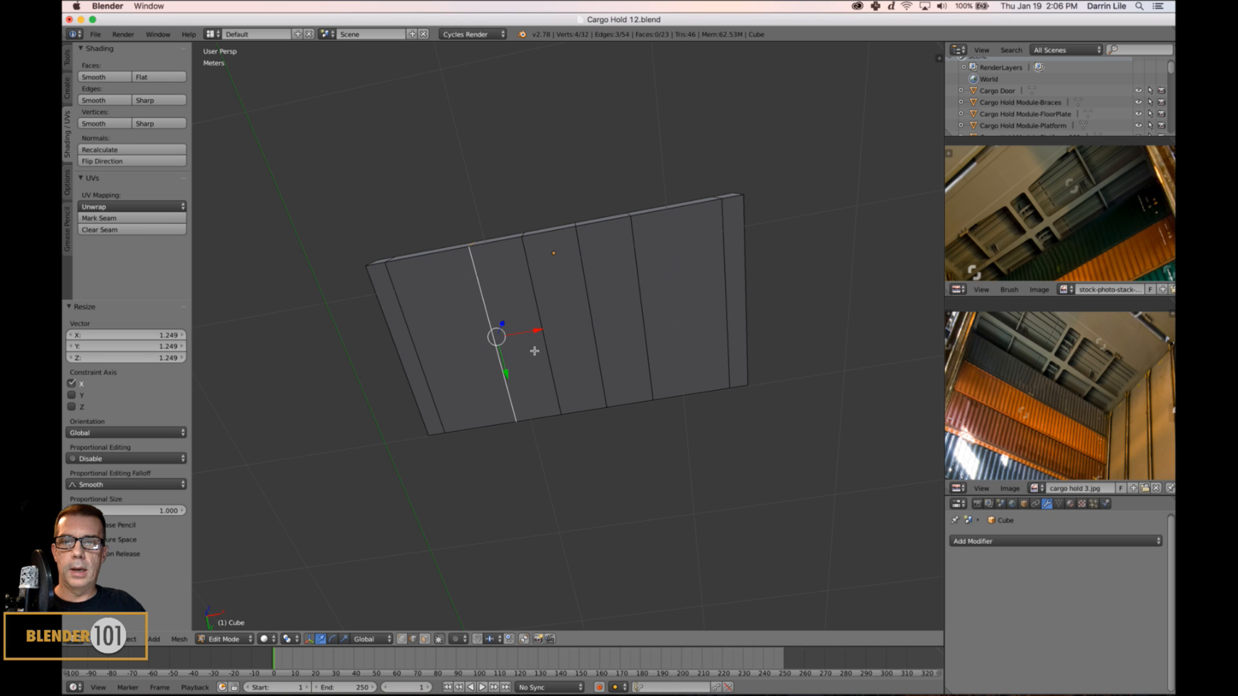
alt+shift+right_click(650, 319)
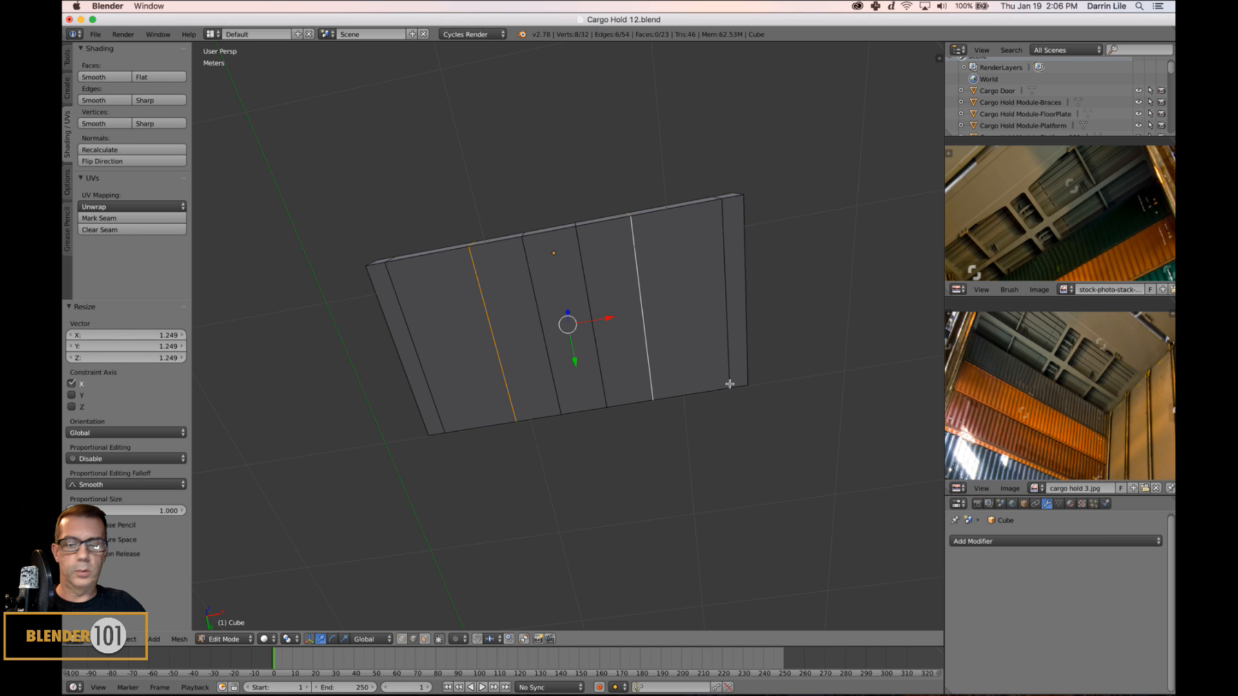
key(s)
key(x)
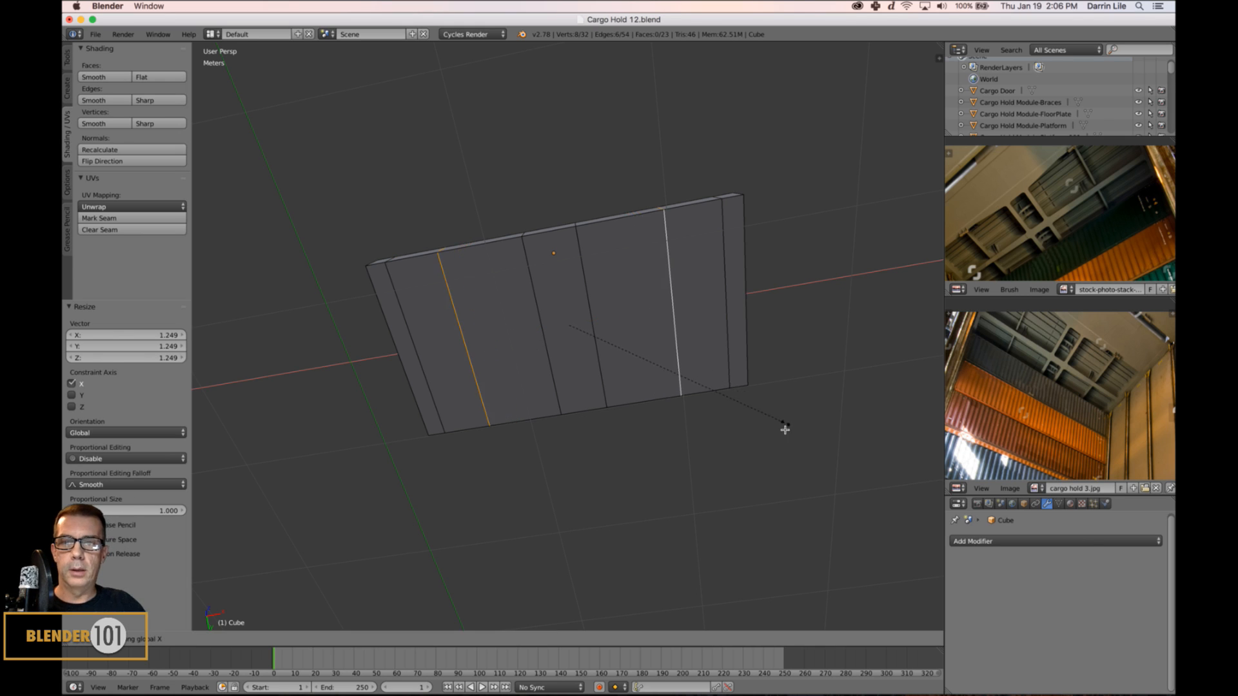
click(765, 425)
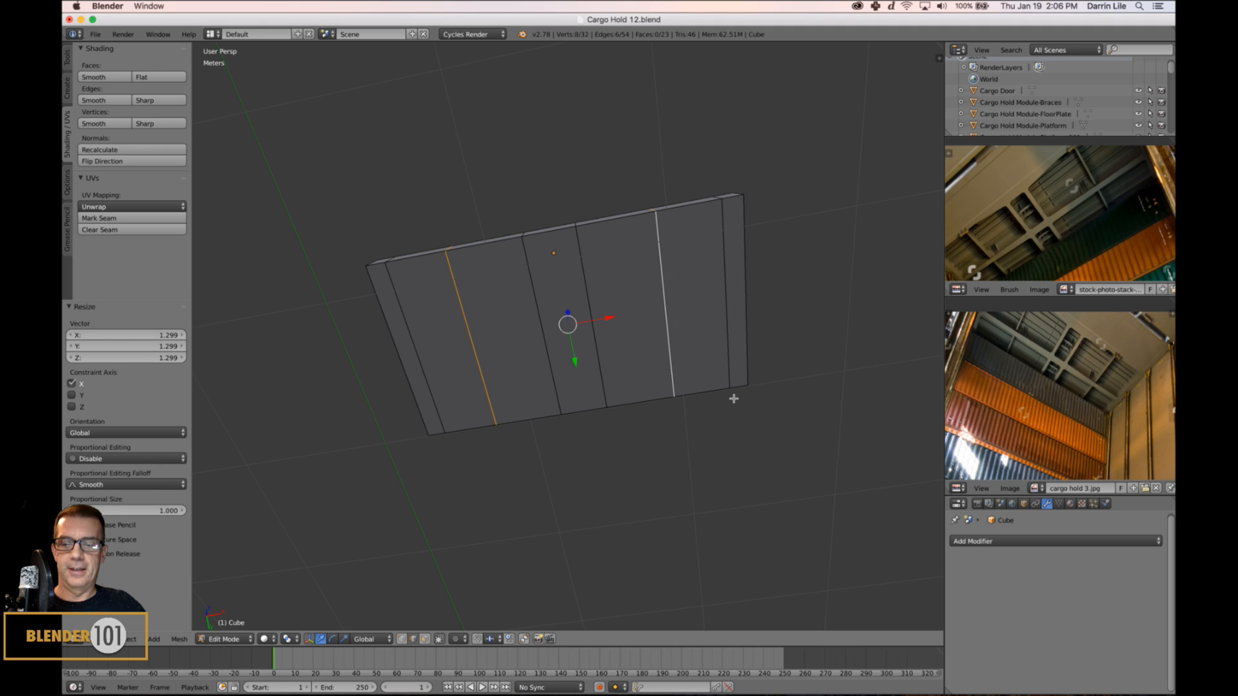
key(a)
middle_drag(676, 377, 679, 370)
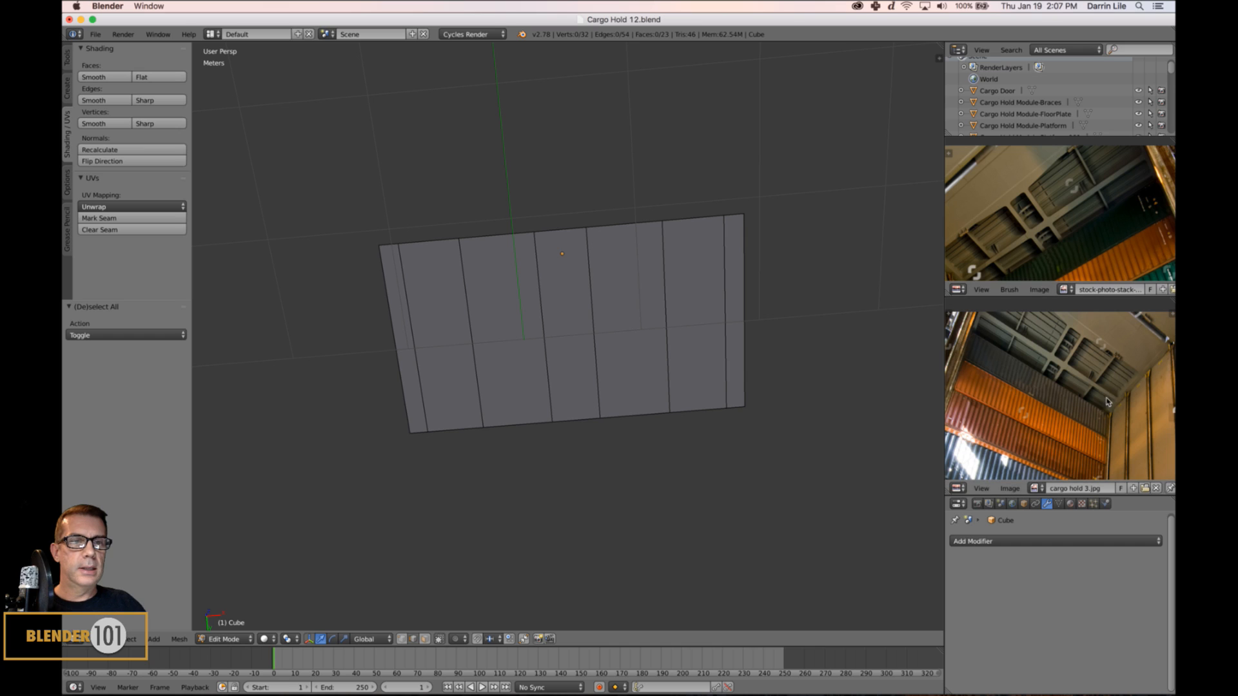
Add two lengthwise loop cuts across the slab, one near the middle at factor -0.200 and one close to a long side at factor -0.784.
key(ctrl+r)
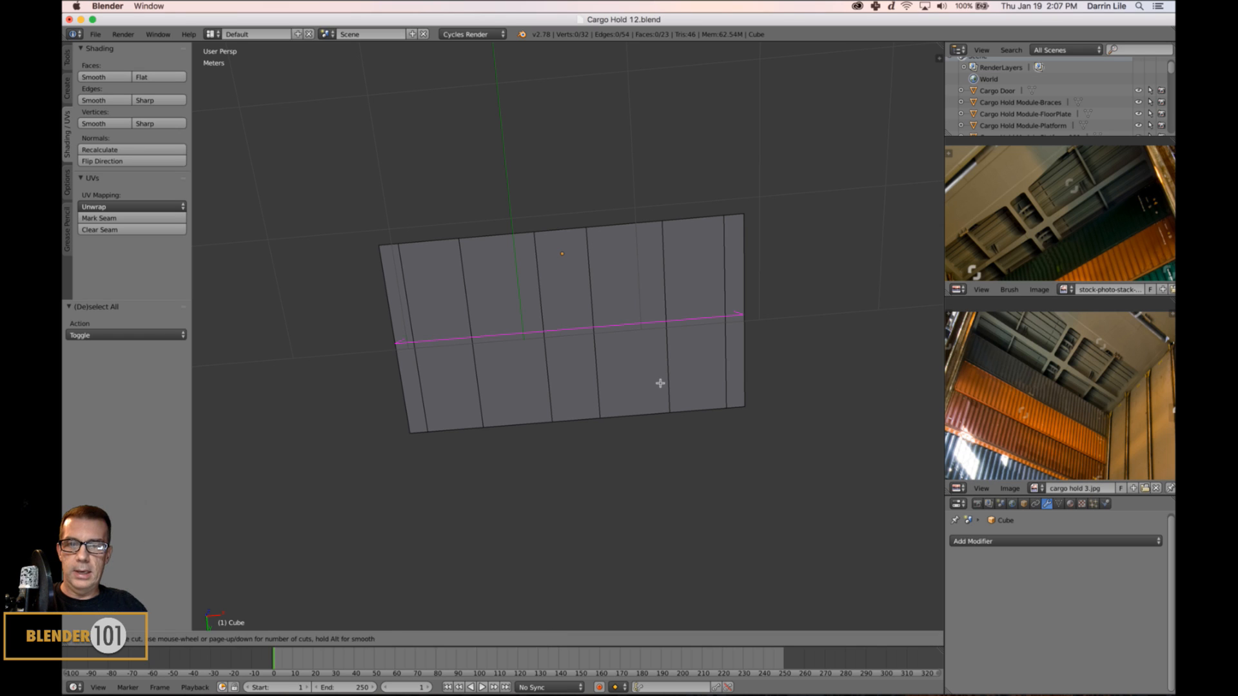
click(659, 382)
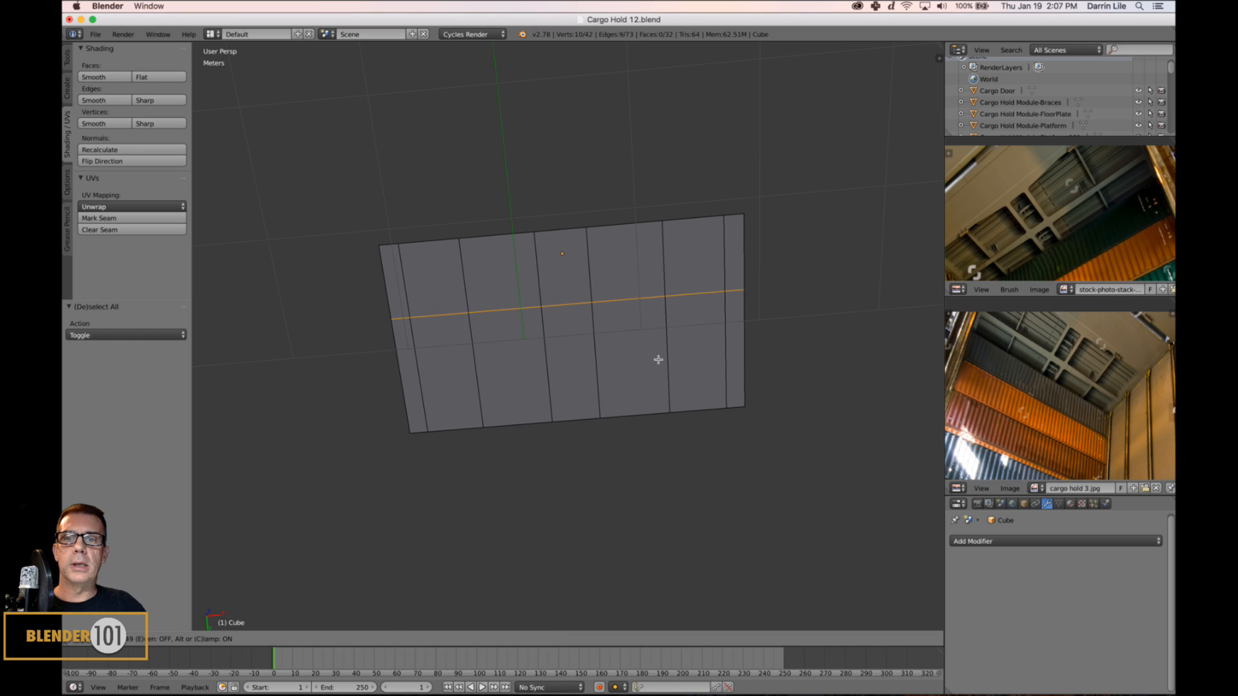
click(658, 365)
key(ctrl+r)
click(658, 368)
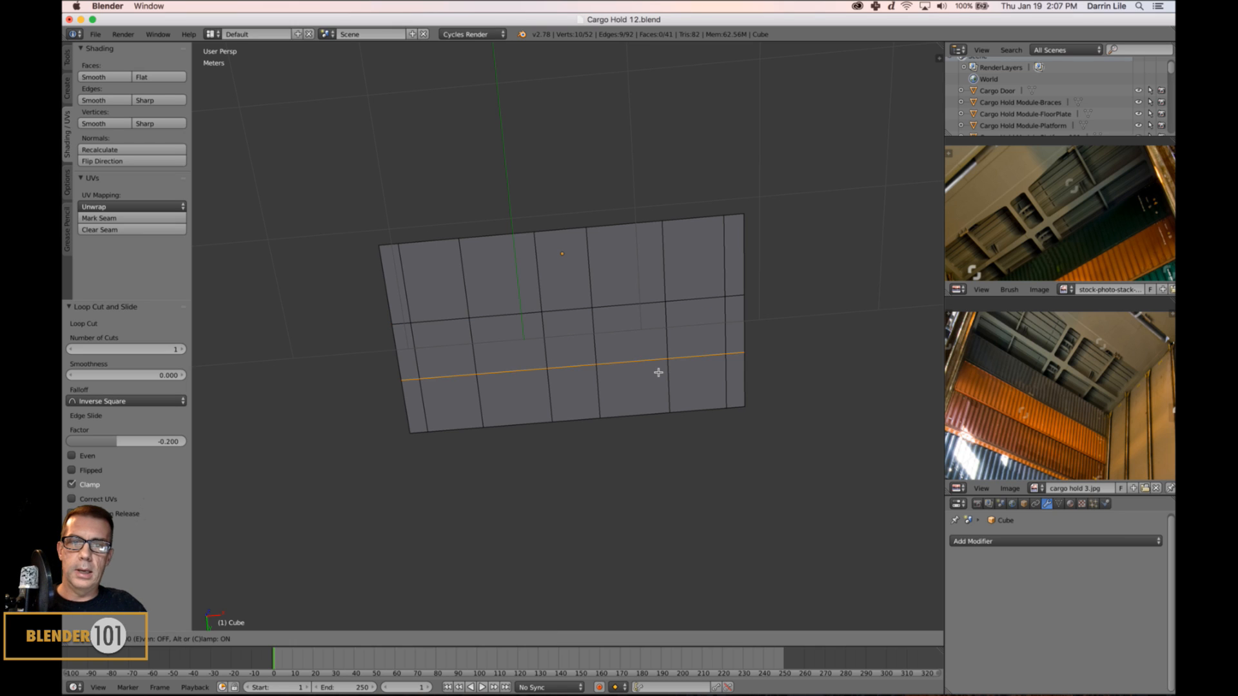
click(664, 414)
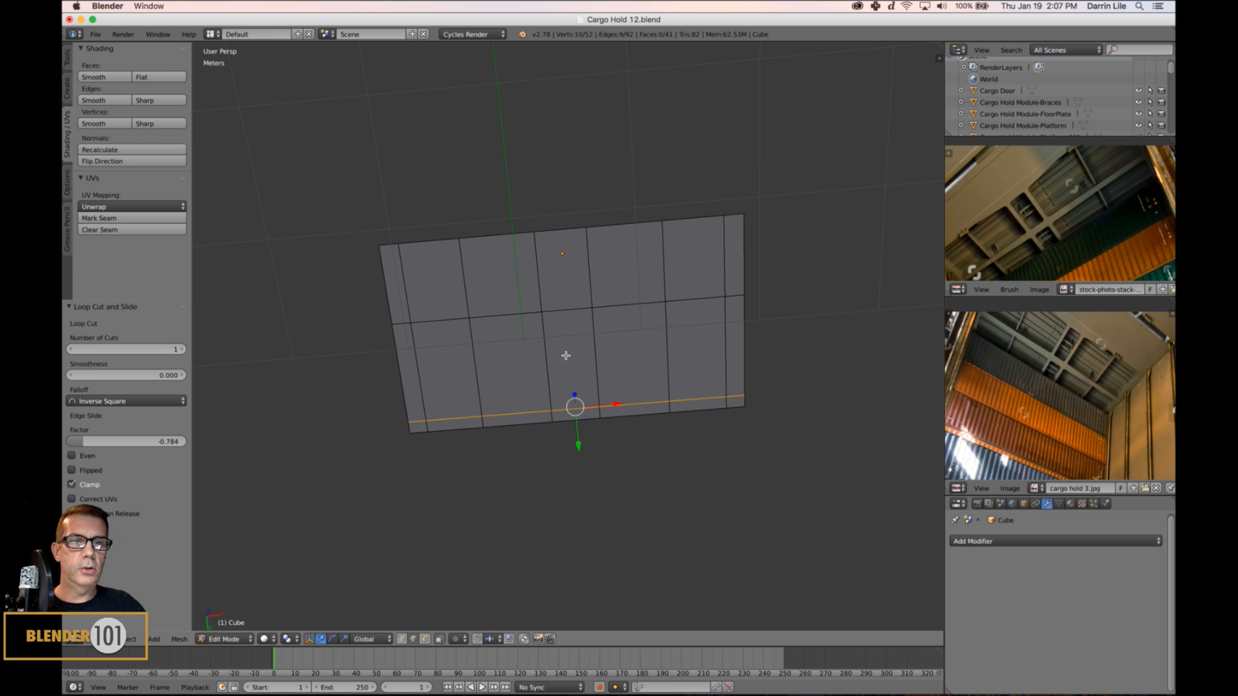
Add two centered loop cuts in the slab's central strip and scale them apart along X, close to the strip's borders.
key(ctrl+r)
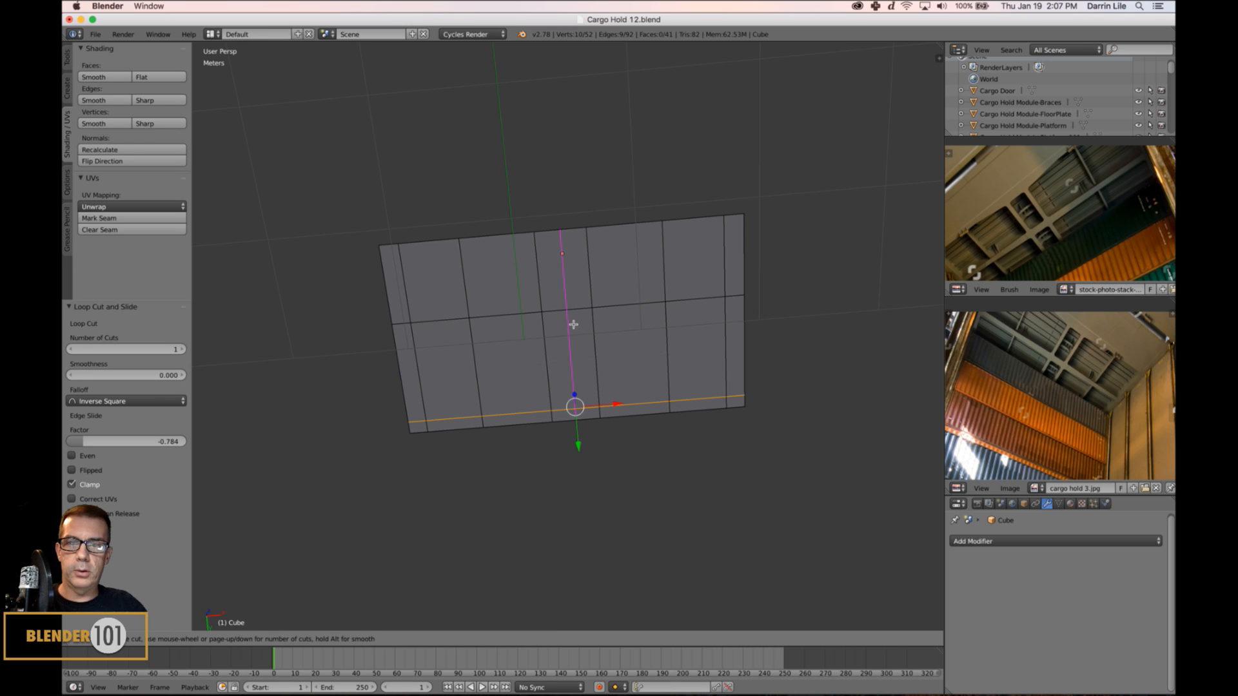
scroll(573, 321, up, 1)
click(572, 319)
right_click(629, 348)
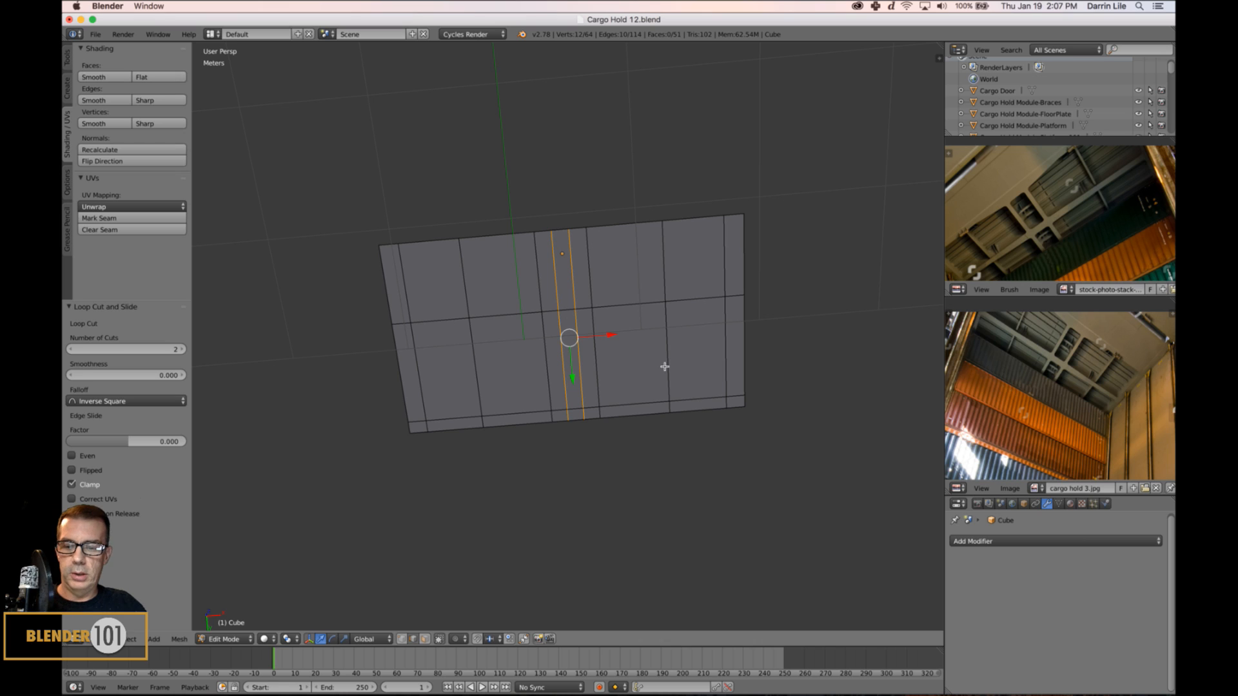
key(g)
key(x)
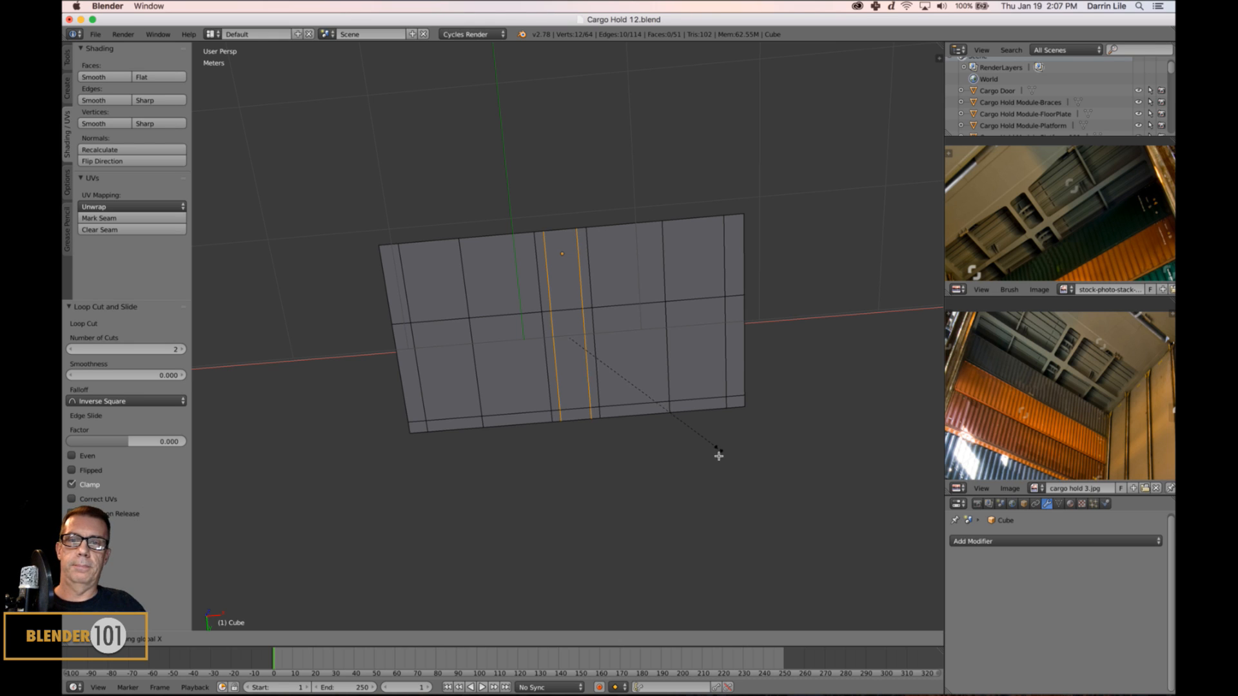
click(766, 490)
key(3)
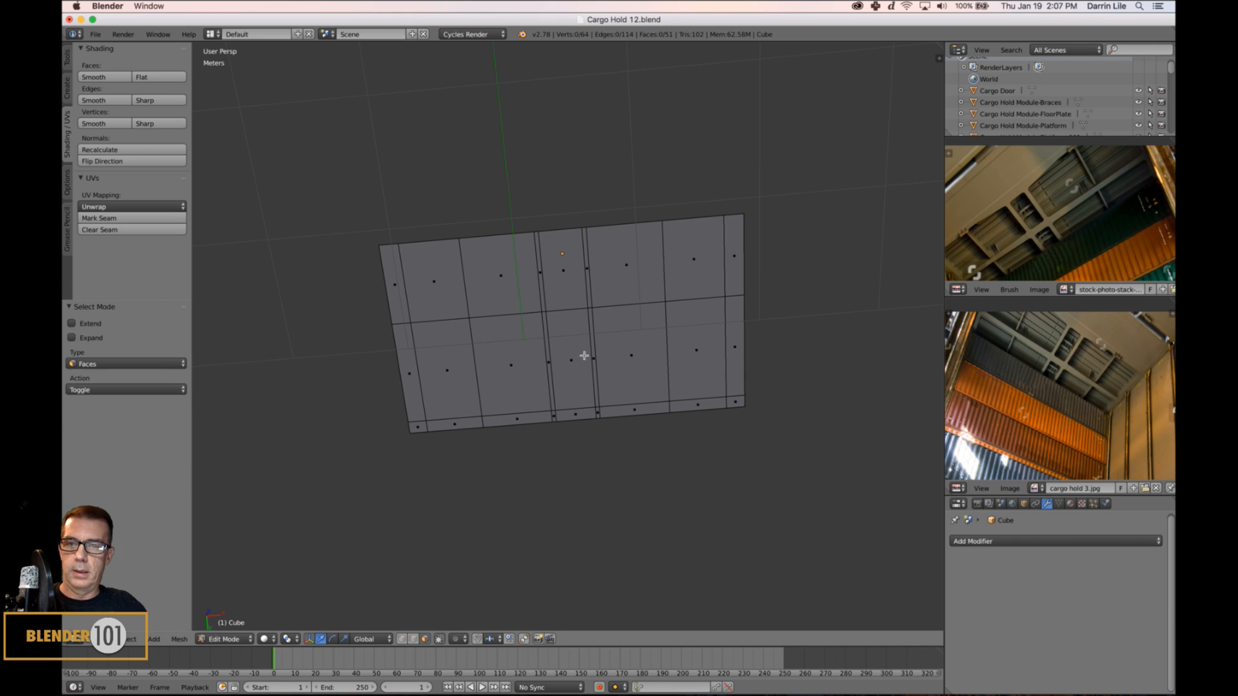
click(505, 368)
shift+click(462, 376)
shift+click(650, 358)
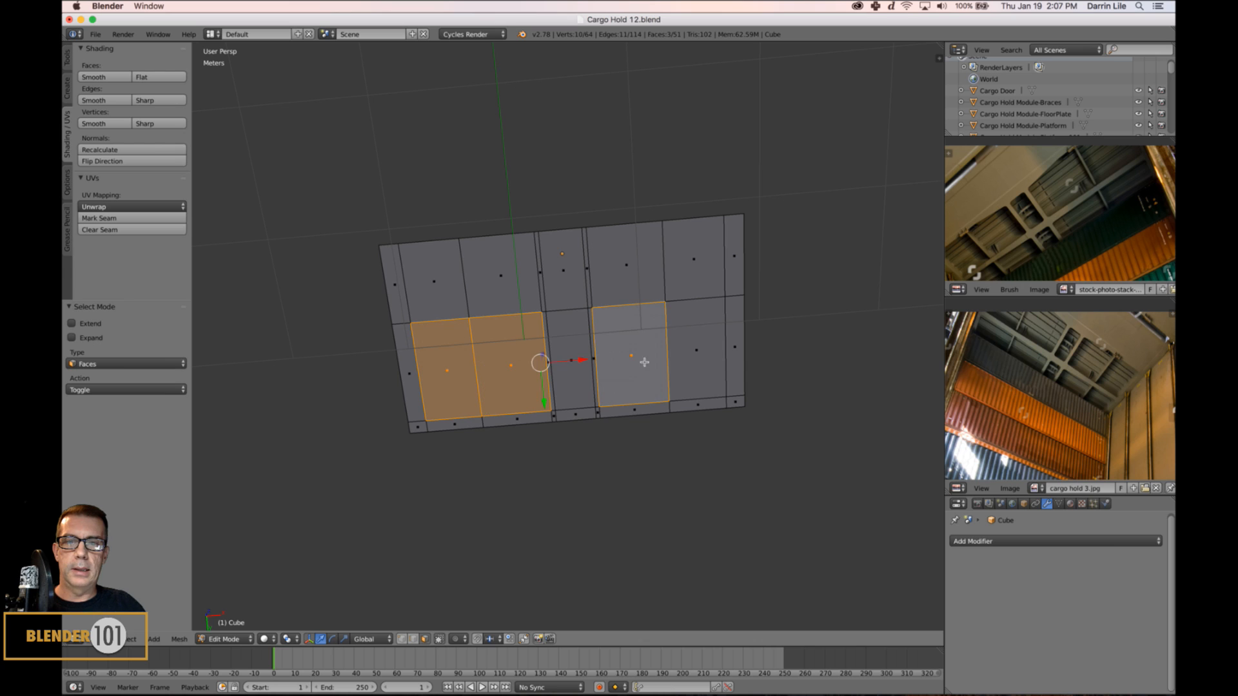
shift+click(695, 359)
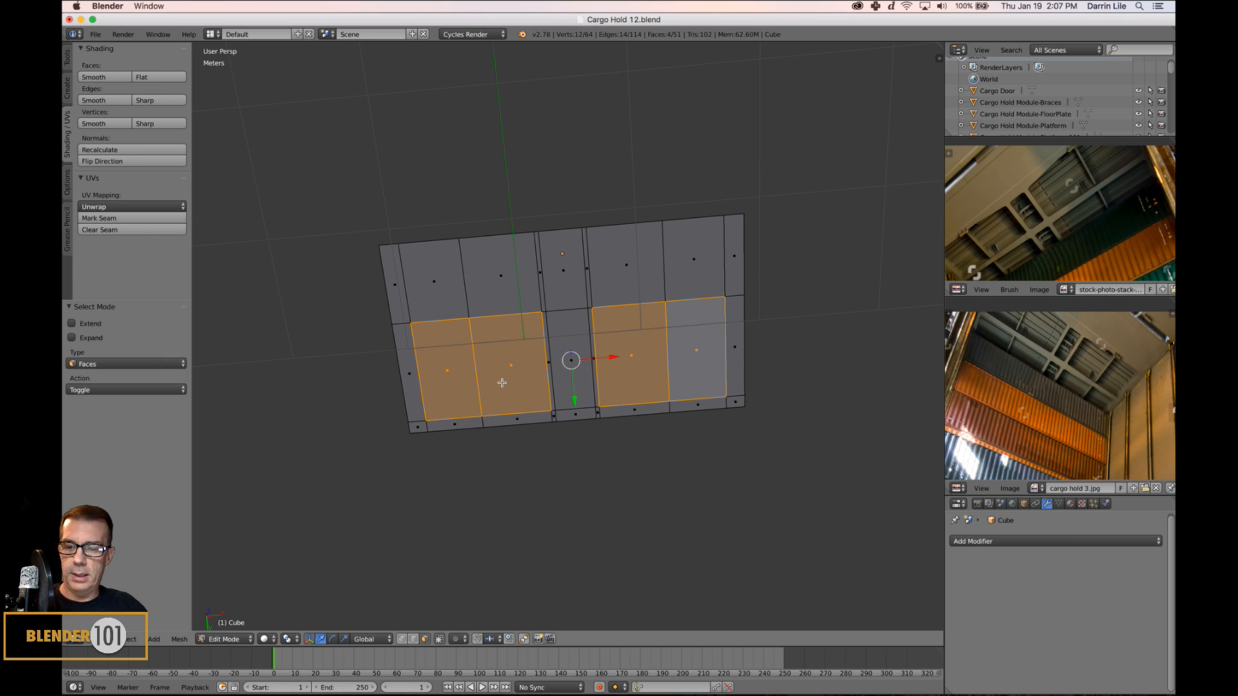
Add two lengthwise loop cuts through the wide section between the existing lengthwise cuts and scale them together along Y to about 0.197.
key(ctrl+r)
scroll(610, 376, up, 1)
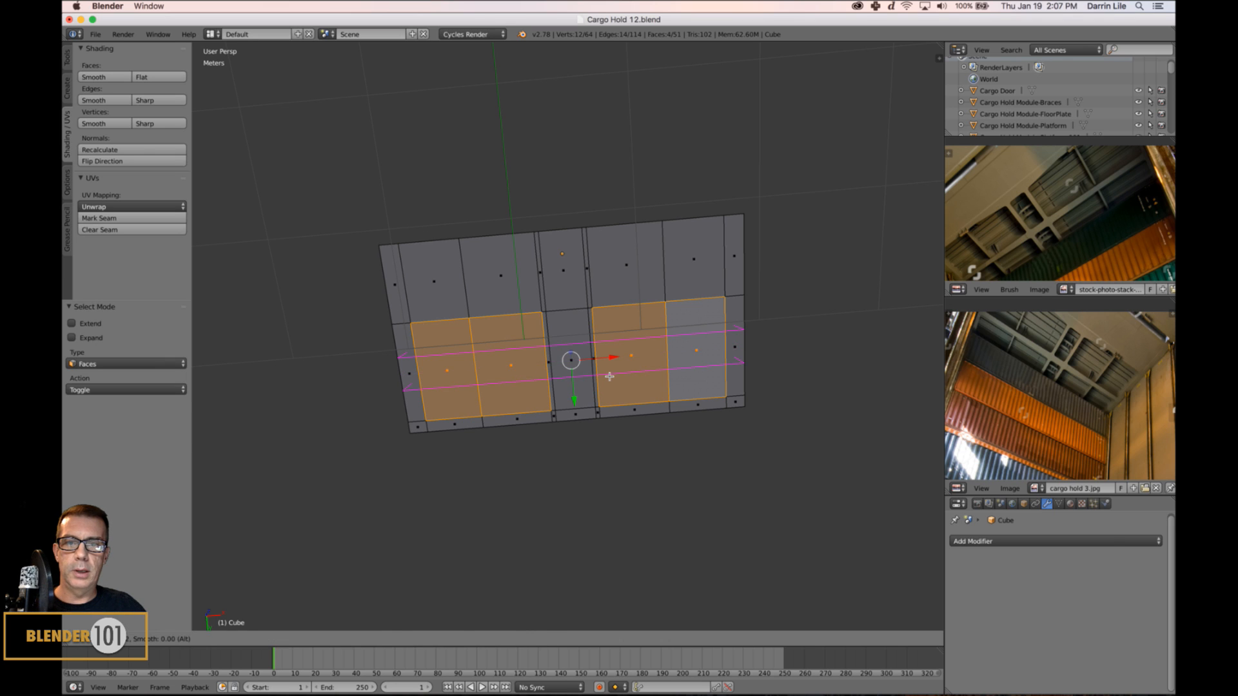
click(609, 376)
right_click(613, 378)
key(s)
key(y)
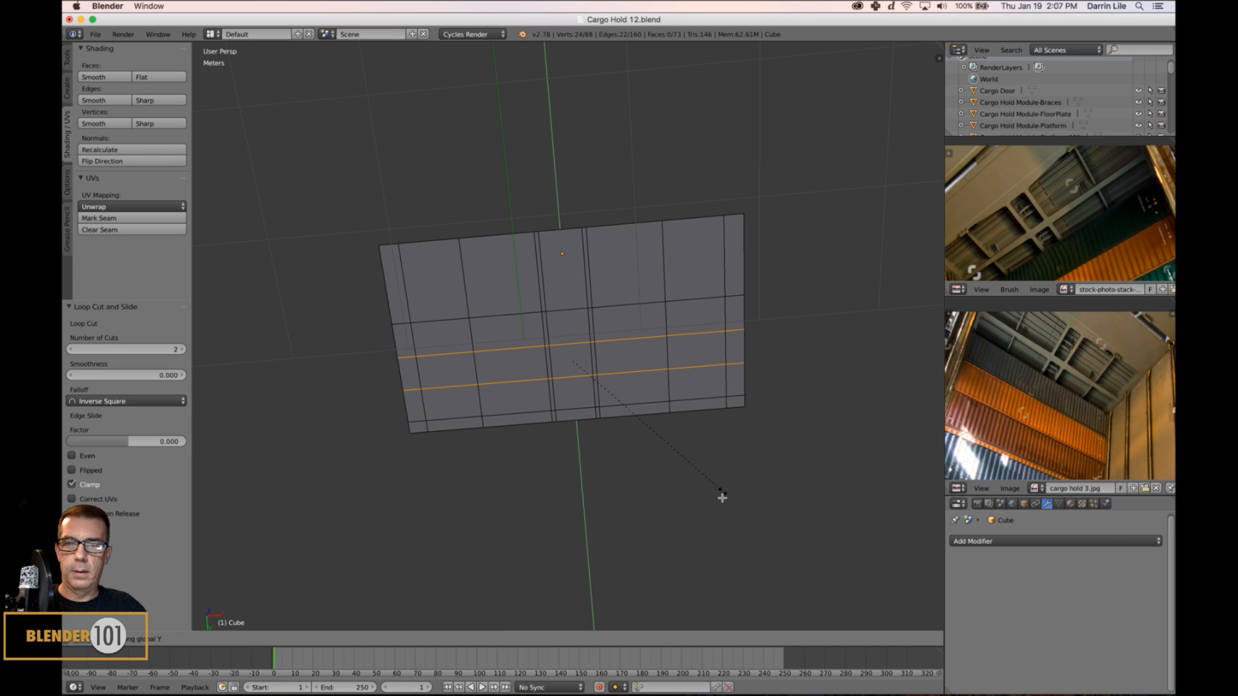
click(609, 381)
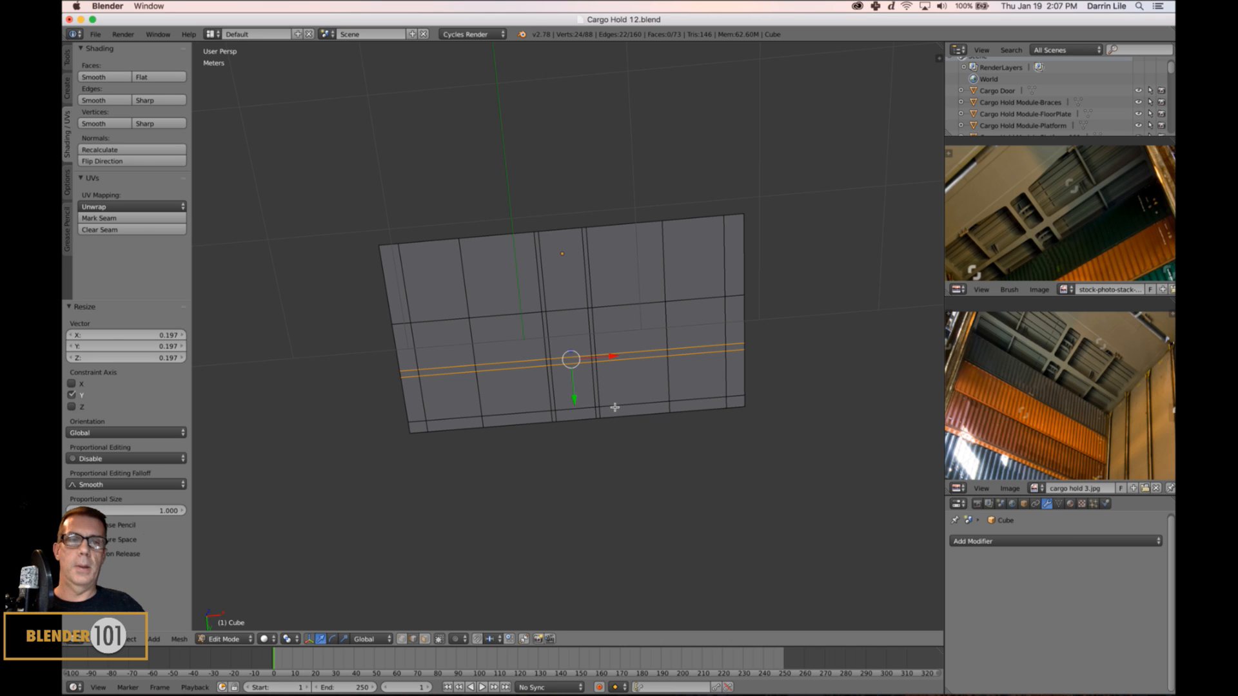
Scale the two inner edge loops of the central strip closer together along X by about 0.815 to widen the beams.
alt+right_click(546, 333)
alt+shift+right_click(587, 330)
key(s)
key(x)
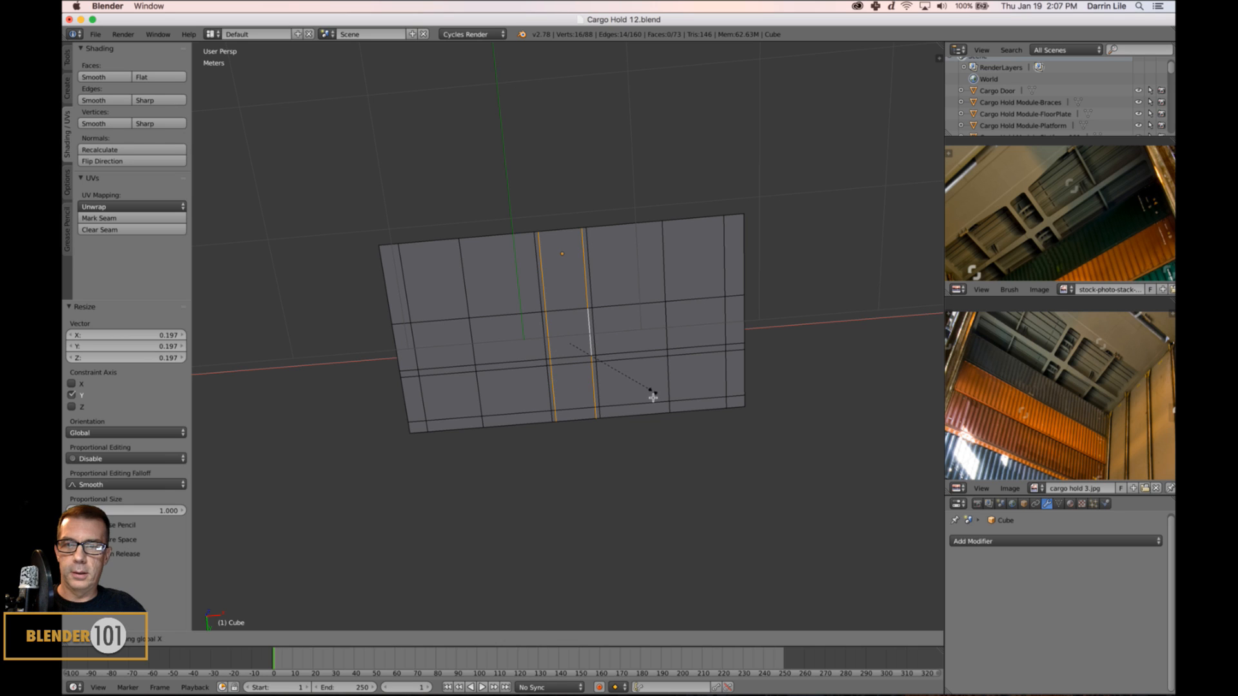
click(638, 388)
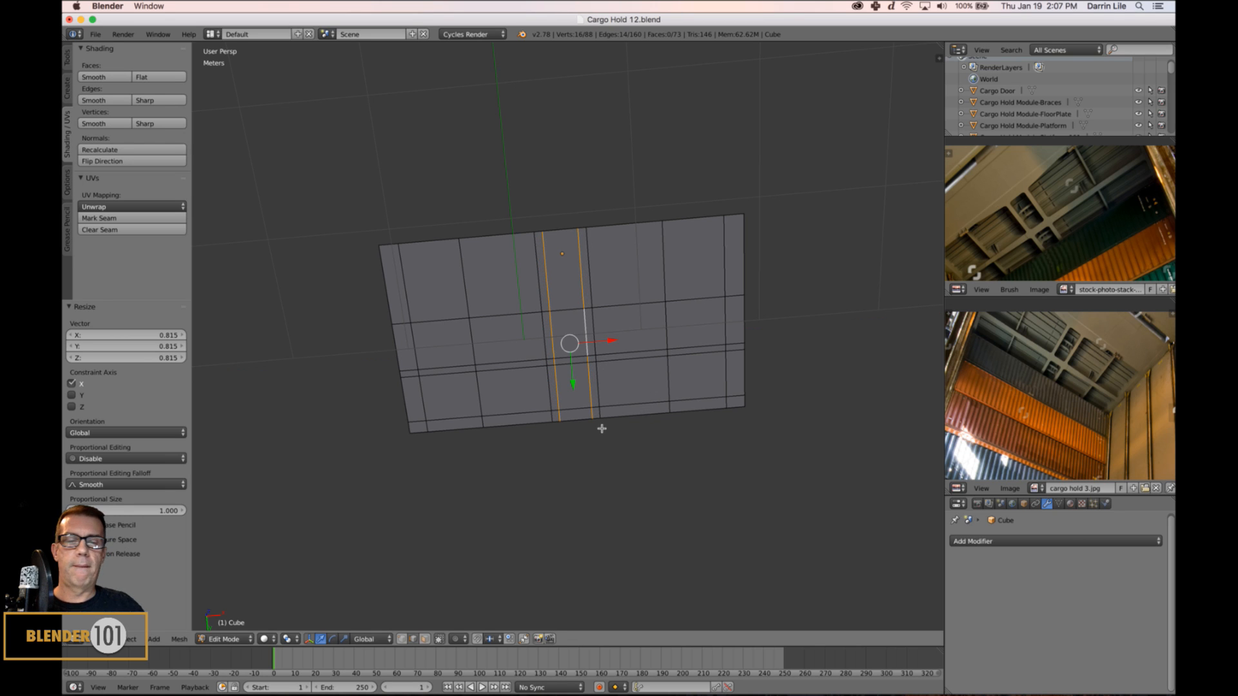
Extrude the ten faces between the beams into the slab to form recessed bays in two rows, then clear the selection.
key(ctrl+Tab)
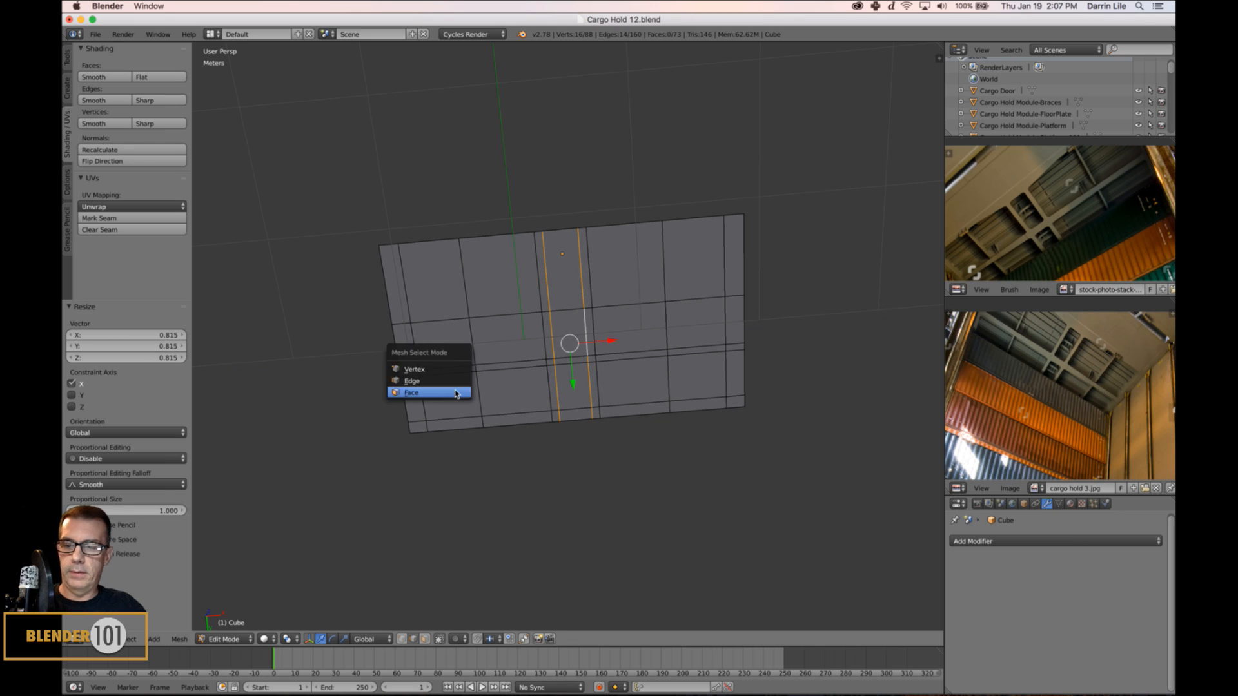
click(455, 393)
right_click(451, 354)
shift+right_click(528, 345)
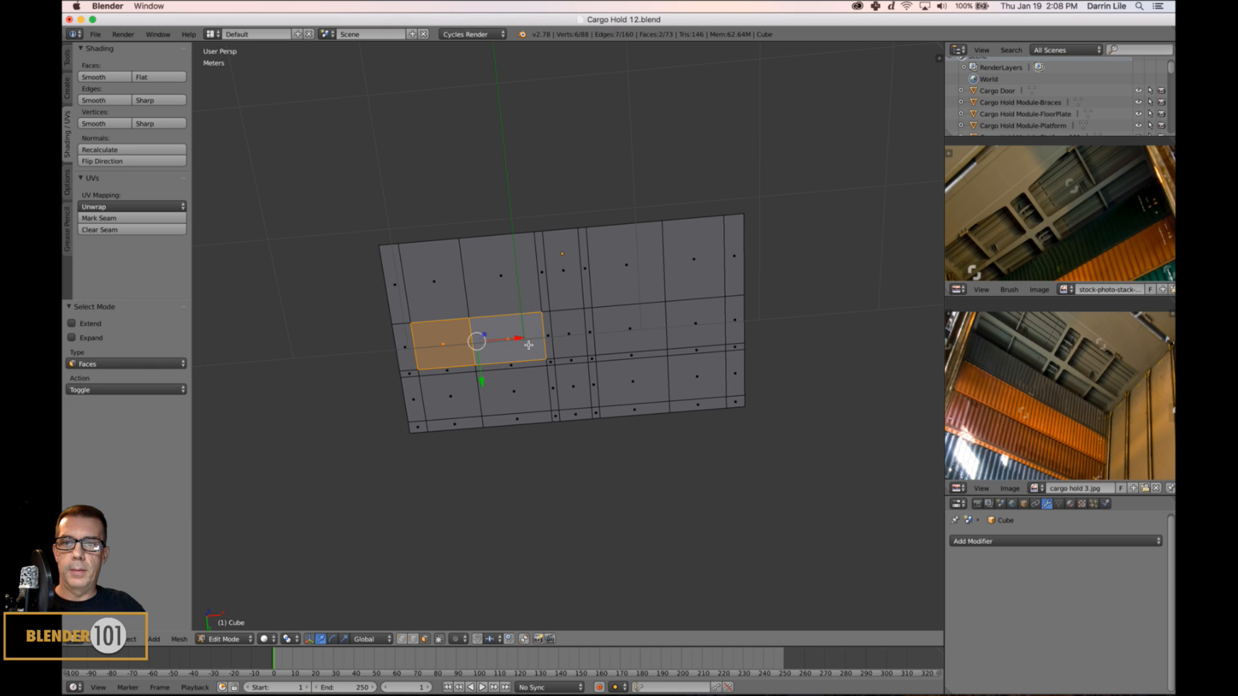
shift+right_click(516, 388)
shift+right_click(459, 403)
shift+right_click(566, 394)
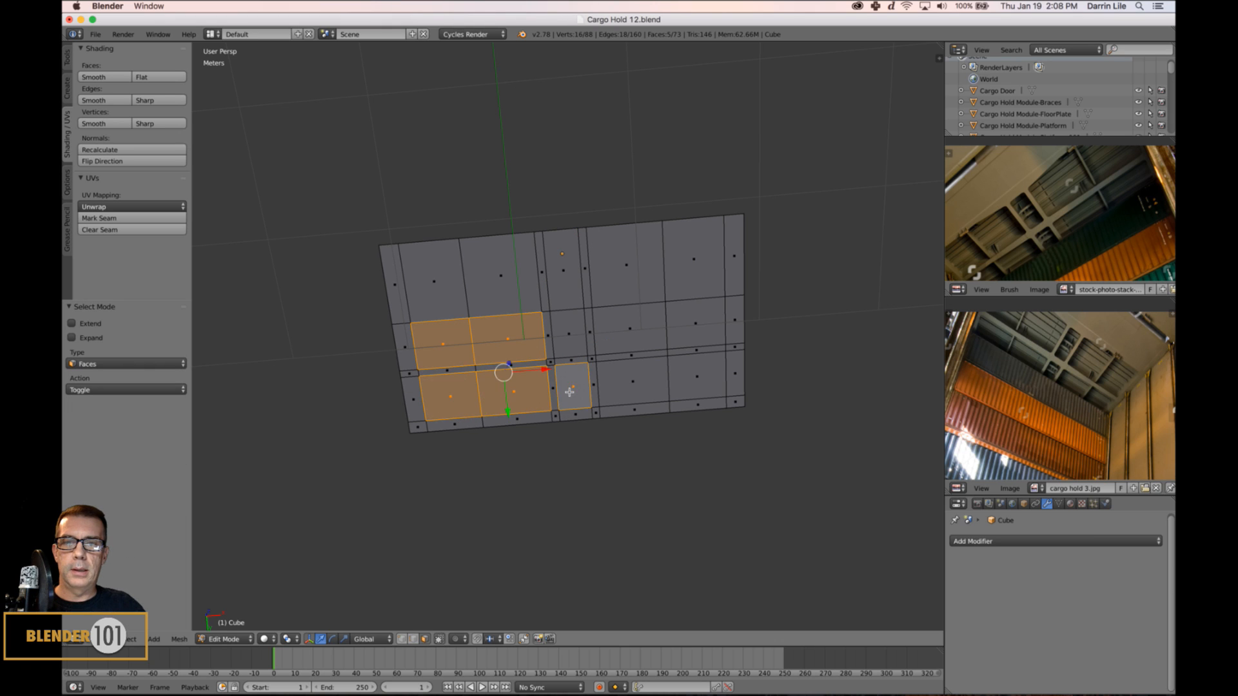
shift+right_click(568, 338)
shift+right_click(636, 344)
shift+right_click(637, 390)
shift+right_click(695, 383)
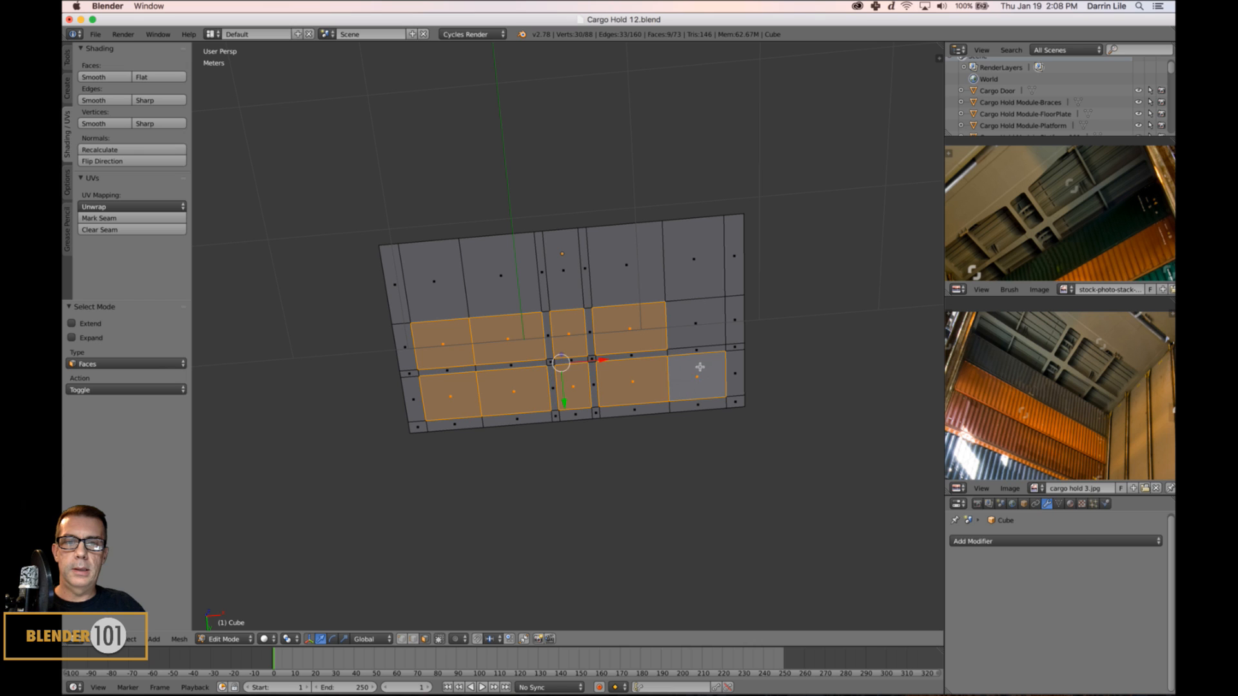
shift+right_click(699, 323)
middle_drag(641, 509, 680, 517)
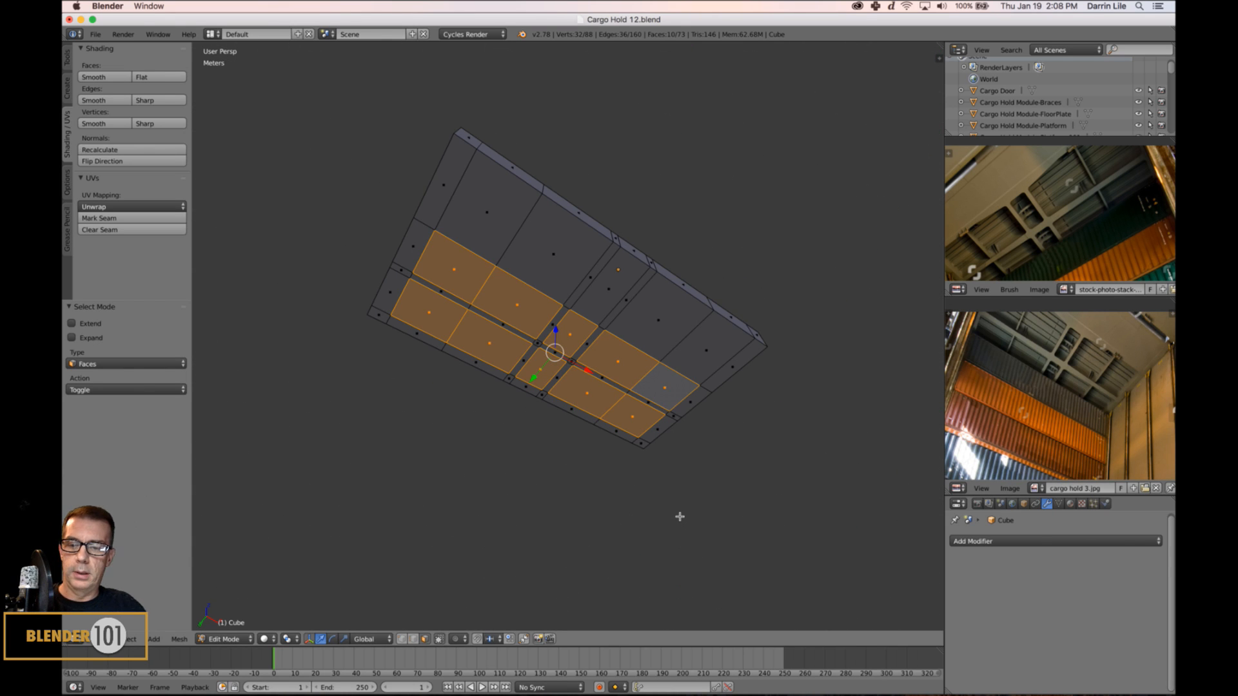
key(e)
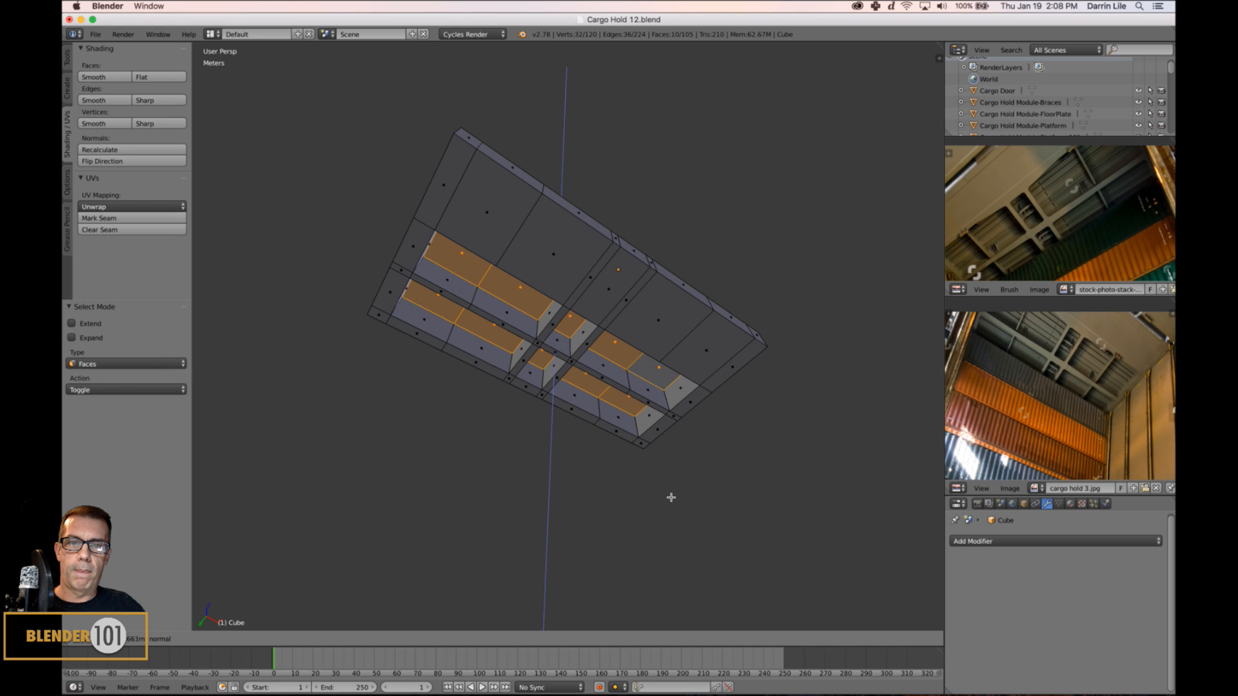
click(672, 503)
key(a)
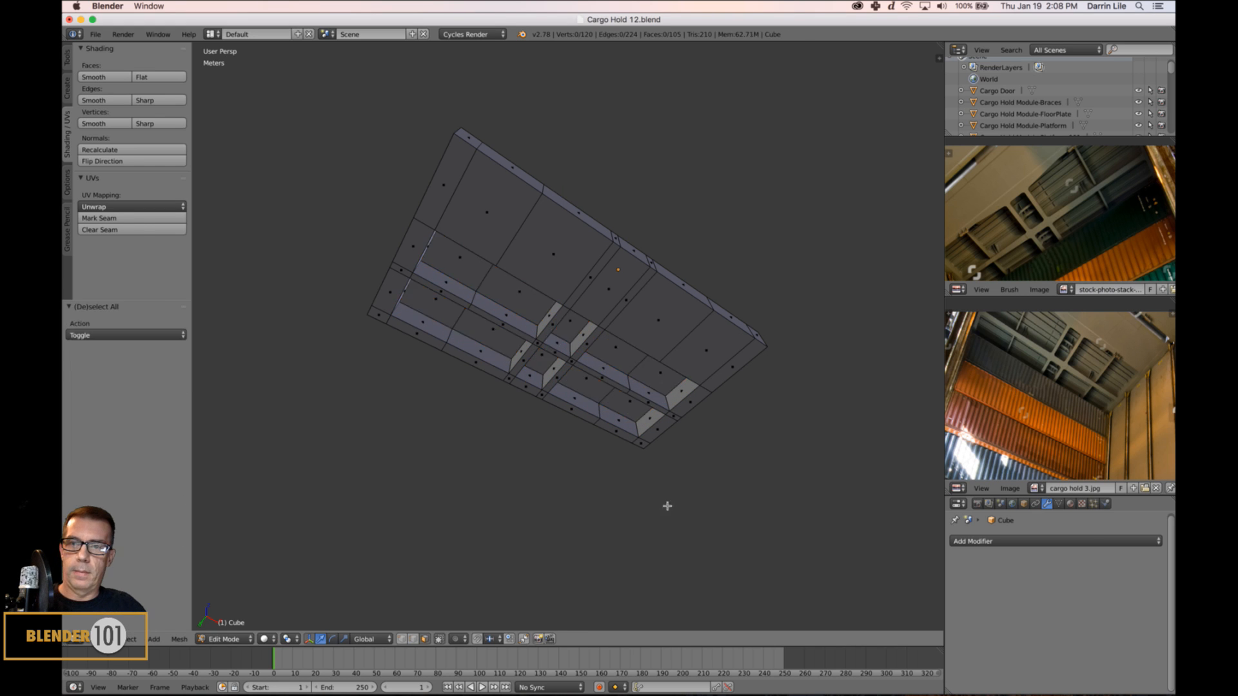
Return to Object Mode, enable the Wire display option for the ceiling panel, and deselect it.
key(Tab)
mouse_move(667, 506)
middle_down()
mouse_move(653, 487)
mouse_move(677, 496)
middle_up()
click(1024, 503)
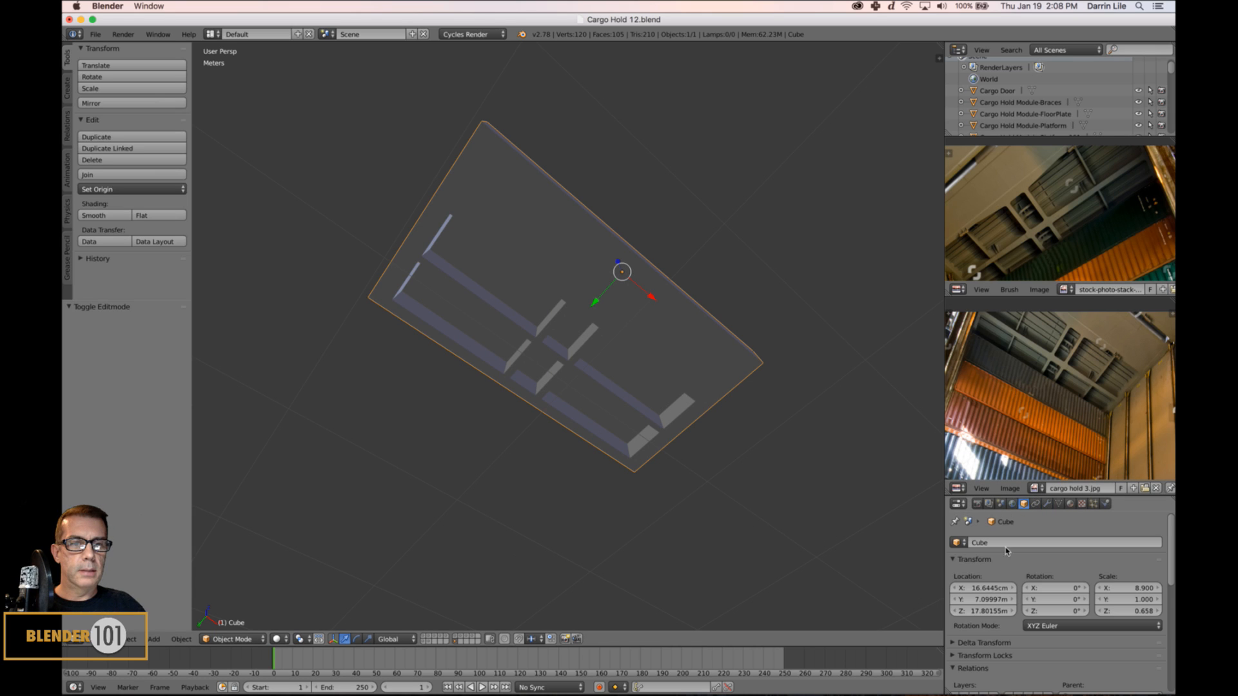
scroll(972, 619, down, 6)
scroll(970, 629, down, 3)
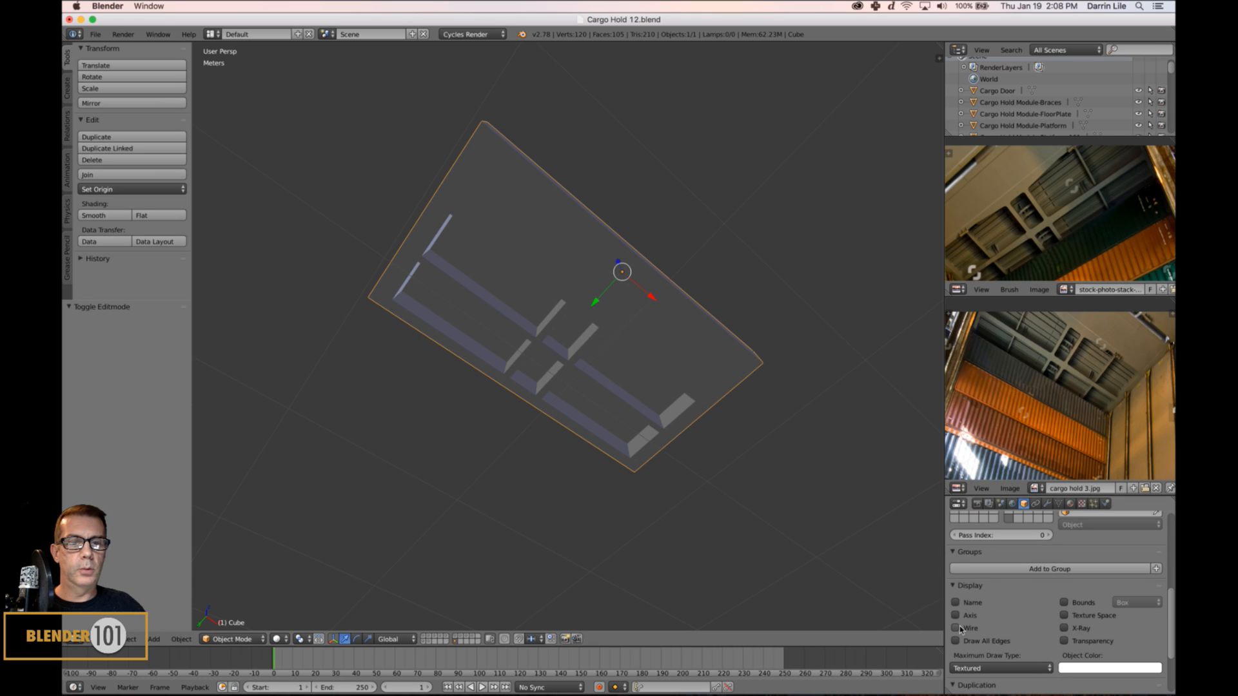
click(955, 628)
scroll(728, 459, up, 3)
key(a)
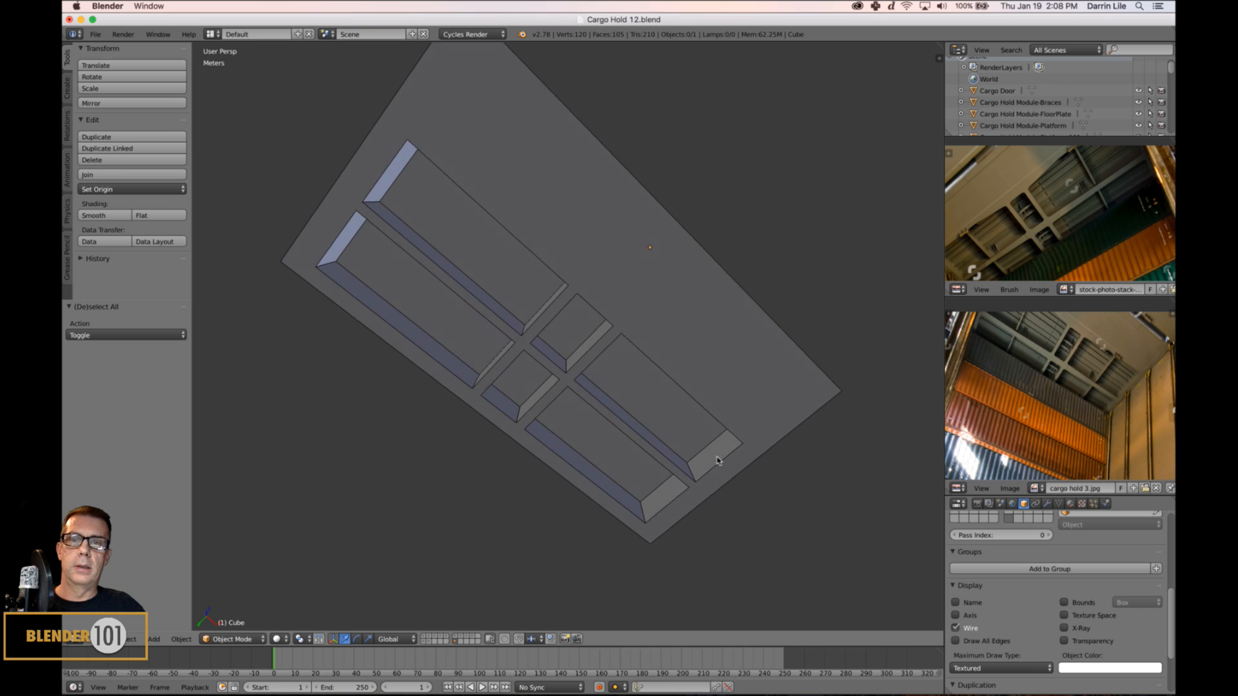
Put the ceiling panel in Edit Mode with edge selection and select a vertical inner corner edge of a large recessed bay.
middle_drag(717, 461, 717, 471)
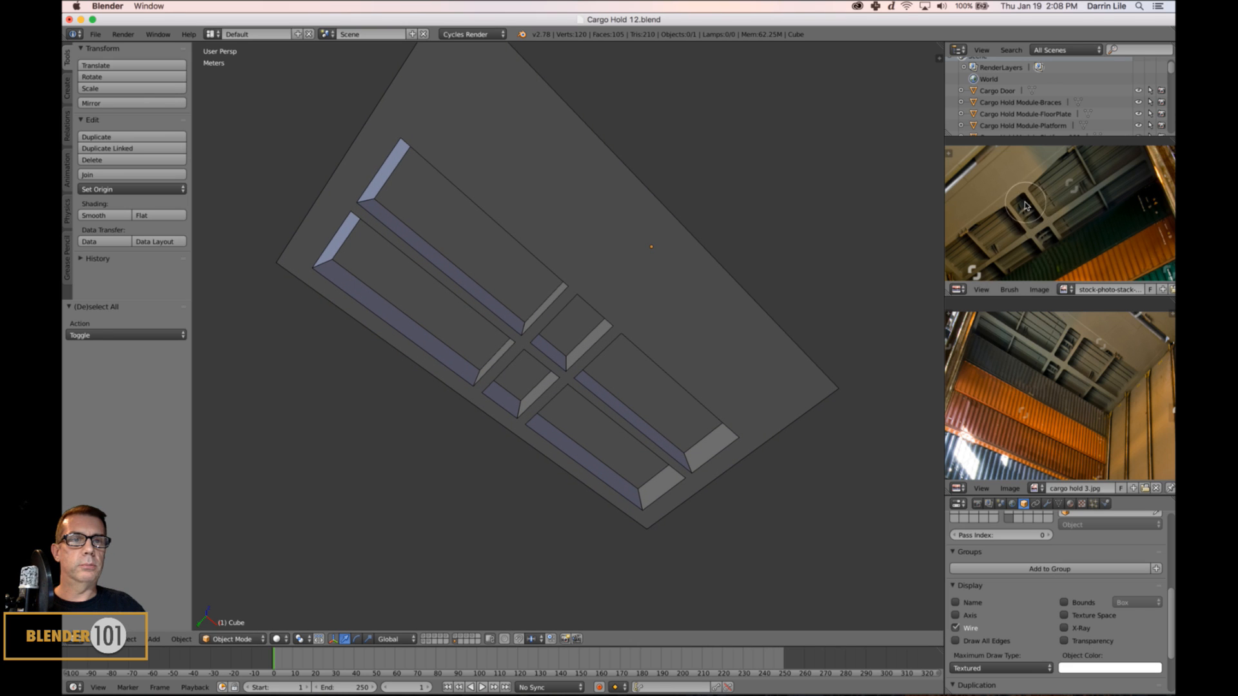
scroll(675, 431, down, 3)
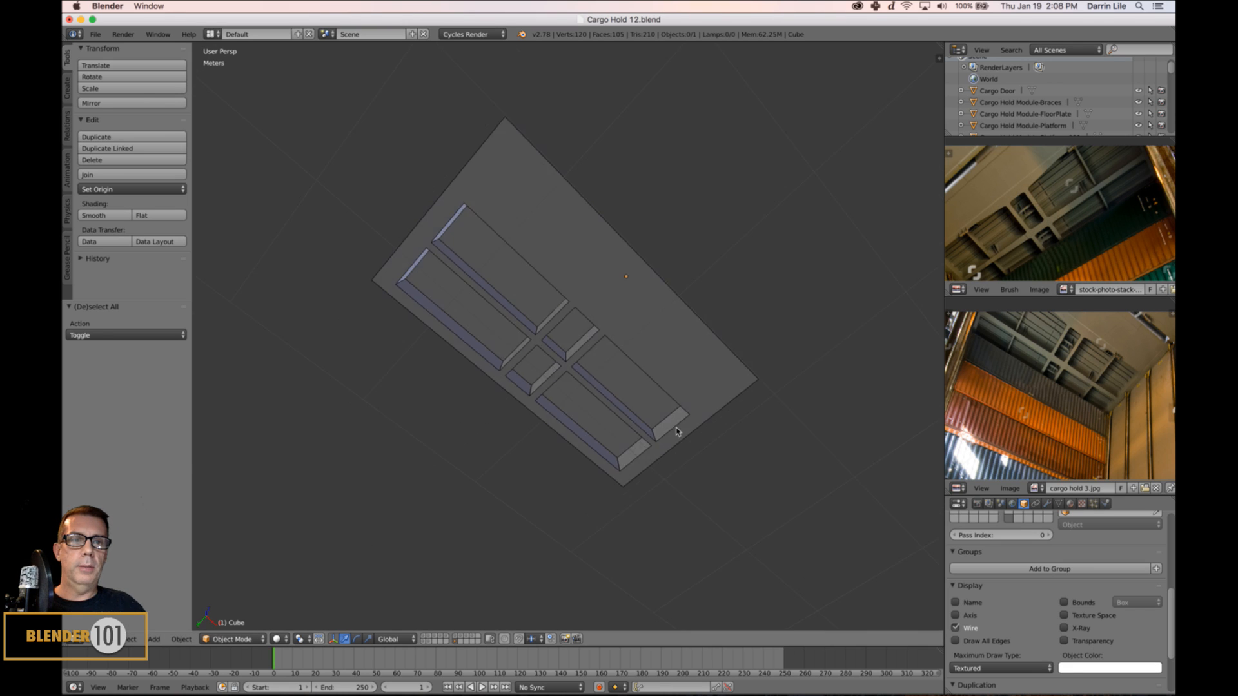
middle_drag(676, 432, 655, 423)
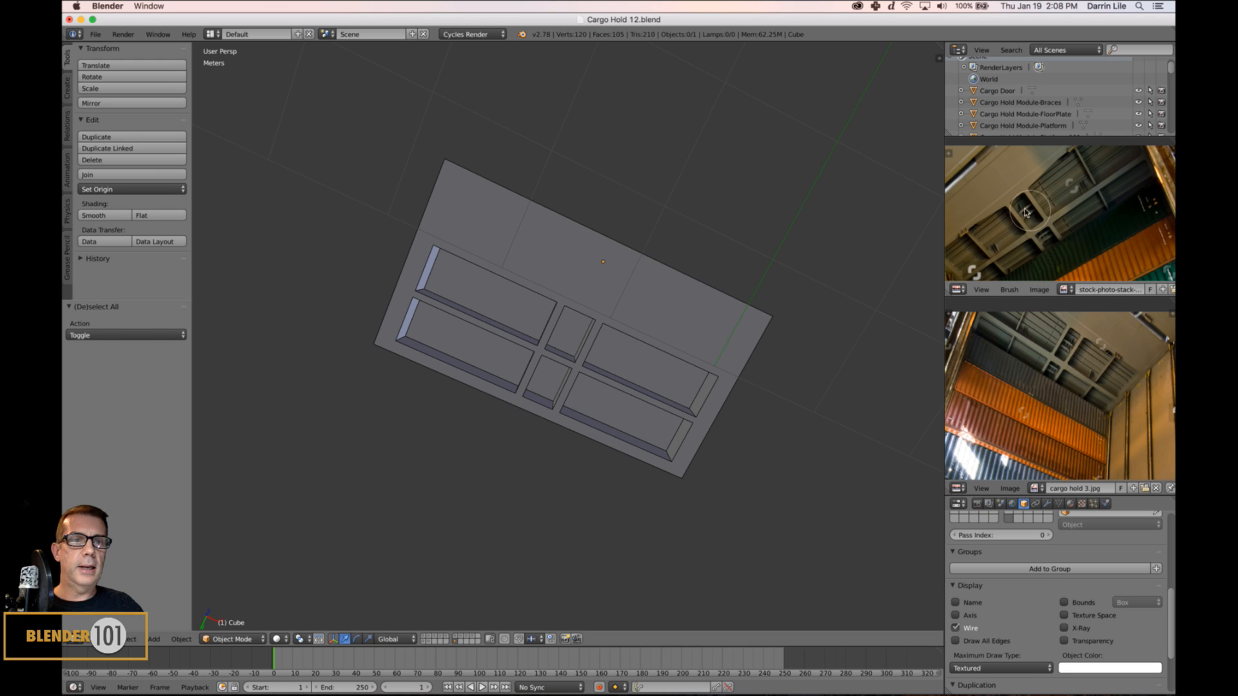
scroll(656, 405, up, 3)
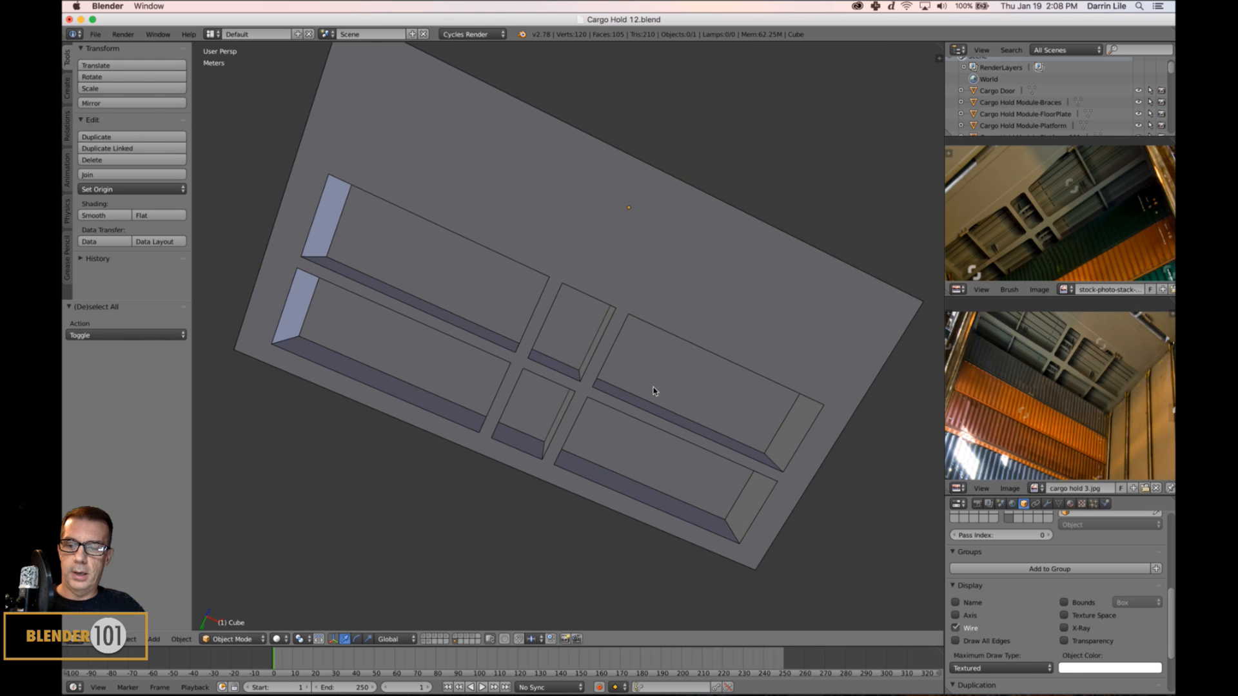
key(Tab)
middle_drag(664, 400, 656, 389)
key(ctrl+Tab)
key(2)
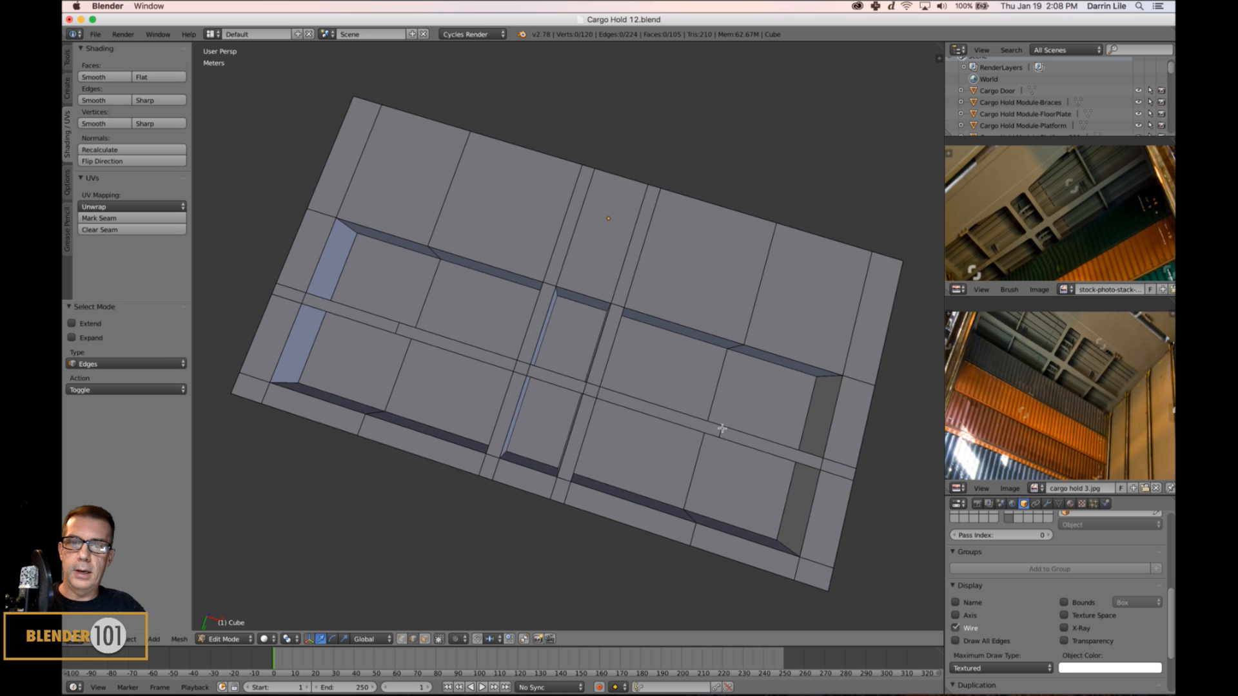
middle_drag(722, 429, 690, 387)
right_click(647, 386)
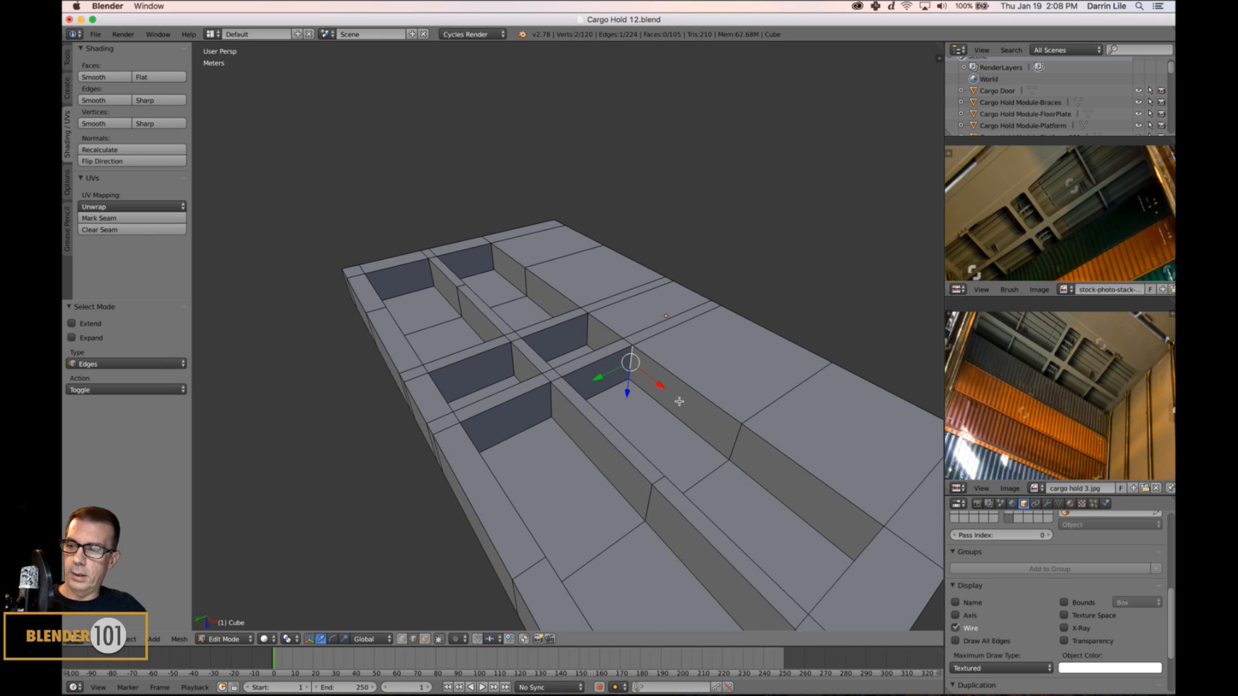
key(KP_Decimal)
scroll(666, 403, down, 3)
middle_drag(655, 404, 670, 412)
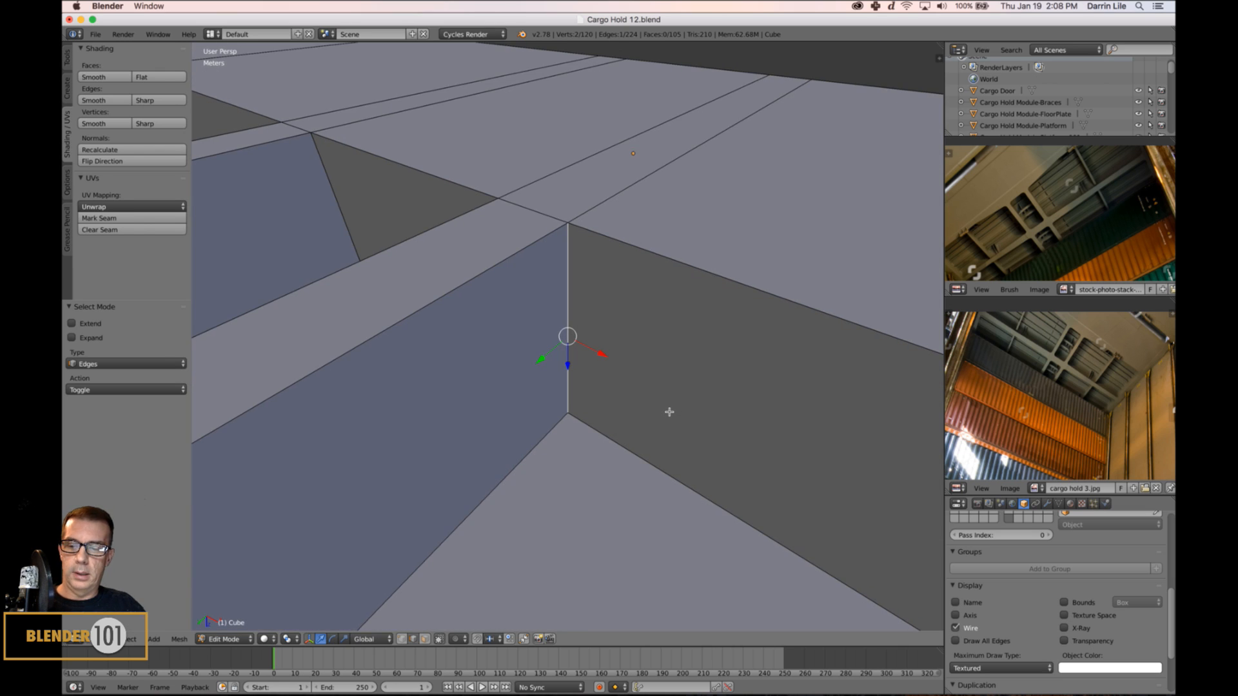
Try to apply the object's scale in Object Mode, then return to Edit Mode.
key(Tab)
key(ctrl+a)
click(669, 407)
key(Tab)
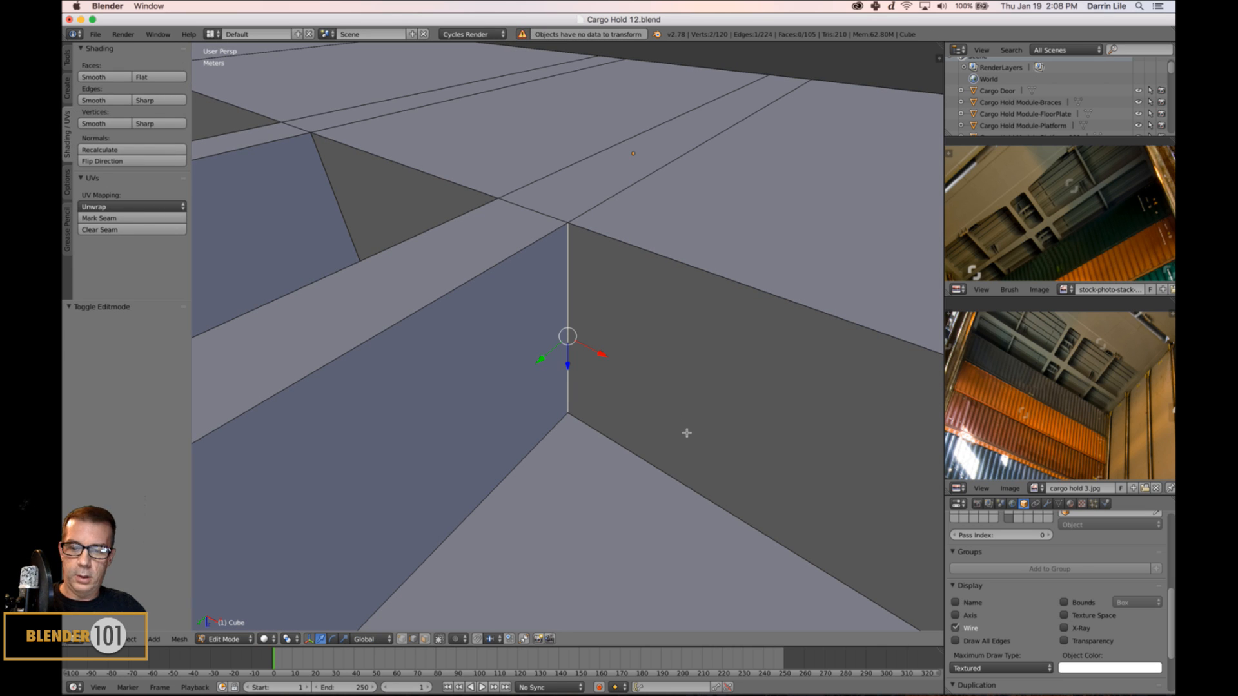
Start the Screencast Keys display for the viewport and hide its settings again.
key(n)
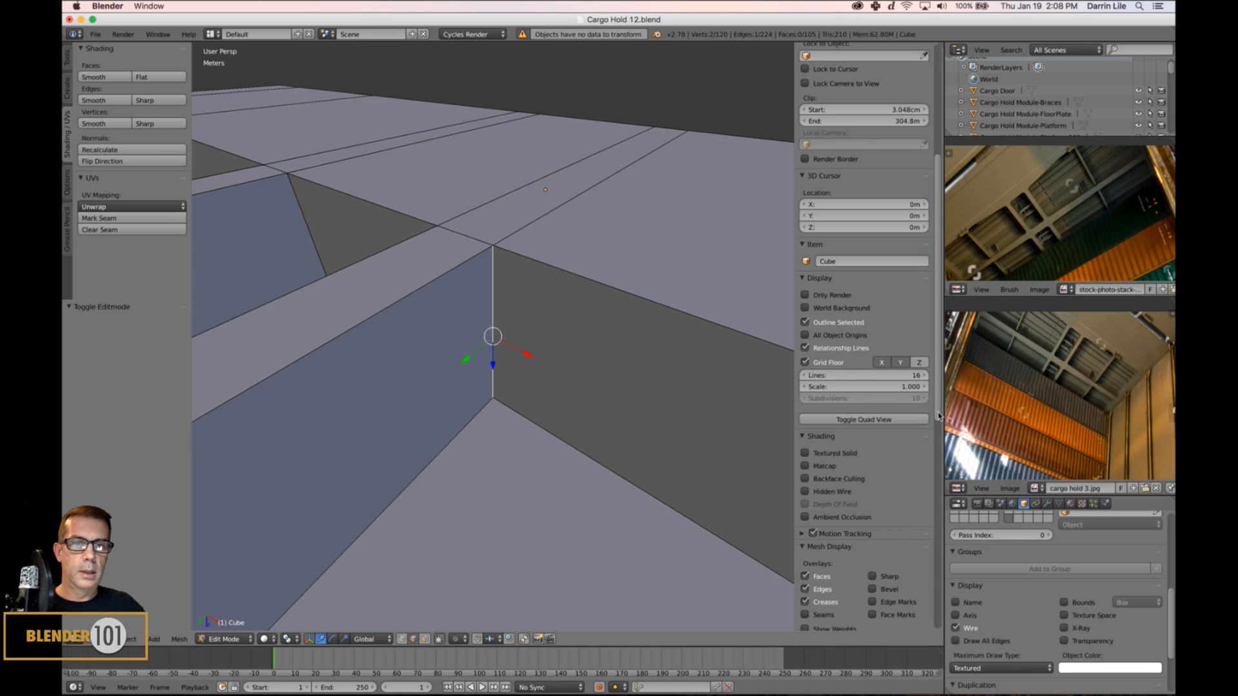
scroll(903, 483, down, 3)
click(887, 620)
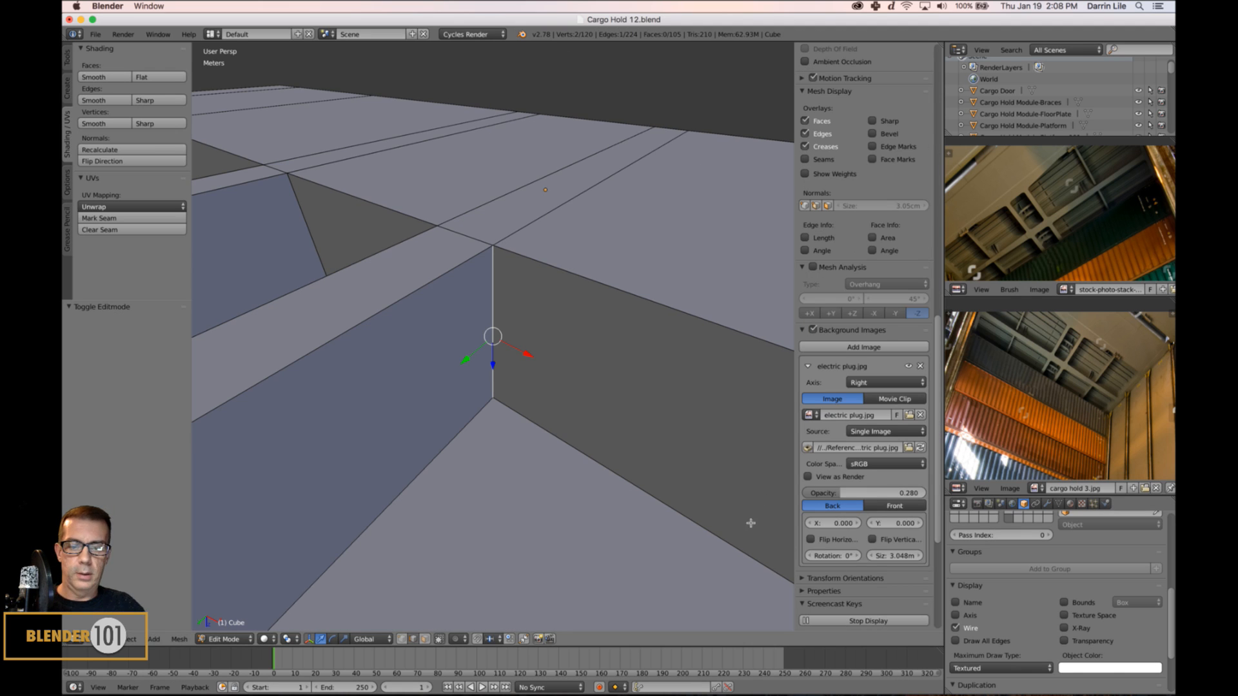
key(n)
Try to bevel the selected vertical corner edge of the bay, cancel each attempt, and clear the selection.
middle_drag(671, 486, 670, 478)
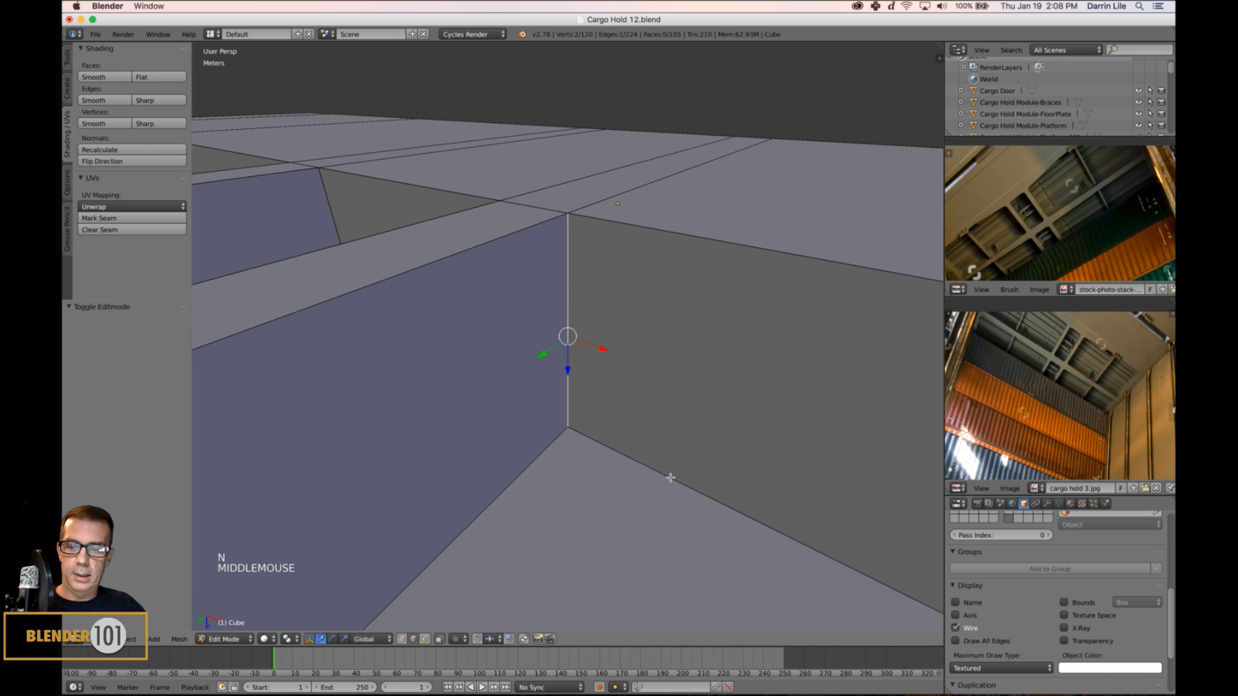
key(ctrl+b)
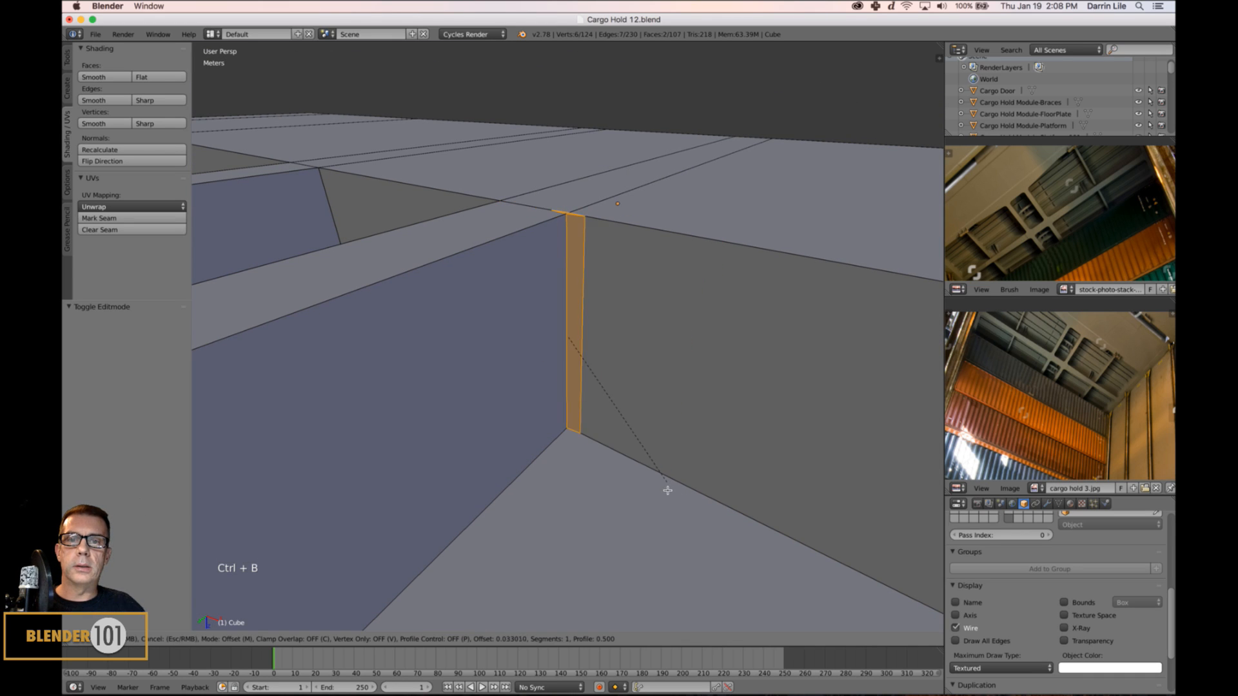
shift+right_click(669, 500)
middle_drag(702, 497, 664, 522)
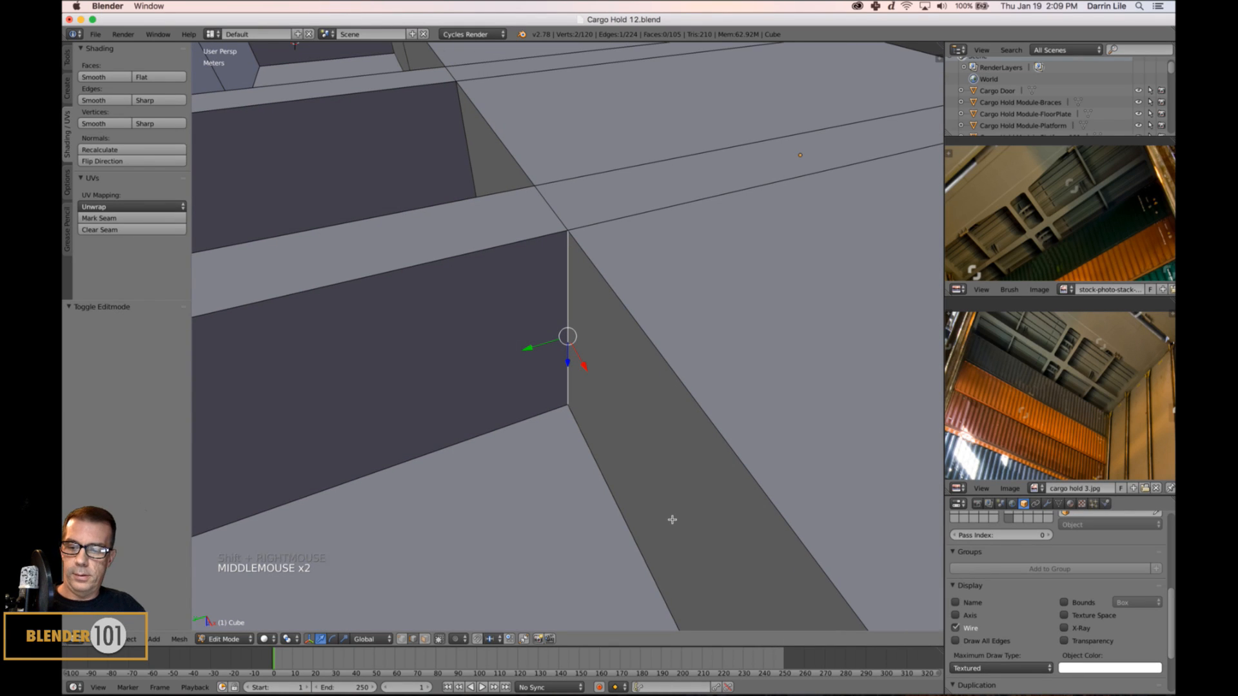
key(ctrl+b)
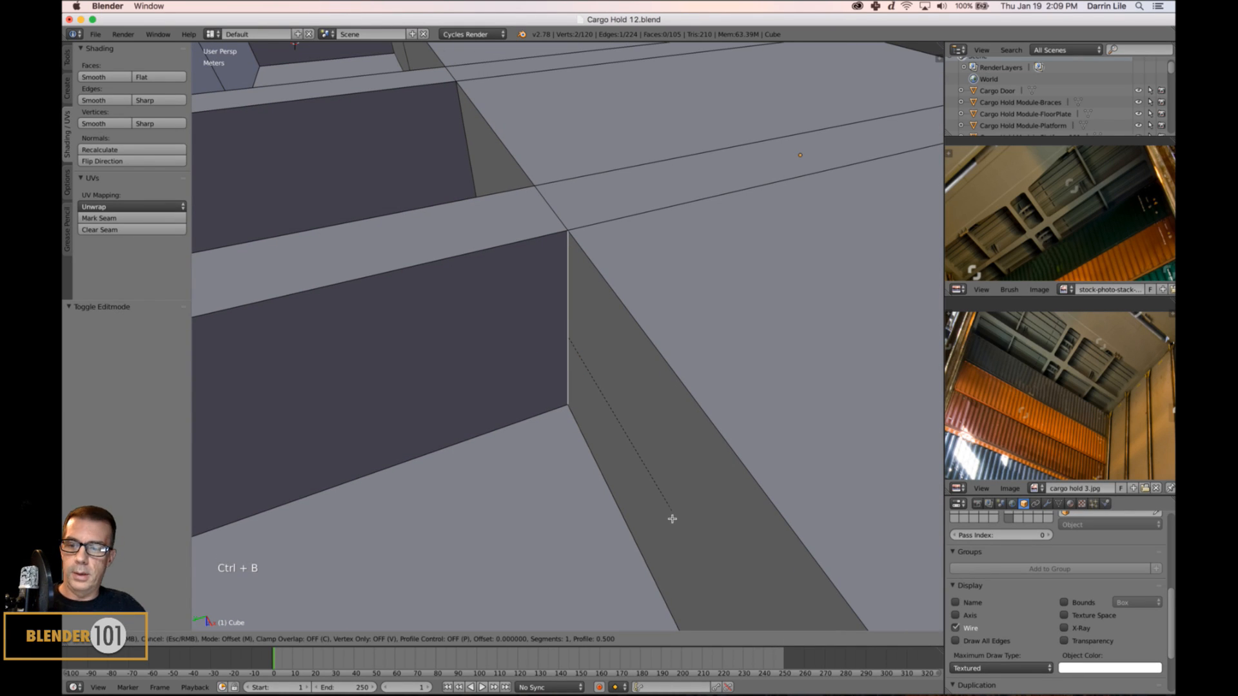
key(Escape)
key(ctrl+e)
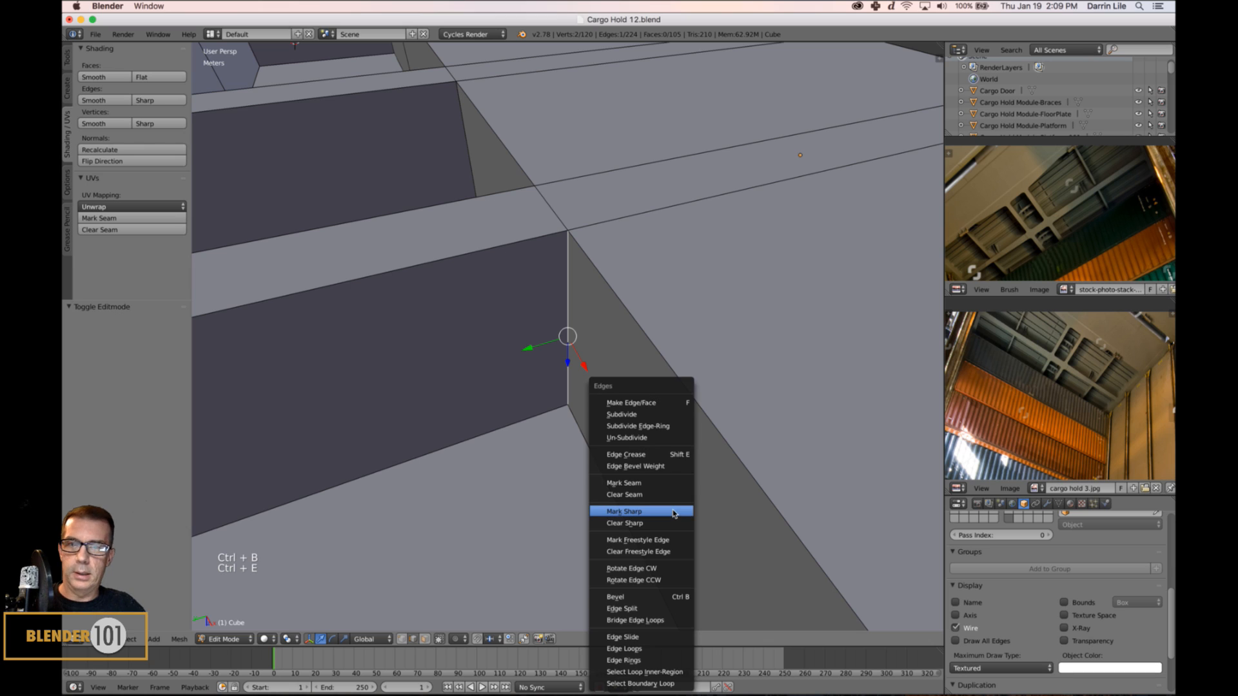
click(646, 597)
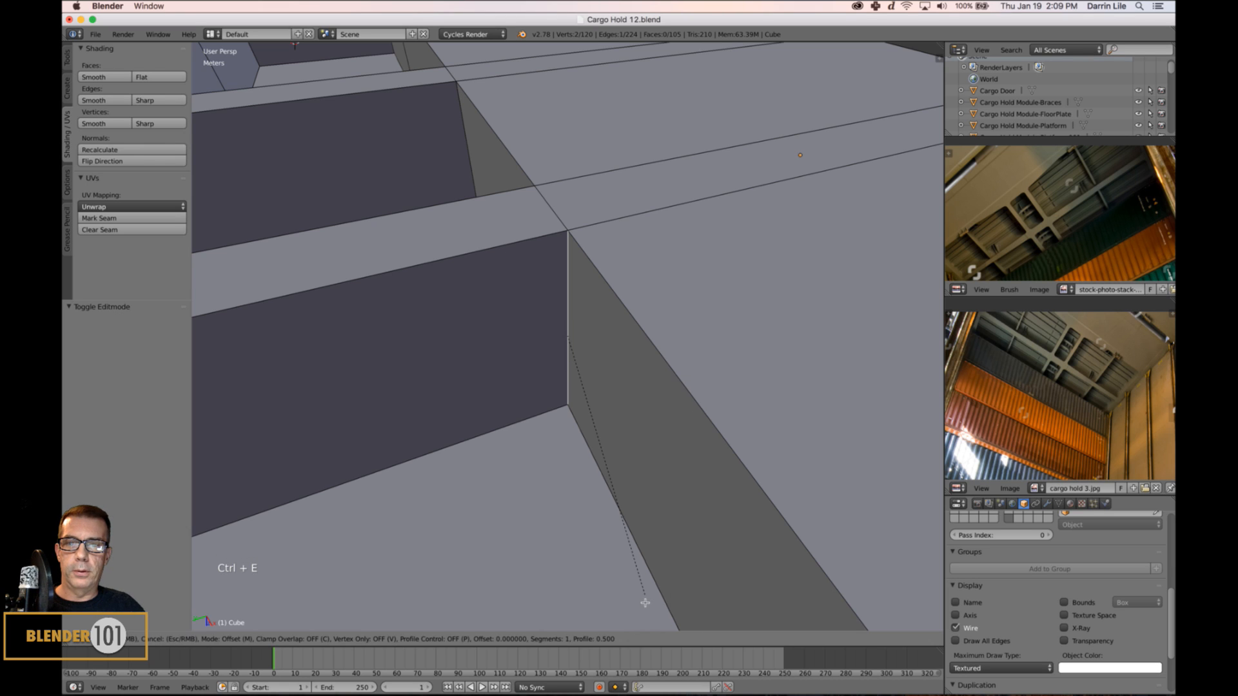
shift+right_click(675, 626)
scroll(658, 562, down, 3)
key(a)
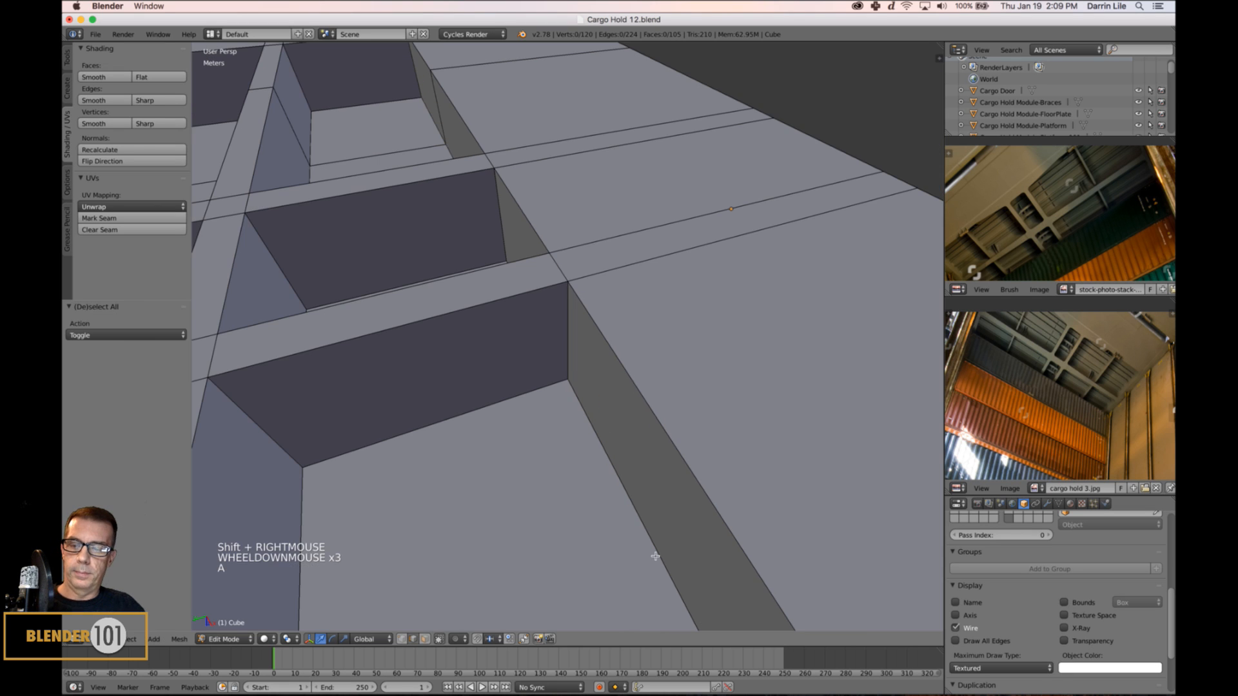
Try the bevel on a different bay's vertical corner edge beside the beam crossing, cancel it, and deselect everything.
middle_drag(655, 552, 539, 312)
right_click(545, 311)
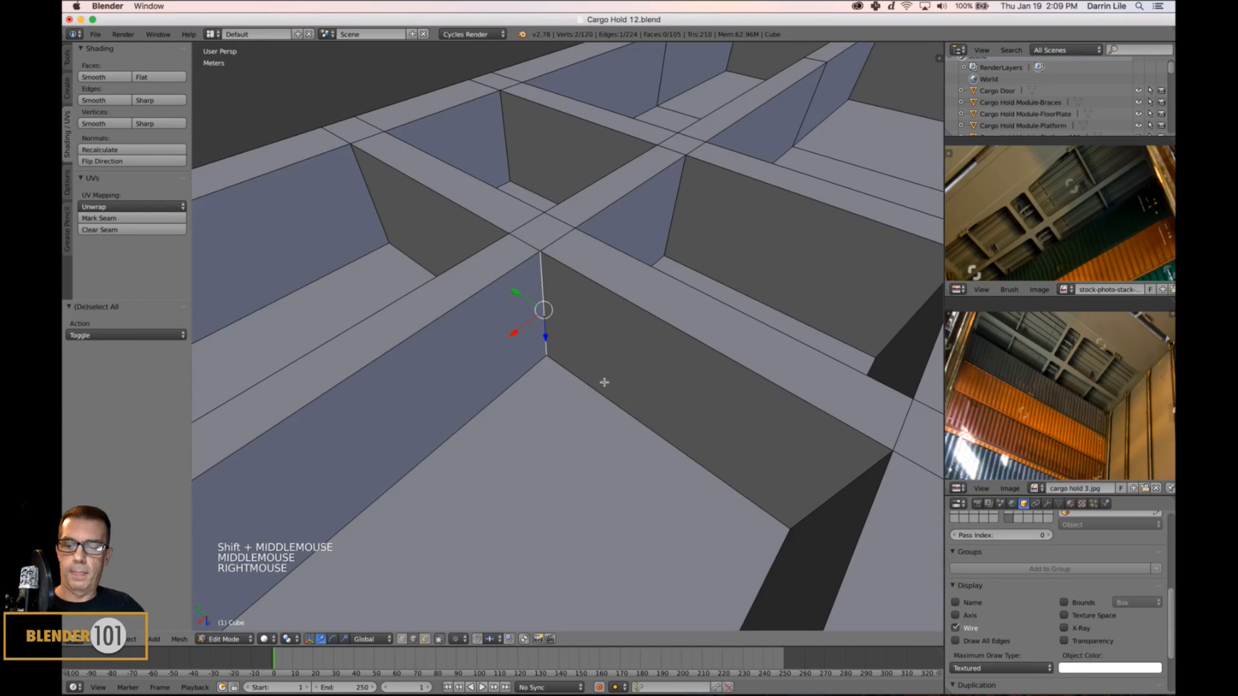
key(ctrl+e)
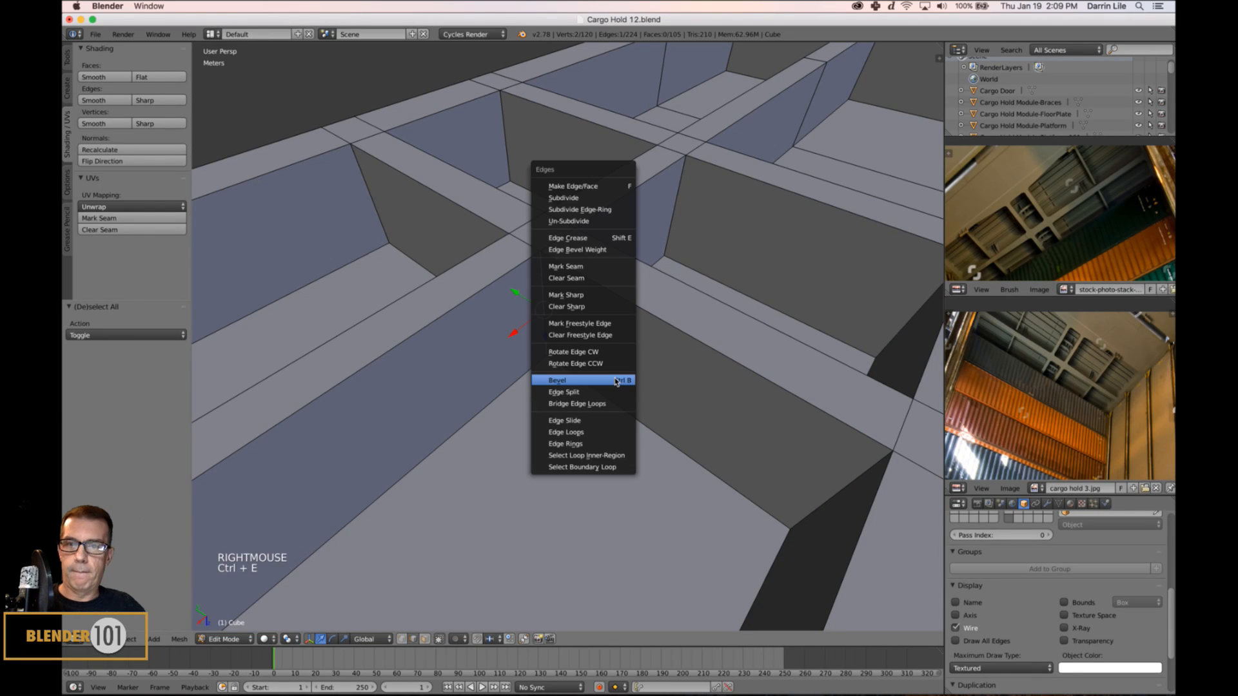
click(617, 381)
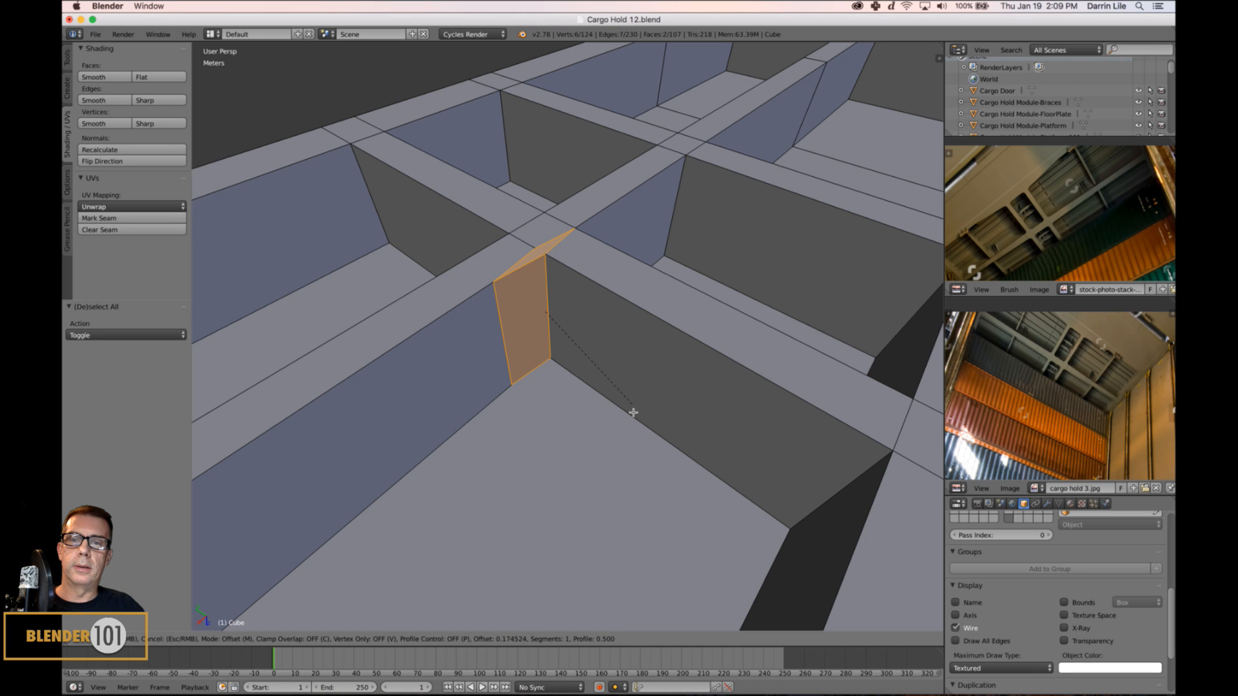
shift+right_click(633, 412)
key(a)
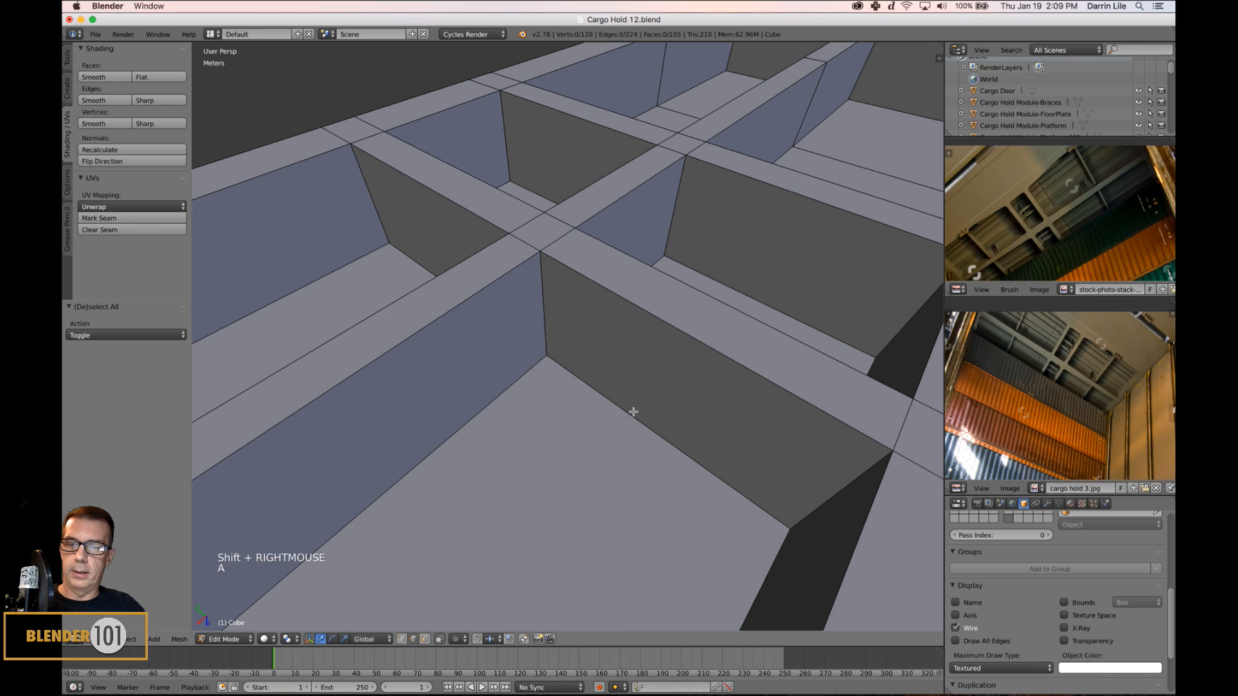
Return to Object Mode, select the ceiling panel, and apply its scale.
key(Tab)
scroll(613, 410, down, 1)
scroll(595, 409, down, 2)
middle_drag(595, 409, 587, 433)
shift+middle_drag(620, 442, 558, 370)
key(Tab)
key(Tab)
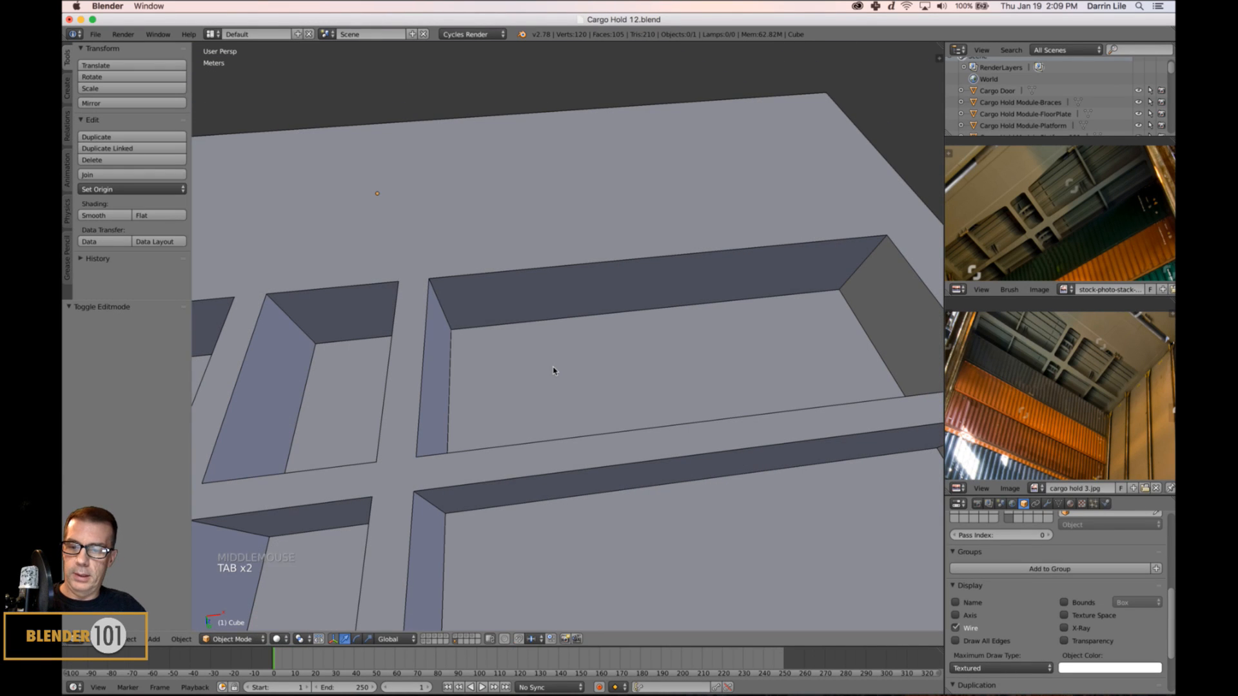
key(ctrl+a)
click(553, 369)
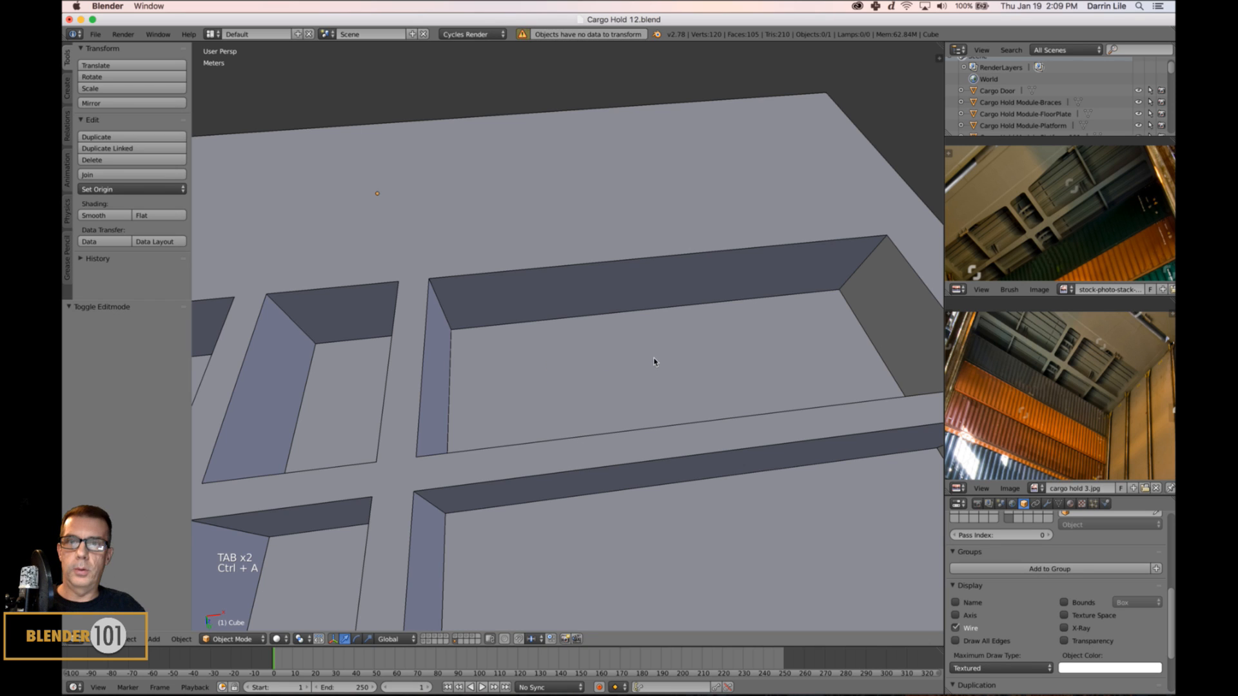
right_click(648, 368)
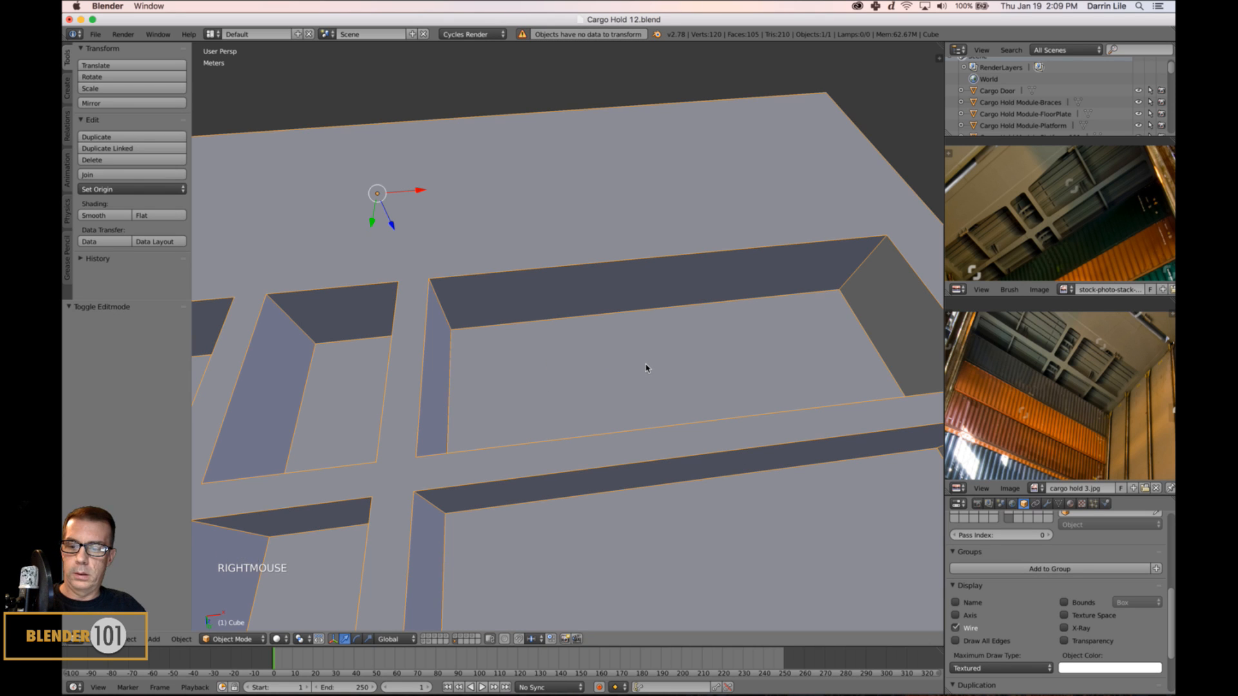
key(ctrl+a)
click(647, 365)
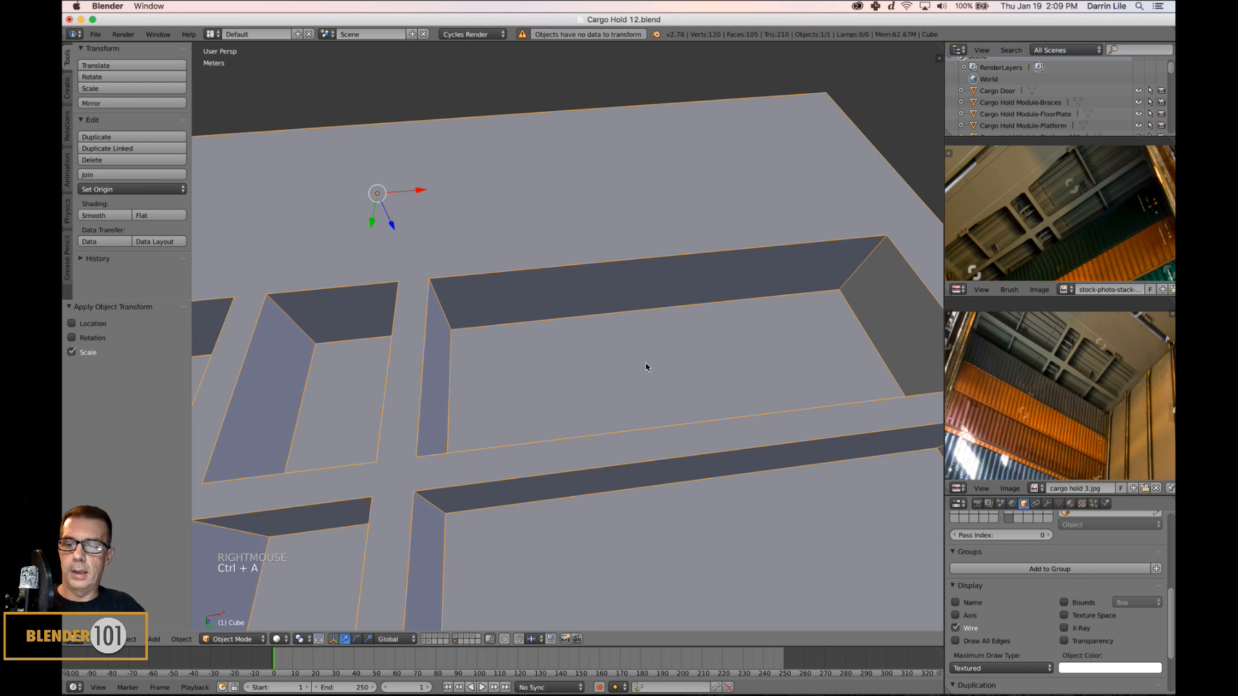
Bevel one vertical corner edge of the large bay by 0.667 with 4 segments and return to Object Mode.
key(Tab)
middle_drag(655, 381, 541, 292)
right_click(477, 272)
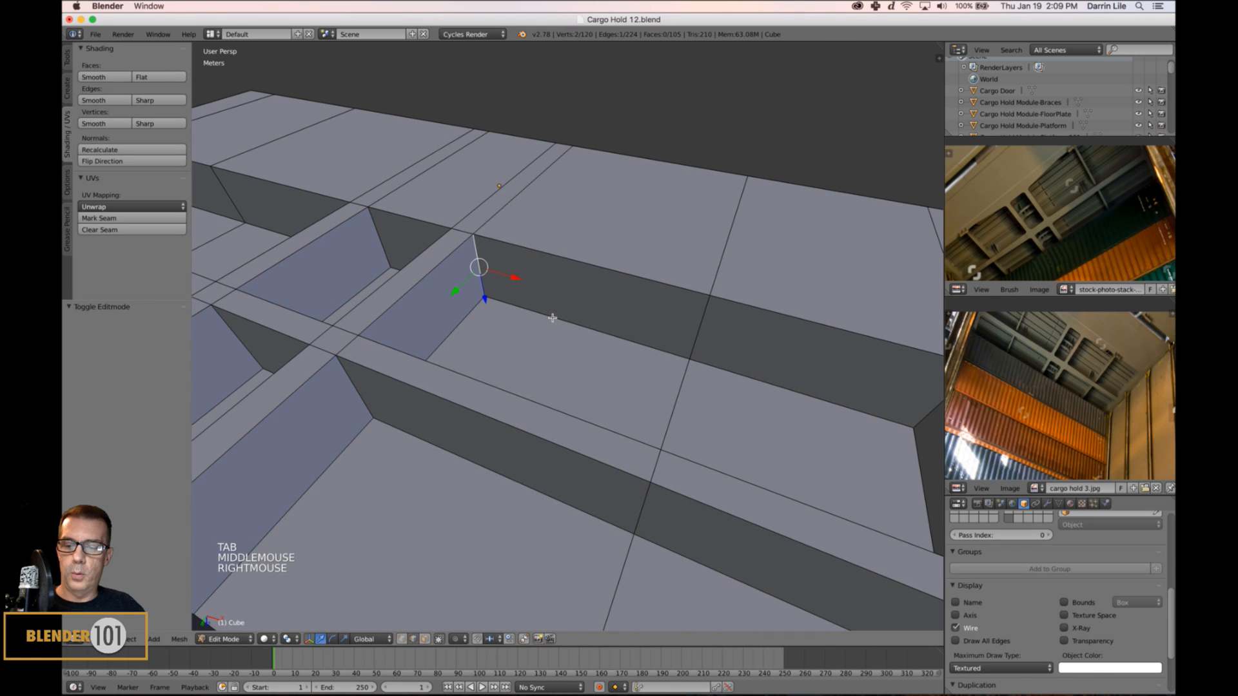
key(ctrl+e)
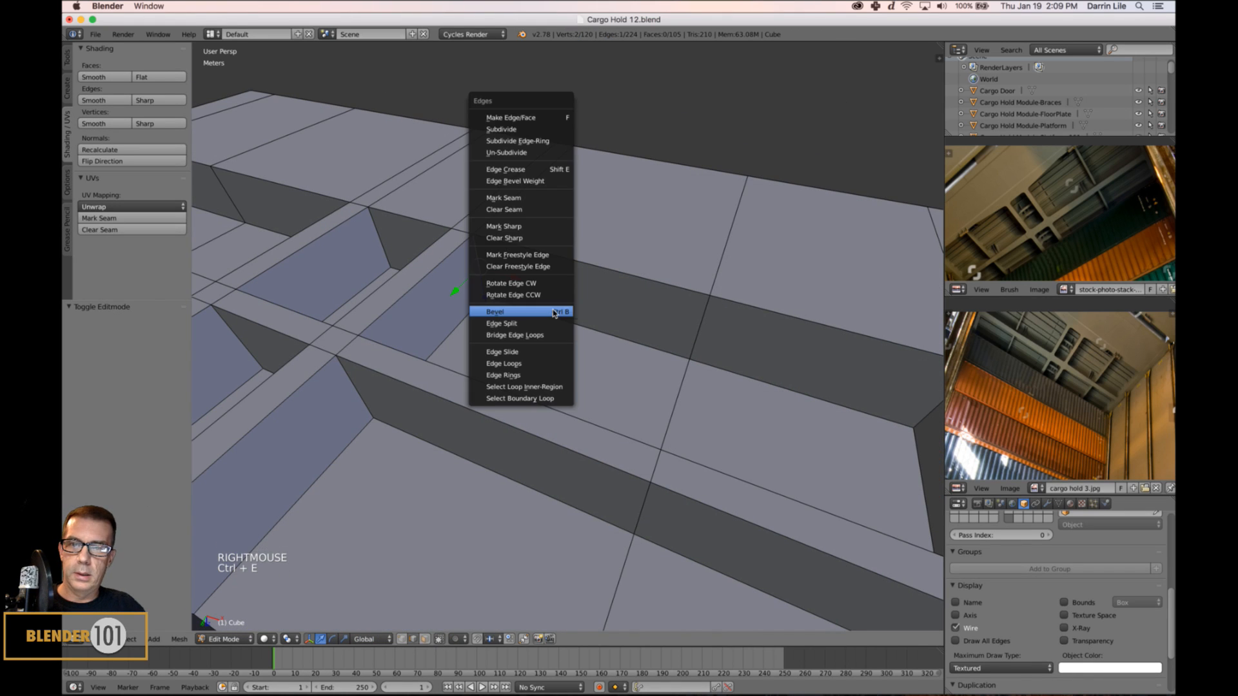
click(552, 318)
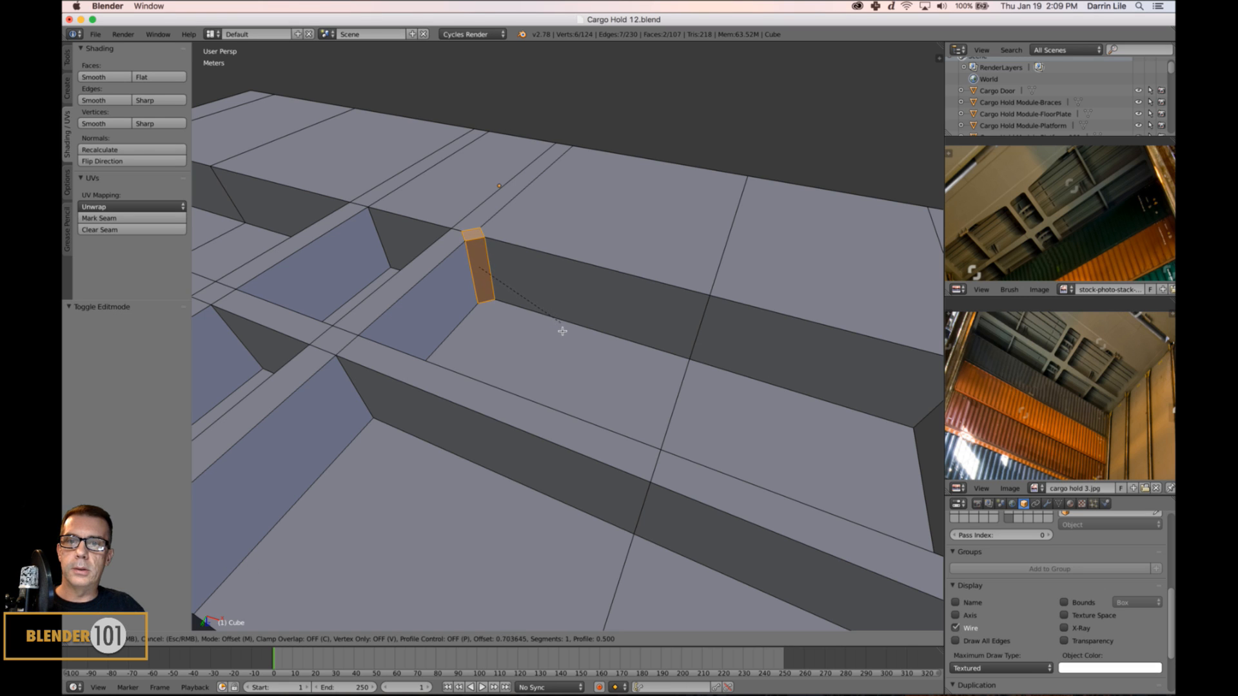
shift+click(549, 325)
scroll(555, 329, up, 4)
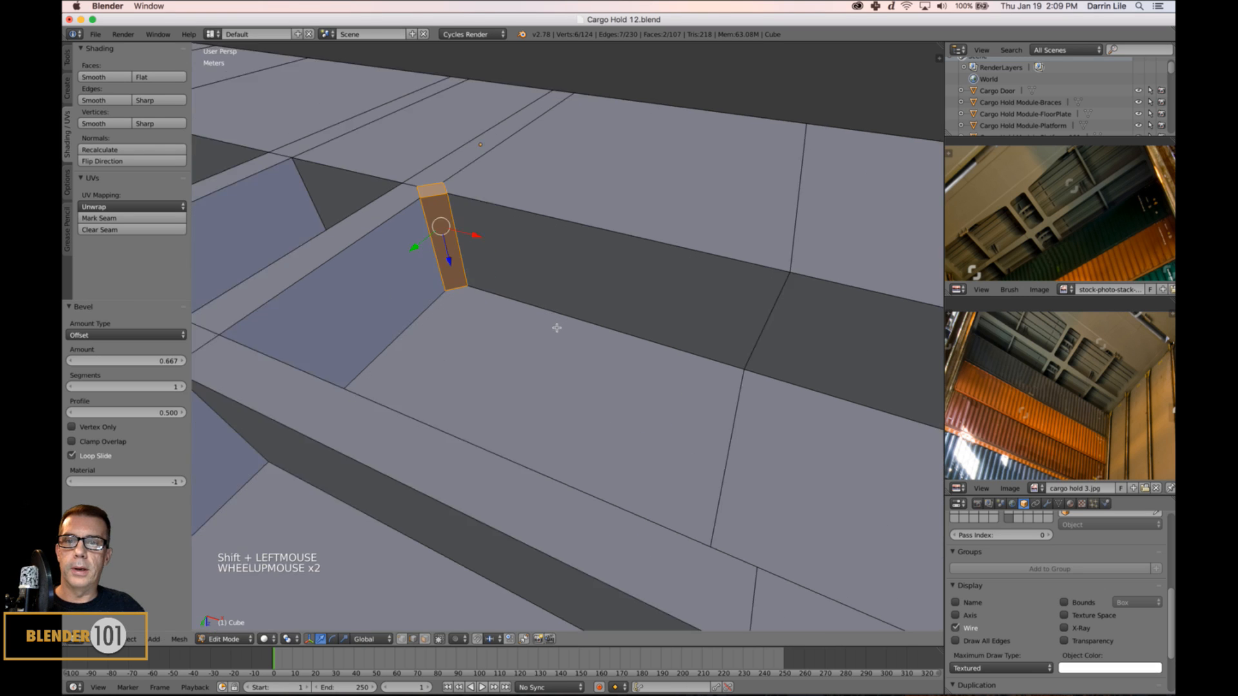
shift+middle_drag(555, 328, 669, 432)
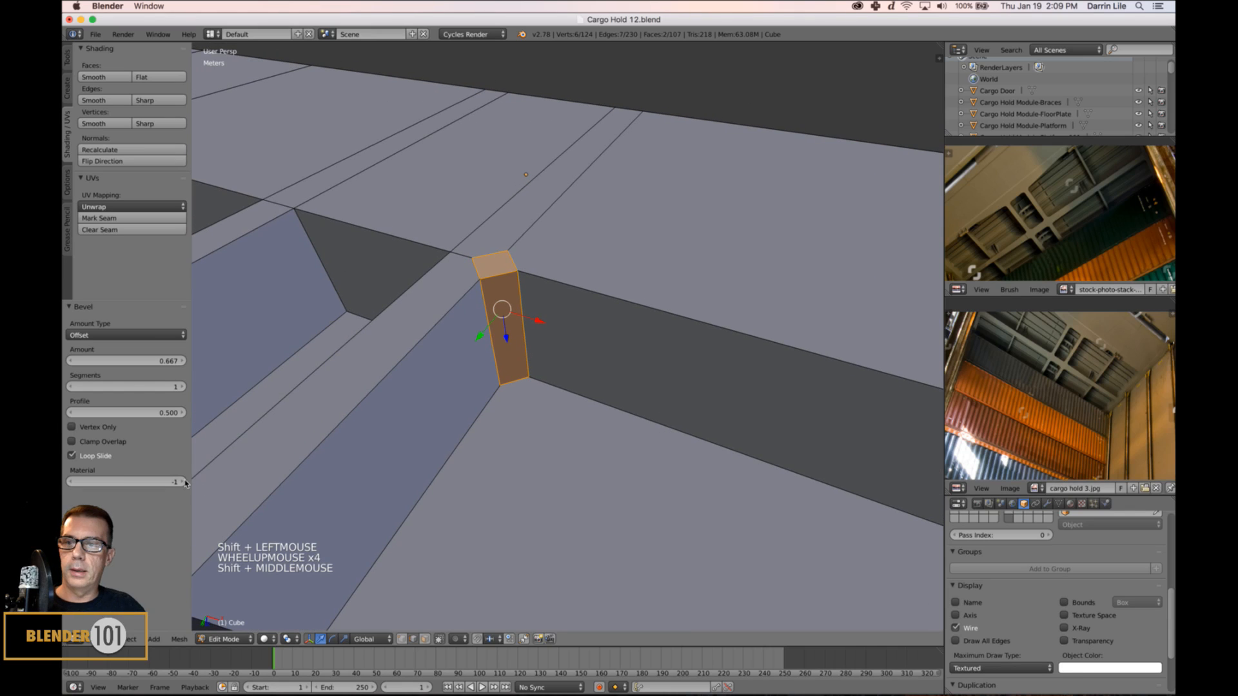
click(182, 387)
click(182, 387)
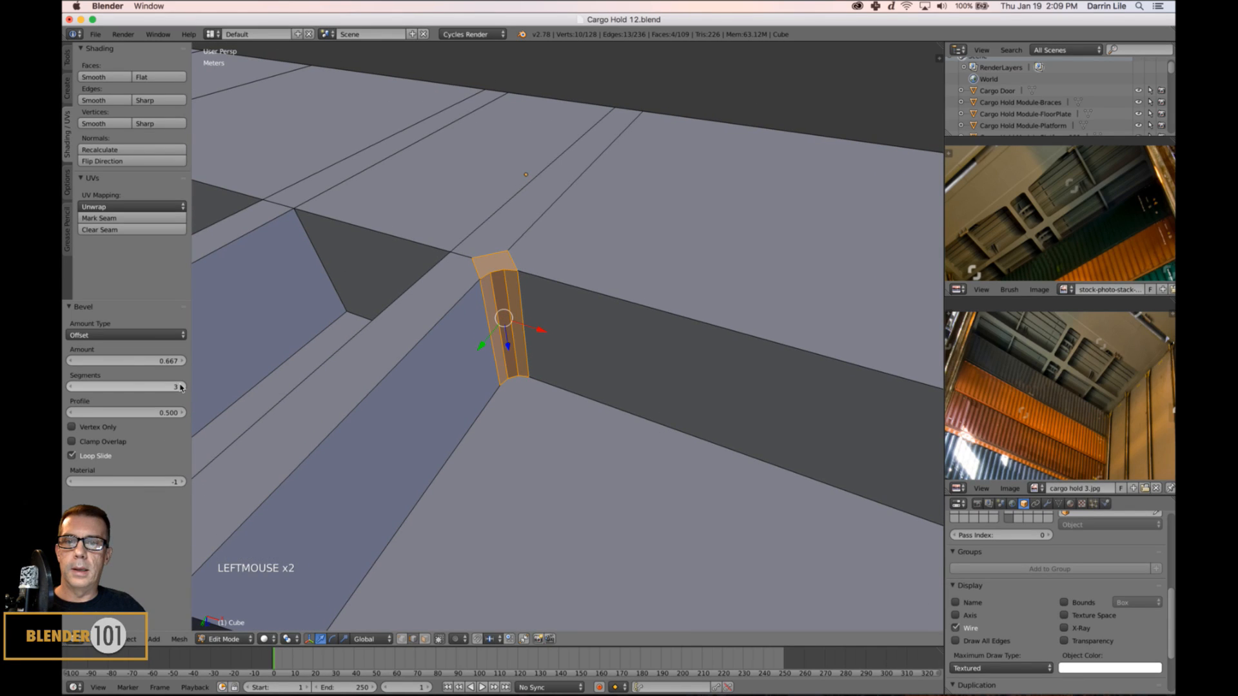
click(182, 387)
key(a)
key(Tab)
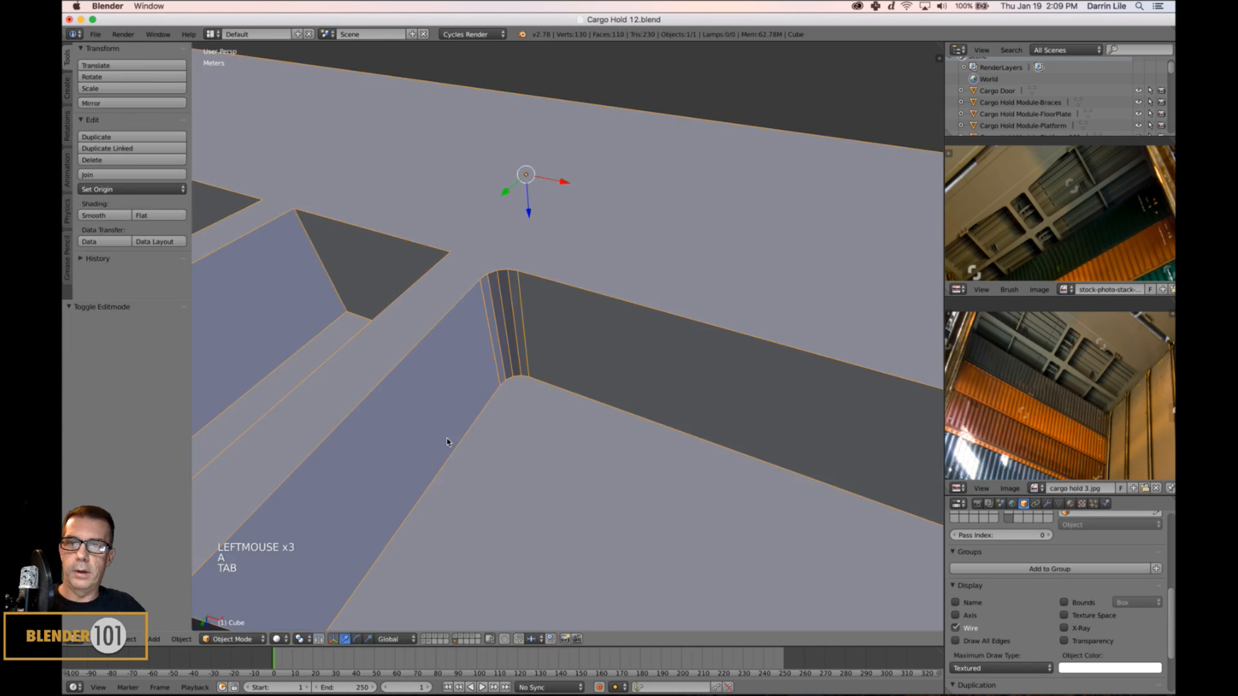
Undo the rounded corner bevel on the ceiling panel's bay.
scroll(469, 457, down, 1)
scroll(572, 456, down, 1)
key(a)
middle_drag(572, 456, 653, 454)
scroll(580, 464, down, 4)
scroll(652, 454, up, 3)
key(super+z)
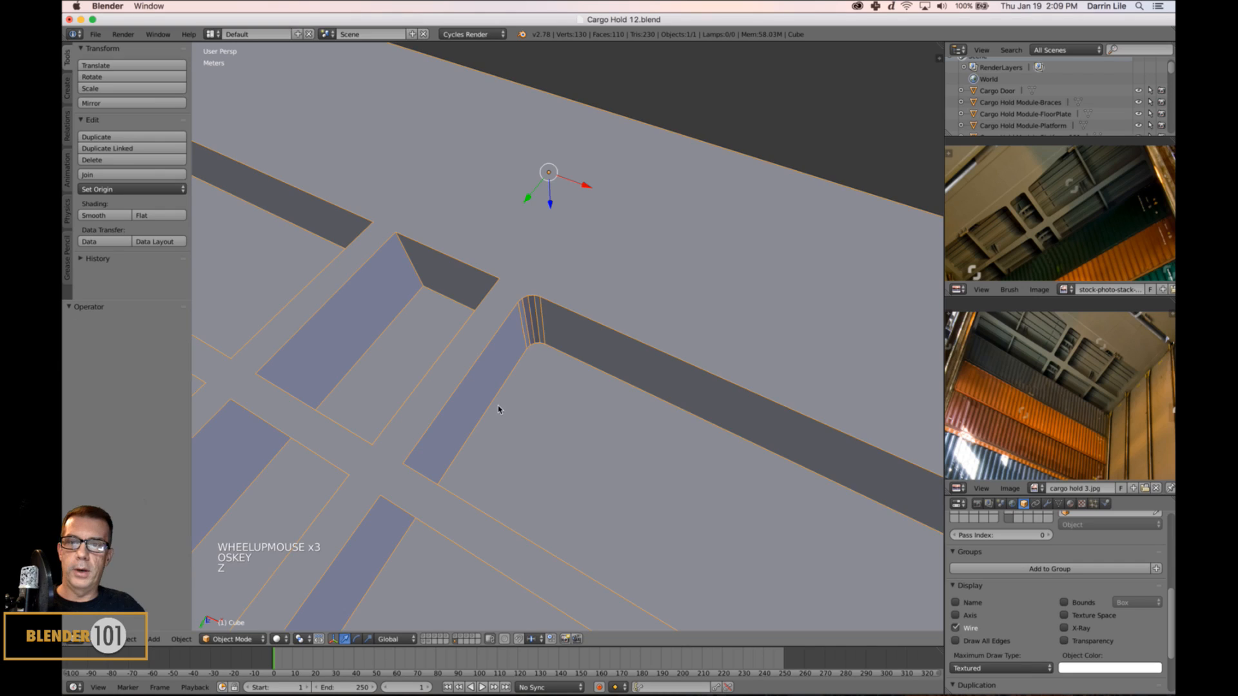
scroll(515, 412, down, 3)
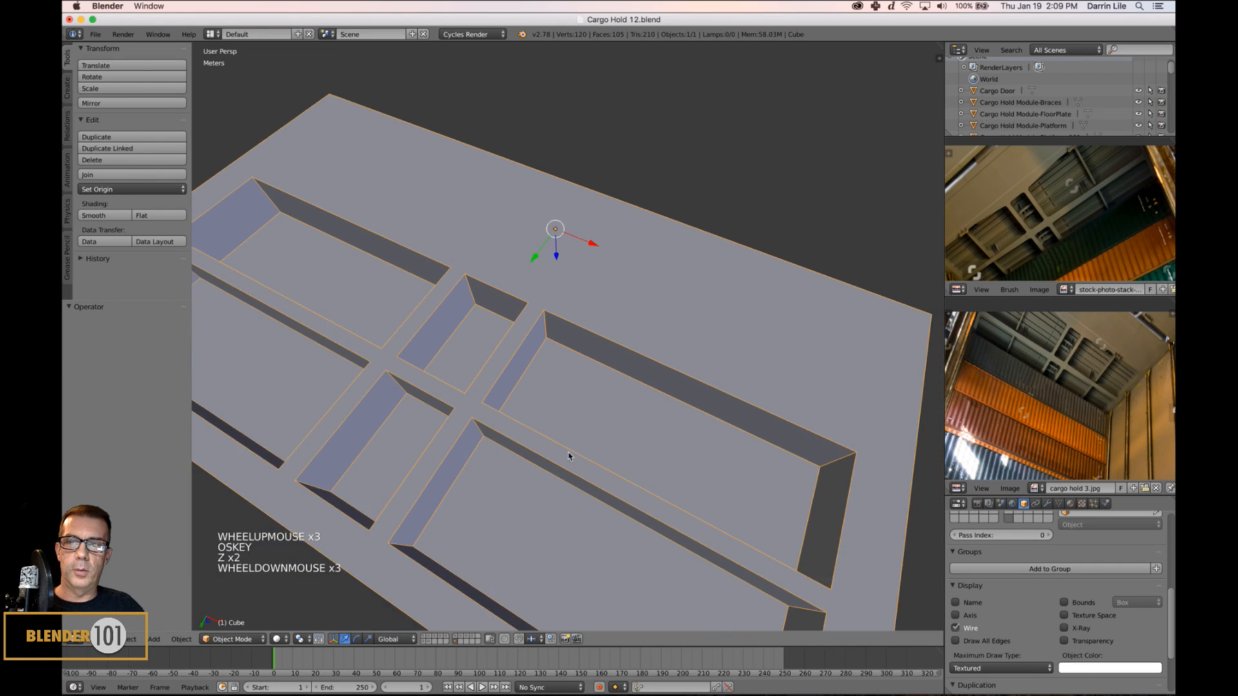
Enter Edit Mode and select the vertical corner edges of the recessed bays that are visible from this side.
shift+middle_drag(570, 456, 674, 437)
key(ctrl+Tab)
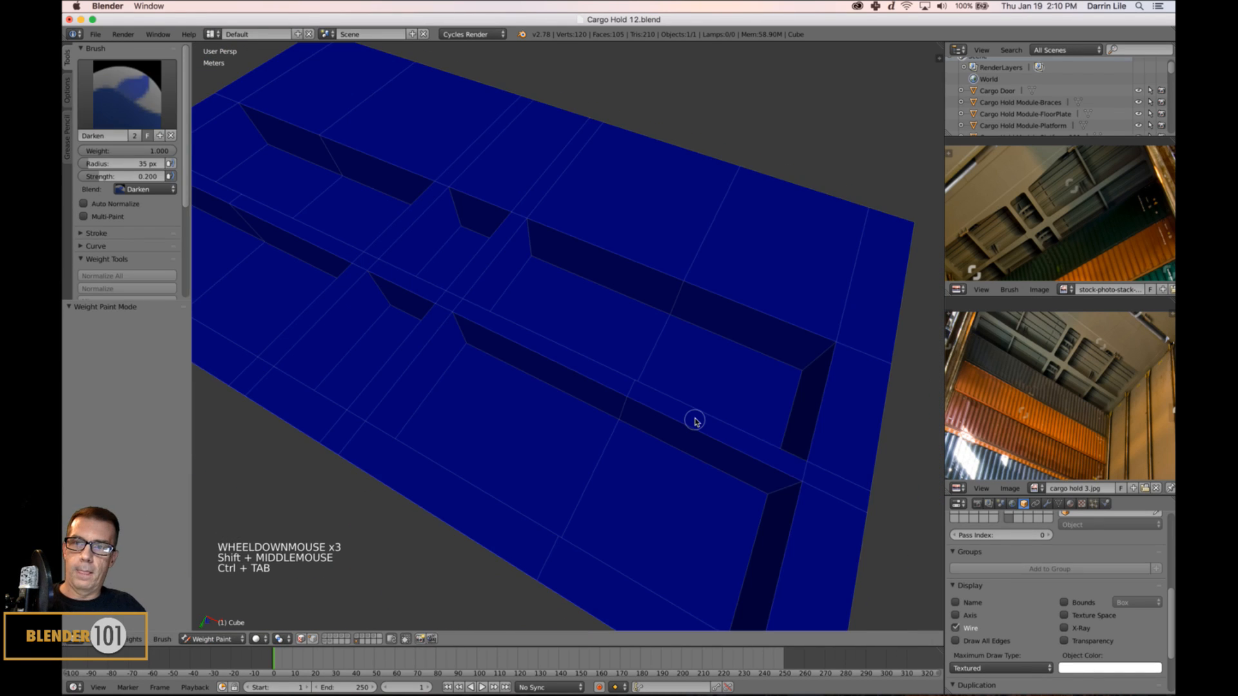
key(ctrl+Tab)
key(Tab)
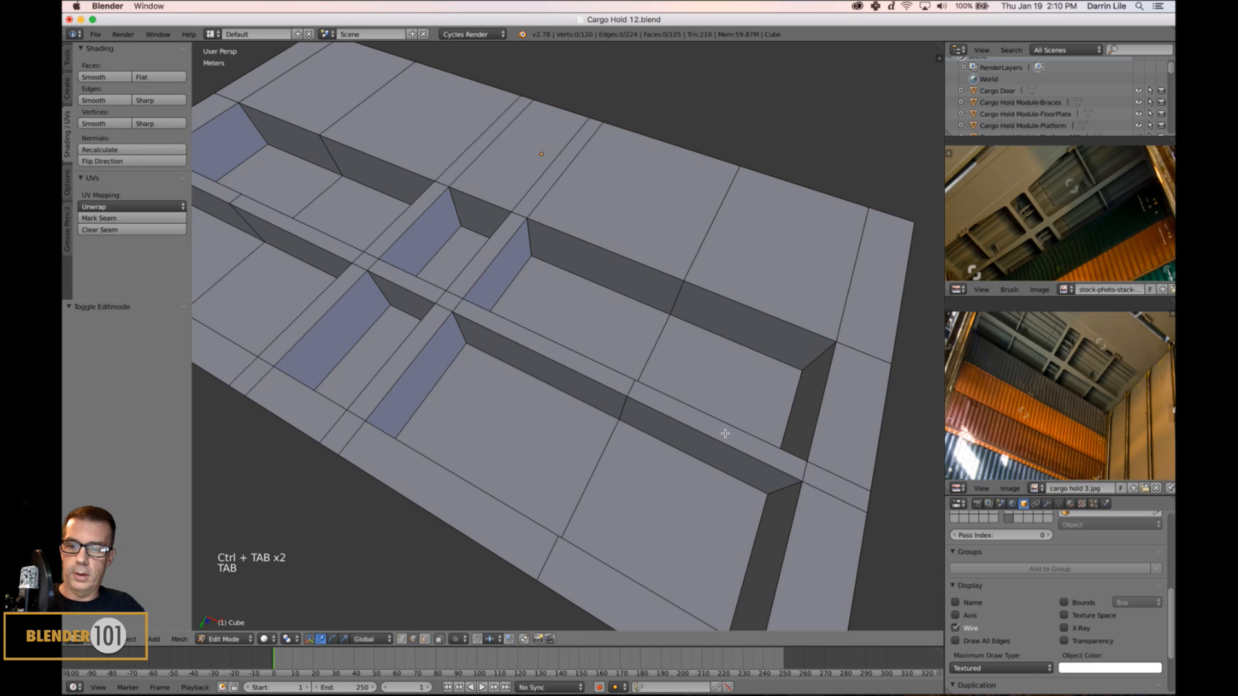
right_click(815, 362)
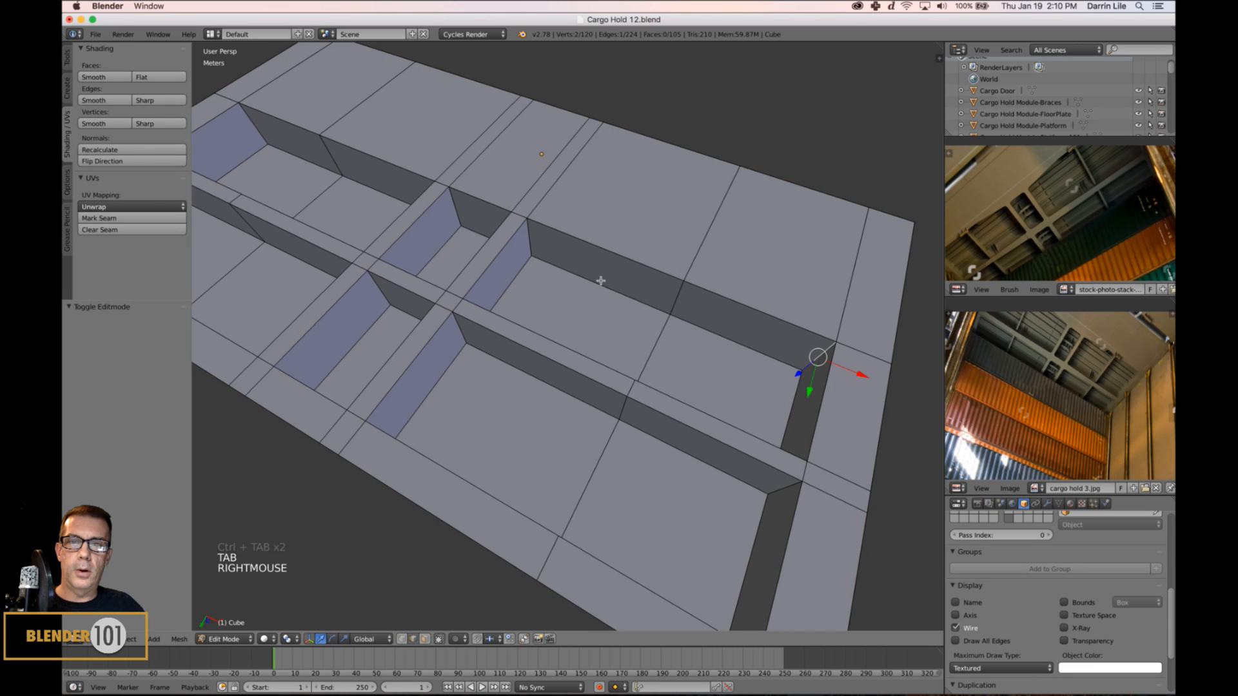
shift+right_click(524, 242)
shift+right_click(460, 346)
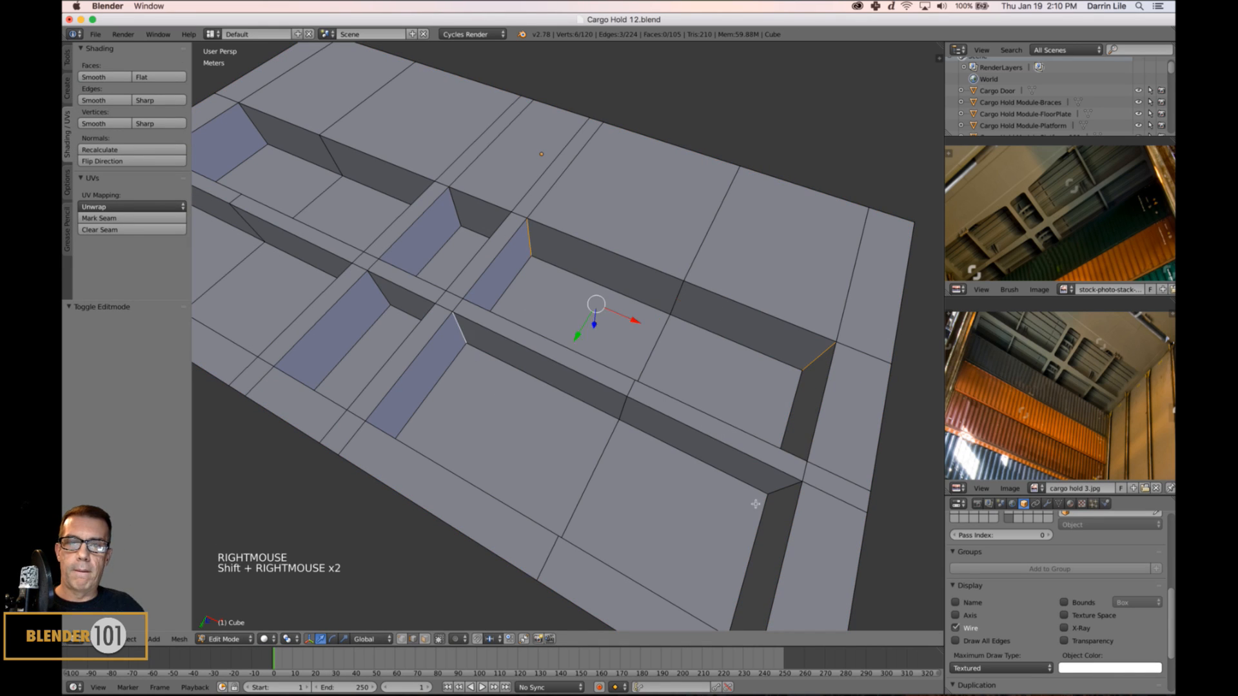
shift+right_click(779, 499)
shift+right_click(252, 132)
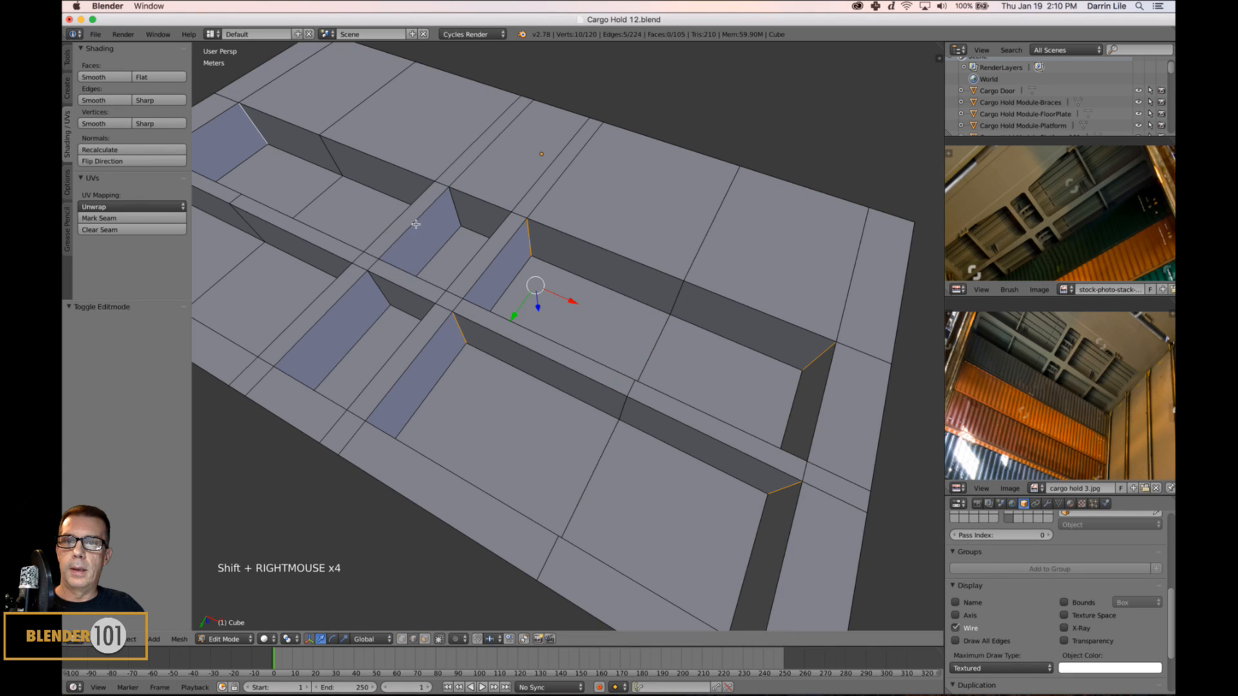
shift+right_click(457, 211)
shift+right_click(553, 384)
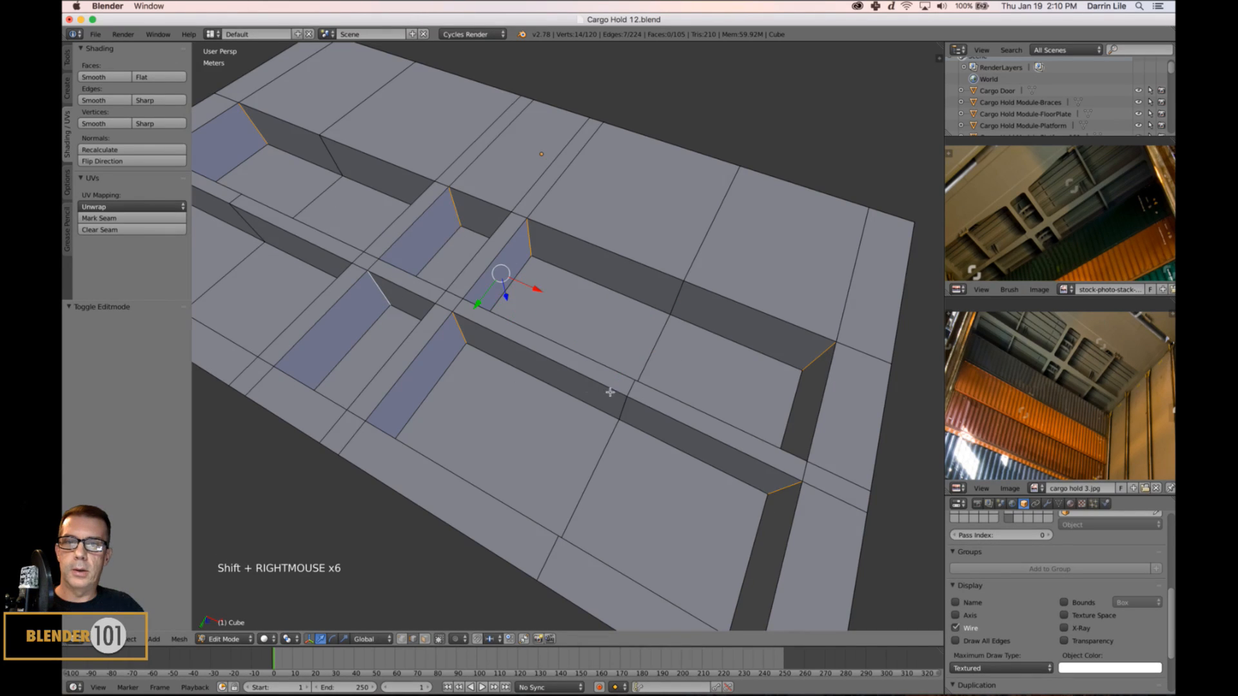
Add the bays' remaining vertical corner edges, seen from the panel's other sides, to the selection.
middle_drag(610, 392, 529, 391)
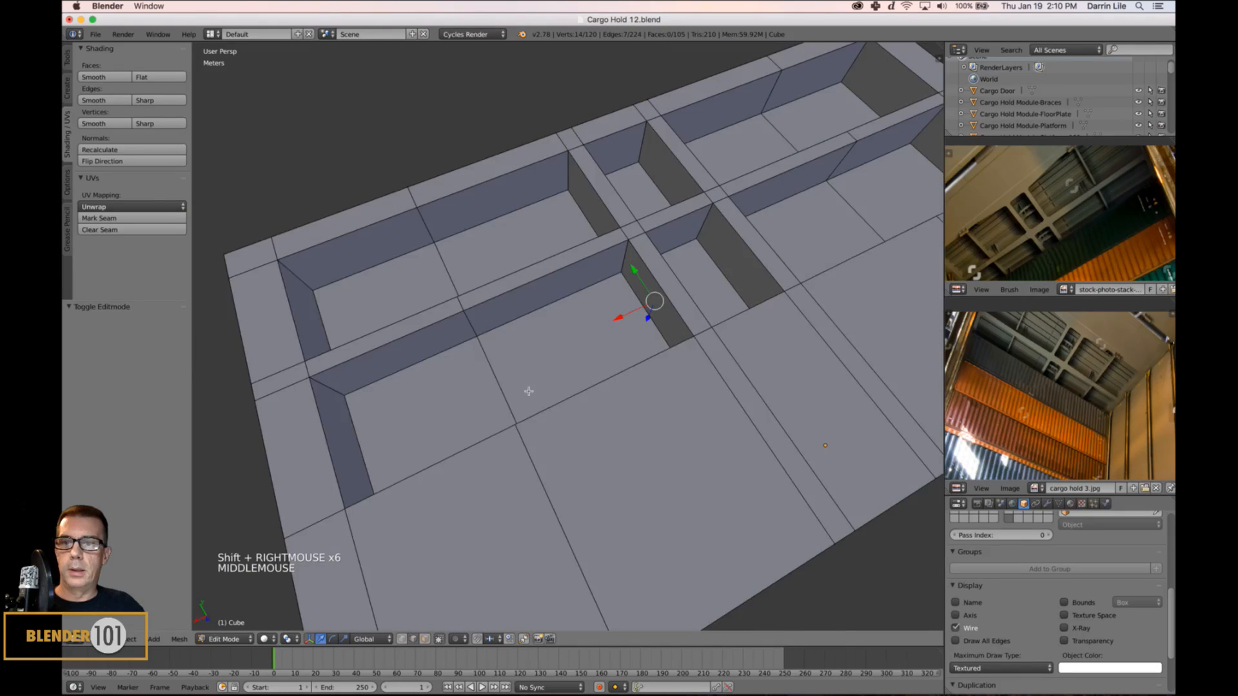
shift+right_click(308, 289)
shift+right_click(566, 176)
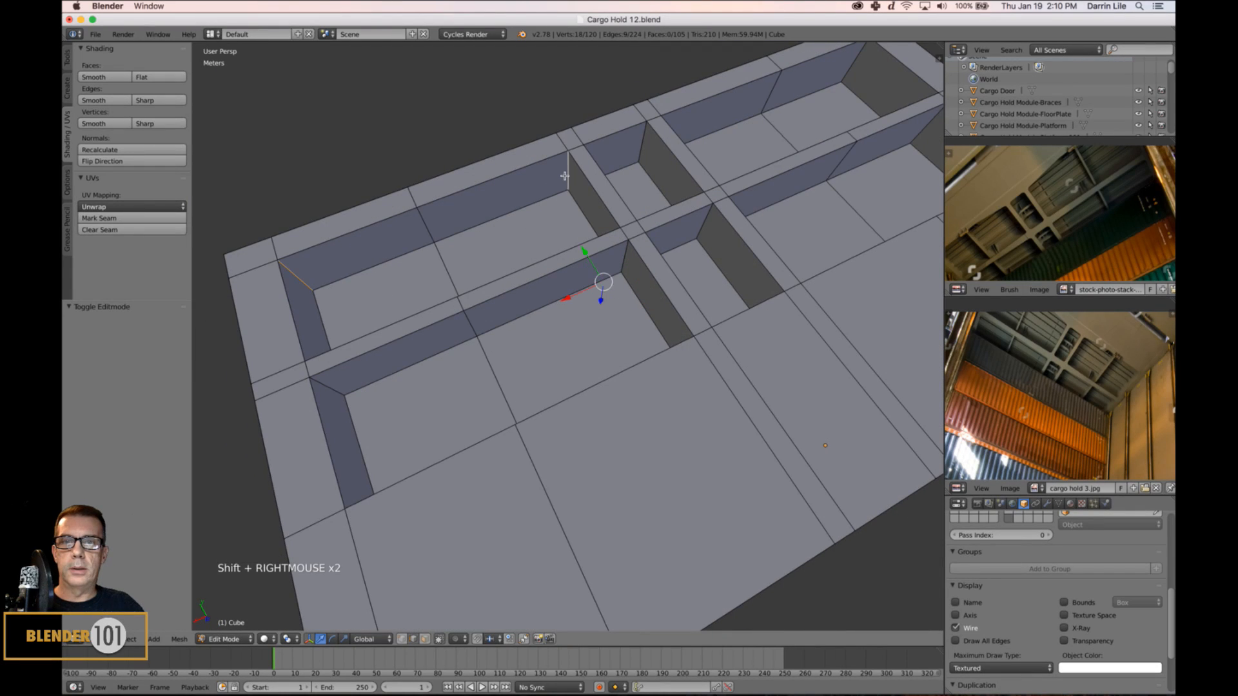
shift+right_click(639, 155)
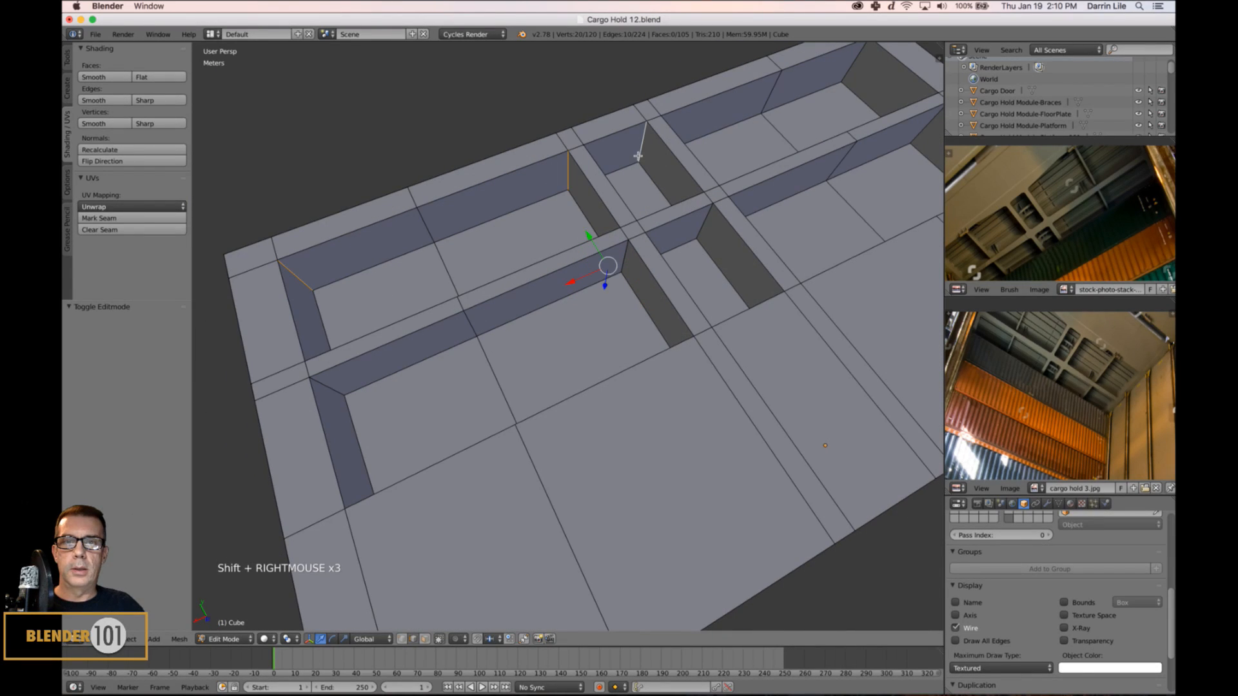
shift+right_click(700, 234)
shift+right_click(846, 69)
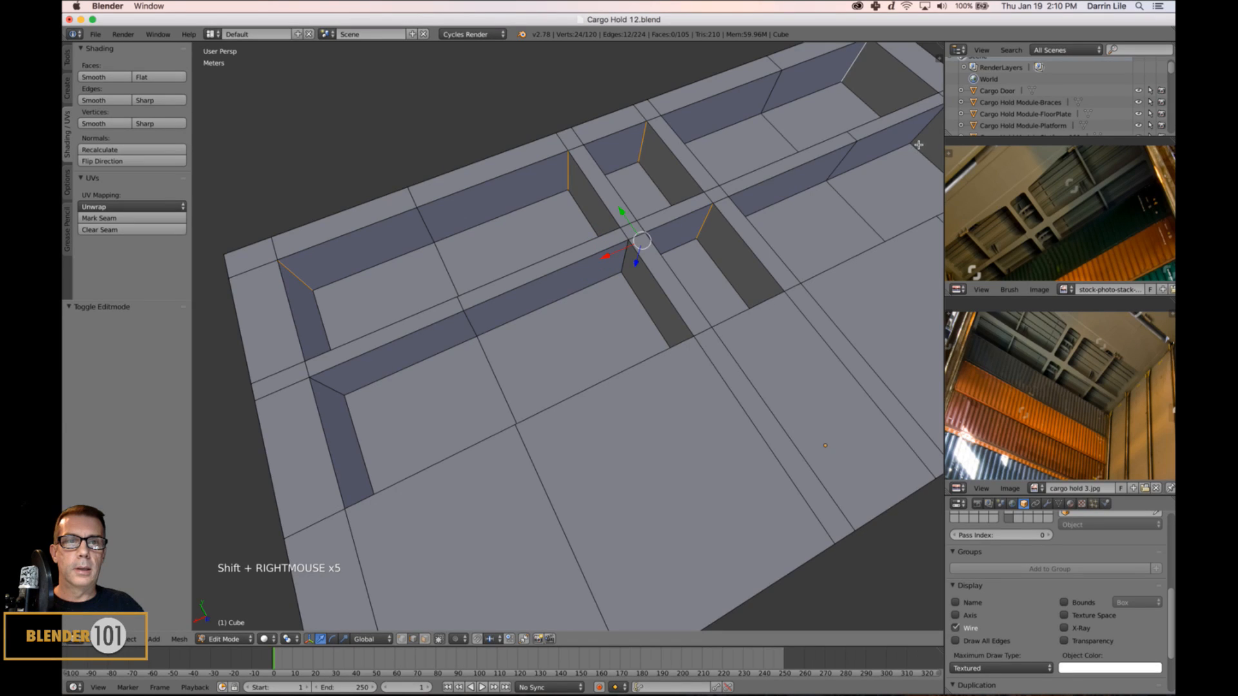
shift+right_click(919, 144)
middle_drag(605, 337, 727, 323)
shift+right_click(323, 363)
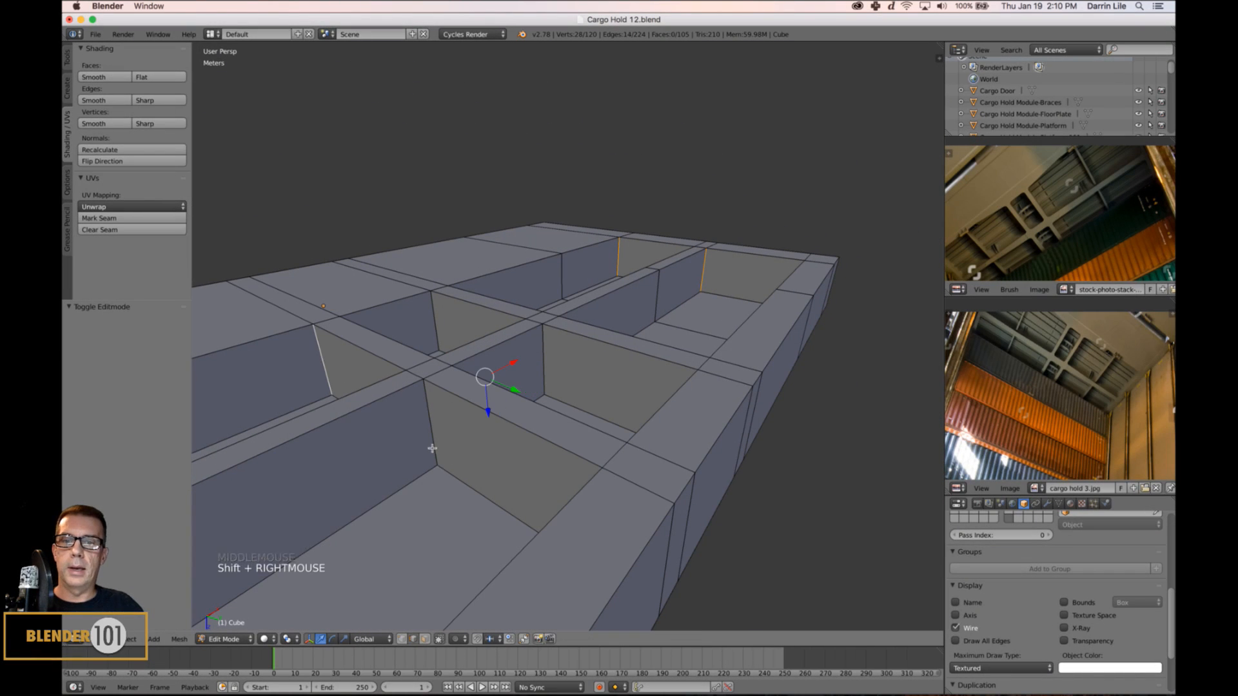
shift+right_click(432, 448)
Bevel the selected bay corner edges by 0.475 with 4 segments.
scroll(613, 445, down, 3)
mouse_move(647, 472)
middle_down()
mouse_move(572, 478)
mouse_move(613, 499)
mouse_move(637, 492)
mouse_move(621, 460)
mouse_move(713, 430)
mouse_move(700, 435)
middle_up()
key(z)
key(z)
scroll(619, 485, up, 2)
scroll(623, 461, up, 1)
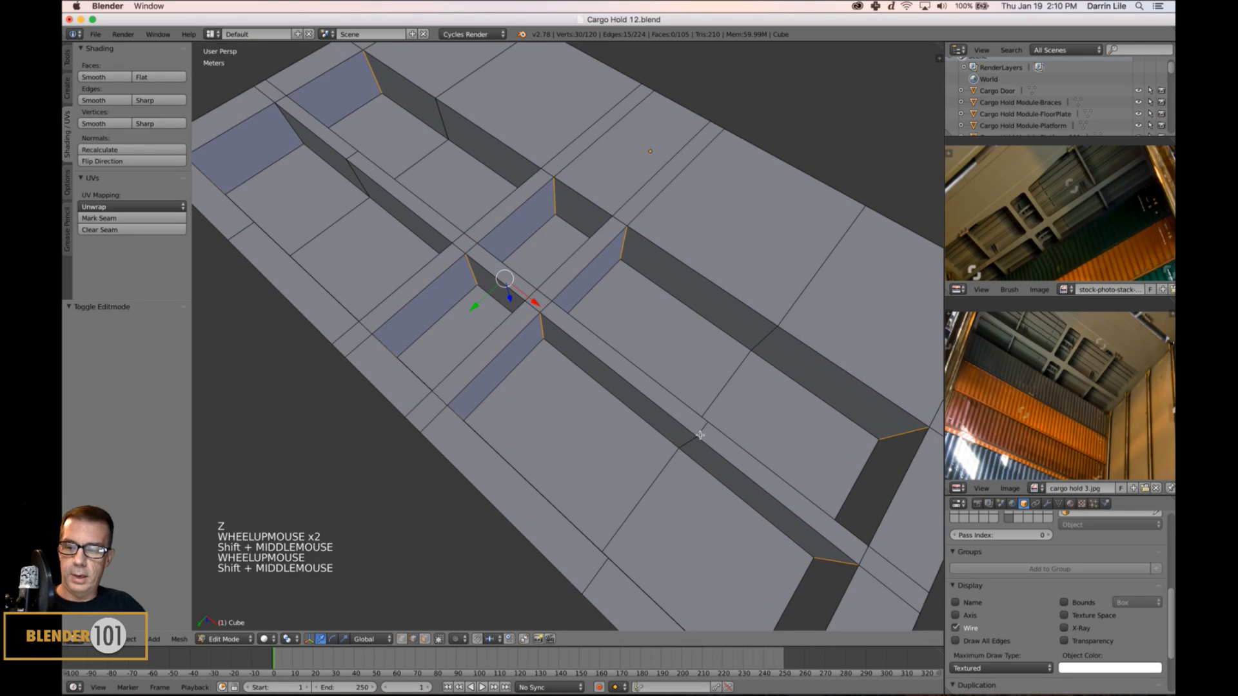
key(ctrl+e)
click(700, 435)
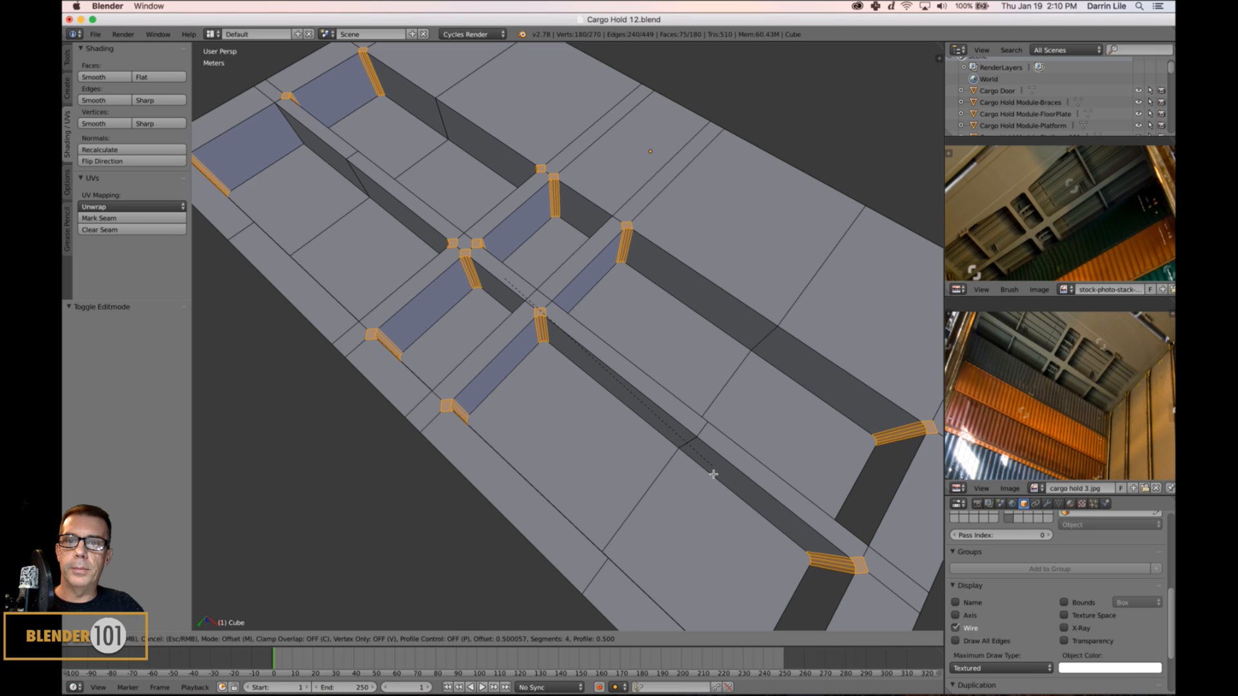
shift+click(614, 420)
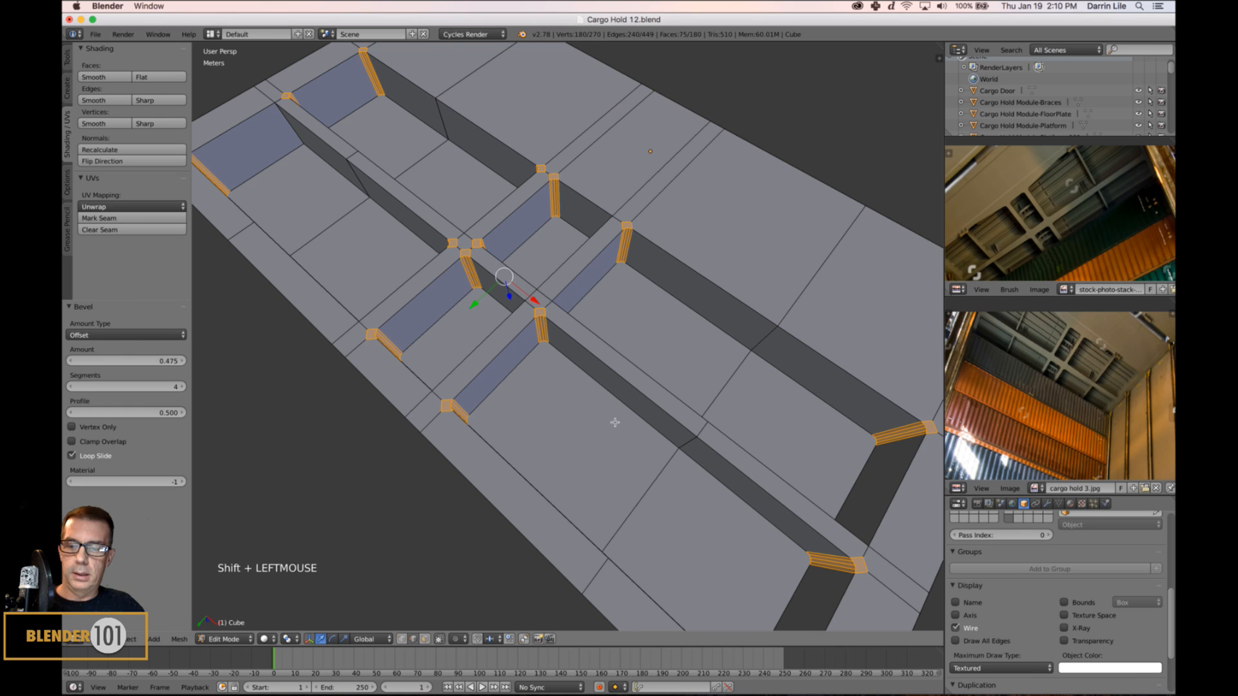
Deselect everything, return to Object Mode, and examine all bay corners for edges the bevel missed.
key(a)
scroll(616, 419, down, 2)
key(Tab)
middle_drag(595, 423, 646, 443)
key(a)
scroll(657, 432, down, 1)
scroll(671, 423, up, 4)
shift+middle_drag(597, 374, 655, 323)
scroll(675, 330, up, 2)
scroll(682, 405, down, 3)
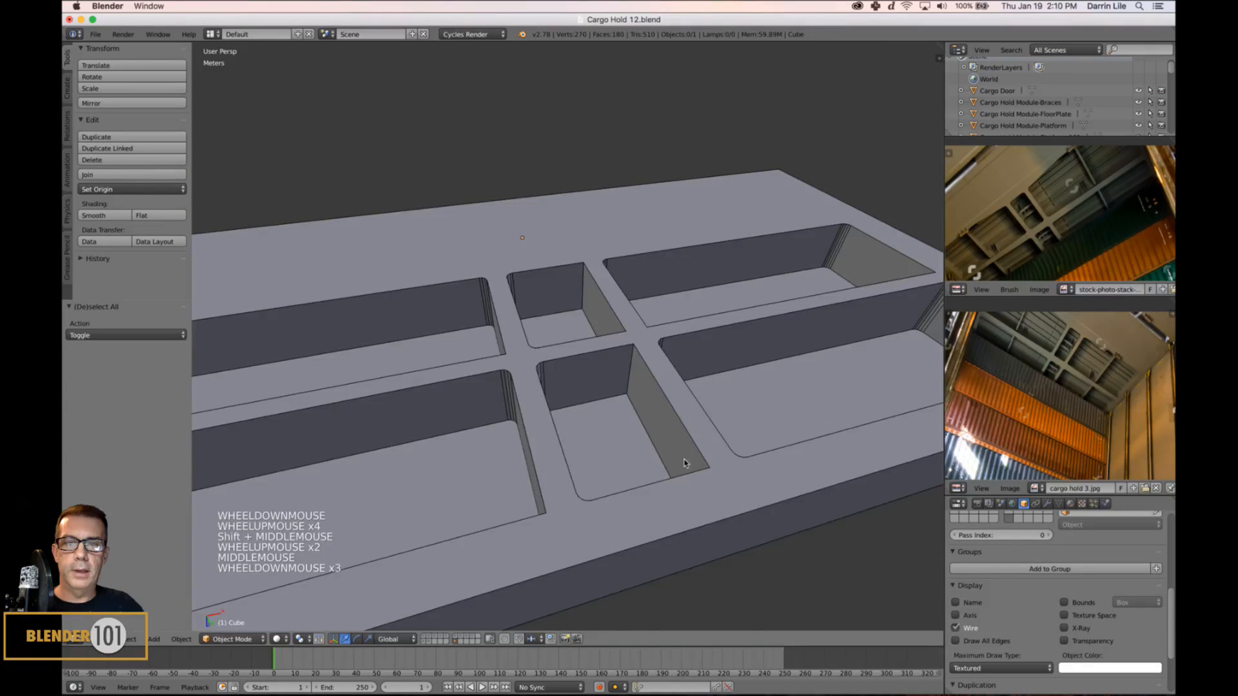
middle_drag(684, 463, 681, 434)
Undo the bevel applied to the bay corners.
key(super)
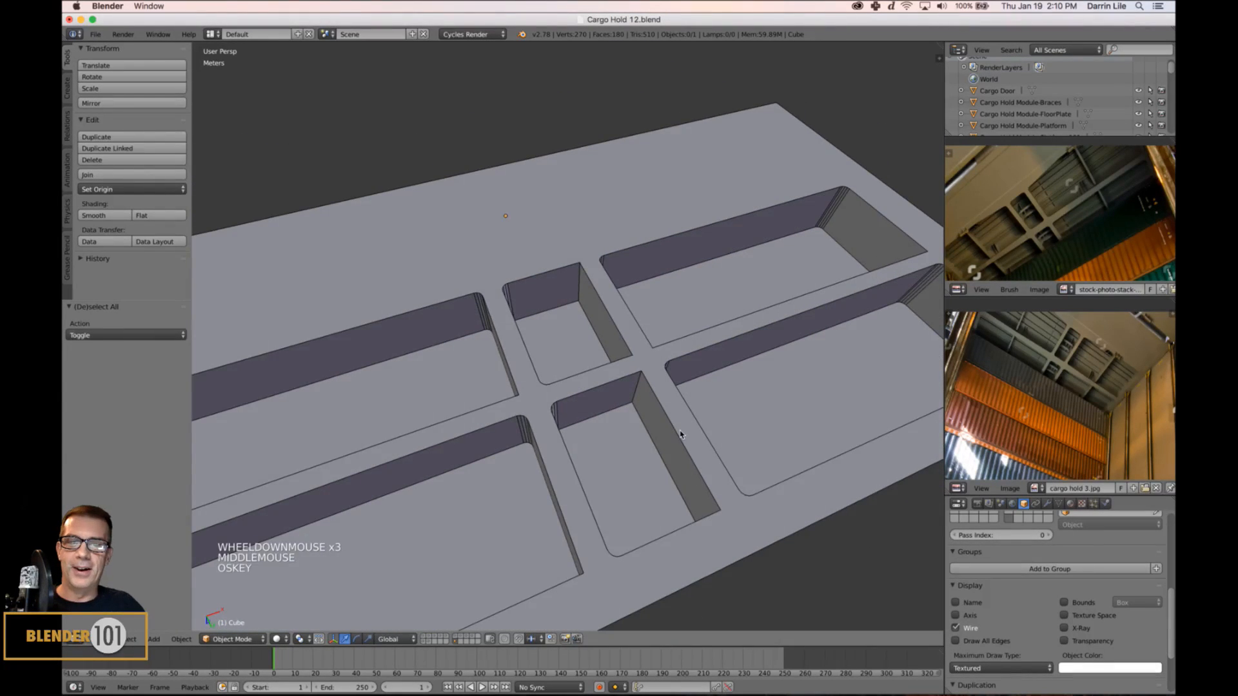
key(super+z)
key(super+z)
Enter Edit Mode and select the first five vertical corner edges of the recessed bays.
key(Tab)
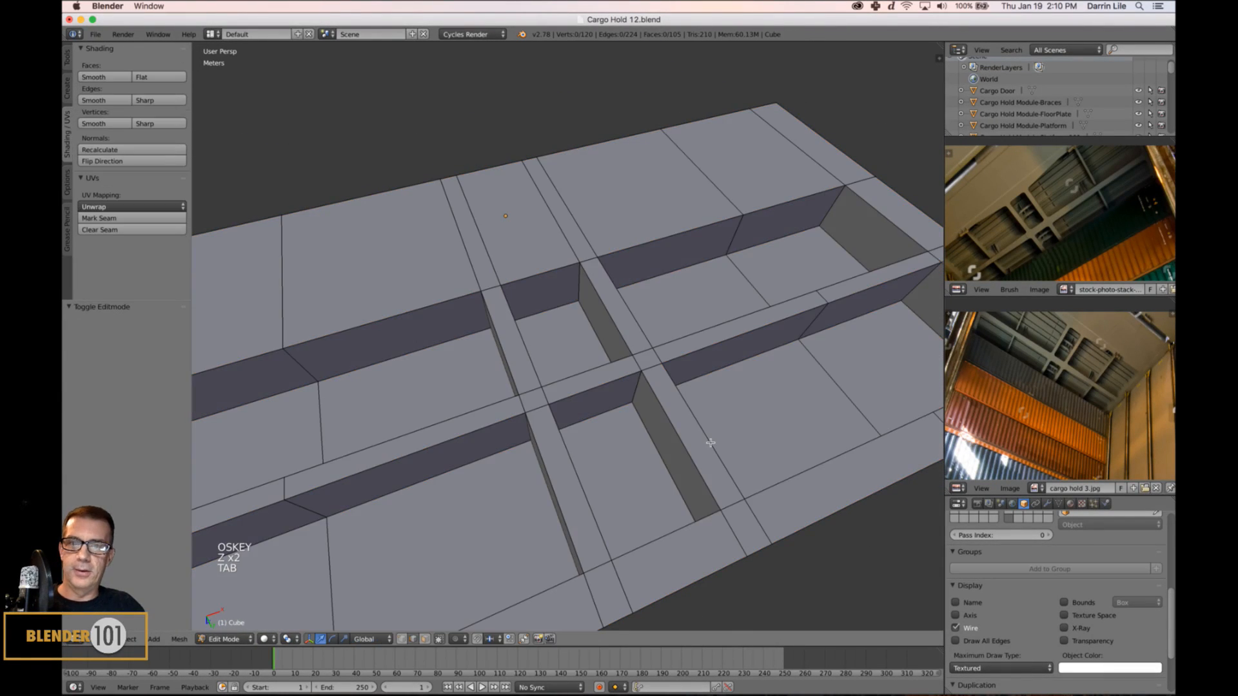
middle_drag(708, 437, 674, 434)
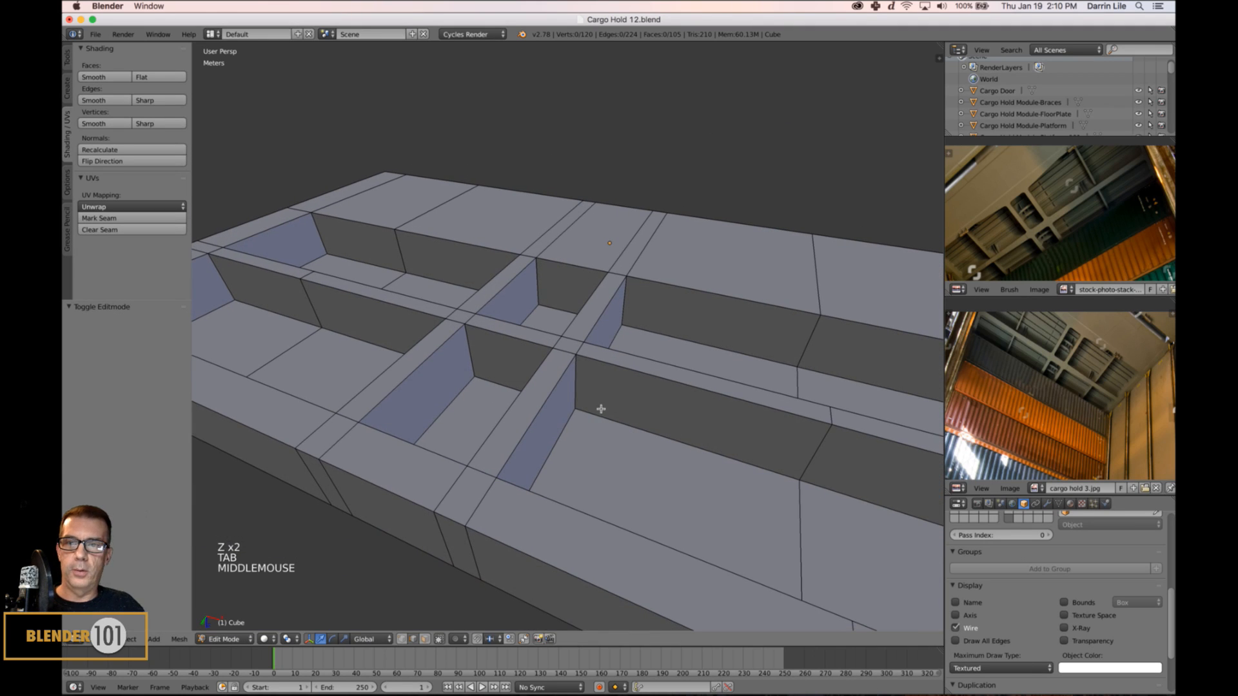
scroll(516, 387, down, 2)
middle_drag(538, 400, 543, 395)
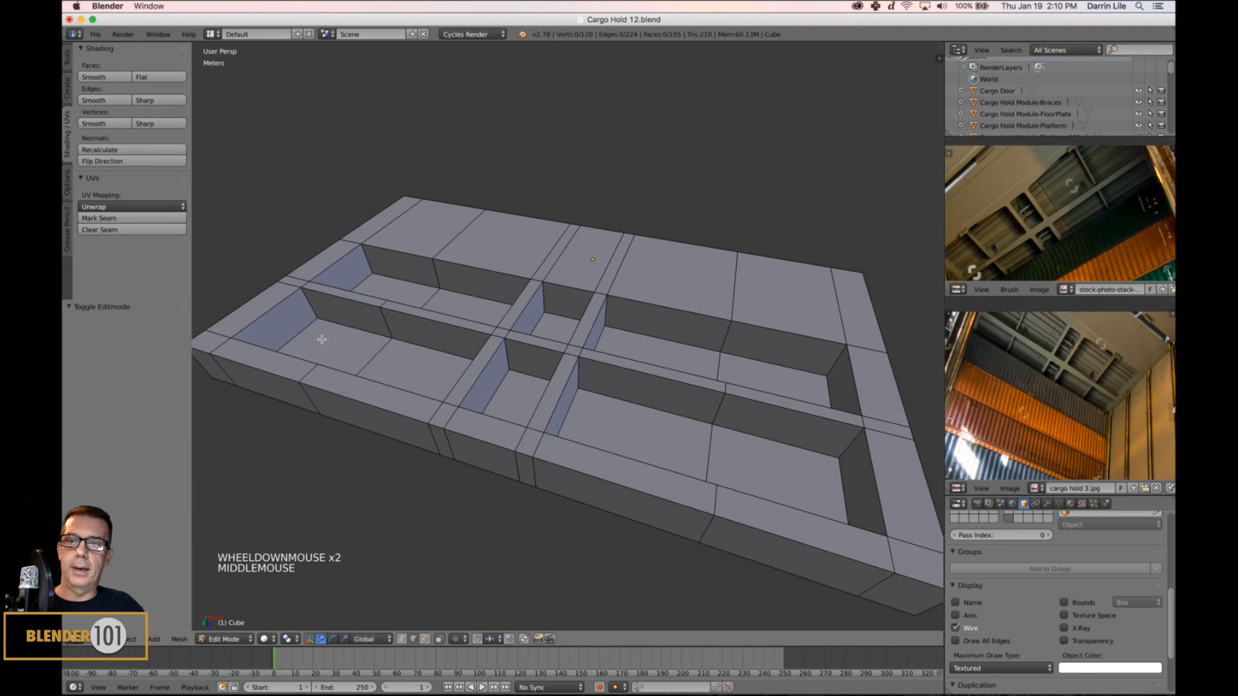
right_click(314, 320)
shift+right_click(372, 253)
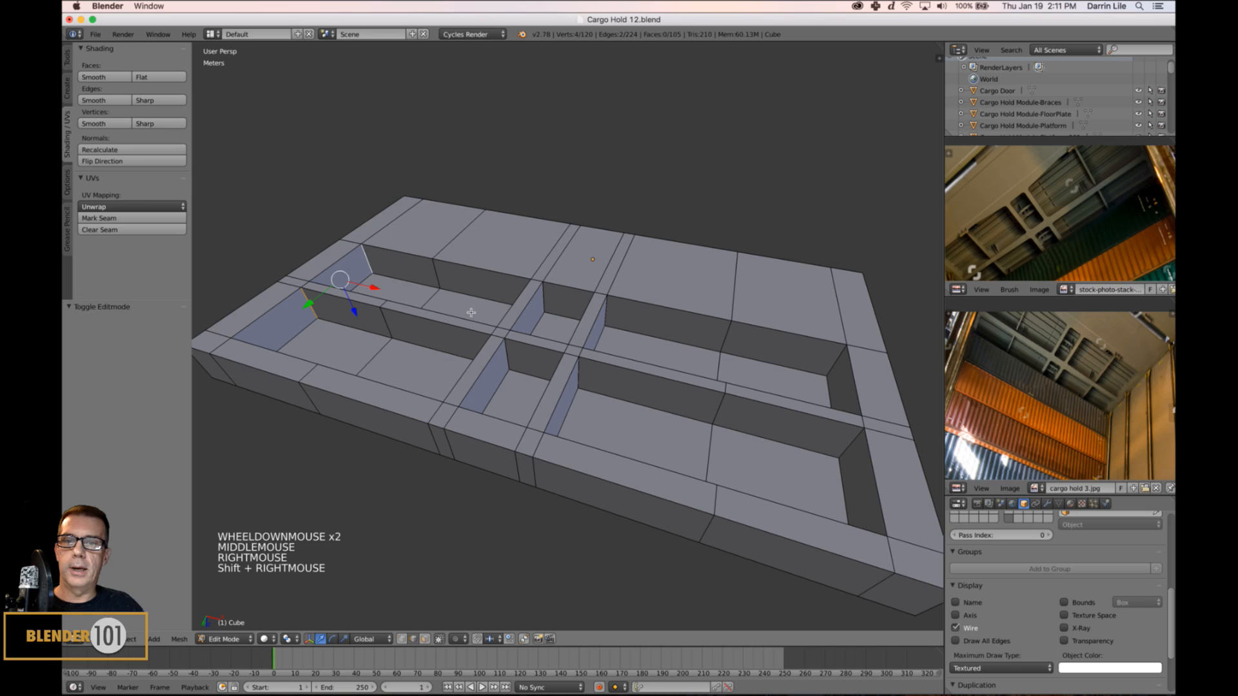
shift+right_click(544, 303)
middle_drag(529, 336, 607, 407)
shift+right_click(510, 330)
shift+right_click(549, 385)
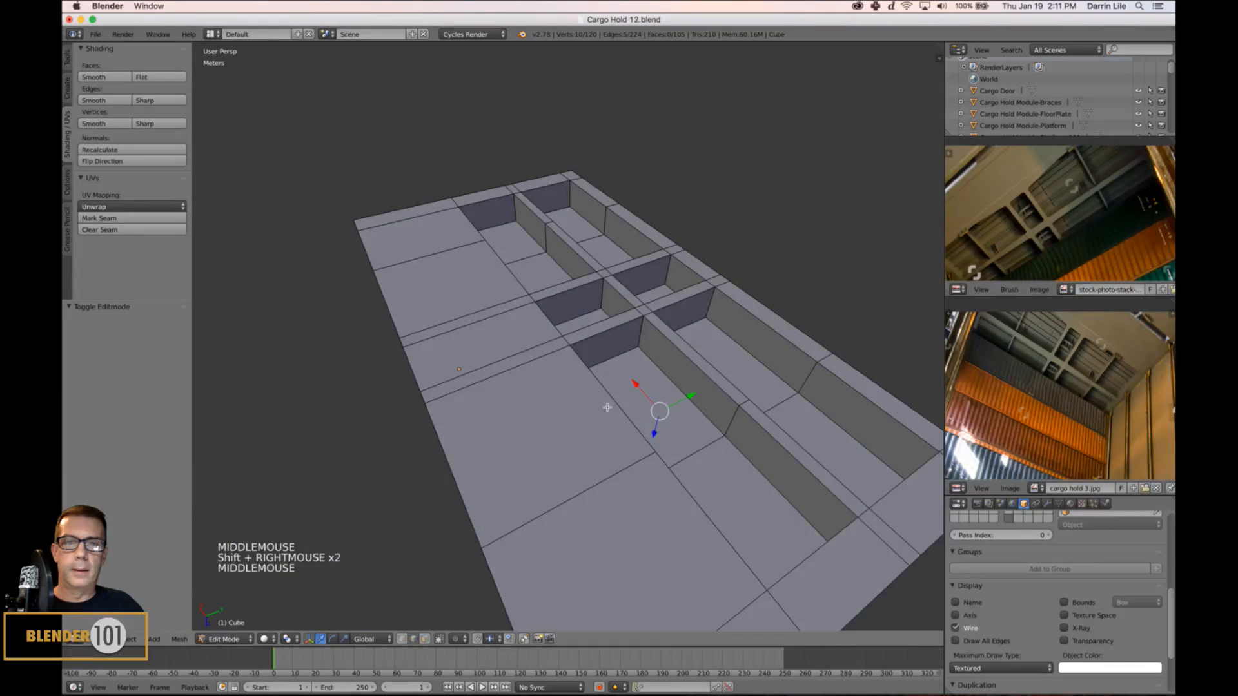
Extend the selection with five more vertical corner edges at the large bays' ends and beside the cross beams.
shift+right_click(637, 335)
shift+right_click(709, 314)
middle_drag(678, 429, 728, 417)
shift+right_click(792, 266)
shift+right_click(822, 313)
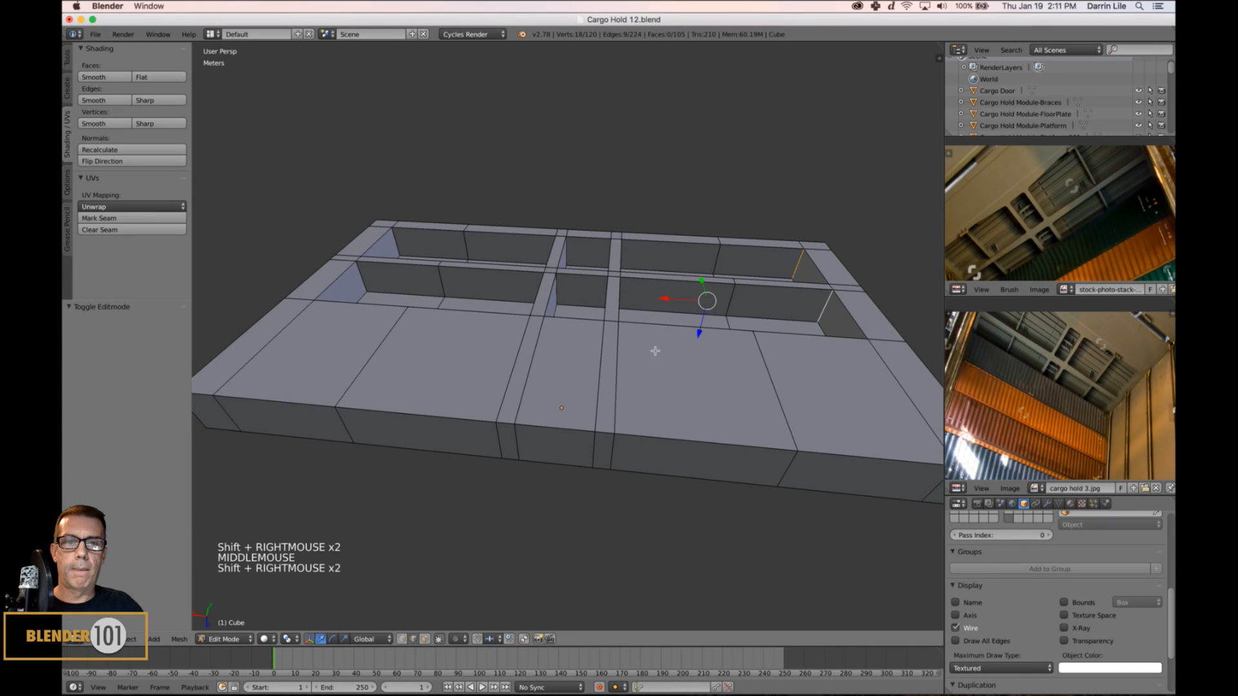
middle_drag(656, 351, 558, 313)
shift+right_click(512, 374)
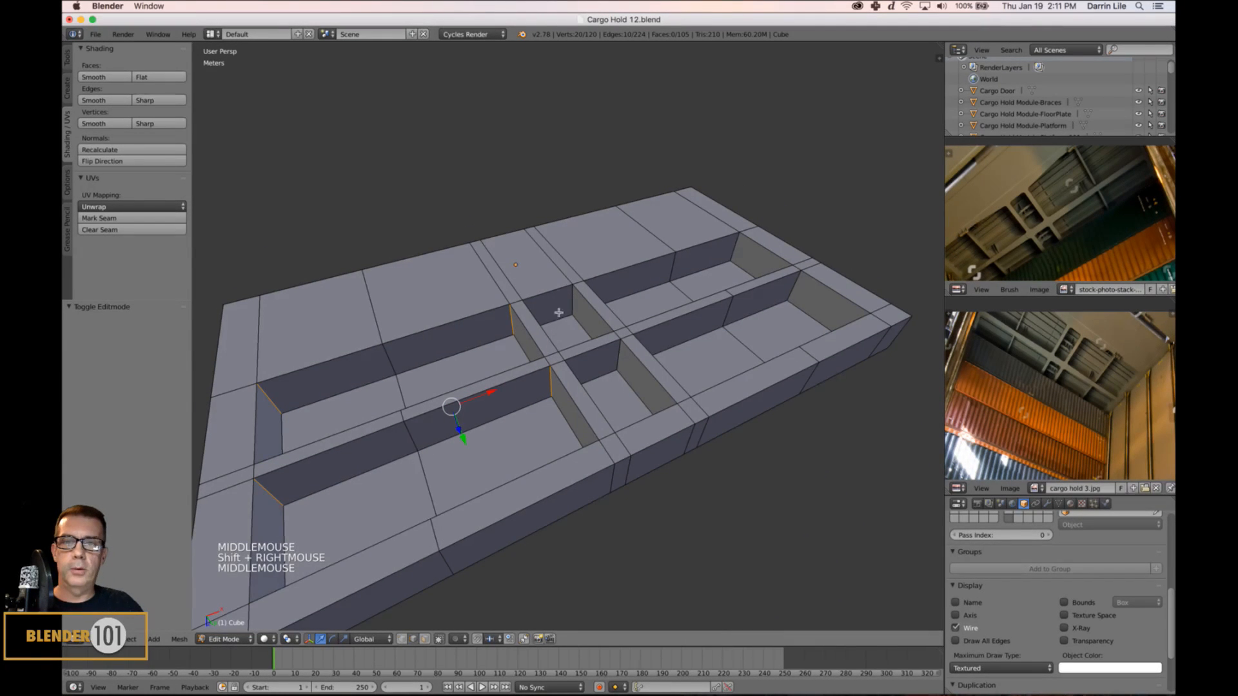
Add the vertical corner edges of the small middle bays and the adjoining large bay corners to the selection.
shift+right_click(602, 349)
shift+right_click(618, 361)
middle_drag(617, 361, 679, 397)
shift+right_click(709, 324)
middle_drag(734, 352, 608, 369)
shift+right_click(426, 342)
middle_drag(425, 341, 443, 439)
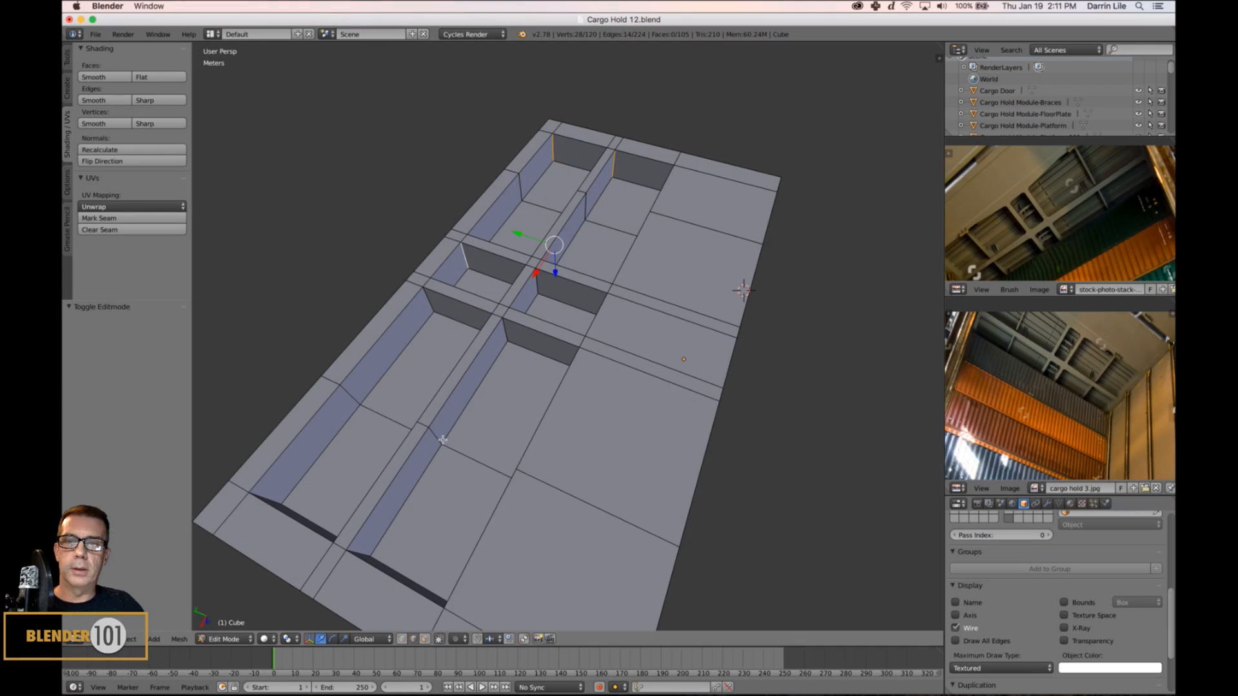
shift+right_click(530, 291)
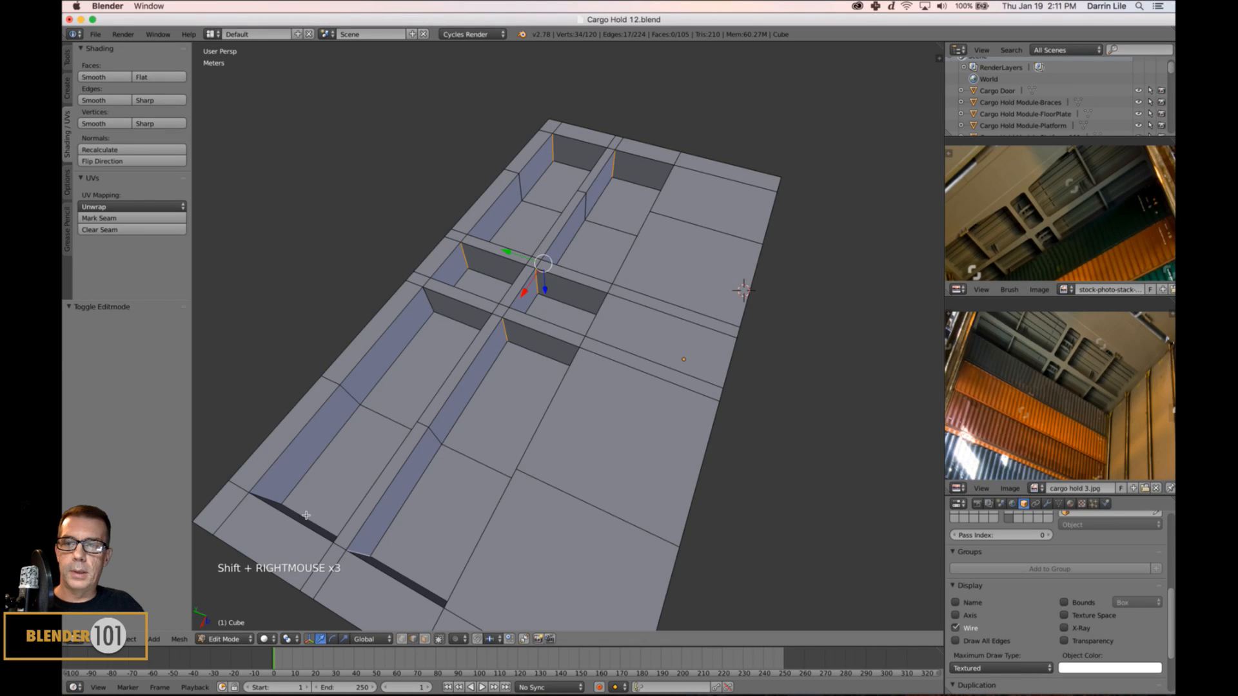
Add the still unselected vertical corner edges at the outer ends of the large bays and beside the beams.
shift+right_click(276, 508)
shift+right_click(427, 311)
middle_drag(445, 439, 540, 441)
shift+middle_drag(663, 355, 710, 307)
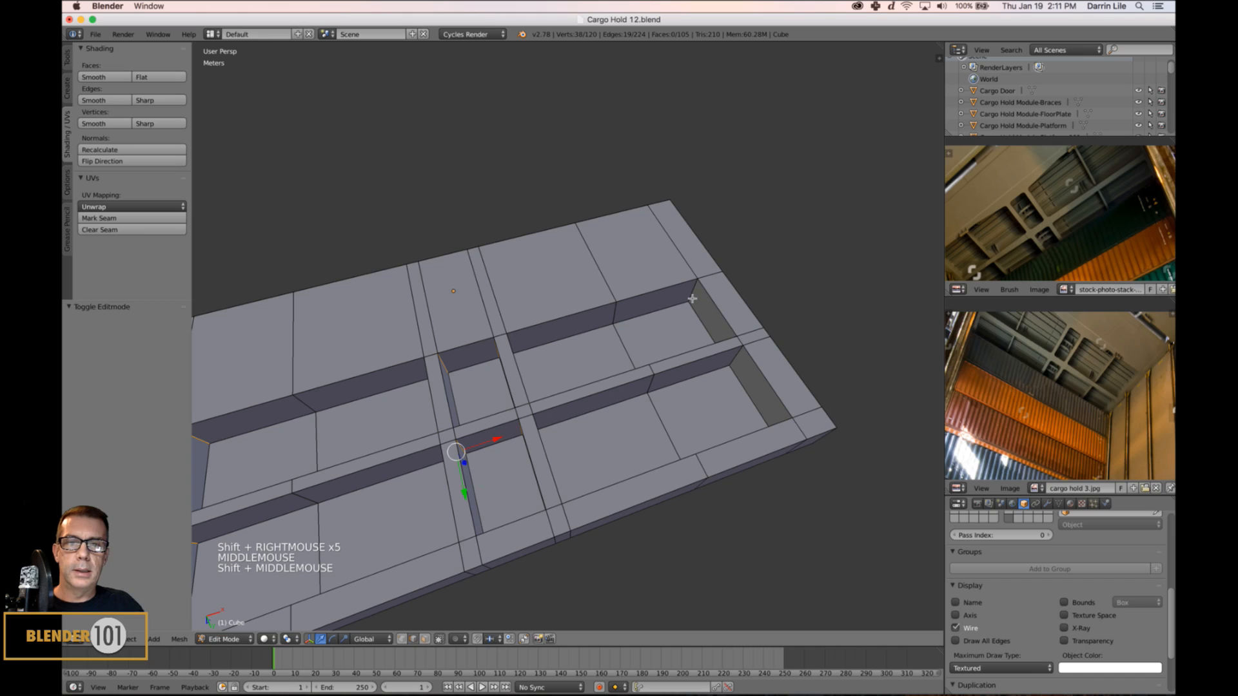
shift+right_click(691, 298)
shift+right_click(734, 362)
middle_drag(735, 363, 650, 432)
shift+right_click(548, 310)
Check the selection in wireframe and add the last missed vertical corner edges beside the central beam crossings.
key(z)
scroll(582, 402, up, 2)
key(z)
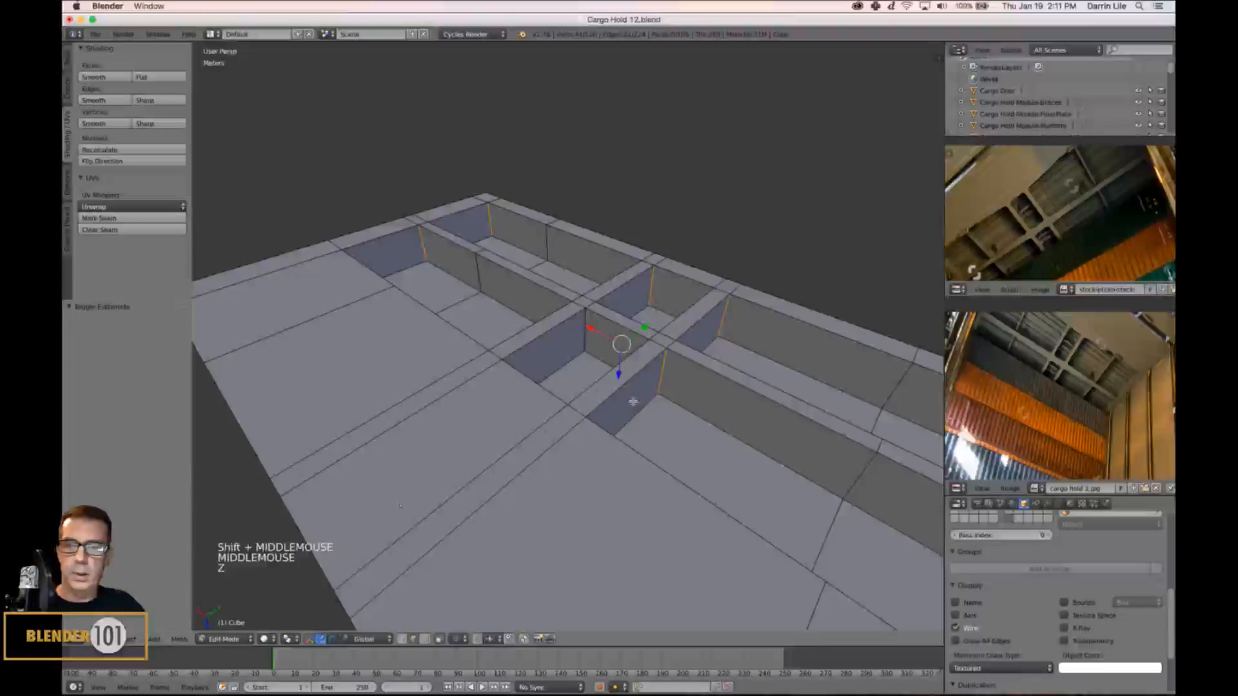
shift+right_click(587, 332)
middle_drag(951, 421, 951, 439)
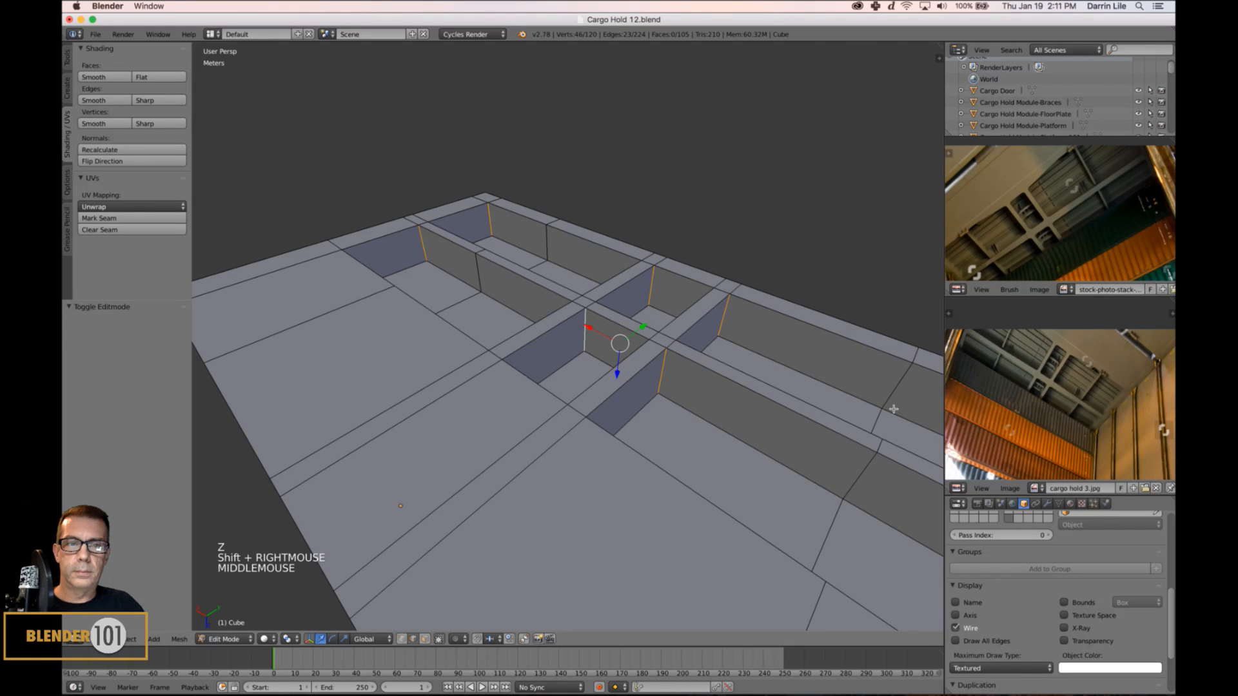
middle_drag(893, 409, 830, 429)
key(z)
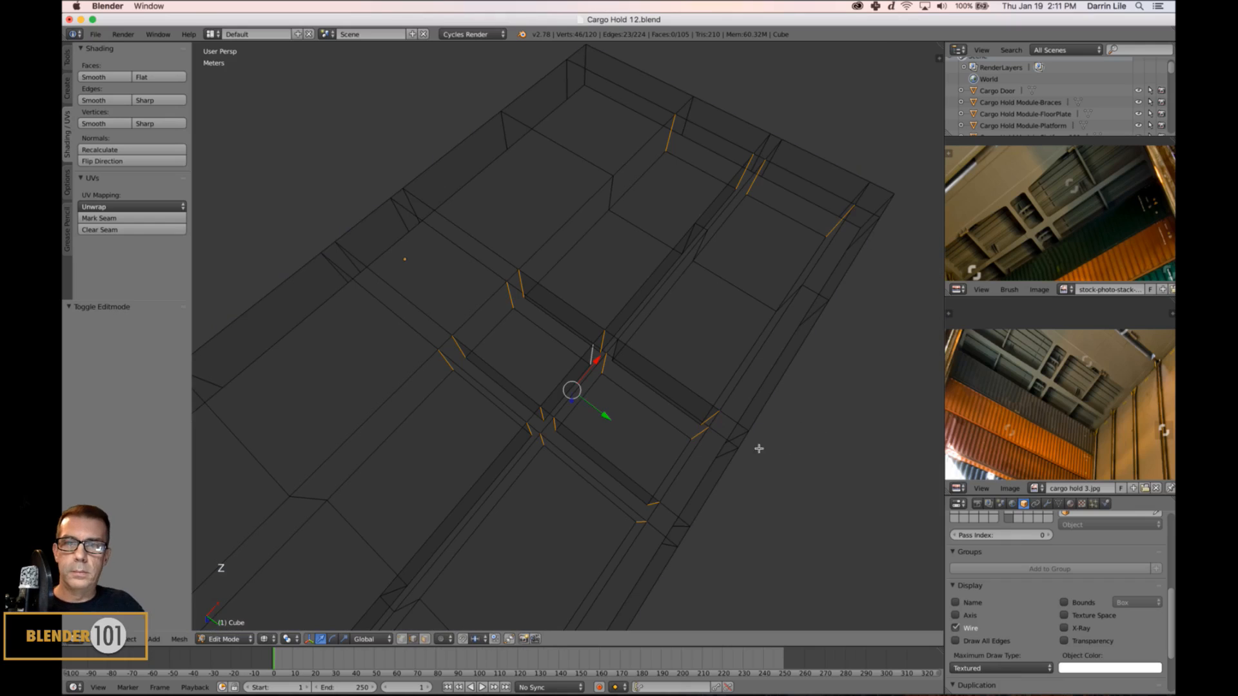
middle_drag(757, 445, 704, 432)
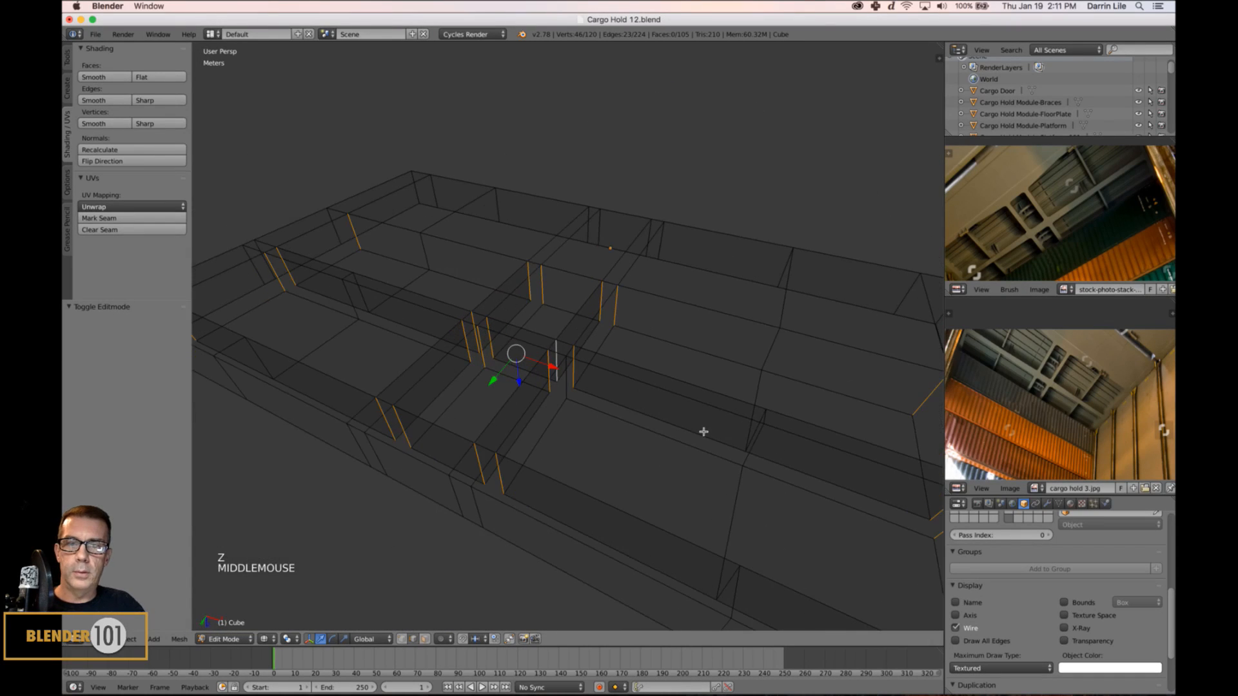
key(z)
shift+right_click(588, 401)
Bevel all selected vertical corner edges of the six bays by about 0.49 with 4 segments.
scroll(655, 428, down, 2)
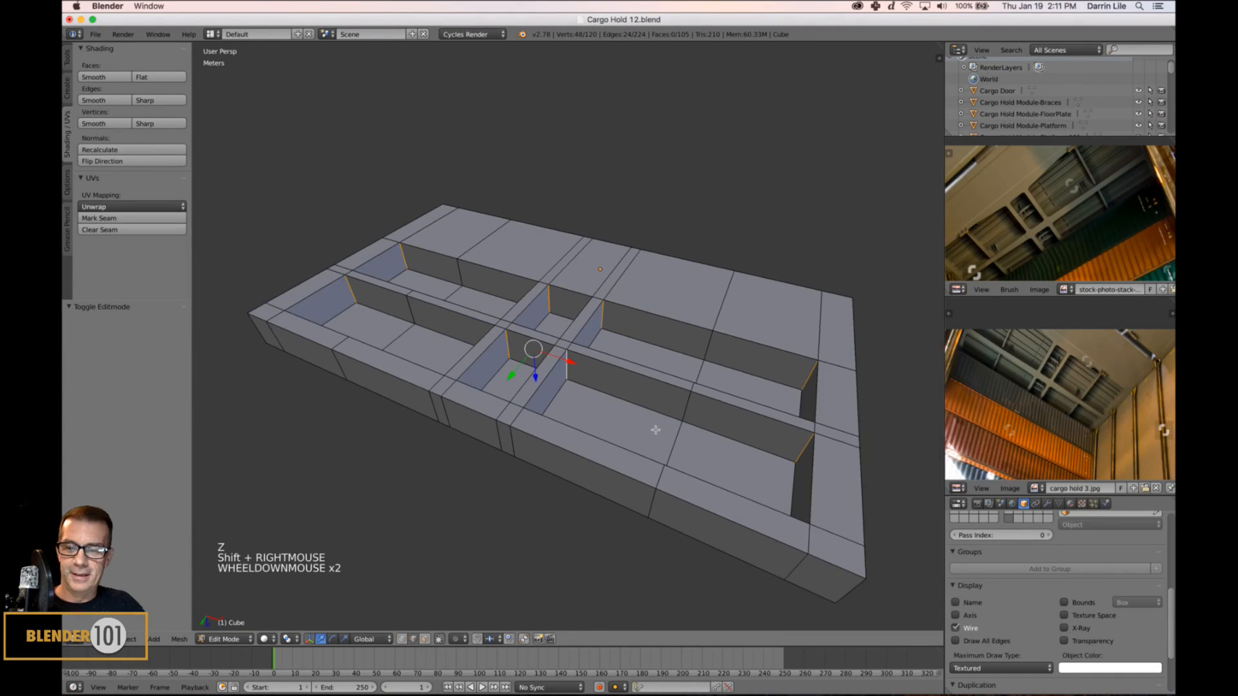
key(z)
mouse_move(701, 433)
middle_down()
mouse_move(725, 443)
mouse_move(694, 445)
mouse_move(713, 464)
mouse_move(730, 448)
middle_up()
key(z)
scroll(707, 451, up, 4)
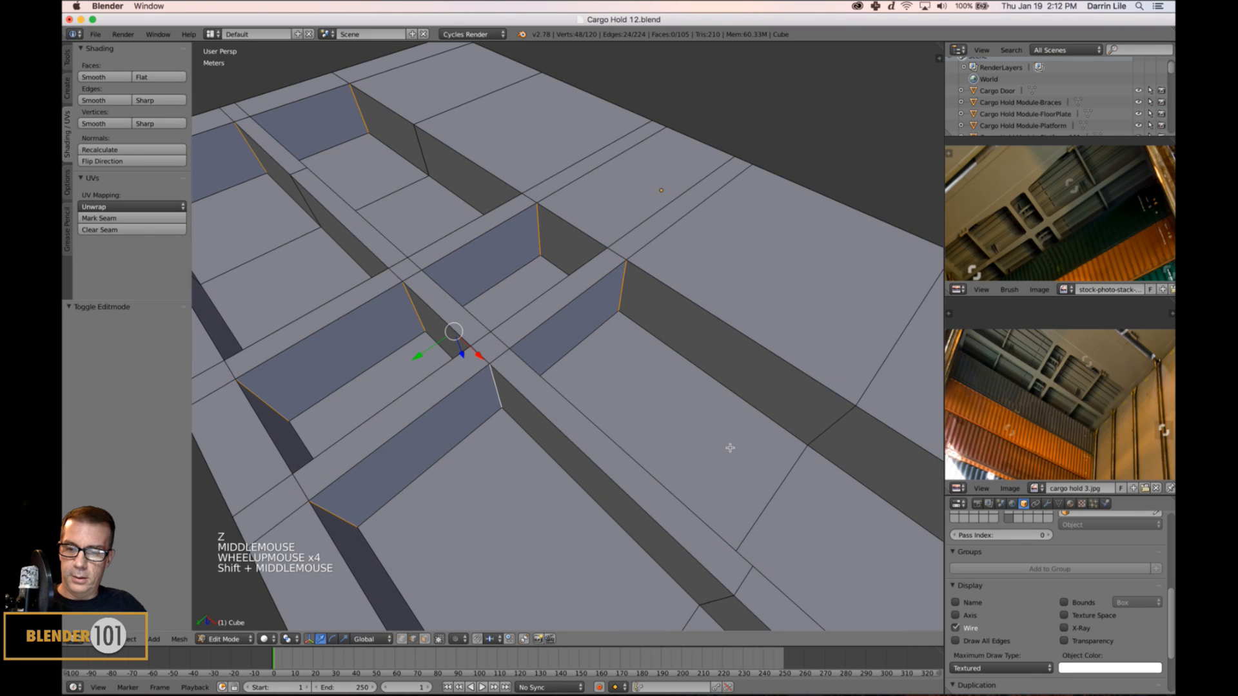
key(ctrl+e)
click(726, 444)
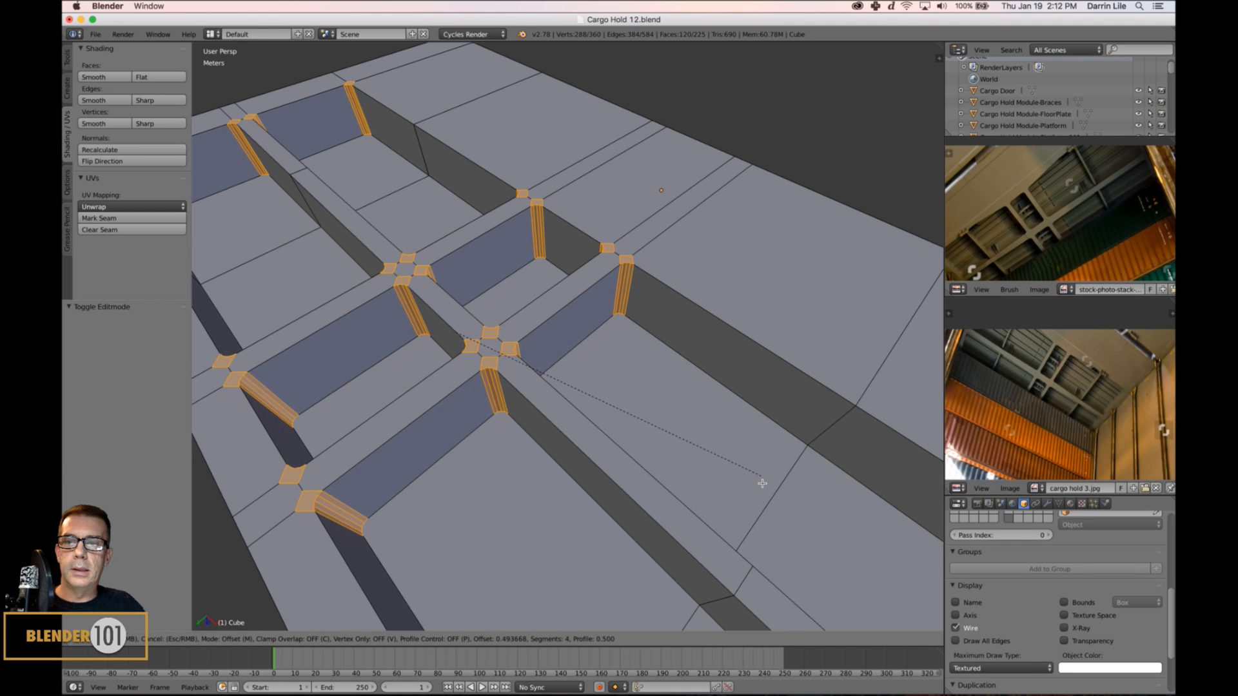
click(762, 483)
Deselect the bevelled edges, return to object mode with nothing selected, and save over Cargo Hold 12.blend.
key(a)
key(Tab)
scroll(741, 477, down, 4)
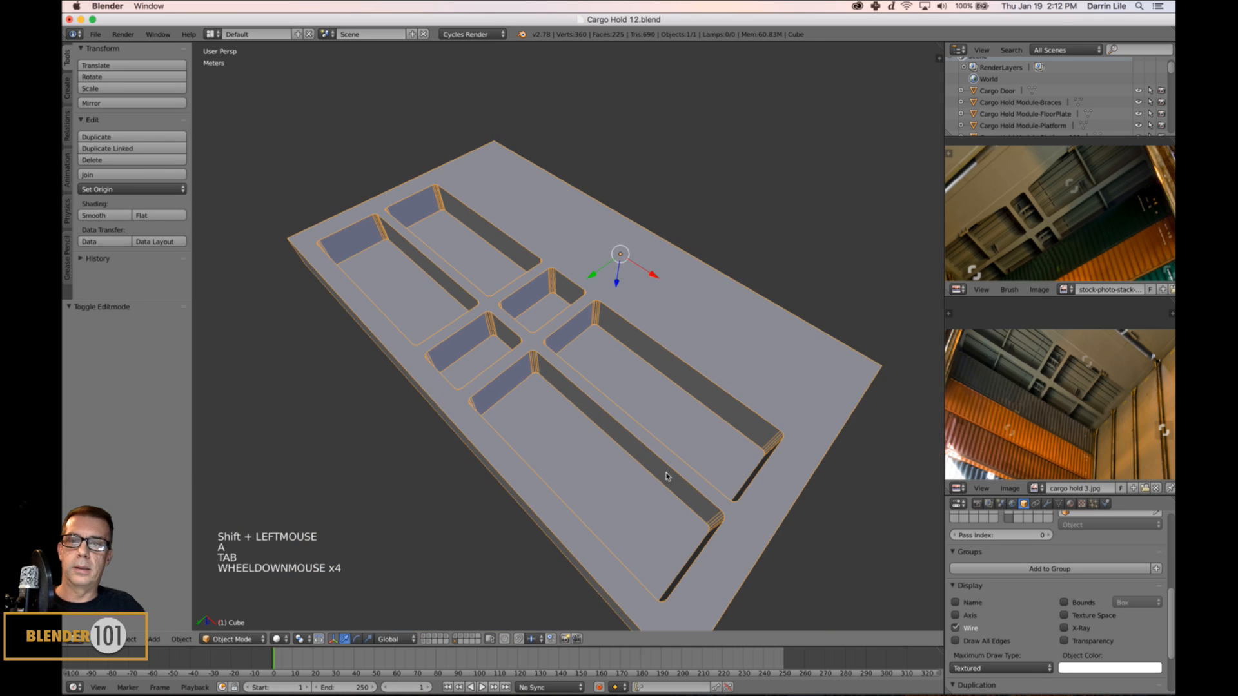
middle_drag(768, 506, 709, 486)
key(a)
scroll(754, 516, down, 3)
scroll(737, 506, up, 4)
key(super+s)
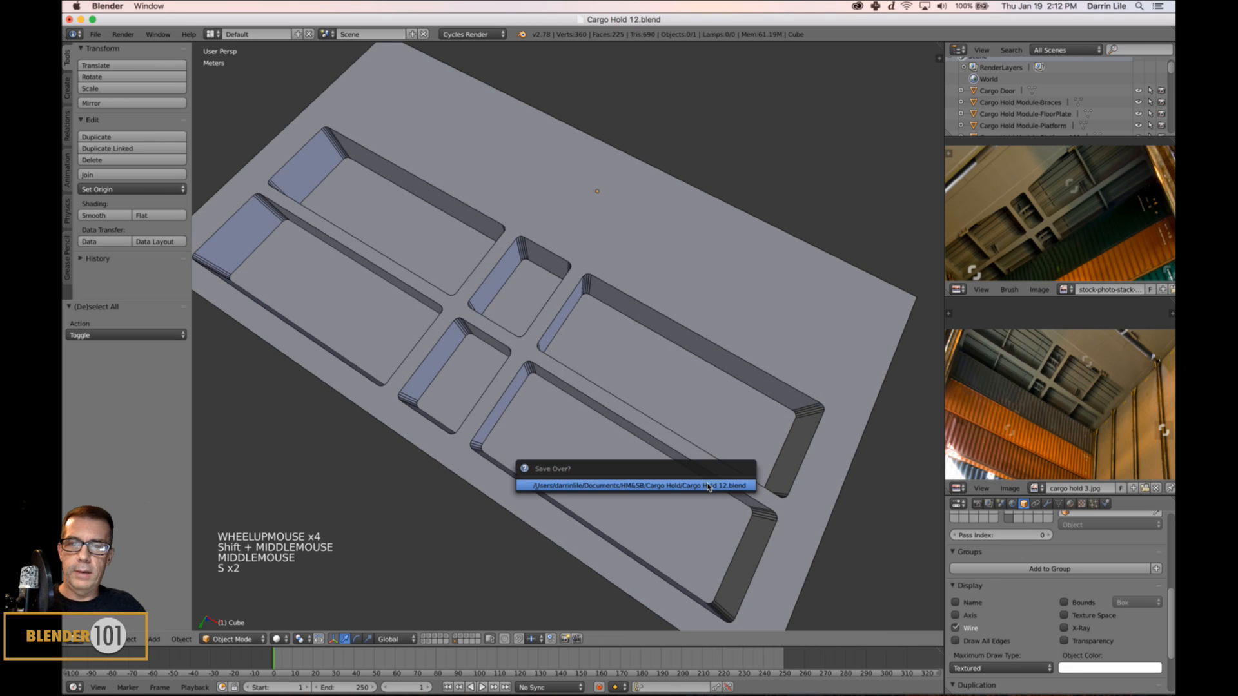
key(super+s)
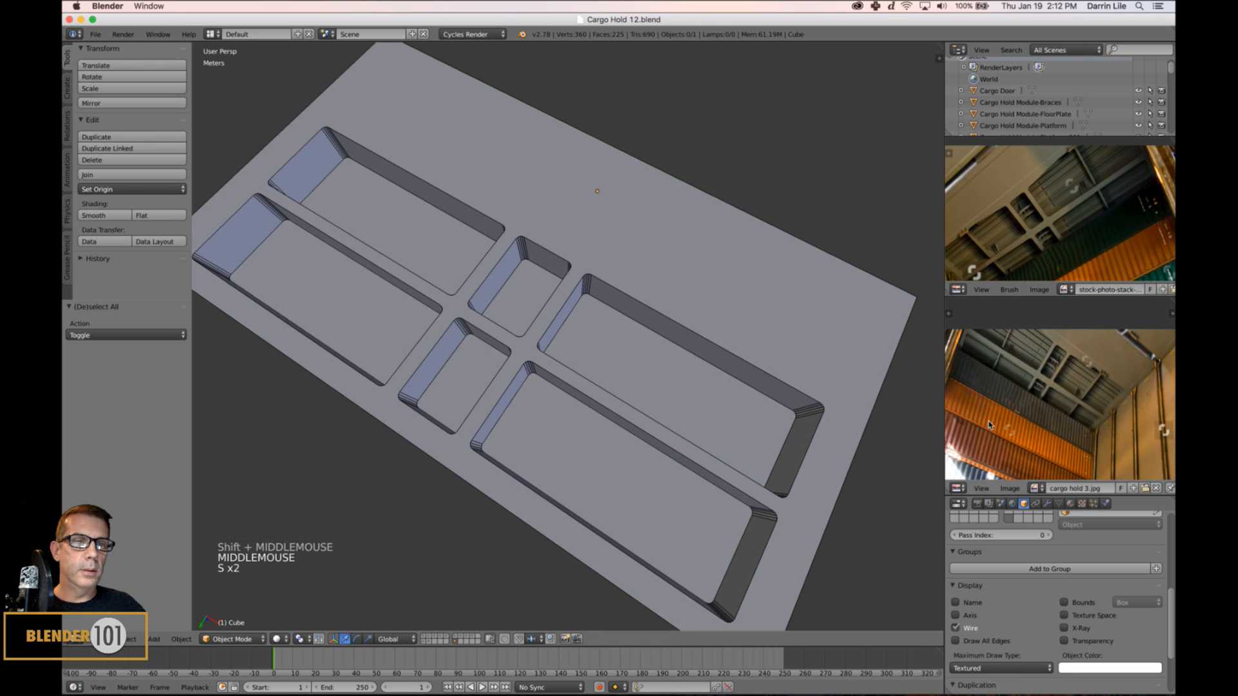
Snap the 3D cursor midway between the two cross edges of the central beam separating one pair of large bays.
scroll(1101, 373, up, 3)
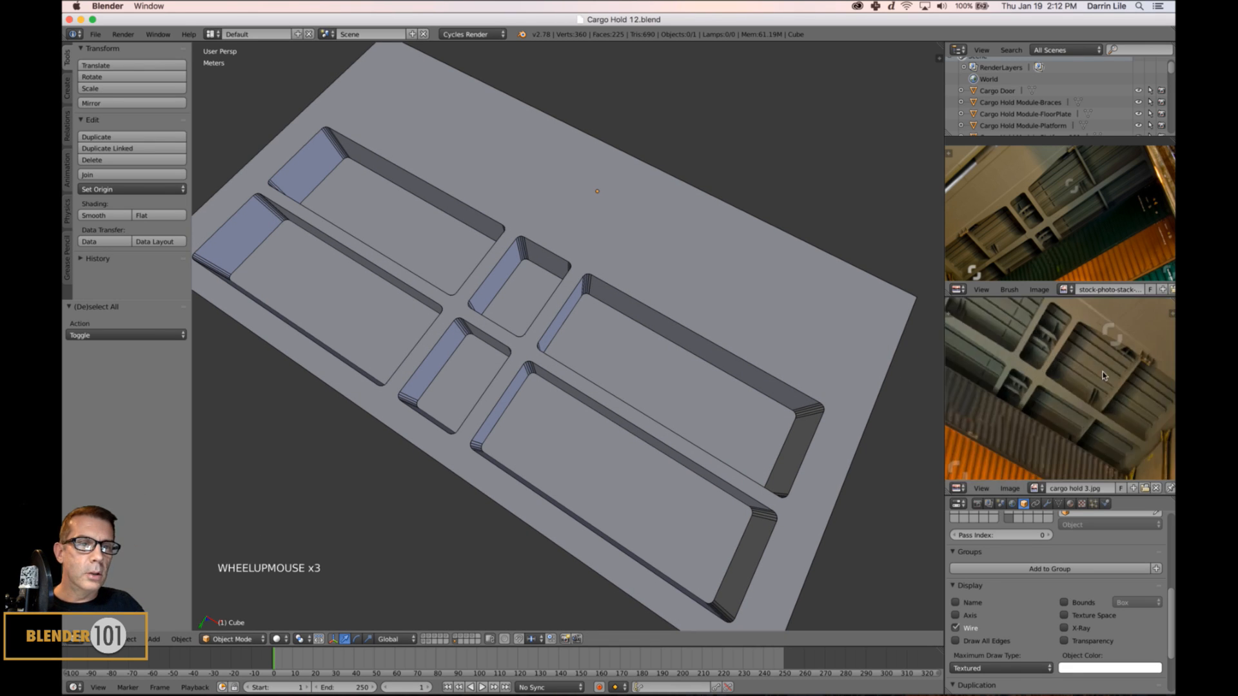
middle_drag(1101, 373, 1118, 374)
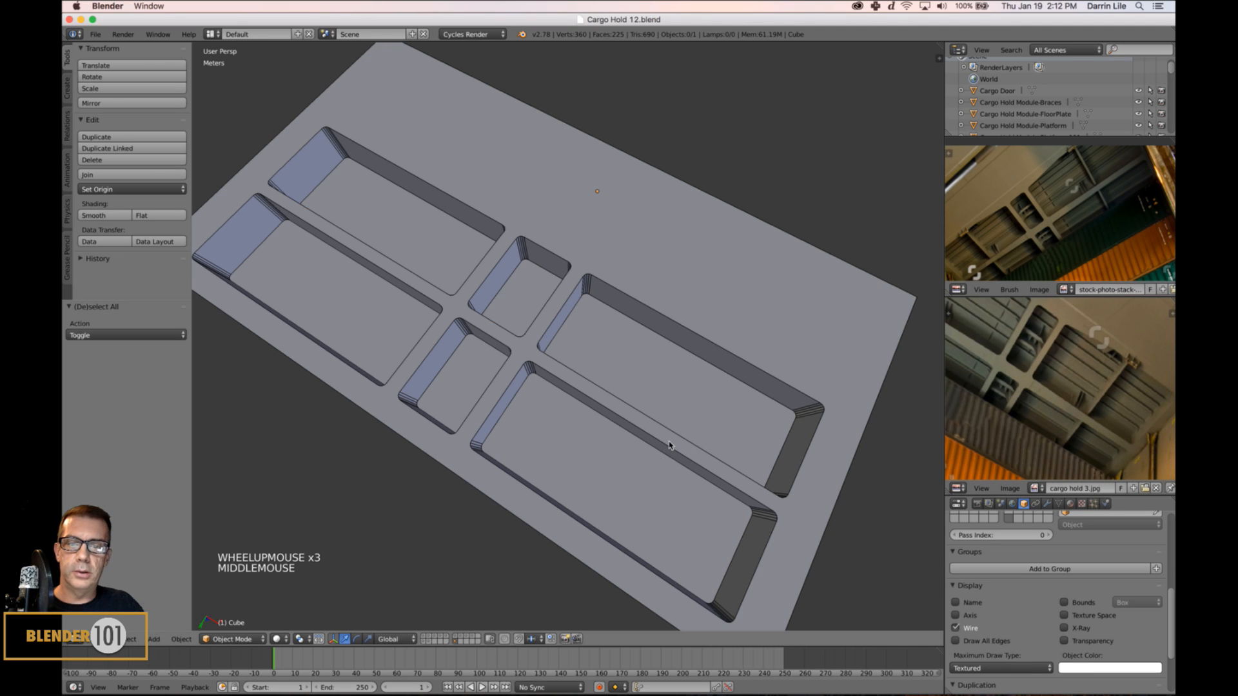
key(Tab)
middle_drag(686, 464, 587, 428)
right_click(624, 464)
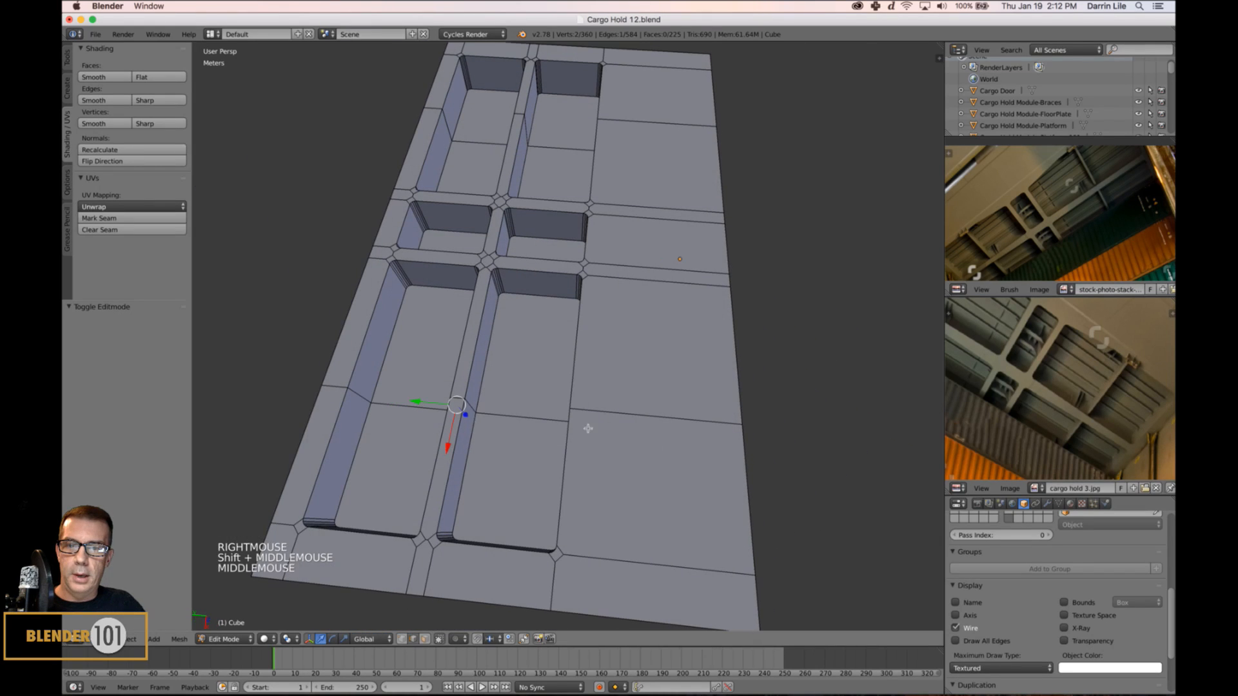
shift+right_click(464, 410)
key(shift+s)
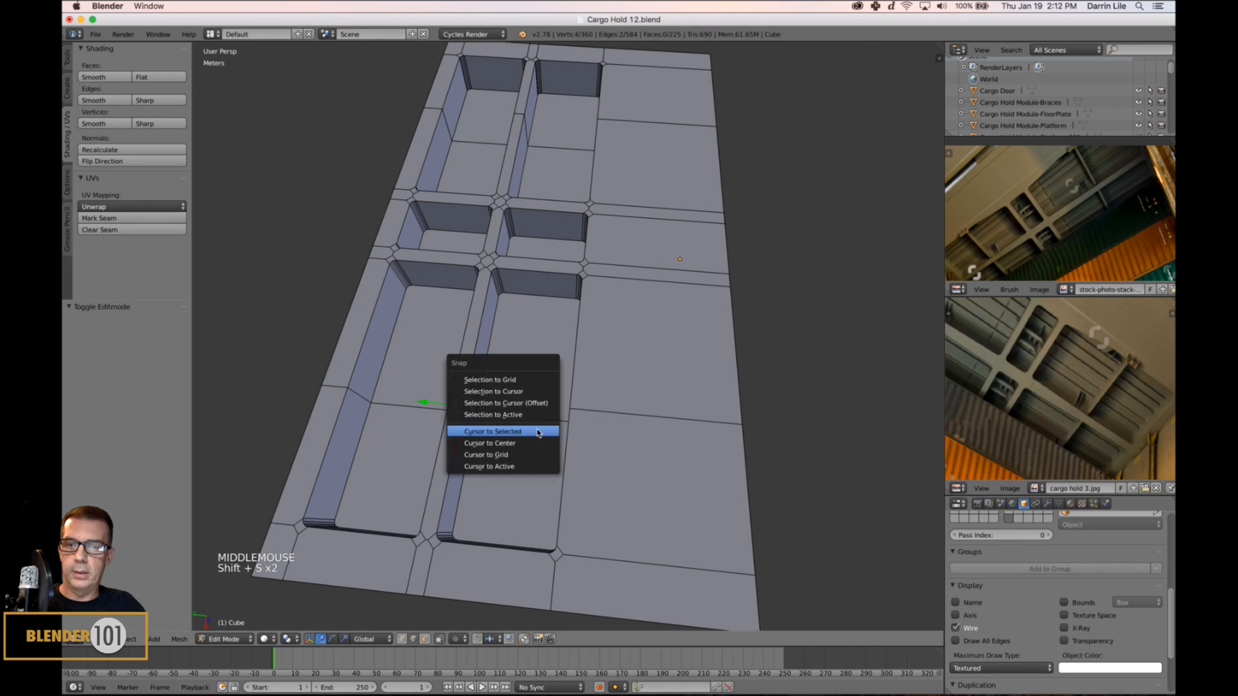
click(538, 432)
key(a)
scroll(533, 461, down, 1)
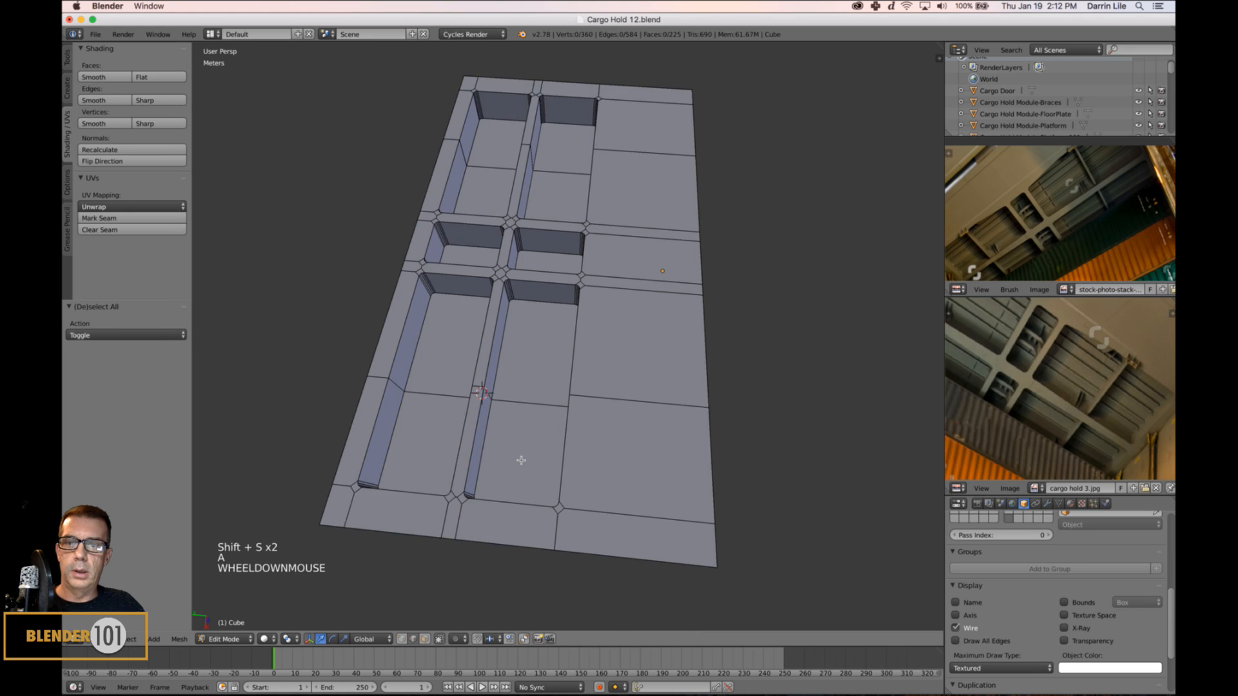
Add a separate cylinder object at the 3D cursor with 12 vertices and cap fill type Nothing.
middle_drag(533, 461, 564, 458)
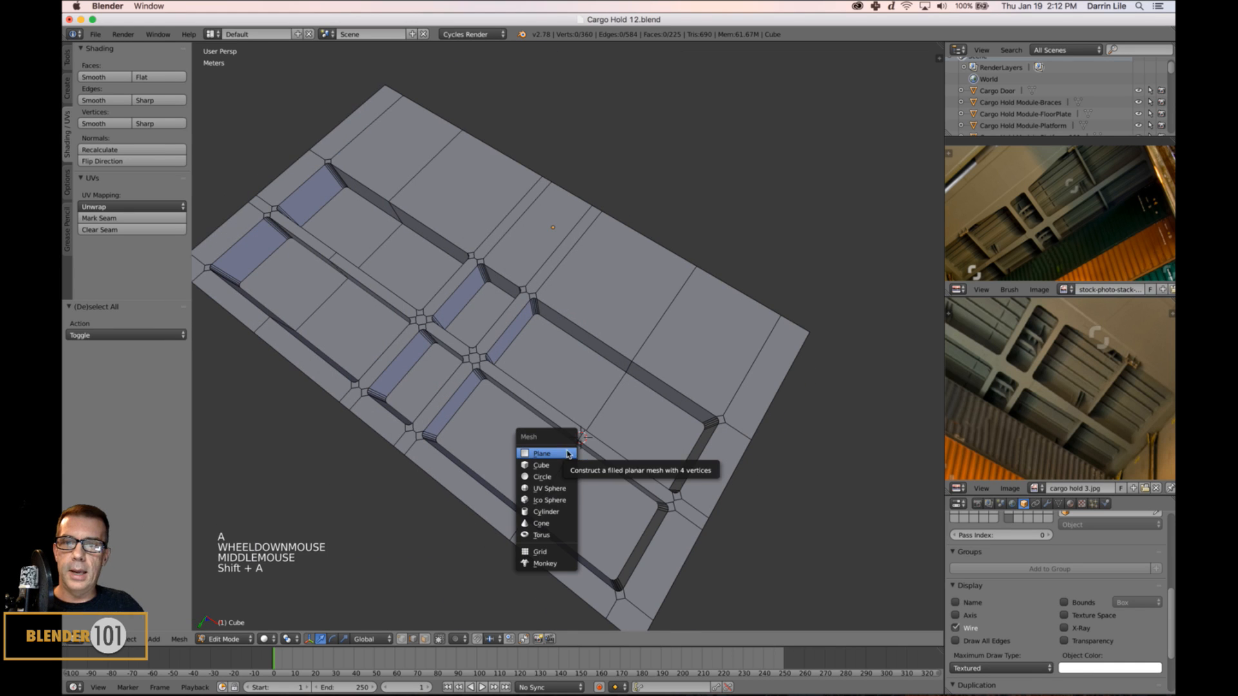
key(Tab)
key(shift+a)
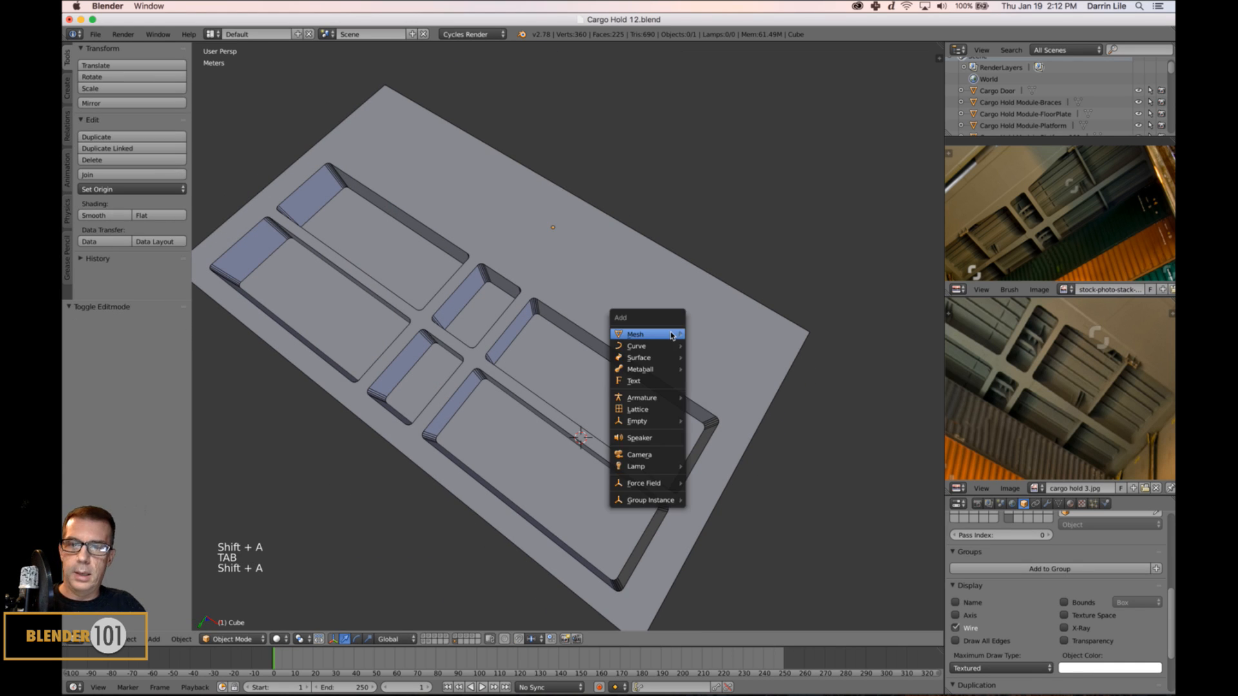
mouse_move(671, 334)
click(718, 391)
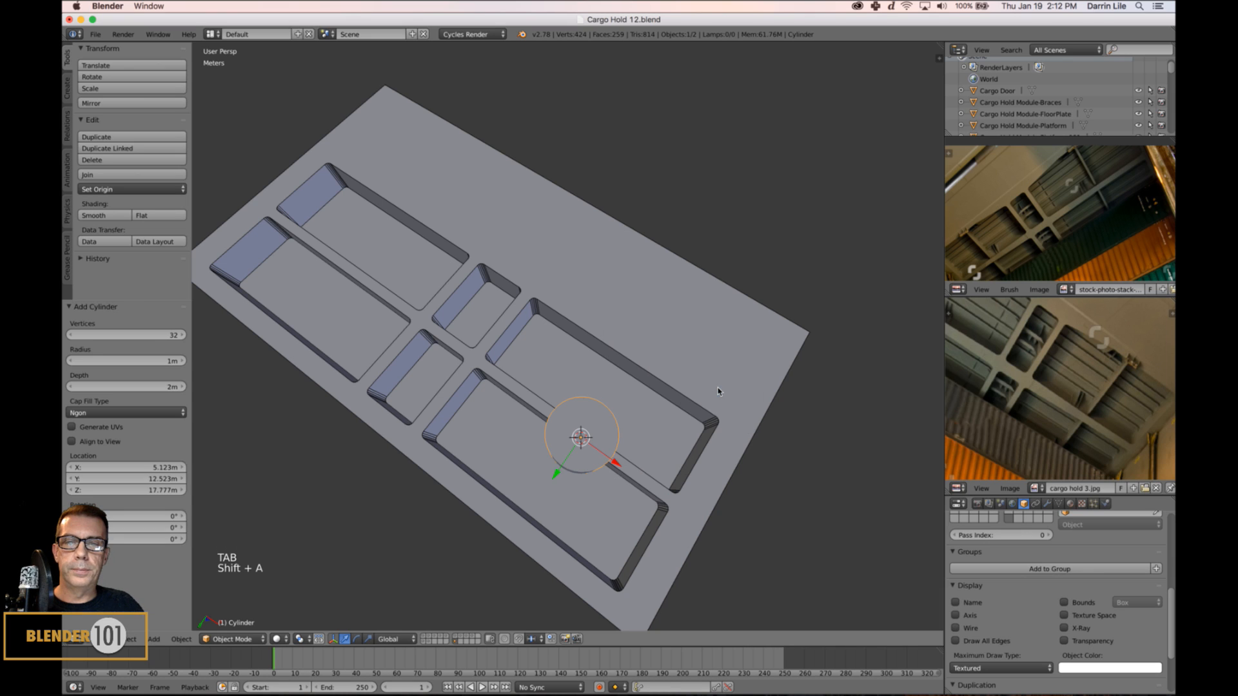
click(147, 336)
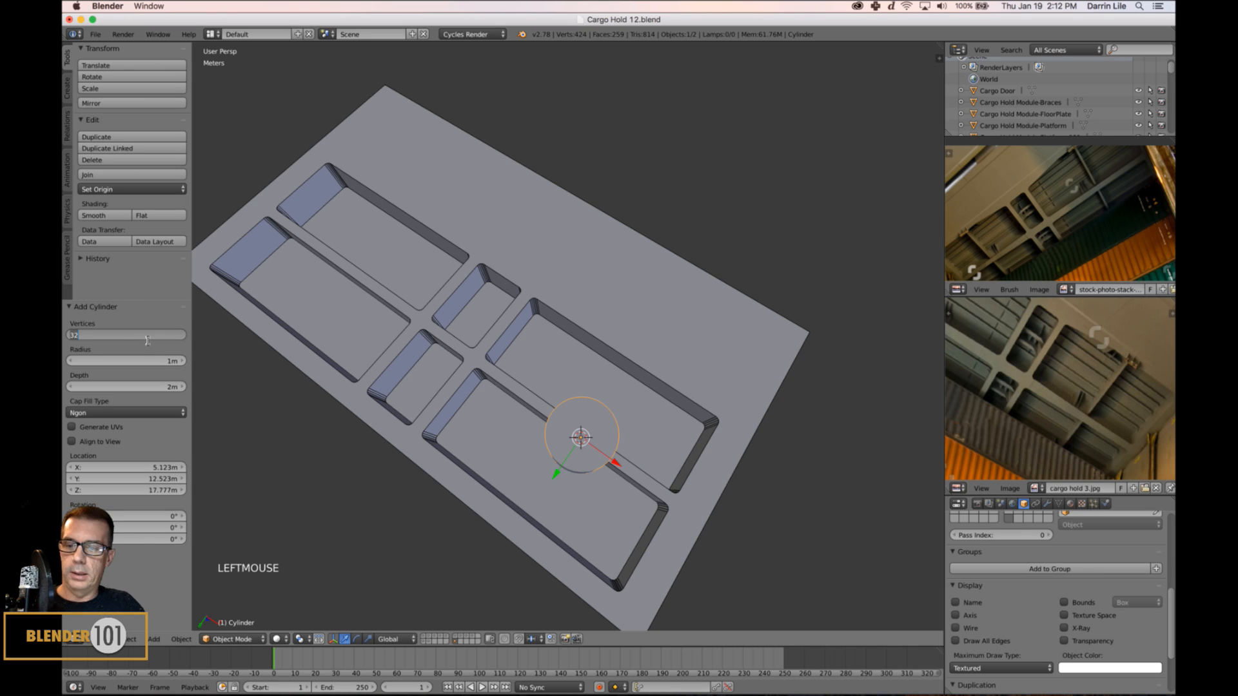
key(Return)
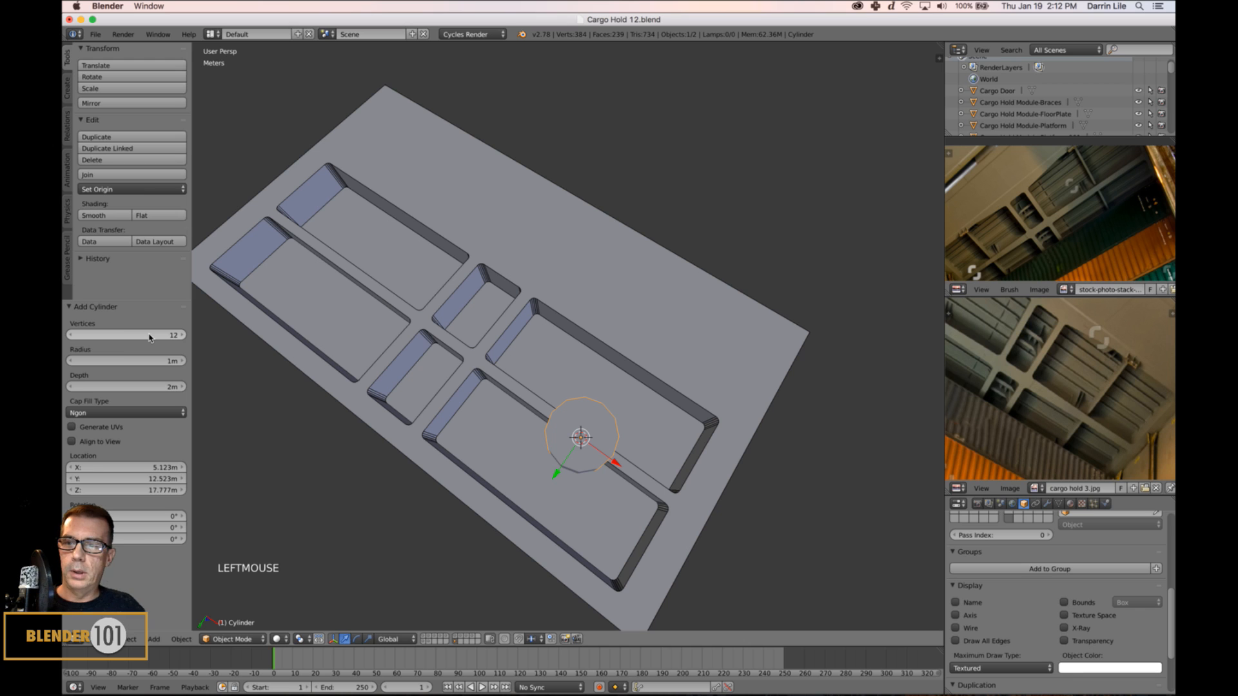
click(122, 413)
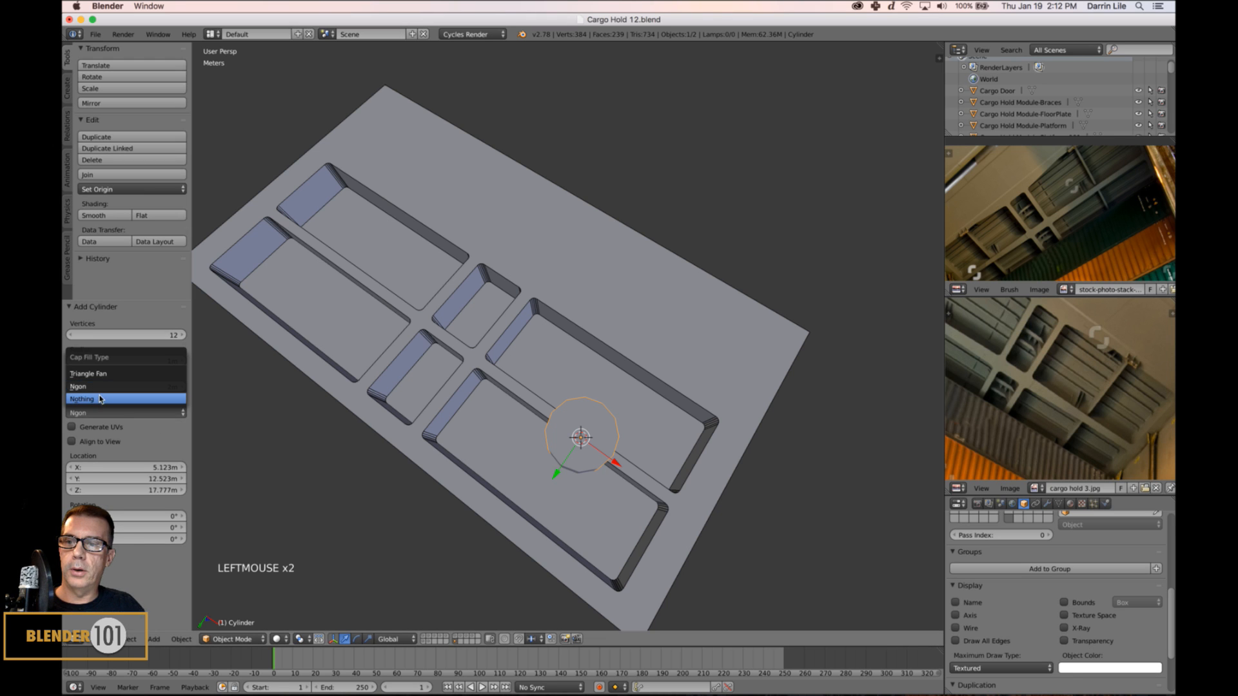
click(100, 399)
Rotate the cylinder 90 degrees about the X axis and stretch it along Y by a factor of about 2.98.
middle_drag(507, 491, 506, 482)
text(rx)
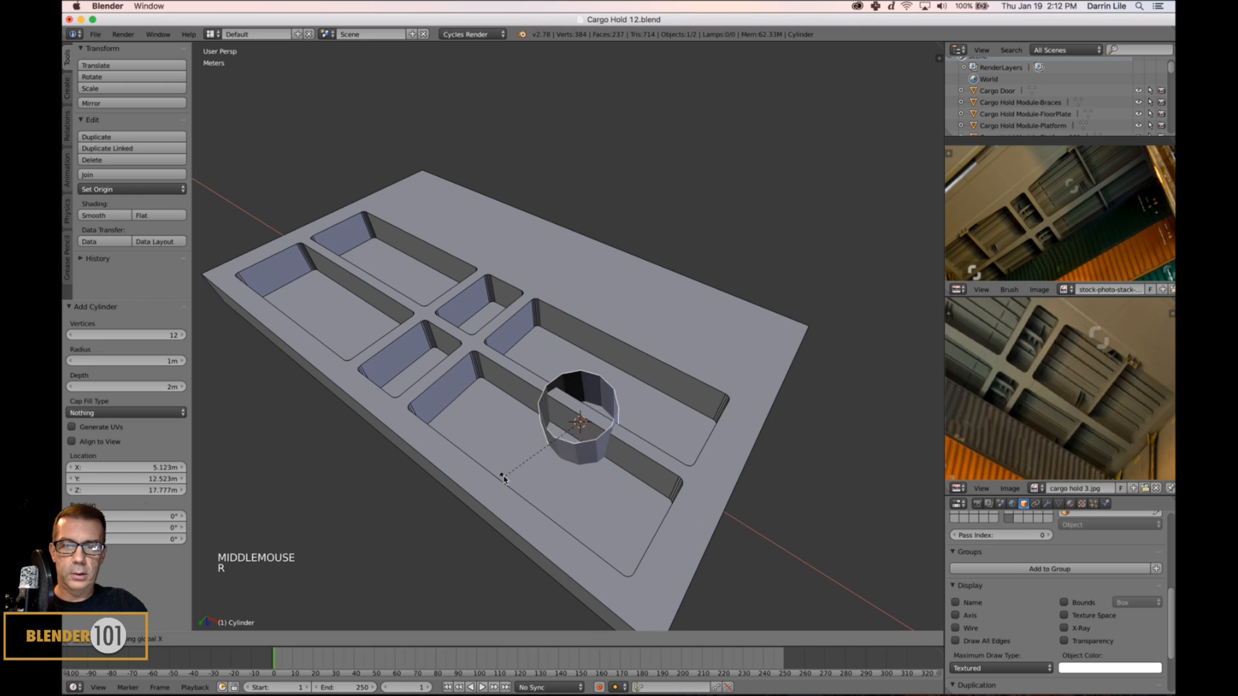
text(90)
key(Return)
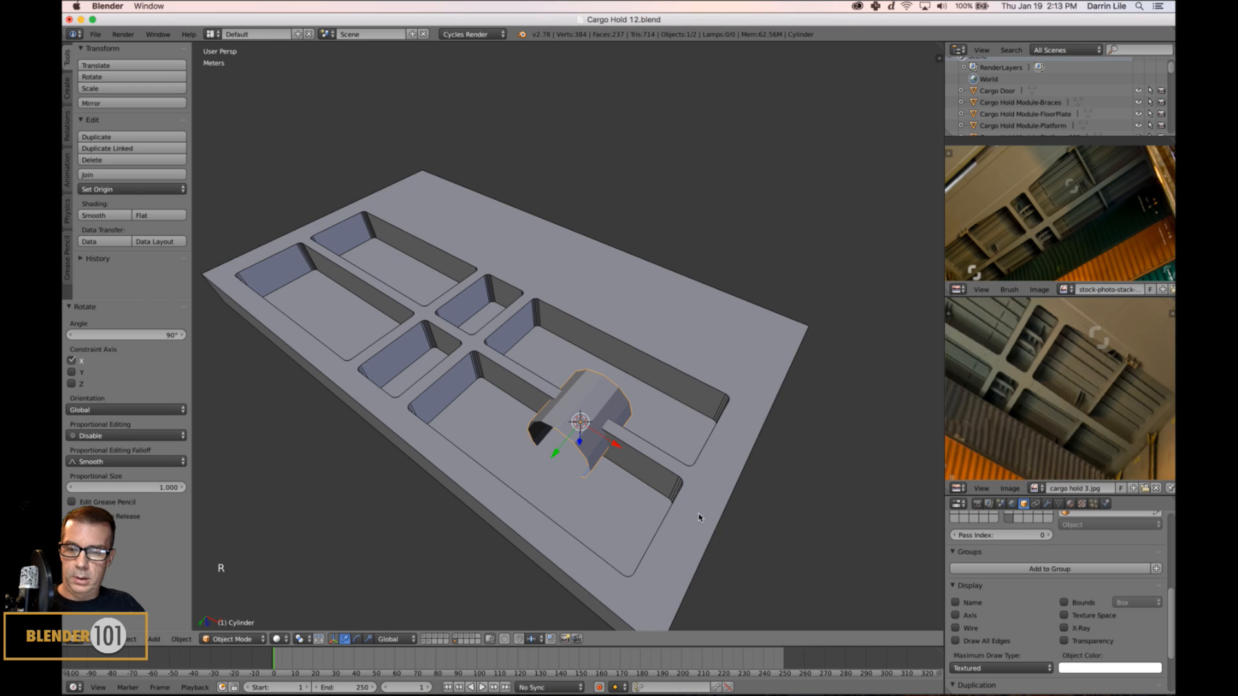
key(s)
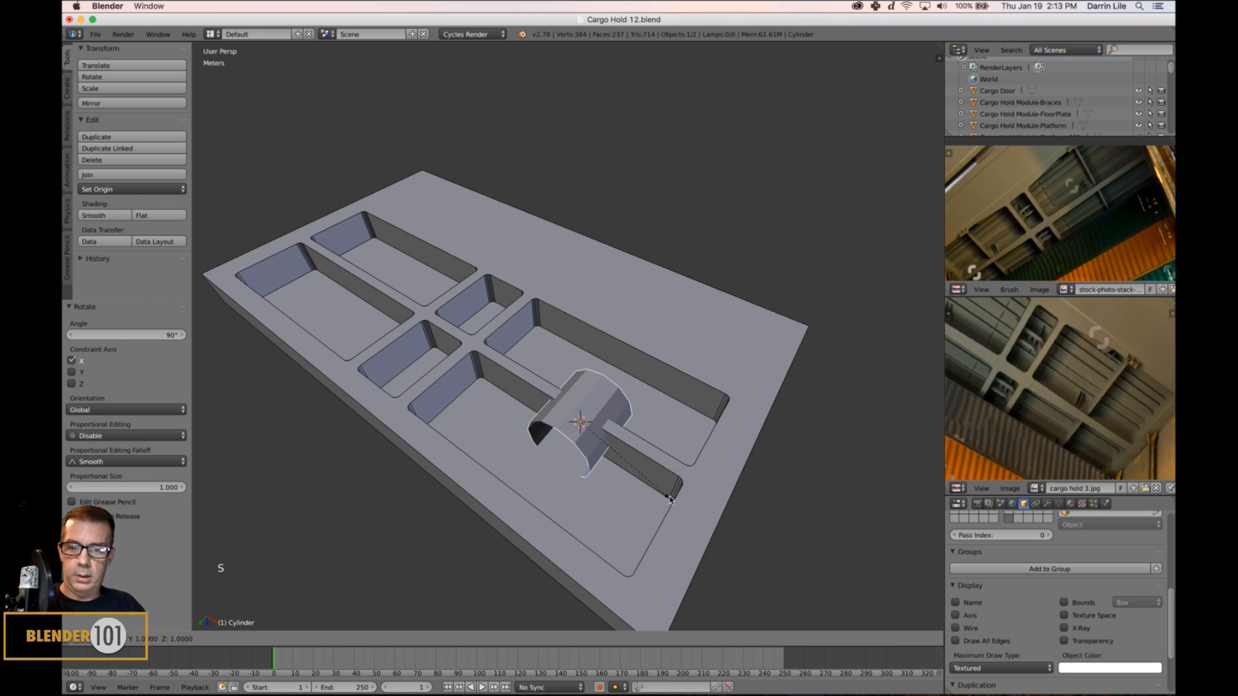
key(y)
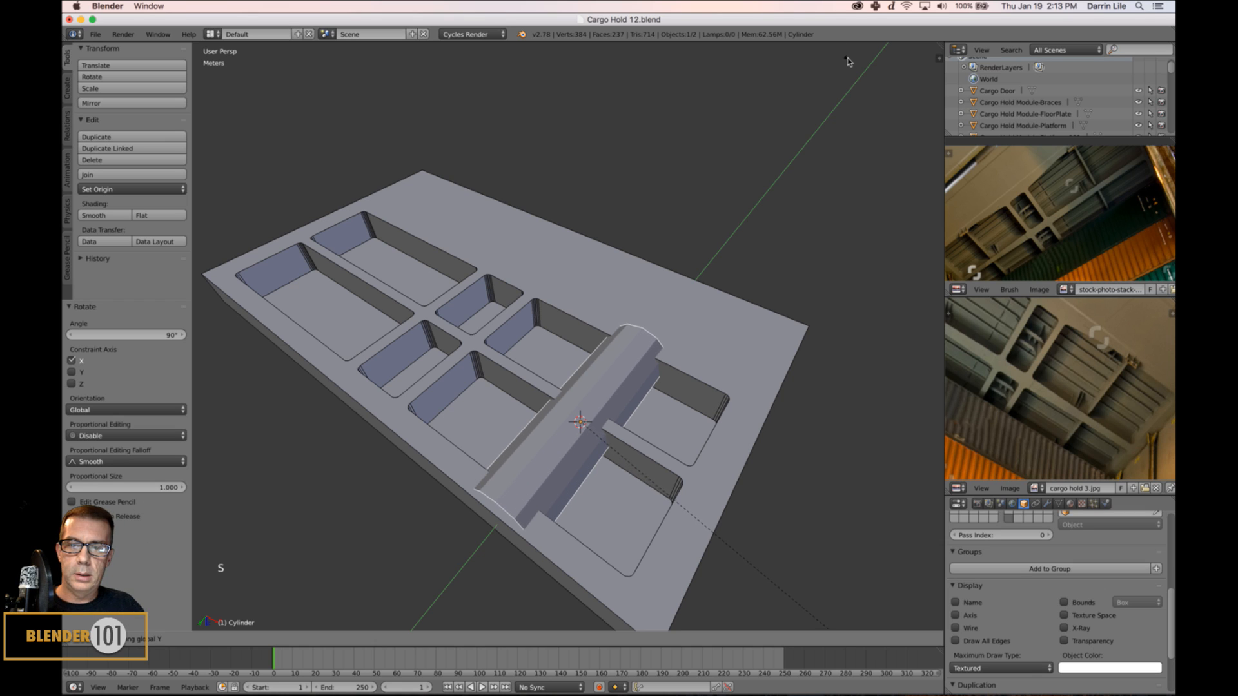
click(829, 51)
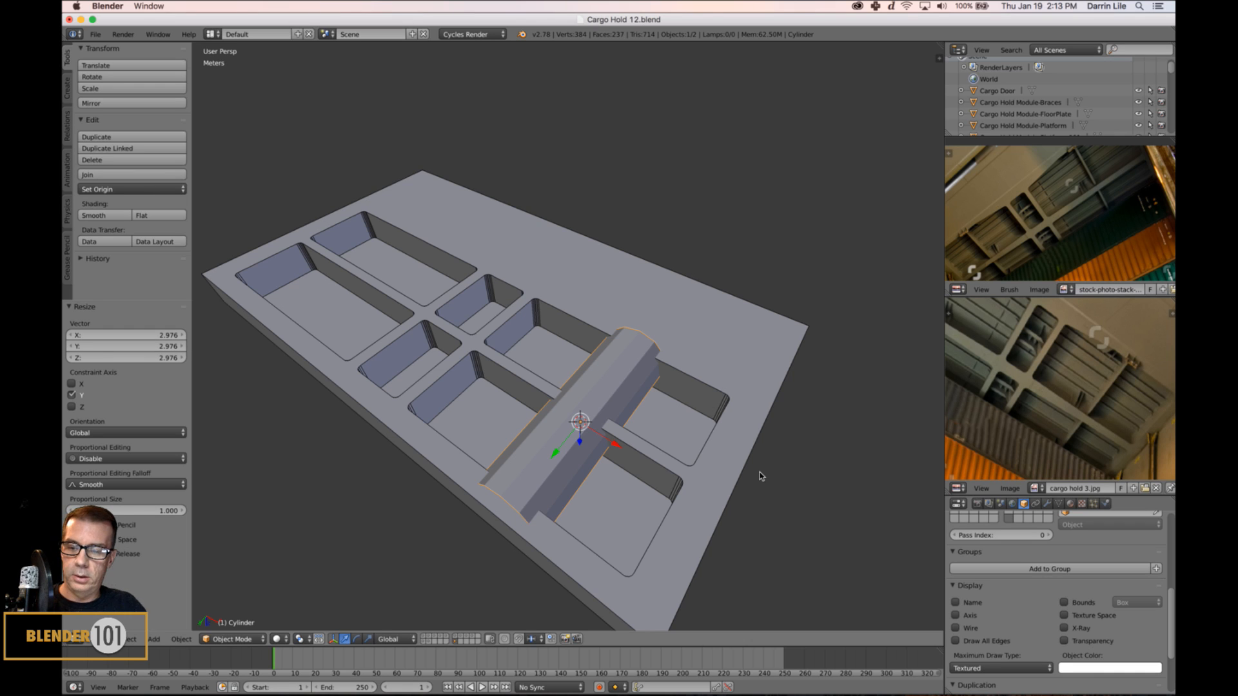
Thin the cylinder into a pipe by scaling it to about 0.049 on X and Z, excluding Y.
key(s)
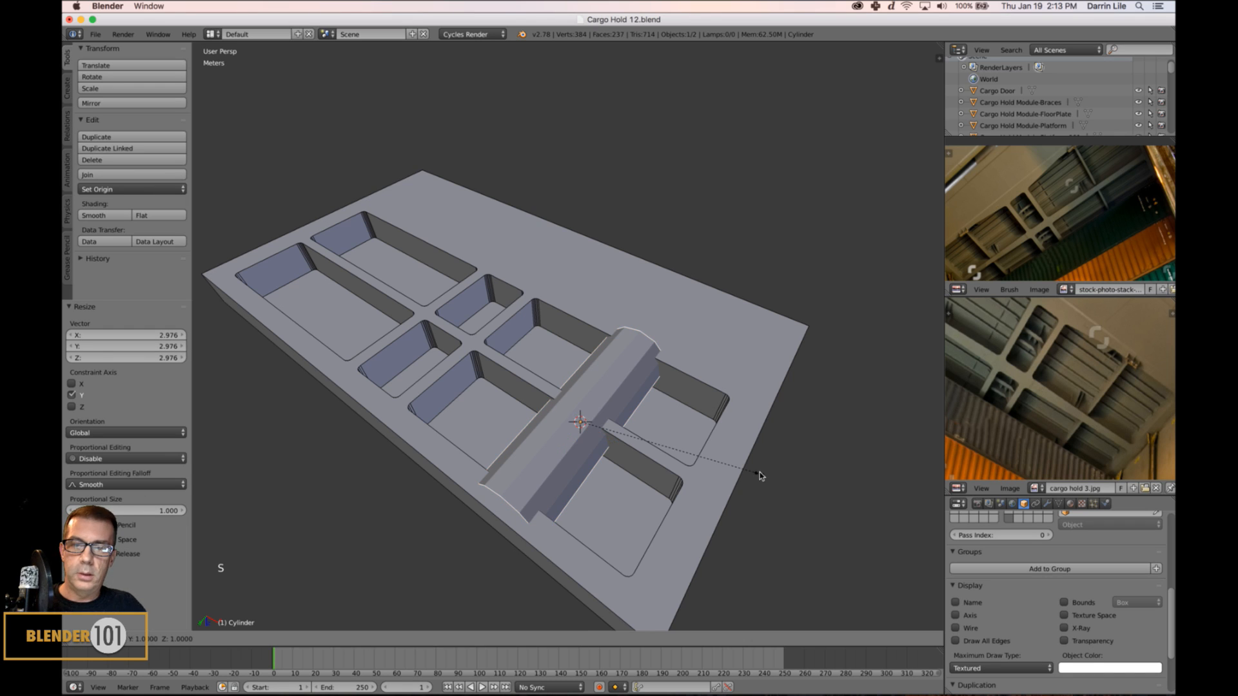
key(shift+y)
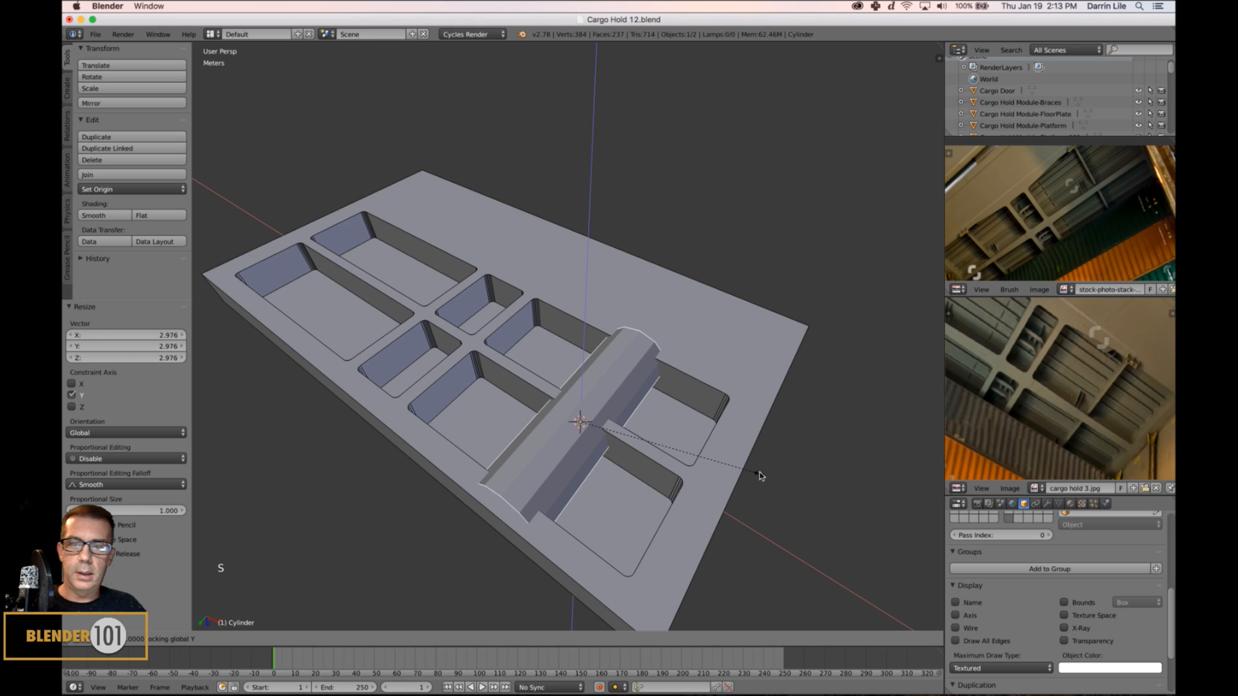
click(584, 431)
middle_drag(584, 430, 633, 472)
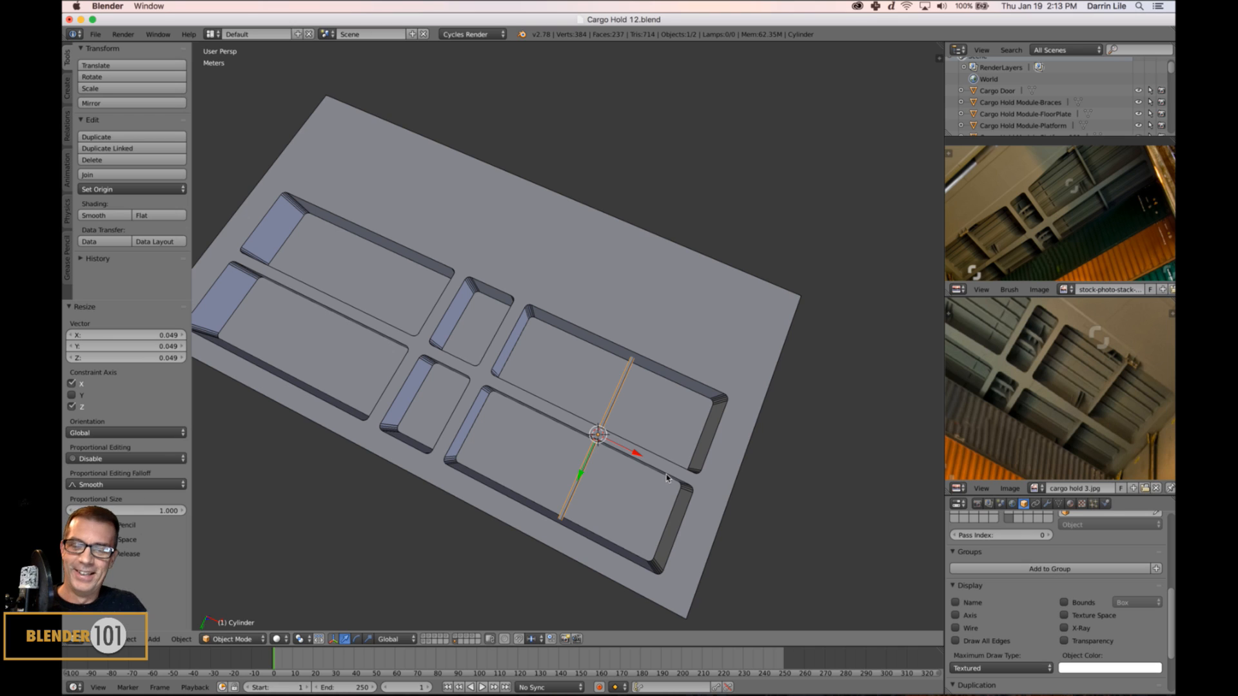
Rotate the thin pipe 90 degrees about the Z axis to align it with the bays' length.
key(r)
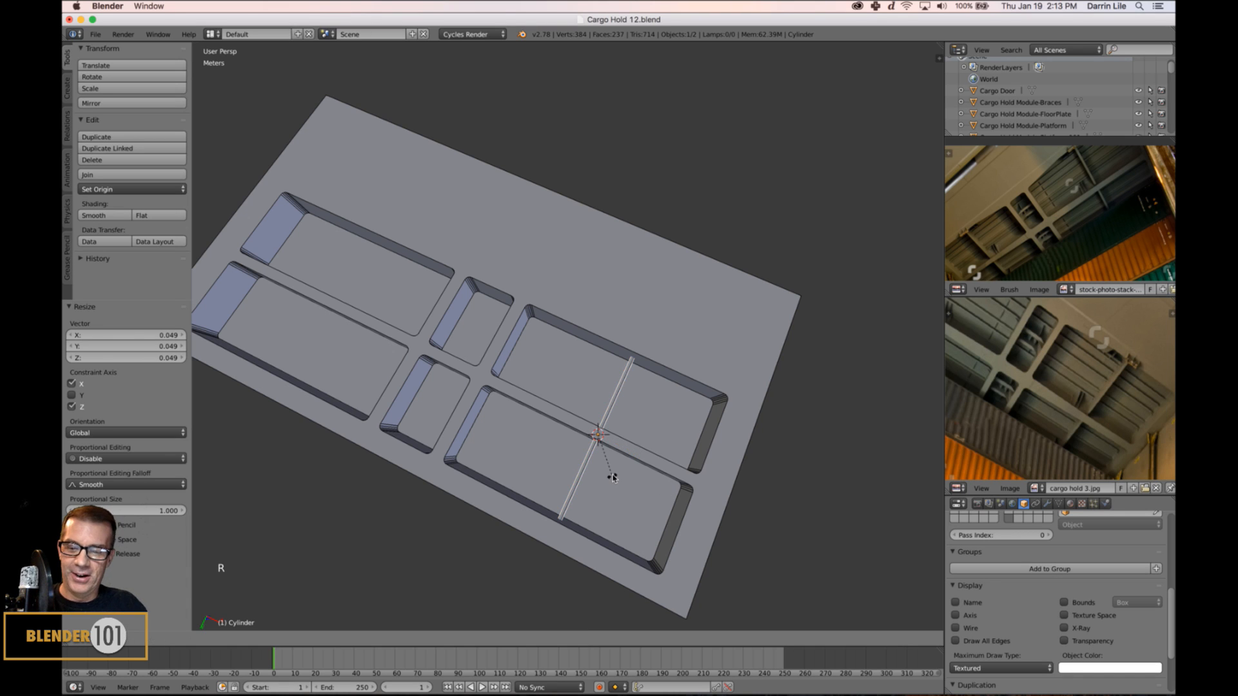
key(z)
key(9)
key(0)
key(Return)
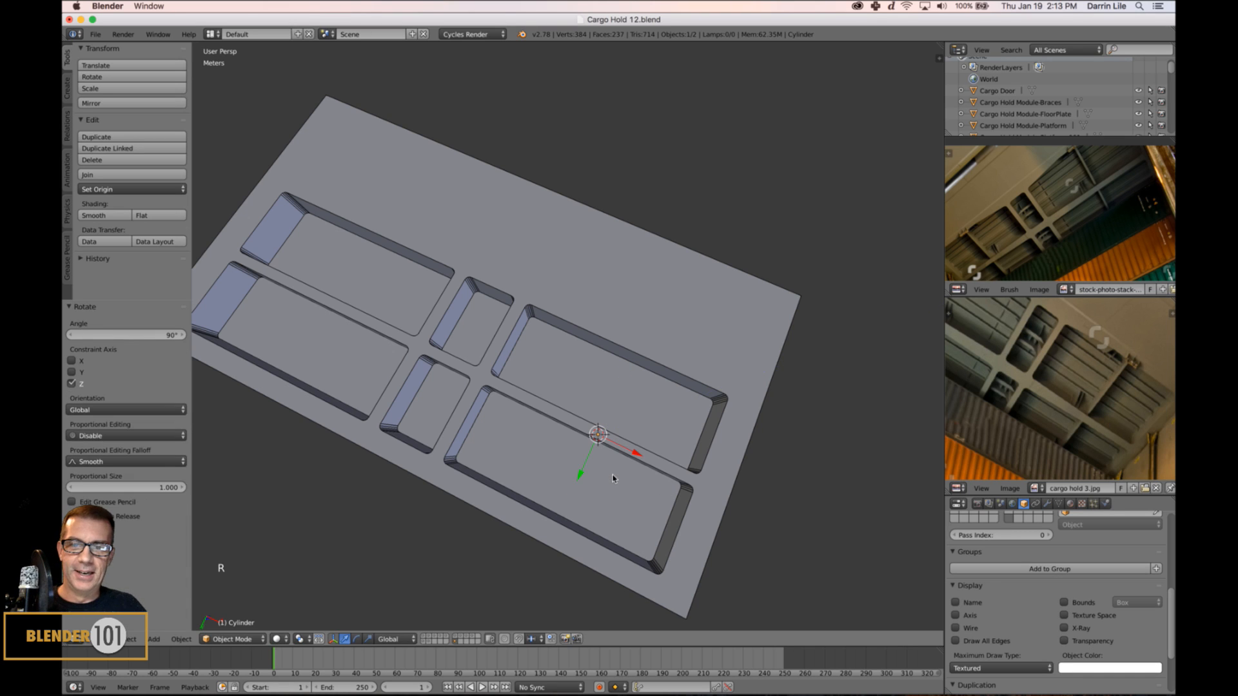
Move the pipe into the large bay beside the central beam, shifting it about -35.2 cm along X, and lengthen it along X by about 1.141.
drag(581, 475, 572, 521)
middle_drag(573, 520, 642, 483)
mouse_move(642, 484)
mouse_down()
mouse_move(630, 478)
mouse_move(642, 478)
mouse_up()
key(s)
key(x)
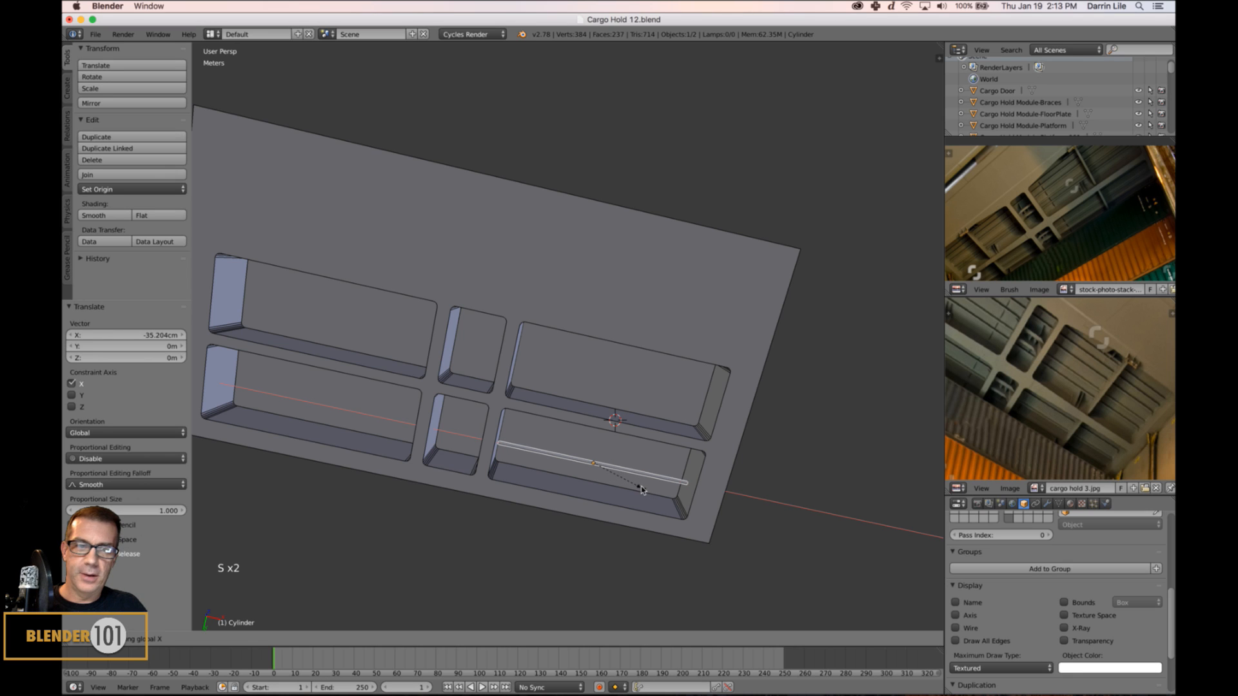
click(644, 486)
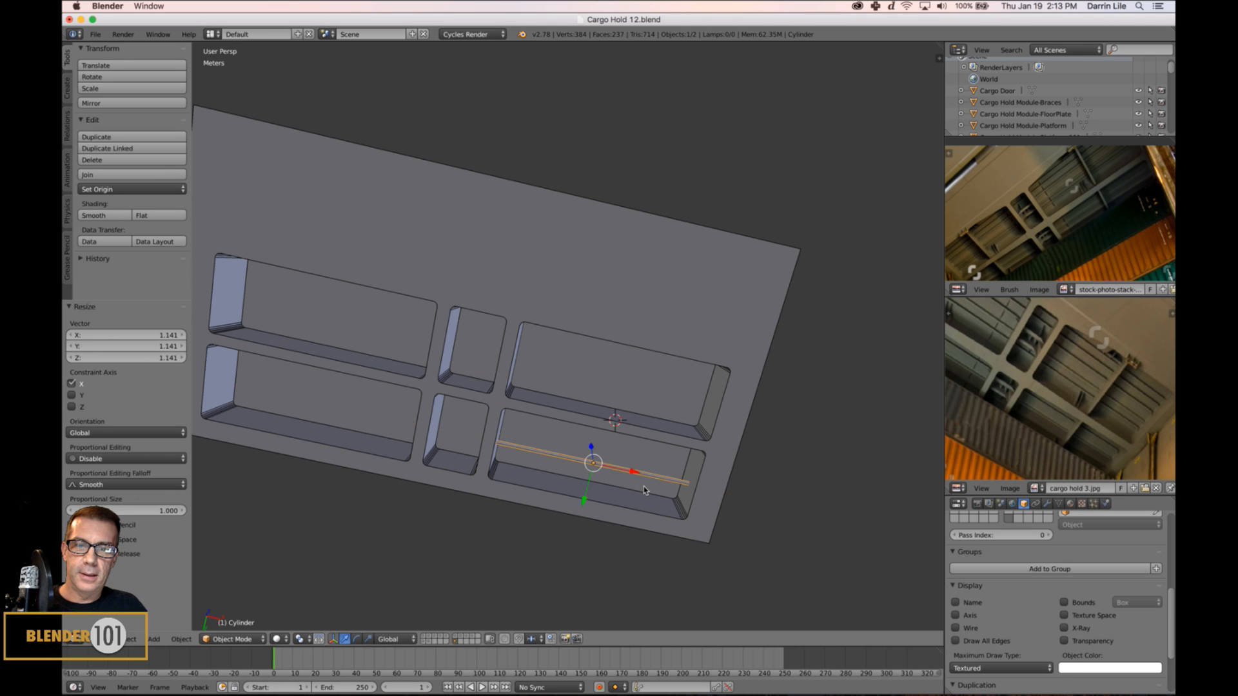
Shade the pipe smooth and move it about 70.4 cm along Y beside the bay's outer long wall.
middle_drag(643, 486, 680, 495)
key(KP_Decimal)
scroll(690, 428, down, 4)
middle_drag(691, 428, 636, 517)
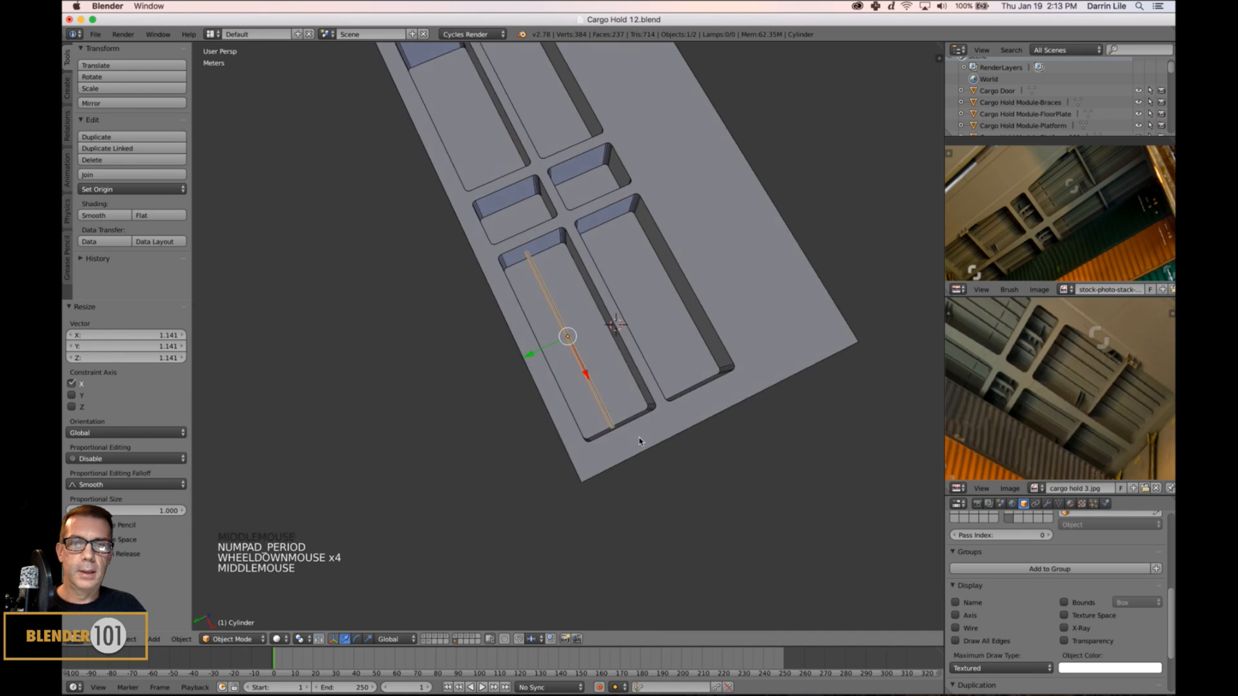
scroll(638, 416, up, 3)
scroll(629, 416, up, 2)
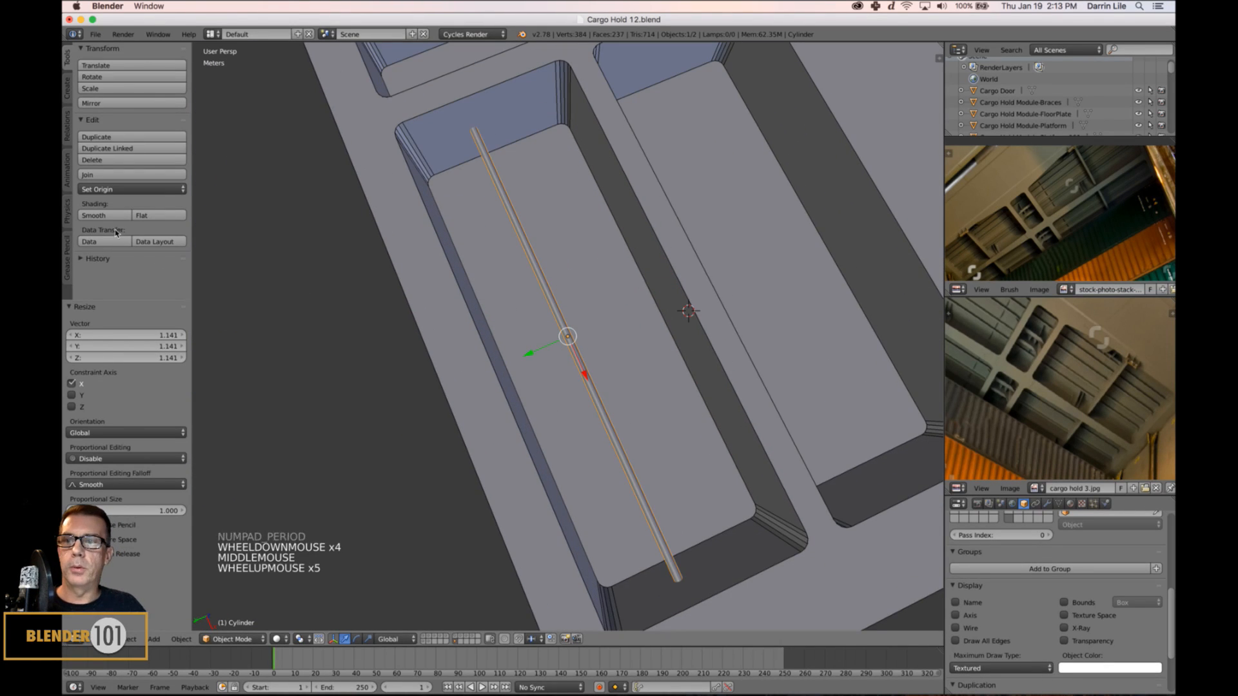
click(98, 217)
drag(529, 359, 484, 384)
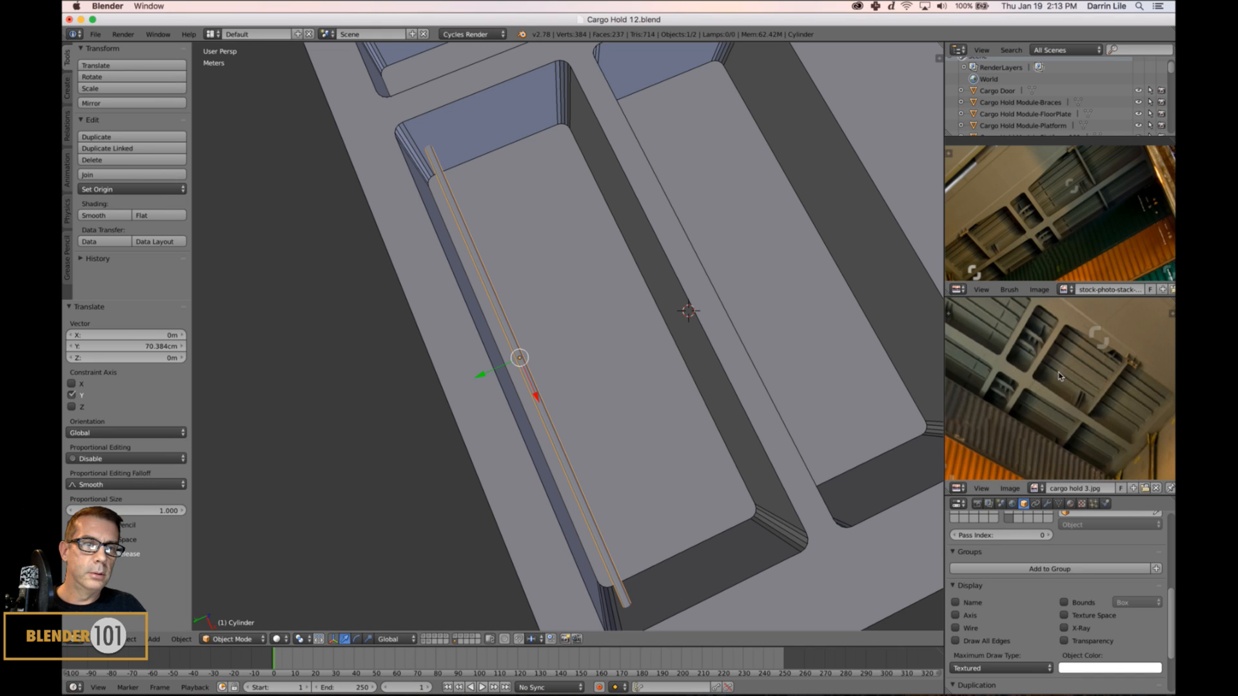
Check the pipe spacing in the reference photo and duplicate the pipe about -40.3 cm along Y.
scroll(989, 369, up, 2)
middle_drag(989, 369, 1096, 476)
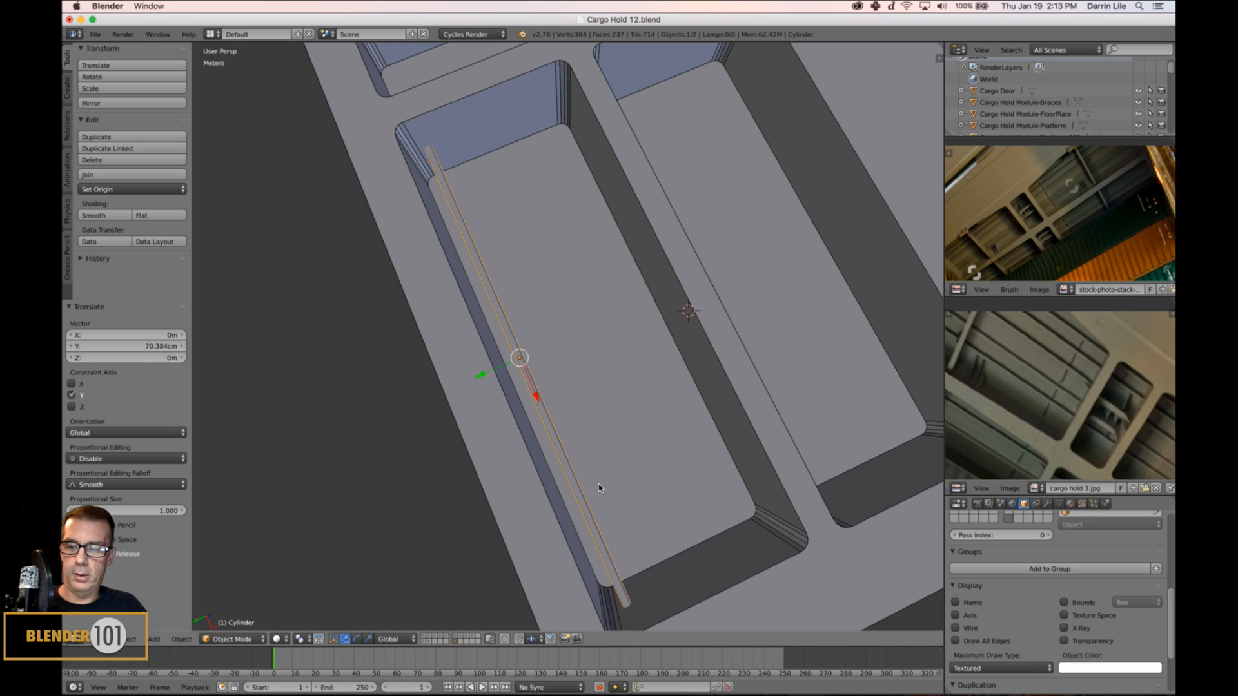
key(shift+d)
key(y)
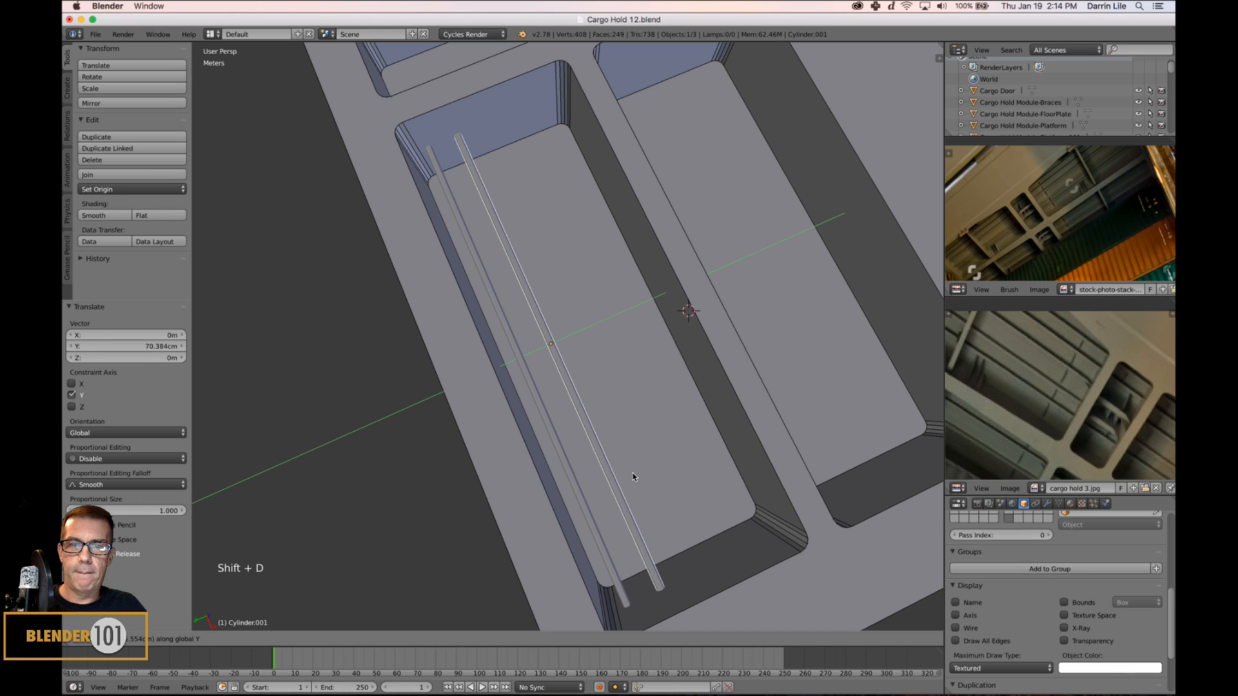
click(630, 477)
Duplicate the second pipe and move the copy about -61.4 cm along Y toward the bay's middle.
key(shift+d)
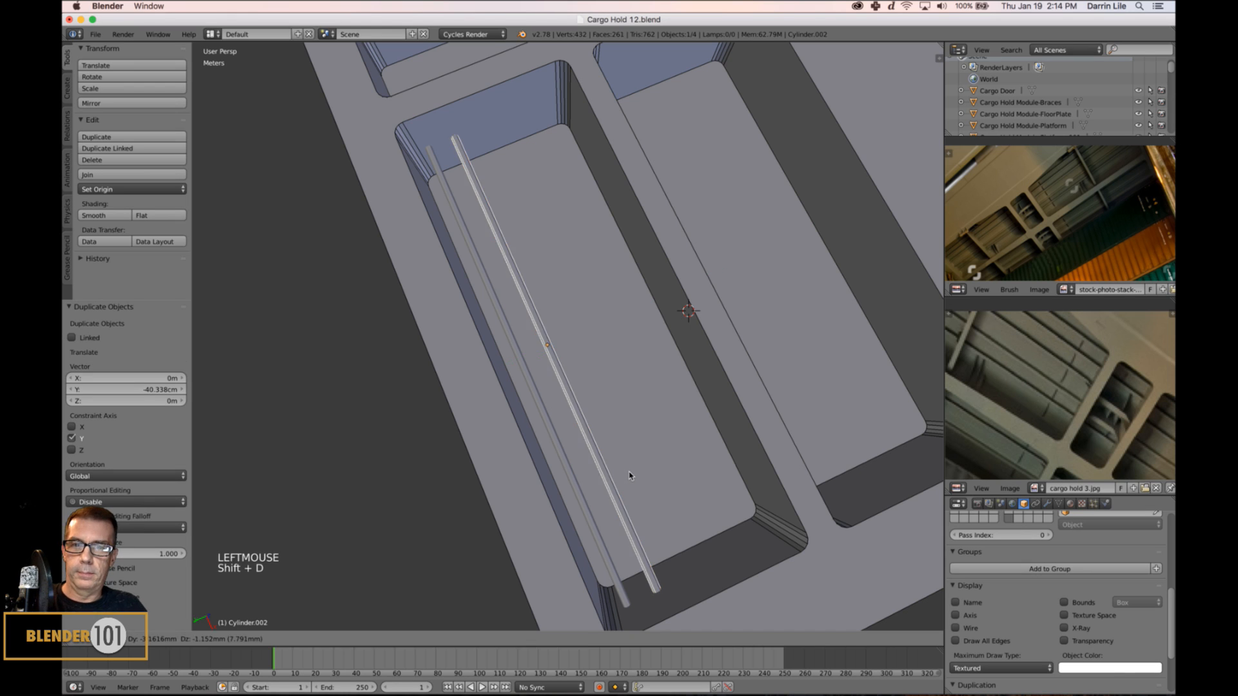
right_click(662, 462)
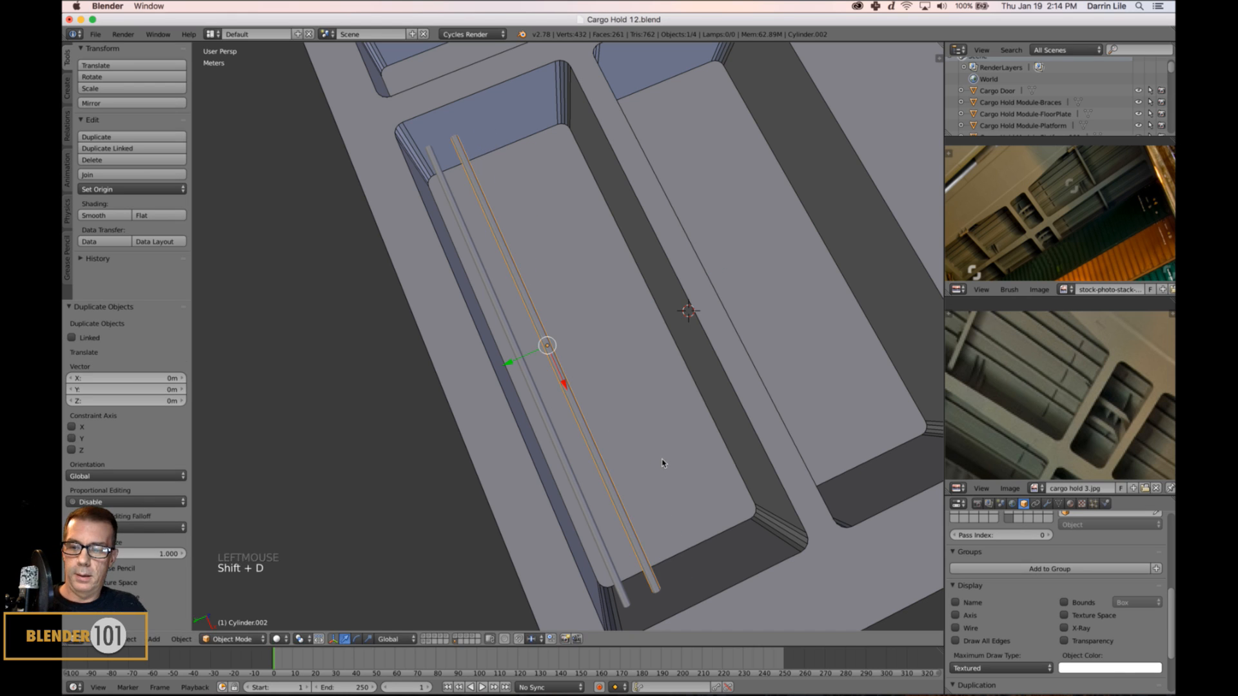
key(y)
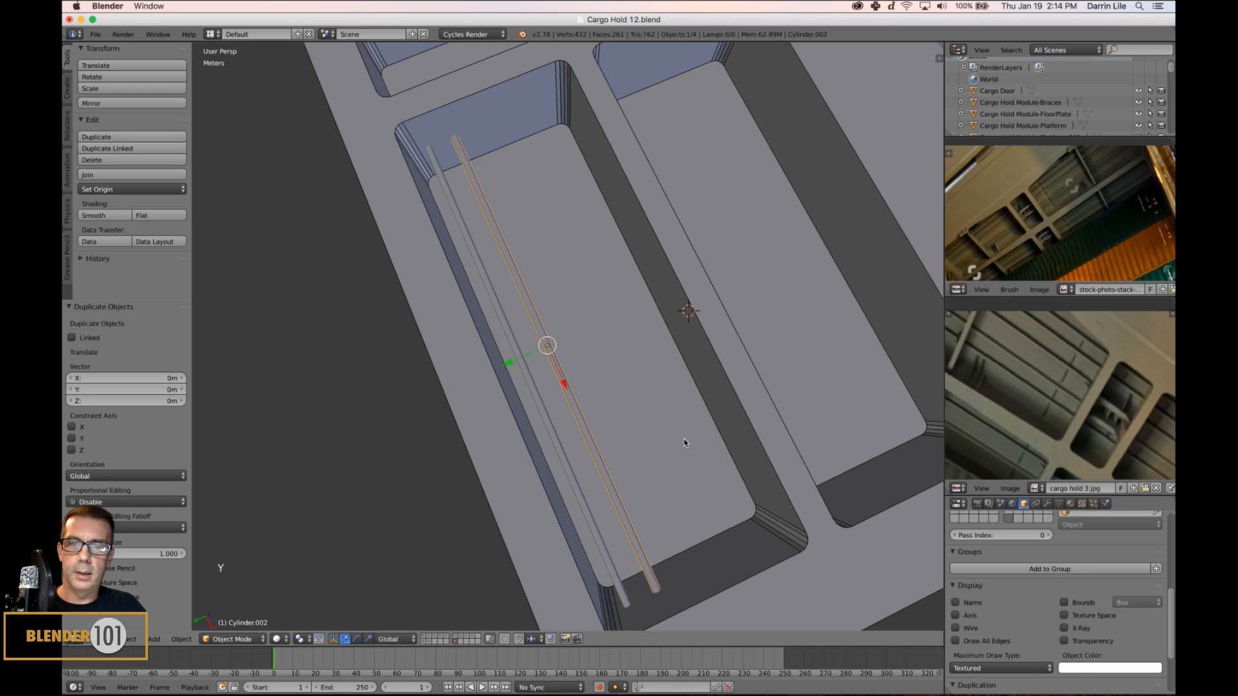
drag(516, 360, 556, 357)
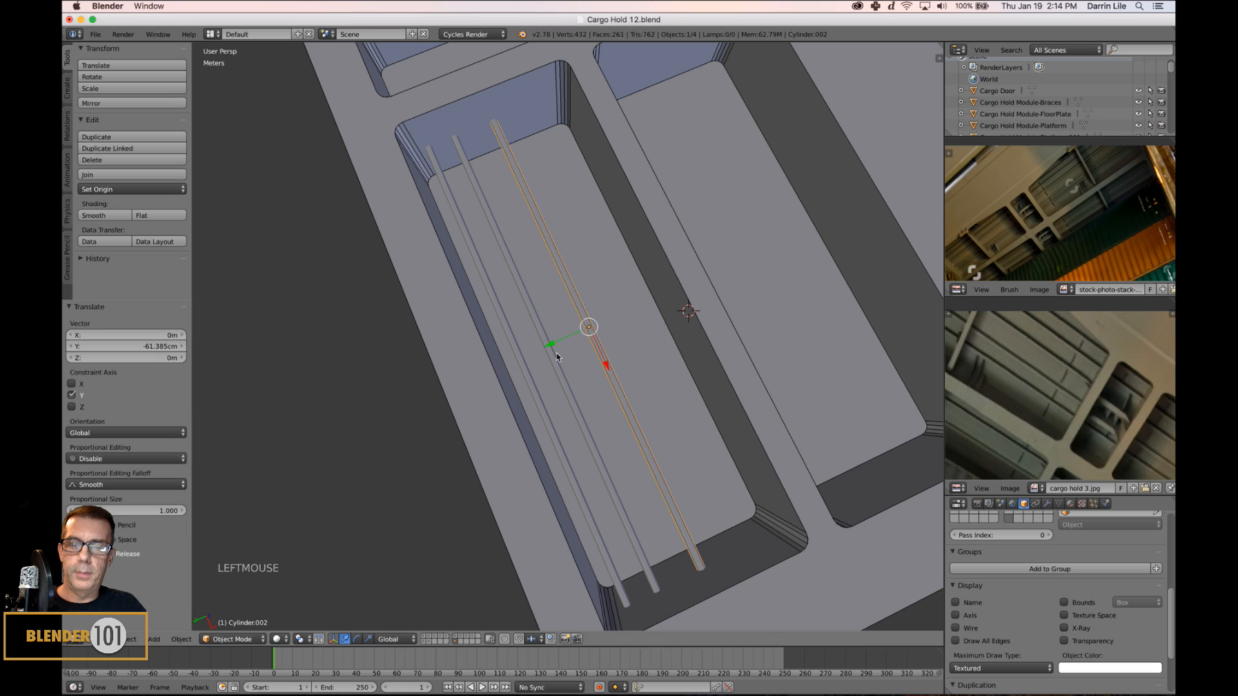
Duplicate the pipe twice toward the central beam, offsetting the copies about -33.6 cm and -38.2 cm along Y.
key(shift+d)
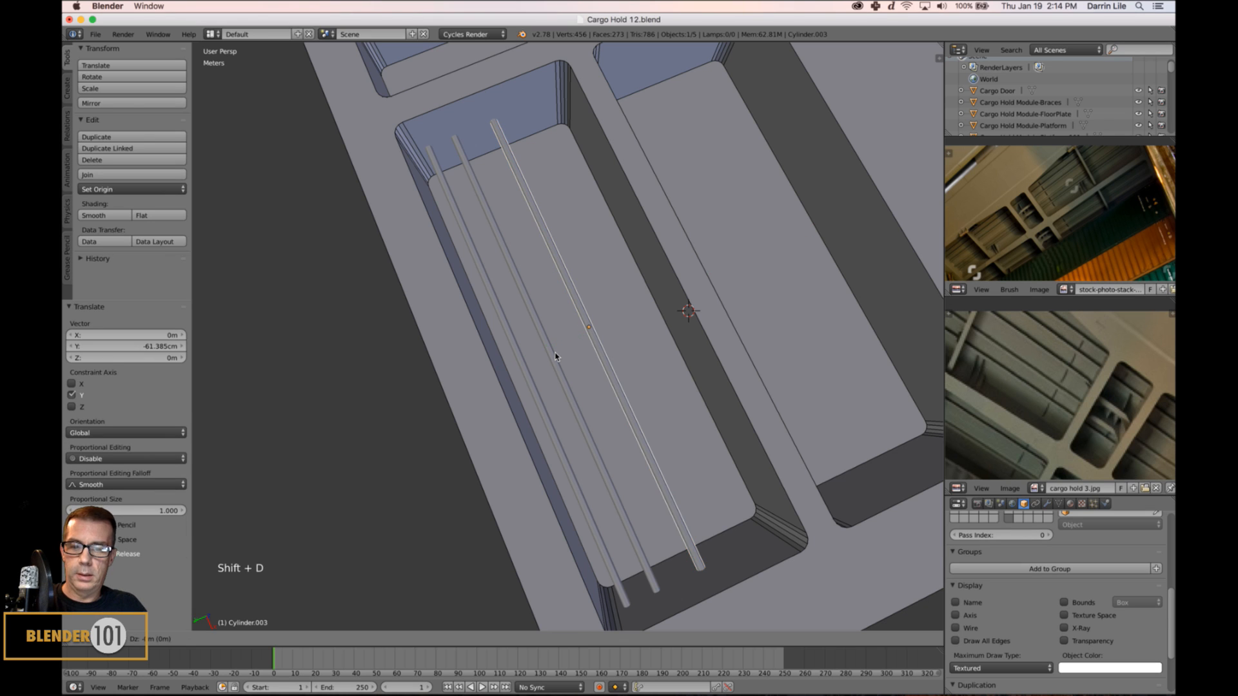
click(580, 352)
key(shift+d)
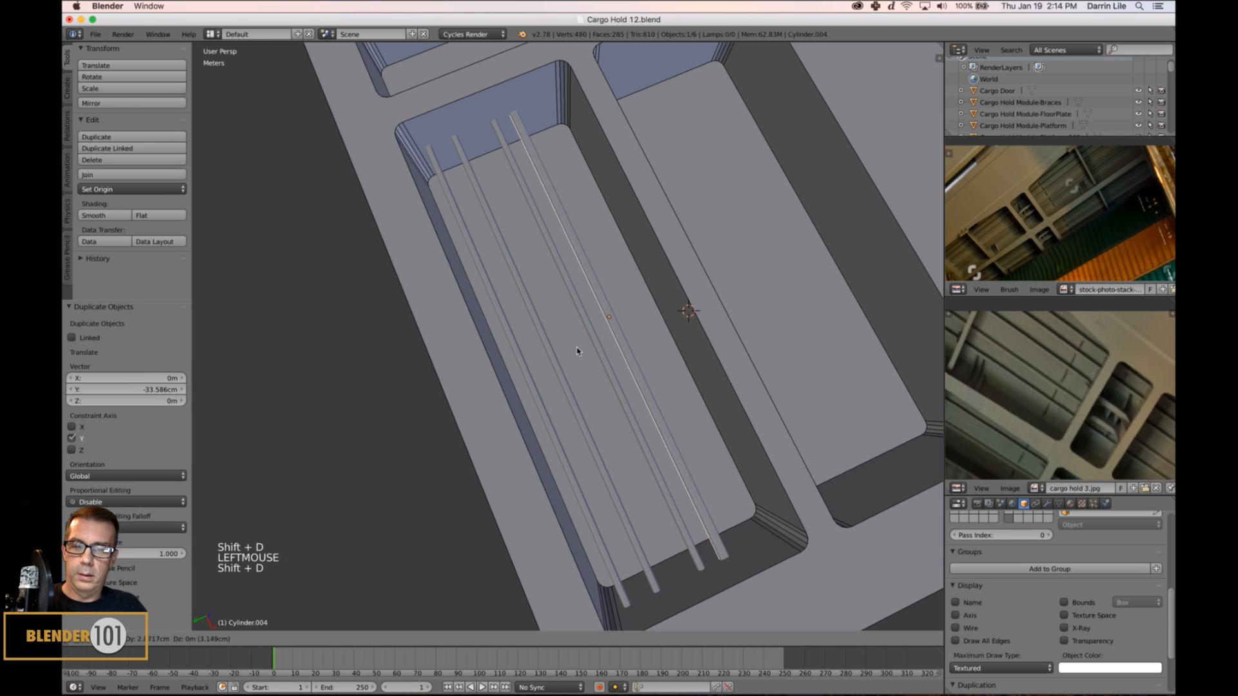
click(605, 340)
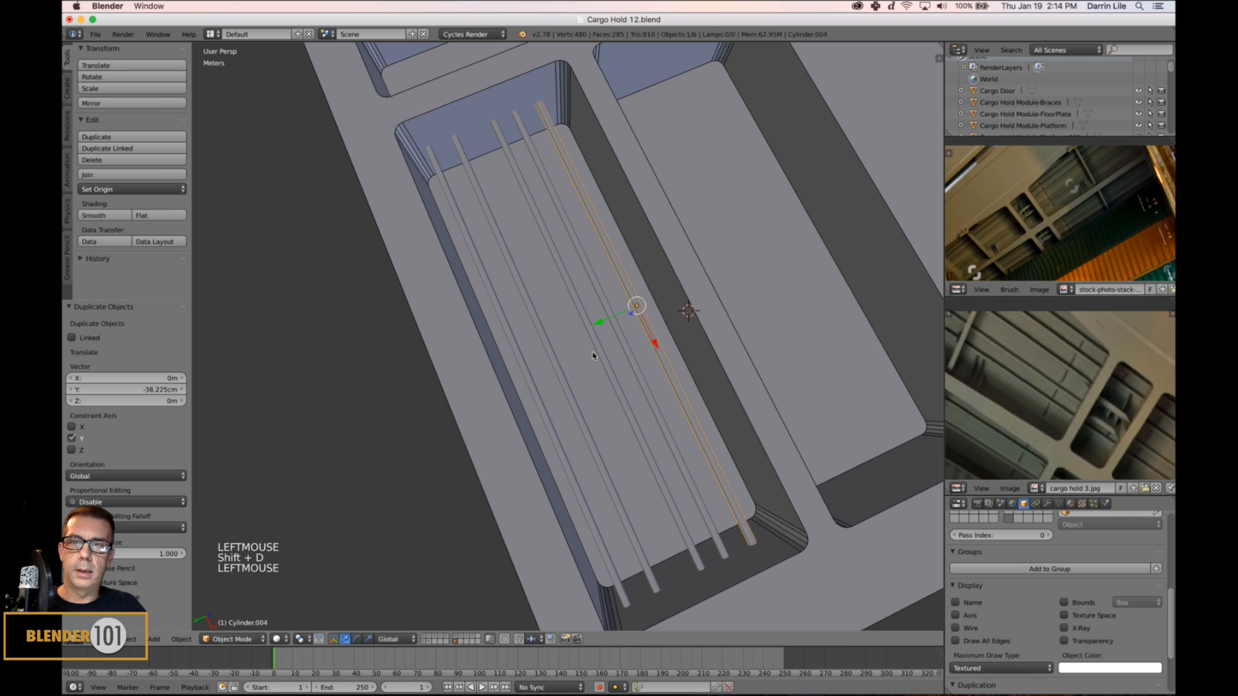
Select all five pipes in the bay and duplicate them along Y into the neighbouring large bay across the beam.
shift+right_click(633, 371)
shift+right_click(603, 399)
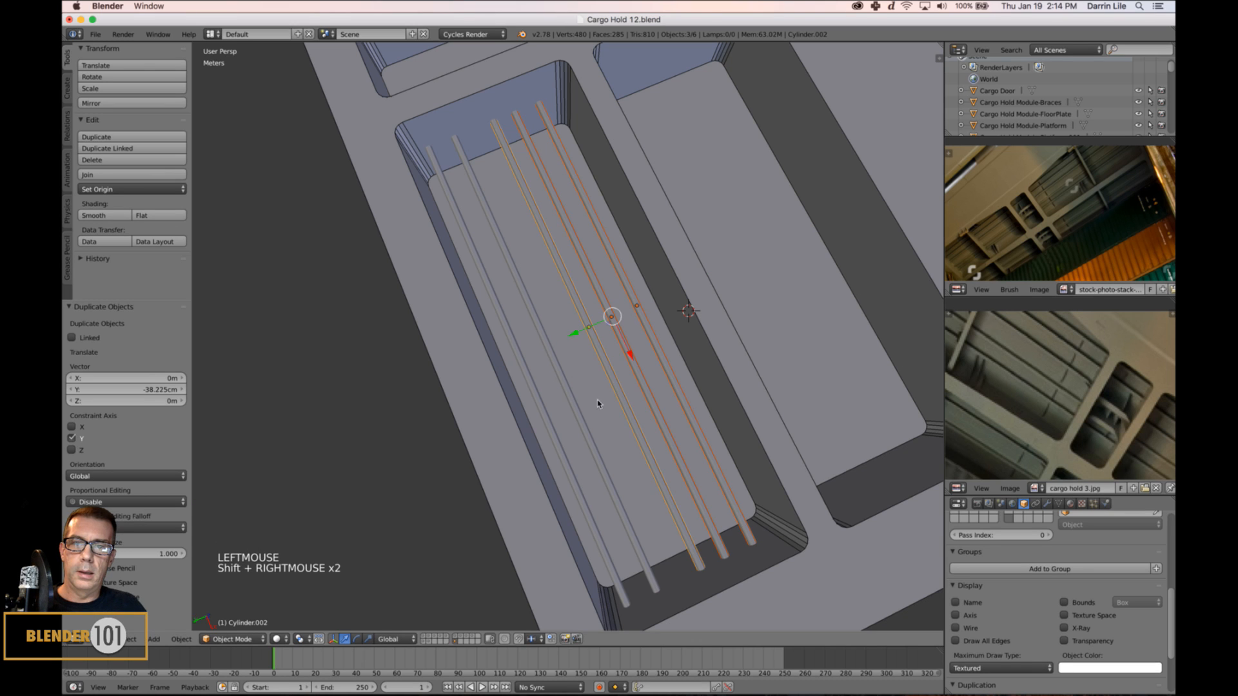
shift+right_click(580, 424)
shift+right_click(559, 445)
middle_drag(642, 491, 632, 471)
key(shift+d)
key(y)
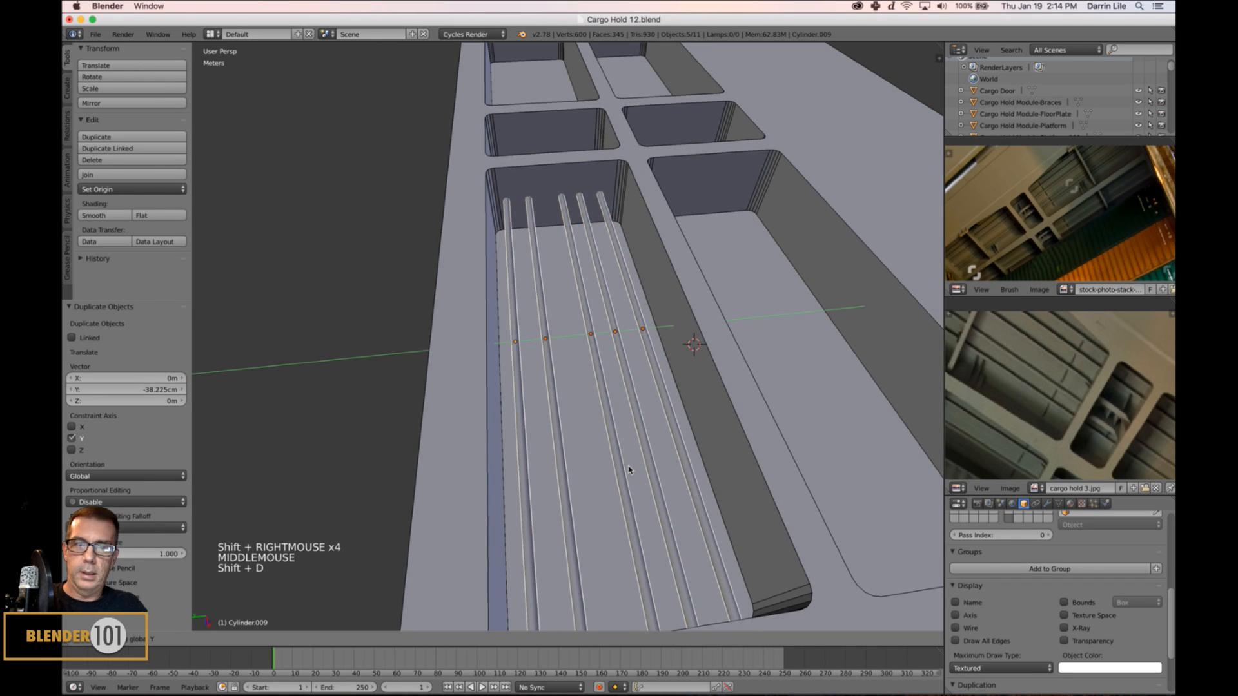
click(830, 425)
scroll(592, 461, down, 3)
middle_drag(592, 461, 630, 434)
key(a)
scroll(594, 458, down, 1)
Move the middle pipe of the closely spaced group of three in both bays about -5.2 cm along Y.
right_click(605, 419)
scroll(580, 432, down, 1)
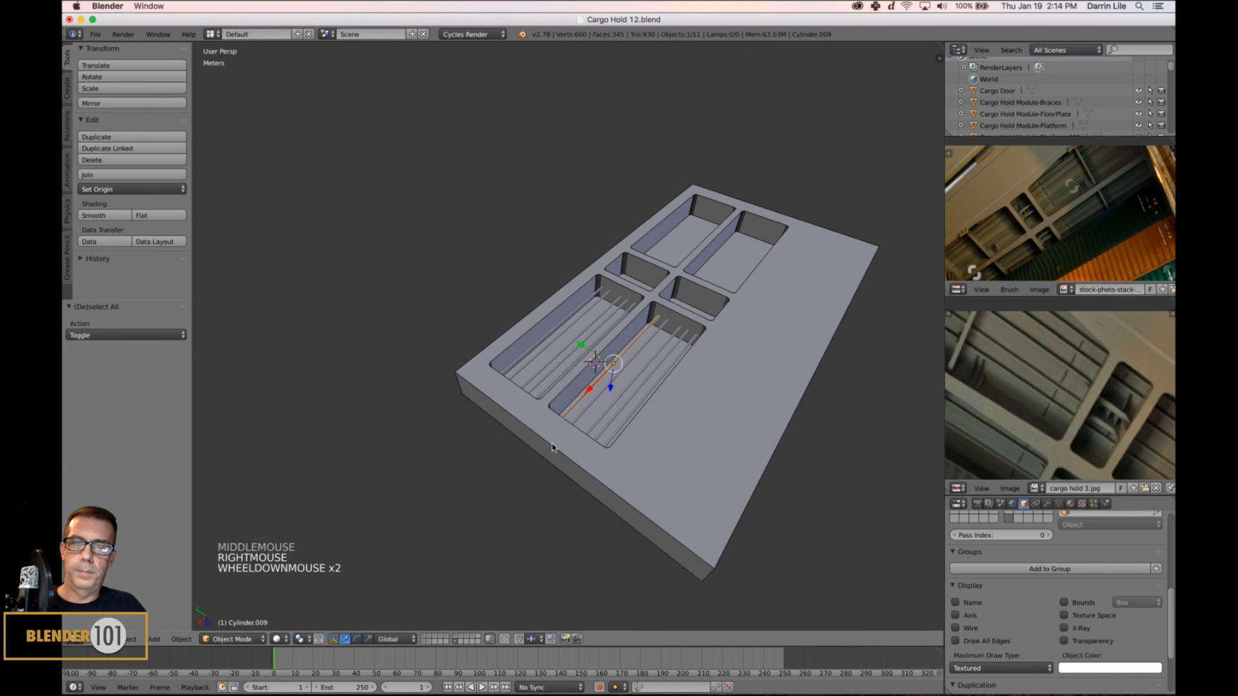
middle_drag(552, 445, 618, 467)
scroll(538, 397, up, 4)
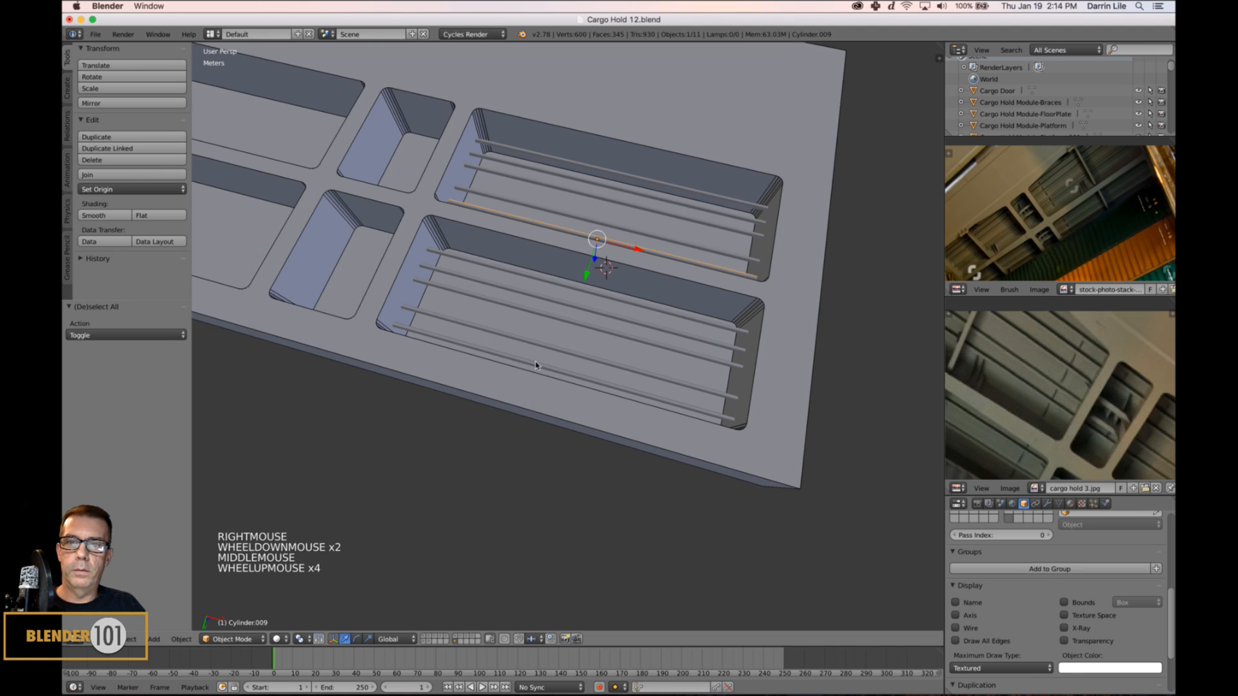
right_click(537, 366)
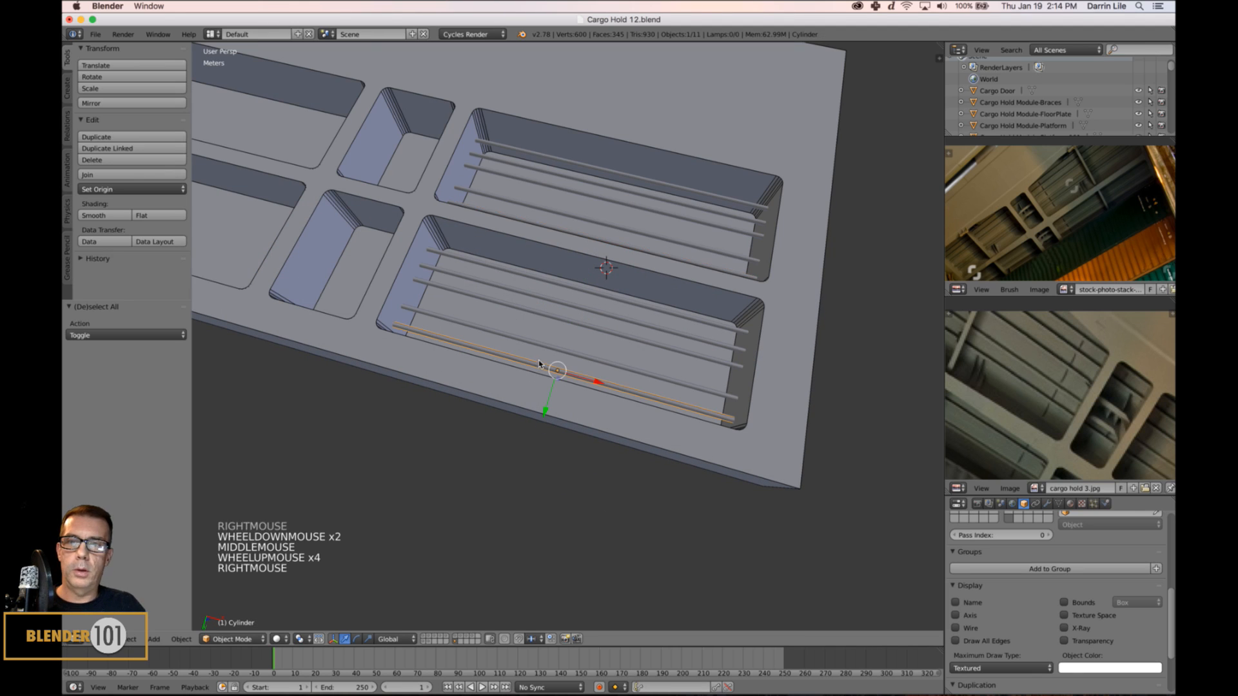
shift+right_click(585, 355)
shift+right_click(596, 330)
shift+right_click(605, 316)
right_click(602, 316)
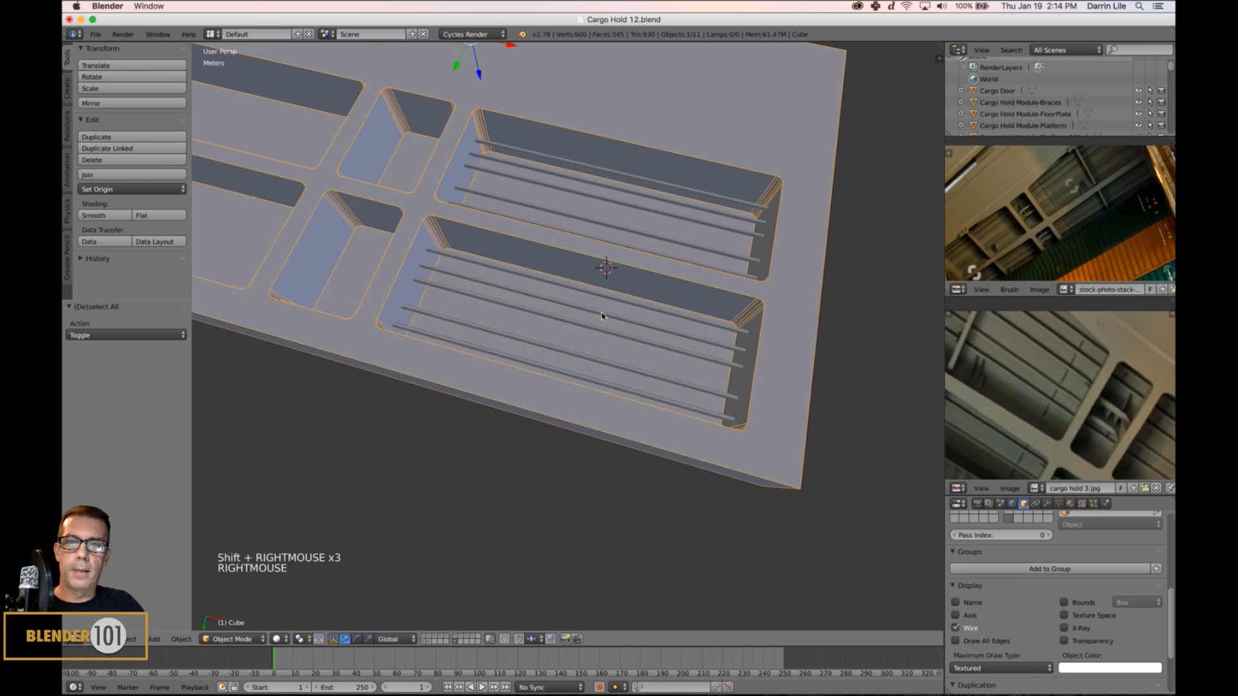
right_click(600, 314)
shift+right_click(638, 193)
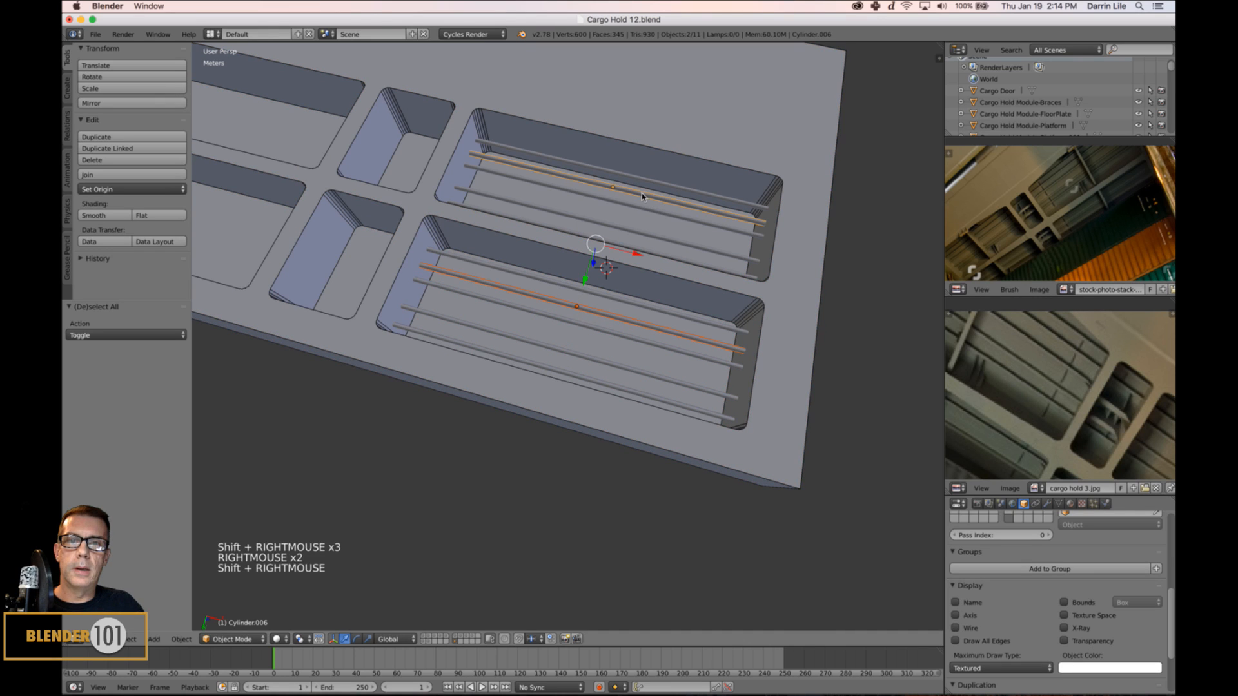
drag(584, 282, 584, 274)
Select all ten pipes and, in a wireframe orthographic bottom view, duplicate them -9.19 m along X into the two opposite large bays.
right_click(558, 366)
right_click(557, 367)
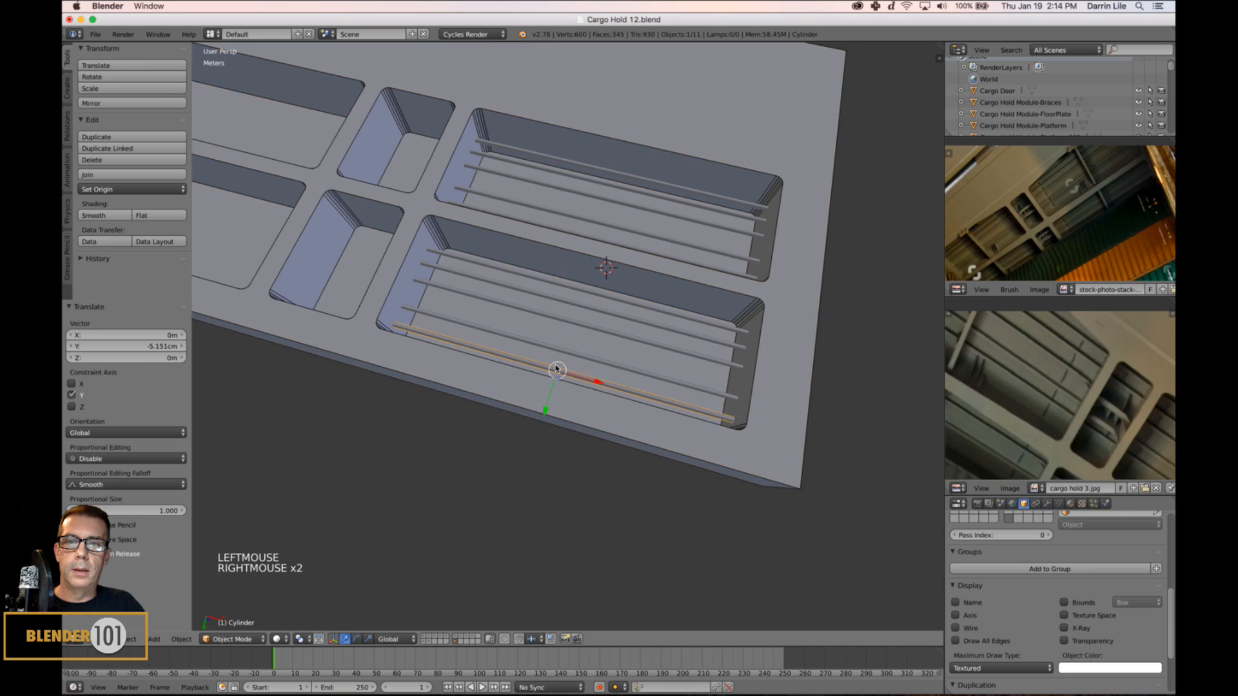
shift+right_click(572, 352)
shift+right_click(589, 328)
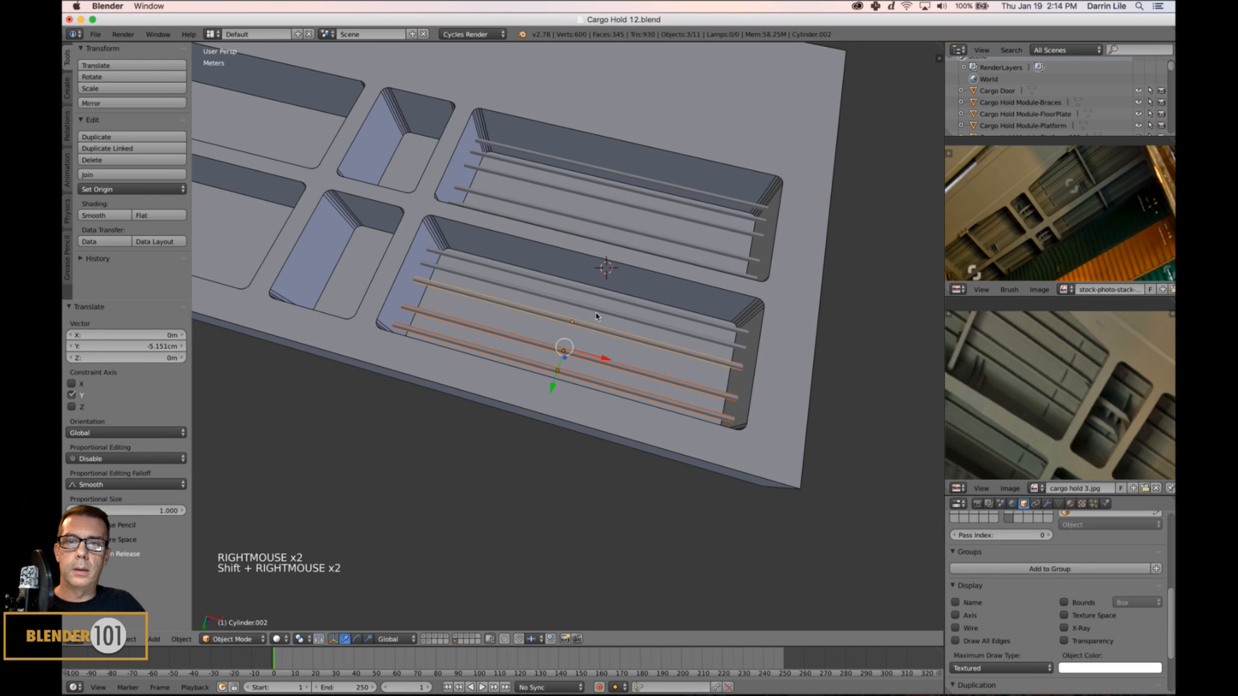
shift+right_click(597, 312)
shift+right_click(603, 298)
middle_drag(603, 298, 733, 335)
shift+right_click(710, 358)
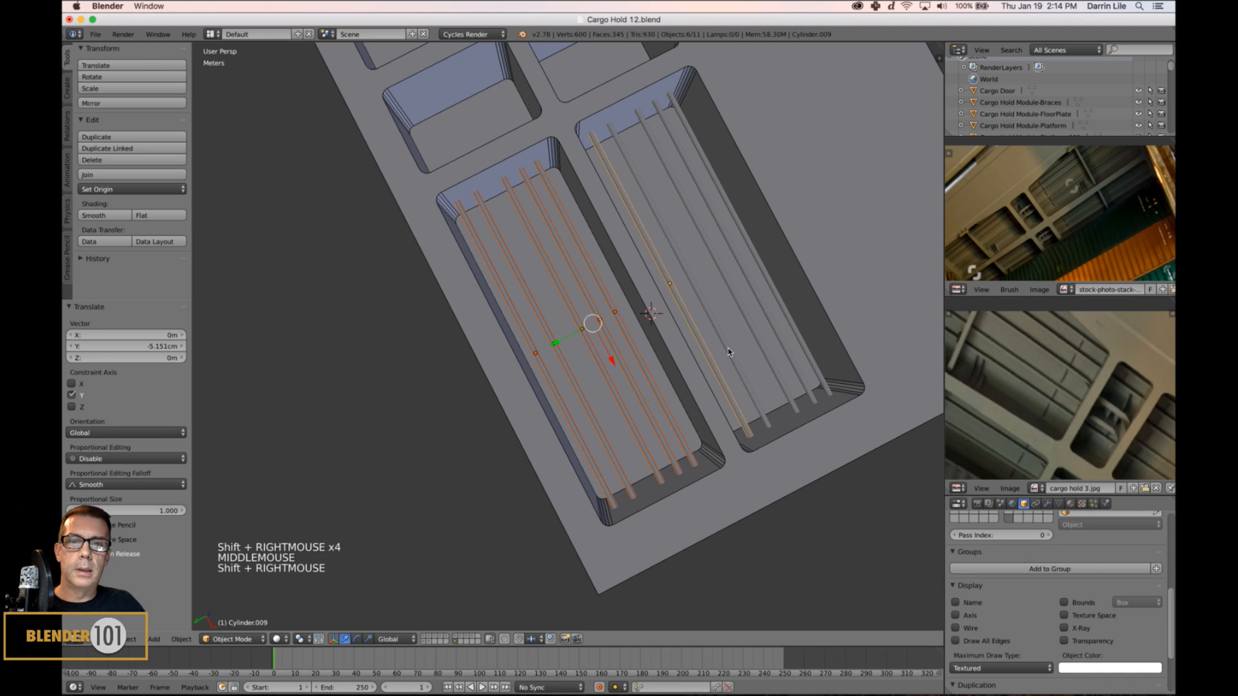
shift+right_click(731, 349)
shift+right_click(759, 340)
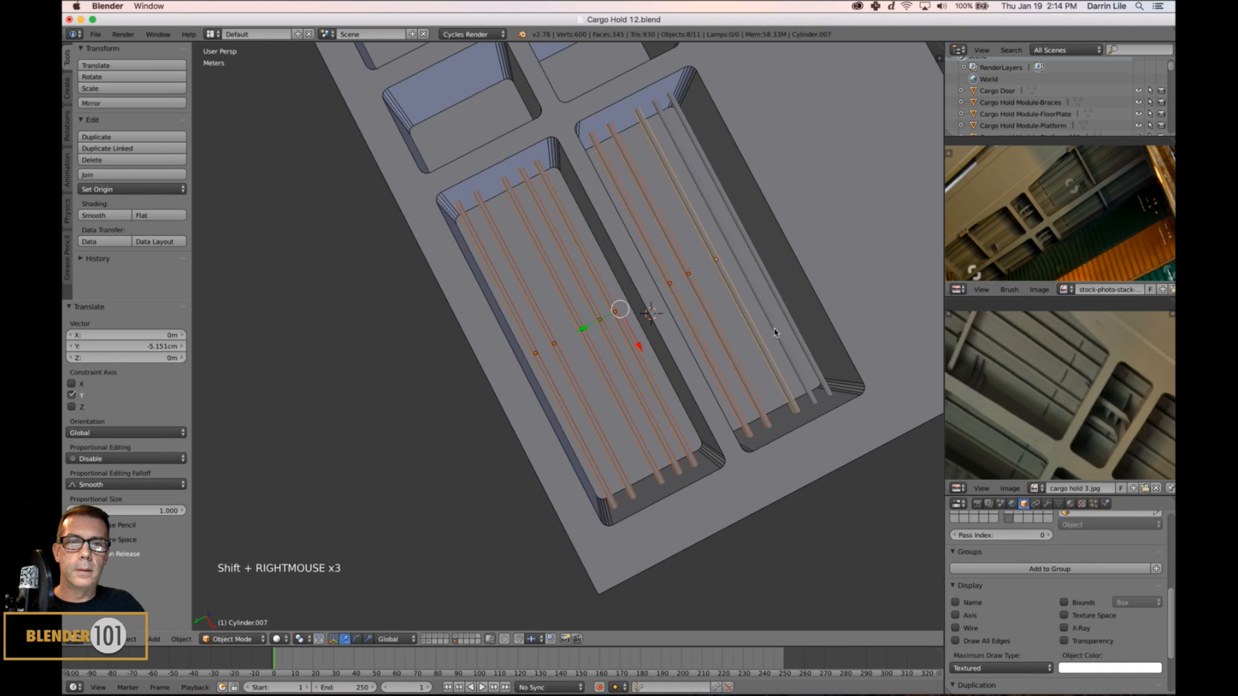
shift+right_click(786, 329)
shift+right_click(793, 325)
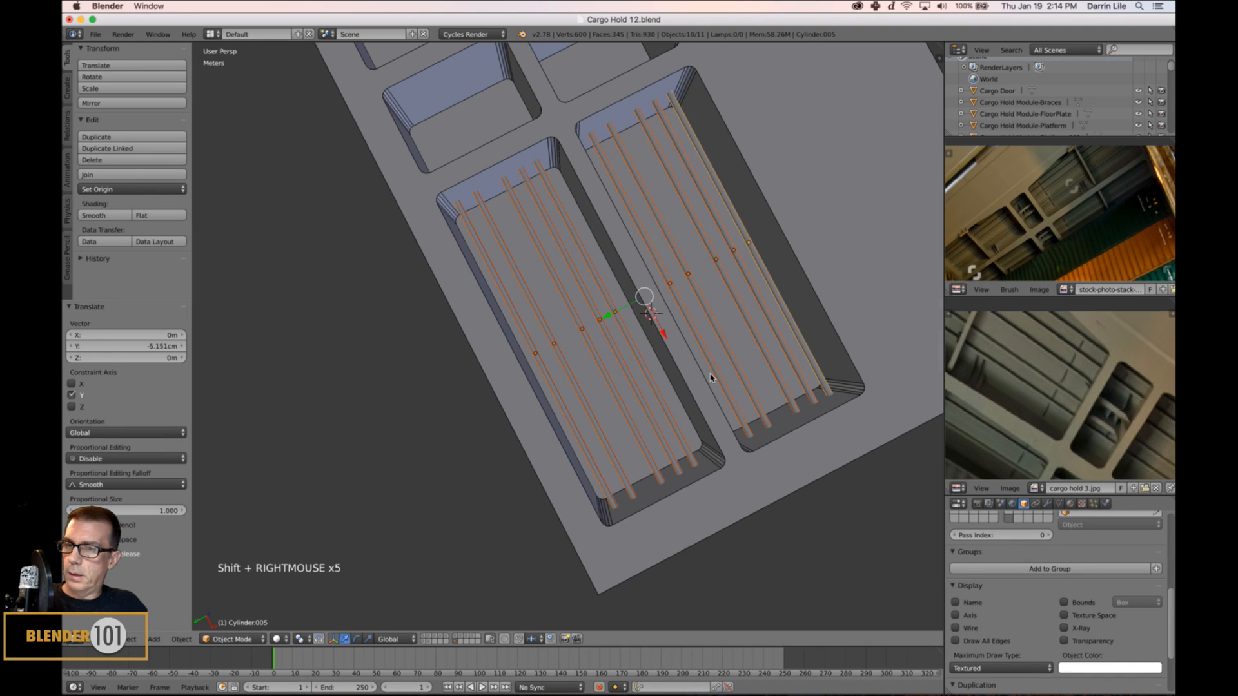
key(KP_7)
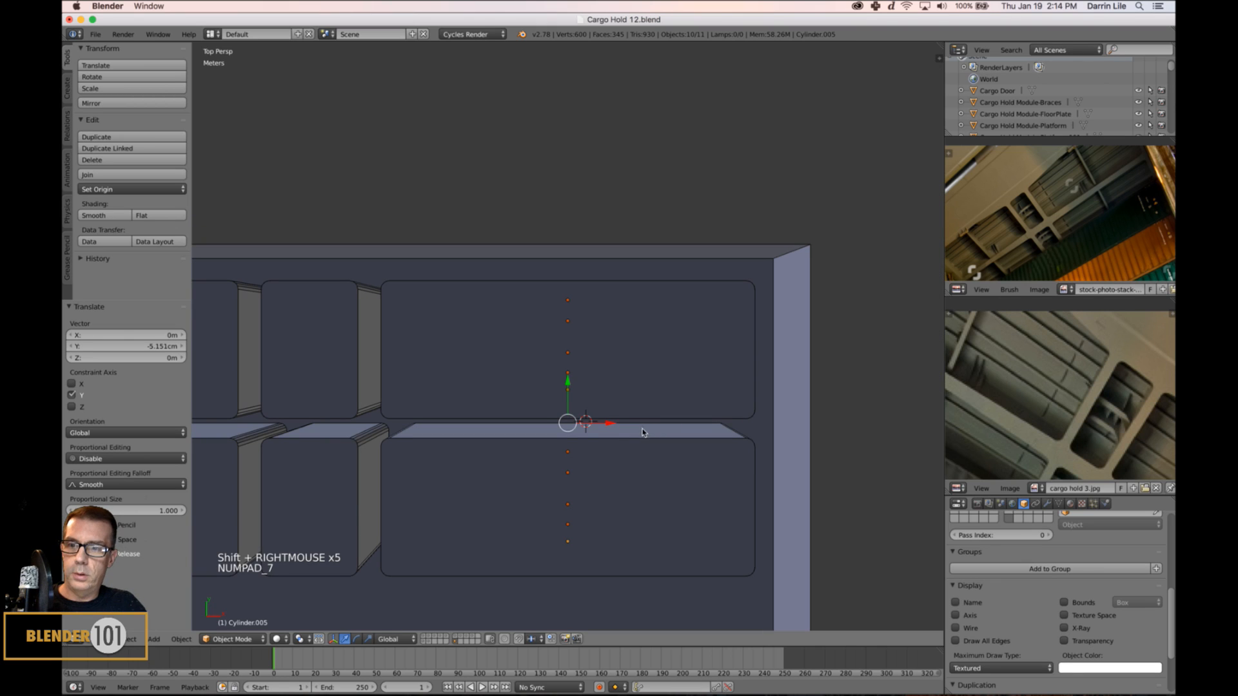
scroll(576, 447, down, 2)
shift+middle_drag(547, 462, 653, 399)
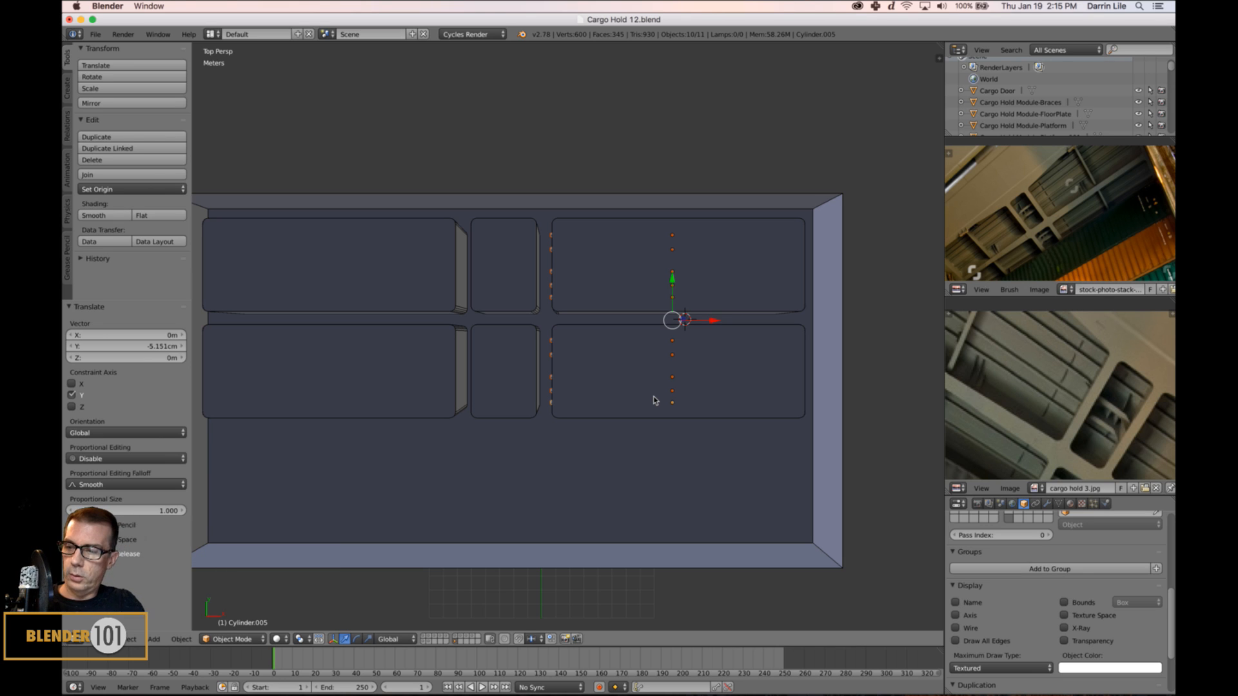
key(ctrl+KP_7)
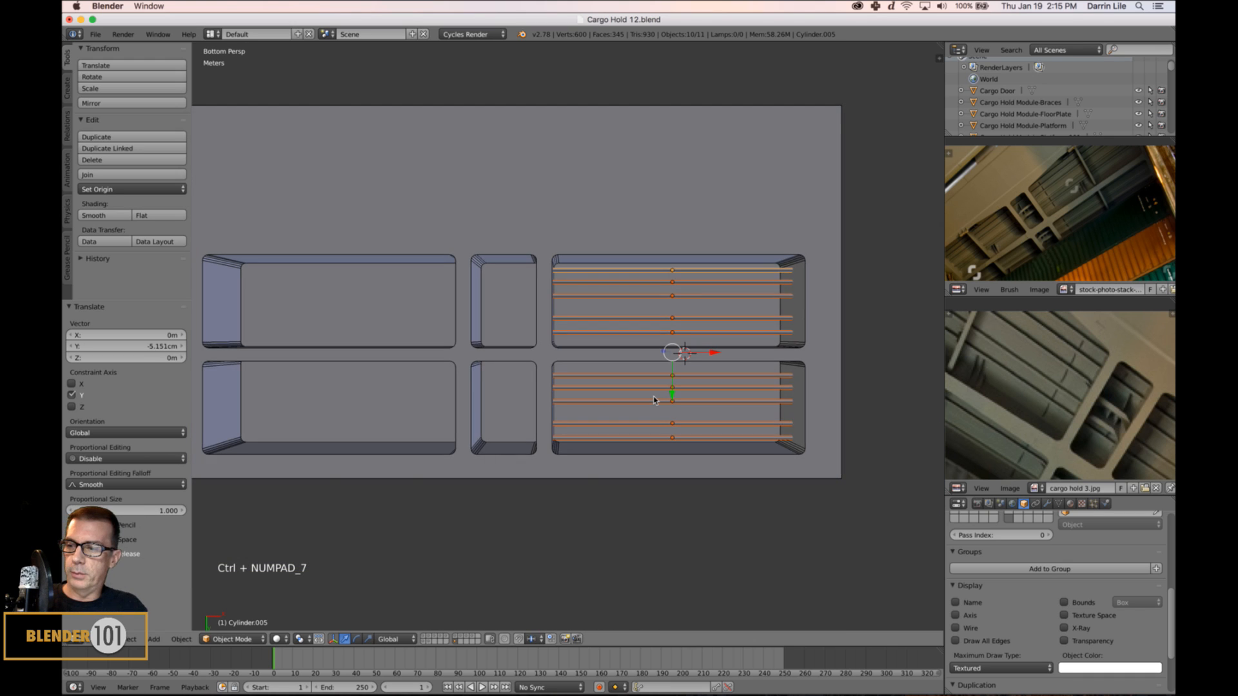
key(KP_5)
key(z)
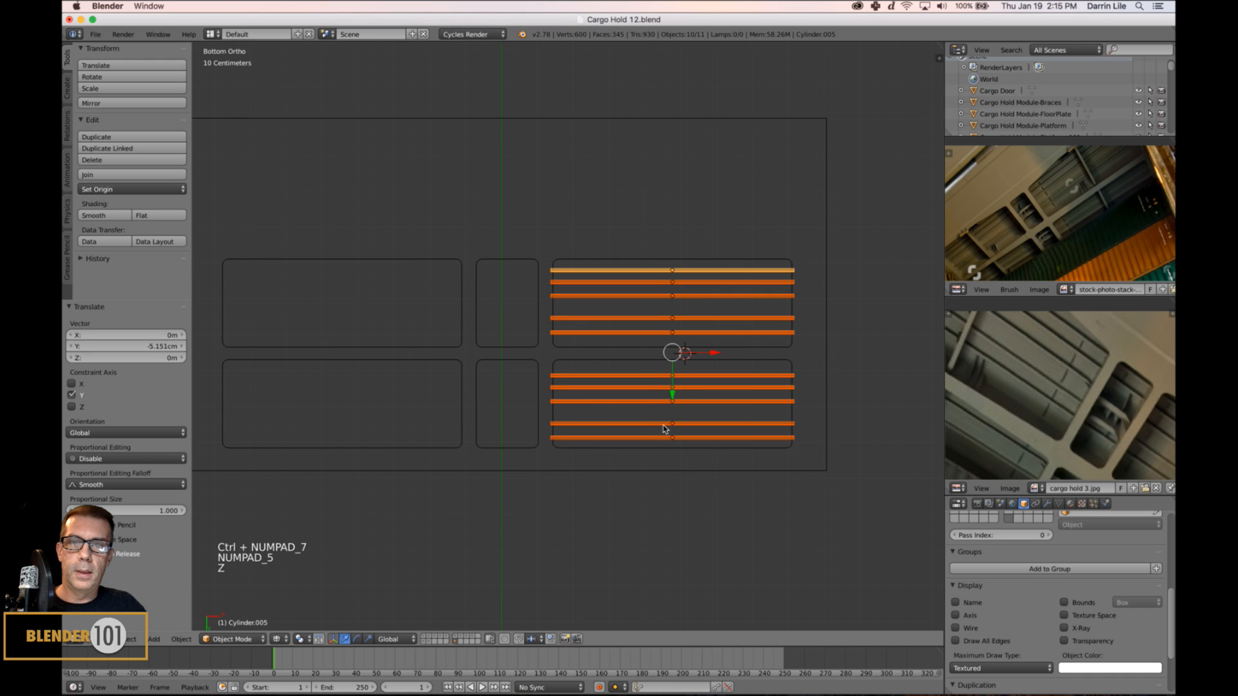
shift+middle_drag(664, 429, 716, 423)
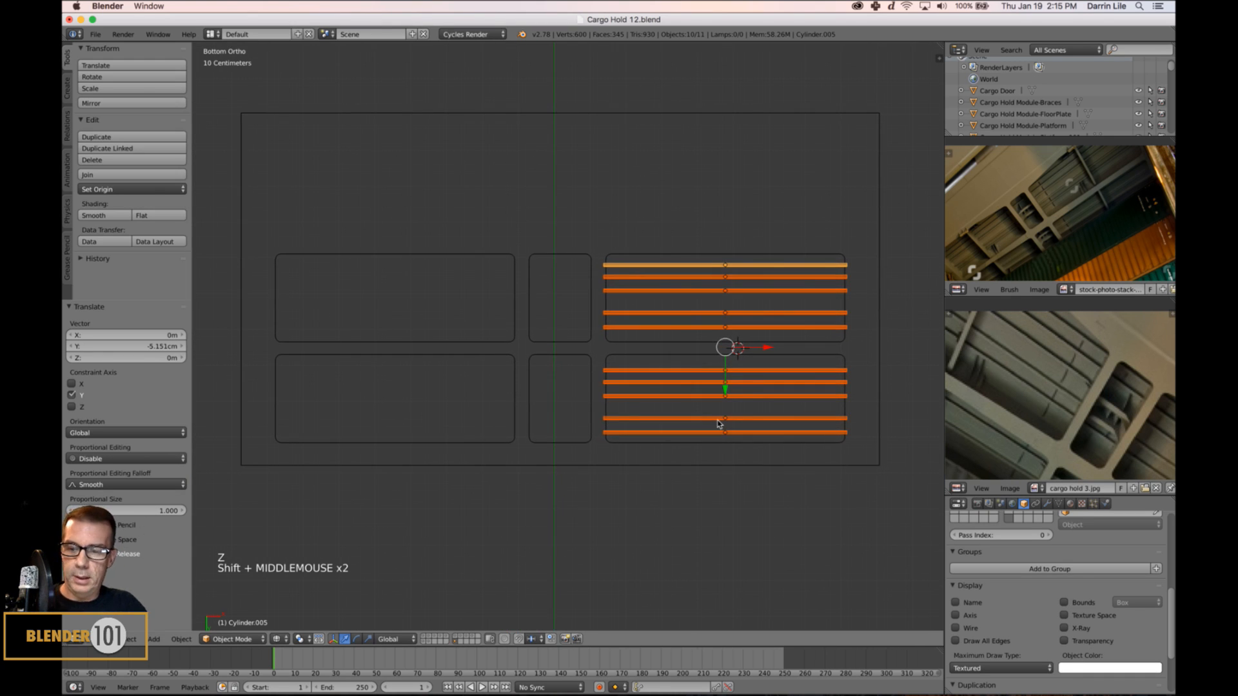
key(shift+d)
key(x)
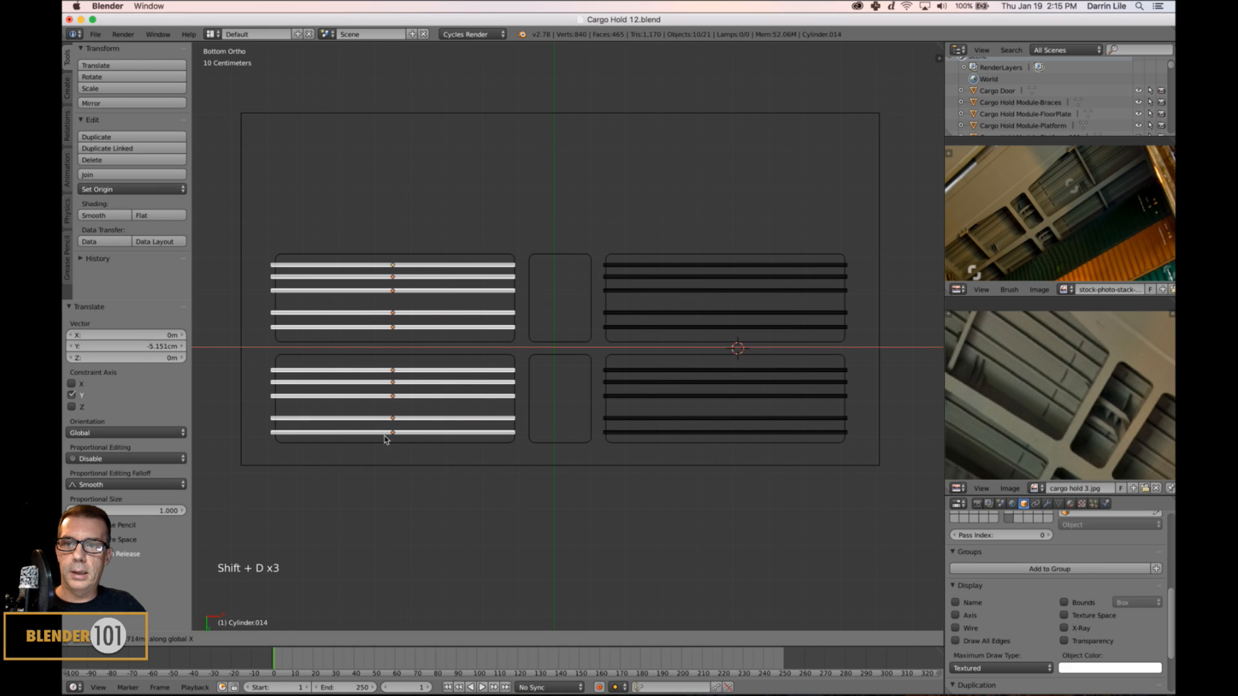
click(388, 438)
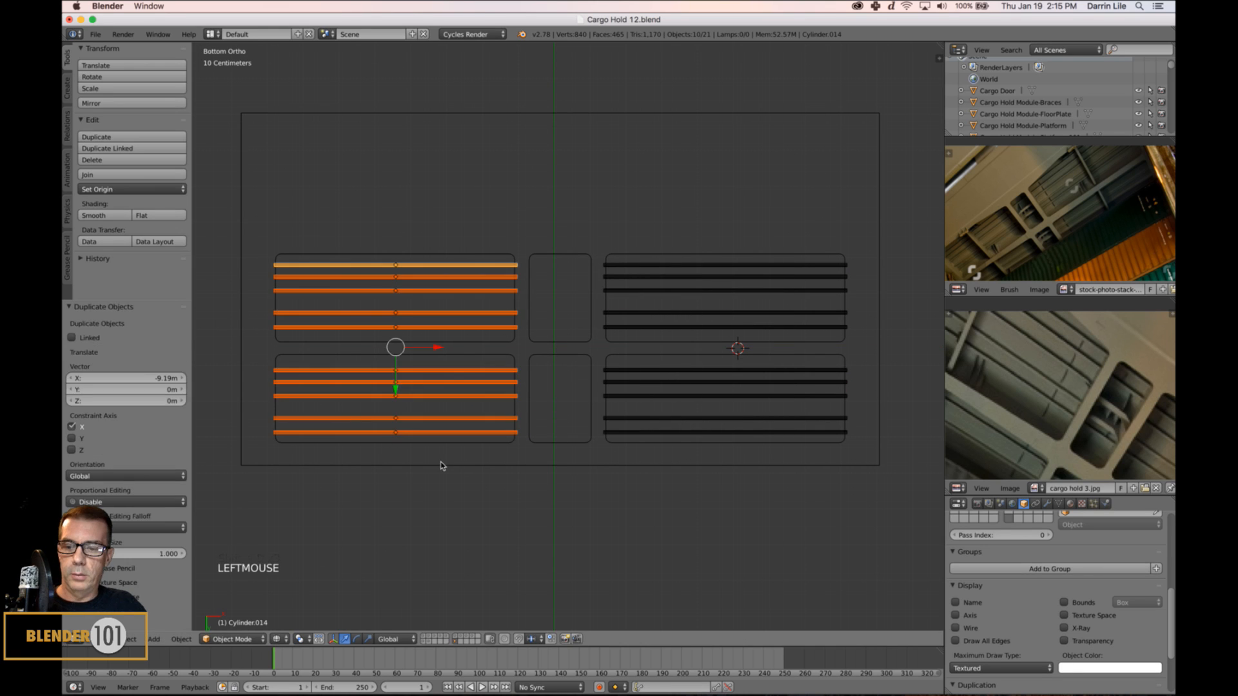
Deselect the pipes, return to the solid perspective view and compare the panel with the reference photo.
key(a)
key(z)
key(z)
key(z)
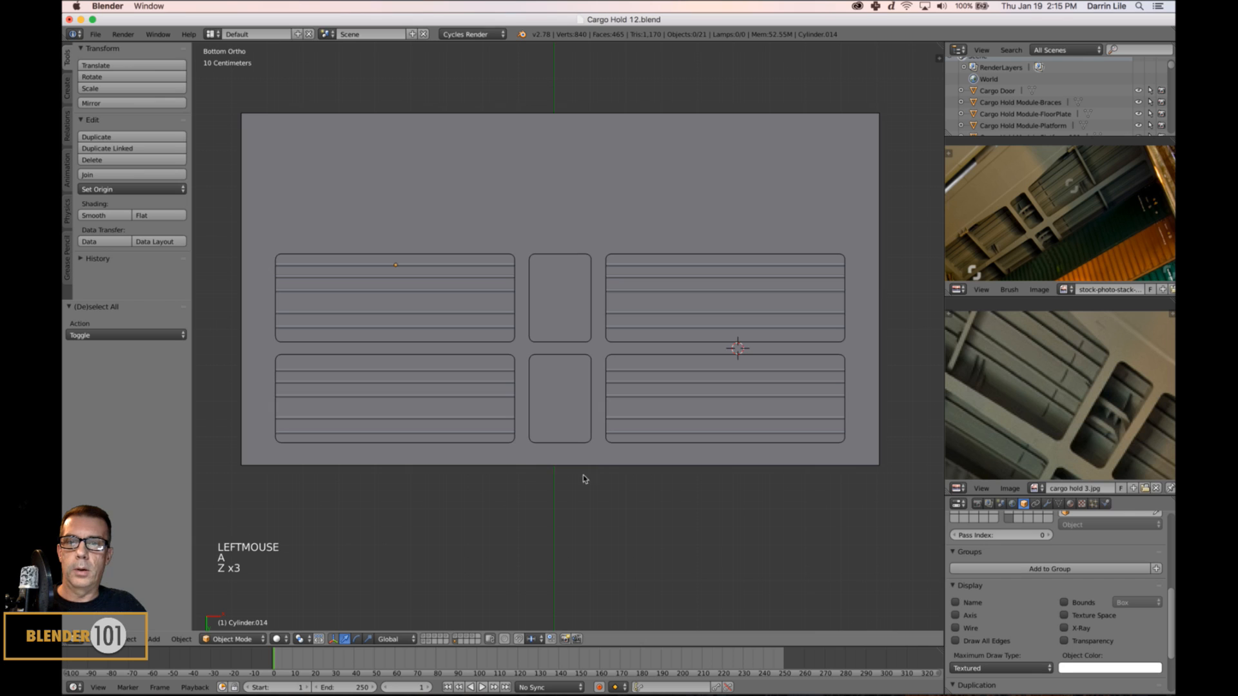
mouse_move(583, 474)
middle_down()
mouse_move(624, 451)
mouse_move(653, 475)
mouse_move(663, 438)
middle_up()
key(KP_5)
scroll(621, 448, down, 2)
middle_drag(1028, 199, 1071, 239)
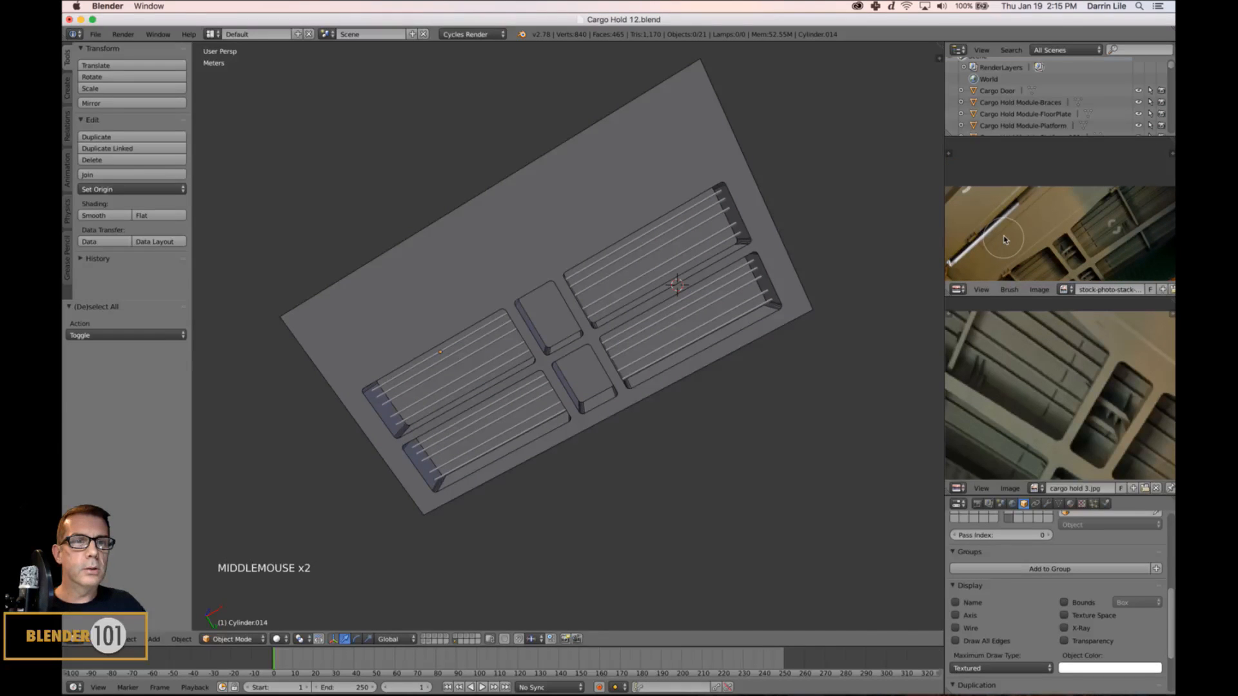
Select the ceiling panel and open its mesh for editing.
key(Tab)
key(Tab)
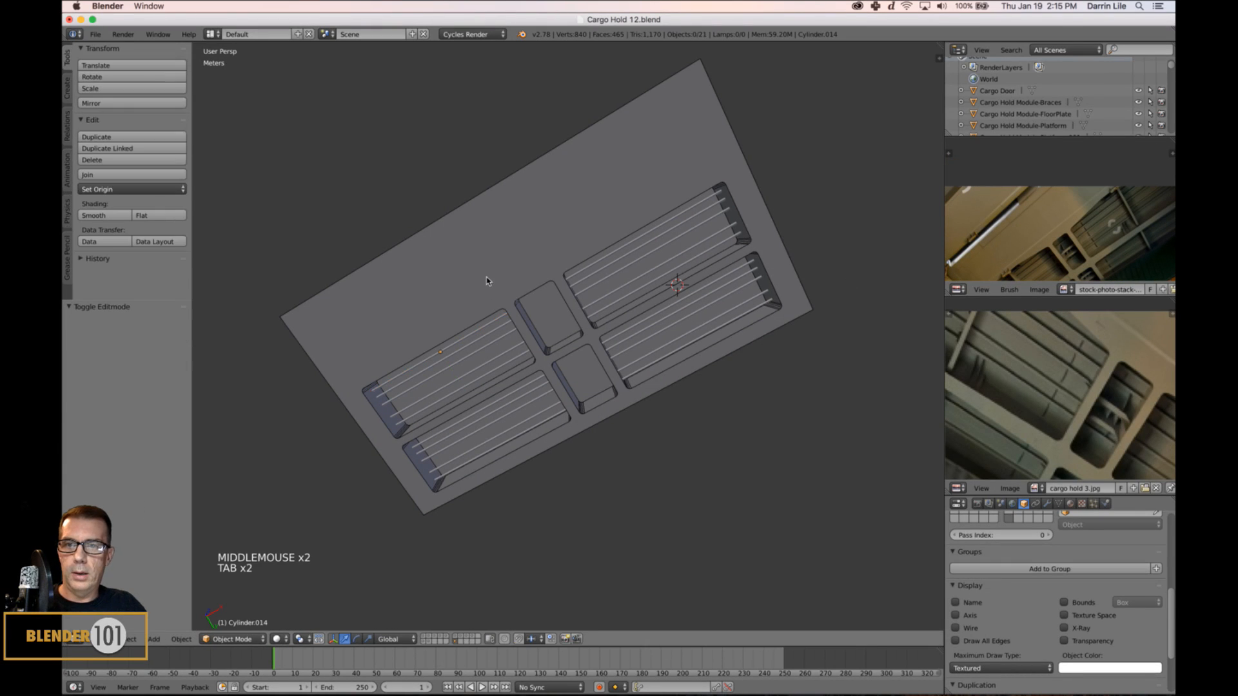
right_click(486, 278)
key(Tab)
middle_drag(483, 288, 483, 281)
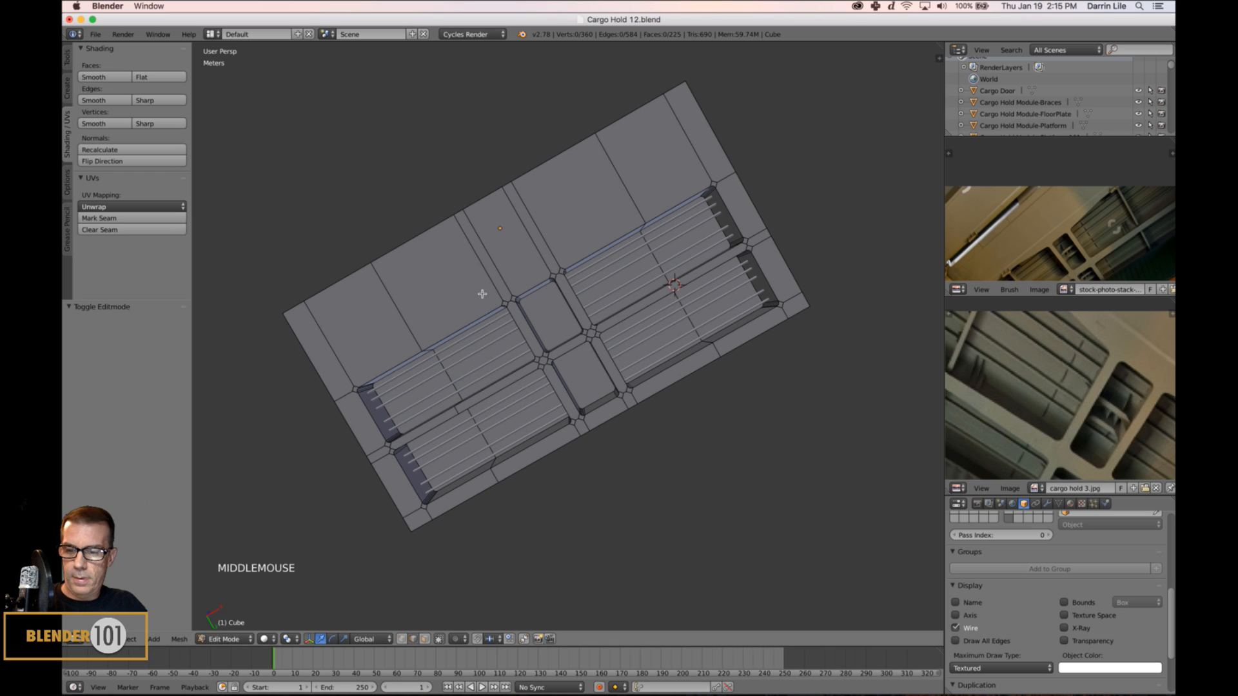
key(ctrl+r)
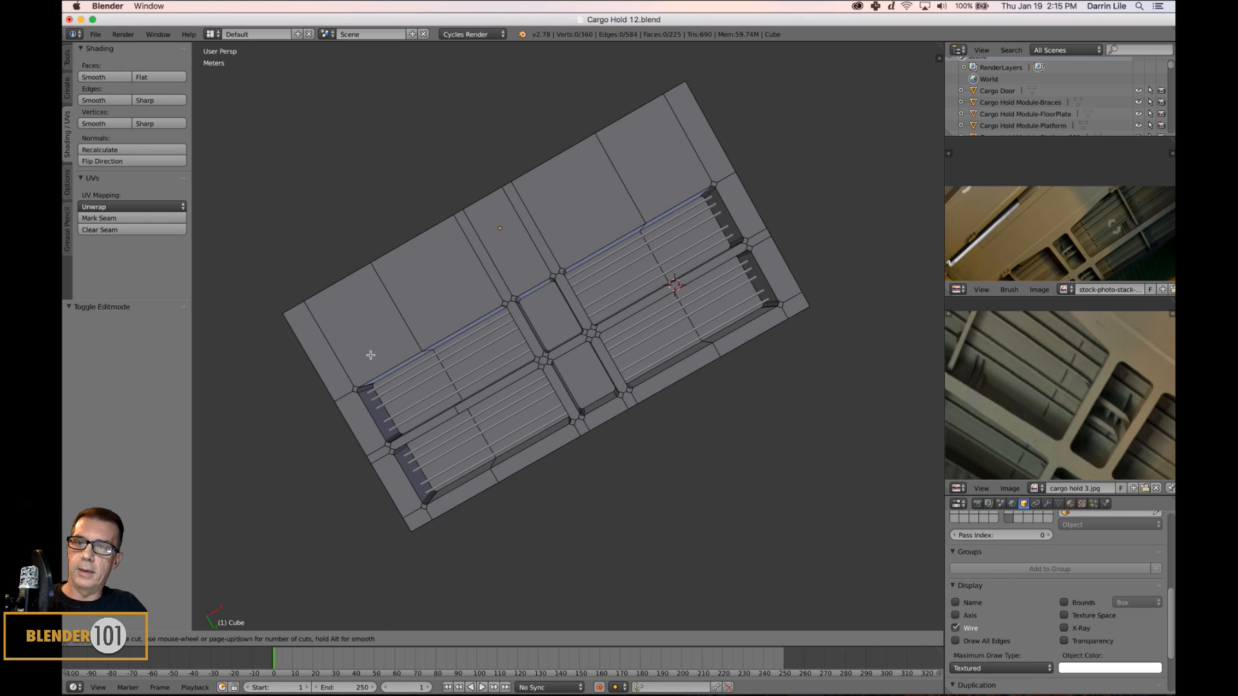
key(Escape)
key(Escape)
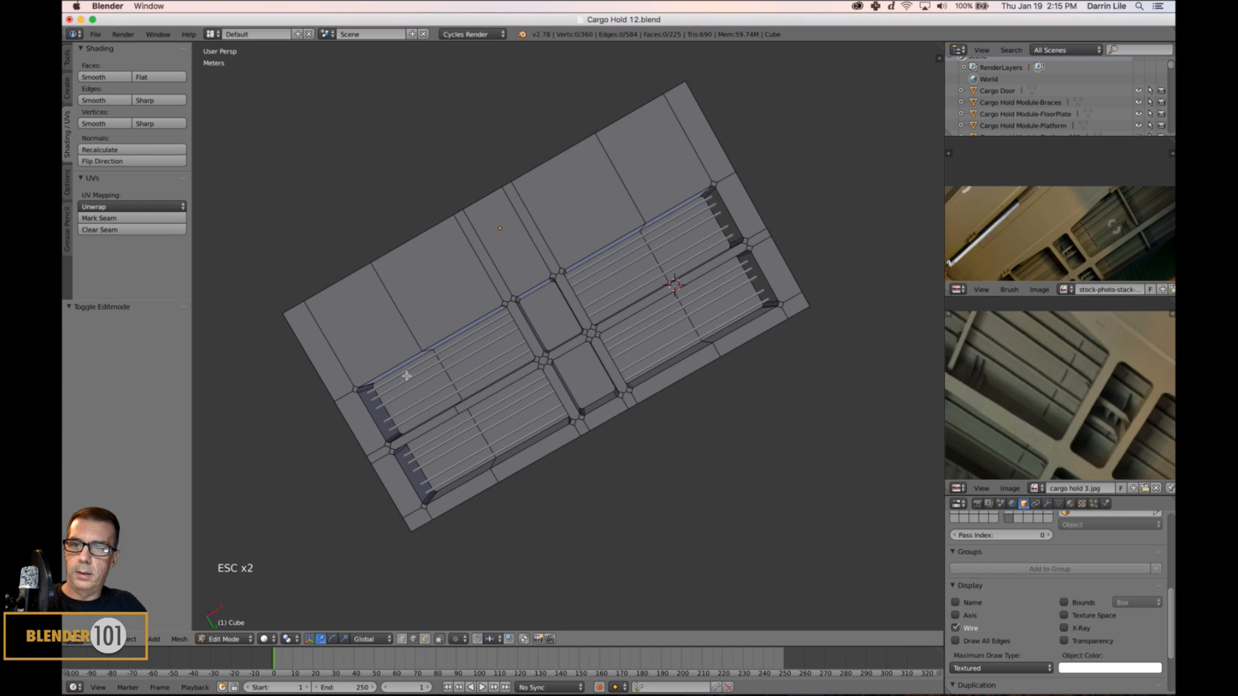
Examine the panel's edge layout around the rounded bay corners and across the flat area beside the bays.
middle_drag(567, 457, 612, 445)
scroll(540, 418, up, 5)
shift+middle_drag(540, 417, 674, 477)
scroll(636, 442, up, 3)
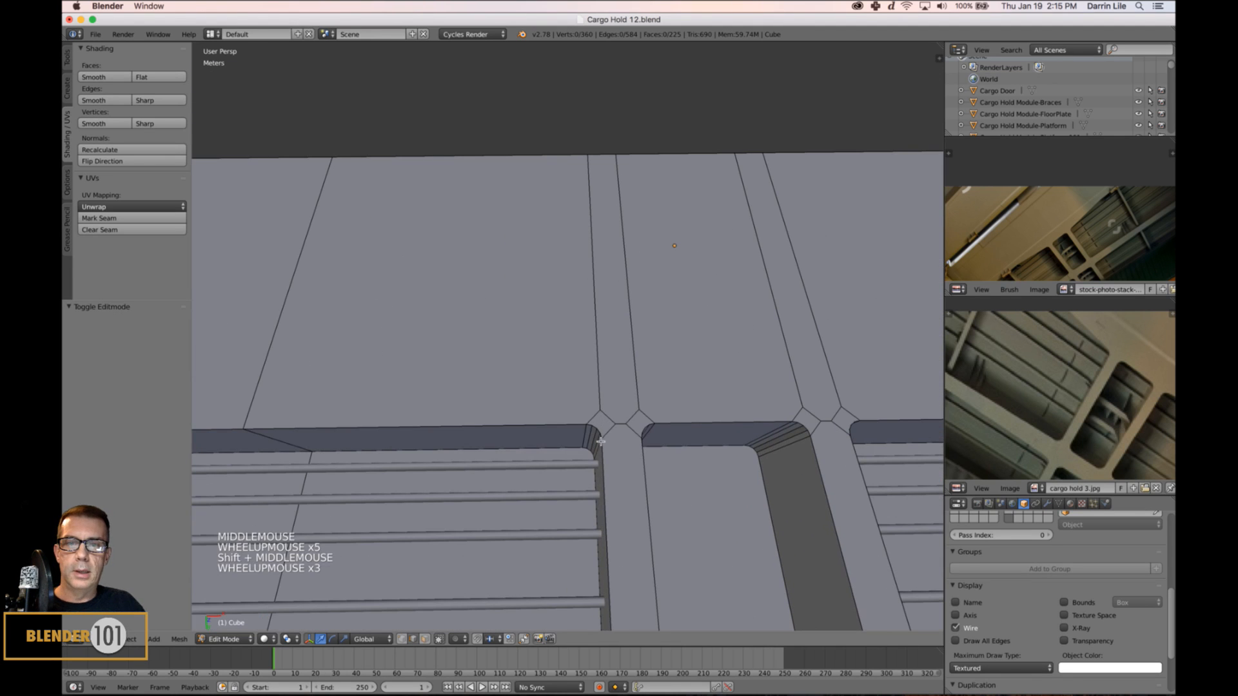
scroll(256, 385, down, 2)
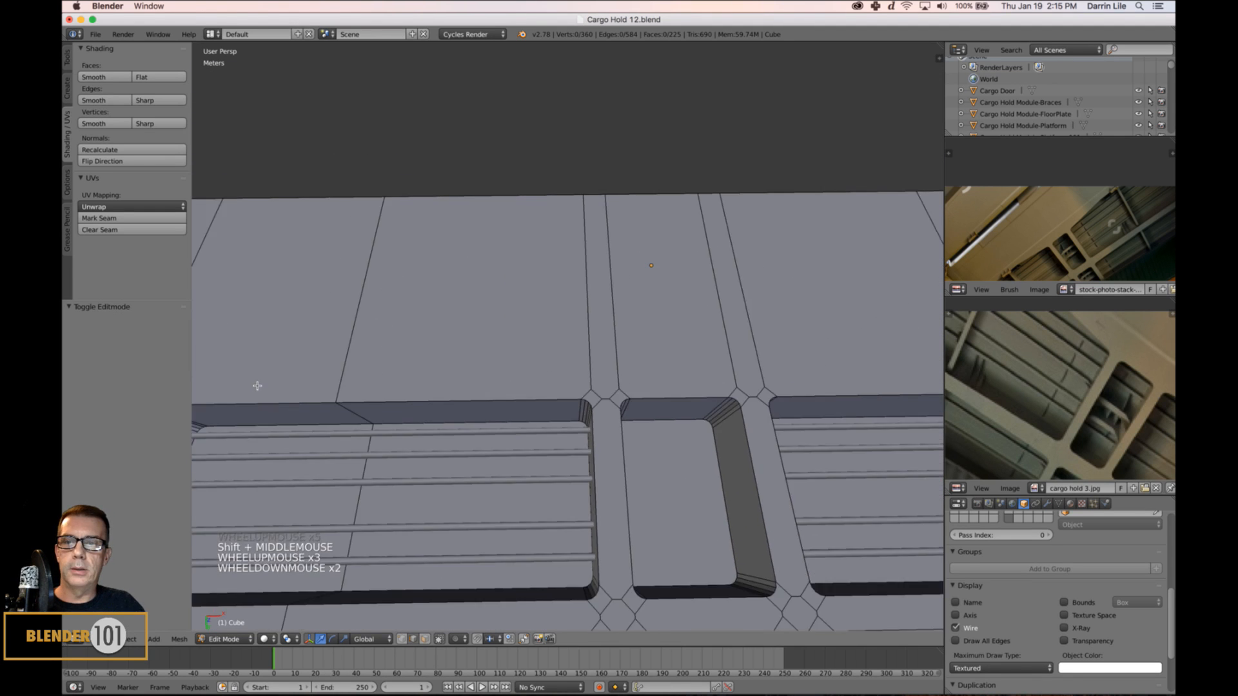
shift+middle_drag(256, 384, 422, 426)
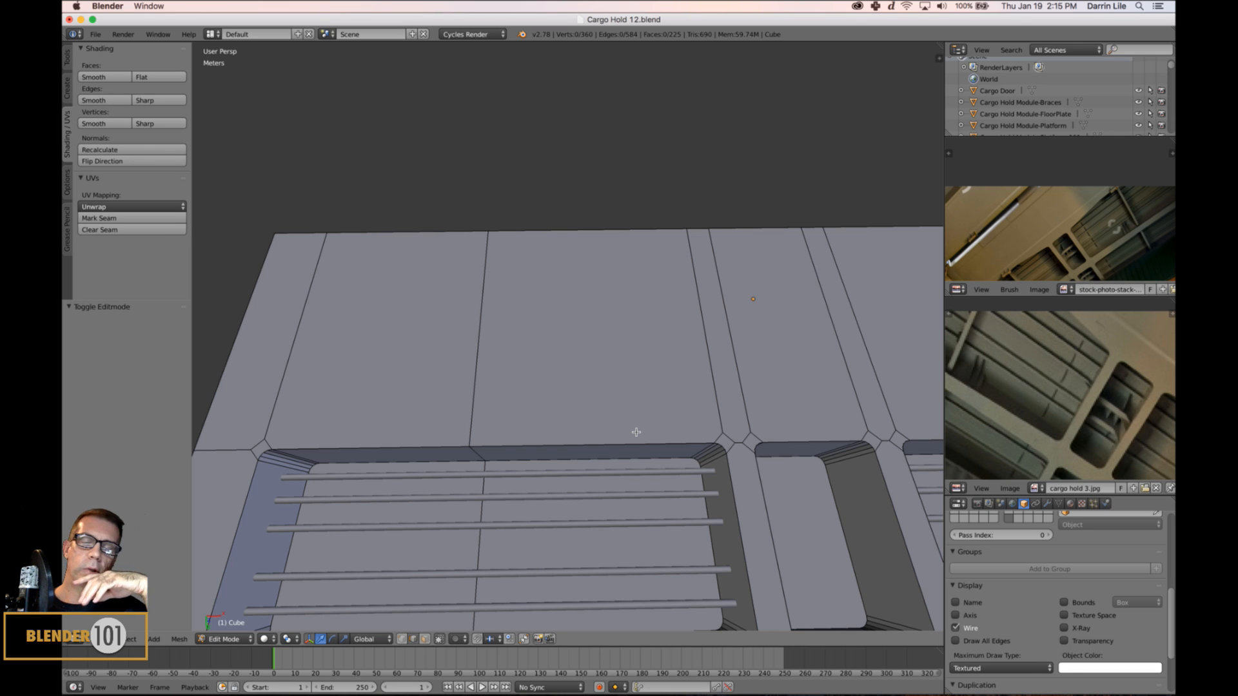
scroll(646, 420, down, 4)
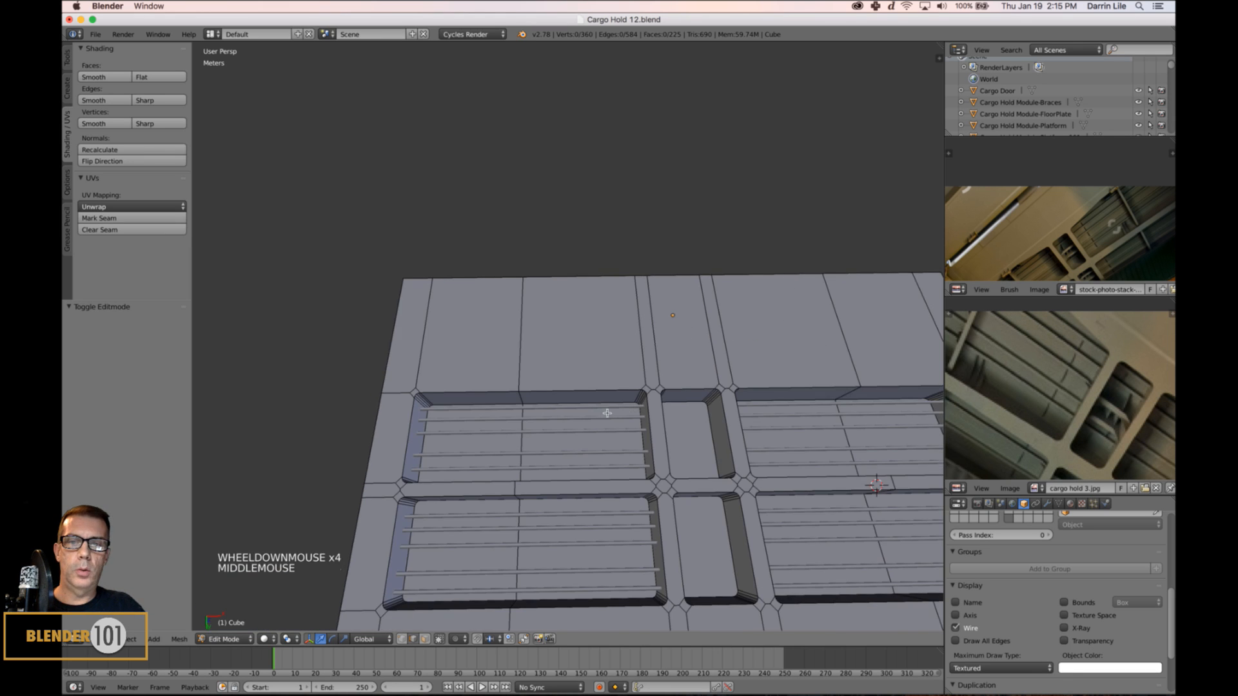
middle_drag(645, 416, 618, 416)
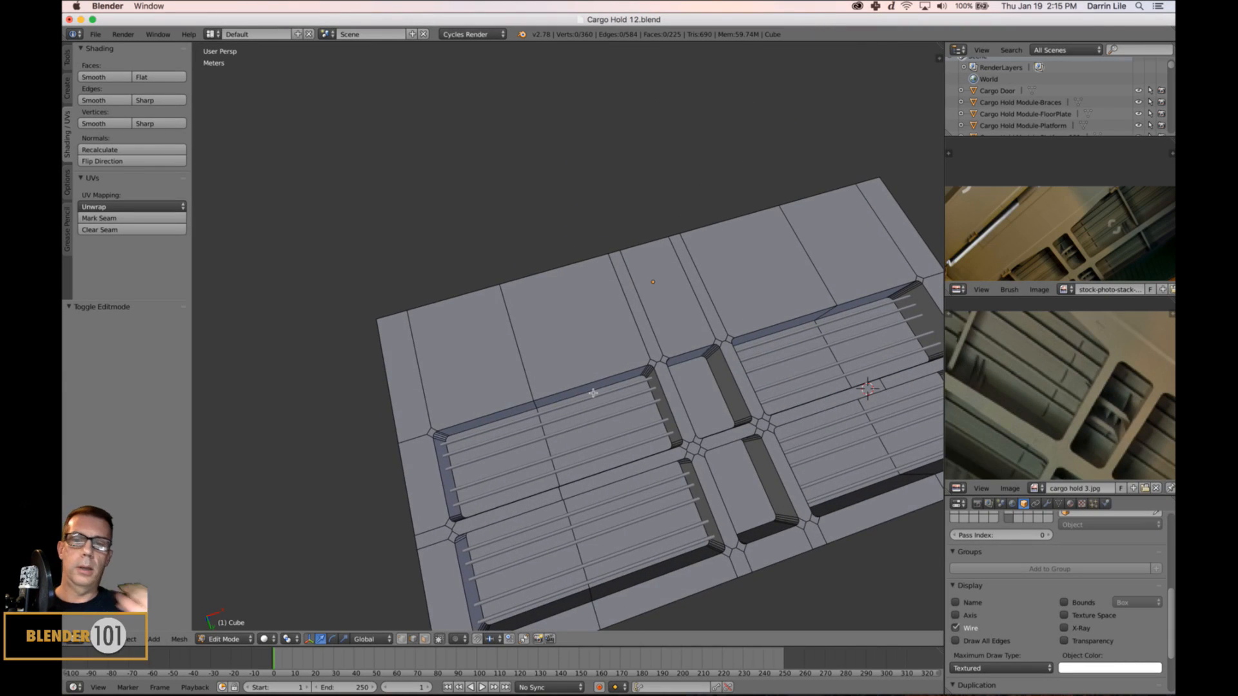
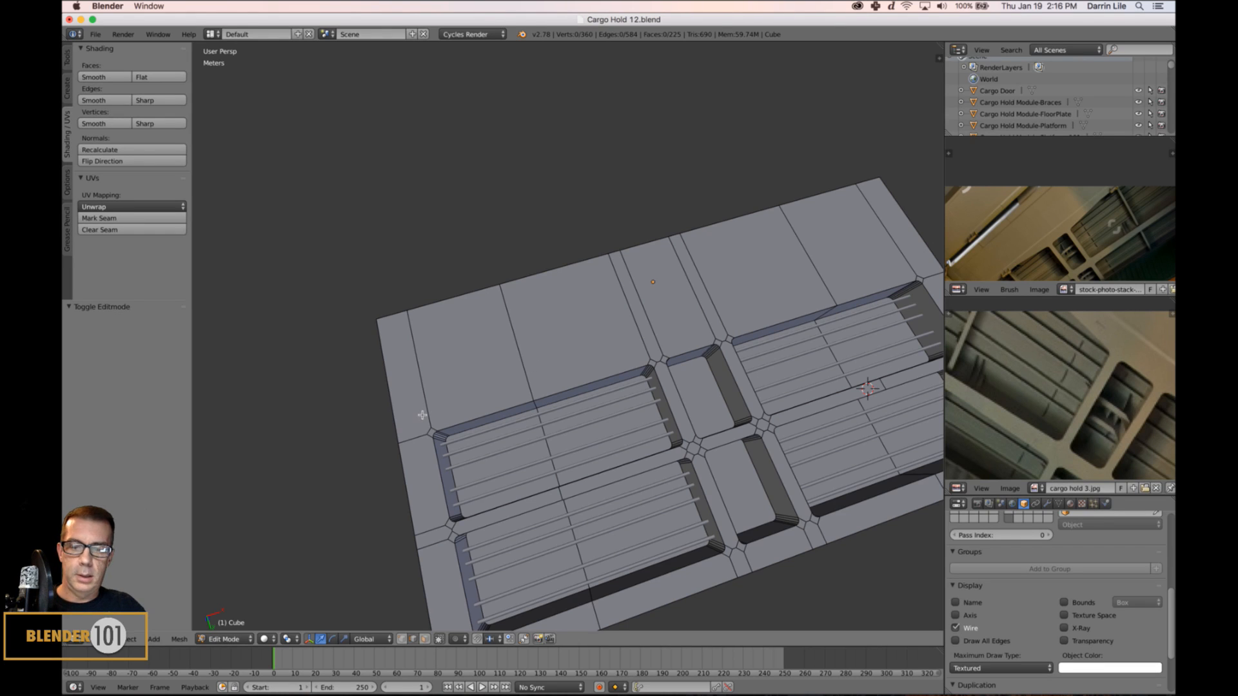
middle_drag(425, 400, 472, 363)
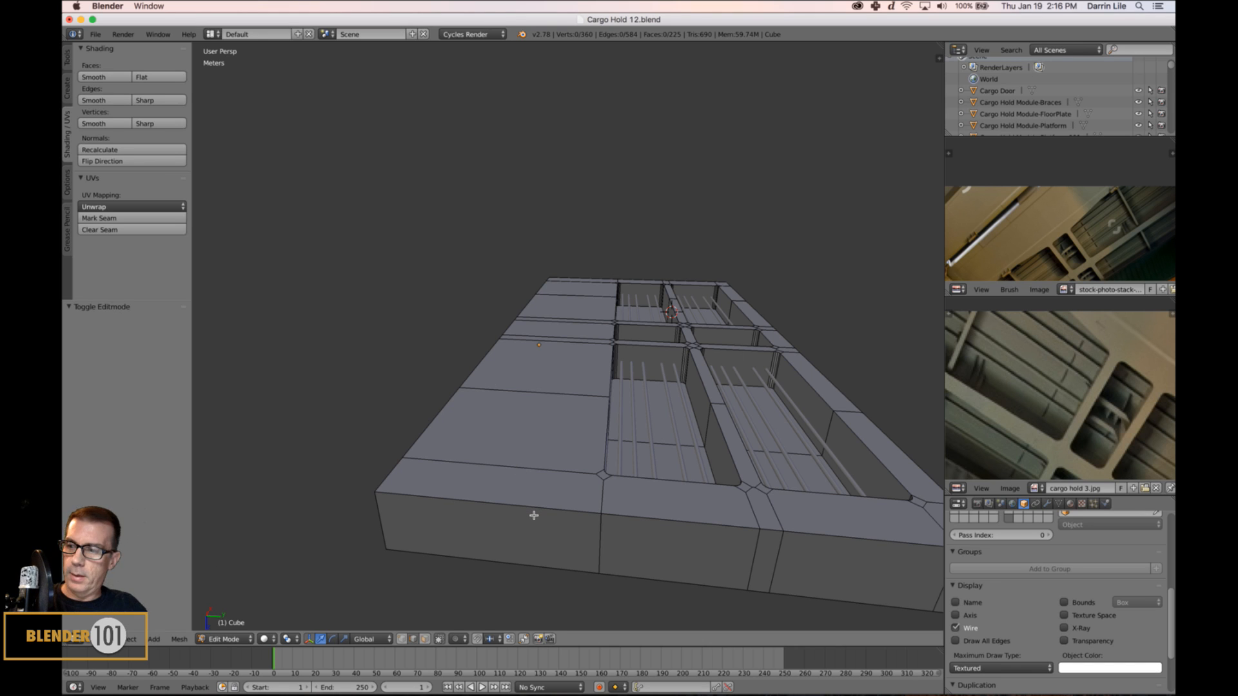
In a wireframe orthographic bottom view, knife-cut a straight line across the panel's full width through the flat area, just beside the bays.
key(KP_7)
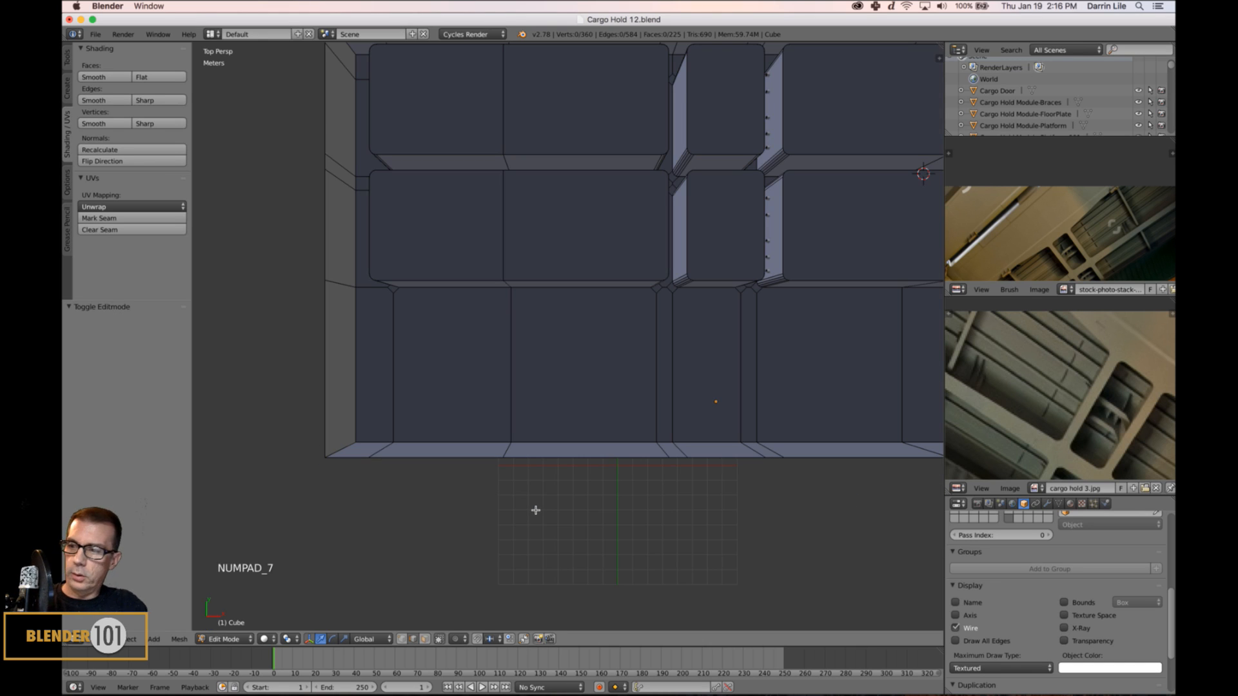
key(ctrl+KP_7)
key(KP_5)
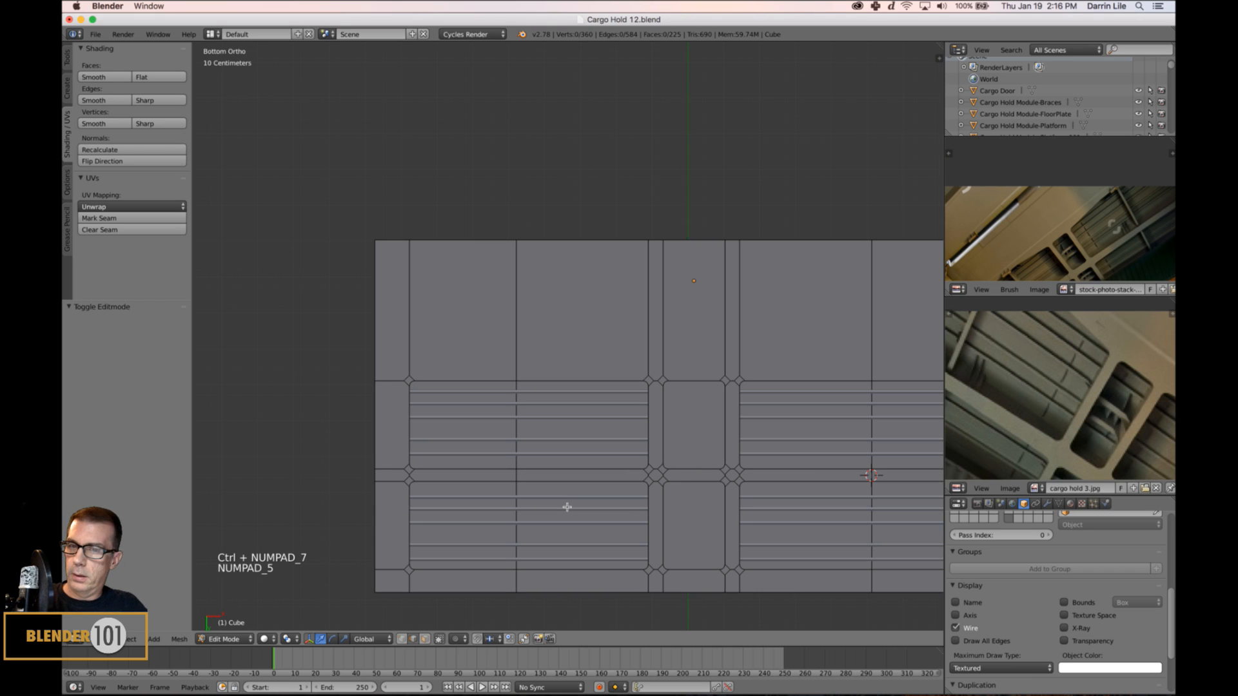
key(z)
mouse_move(709, 489)
shift+middle_down()
mouse_move(500, 379)
mouse_move(602, 411)
shift+middle_up()
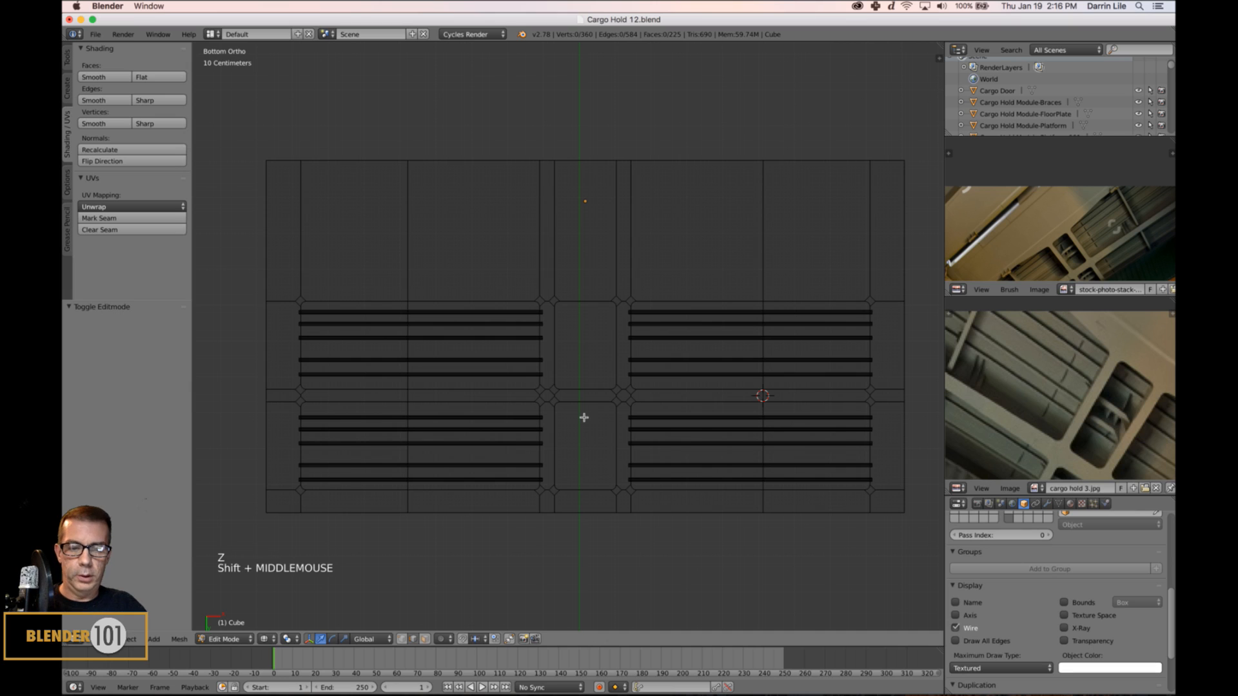
key(k)
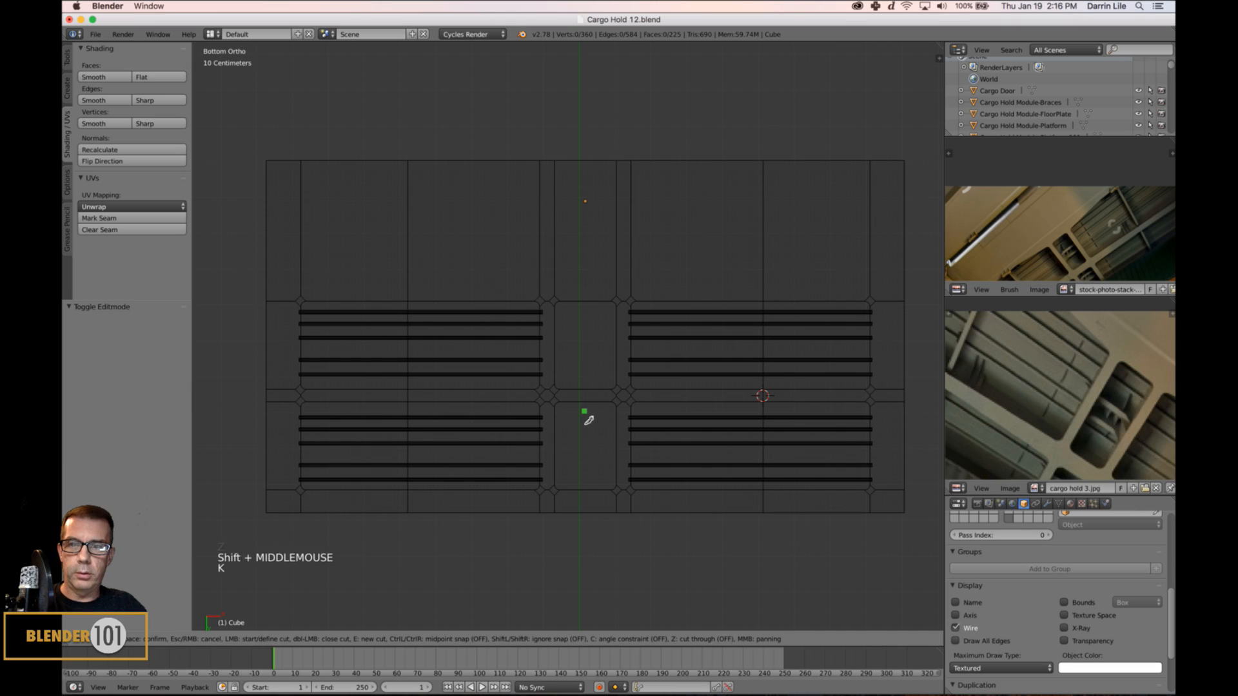
click(272, 284)
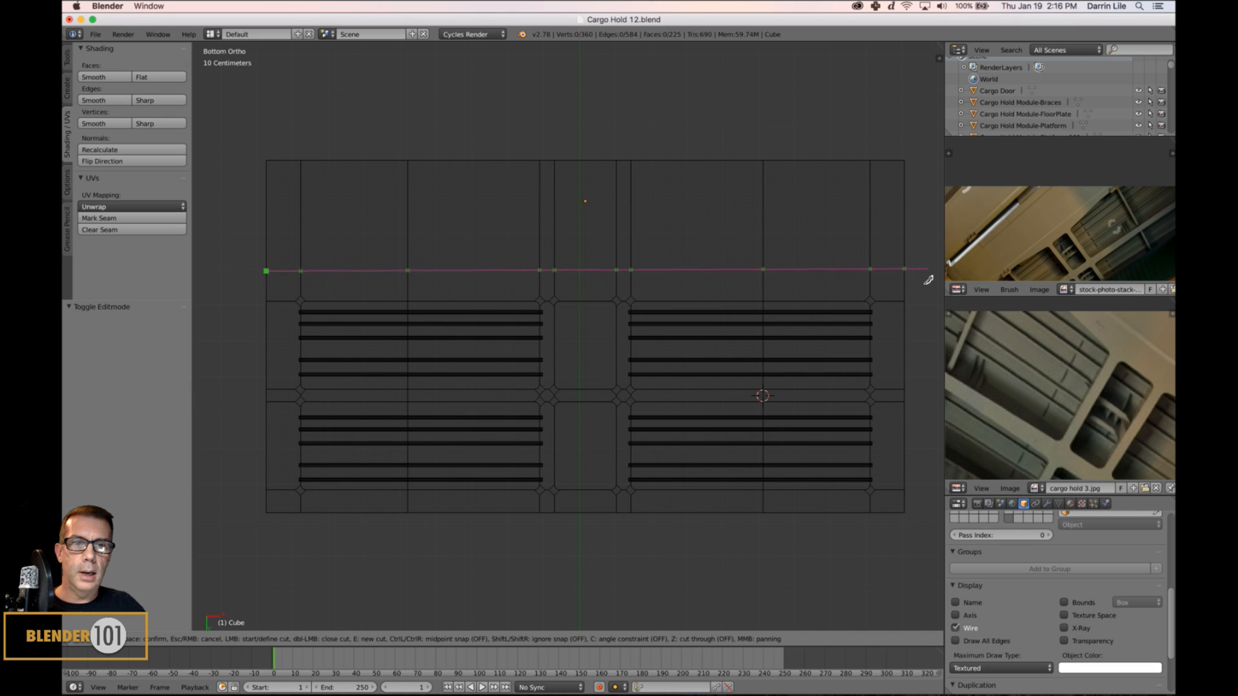
key(shift)
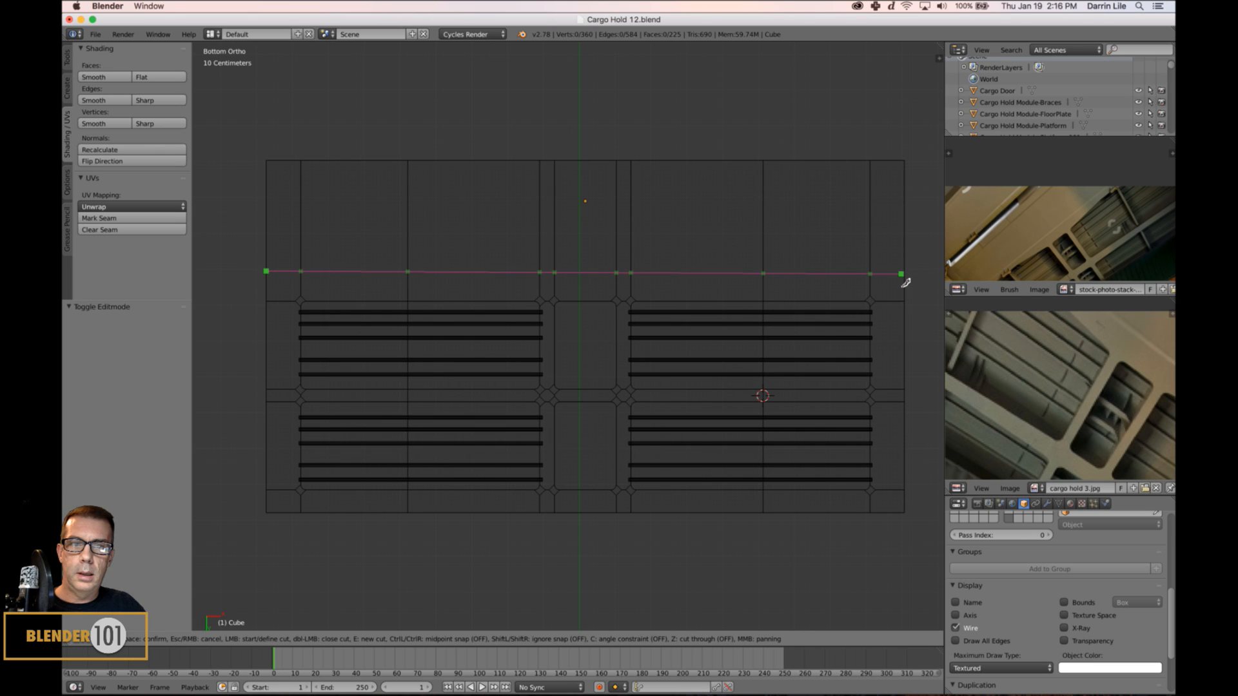
click(908, 279)
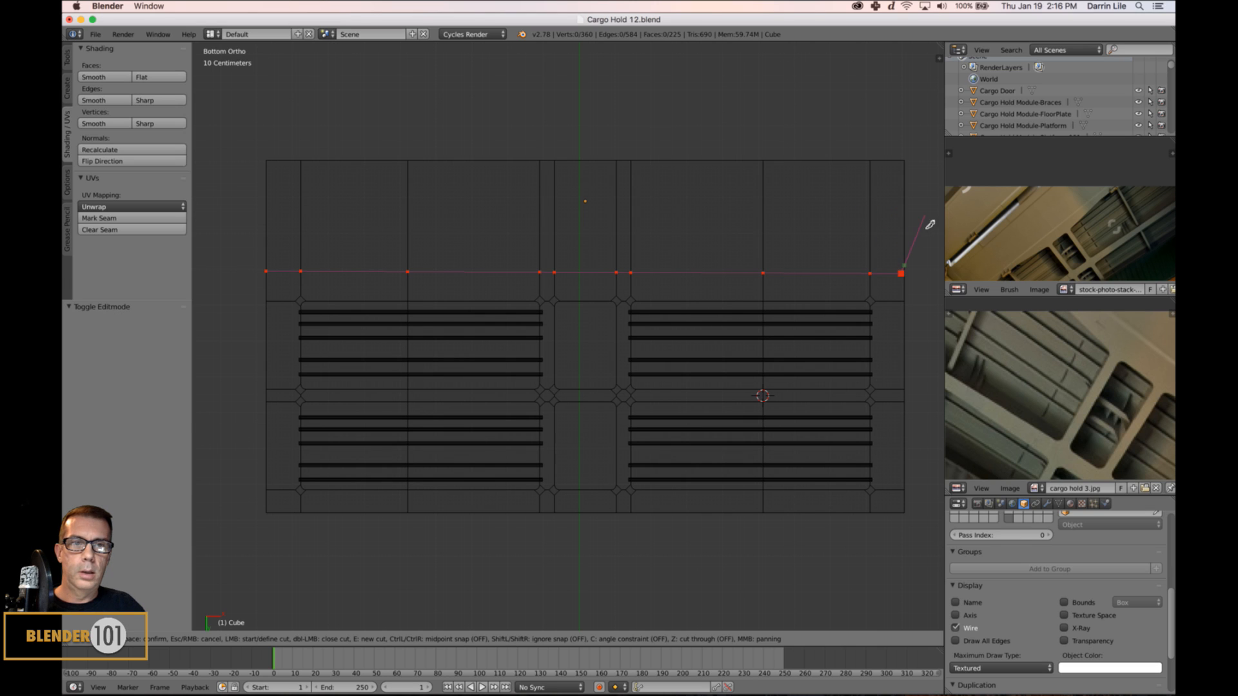
key(Return)
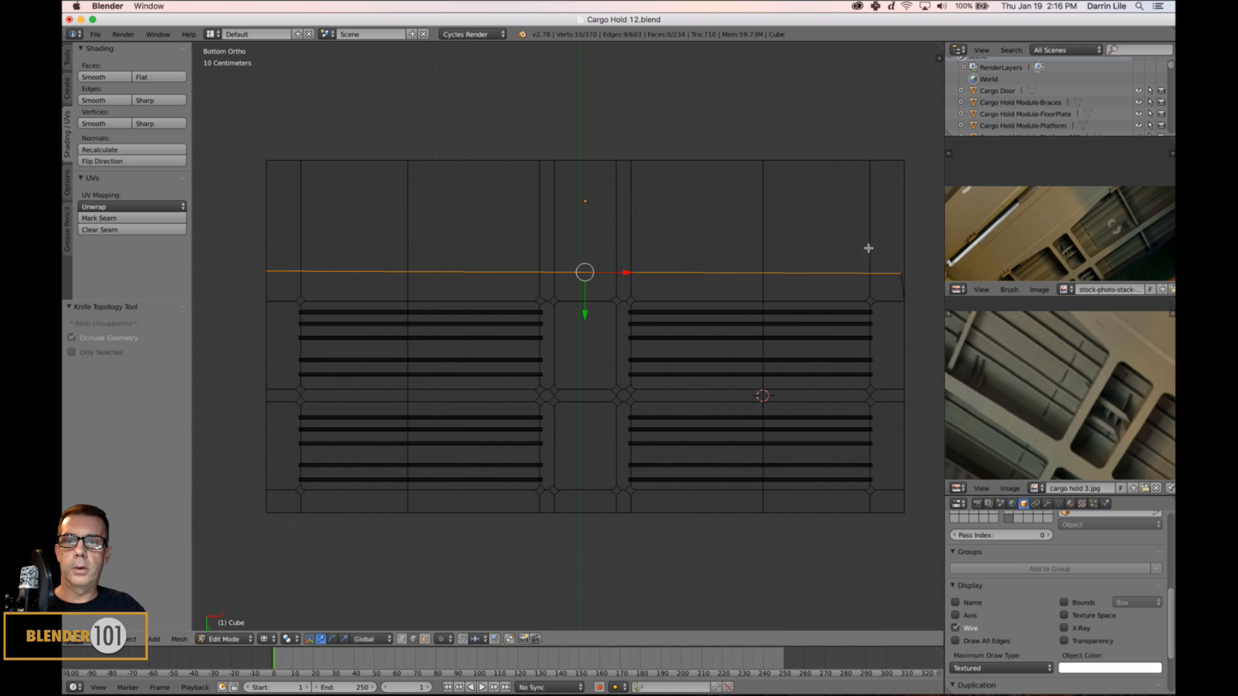
Knife-cut a second full-width line across the flat area near the panel's outer edge and return to solid view.
key(k)
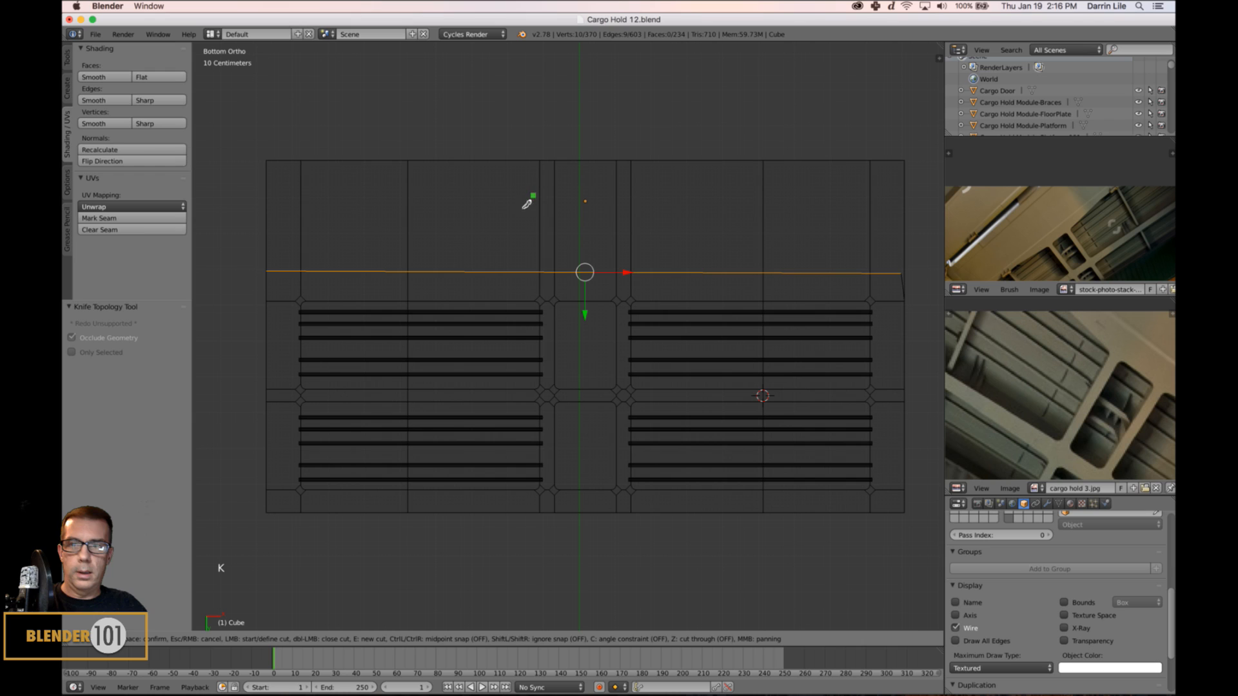
click(271, 192)
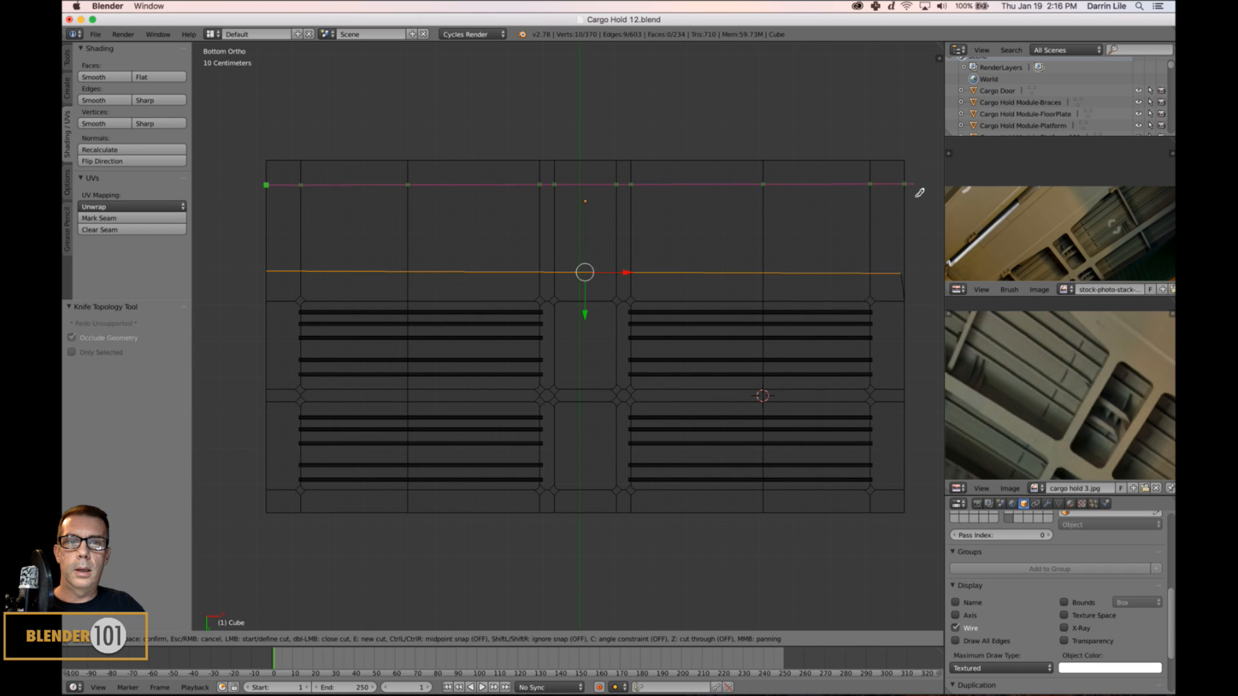
key(Return)
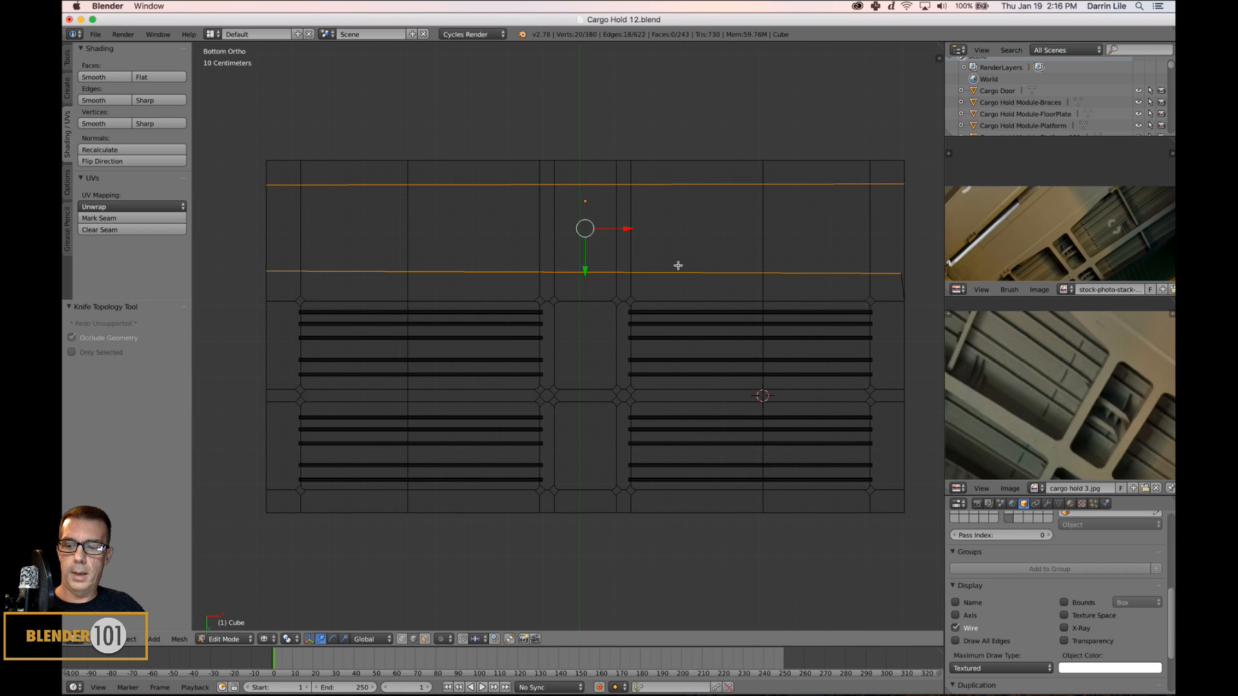
key(z)
middle_drag(414, 312, 463, 252)
shift+middle_drag(681, 420, 632, 406)
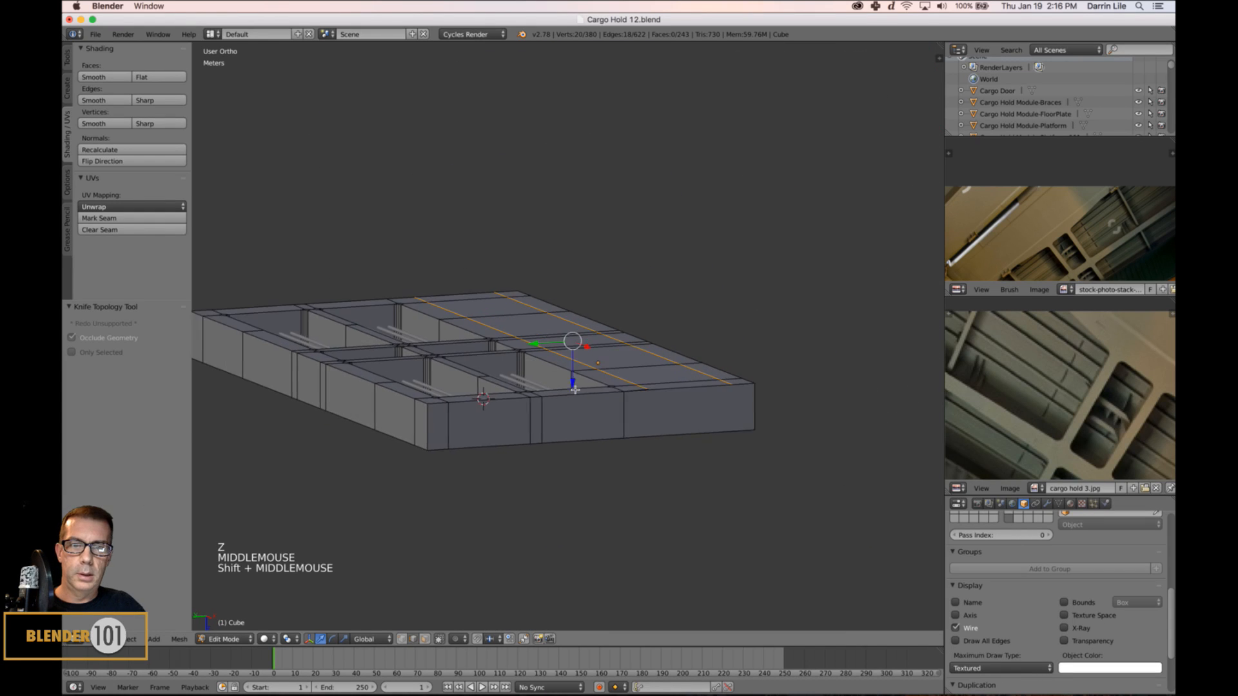
scroll(600, 395, up, 2)
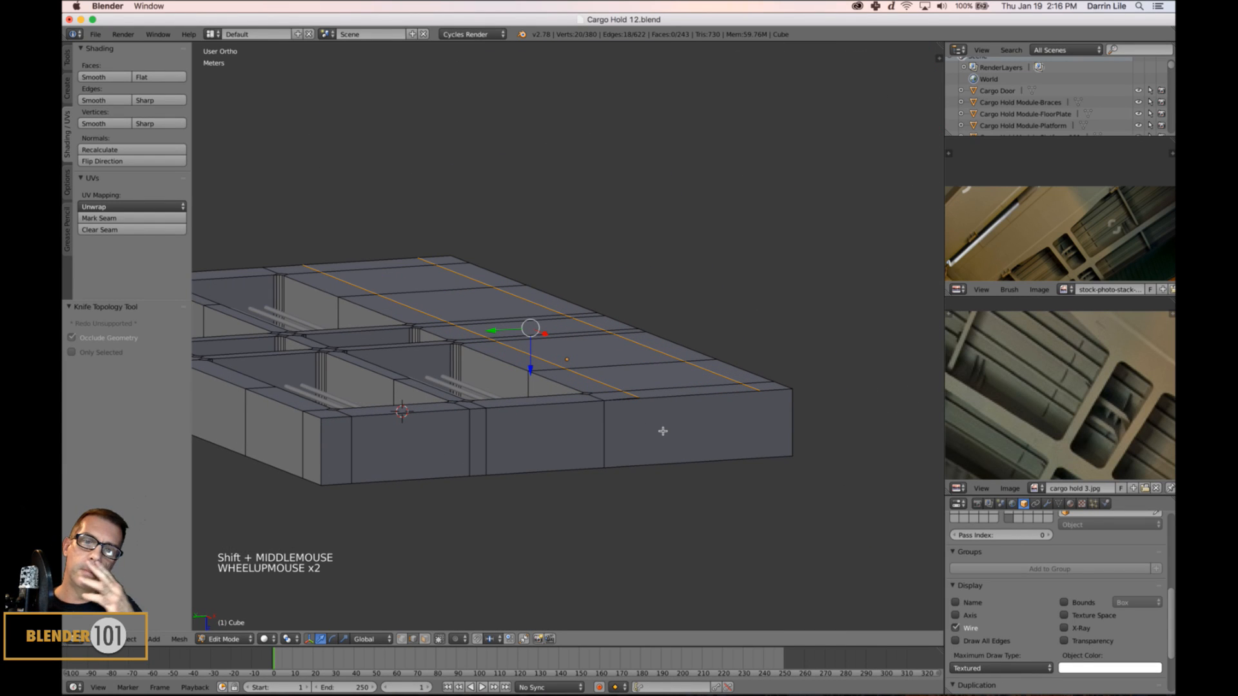
Knife-cut a vertical edge down the panel's end face from the end of the line nearest the bays.
key(k)
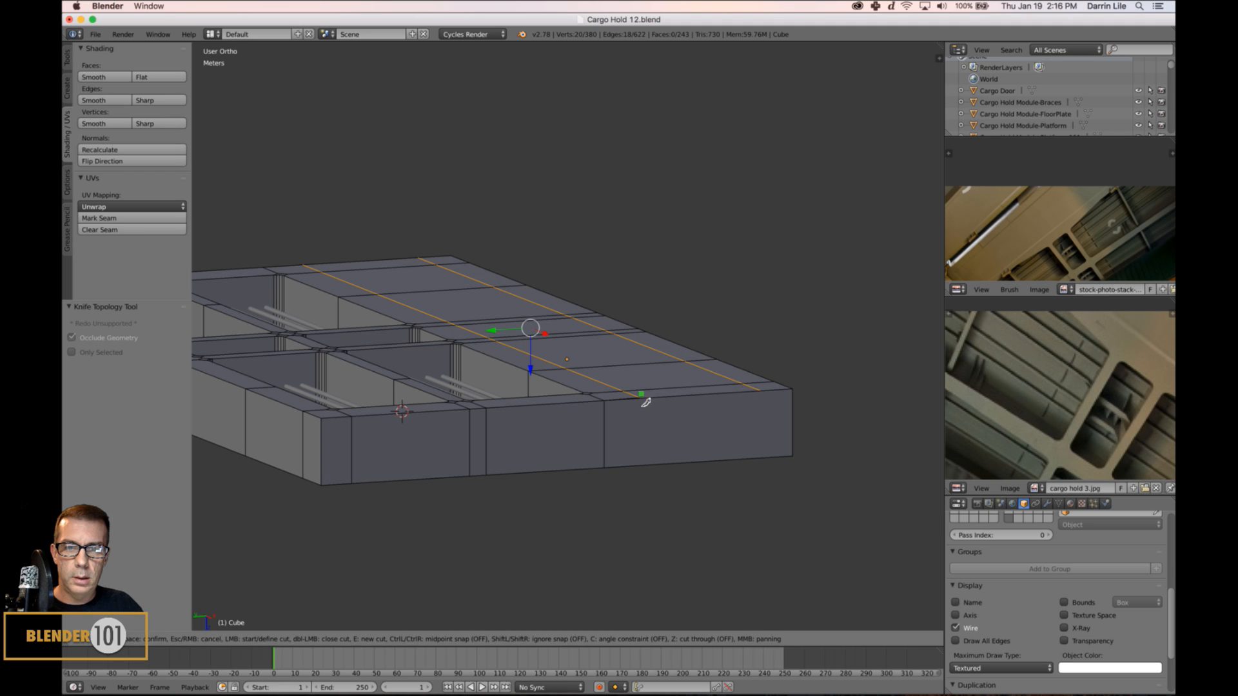
click(642, 403)
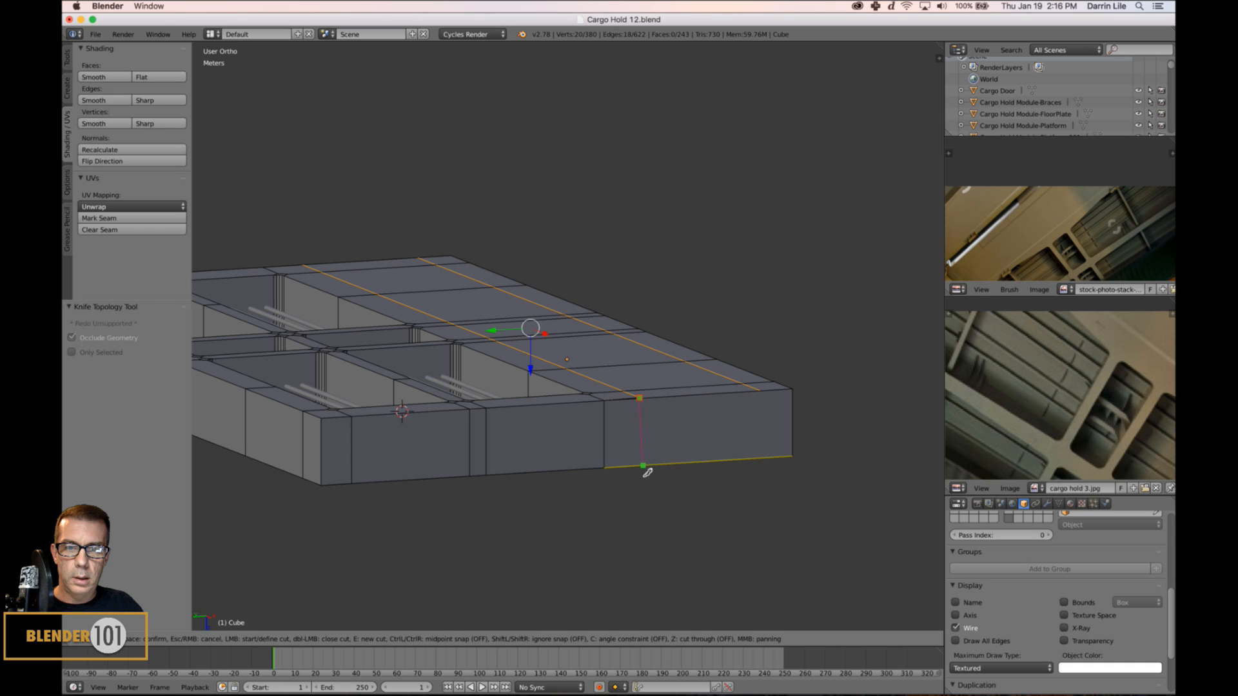
click(643, 467)
key(Return)
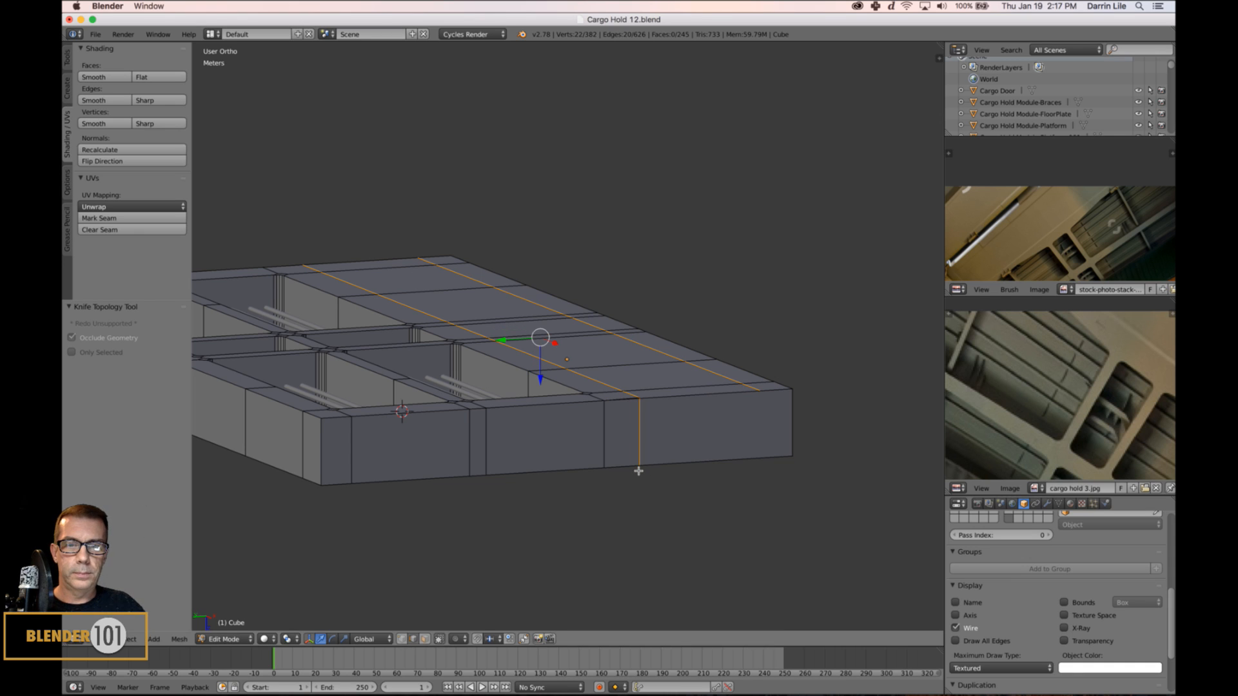
Switch to vertex selection and knife-cut a vertical edge down the end face from the line near the outer edge.
scroll(790, 416, up, 4)
shift+middle_drag(832, 423, 646, 371)
key(a)
key(k)
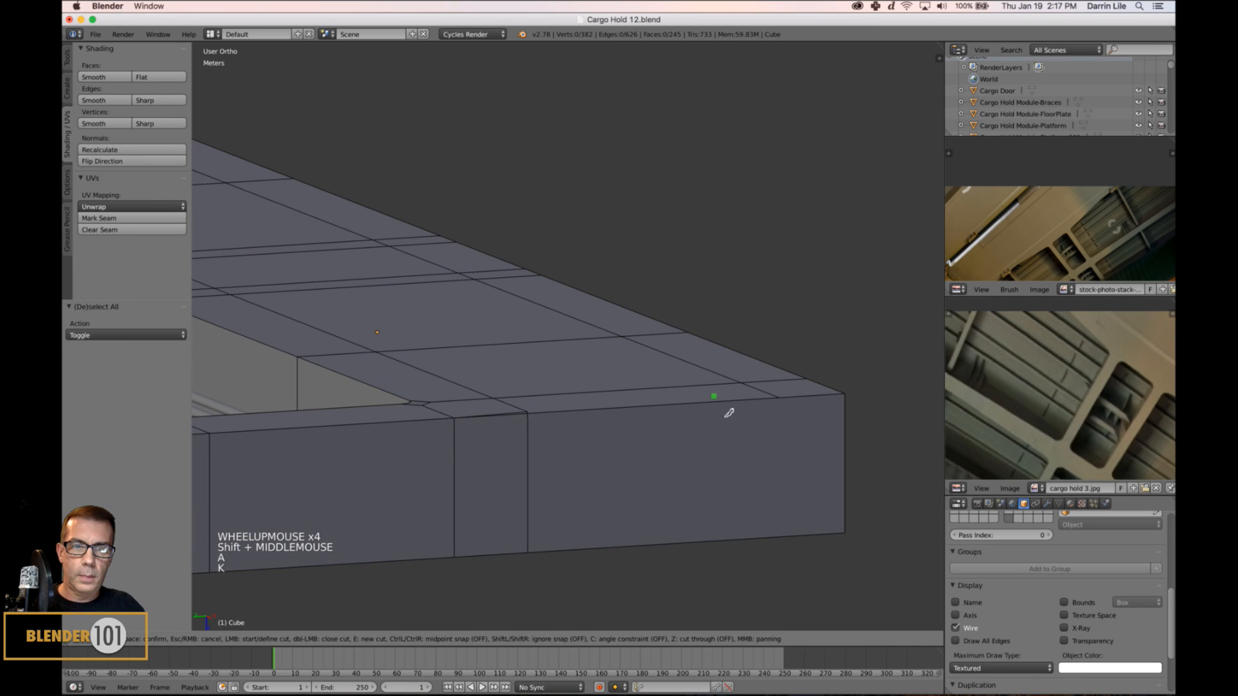
key(Escape)
key(ctrl+Tab)
click(773, 415)
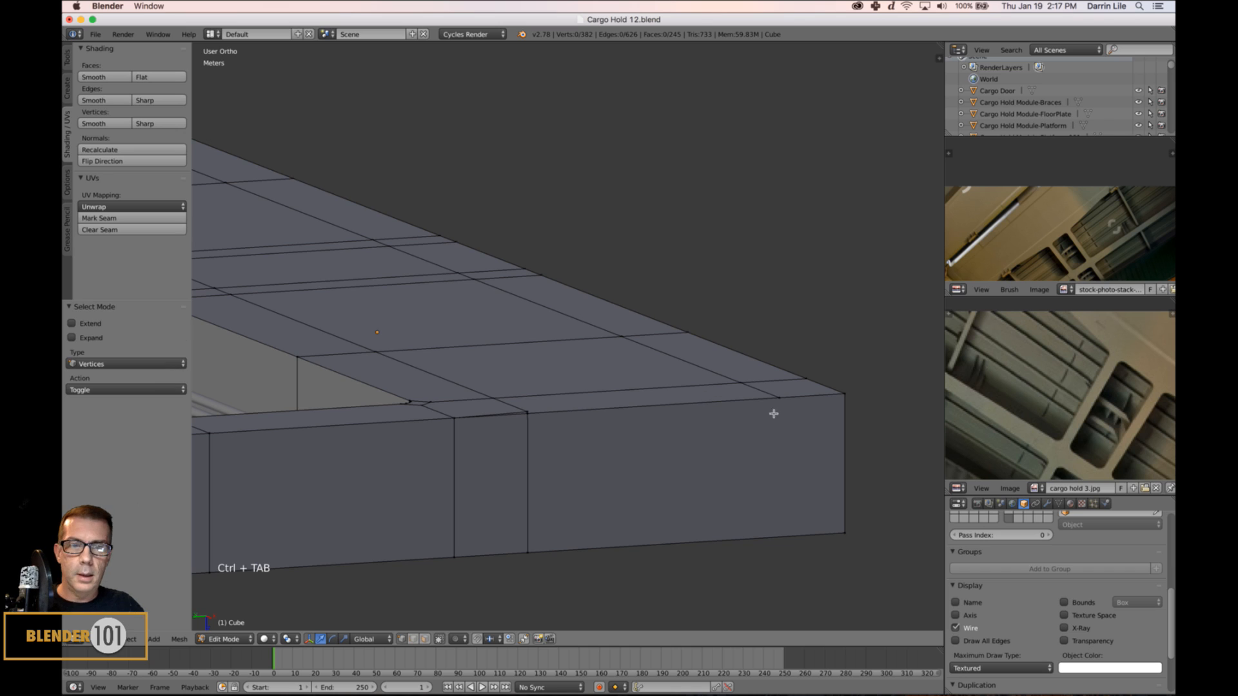
key(k)
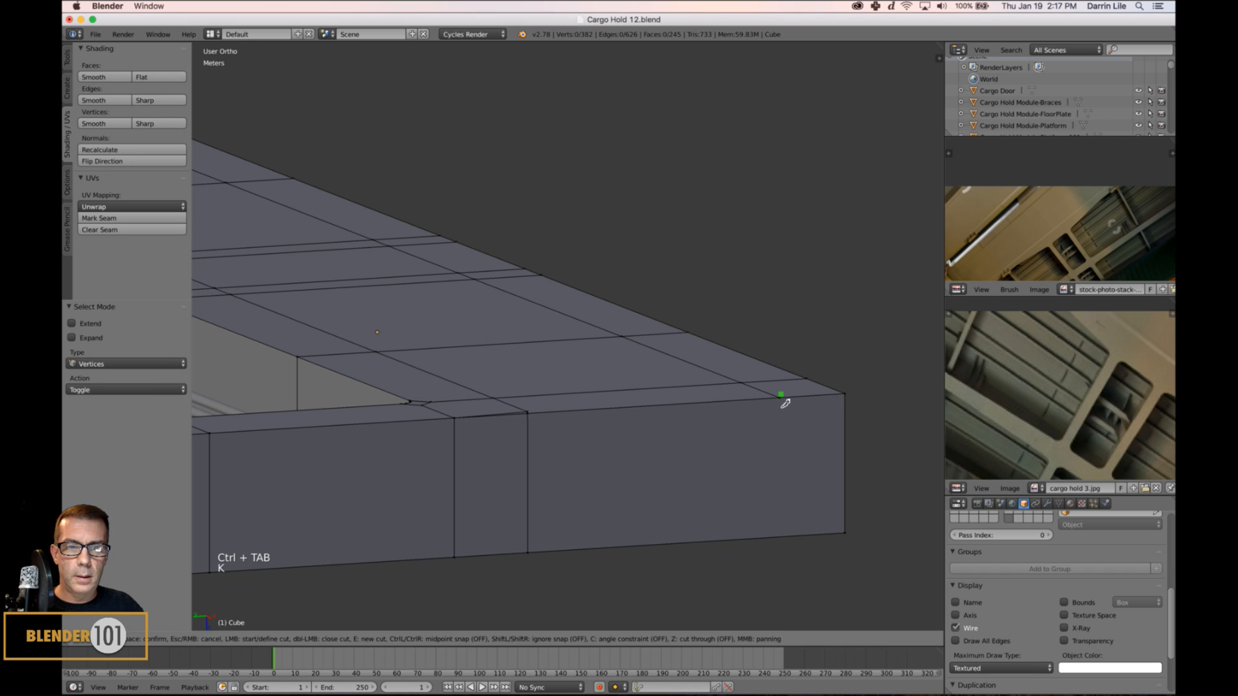
click(778, 538)
key(Return)
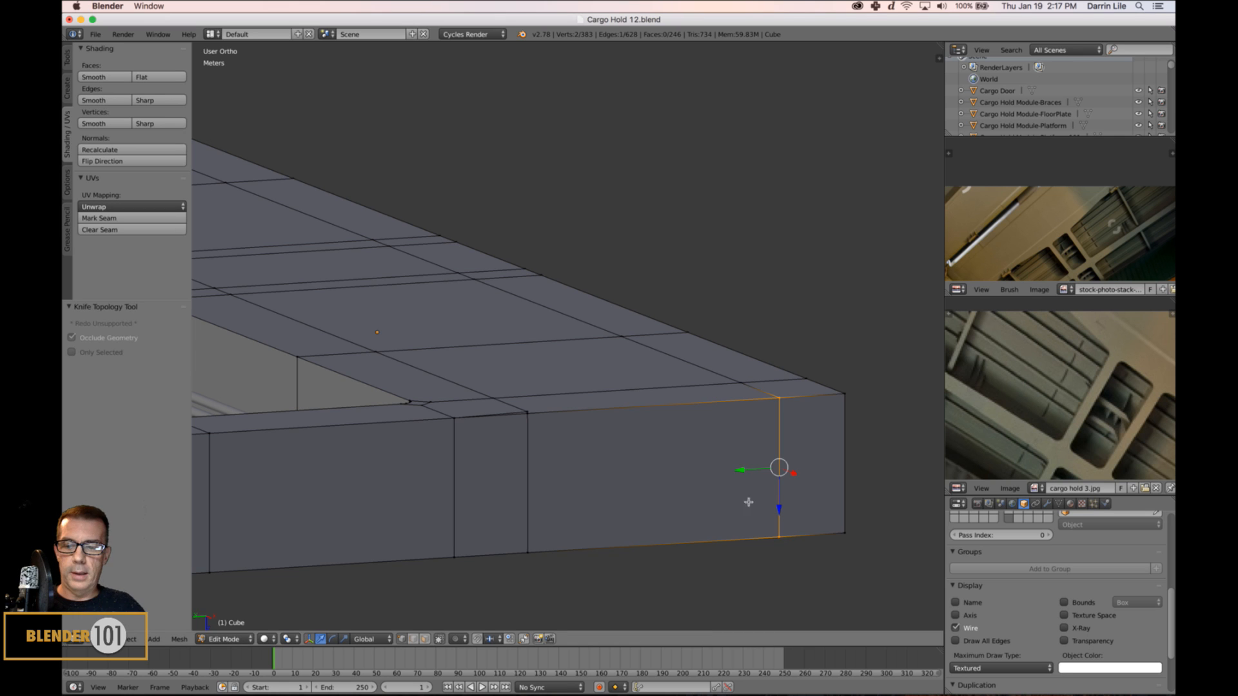
Check where the cuts meet the panel's border and undo both vertical knife cuts on the end face.
key(a)
scroll(589, 419, down, 4)
scroll(515, 418, up, 9)
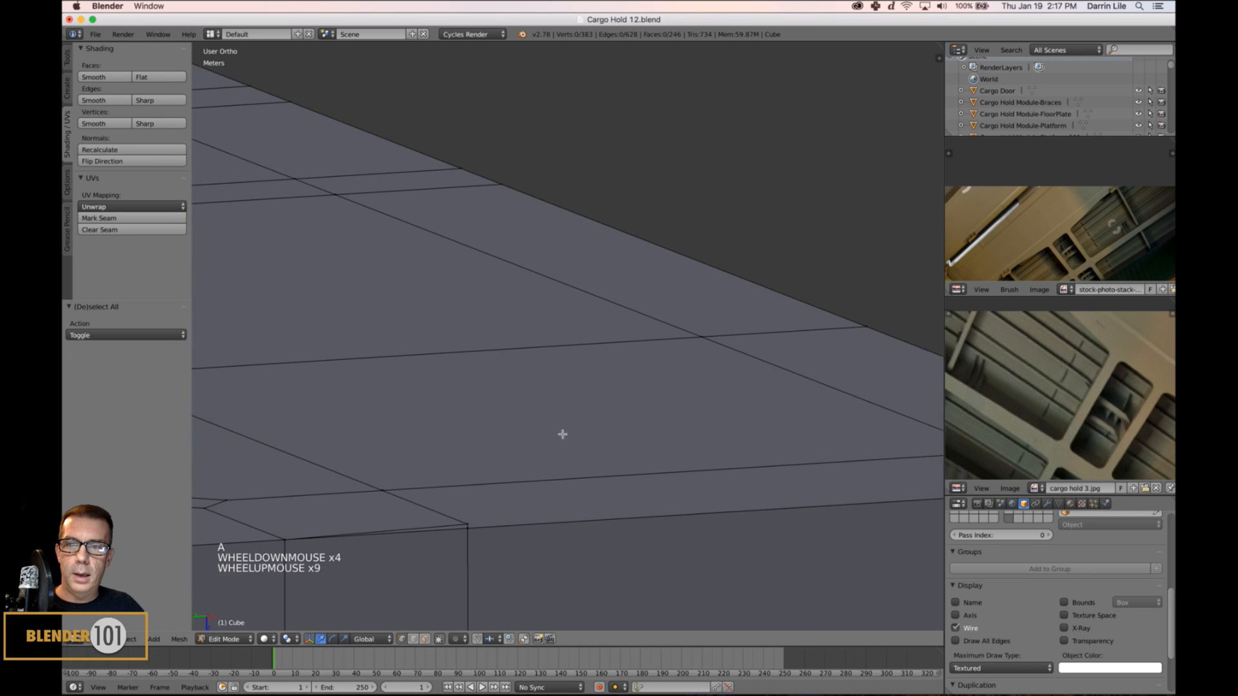
scroll(553, 464, down, 1)
mouse_move(544, 497)
shift+middle_down()
mouse_move(544, 472)
mouse_move(549, 485)
shift+middle_up()
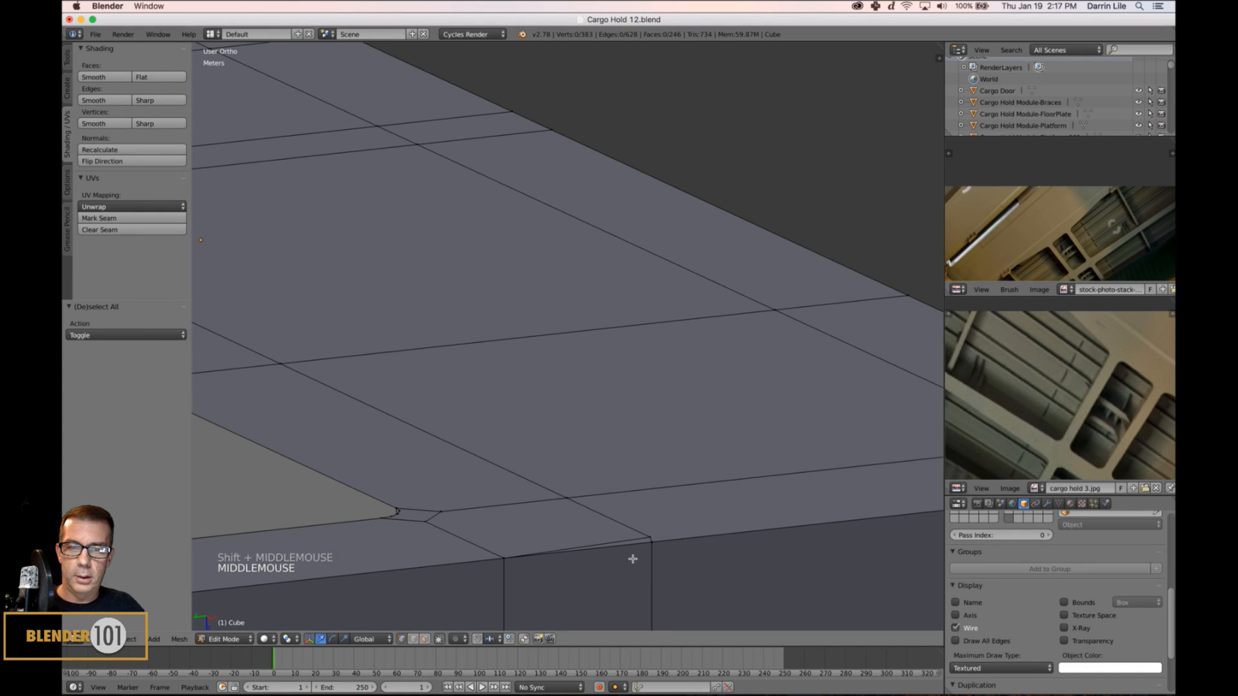
key(super+z)
key(super+z)
key(super+z)
key(super+z)
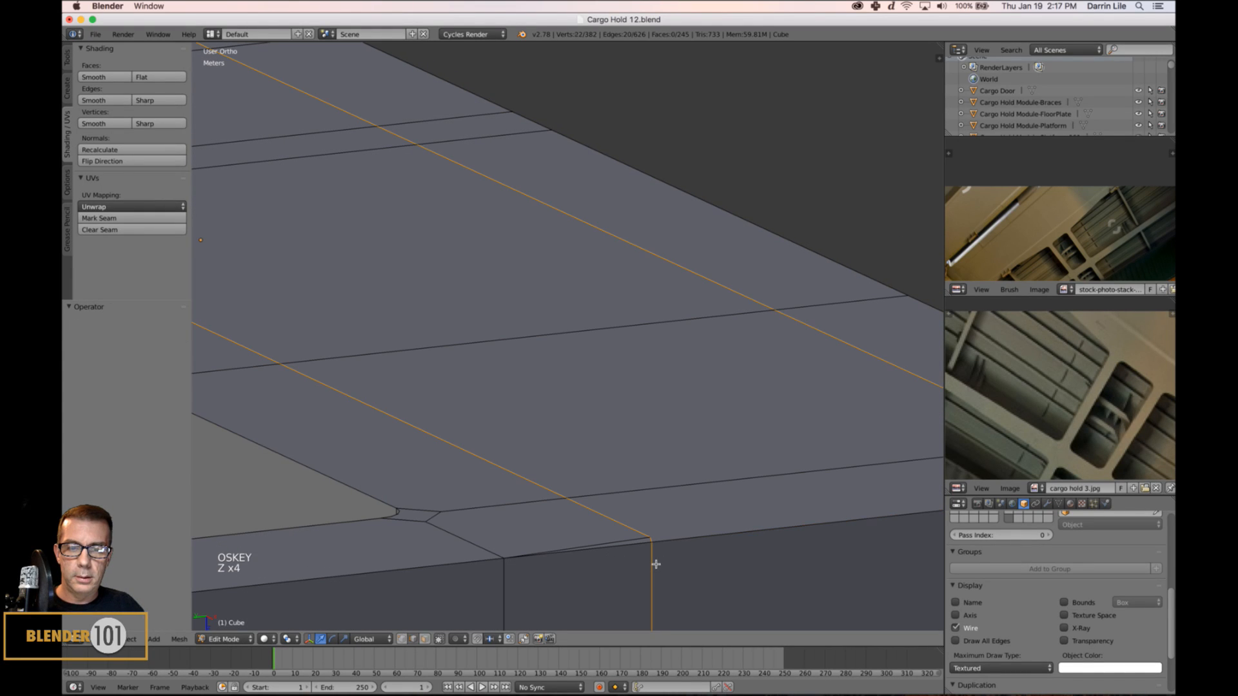
key(super+z)
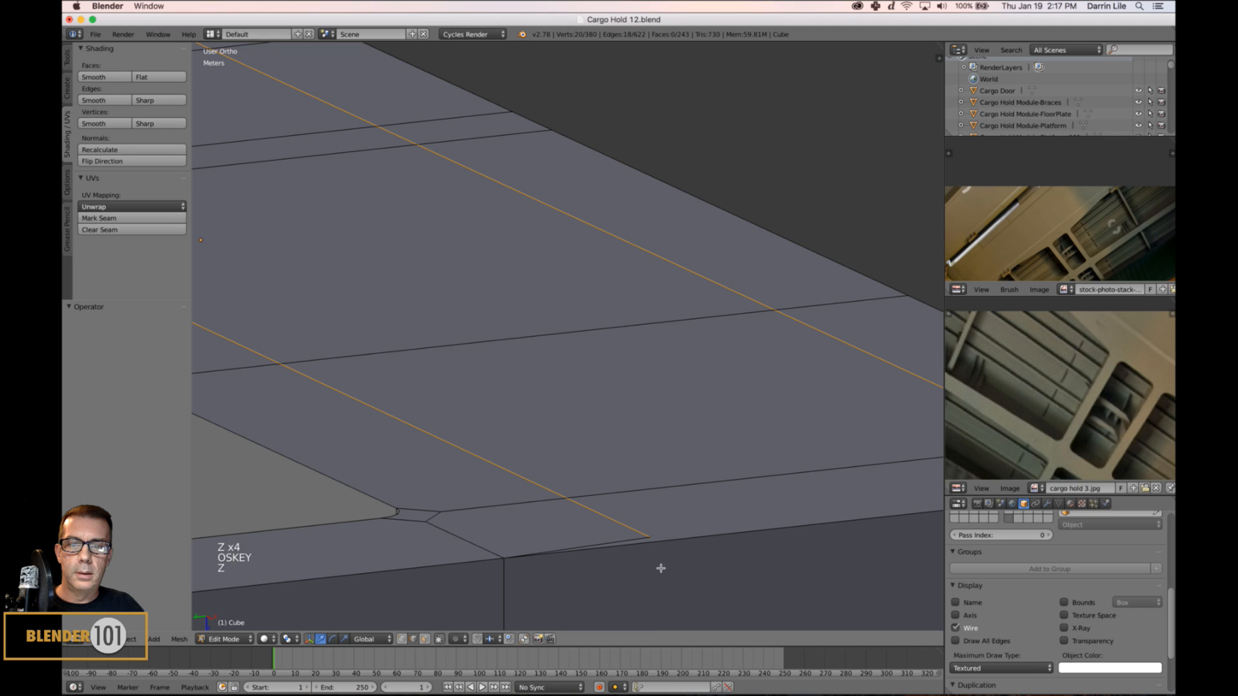
Dissolve the misplaced end segment of the line nearest the bays and the slanted edge joining it to the panel corner vertex.
scroll(661, 570, down, 2)
key(a)
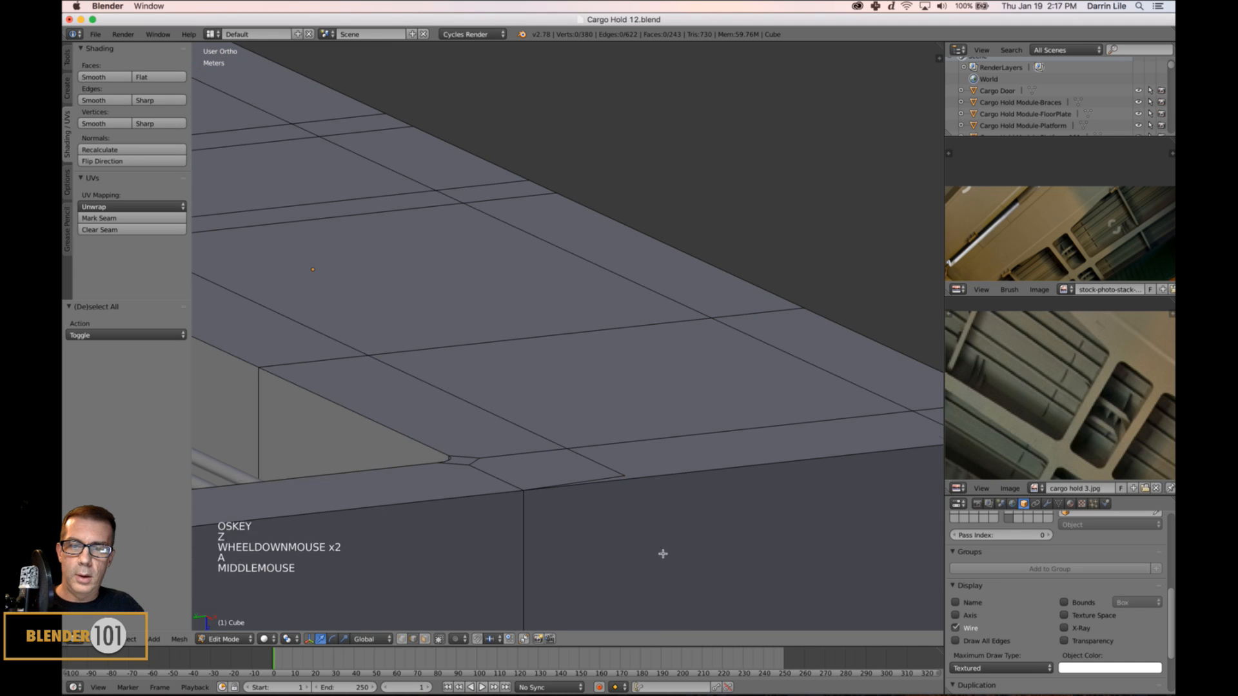
middle_drag(660, 552, 643, 532)
shift+middle_drag(615, 605, 616, 483)
right_click(604, 482)
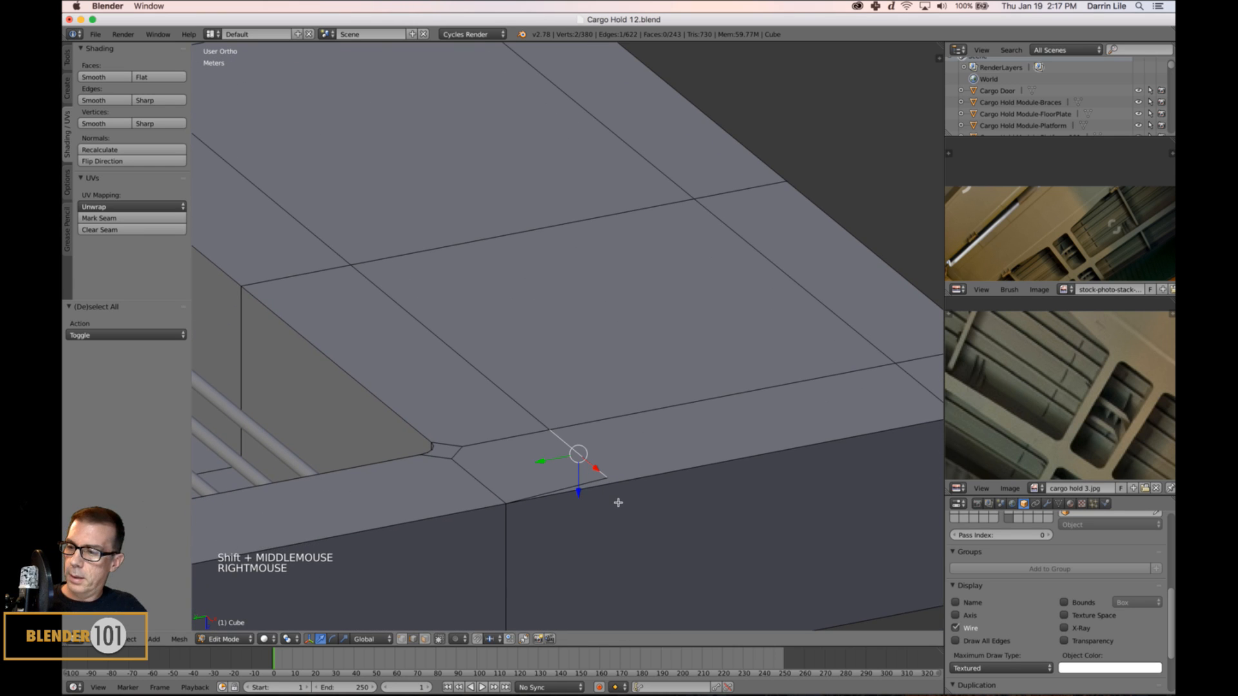
key(KP_Decimal)
scroll(617, 435, down, 3)
middle_drag(617, 442, 583, 433)
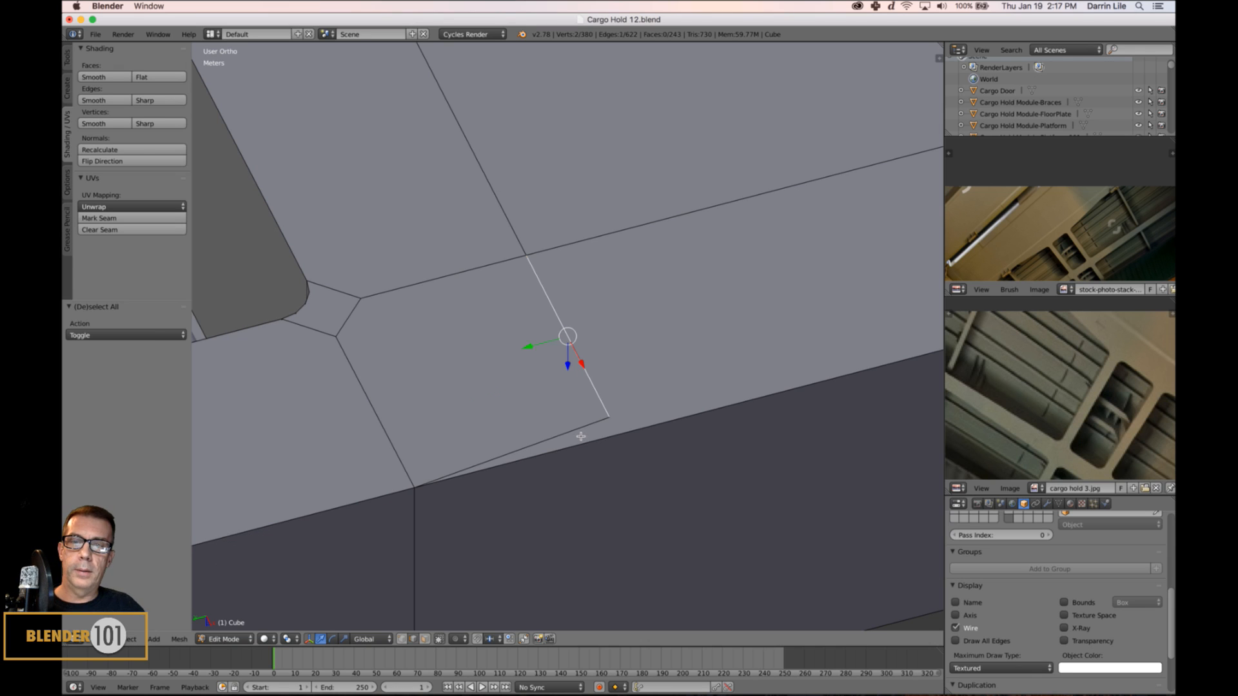
shift+right_click(581, 436)
key(x)
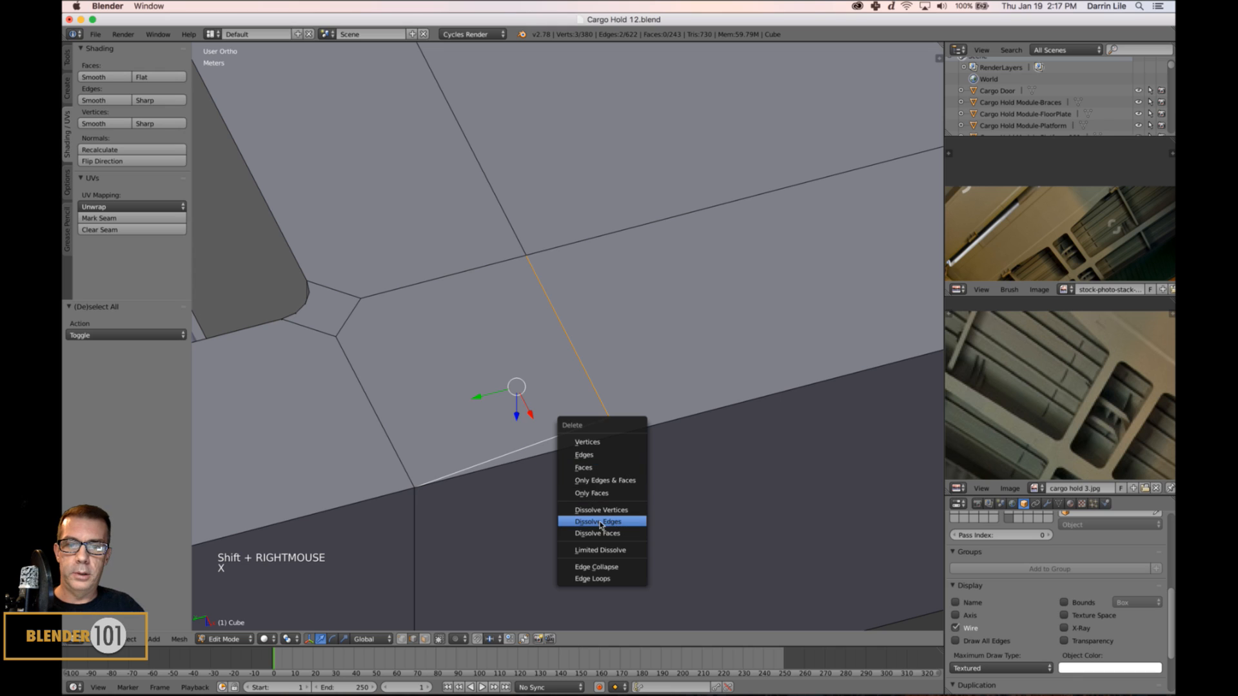
click(600, 524)
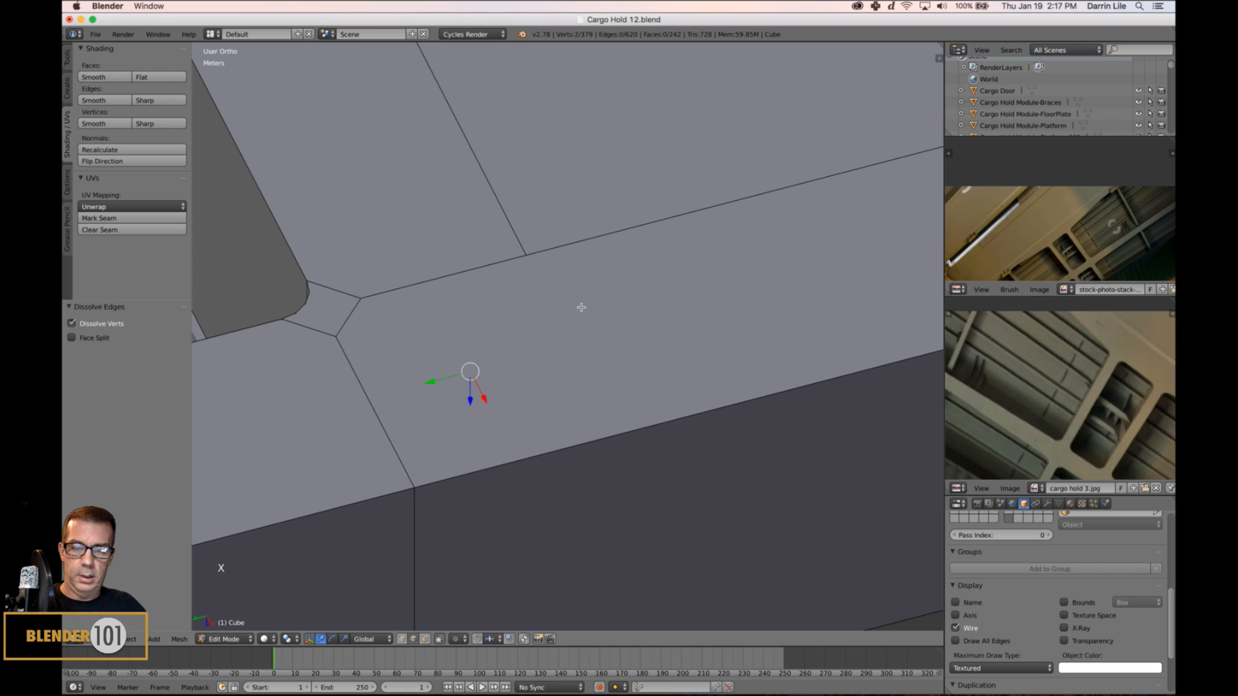
In vertex selection, knife-cut a new segment from the open end of the line nearest the bays to the panel's border edge.
key(k)
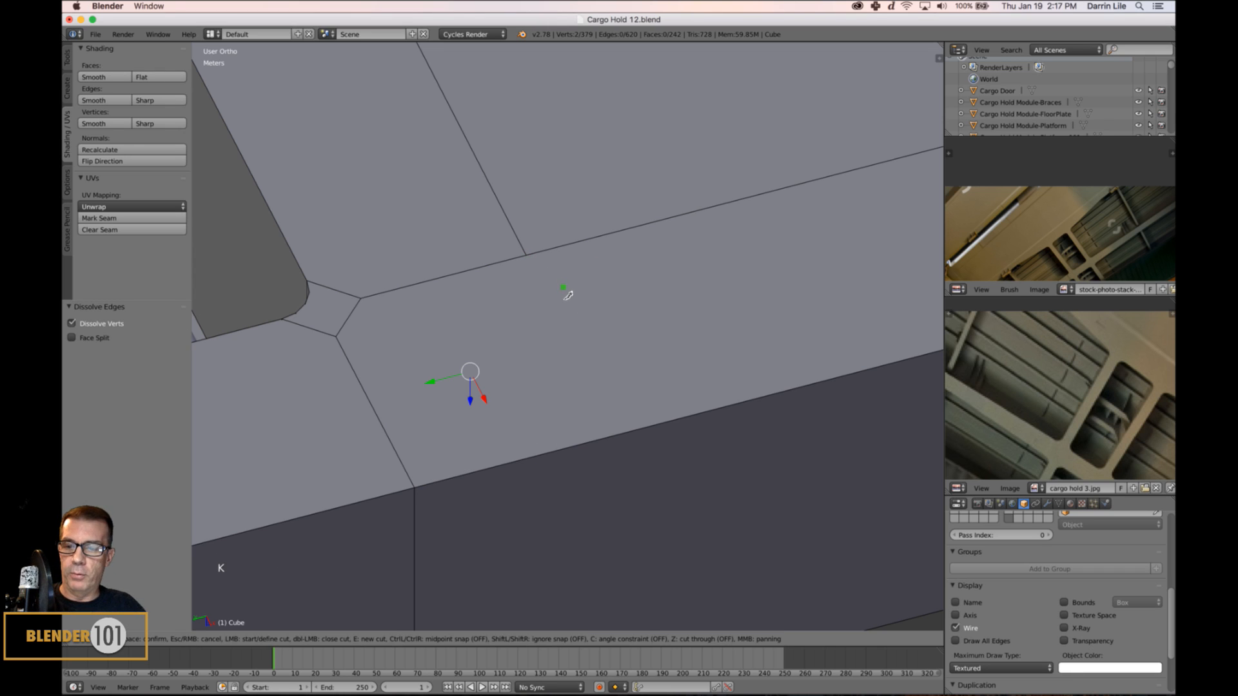
key(Tab)
key(Tab)
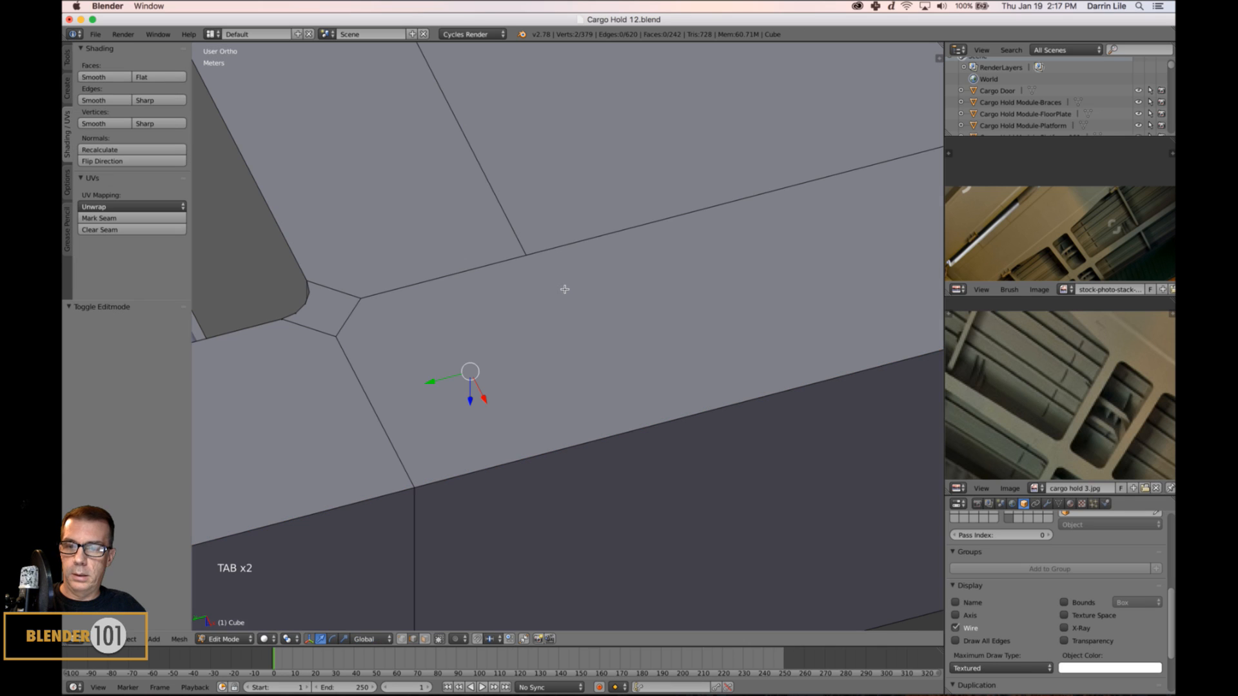
key(ctrl+Tab)
click(565, 284)
key(a)
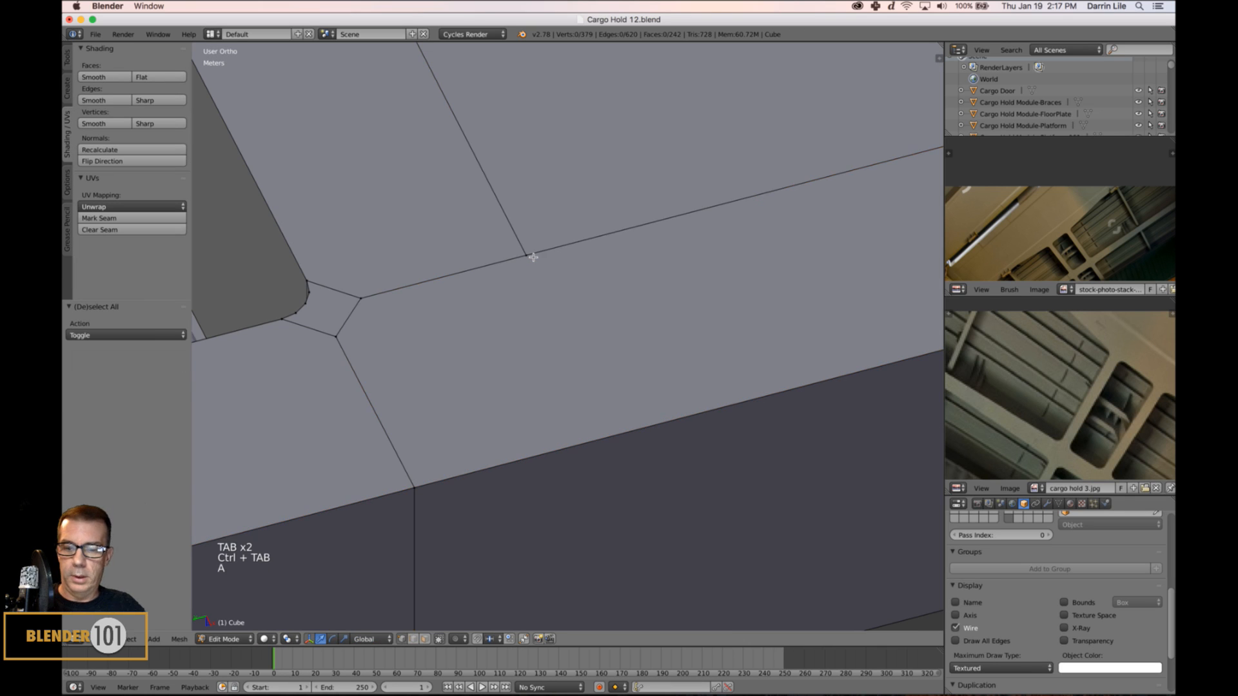
key(k)
click(527, 256)
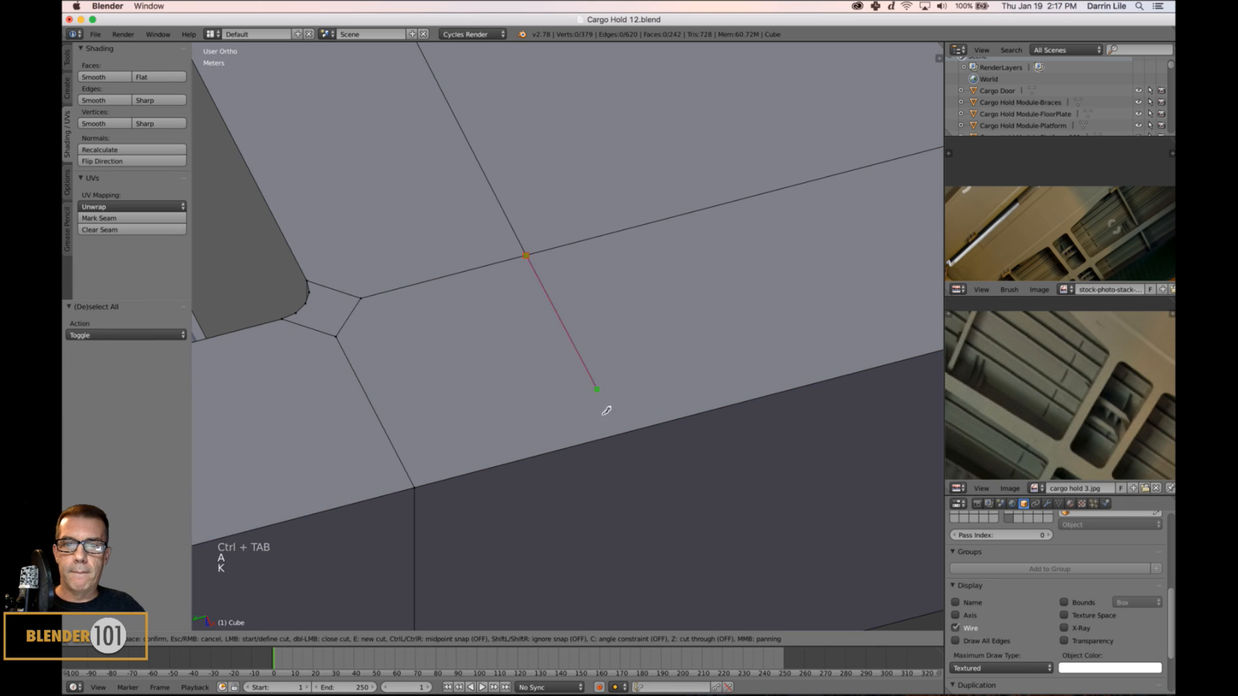
click(613, 441)
key(Return)
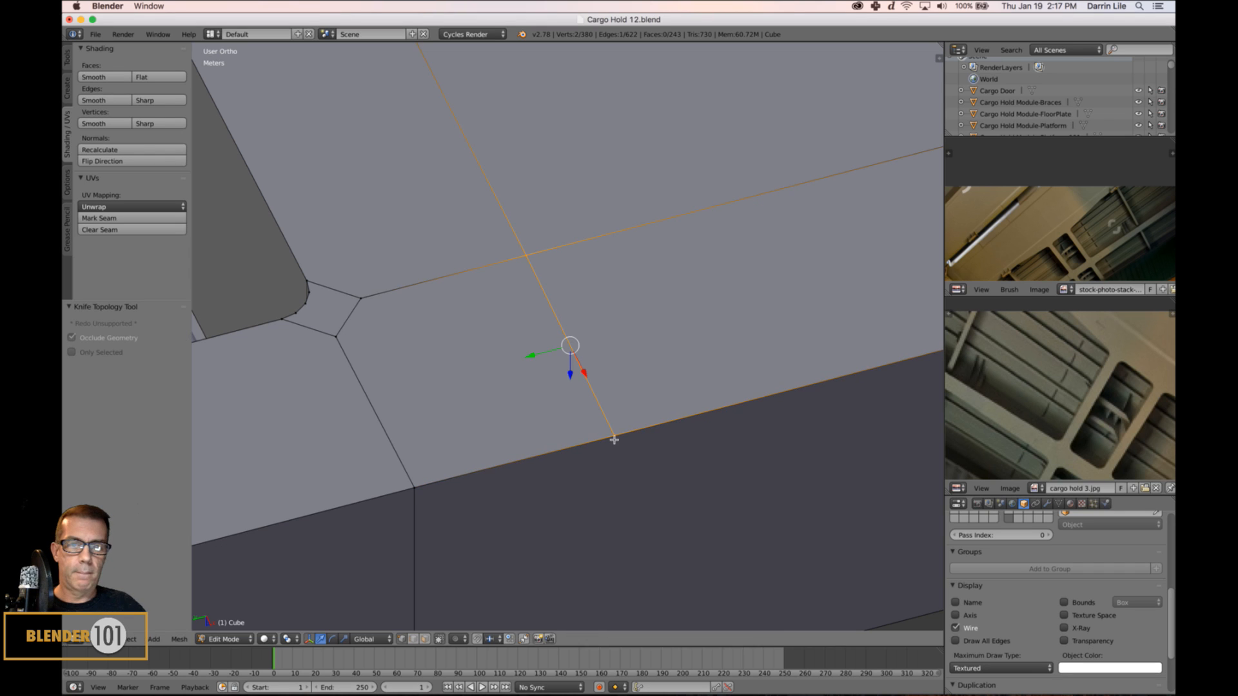
scroll(654, 418, down, 3)
key(a)
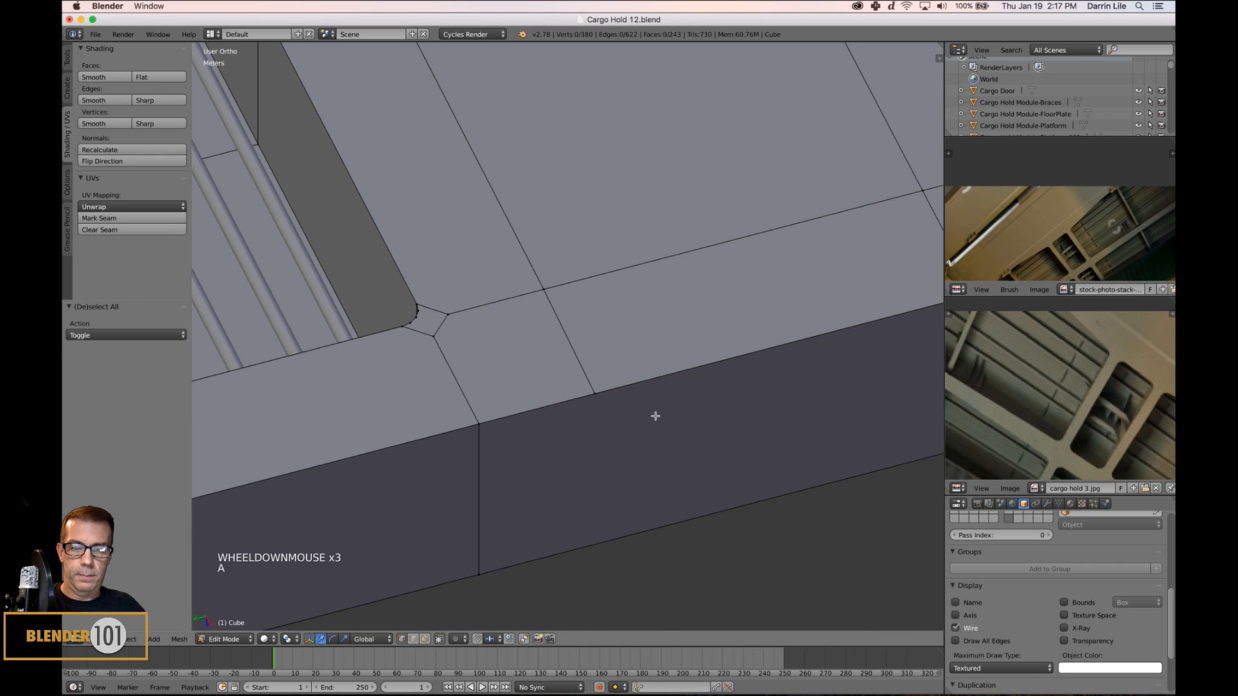
Knife-cut a vertical edge down the end face, from the end of the line nearest the bays to the lower border.
key(k)
click(595, 394)
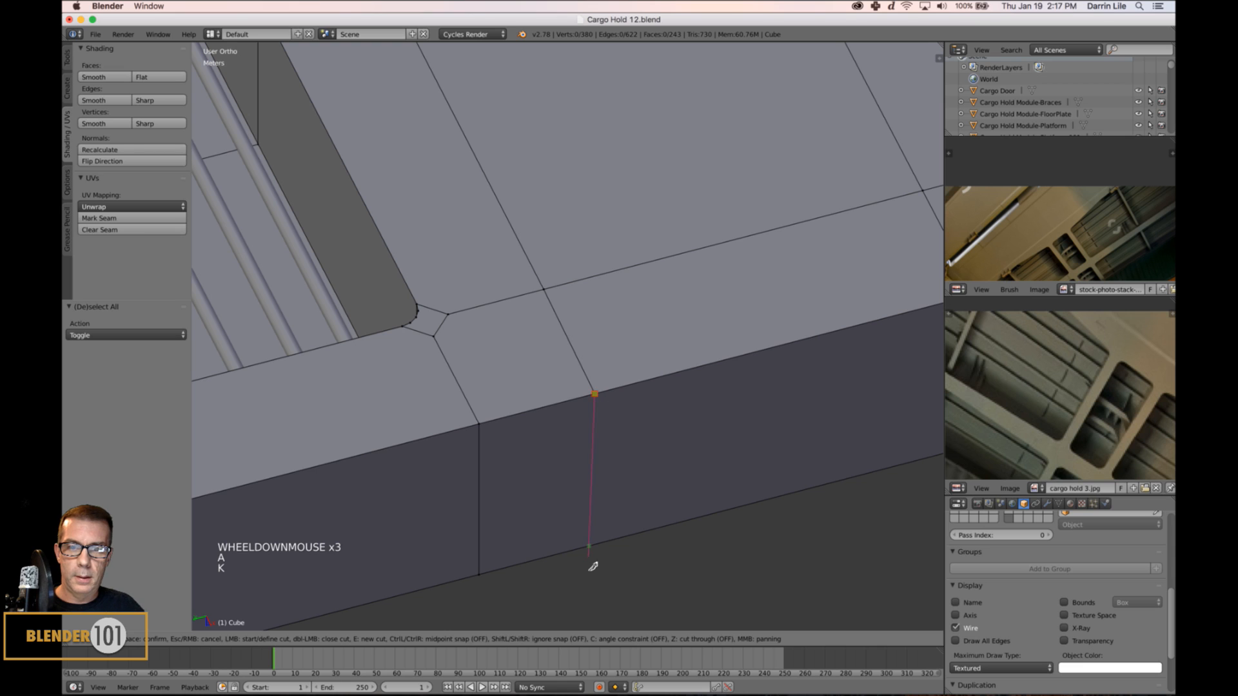
click(599, 544)
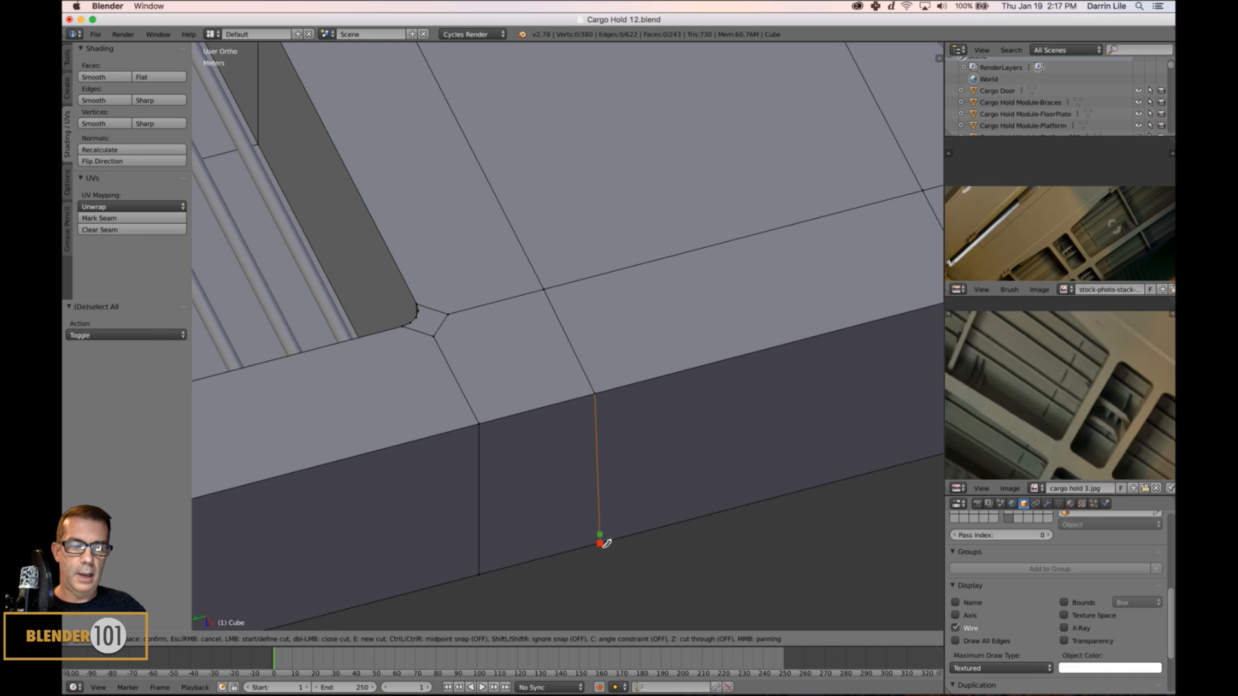
key(Return)
key(a)
Knife-cut a second vertical edge down the same end face, from the line near the outer corner to the lower border.
shift+middle_drag(836, 476, 536, 475)
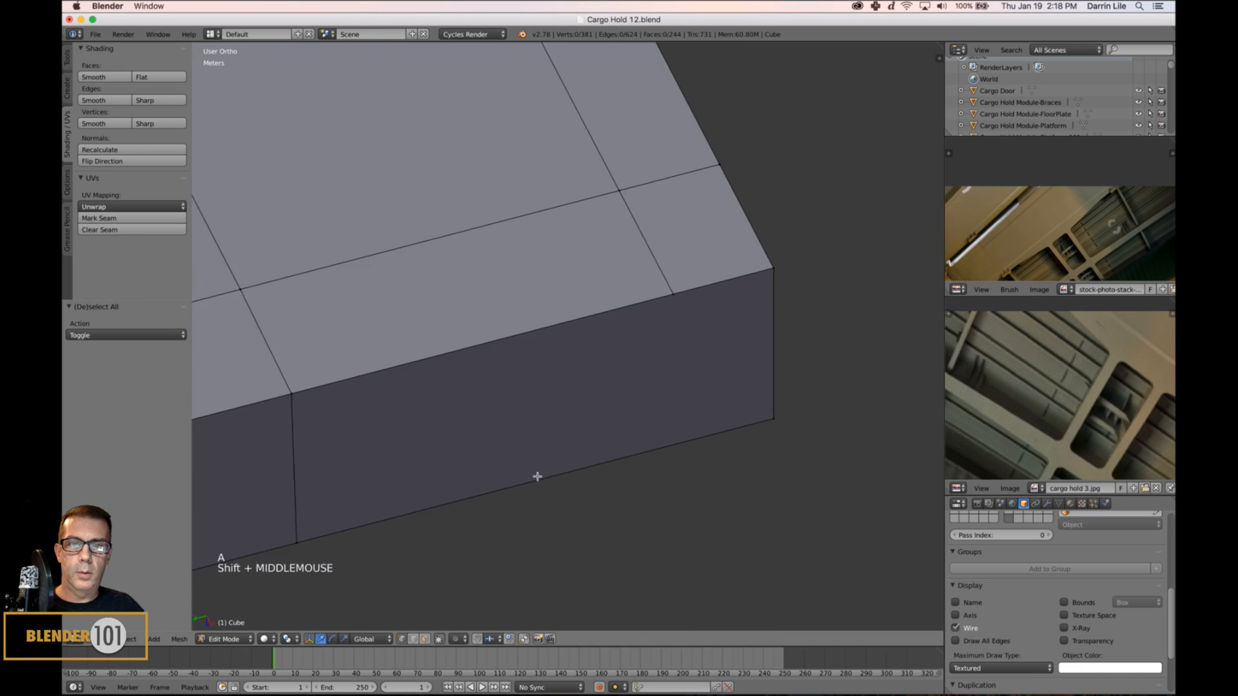
scroll(601, 458, up, 2)
key(k)
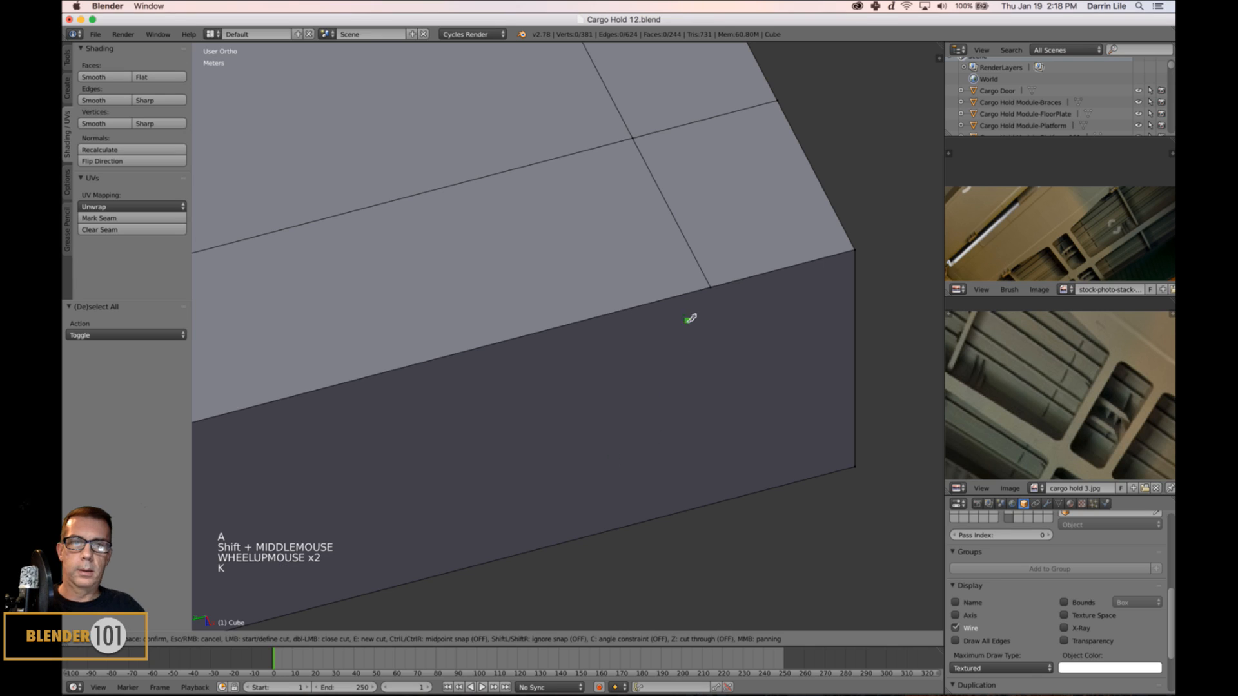
click(713, 288)
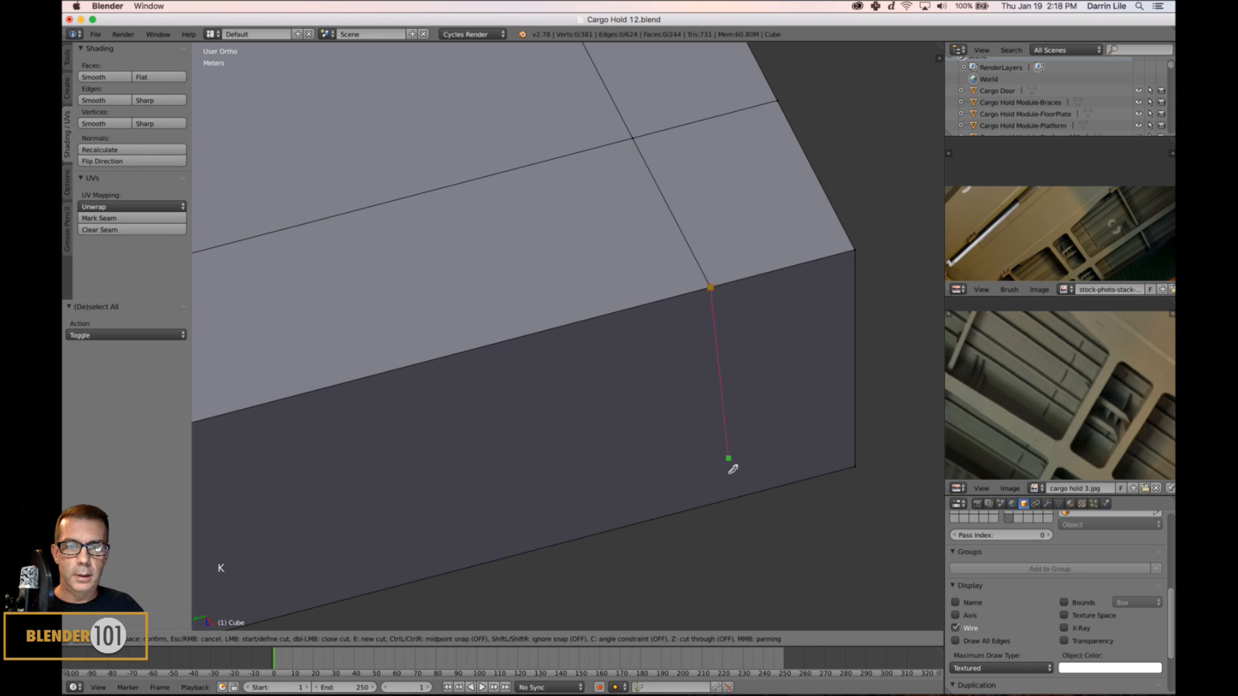
click(723, 498)
key(Return)
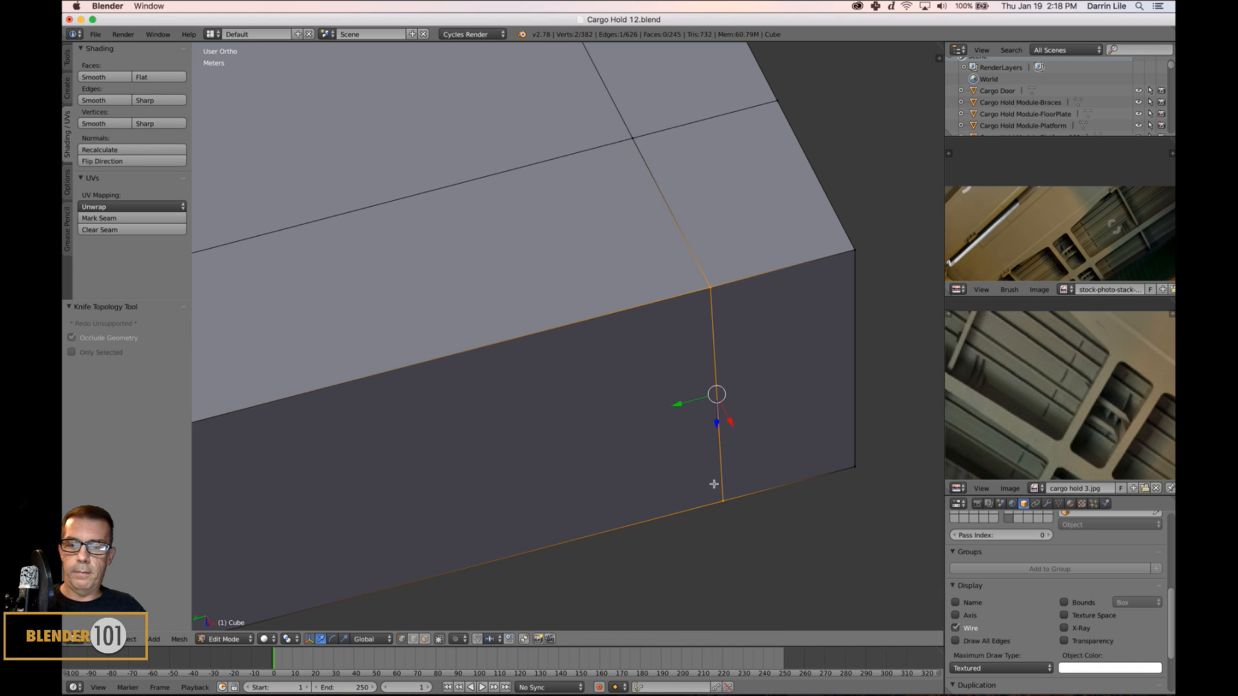
key(a)
On the panel's opposite end face, knife-cut a vertical edge down from the line nearest the bays.
scroll(699, 428, down, 10)
shift+middle_drag(593, 415, 745, 221)
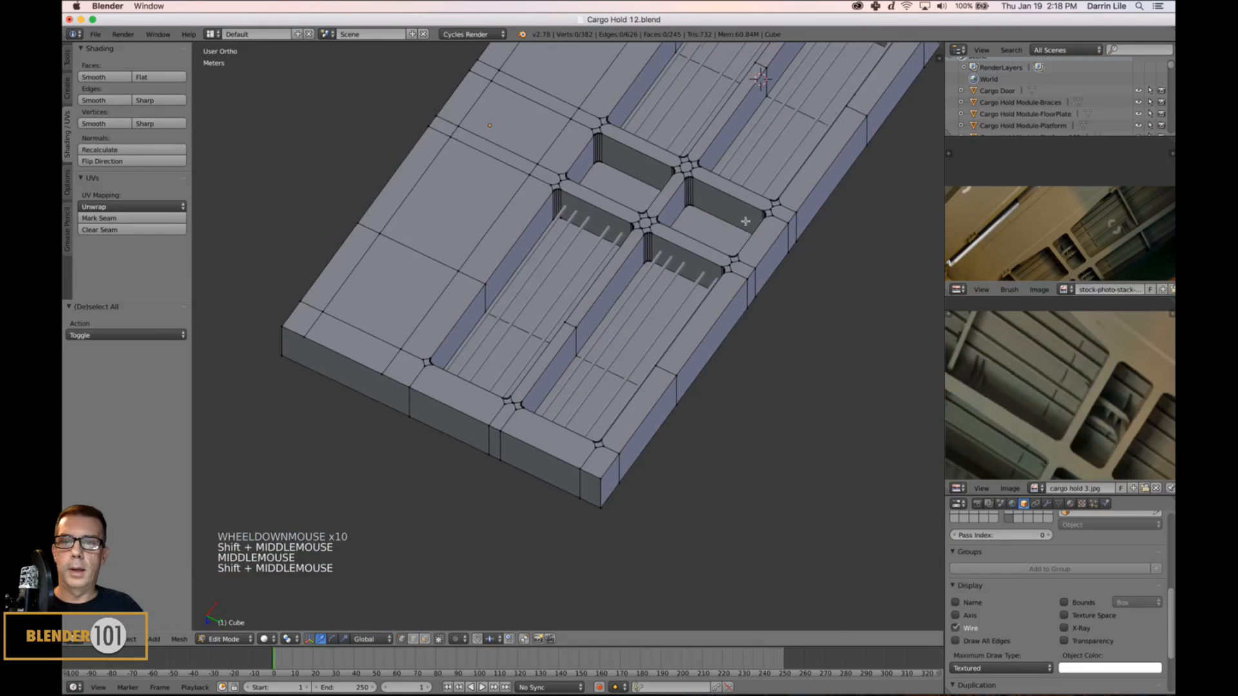
scroll(497, 351, up, 2)
shift+middle_drag(497, 351, 644, 359)
shift+scroll(552, 395, down, 1)
scroll(553, 396, up, 3)
shift+middle_drag(553, 395, 662, 375)
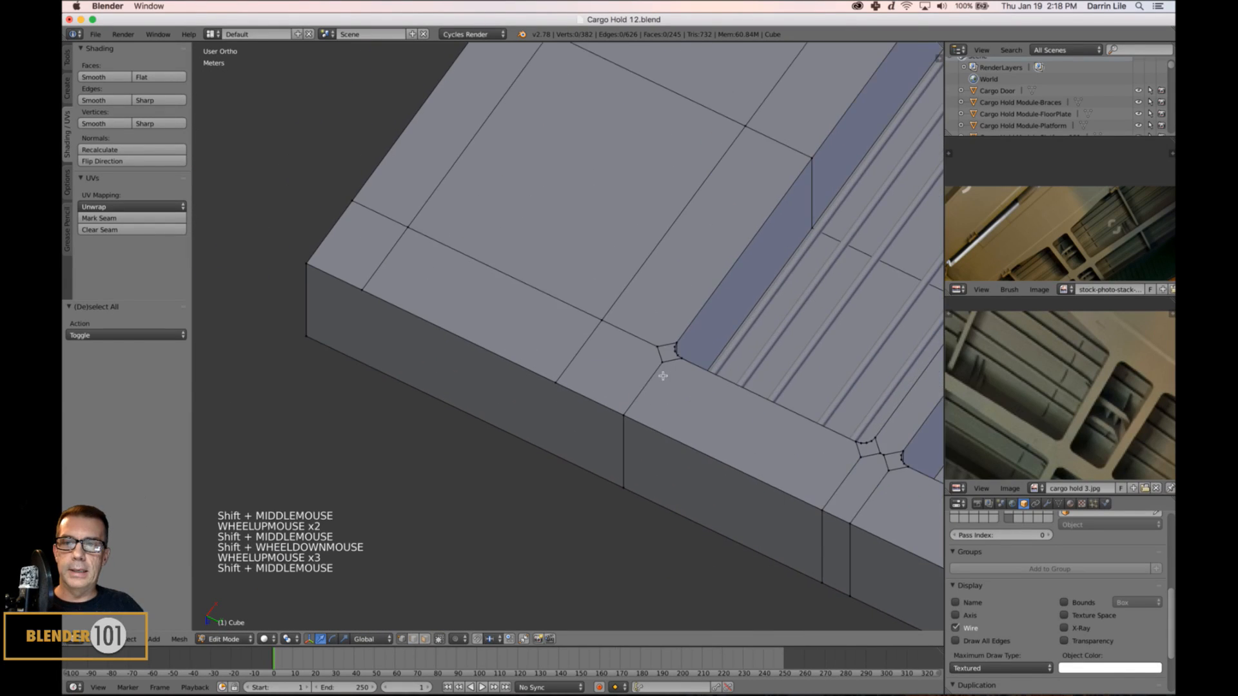
scroll(663, 376, up, 2)
middle_drag(619, 412, 623, 414)
key(k)
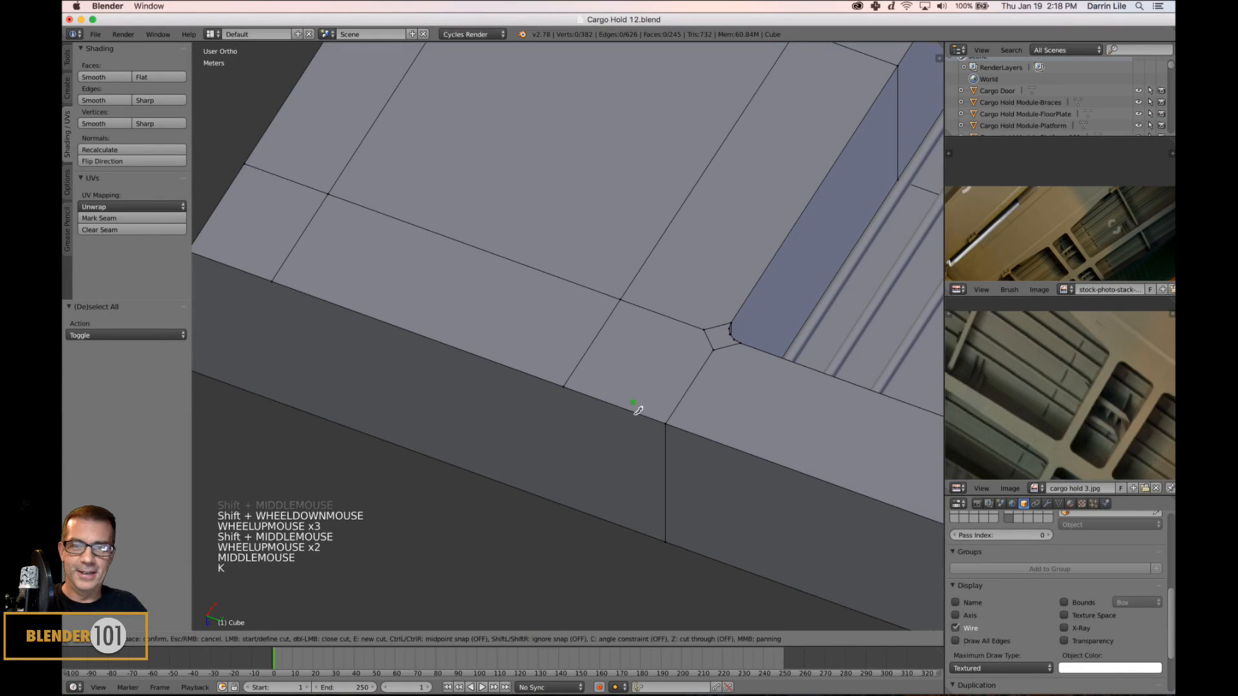
click(565, 390)
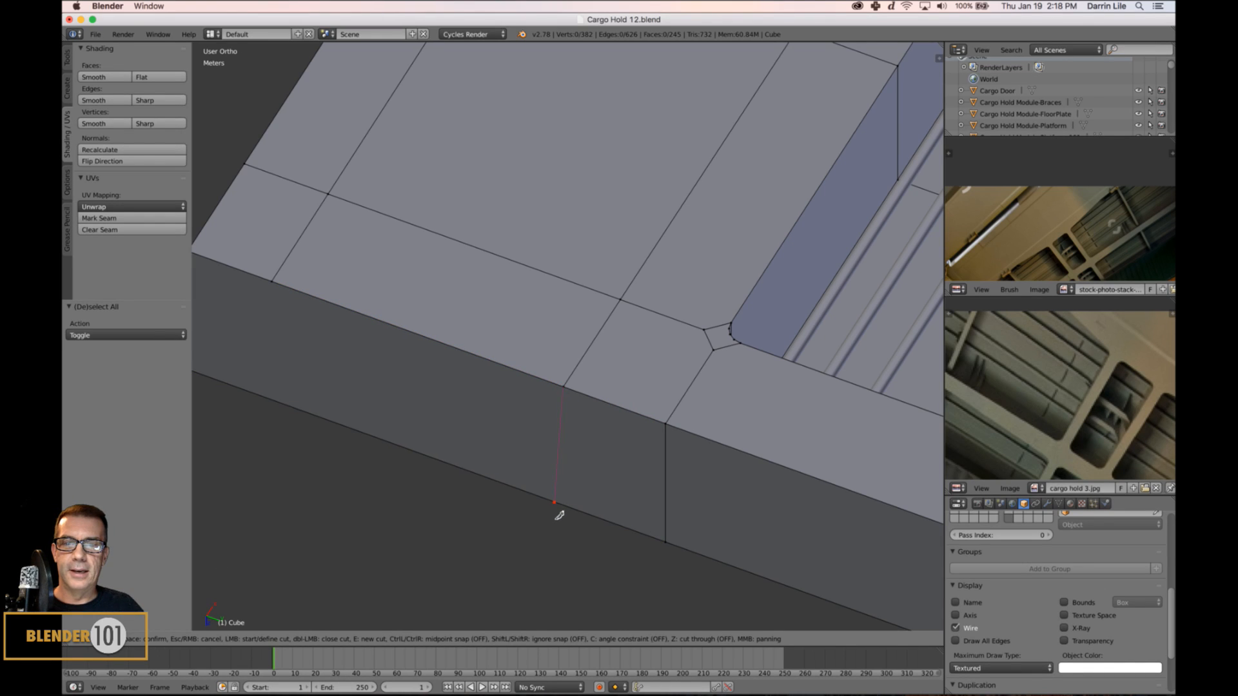
click(559, 514)
key(Return)
Knife-cut a vertical edge down this end face from the line near the outer corner and clear the selection.
key(k)
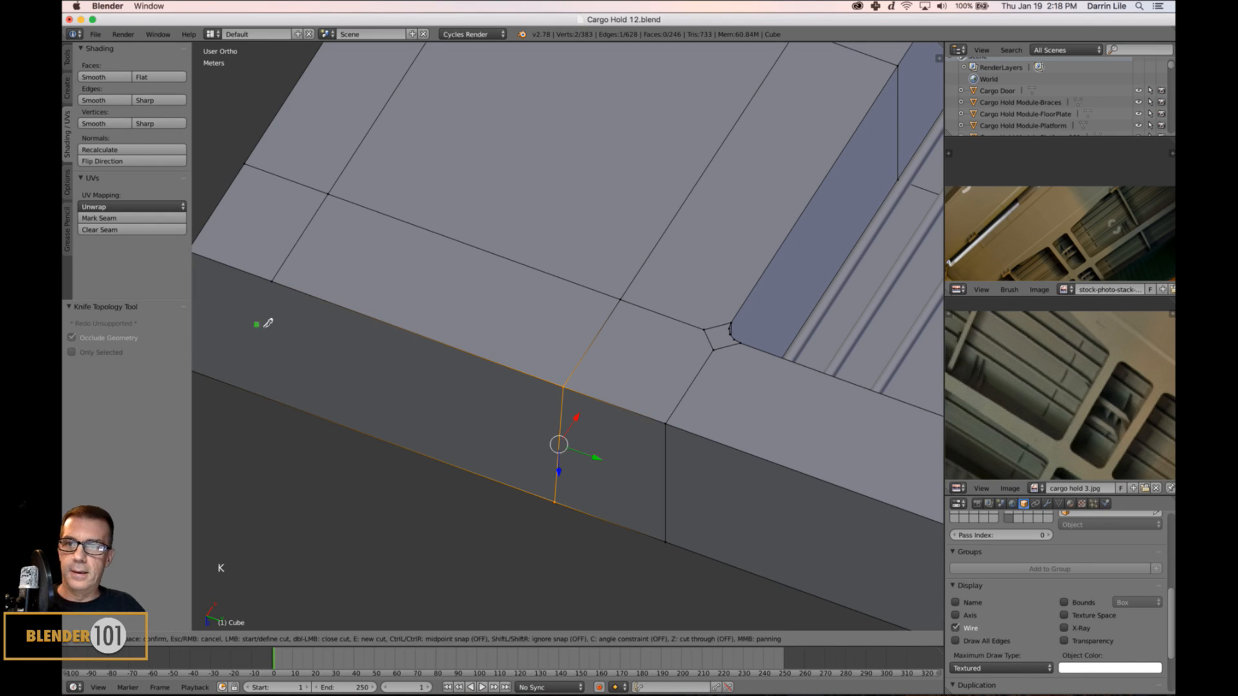
click(264, 397)
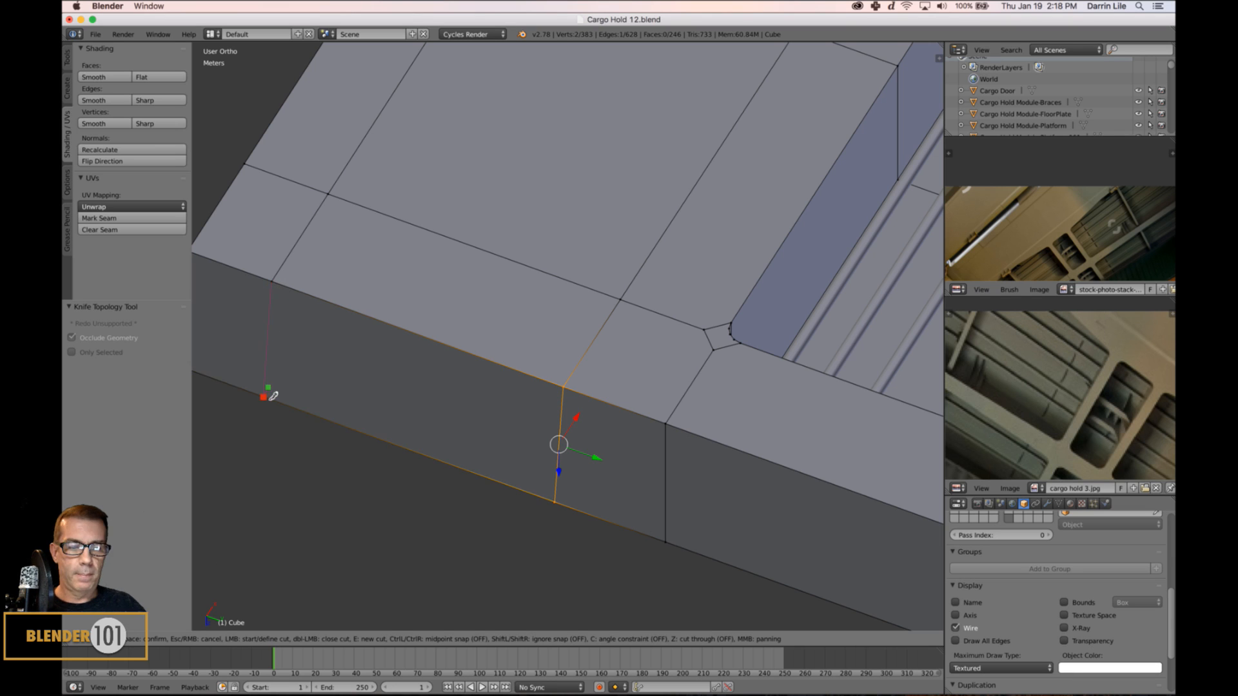
key(Return)
key(a)
In face selection, select the seven faces enclosed by the cut lines on the flat area and extrude them slightly inward as a shallow recess.
scroll(437, 284, down, 4)
middle_drag(552, 297, 387, 320)
scroll(608, 303, down, 4)
key(ctrl+Tab)
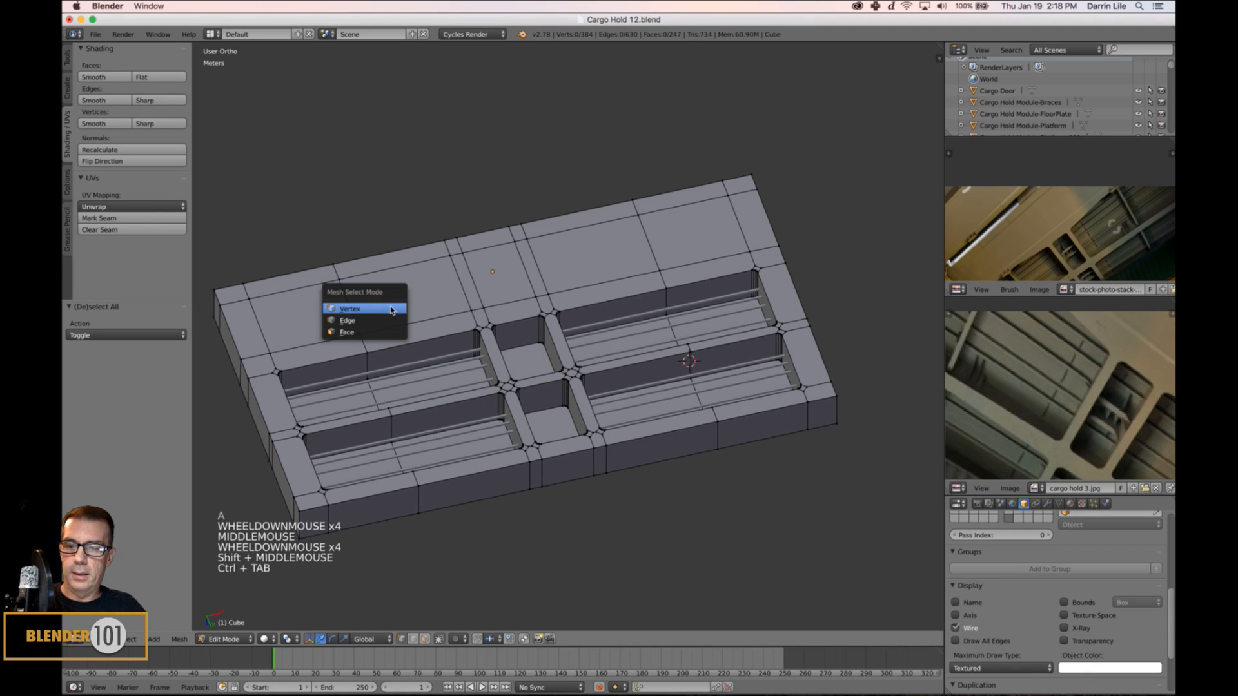
click(387, 315)
right_click(387, 300)
shift+right_click(387, 300)
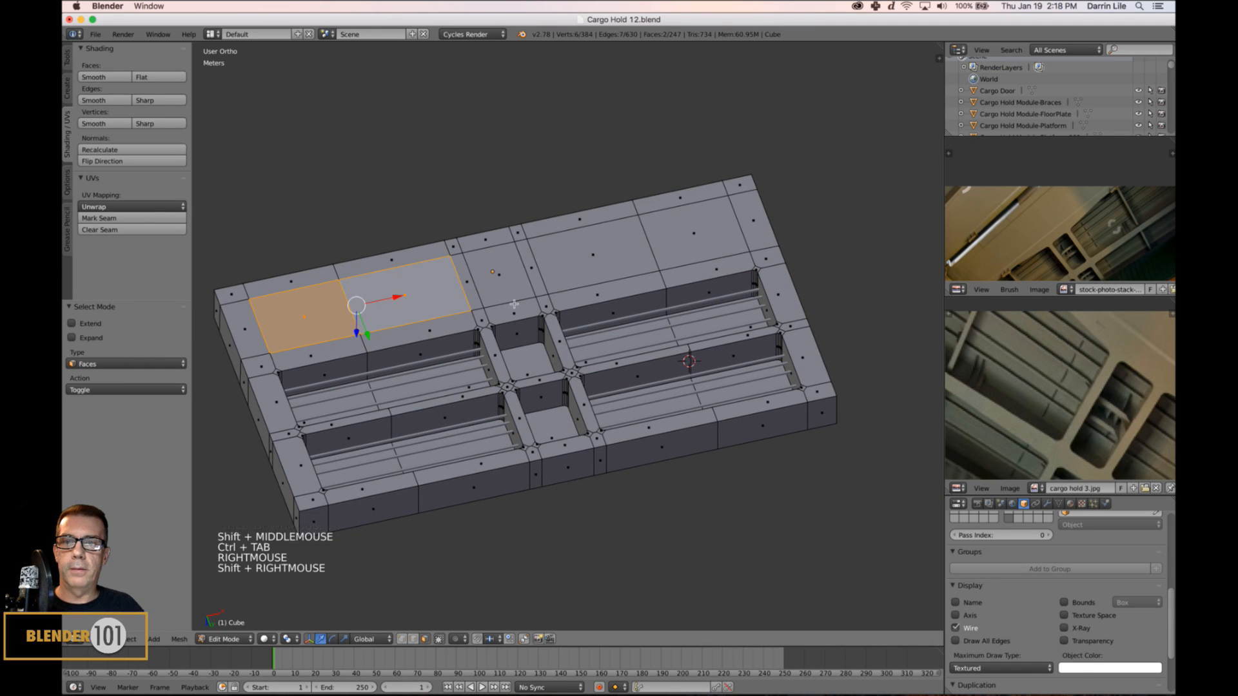
shift+right_click(466, 284)
shift+right_click(506, 282)
shift+right_click(529, 279)
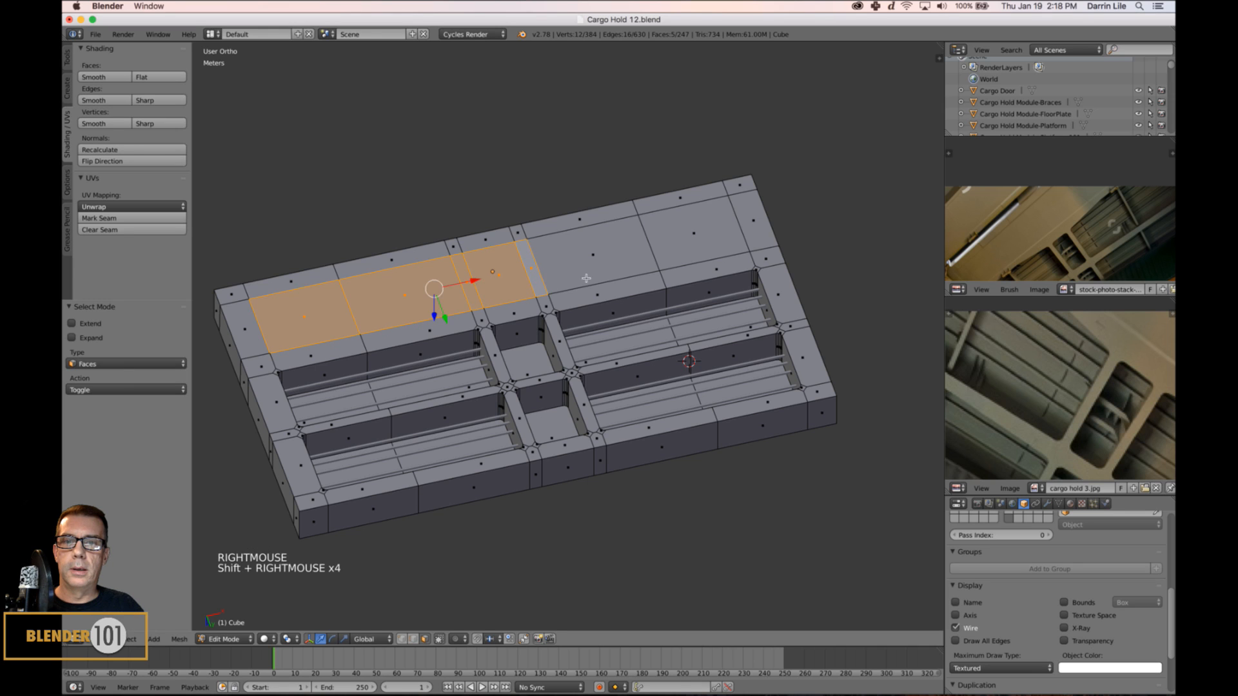
shift+right_click(586, 277)
shift+right_click(727, 247)
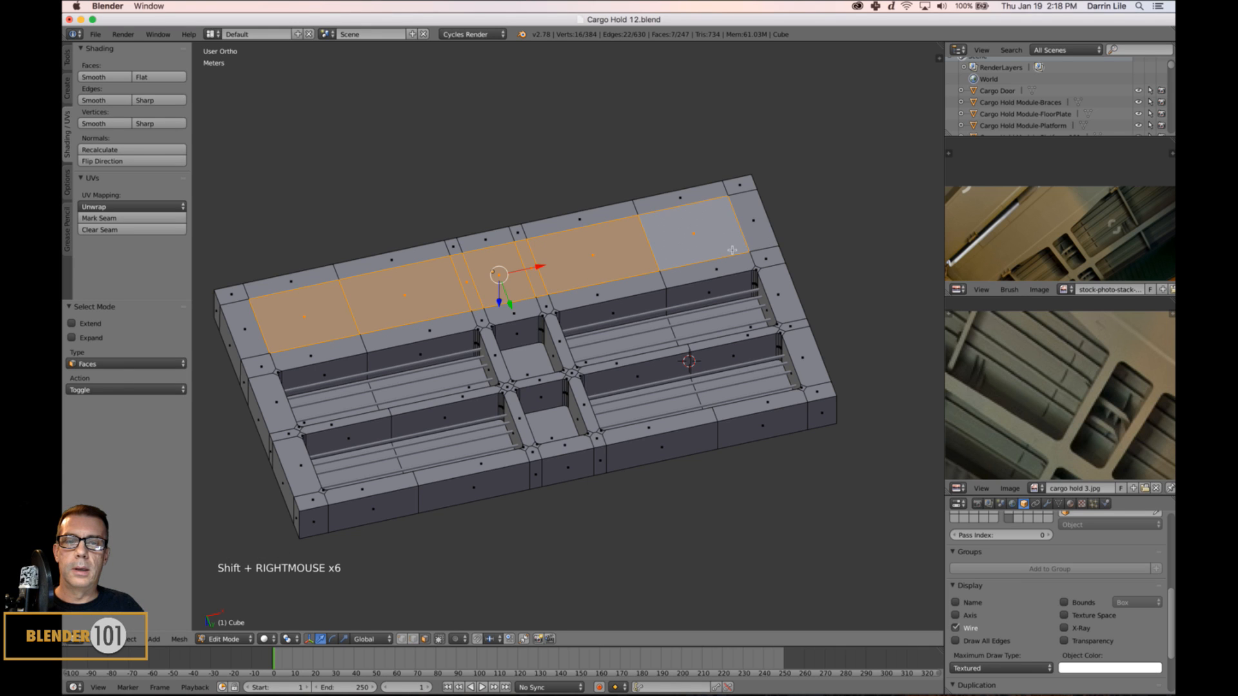
middle_drag(502, 363, 536, 376)
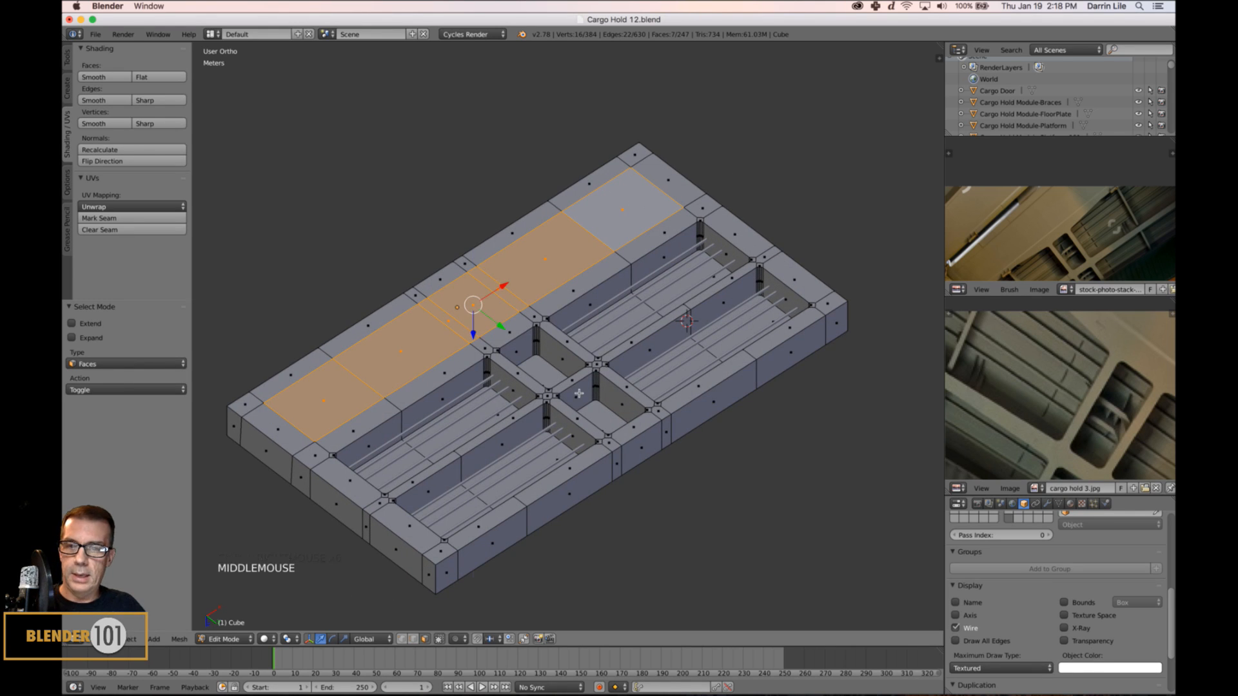
key(e)
key(e)
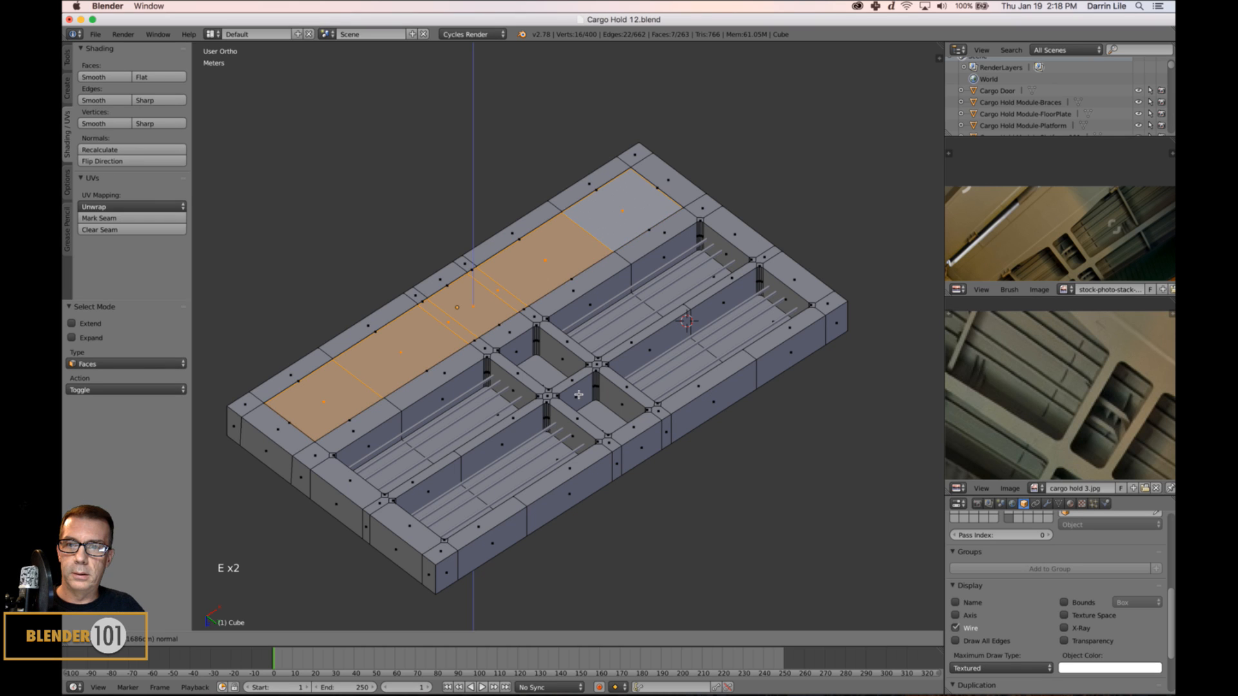
click(579, 395)
key(a)
Return to Object Mode and examine the recessed panel in perspective view, comparing its small central bays with the reference photo.
key(Tab)
scroll(600, 415, down, 4)
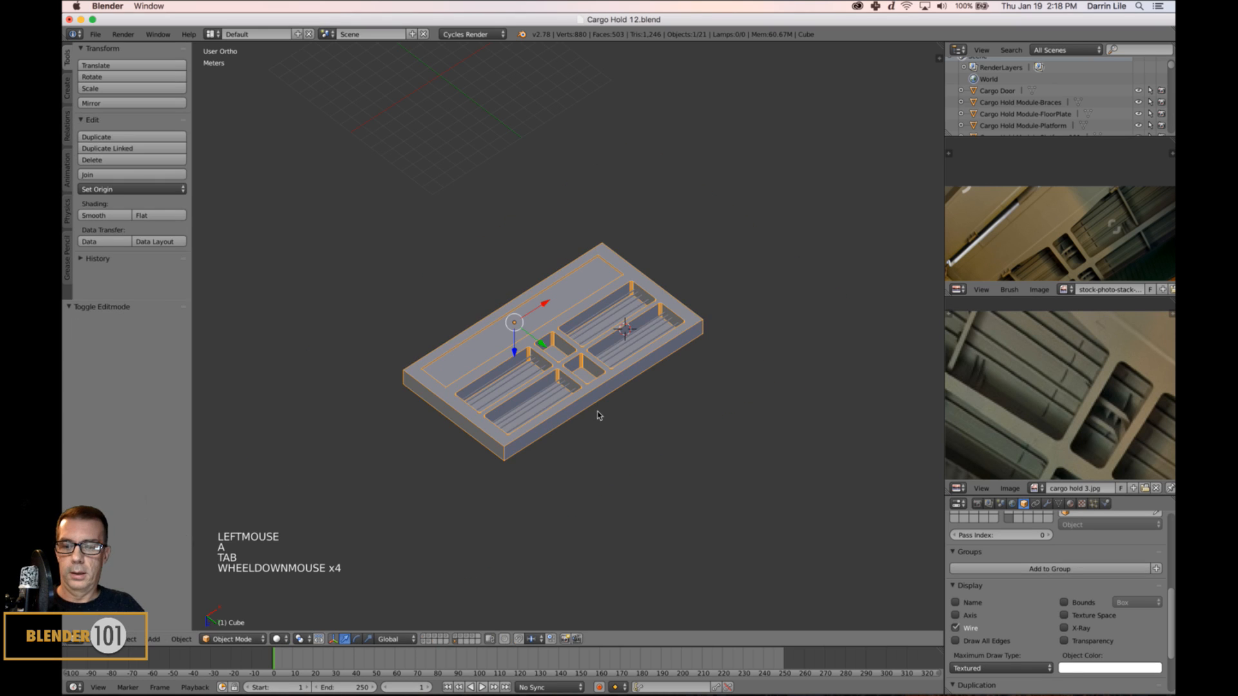
key(a)
middle_drag(671, 406, 666, 419)
key(KP_5)
scroll(665, 421, up, 4)
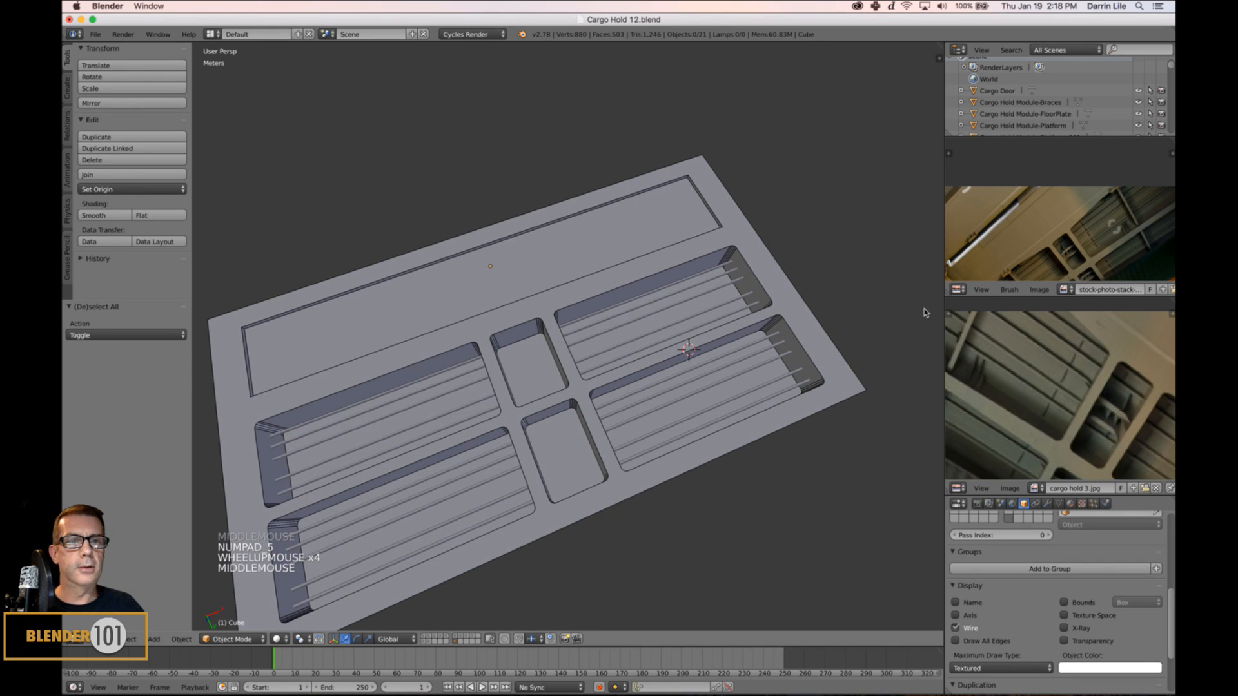
scroll(535, 400, down, 4)
mouse_move(535, 400)
middle_down()
mouse_move(527, 444)
mouse_move(533, 398)
mouse_move(554, 413)
middle_up()
scroll(532, 398, up, 3)
scroll(533, 398, up, 1)
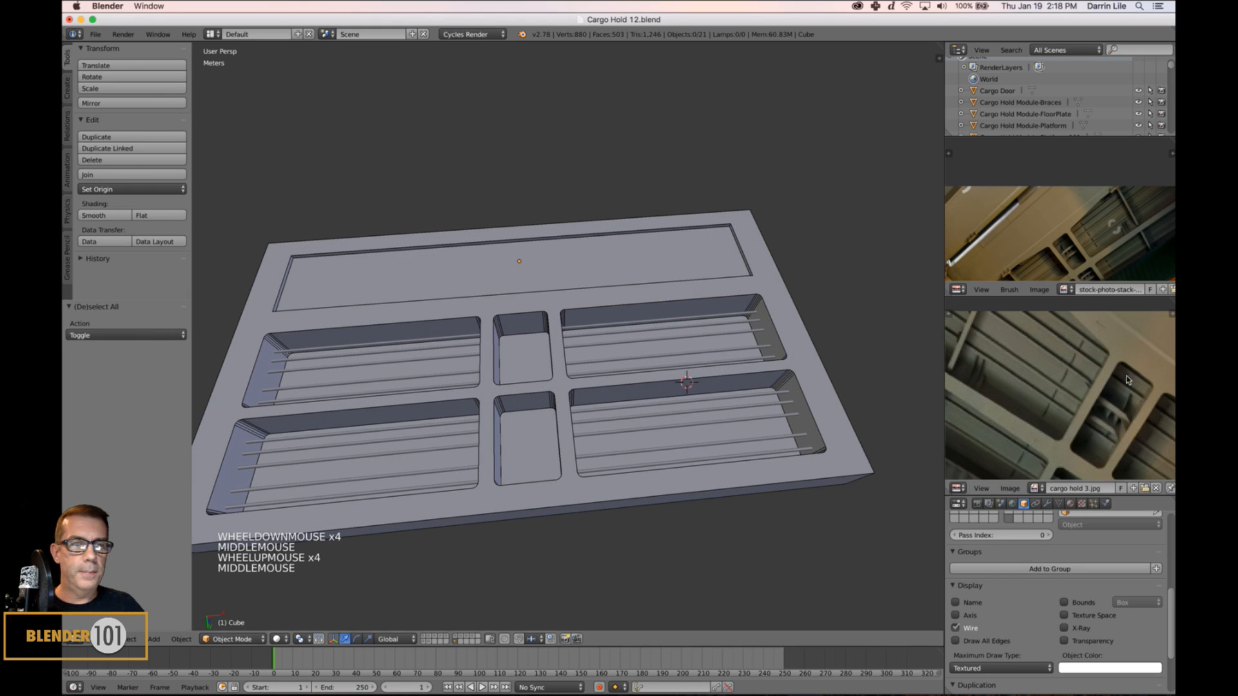
scroll(1102, 405, down, 1)
mouse_move(1102, 405)
middle_down()
mouse_move(1094, 422)
mouse_move(1097, 374)
mouse_move(1089, 413)
mouse_move(1085, 394)
mouse_move(1103, 379)
middle_up()
scroll(1096, 385, down, 2)
scroll(1087, 390, up, 2)
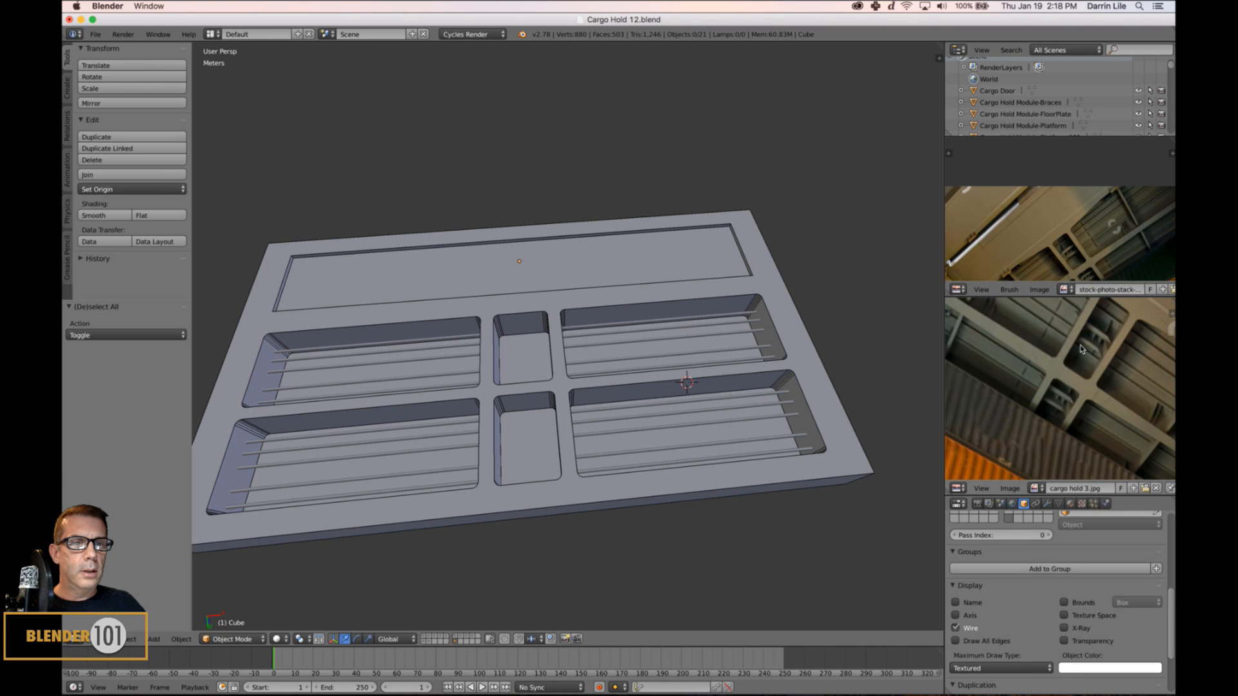
Snap the 3D cursor to the middle of the small central bay beside the flat area, using its two opposite edges, and return to Object Mode.
middle_drag(519, 389, 532, 365)
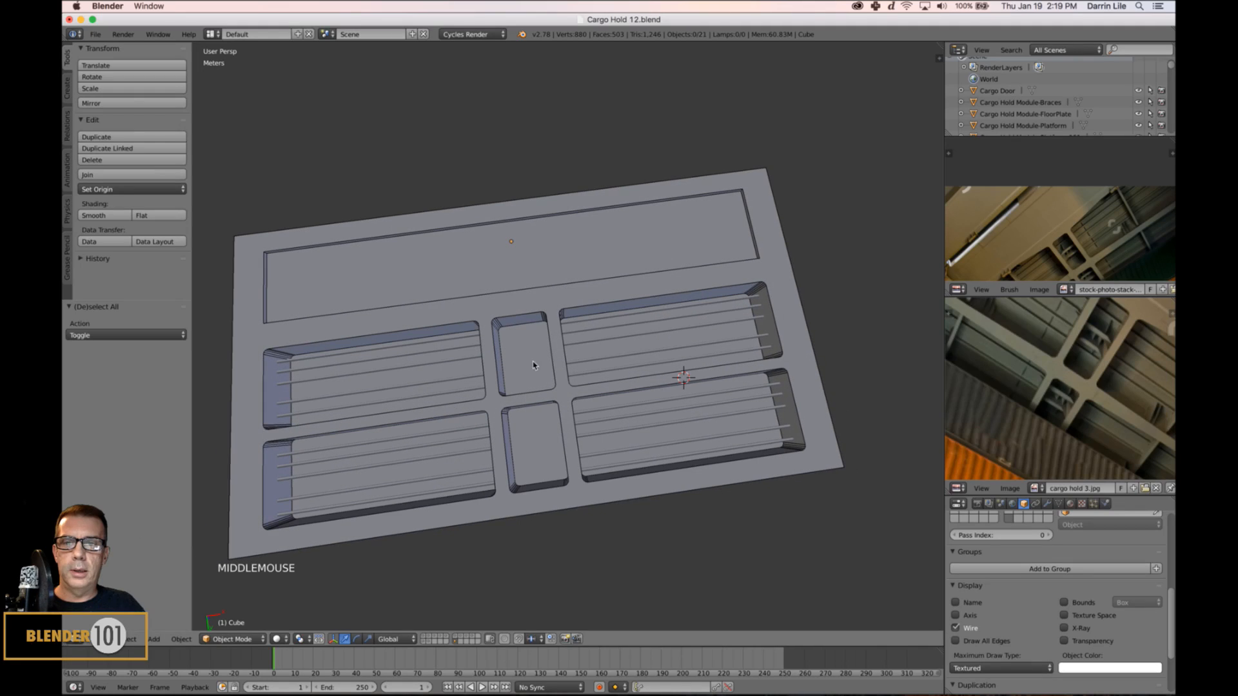
key(Tab)
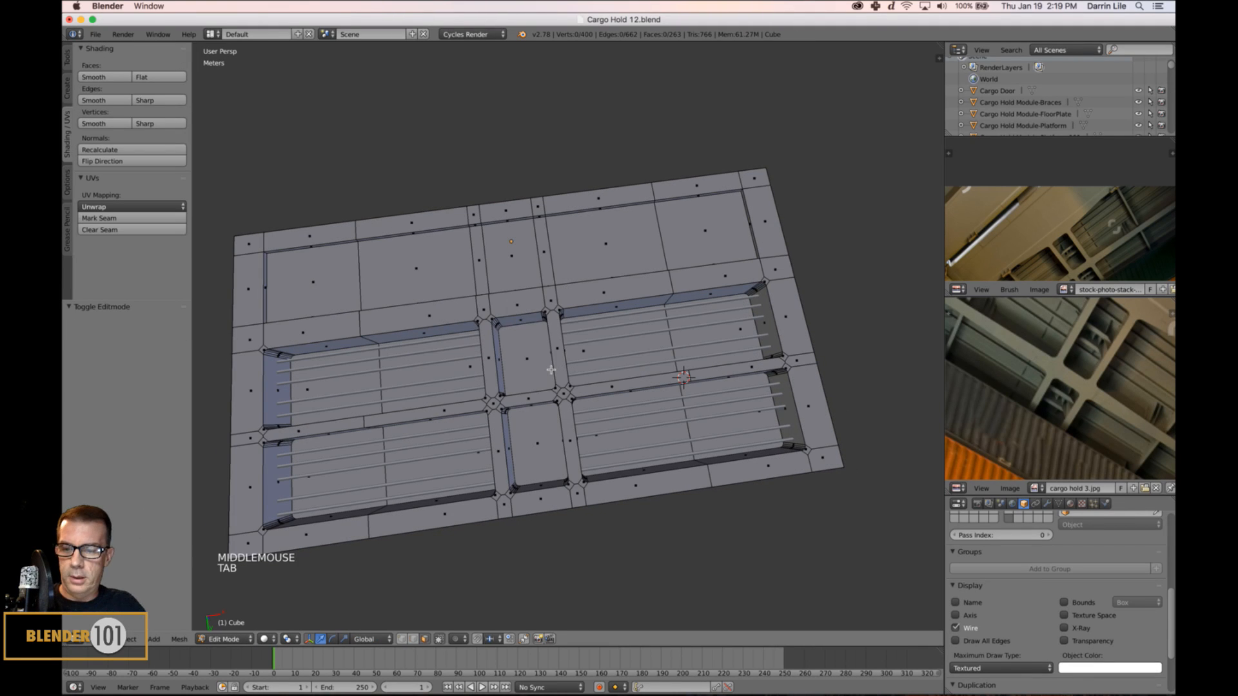
key(ctrl+Tab)
alt+right_click(551, 368)
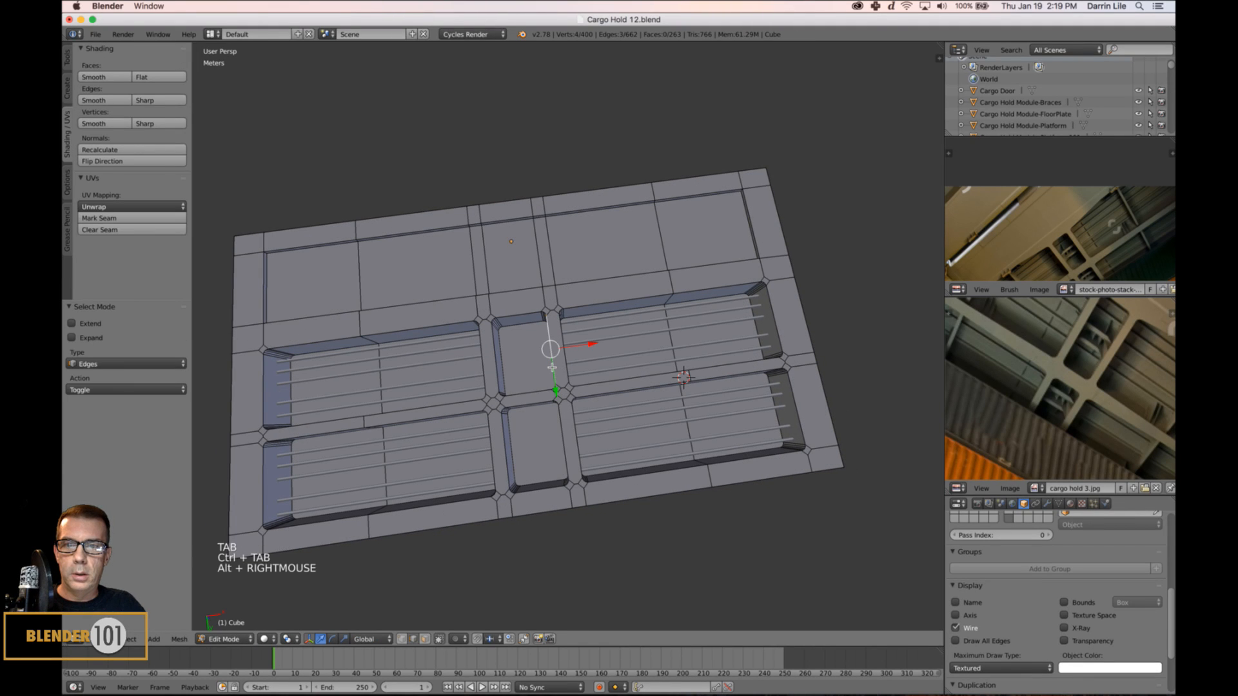
alt+shift+right_click(497, 373)
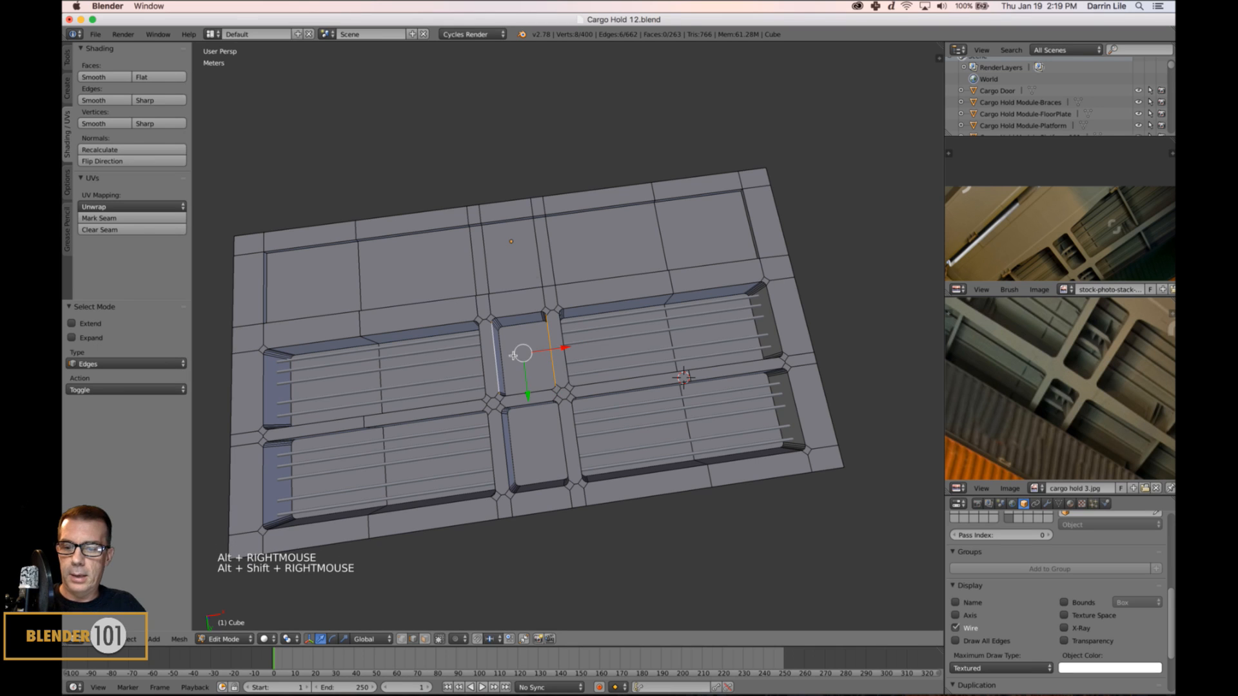
key(shift+s)
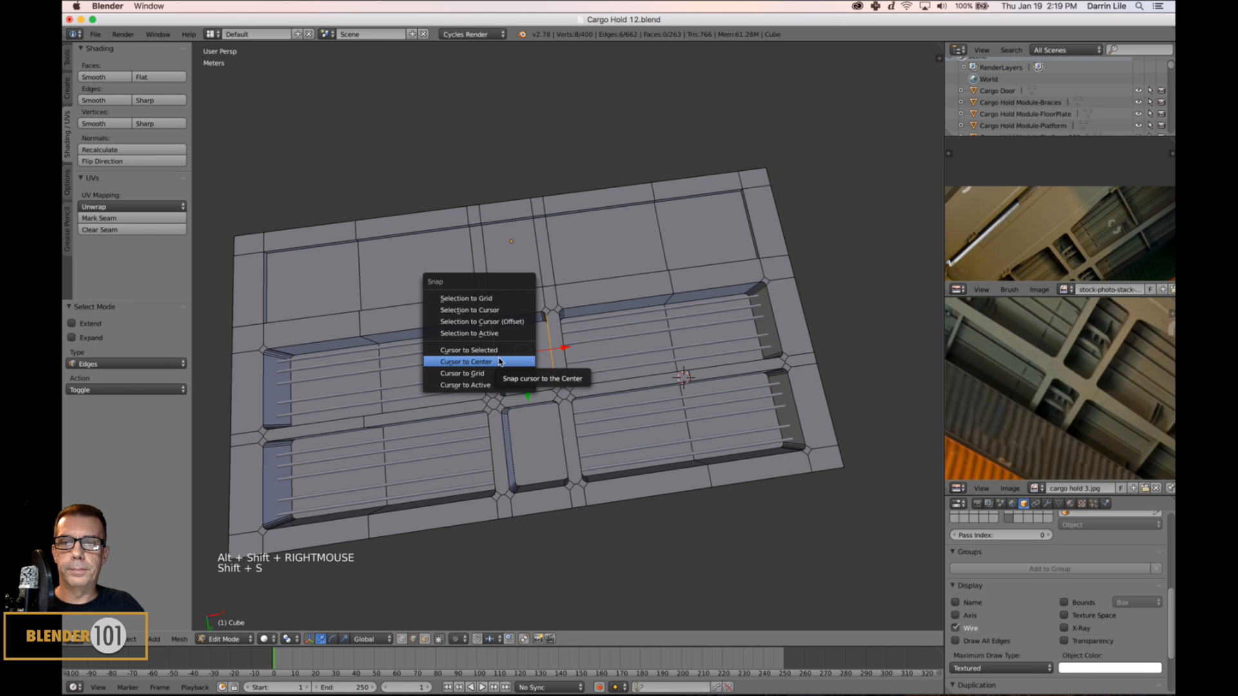
click(502, 353)
key(a)
key(Tab)
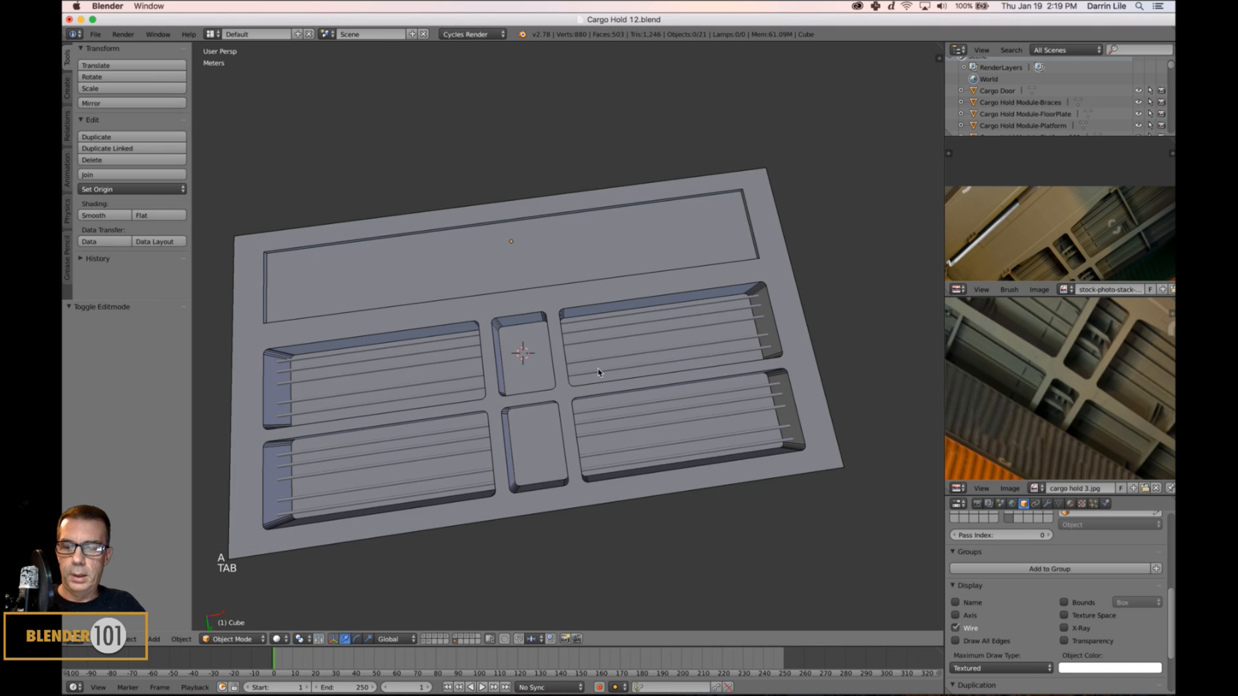
Add a cube at the 3D cursor and scale it to 0.068 along Y to make a thin plate.
key(shift+a)
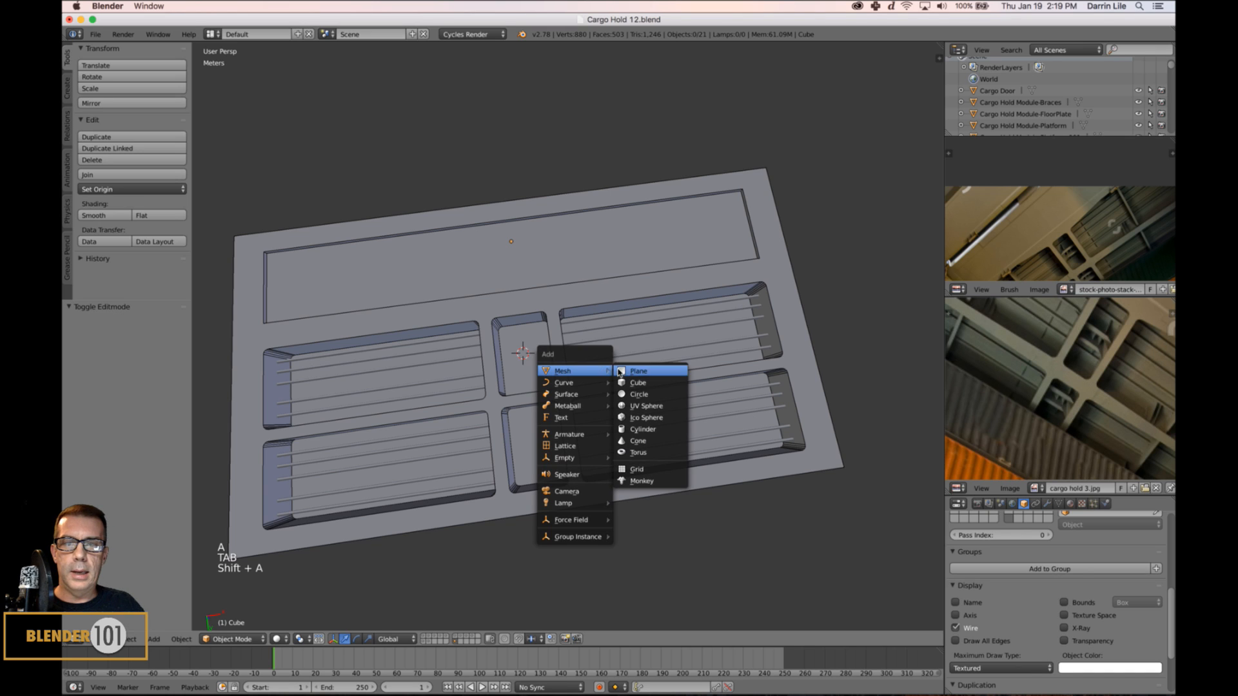
click(638, 383)
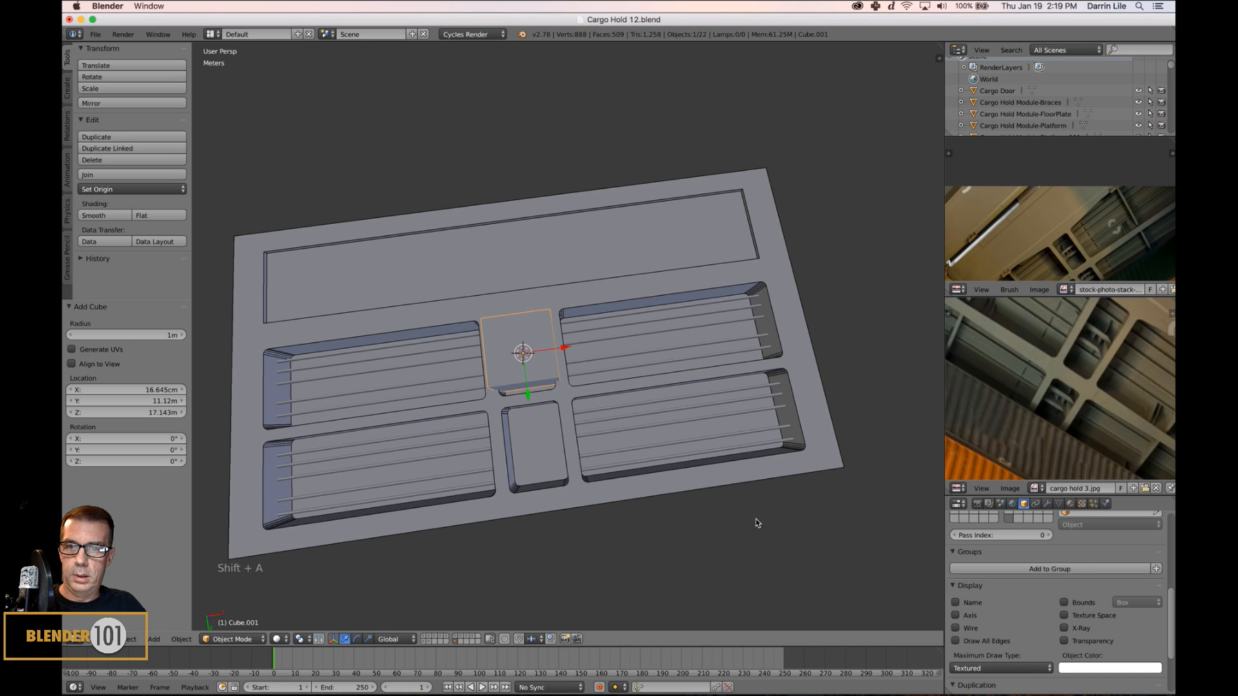
key(s)
key(y)
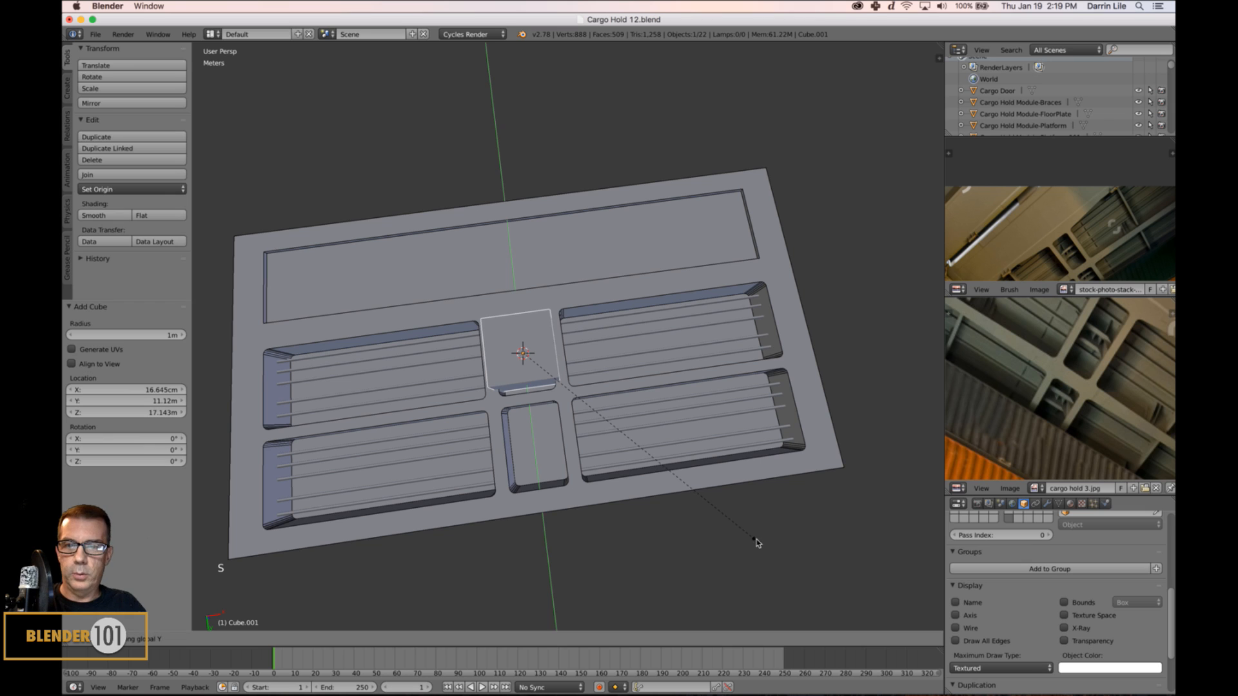
click(544, 359)
Reduce the plate's height along Z and move it 70.179 cm along Z, deeper into the small bay.
mouse_move(646, 459)
middle_down()
mouse_move(653, 478)
mouse_move(650, 456)
middle_up()
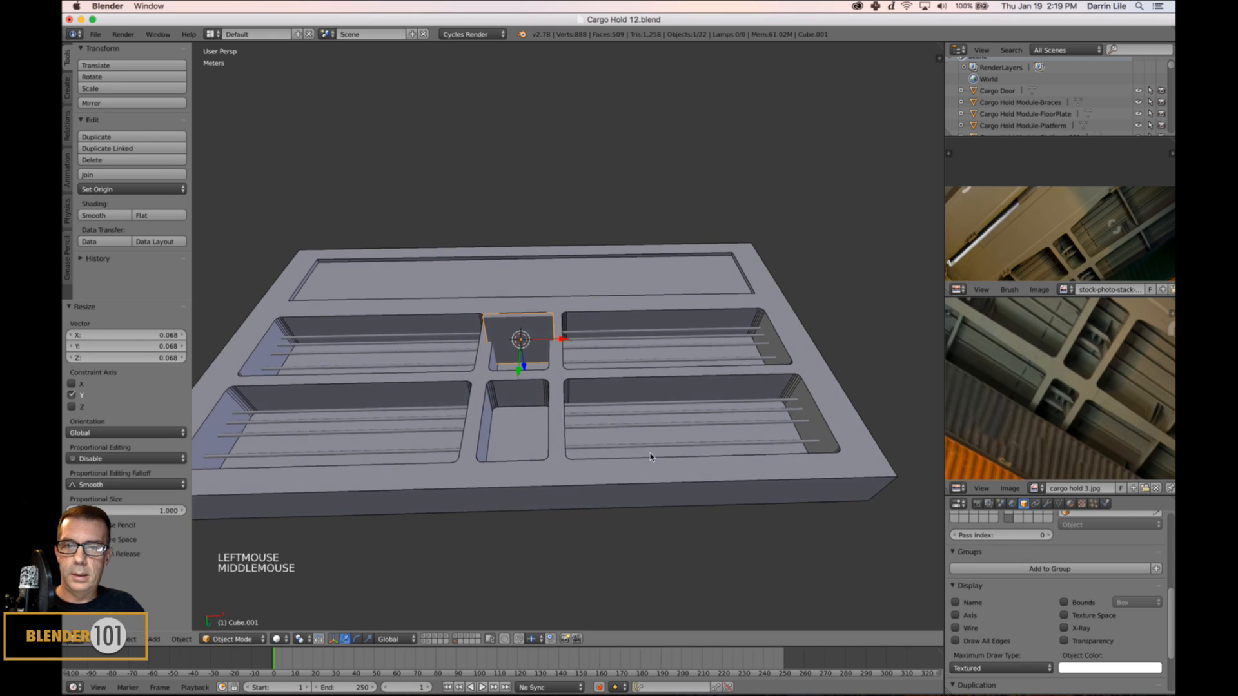
key(s)
key(z)
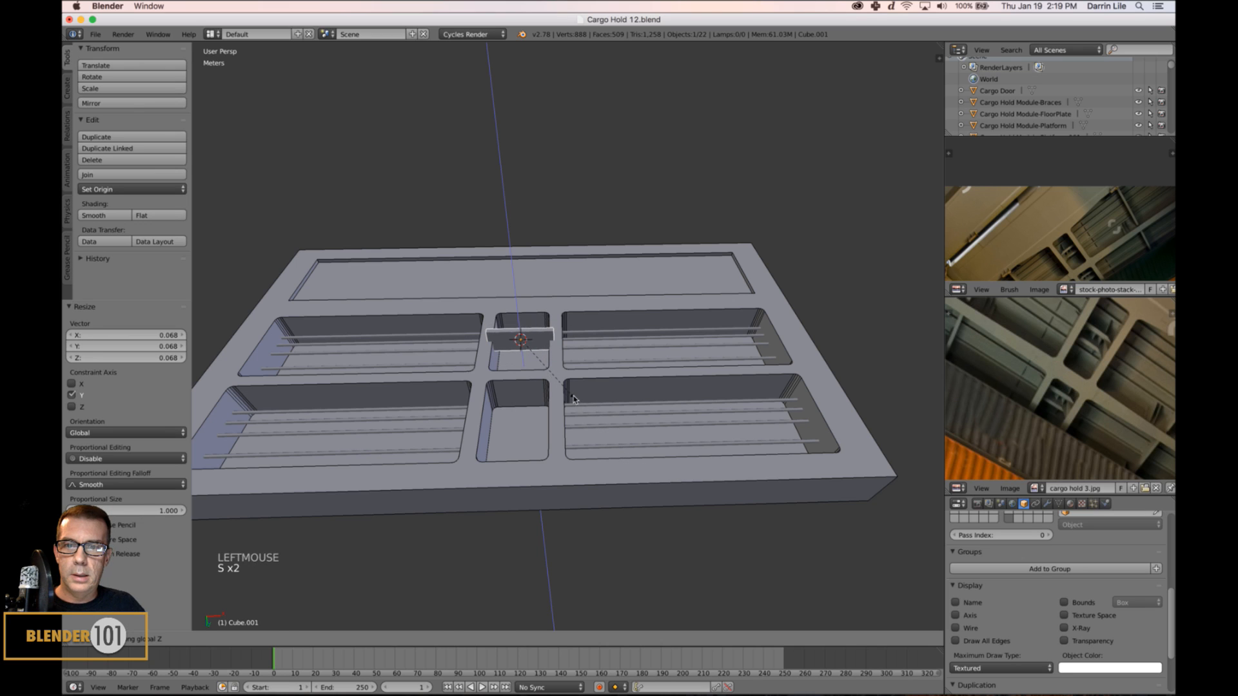
click(569, 397)
drag(522, 368, 529, 386)
scroll(541, 387, up, 2)
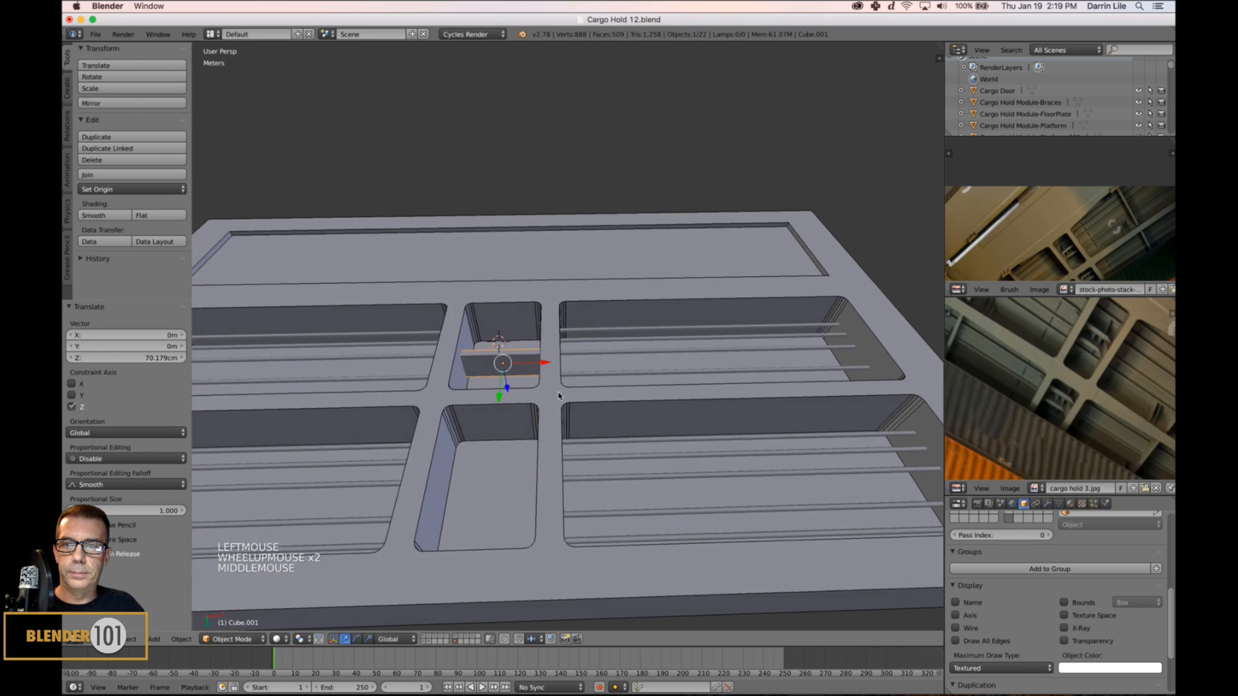
middle_drag(555, 390, 577, 443)
scroll(577, 442, up, 1)
middle_drag(612, 387, 625, 426)
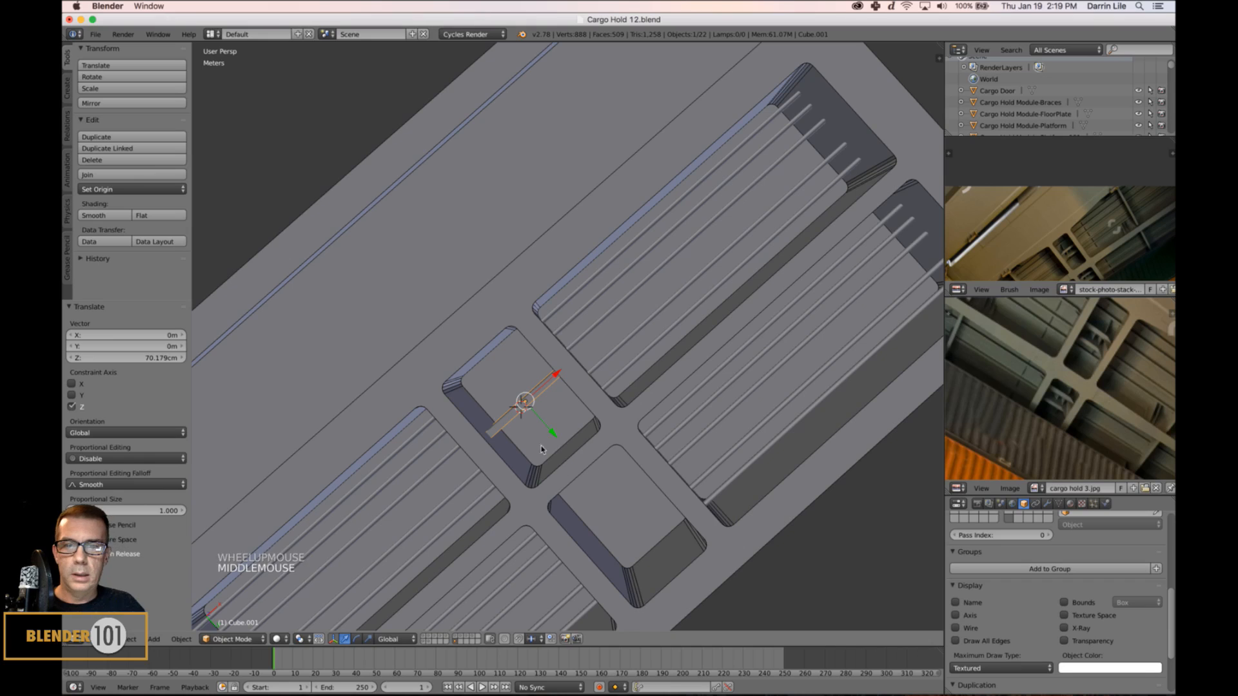
Move the plate -28.003 cm along Y and duplicate it along Y to form a second parallel plate in the small bay.
drag(551, 431, 538, 426)
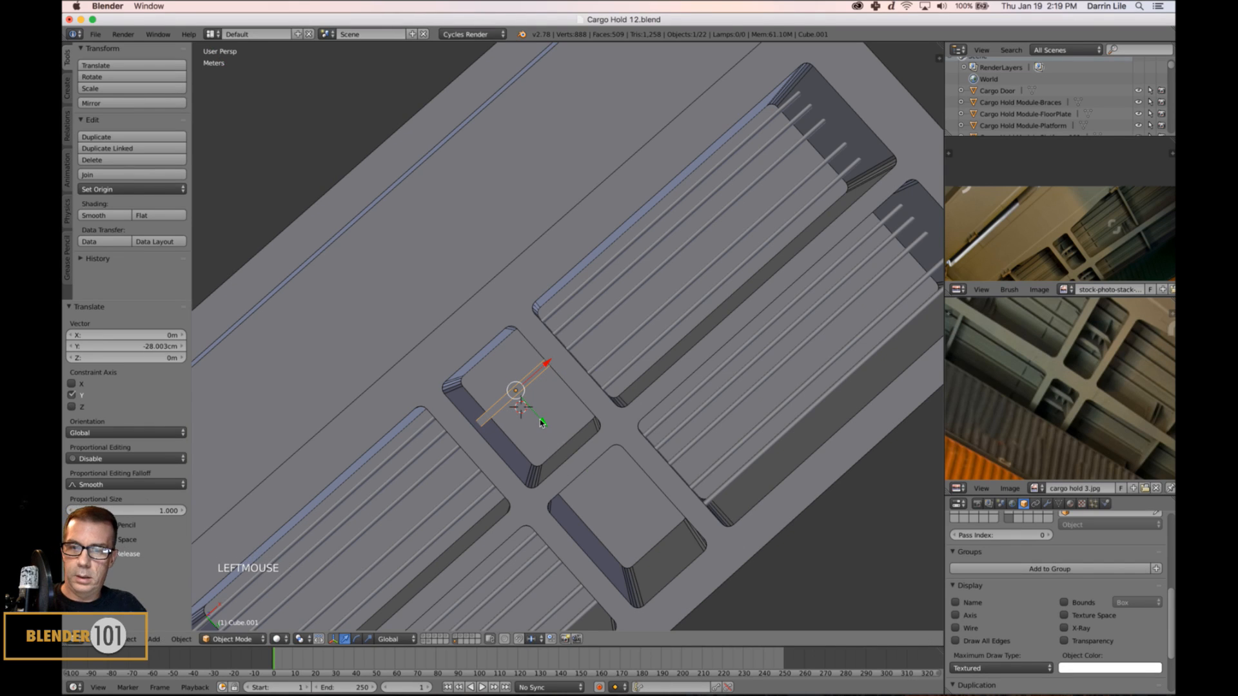
key(shift+d)
key(y)
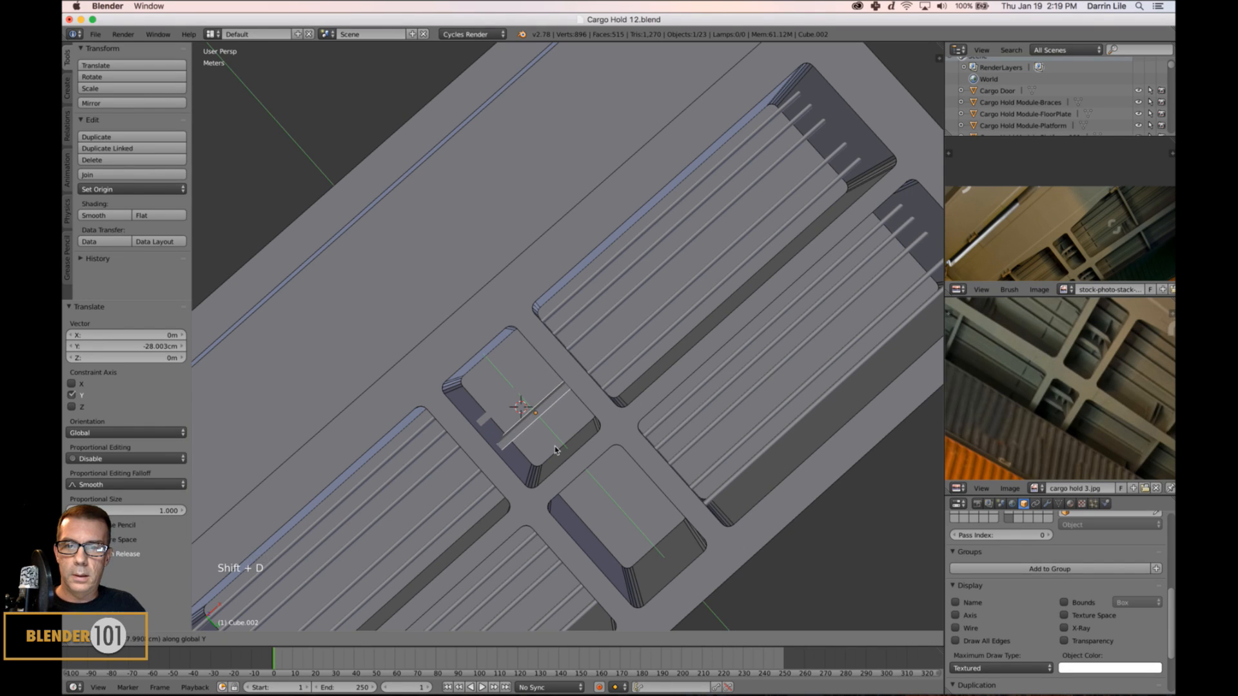
click(554, 448)
key(a)
right_click(498, 407)
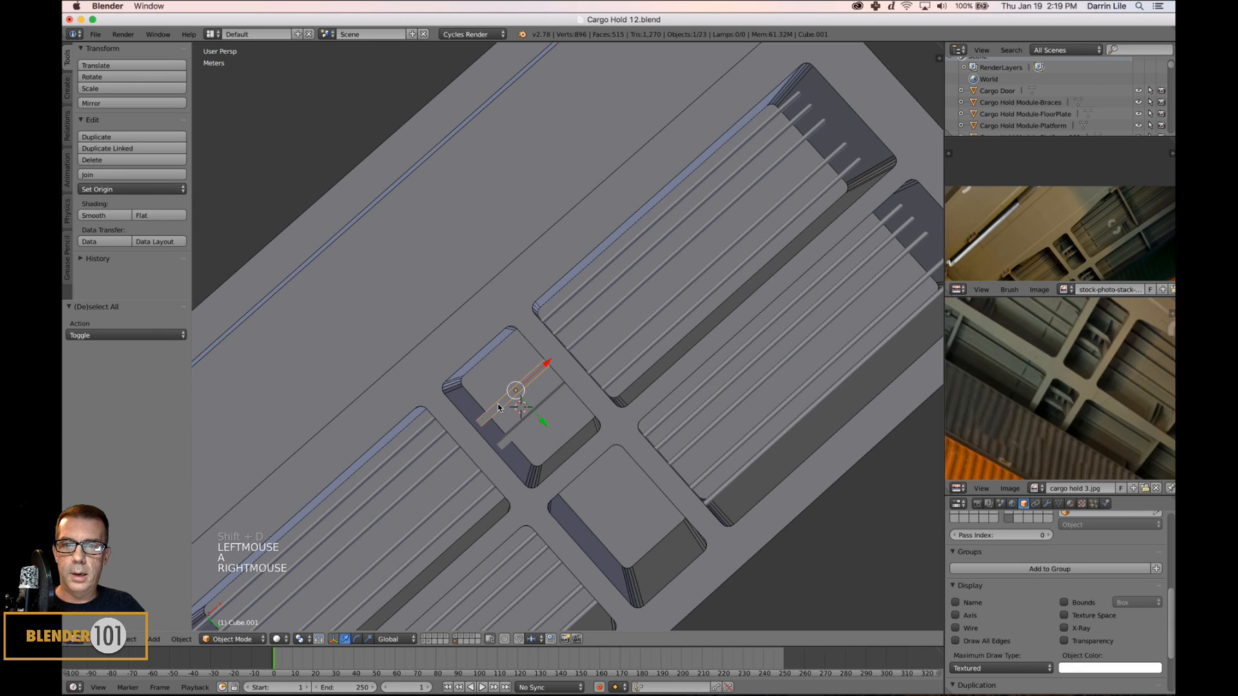
Turn on wire display for all visible objects at once and clear the selection.
key(a)
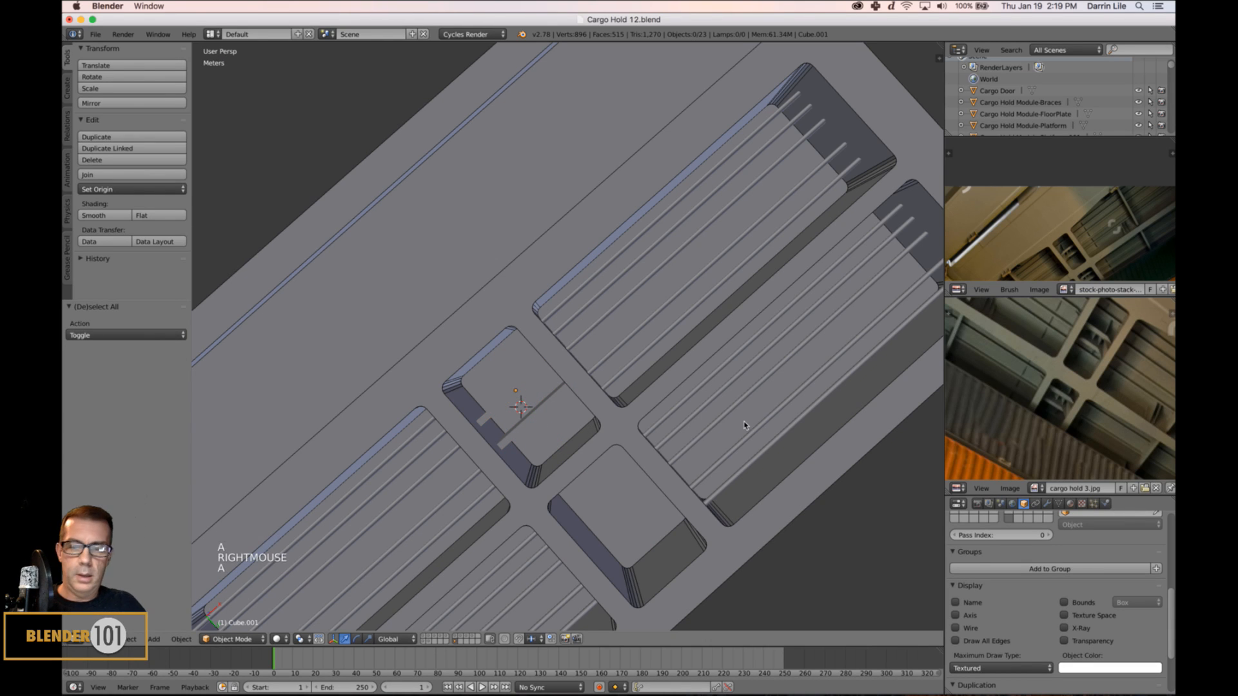
key(a)
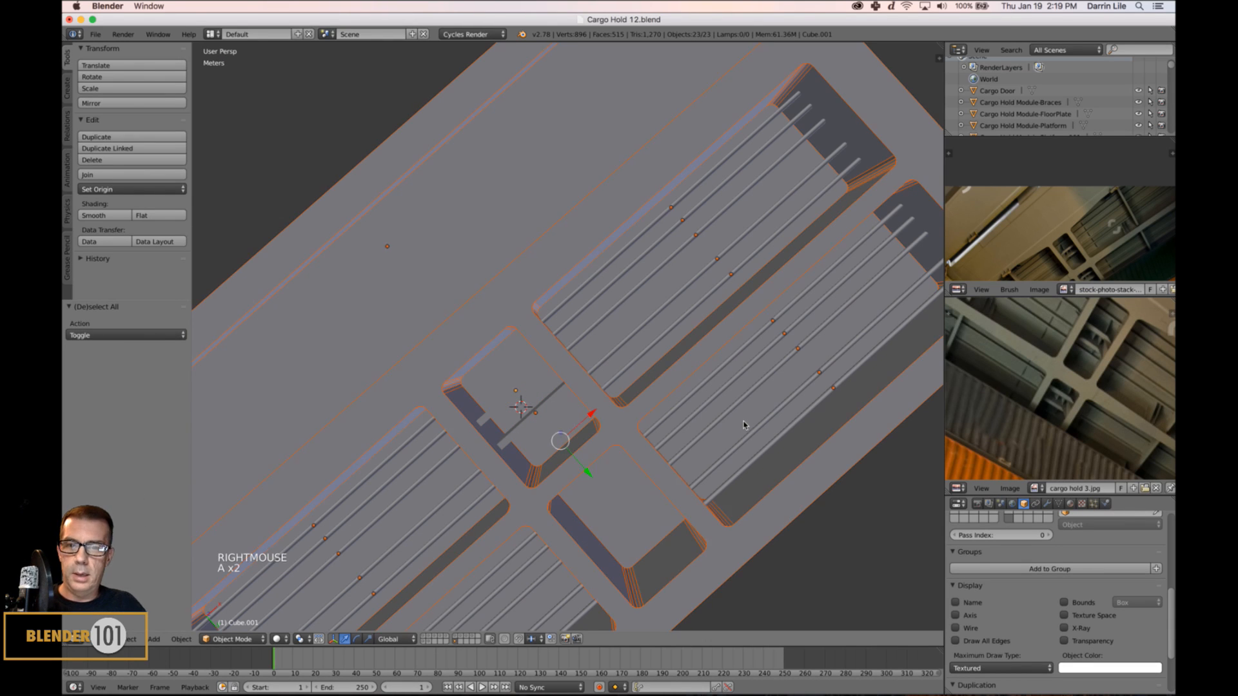
alt+click(957, 628)
key(a)
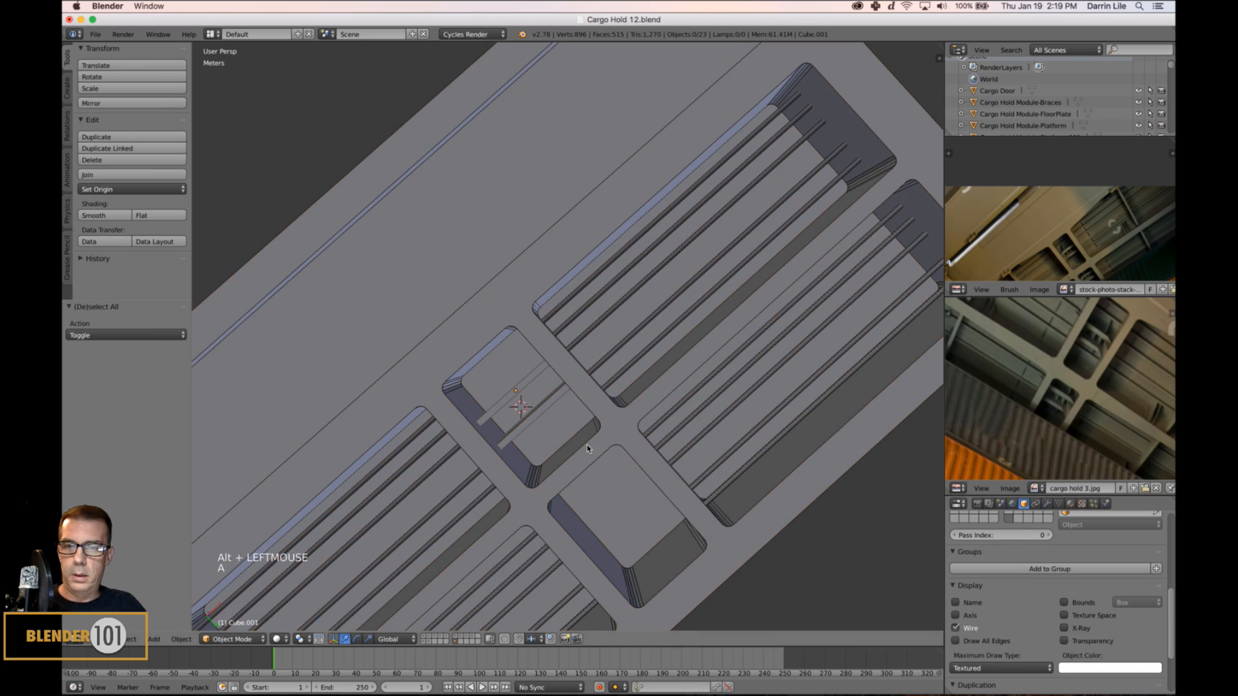
Duplicate both cross plates along Y into the neighbouring small central bay, staying in Object Mode with everything deselected.
right_click(516, 403)
shift+right_click(546, 416)
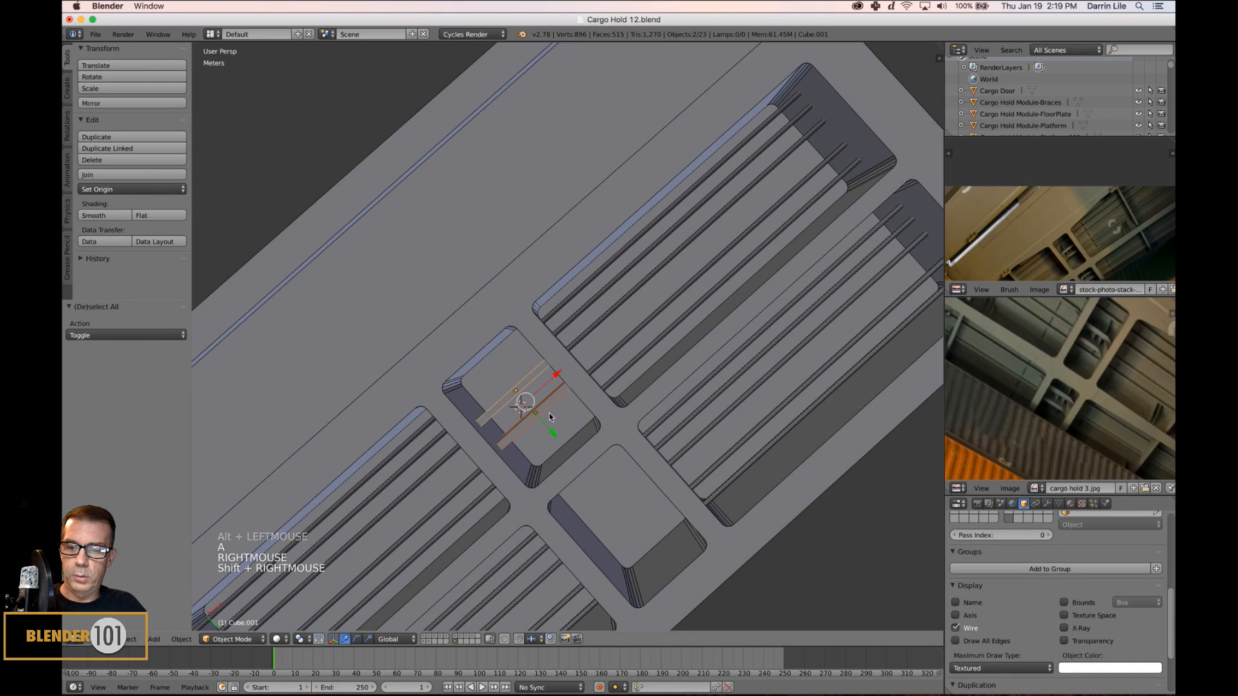
key(shift+d)
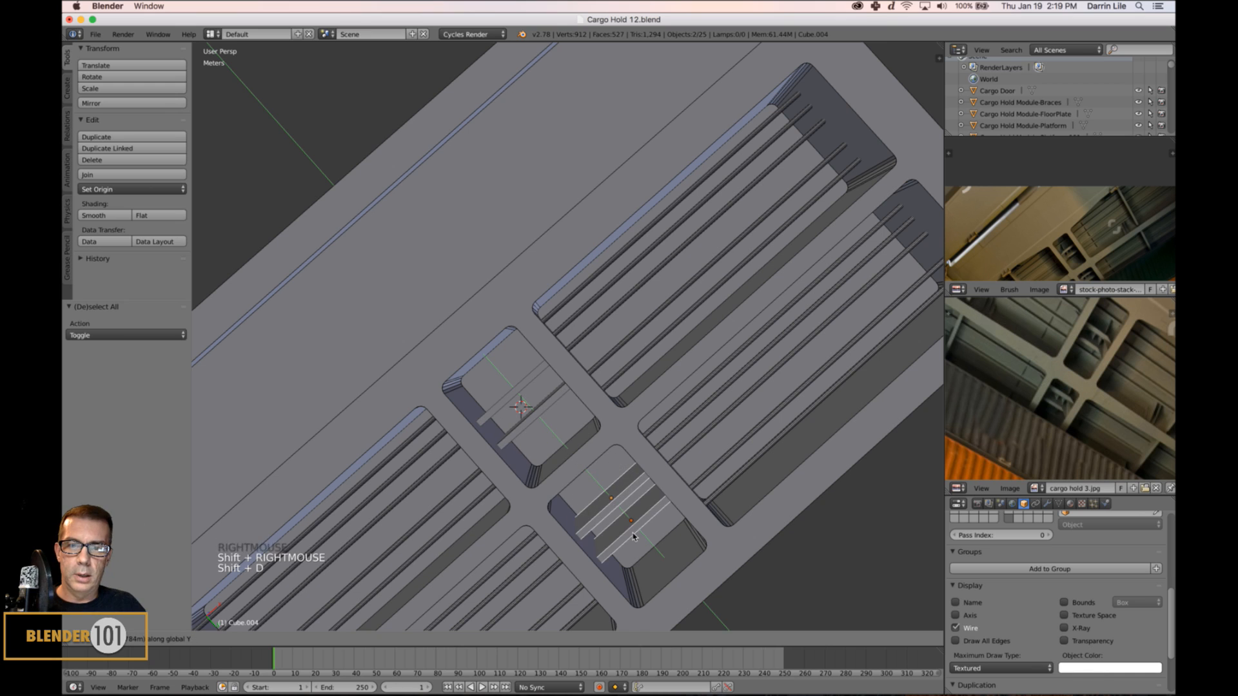
click(629, 524)
key(a)
key(Tab)
scroll(677, 277, down, 5)
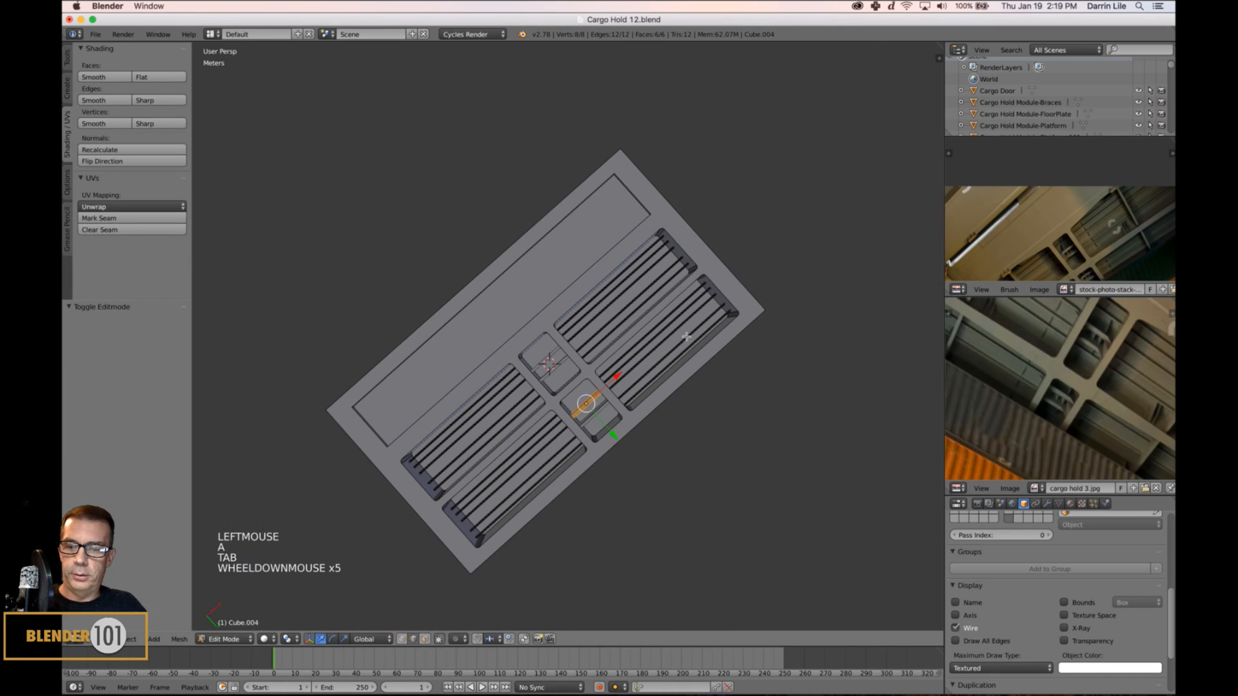
key(Tab)
key(a)
key(a)
key(a)
key(a)
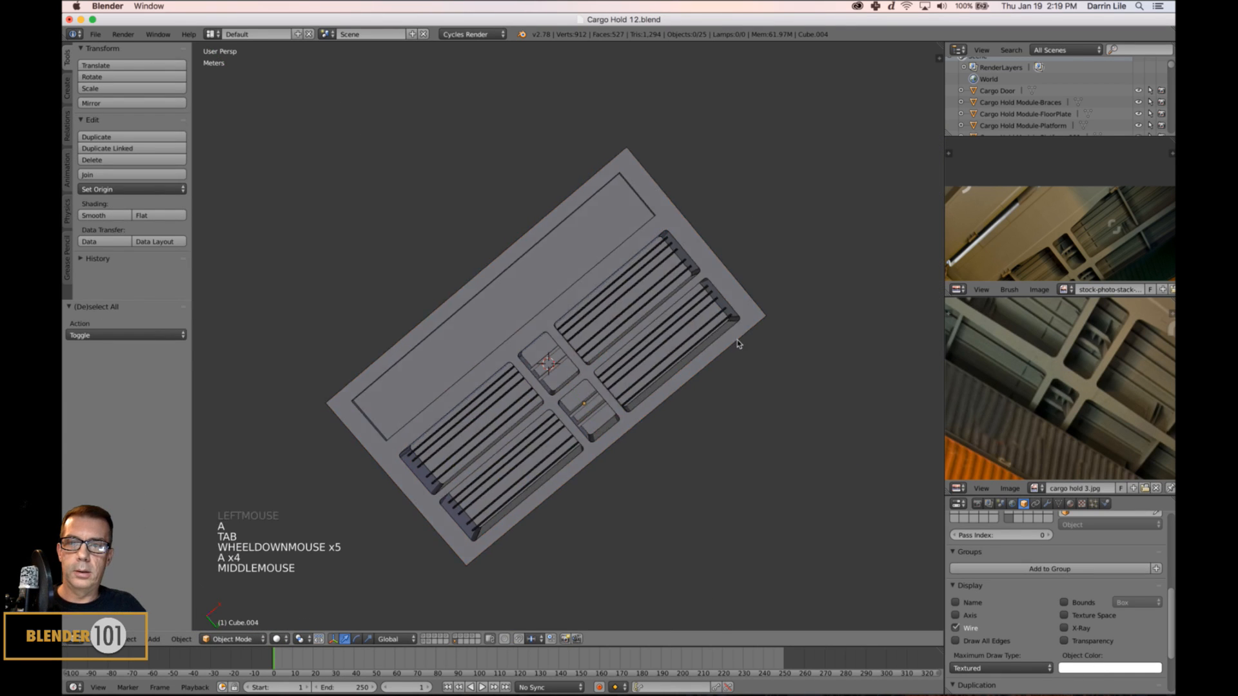
Examine the ceiling panel from below and compare it with both cargo hold reference photos, including the light strip on the flat area.
middle_drag(738, 343, 720, 318)
scroll(730, 298, down, 2)
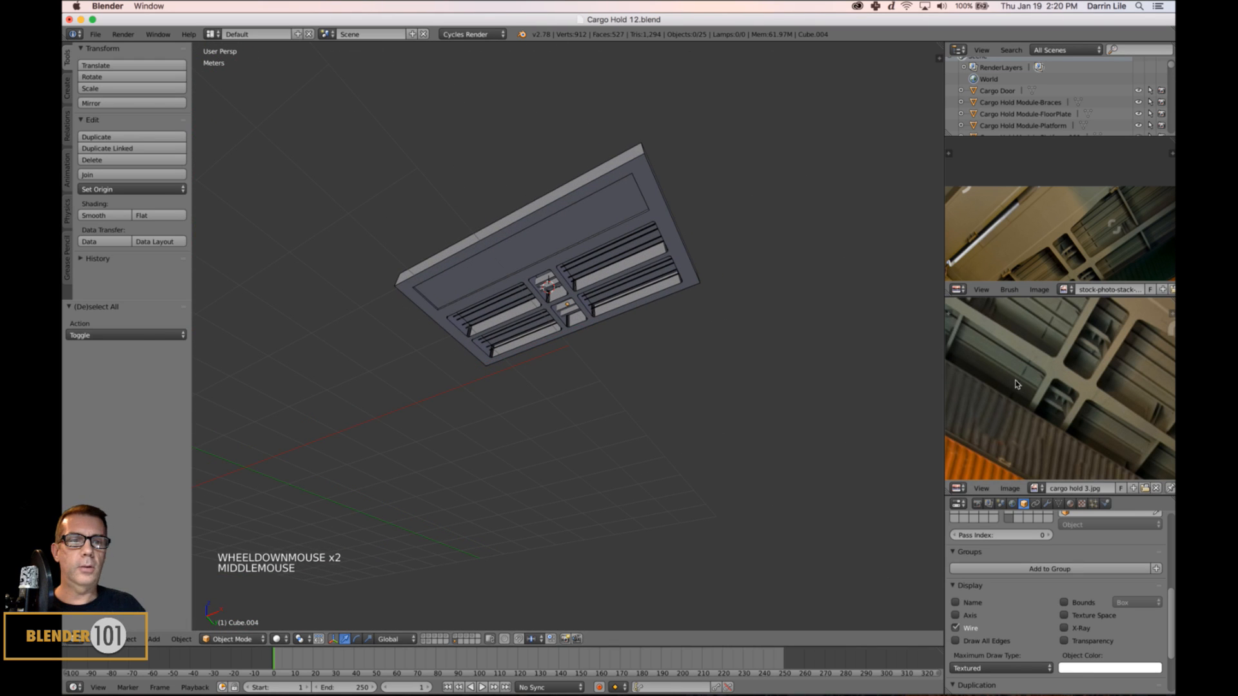
scroll(1017, 385, down, 4)
scroll(1017, 385, up, 1)
scroll(1065, 226, down, 2)
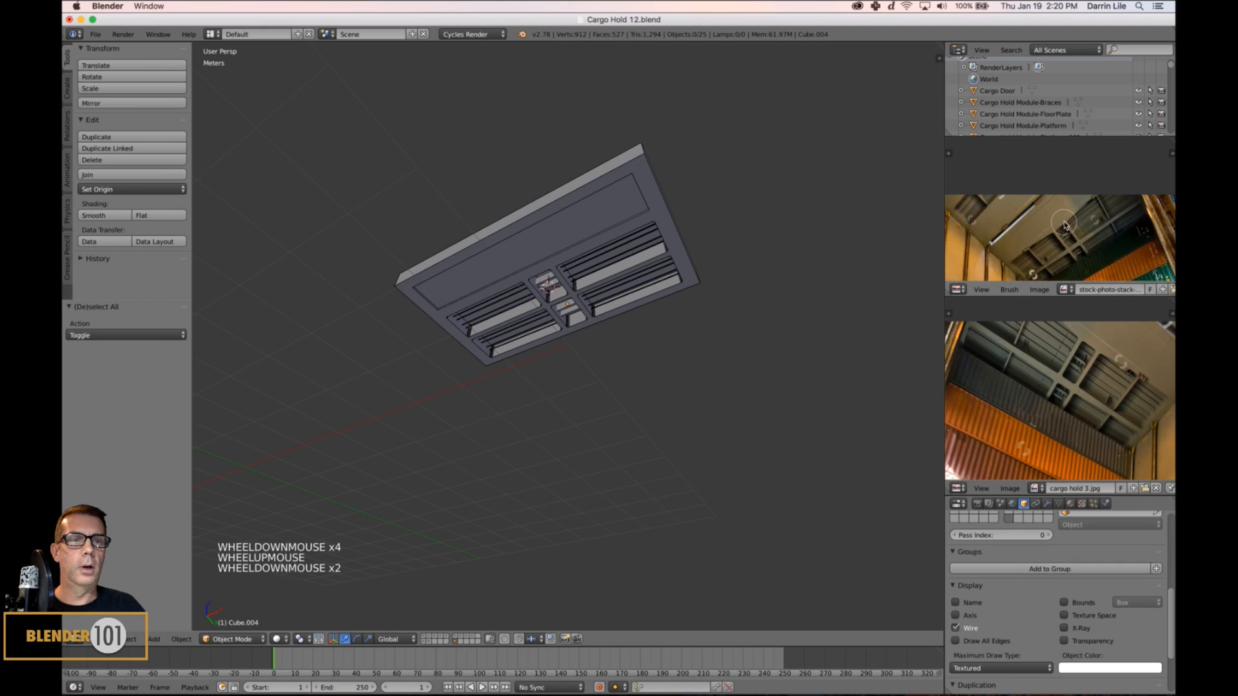
middle_drag(1065, 226, 1074, 242)
scroll(721, 296, down, 1)
middle_drag(721, 296, 728, 267)
scroll(979, 243, up, 1)
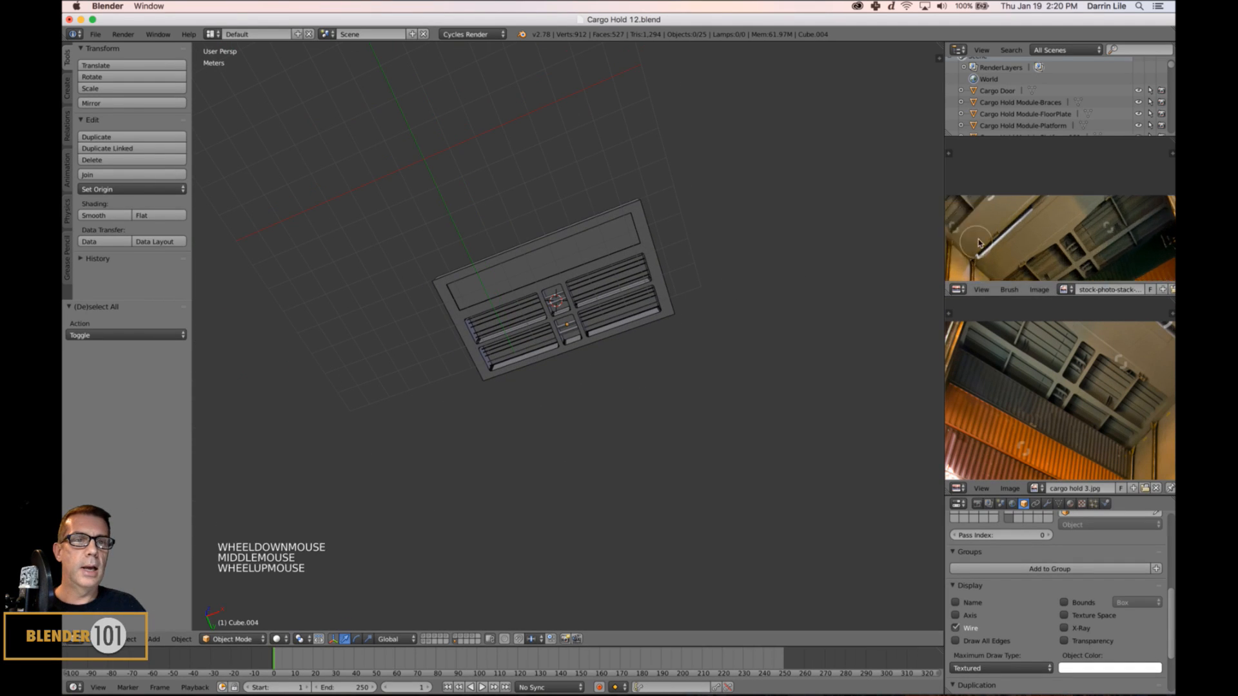
scroll(978, 244, up, 2)
middle_drag(978, 243, 1030, 227)
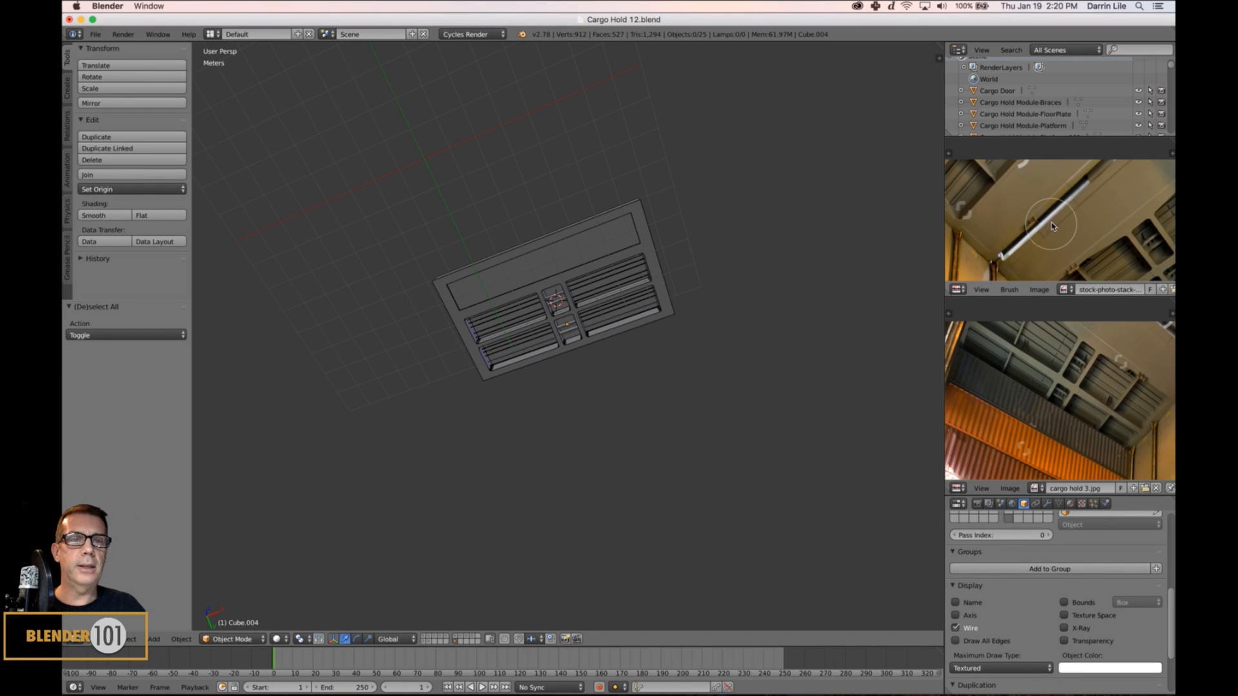
scroll(505, 342, down, 2)
middle_drag(505, 342, 580, 354)
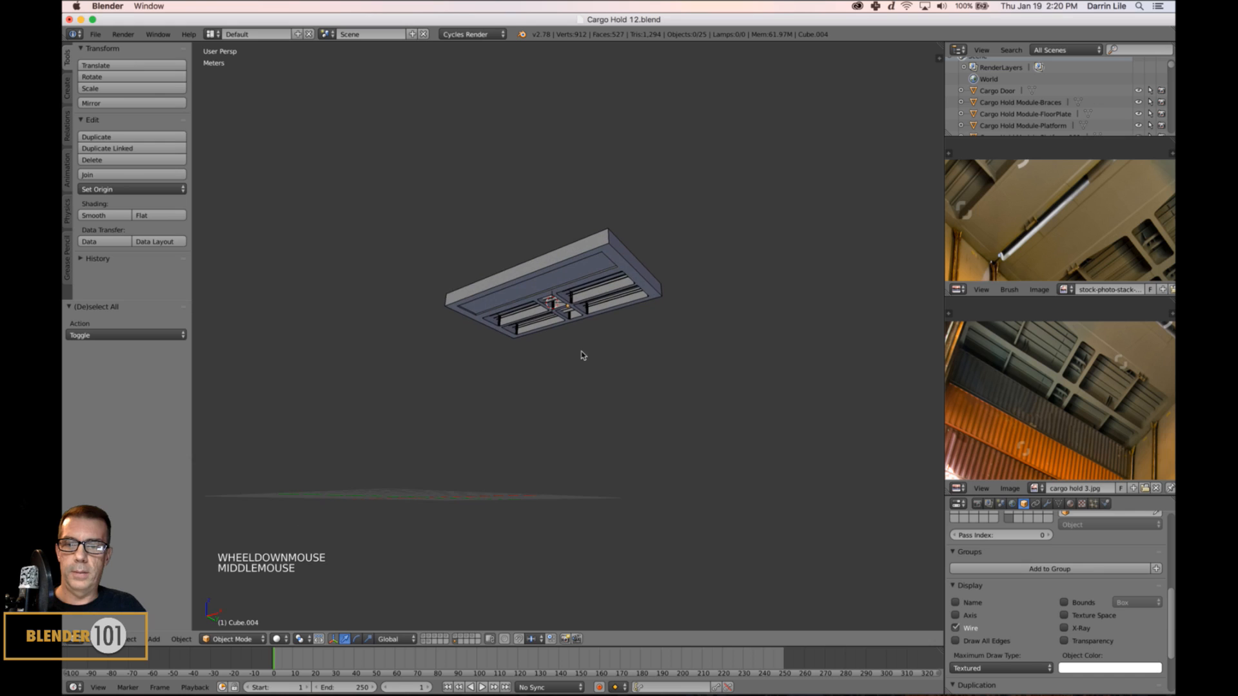
Show the layer holding the rest of the cargo hold together with the panel and view the ceiling above the containers.
shift+click(427, 639)
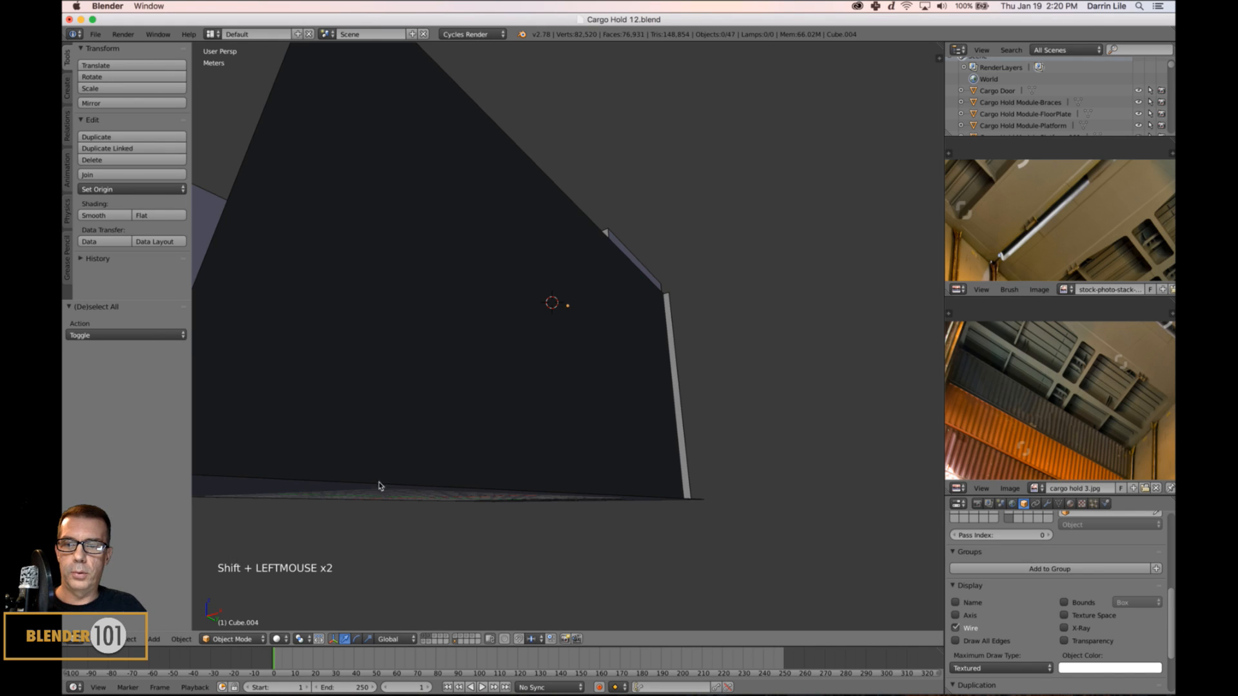
middle_drag(379, 486, 387, 470)
scroll(490, 461, up, 3)
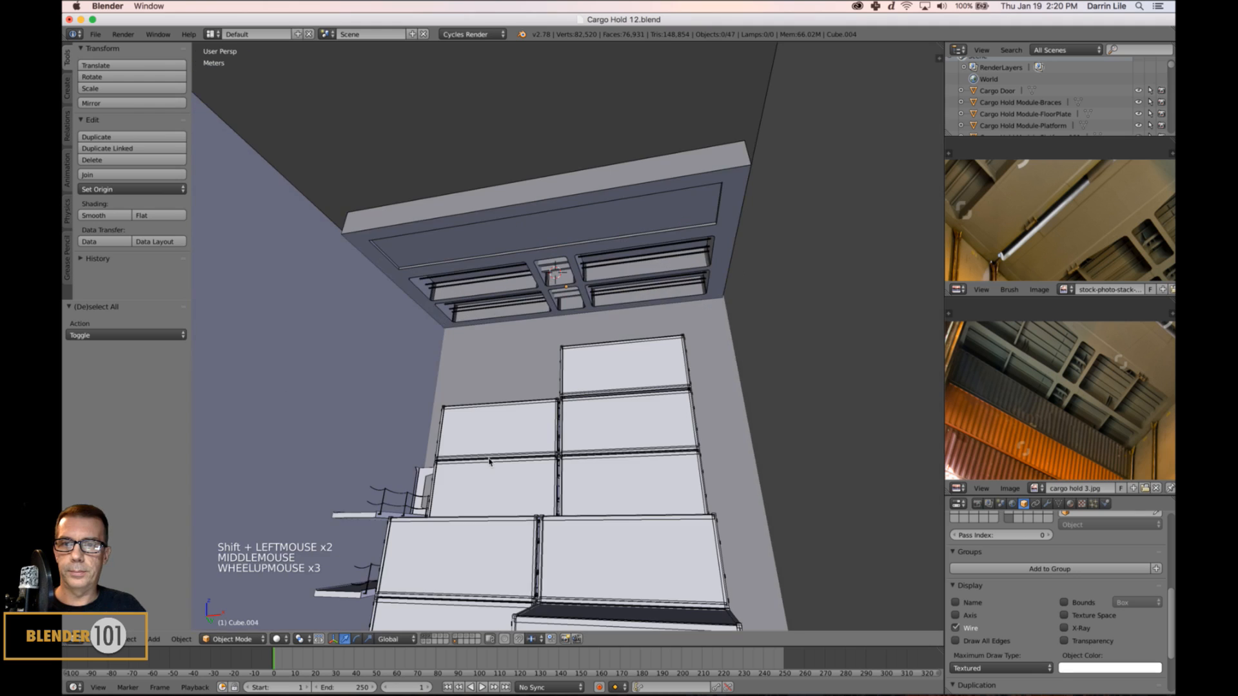
shift+middle_drag(489, 461, 549, 469)
scroll(545, 458, up, 1)
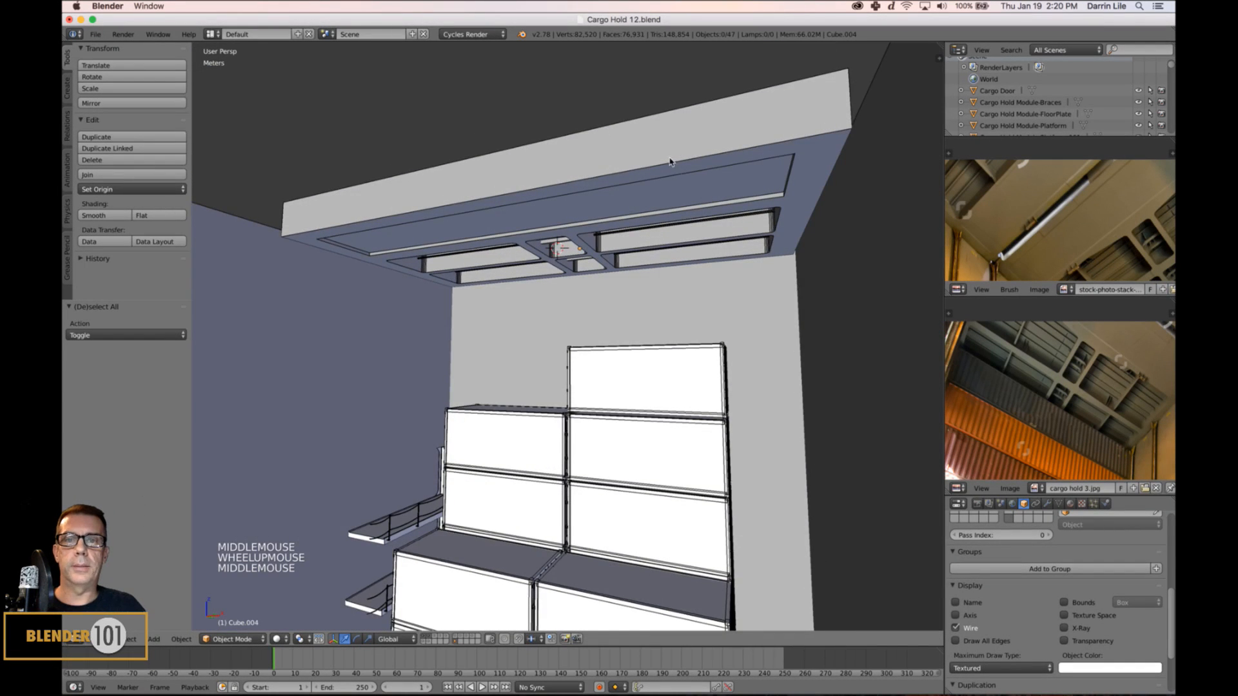
shift+middle_drag(670, 161, 687, 199)
key(Tab)
right_click(629, 249)
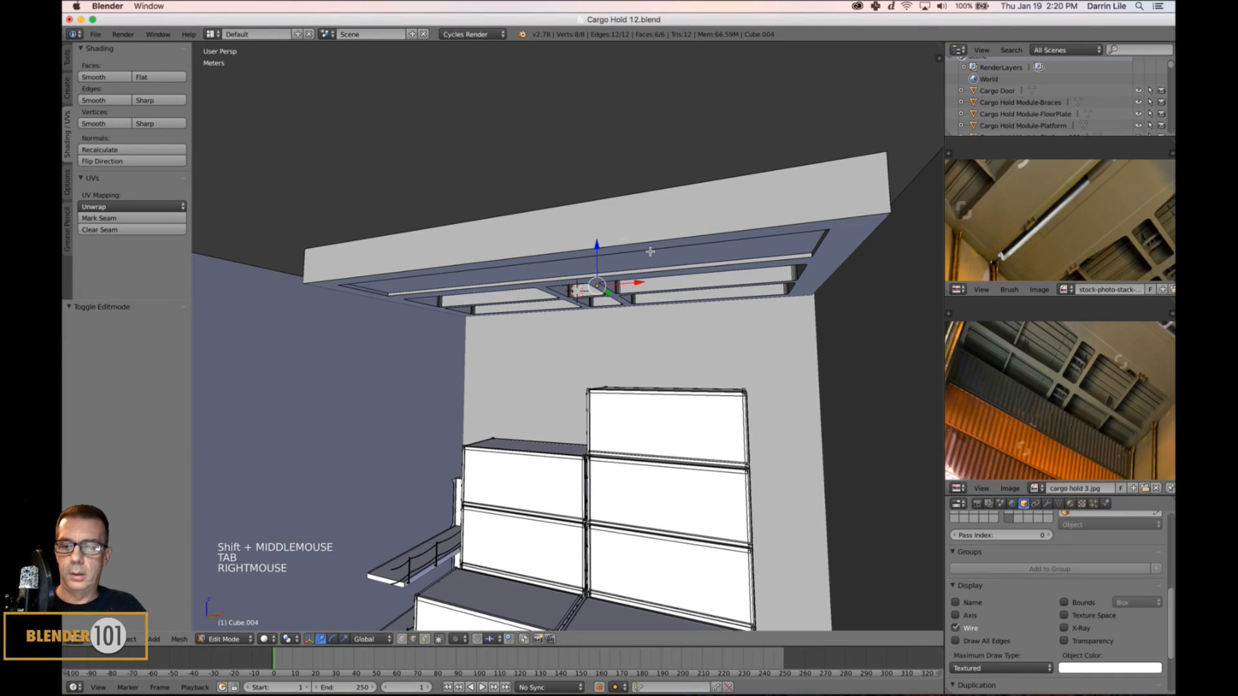
key(ctrl+Tab)
right_click(650, 249)
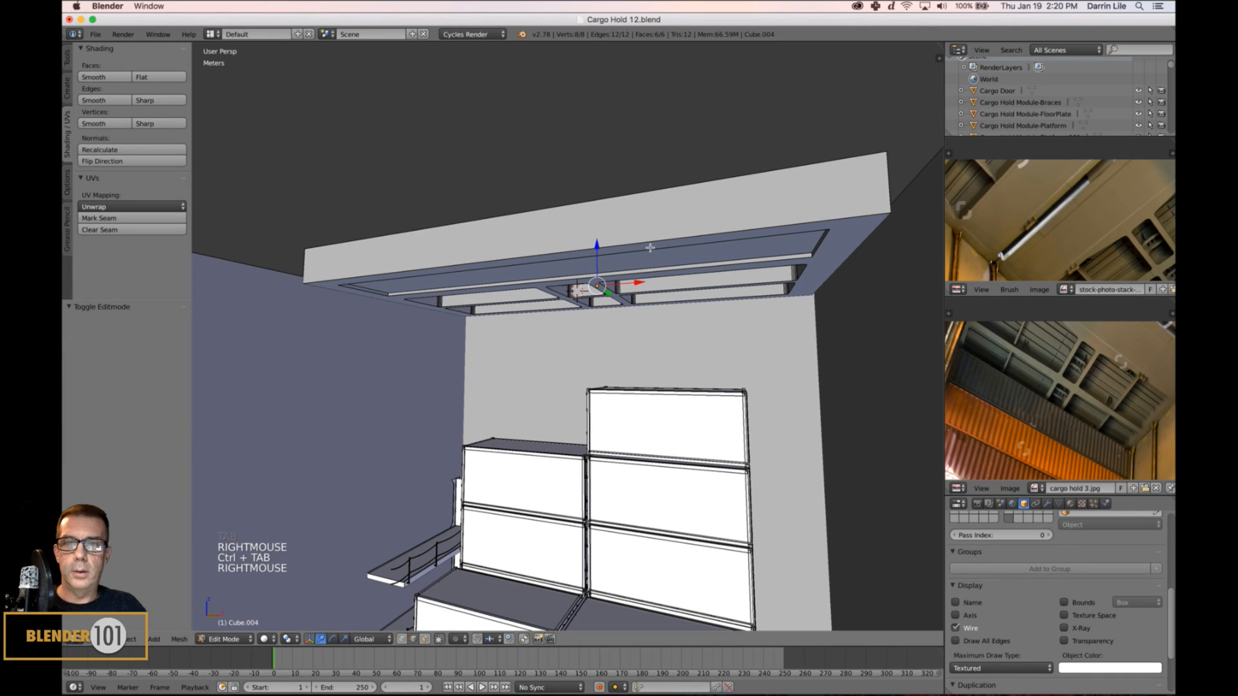
key(a)
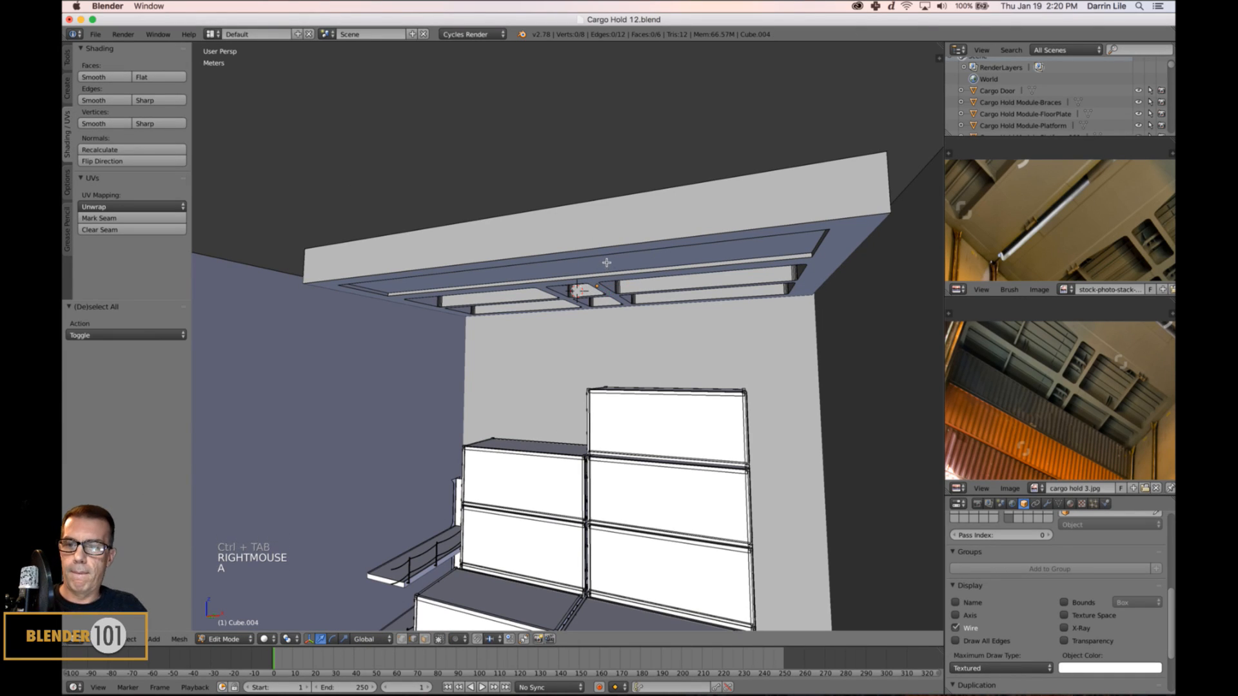
key(Tab)
Open the ceiling panel's mesh in Edit Mode and select a lower outer edge segment on the long side beside the flat area.
right_click(629, 237)
key(Tab)
mouse_move(629, 237)
middle_down()
mouse_move(626, 251)
mouse_move(644, 129)
middle_up()
scroll(644, 129, up, 2)
right_click(651, 111)
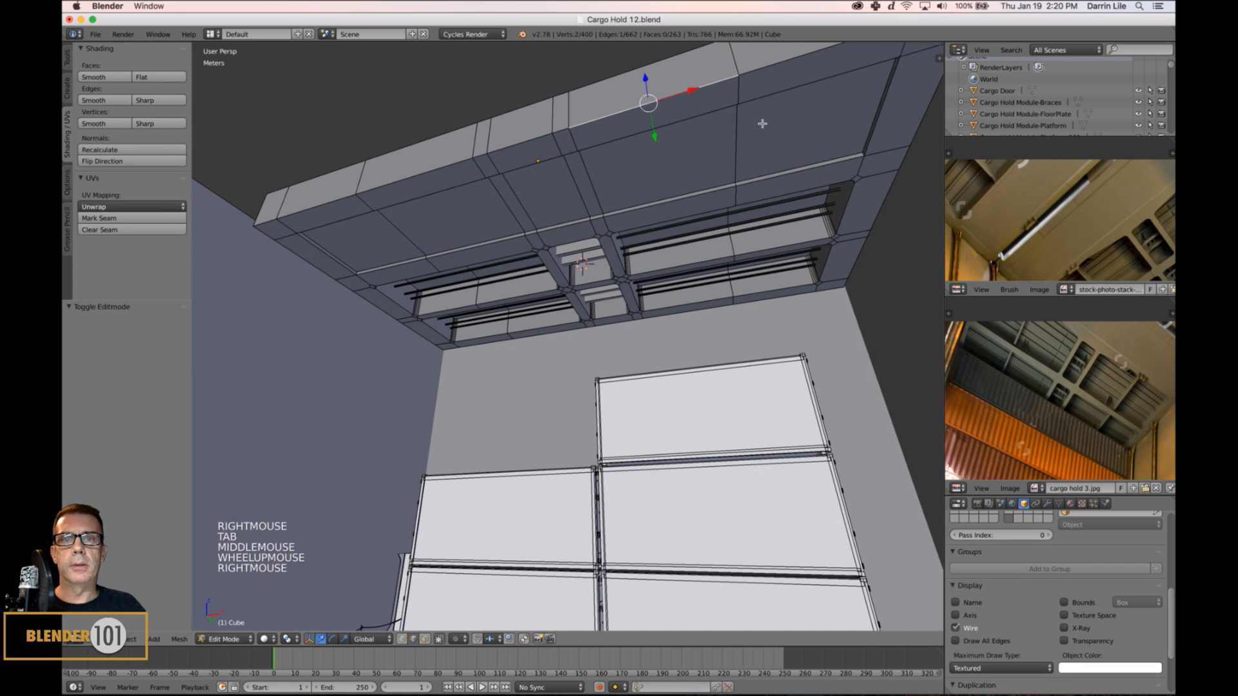
shift+middle_drag(763, 122, 722, 193)
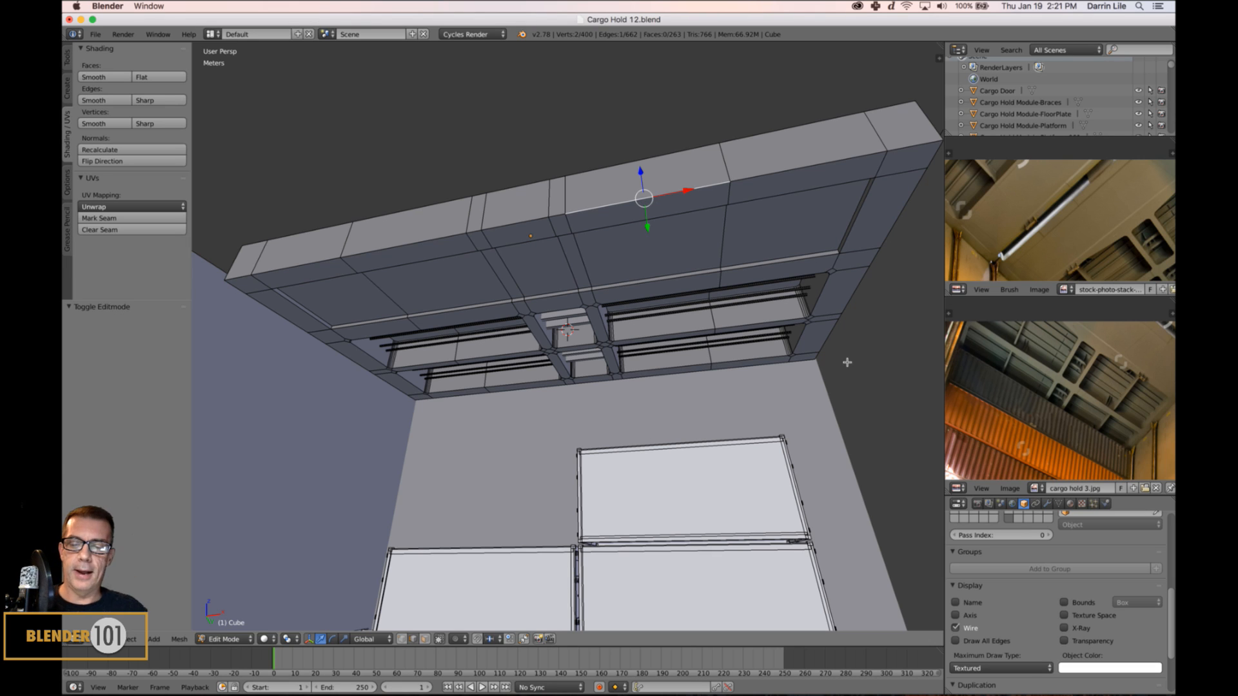
key(a)
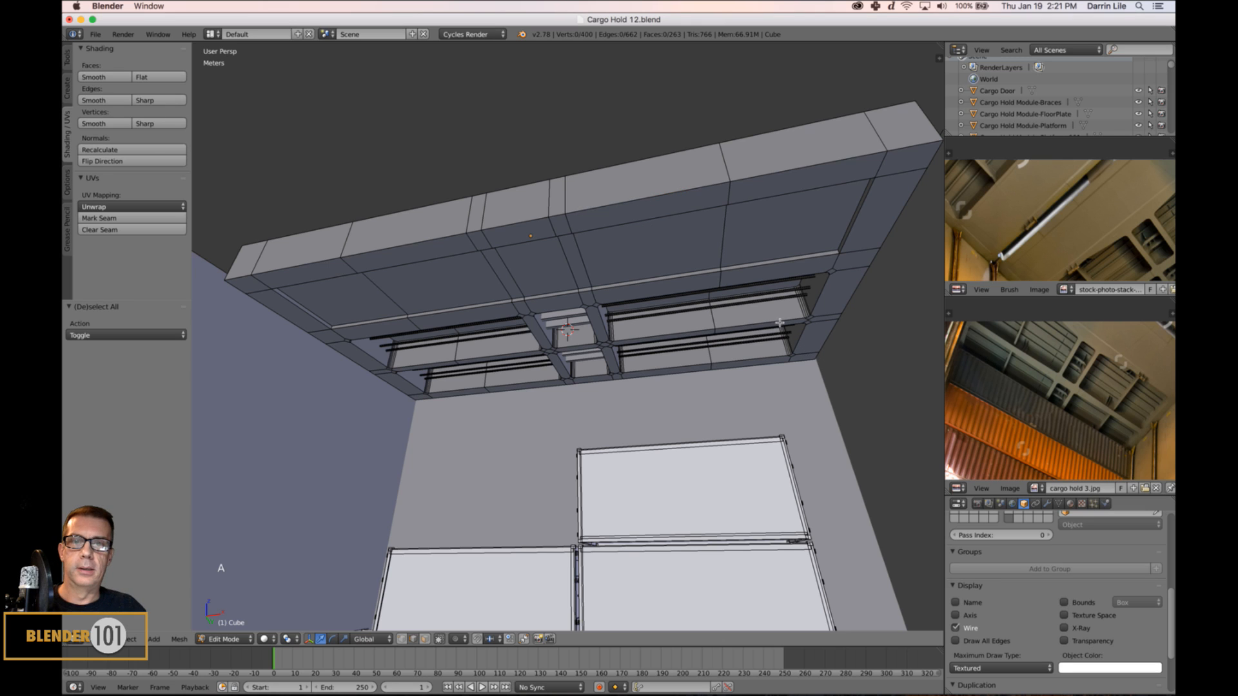
right_click(661, 200)
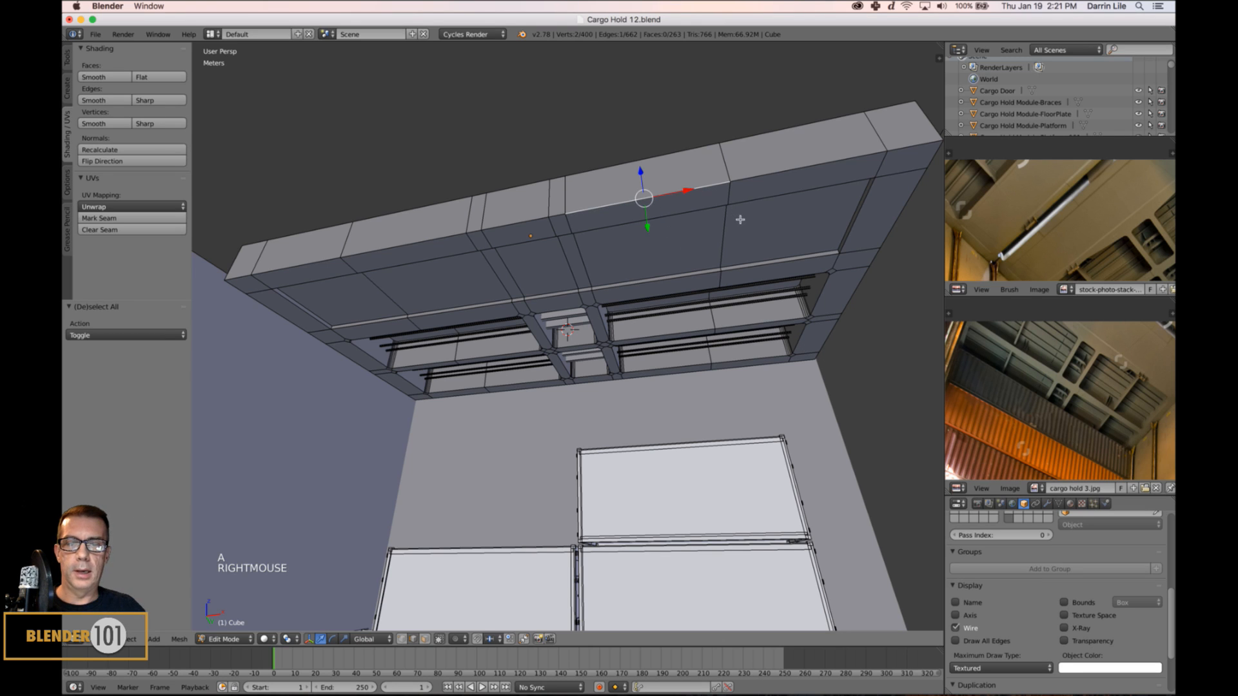
mouse_move(639, 688)
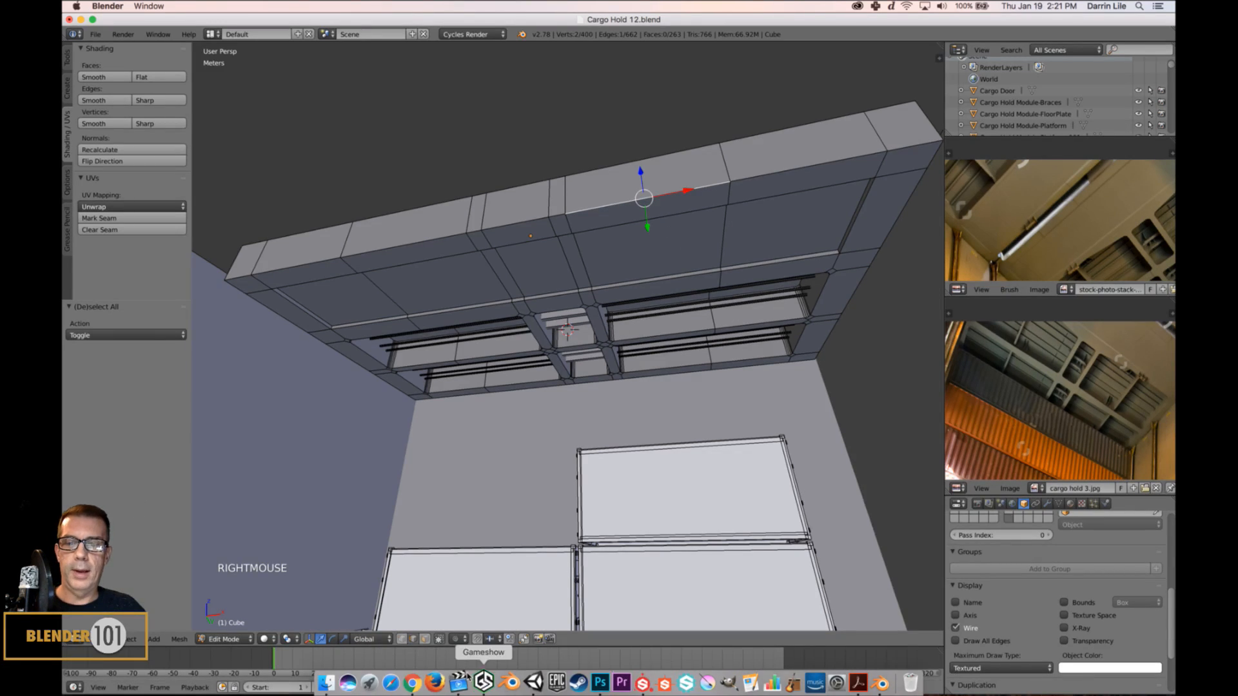
click(419, 683)
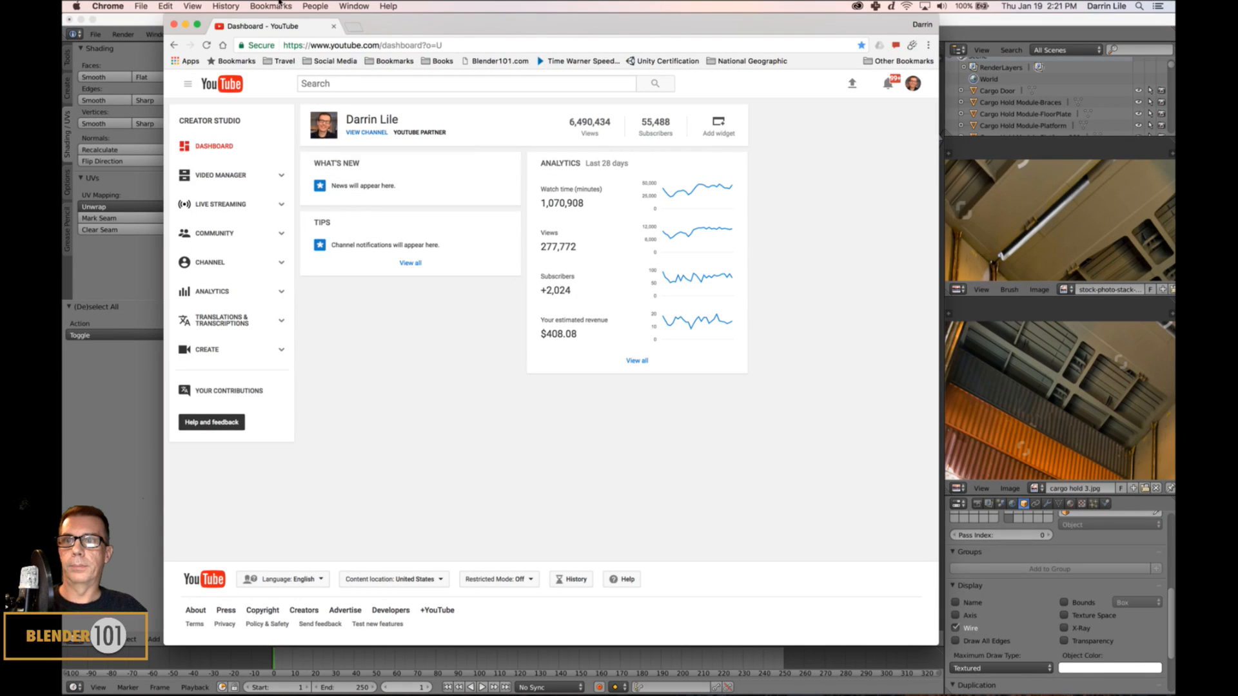
click(174, 25)
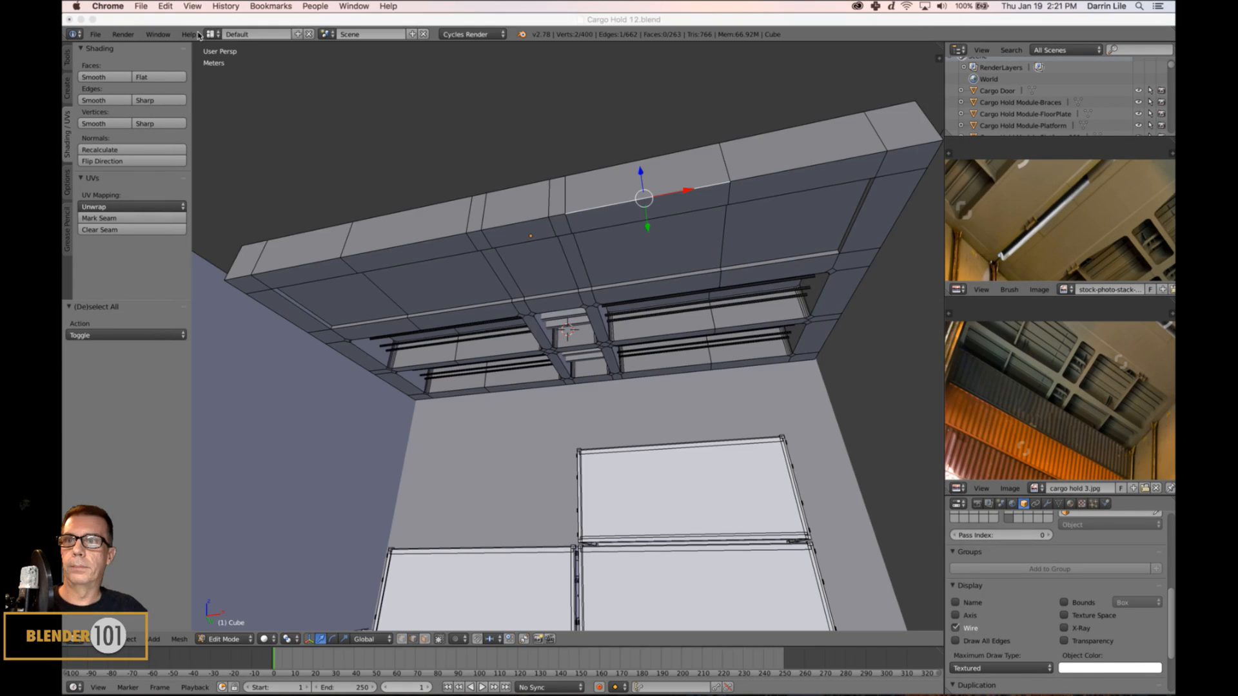
Switch to Chrome, search Google for "filter forge" and open the Filter Forge website.
click(419, 683)
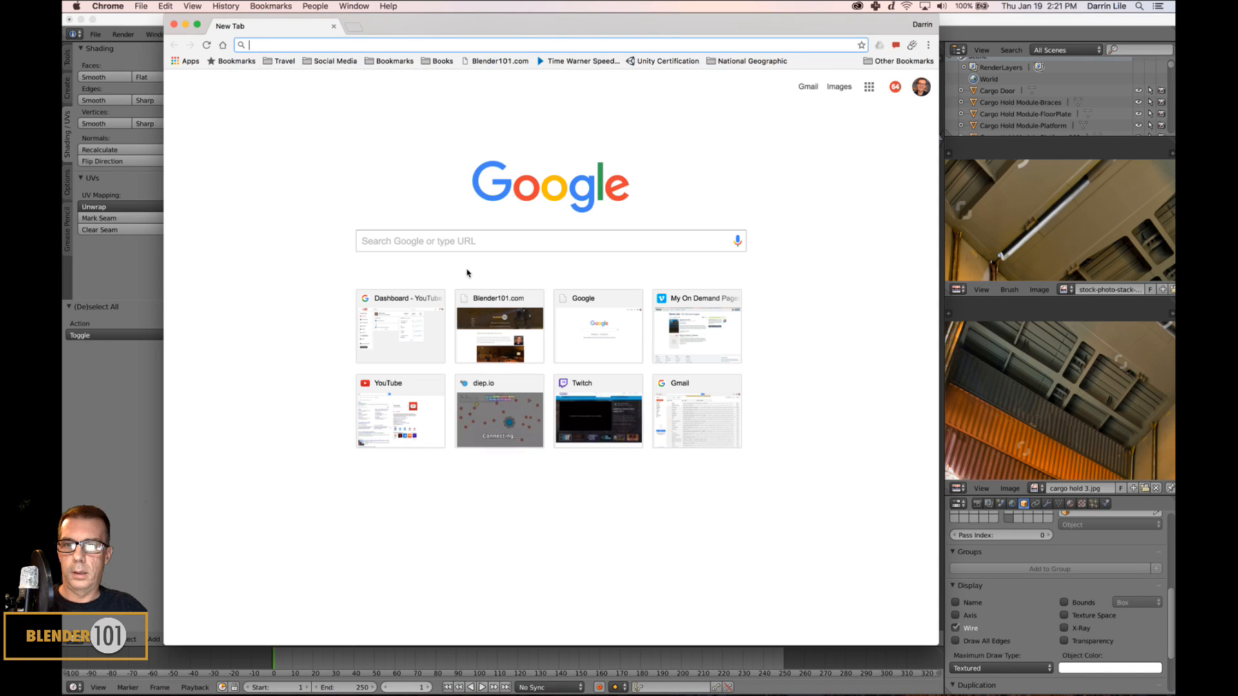
click(481, 250)
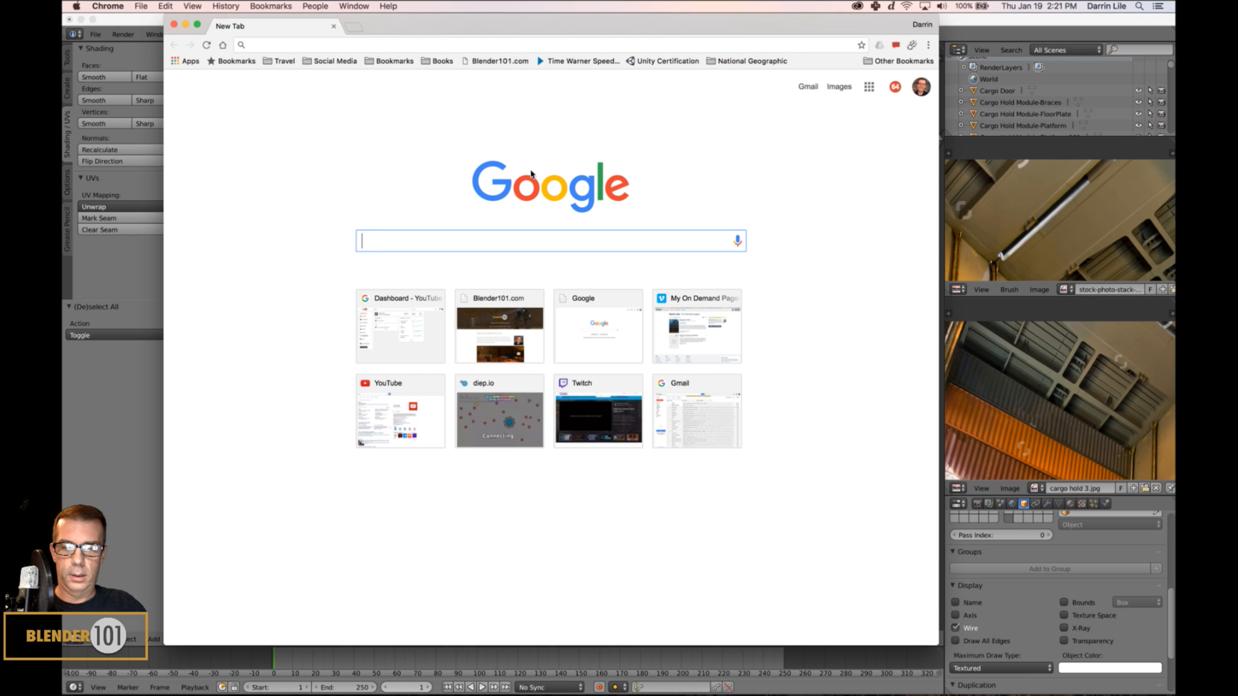
text(filter)
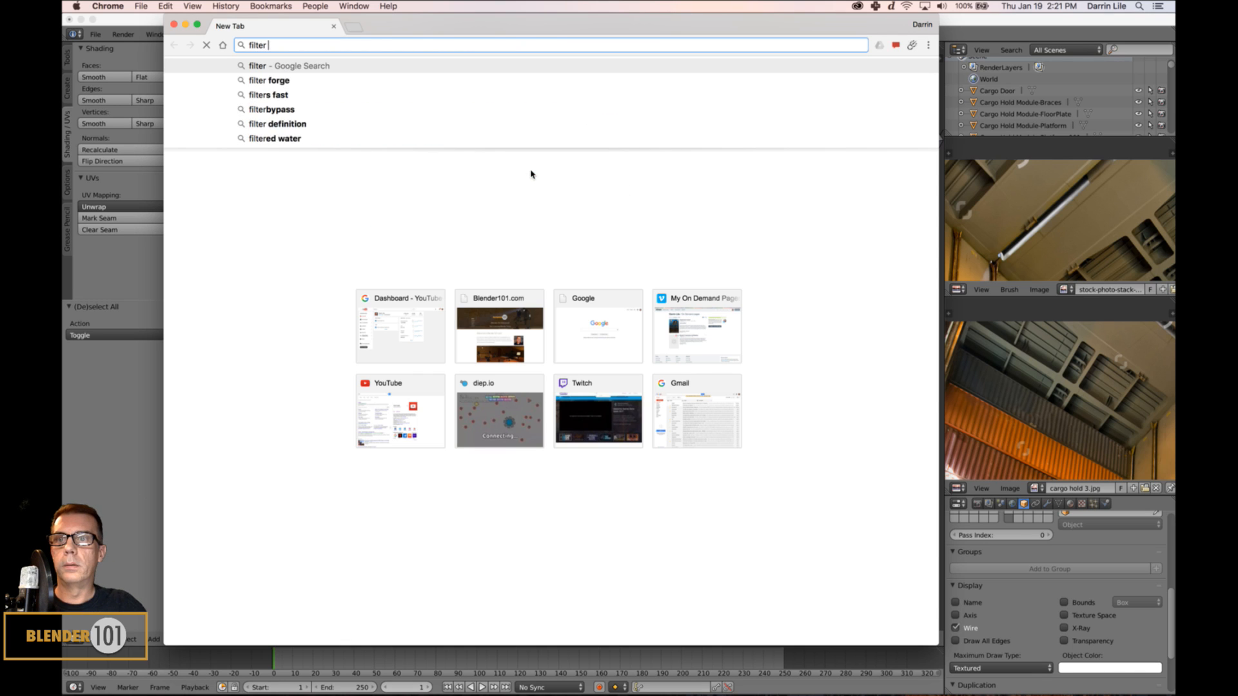
text( forge)
key(Return)
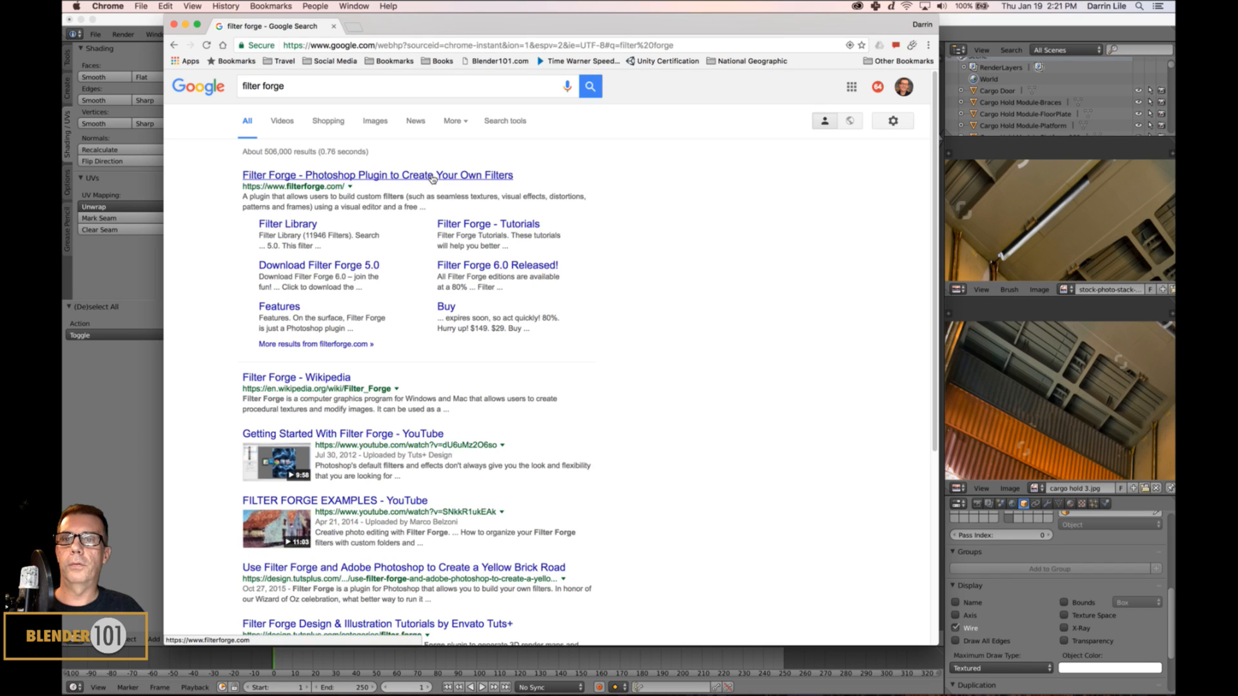
click(432, 178)
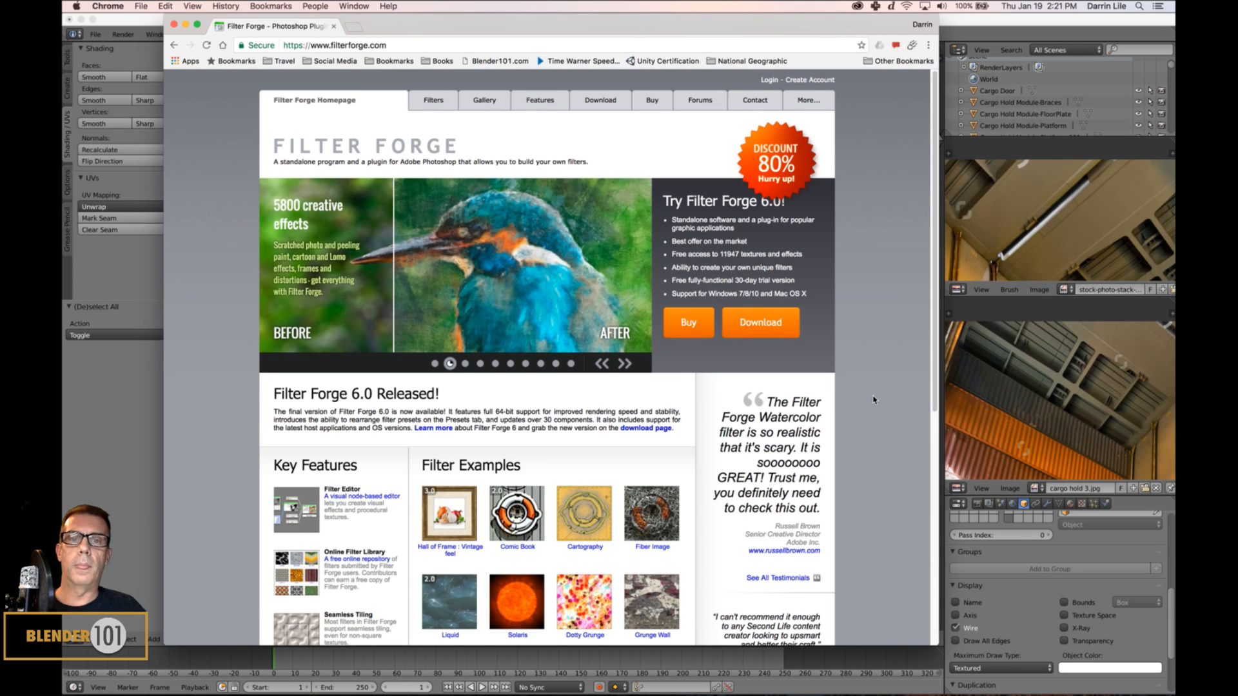
Look through the Filter Forge homepage and return to the cargo hold scene in Blender.
scroll(867, 400, down, 5)
scroll(865, 400, down, 3)
scroll(864, 399, up, 8)
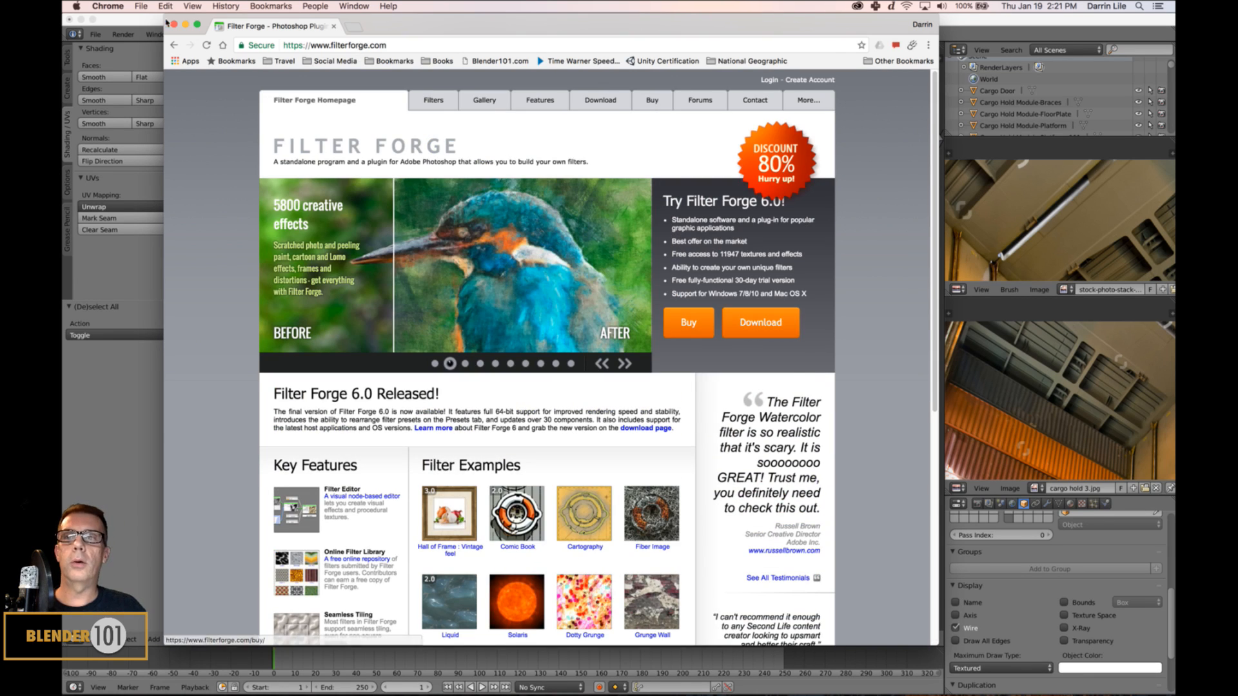
click(119, 25)
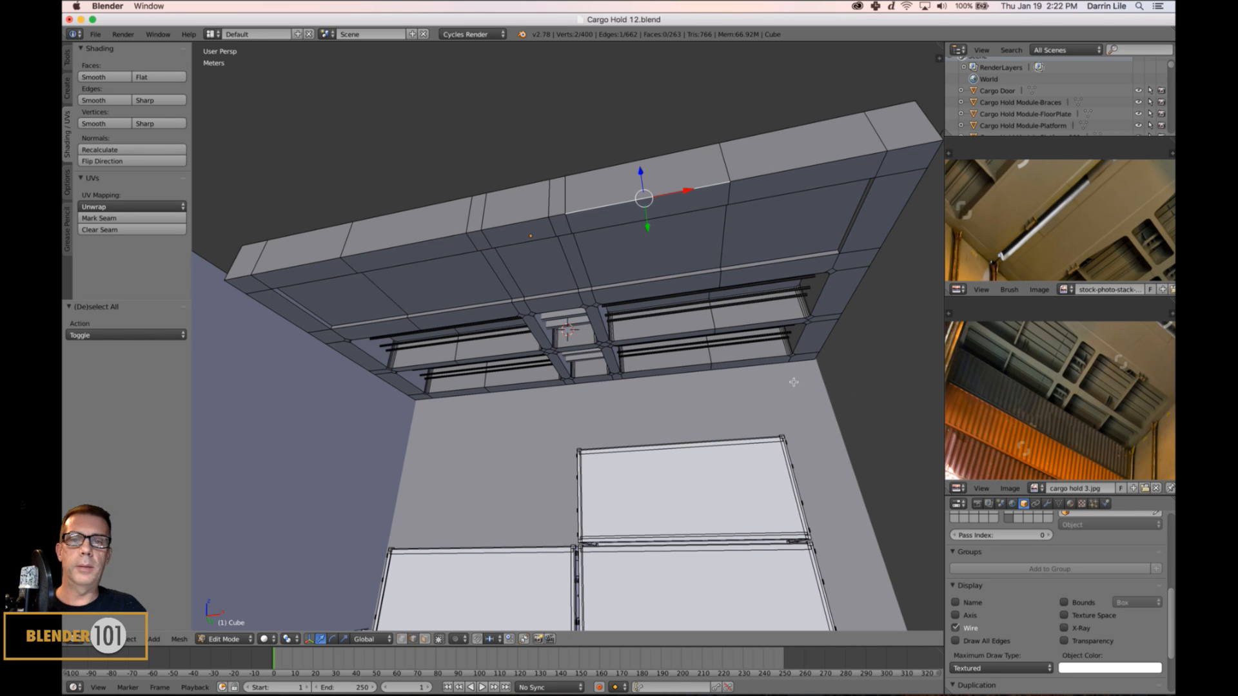
Leave Edit Mode and show only the layer that holds the ceiling panel.
middle_drag(683, 401, 527, 354)
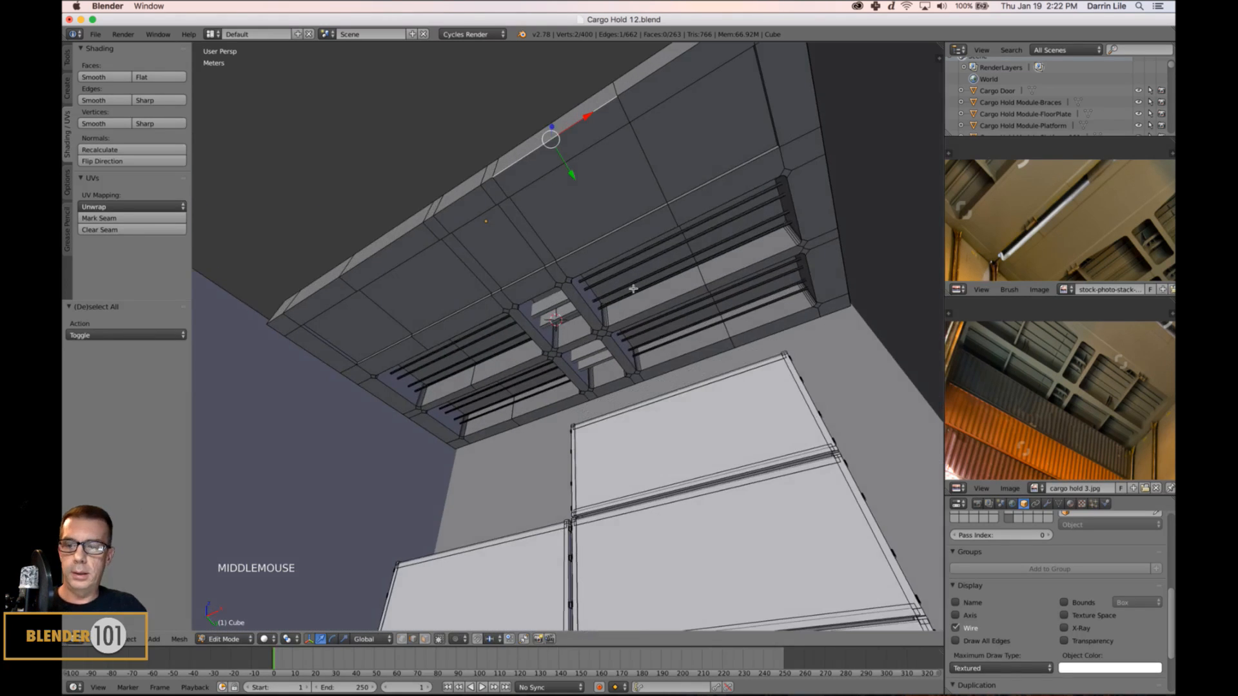
key(Tab)
click(455, 643)
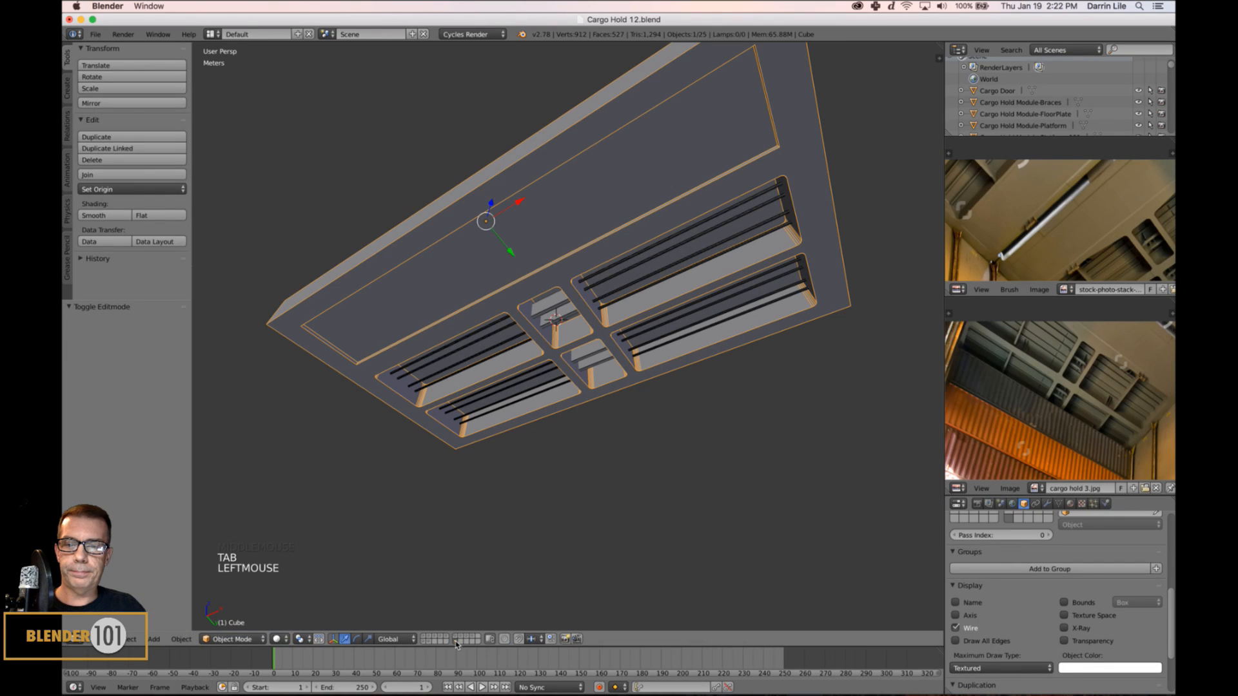
Open the ceiling panel's mesh in Edit Mode and switch to face selection.
scroll(589, 423, up, 3)
shift+middle_drag(685, 426, 675, 483)
key(Tab)
shift+middle_drag(484, 447, 543, 421)
key(ctrl+Tab)
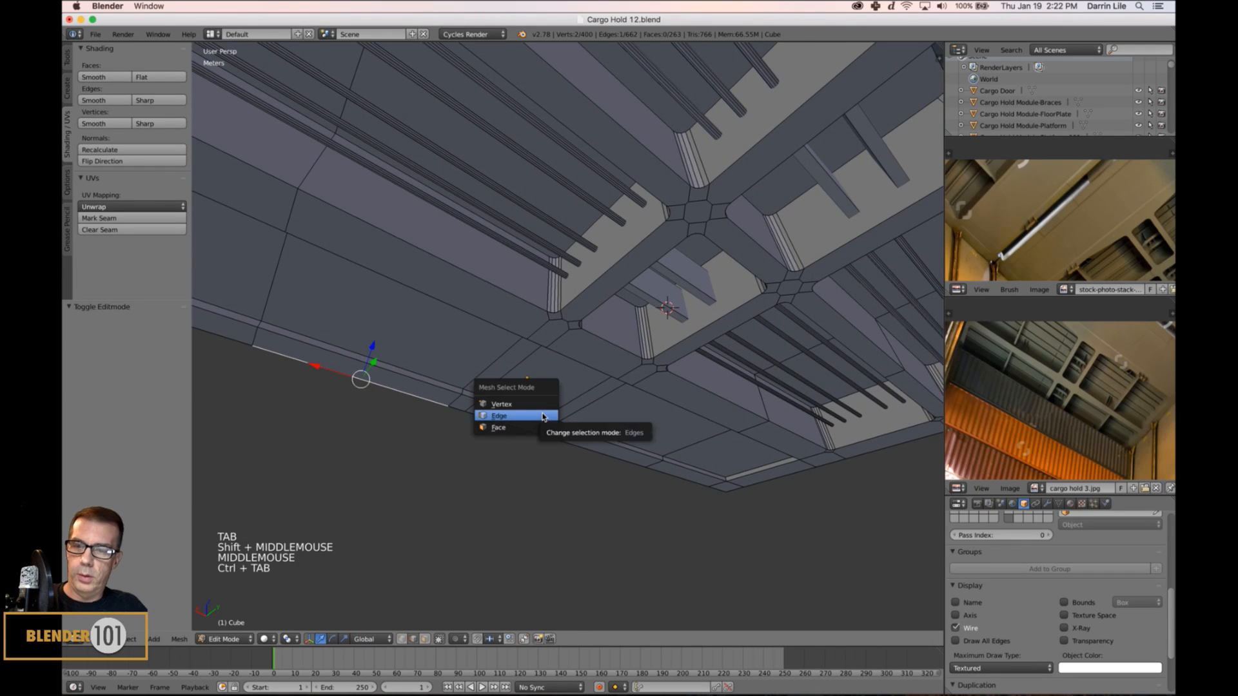
click(546, 428)
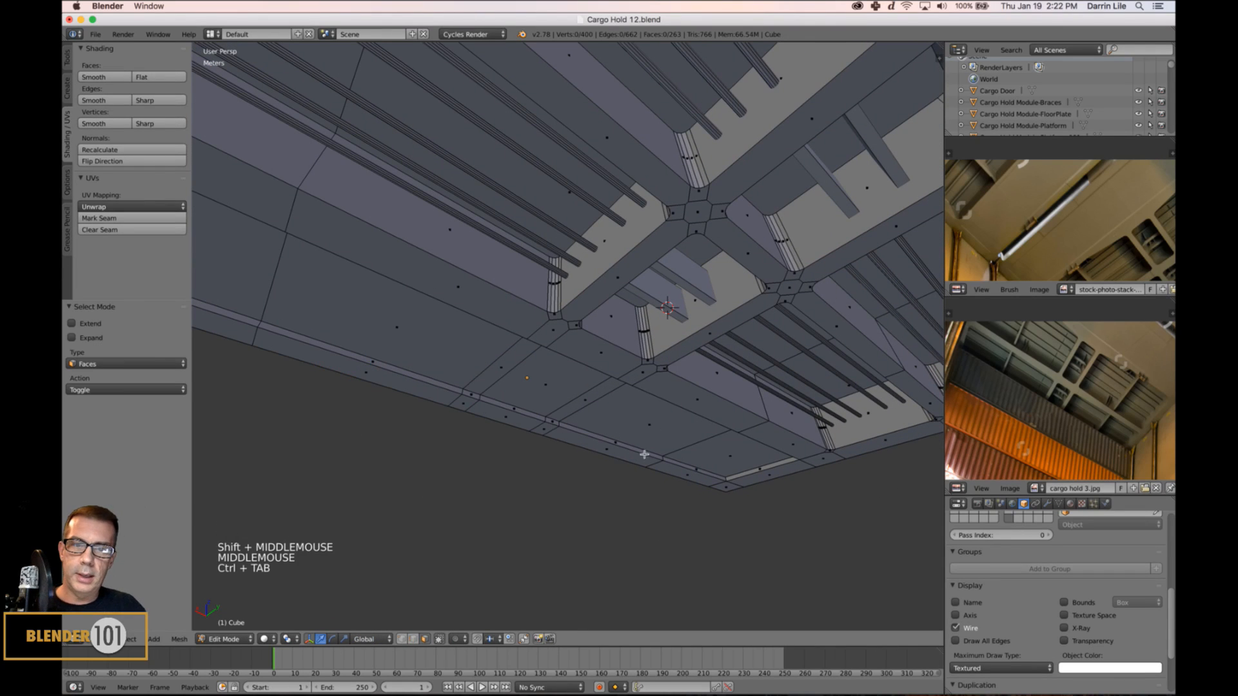
Select the strip of narrow faces along the outer long side of the recessed flat area.
alt+right_click(559, 429)
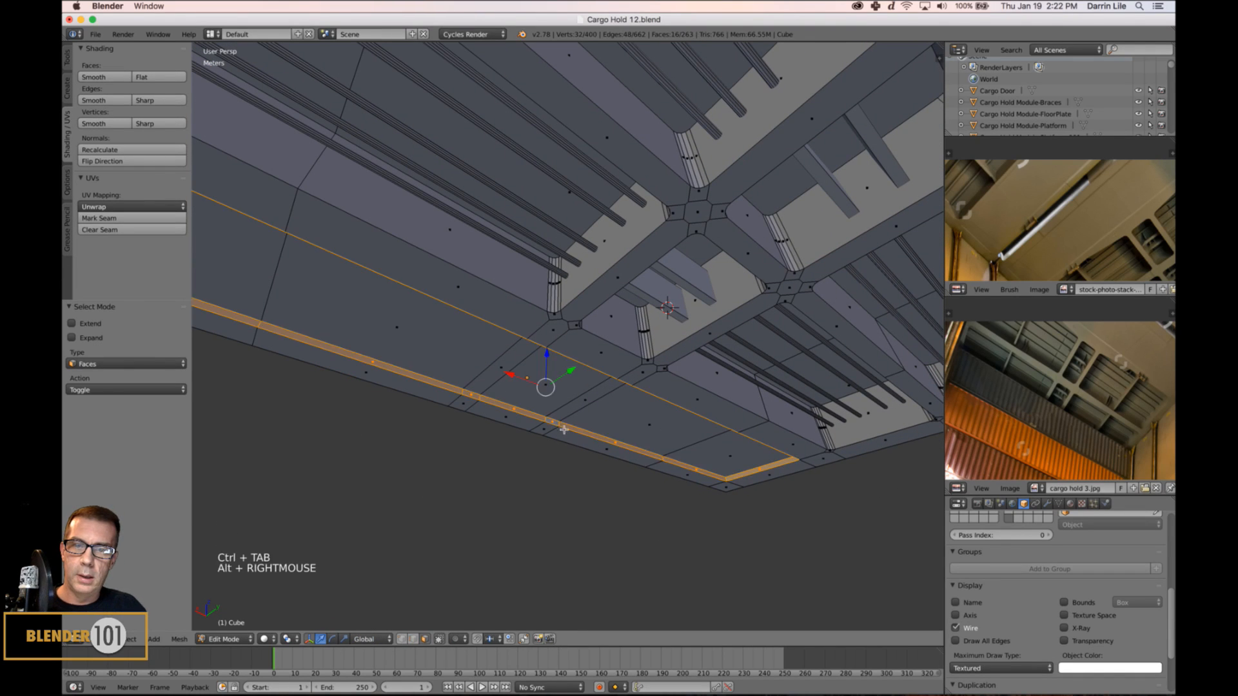
shift+right_click(754, 477)
scroll(671, 485, up, 2)
shift+middle_drag(676, 477, 740, 412)
scroll(846, 356, down, 3)
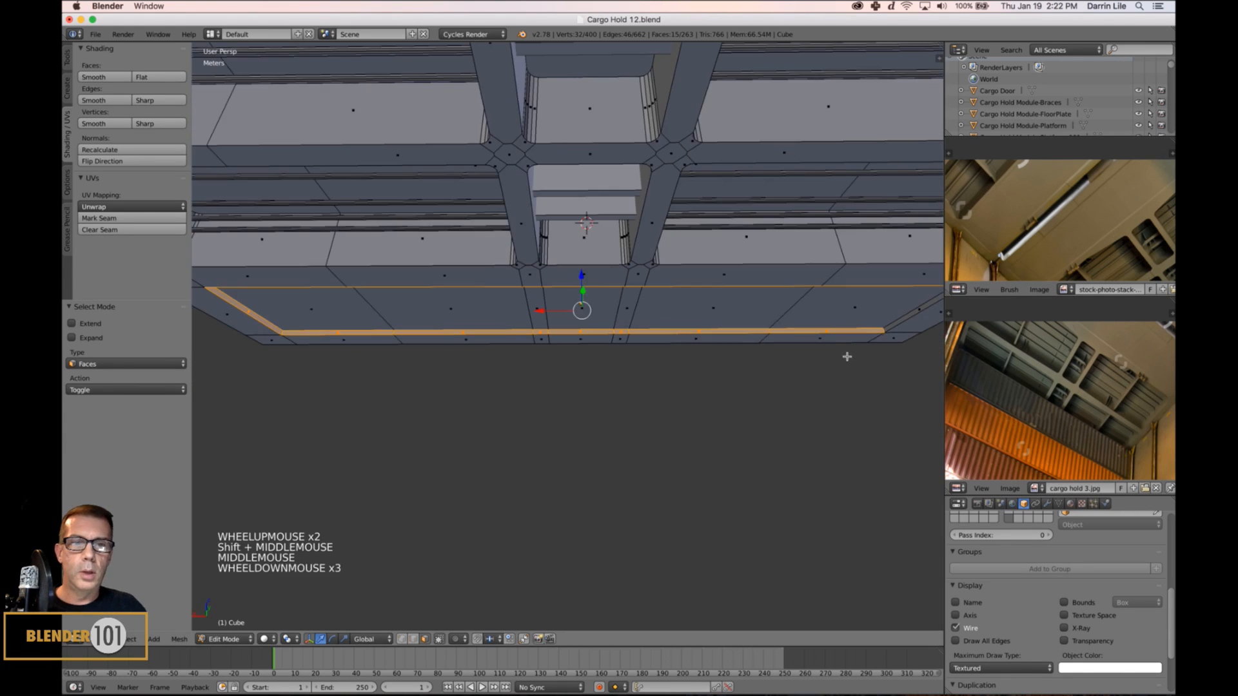
right_click(829, 335)
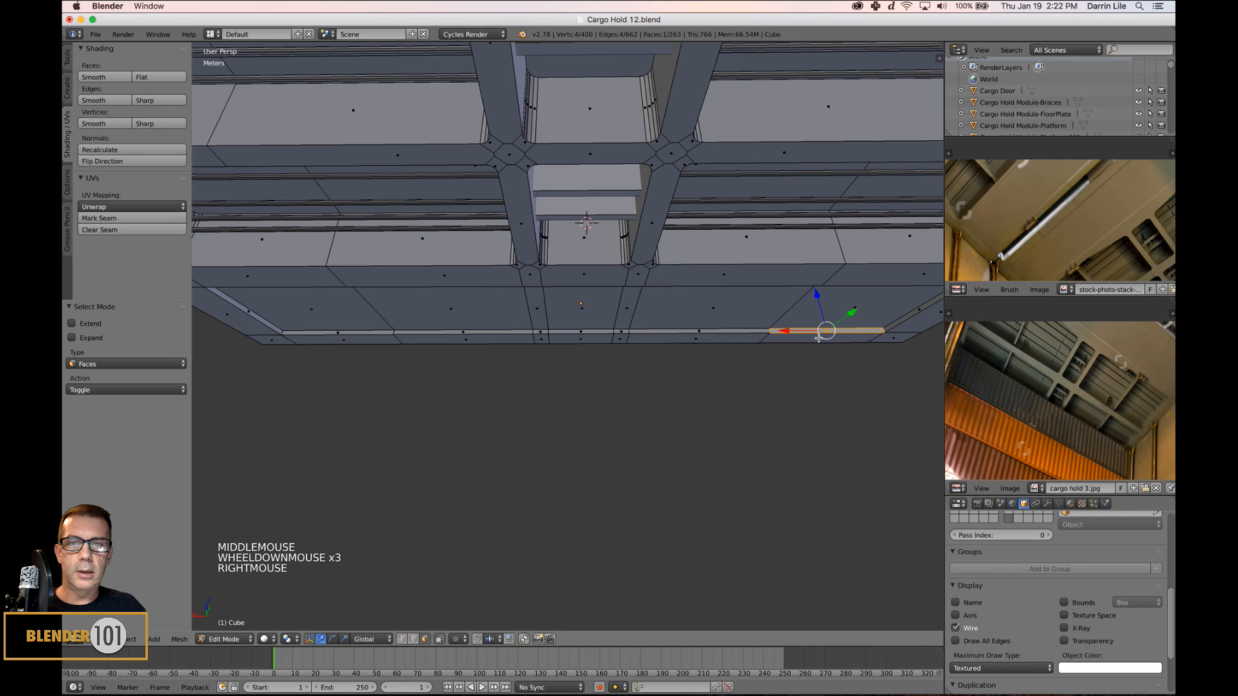
ctrl+right_click(333, 336)
Flatten the selected outer strip by scaling it along Y to about 0.015.
middle_drag(544, 501, 617, 471)
shift+middle_drag(689, 371, 690, 395)
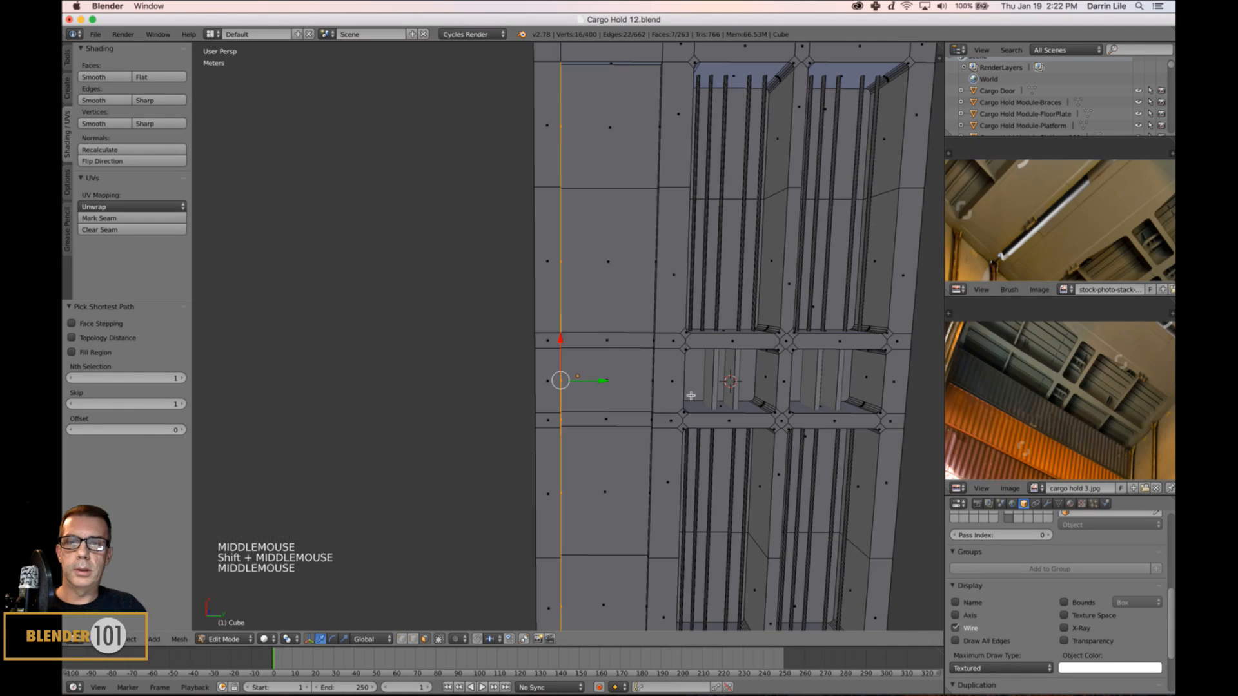
key(s)
key(s)
key(y)
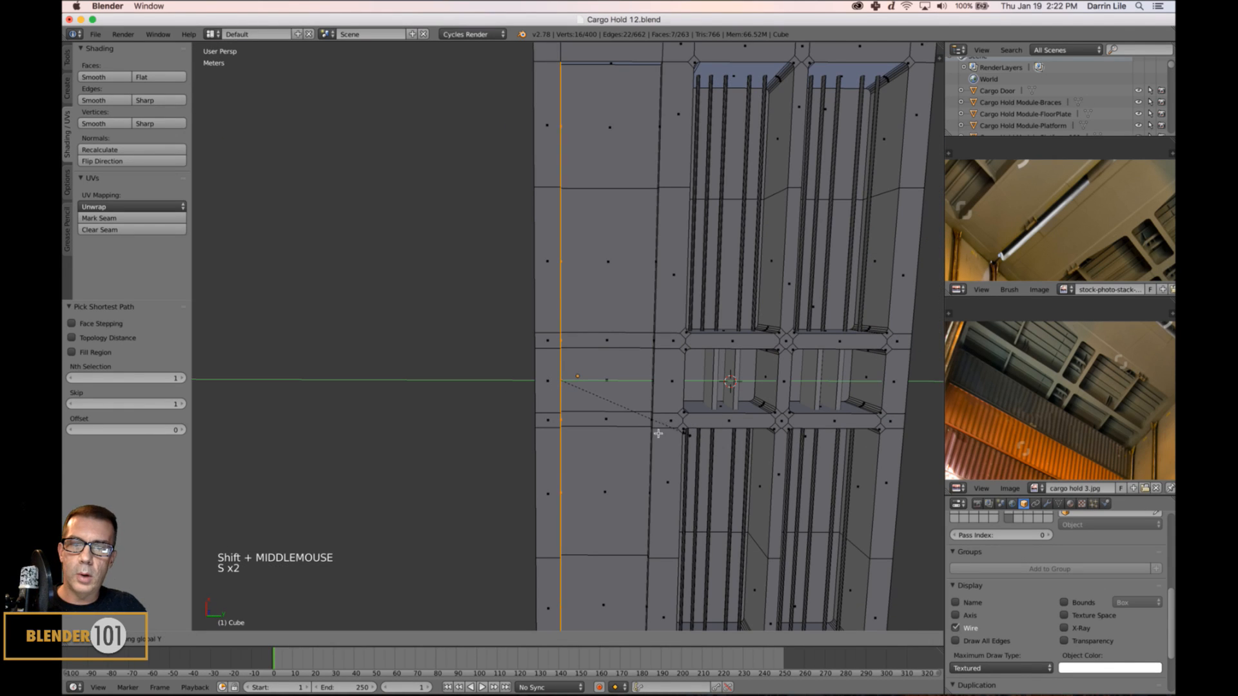
click(562, 383)
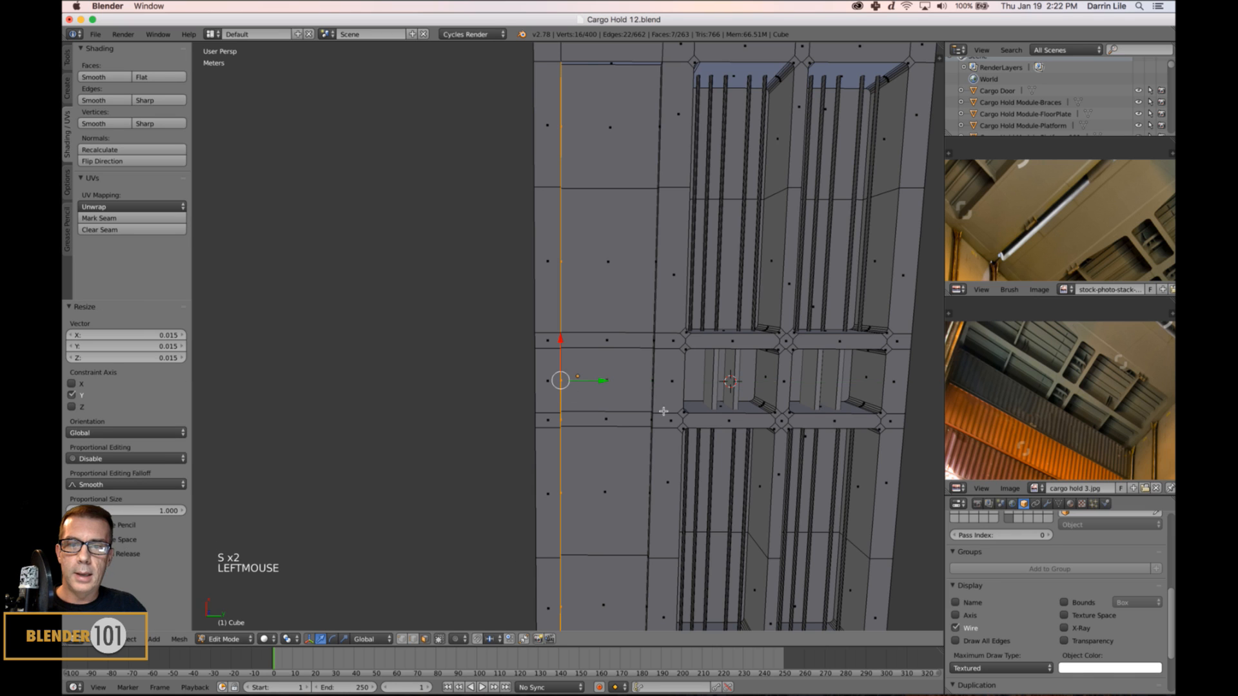
Select the narrow face strip along the flat area's inner long side, flatten it along Y and return to Object Mode.
middle_drag(560, 380, 700, 428)
right_click(802, 296)
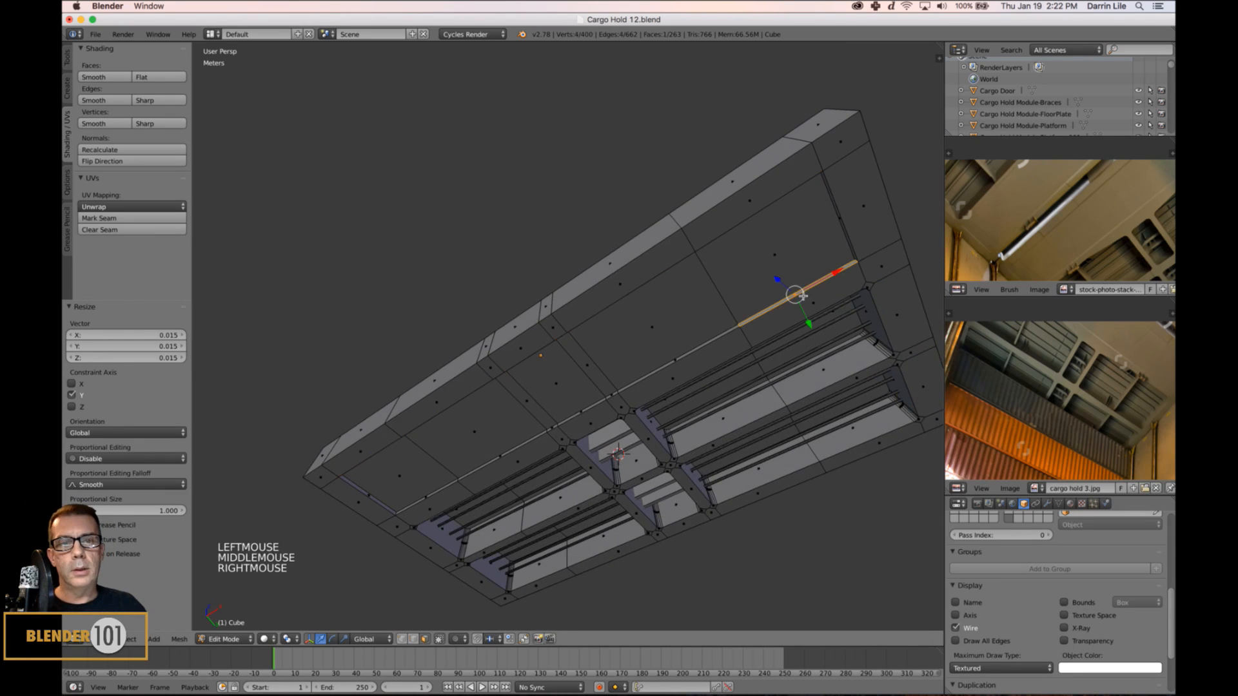
ctrl+right_click(431, 500)
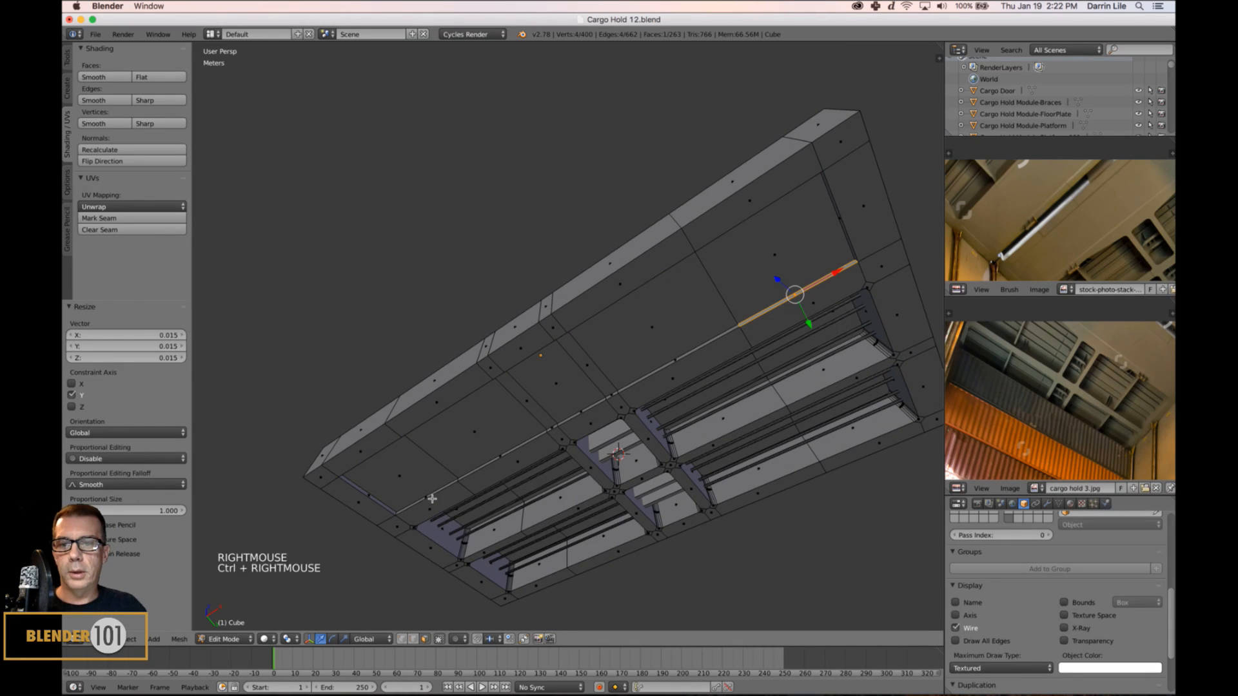
ctrl+right_click(426, 505)
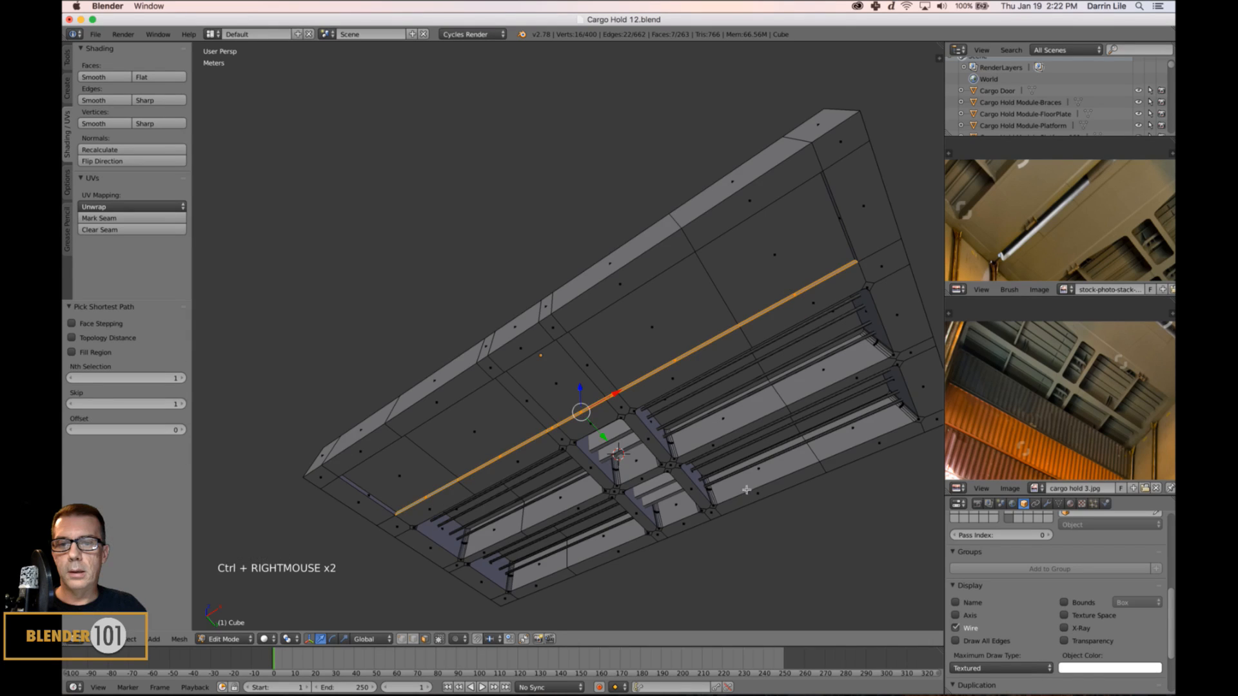
middle_drag(747, 490, 742, 473)
key(s)
key(y)
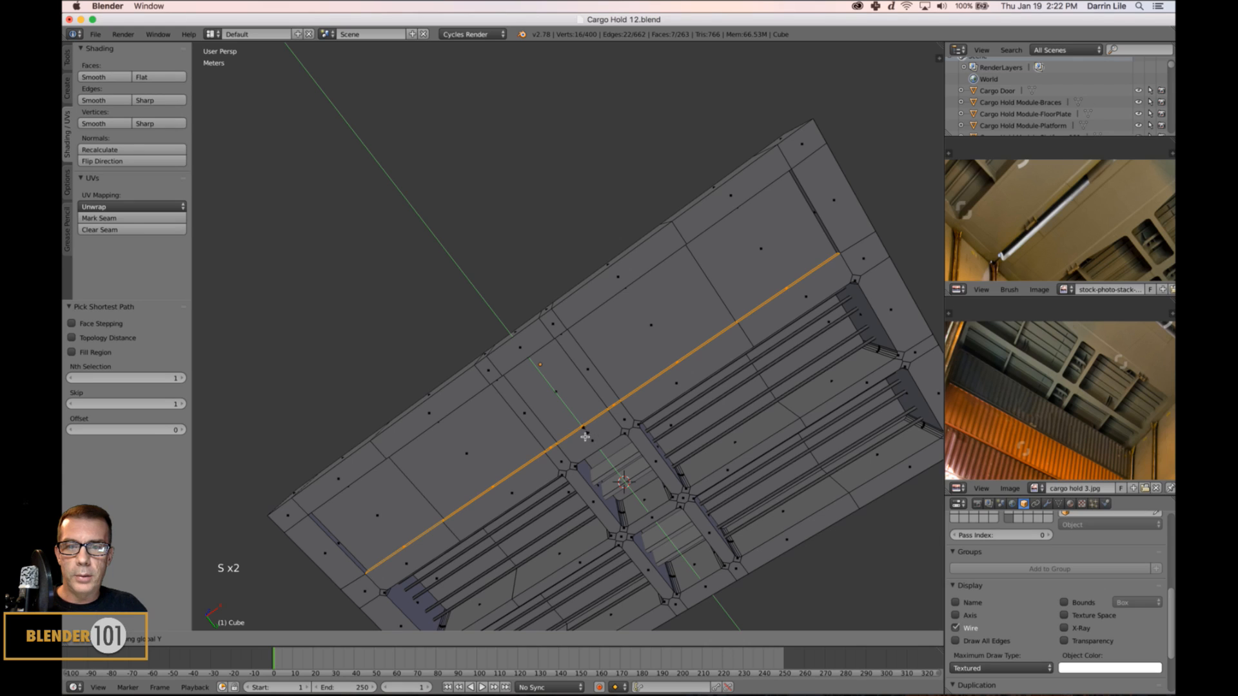
key(a)
key(Tab)
Deselect everything, view the panel from below and save the Cargo Hold 12.blend file over the existing version.
scroll(584, 436, down, 4)
middle_drag(636, 466, 768, 403)
key(a)
key(s)
key(s)
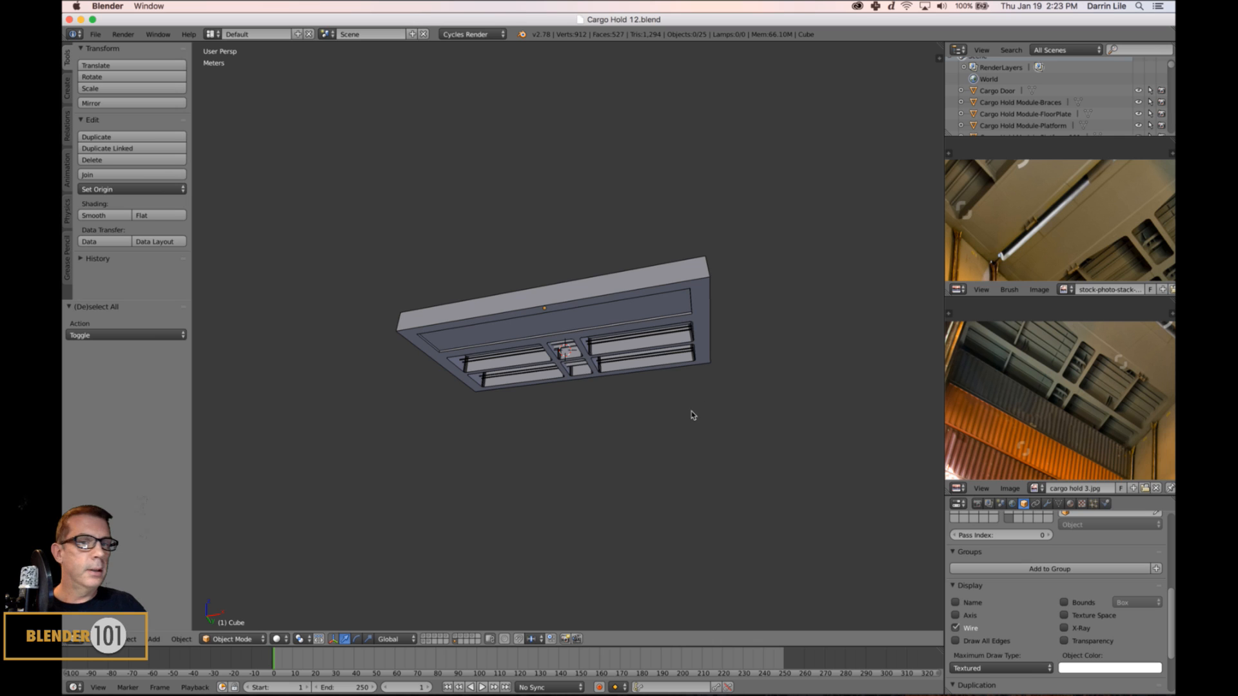
middle_drag(691, 415, 727, 415)
scroll(688, 404, up, 3)
scroll(729, 410, up, 2)
scroll(729, 392, down, 2)
key(super+s)
click(729, 408)
Select a lower outer edge segment of the panel in edge selection mode, snap the 3D cursor to it and clear the selection.
middle_drag(696, 363, 708, 254)
right_click(708, 289)
key(Tab)
shift+middle_drag(688, 308, 701, 322)
key(ctrl+Tab)
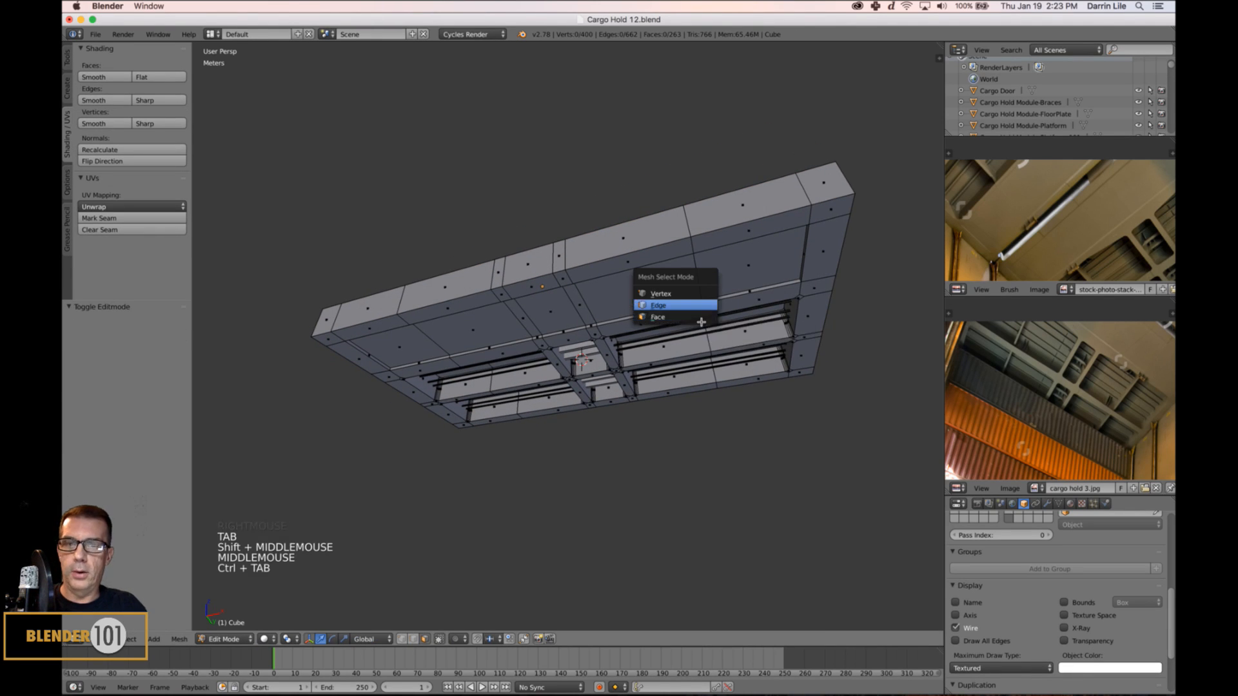
click(683, 306)
right_click(635, 257)
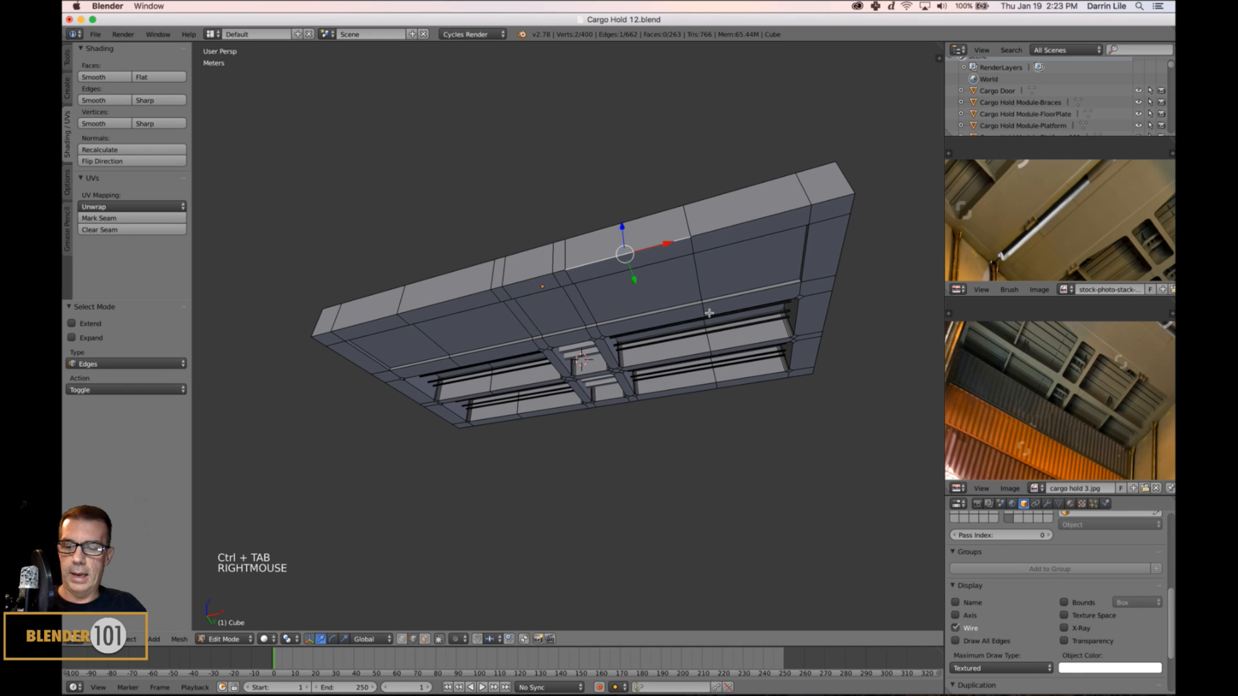
key(shift+s)
click(664, 307)
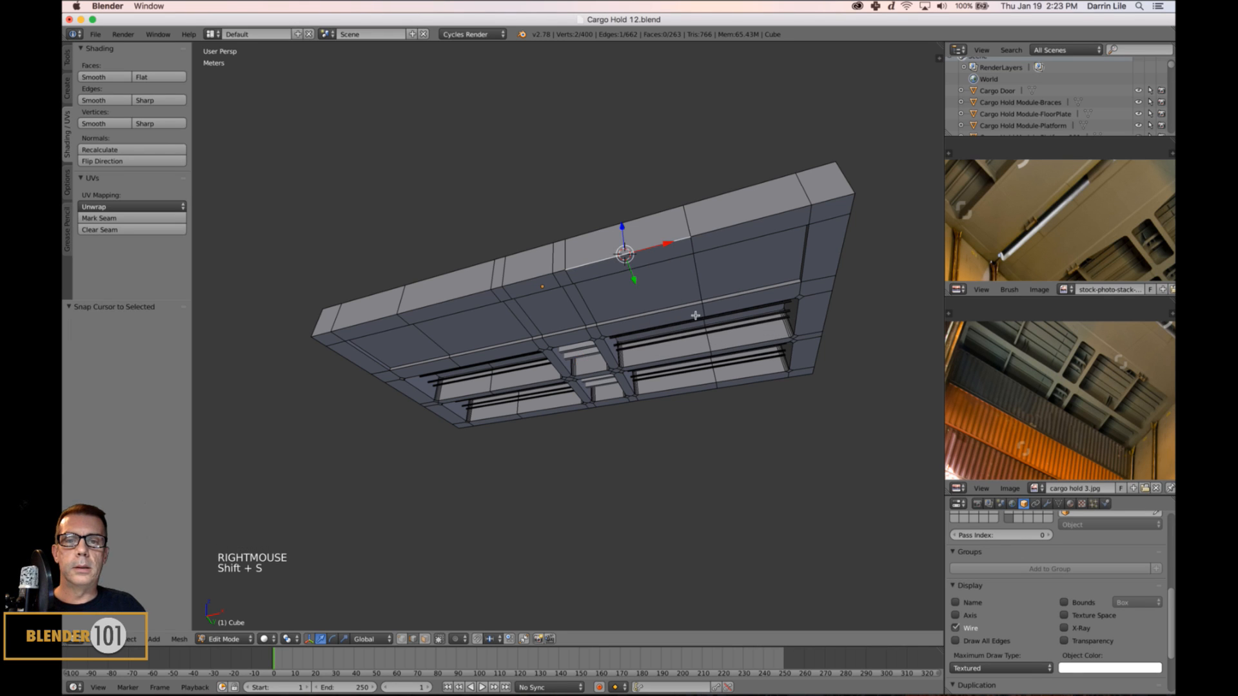
key(a)
Leave the panel's Edit Mode and add a cylinder as a separate object at the 3D cursor.
scroll(729, 334, up, 3)
shift+middle_drag(729, 333, 669, 368)
key(shift+a)
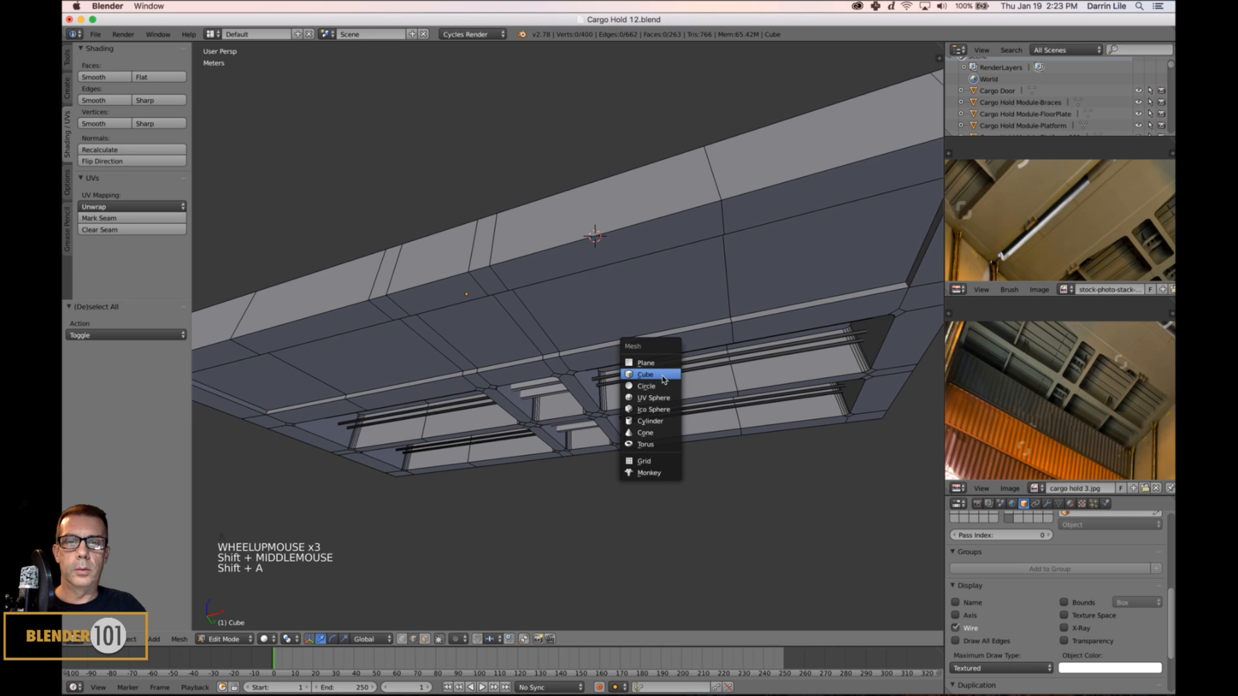
key(Tab)
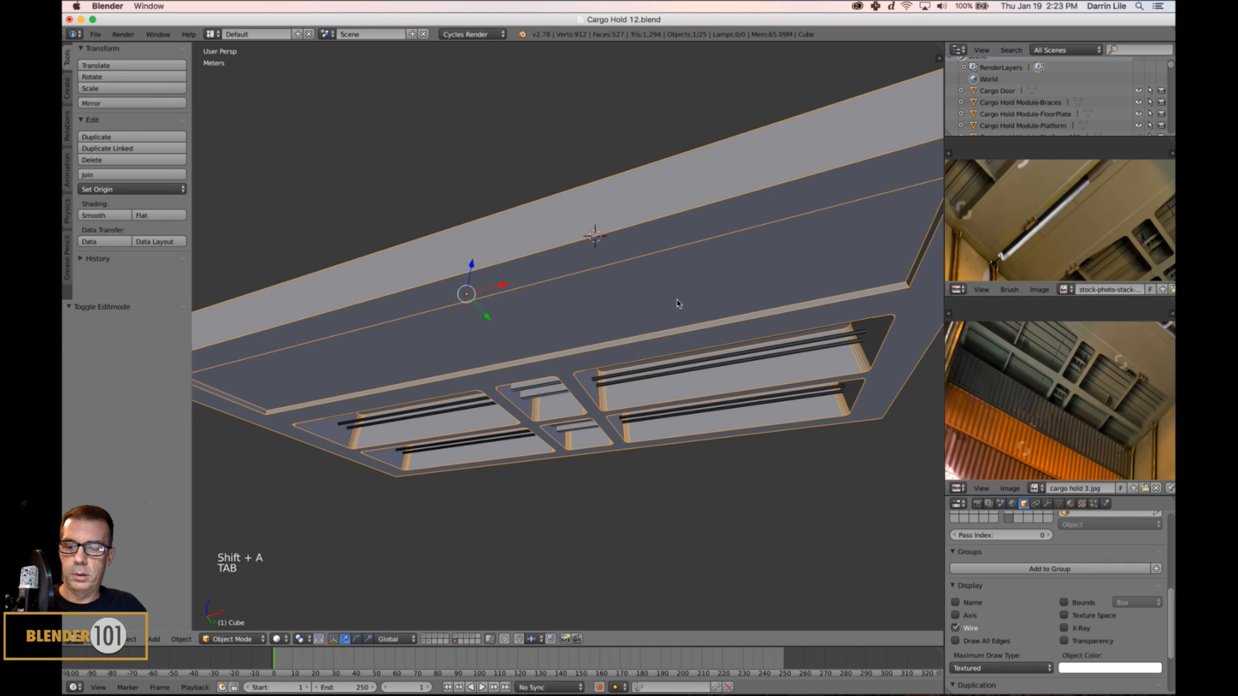
key(a)
key(a)
key(shift+a)
mouse_move(654, 302)
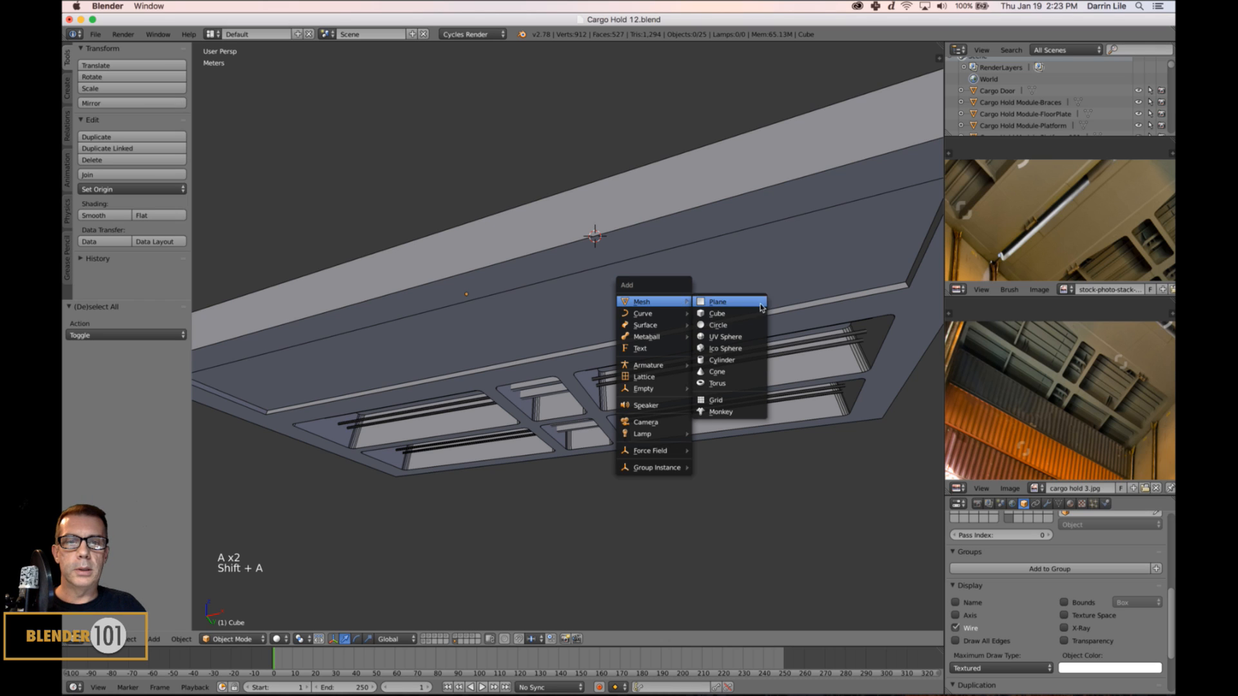
click(725, 360)
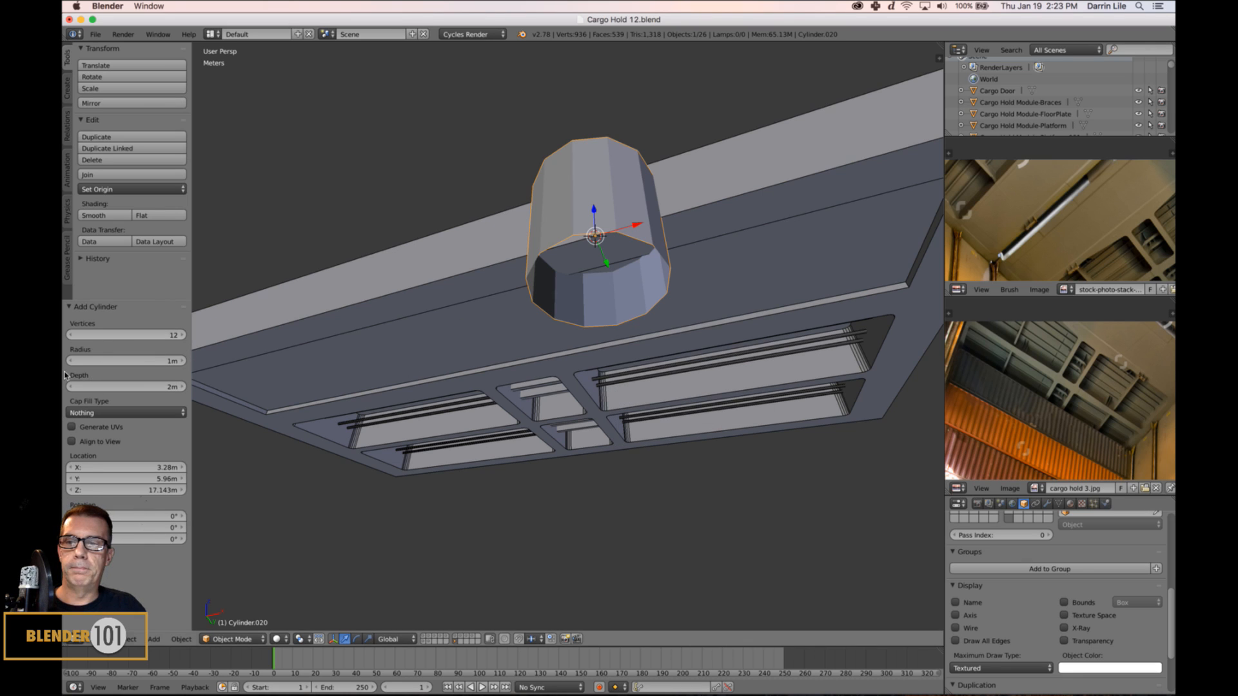
Set the new cylinder to 8 vertices with the Triangle Fan cap fill type.
click(123, 335)
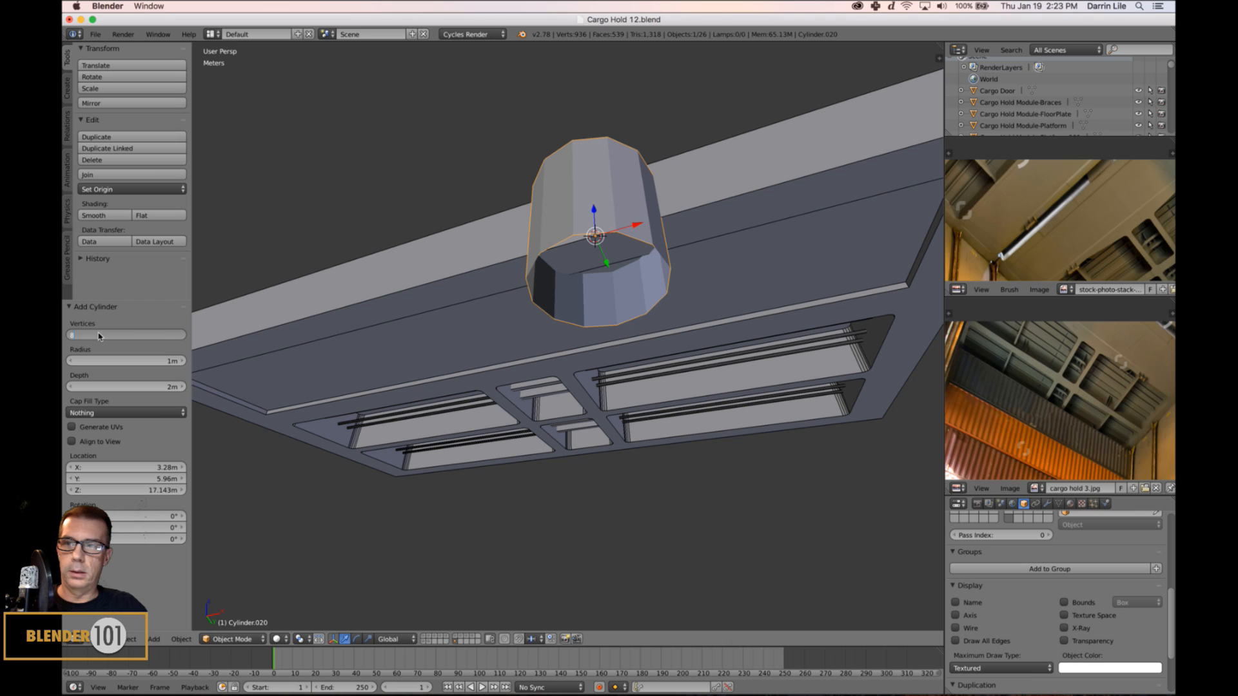
text(8)
key(Return)
click(96, 412)
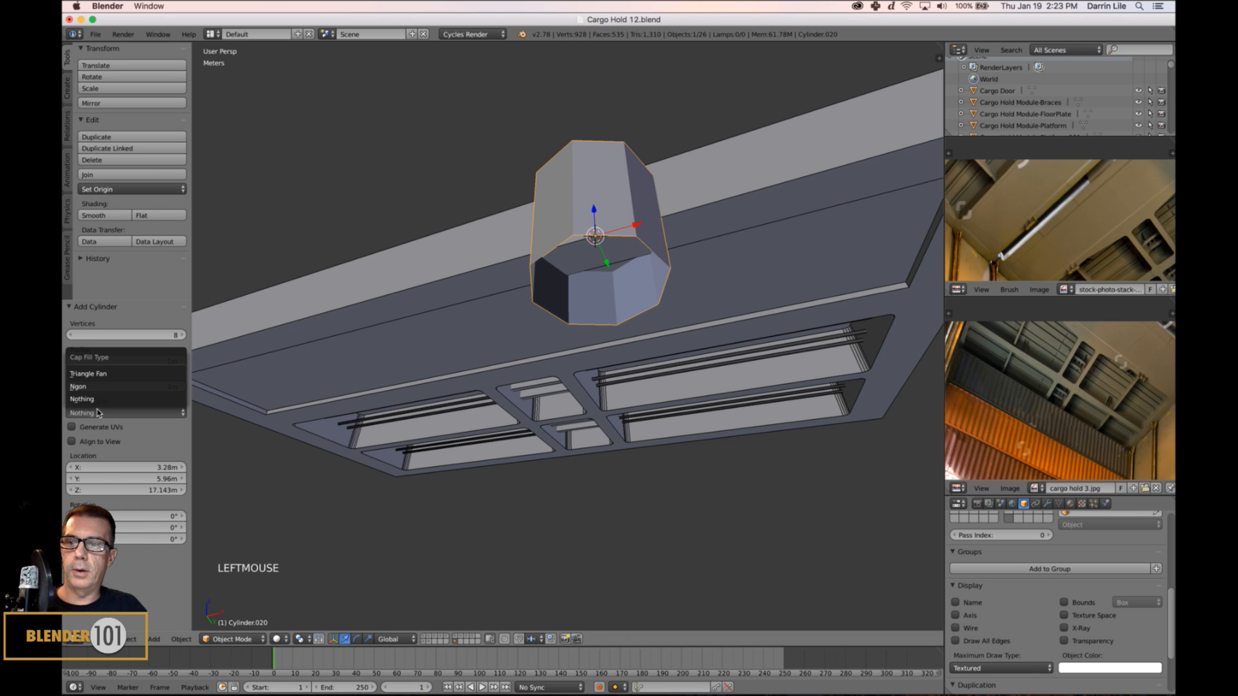
click(91, 374)
Rotate the cylinder 90 degrees about the Y axis so it lies along the panel's long edge.
middle_drag(645, 361, 670, 396)
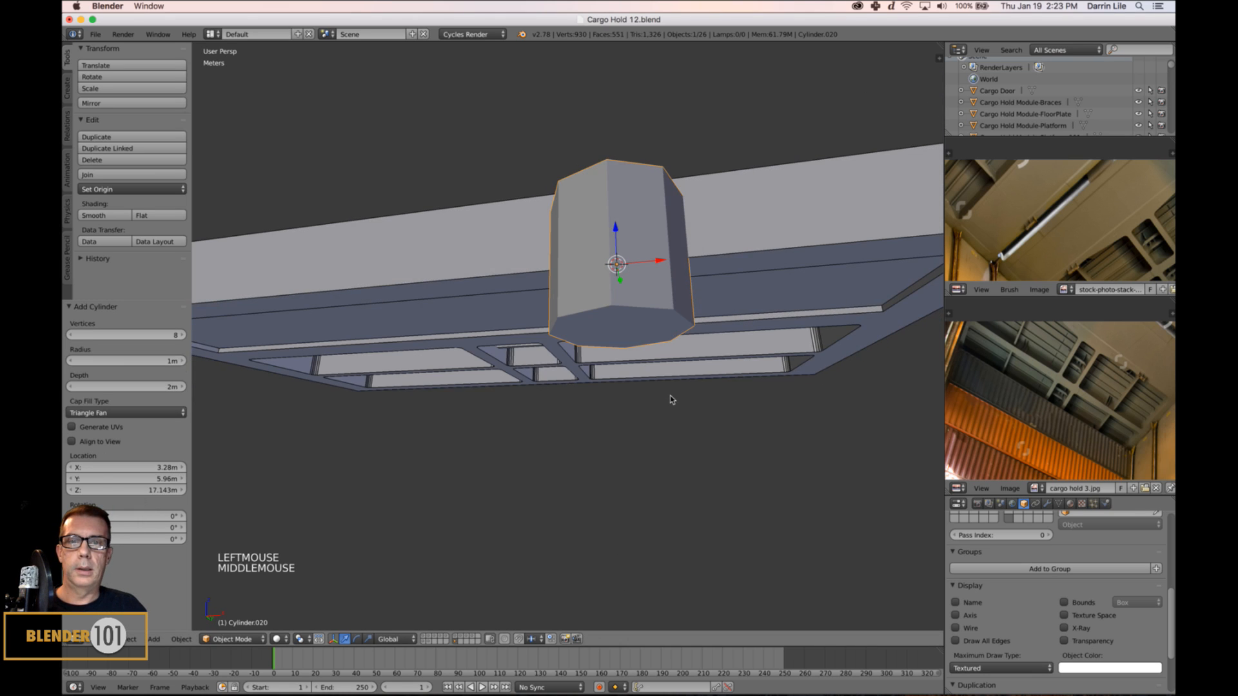
middle_drag(729, 439, 716, 442)
text(r)
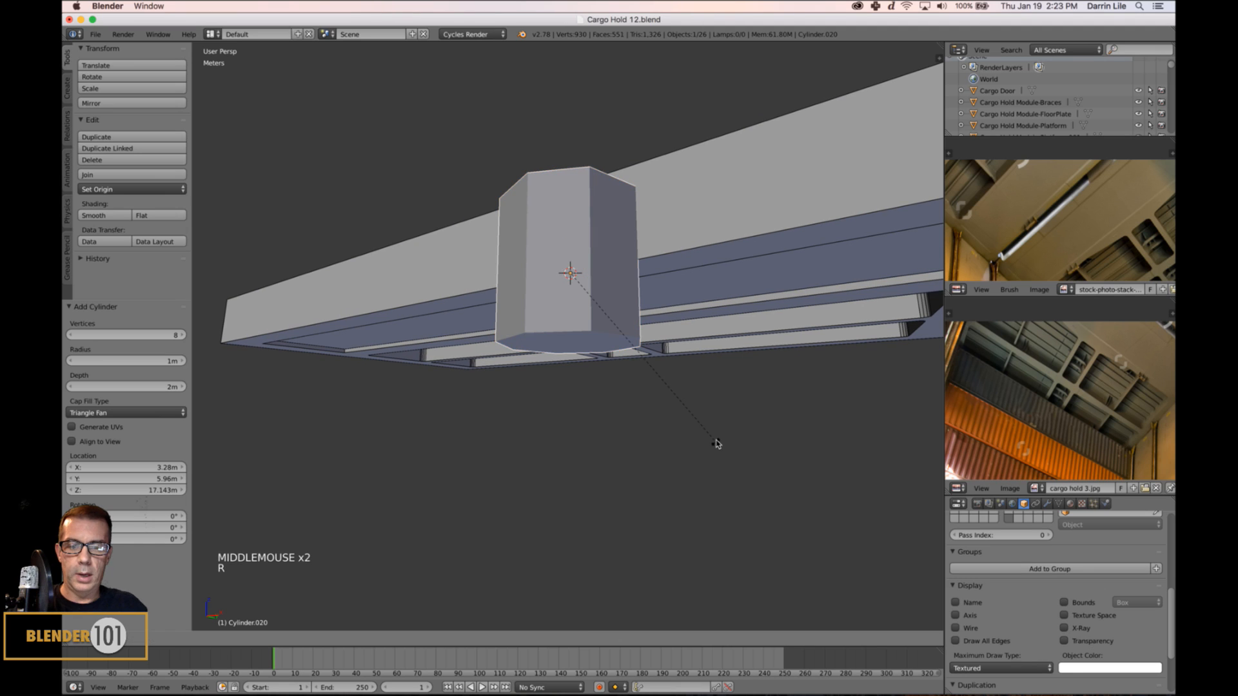
text(y90)
key(Return)
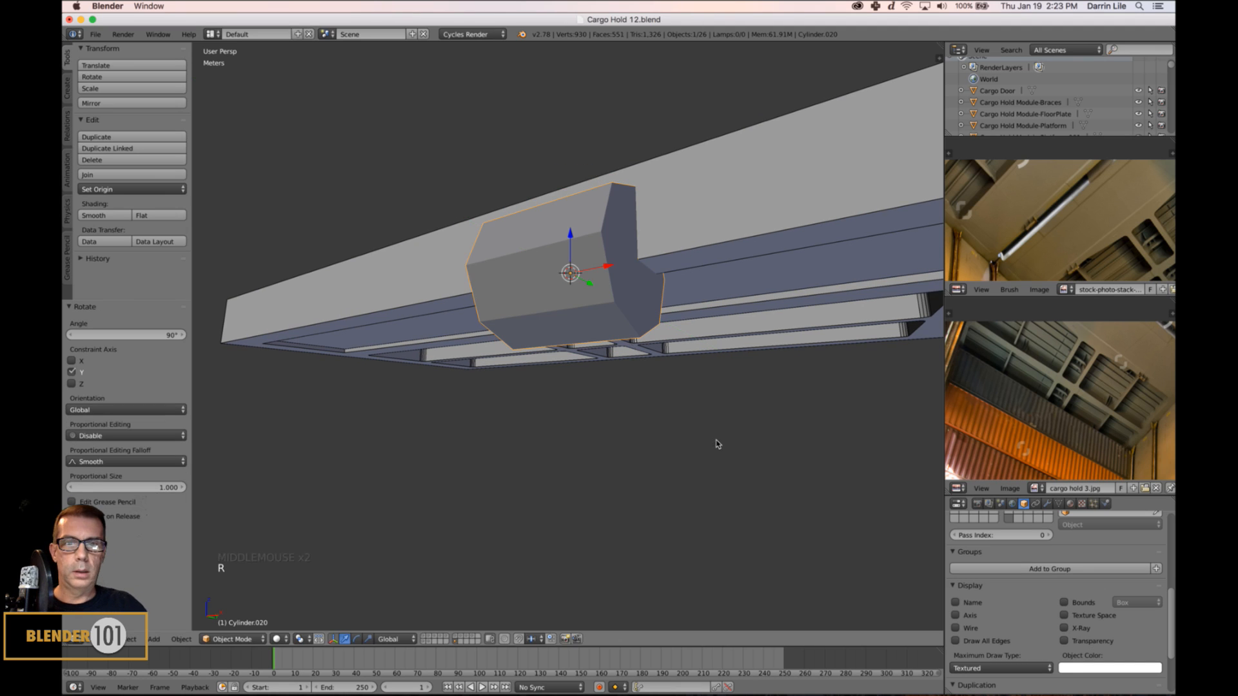
Scale the cylinder down to about 0.073 and stretch it along X by about 8.145 into a thin tube.
key(s)
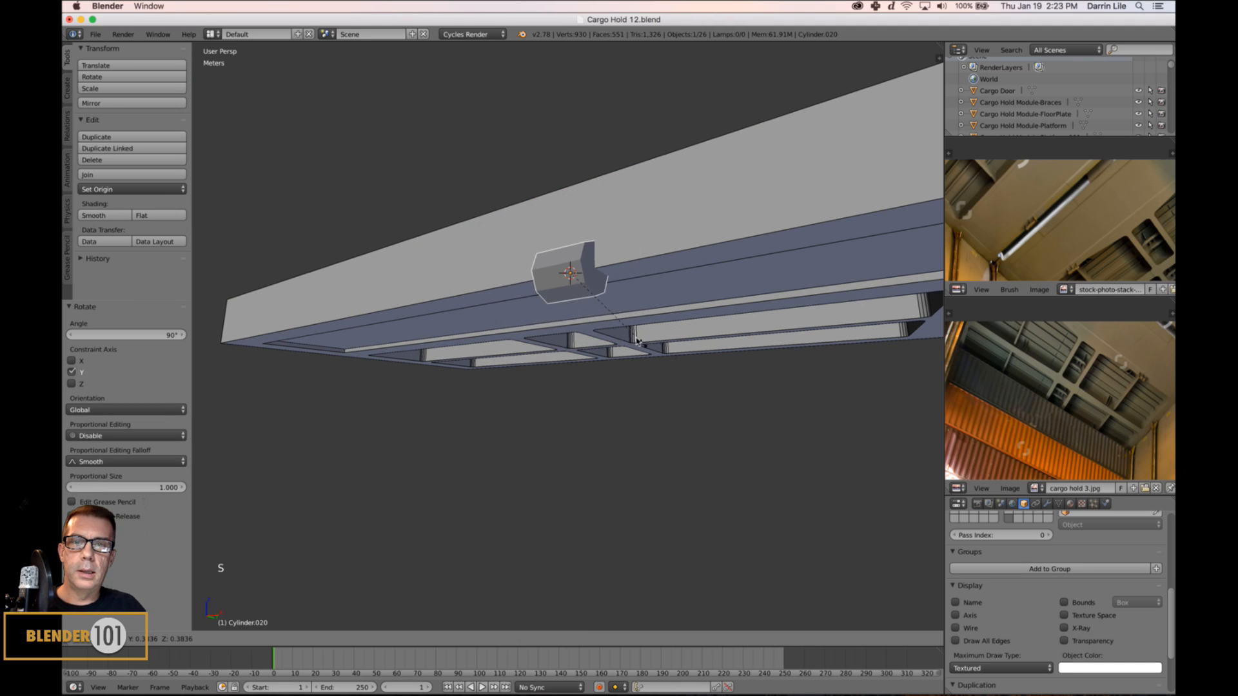
click(589, 280)
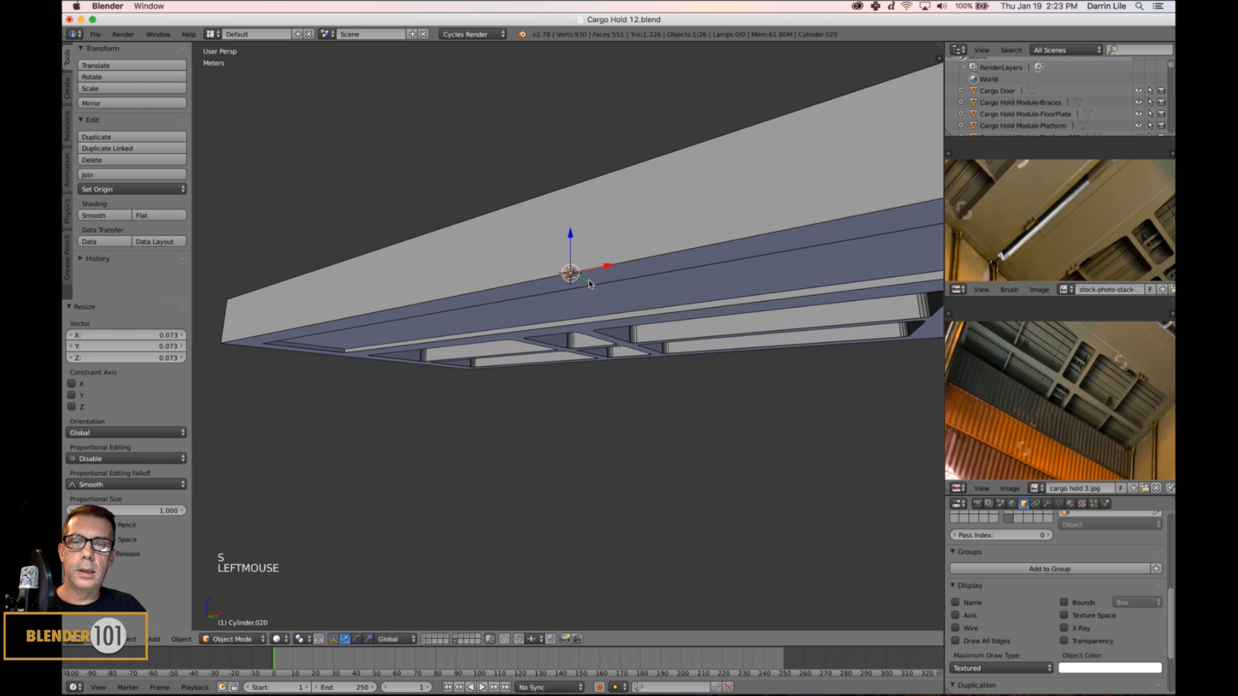
key(s)
key(x)
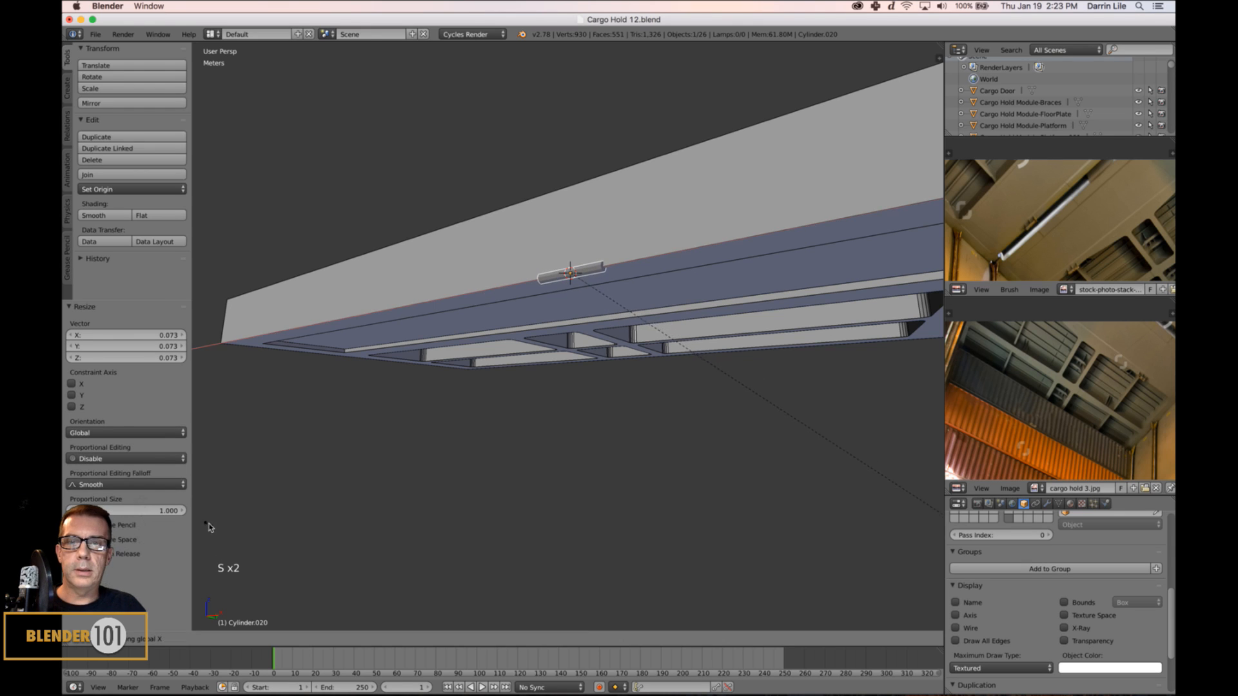
click(430, 491)
Nudge the tube slightly down along Z at the panel's lower edge and deselect it.
middle_drag(430, 491, 405, 505)
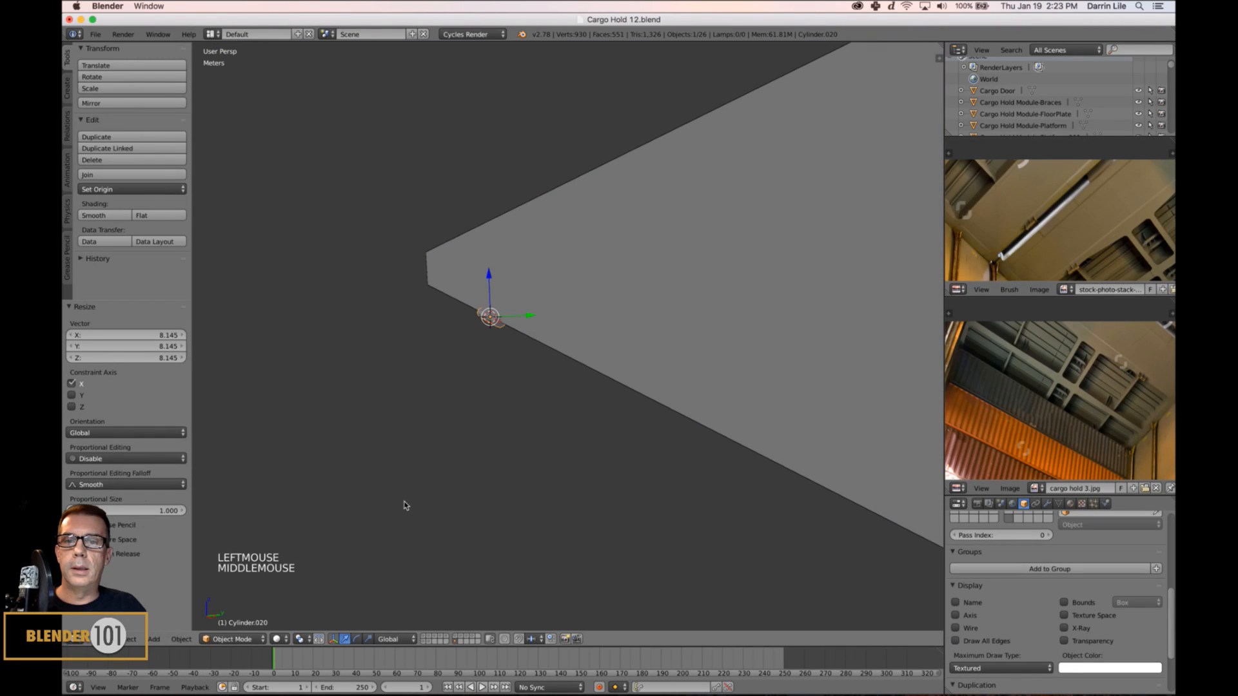
drag(488, 274, 489, 277)
scroll(686, 392, down, 3)
middle_drag(645, 442, 651, 279)
key(a)
scroll(675, 412, down, 1)
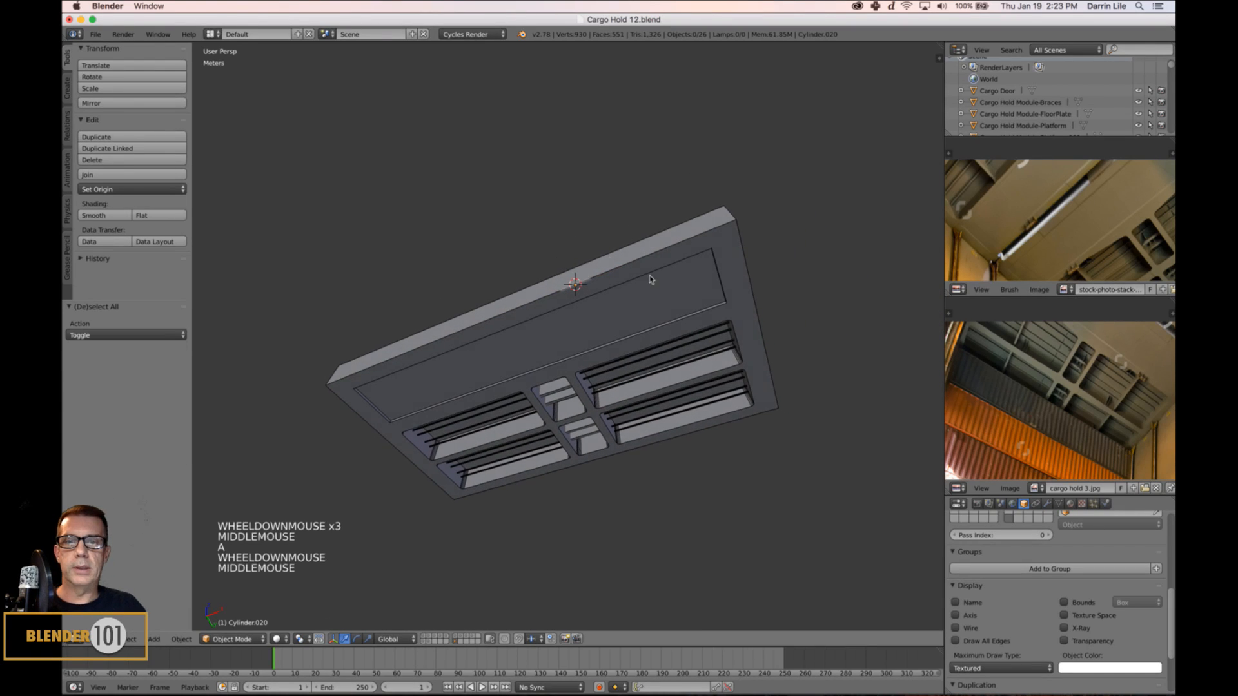
Reselect the tube, enlarge it by about 1.45 and move it about 1.337 m along X on the panel's edge.
click(584, 231)
right_click(583, 283)
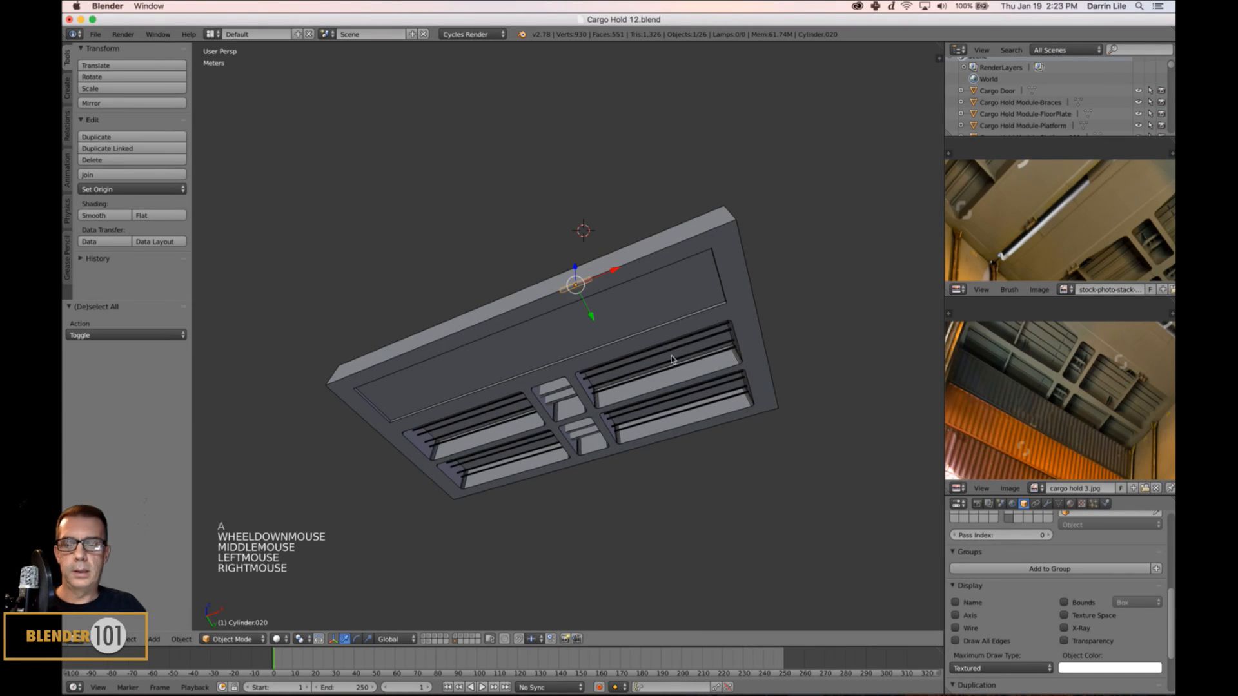
key(s)
key(s)
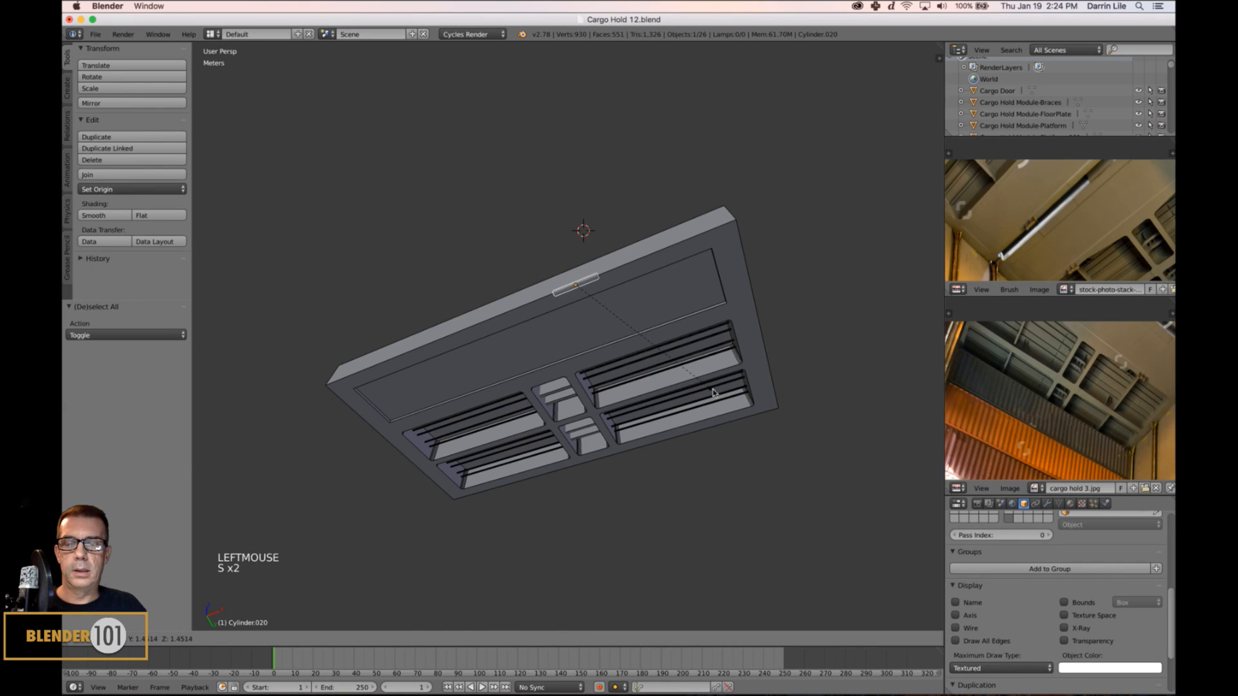
click(712, 392)
drag(616, 270, 645, 258)
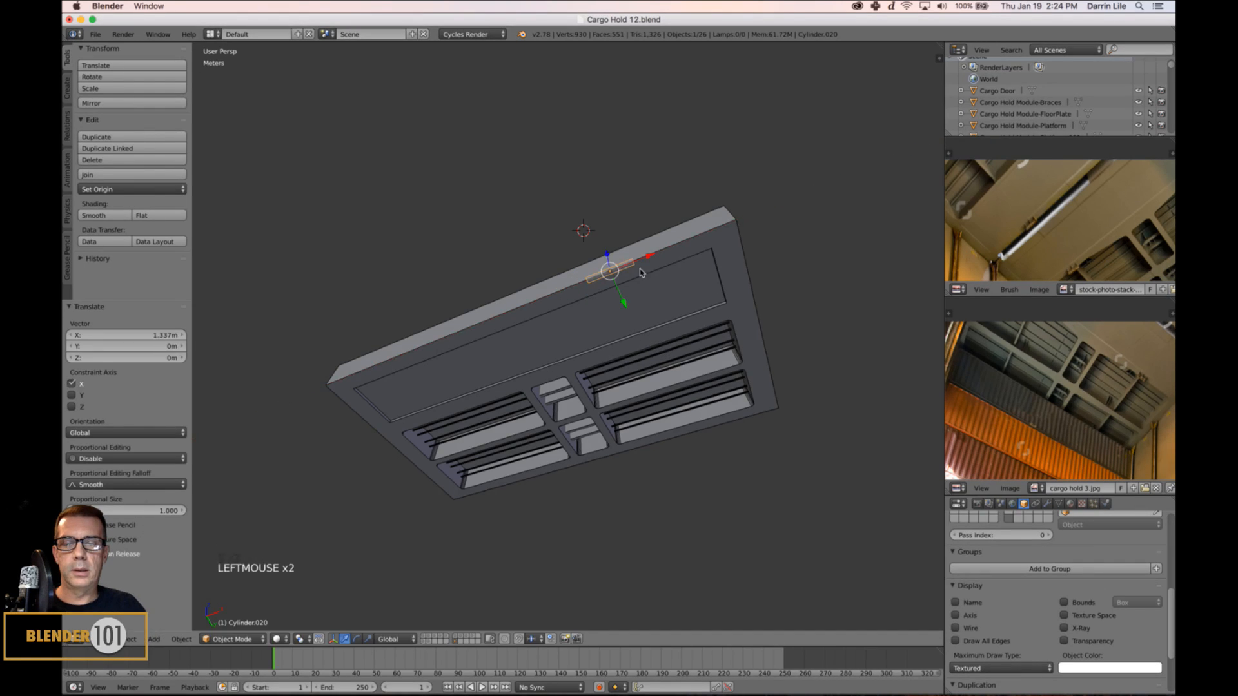
Try to move the tube along Y at the panel's edge, and undo it.
middle_drag(644, 258, 617, 372)
drag(629, 323, 623, 317)
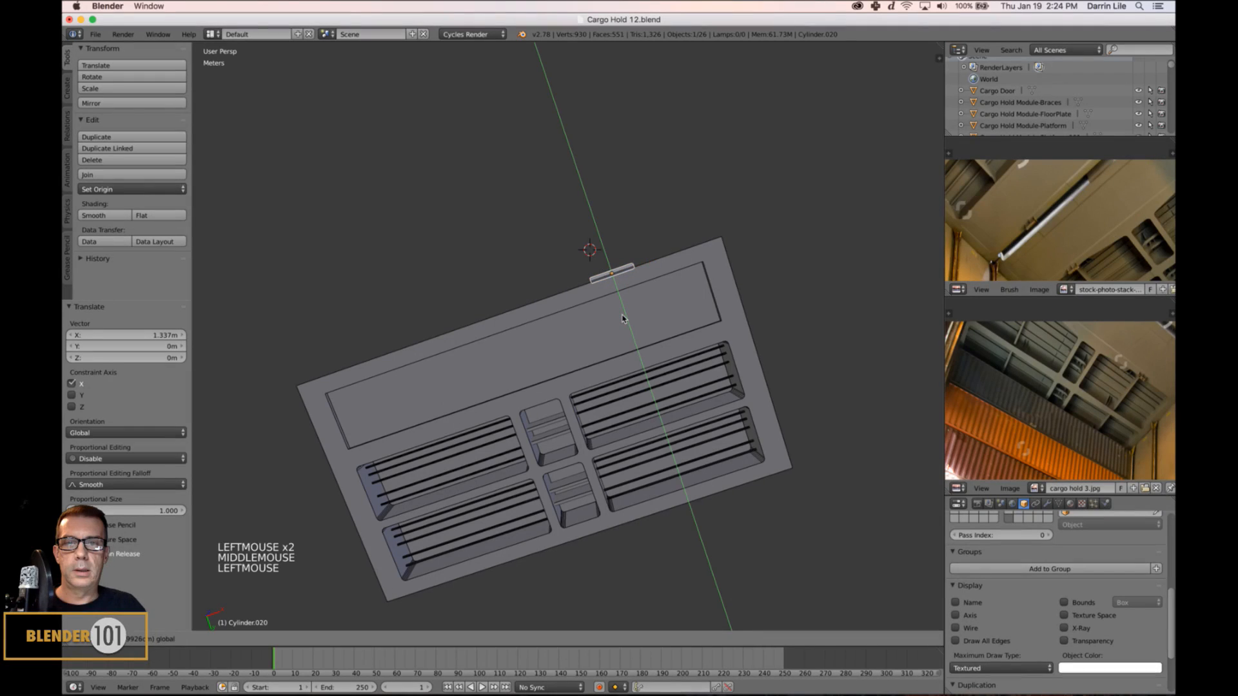
click(624, 321)
key(super+z)
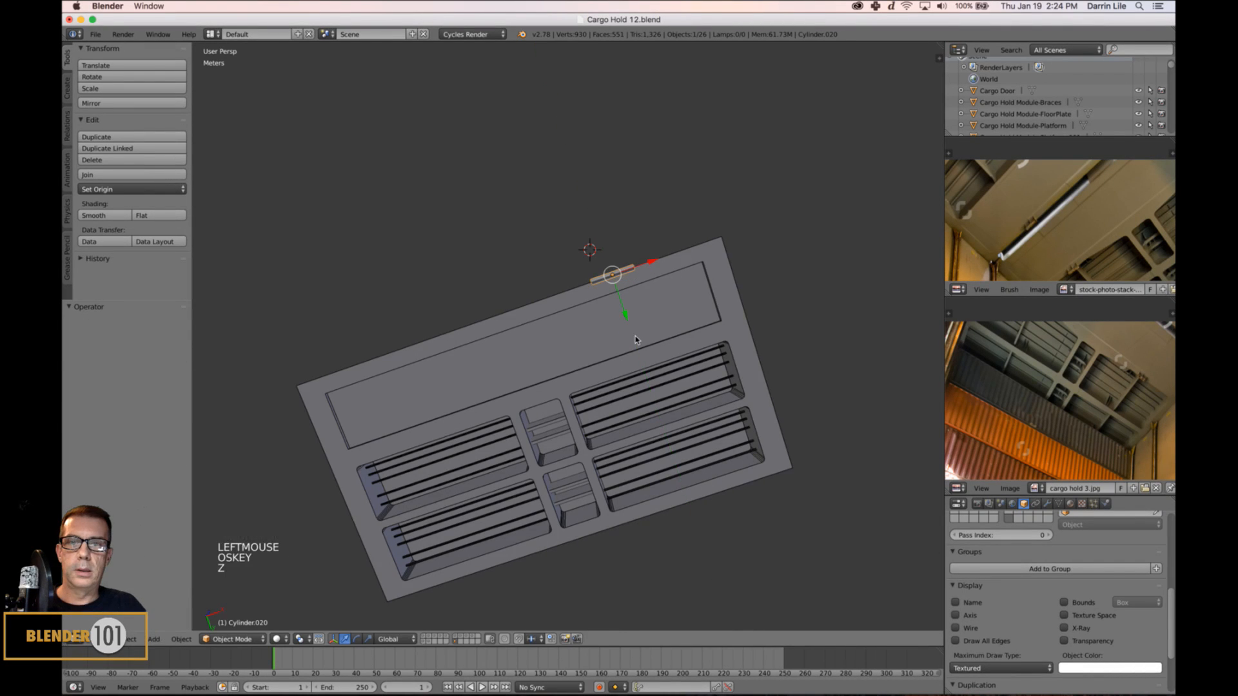
Move the tube about 26.2 cm along X on the panel's outer edge.
scroll(629, 329, up, 3)
shift+middle_drag(628, 329, 655, 356)
drag(678, 245, 709, 297)
Duplicate the tube, place the copy about -9.56 m along X on the same panel edge and deselect it.
scroll(709, 296, down, 5)
key(KP_7)
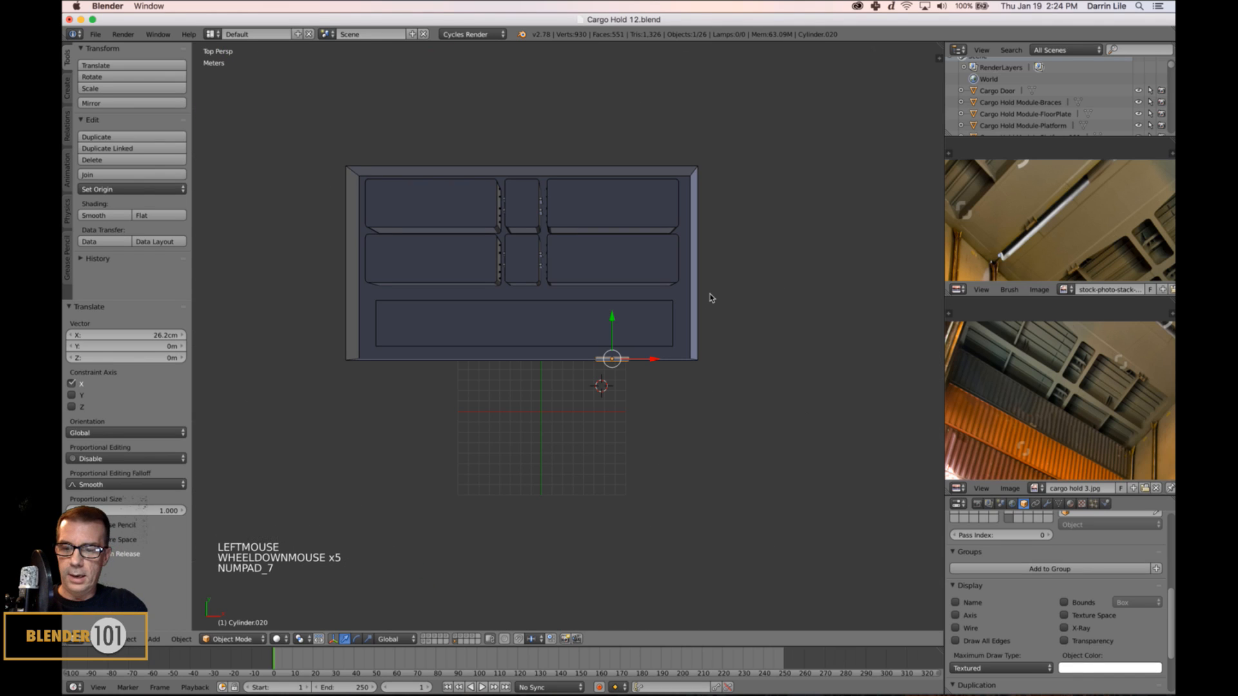
key(ctrl+KP_7)
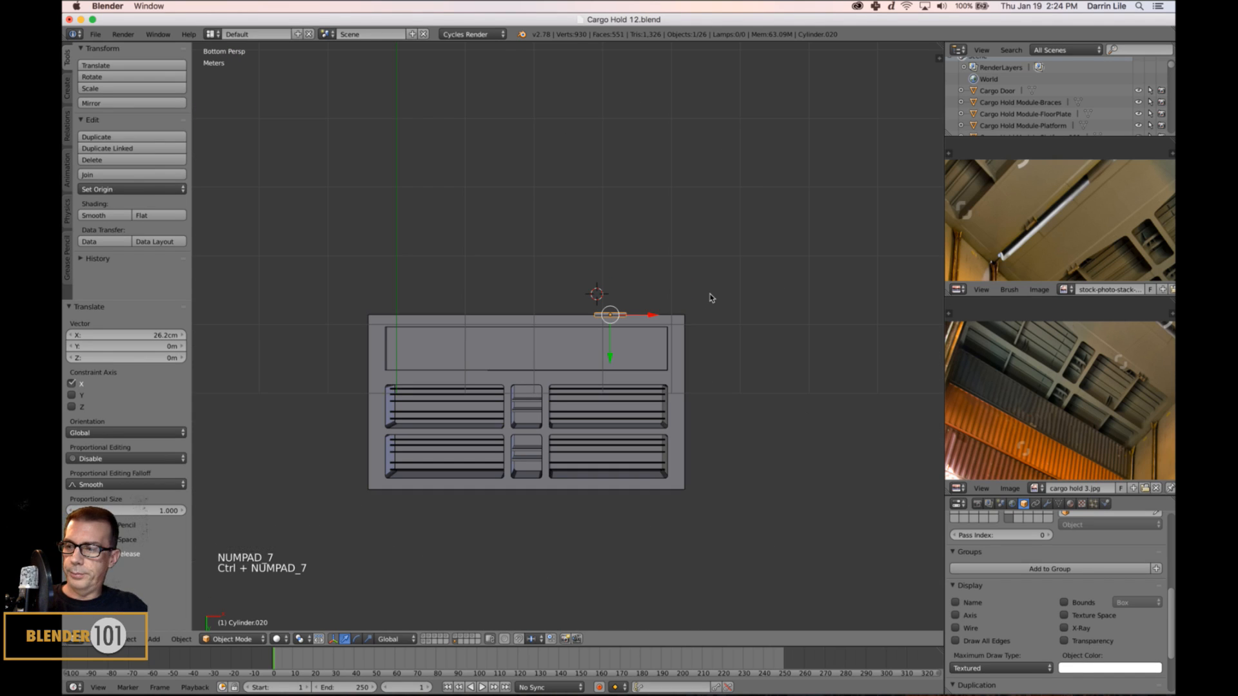
key(KP_5)
key(z)
shift+middle_drag(623, 387, 726, 319)
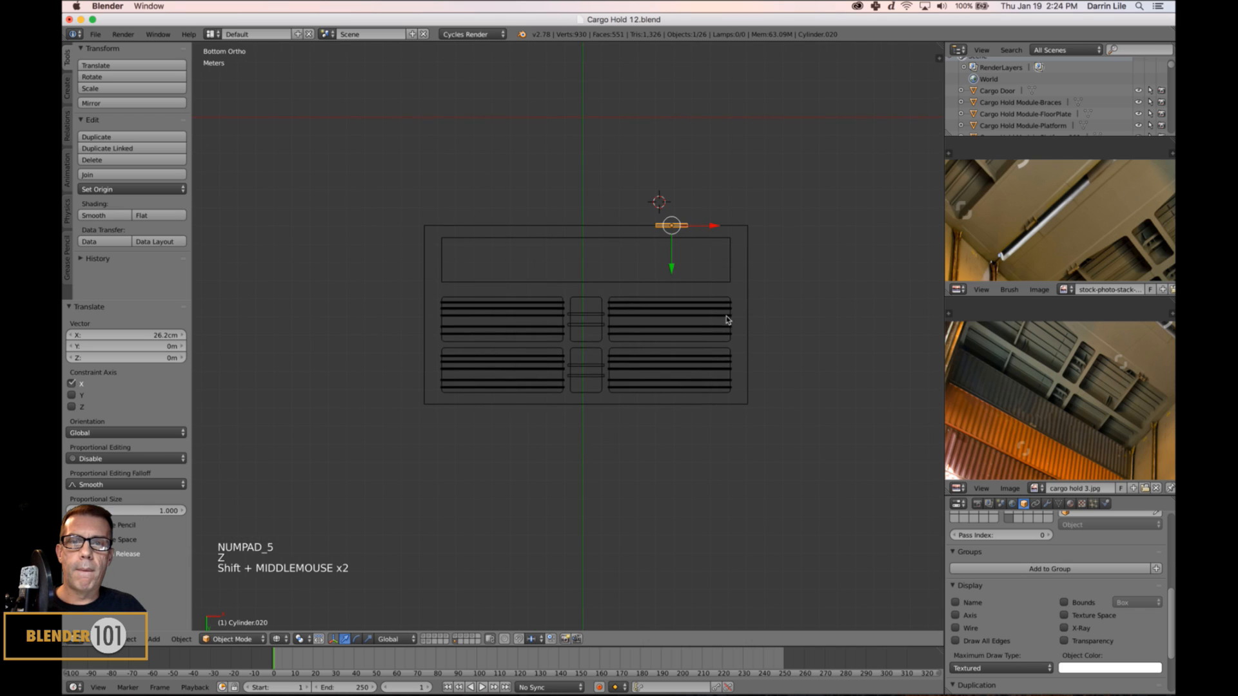
click(671, 268)
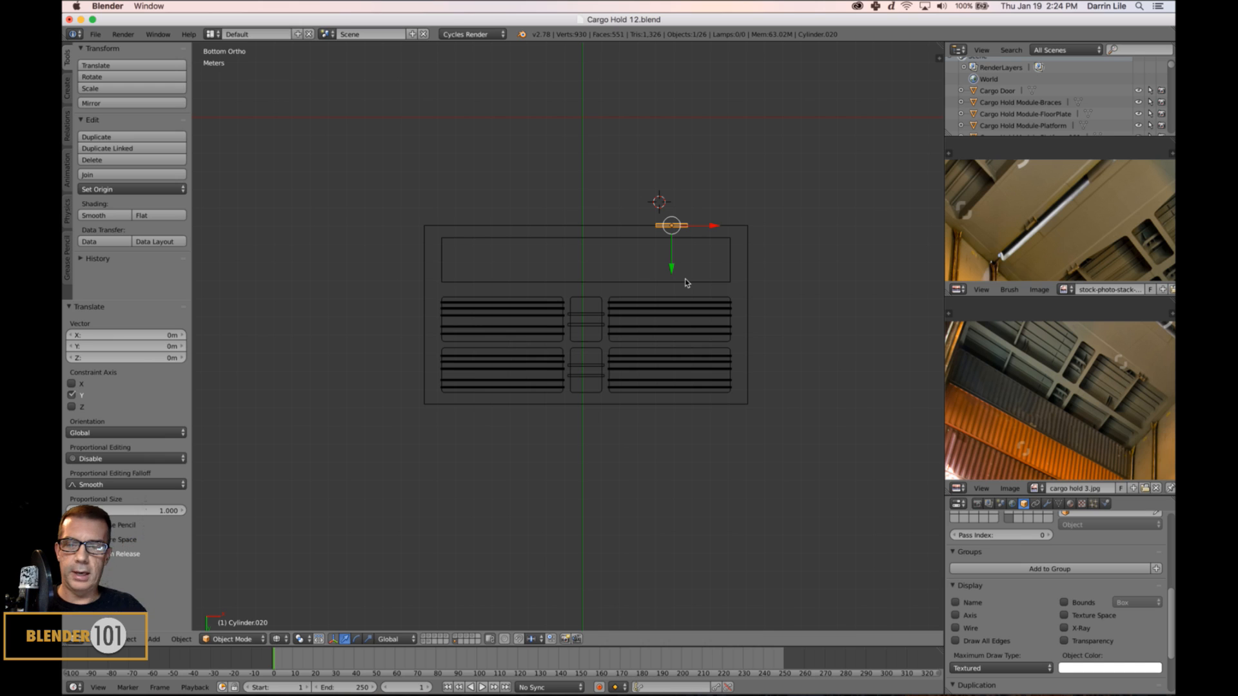
key(shift+d)
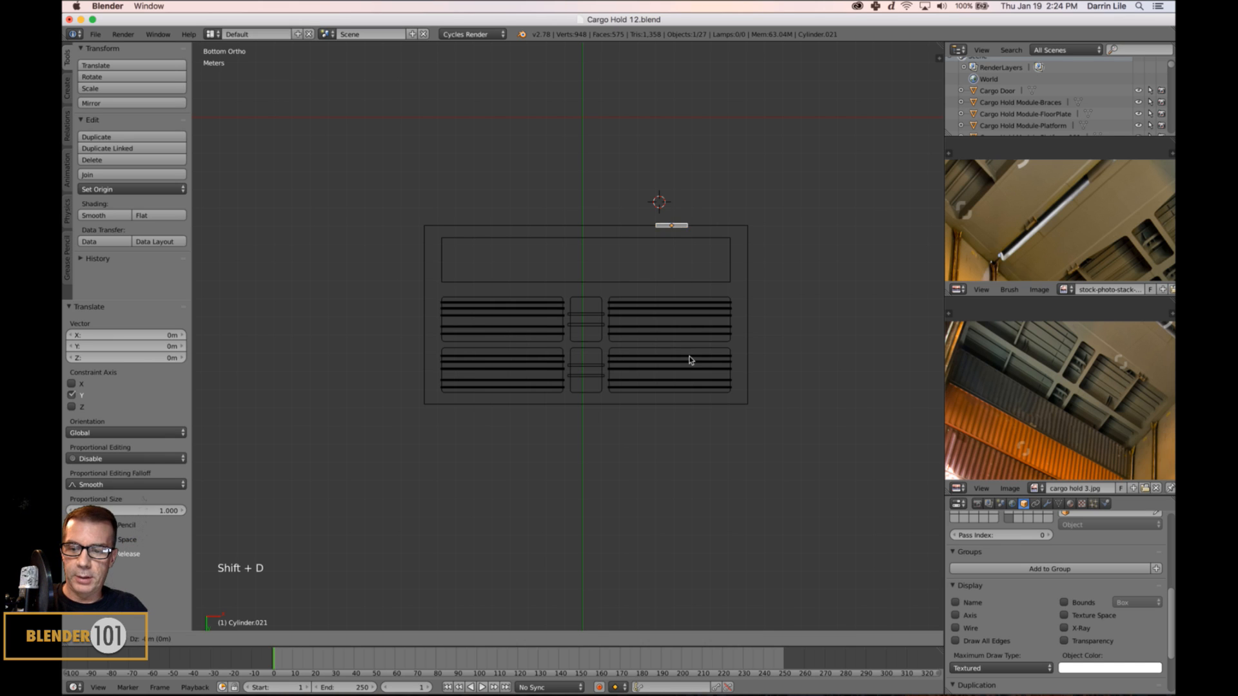
key(x)
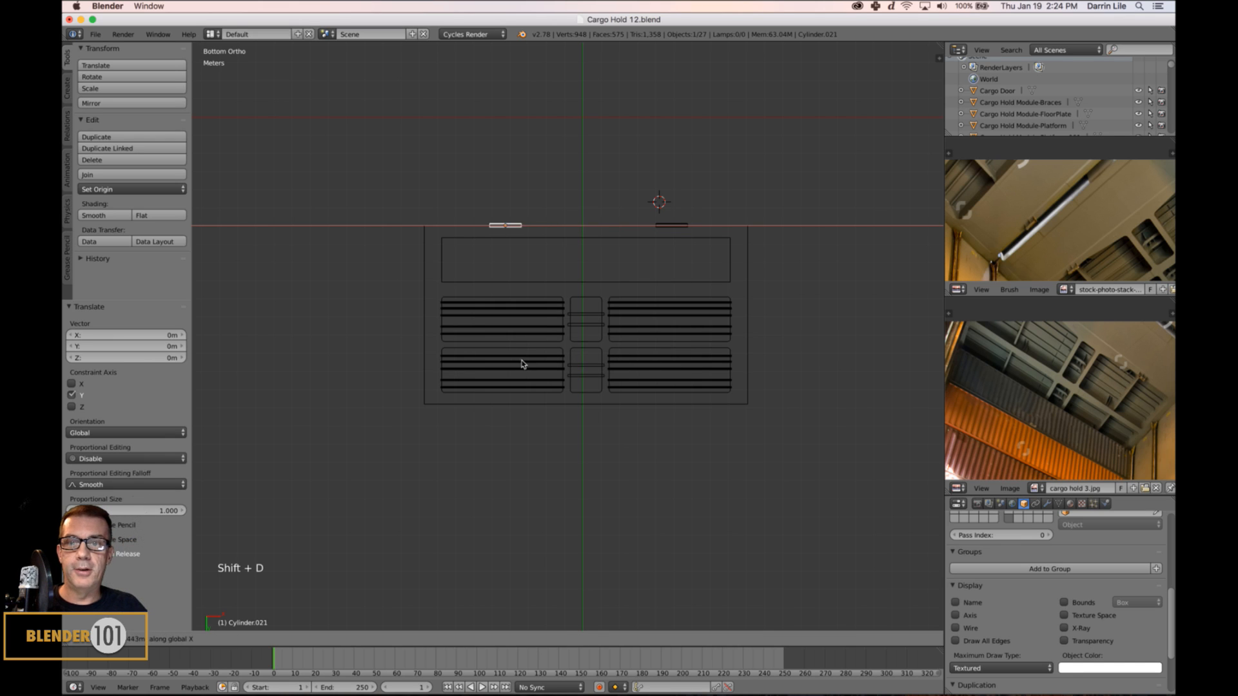
click(513, 359)
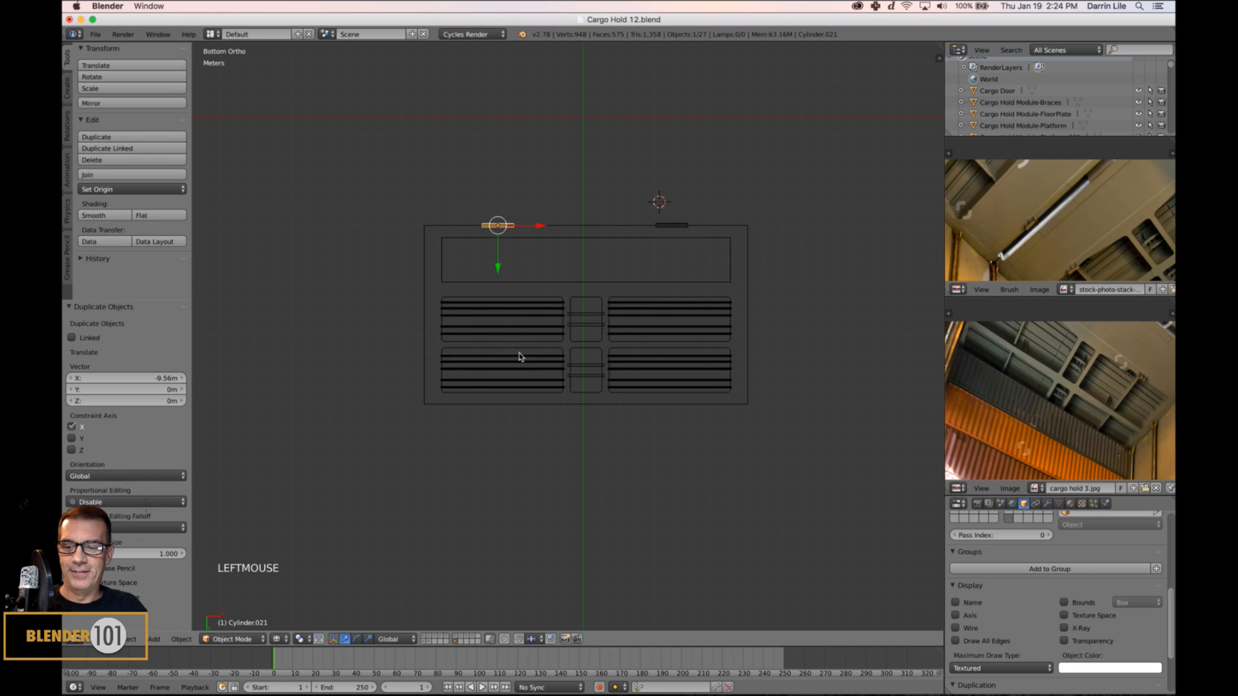
key(a)
Turn on the wire display for all ceiling panel objects at once in solid view and deselect everything.
key(z)
middle_drag(687, 354, 682, 396)
scroll(676, 373, up, 2)
scroll(676, 372, up, 3)
key(KP_5)
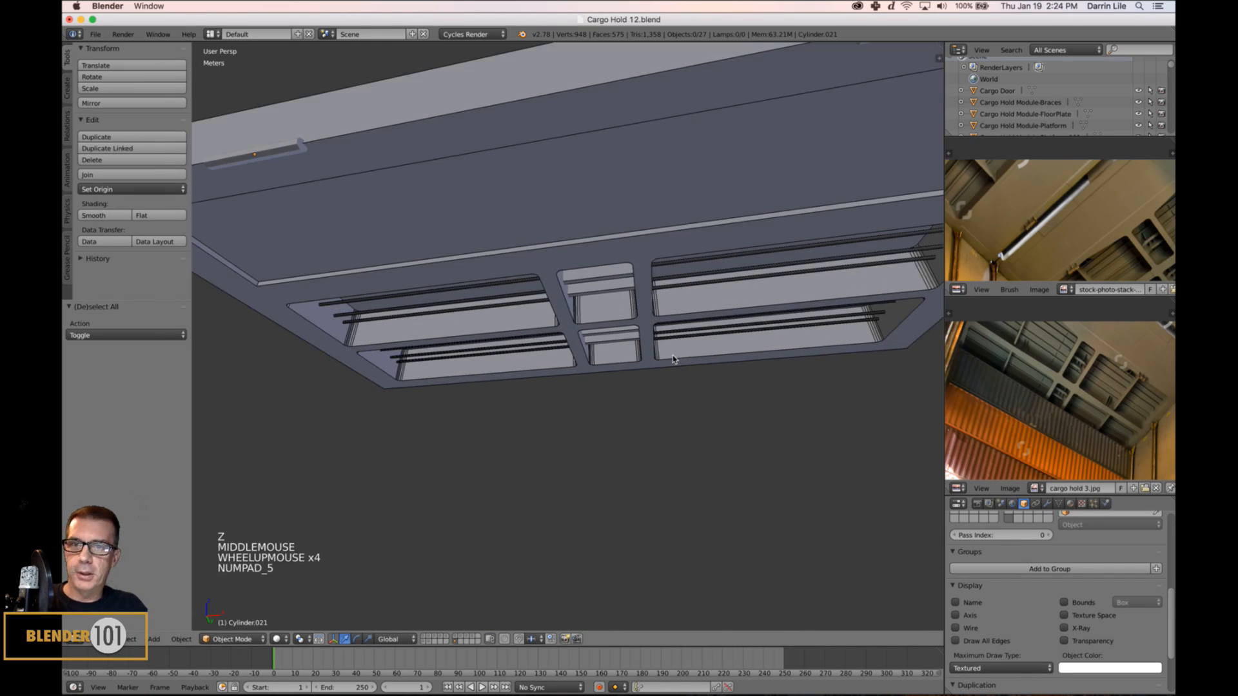
scroll(671, 367, down, 3)
key(a)
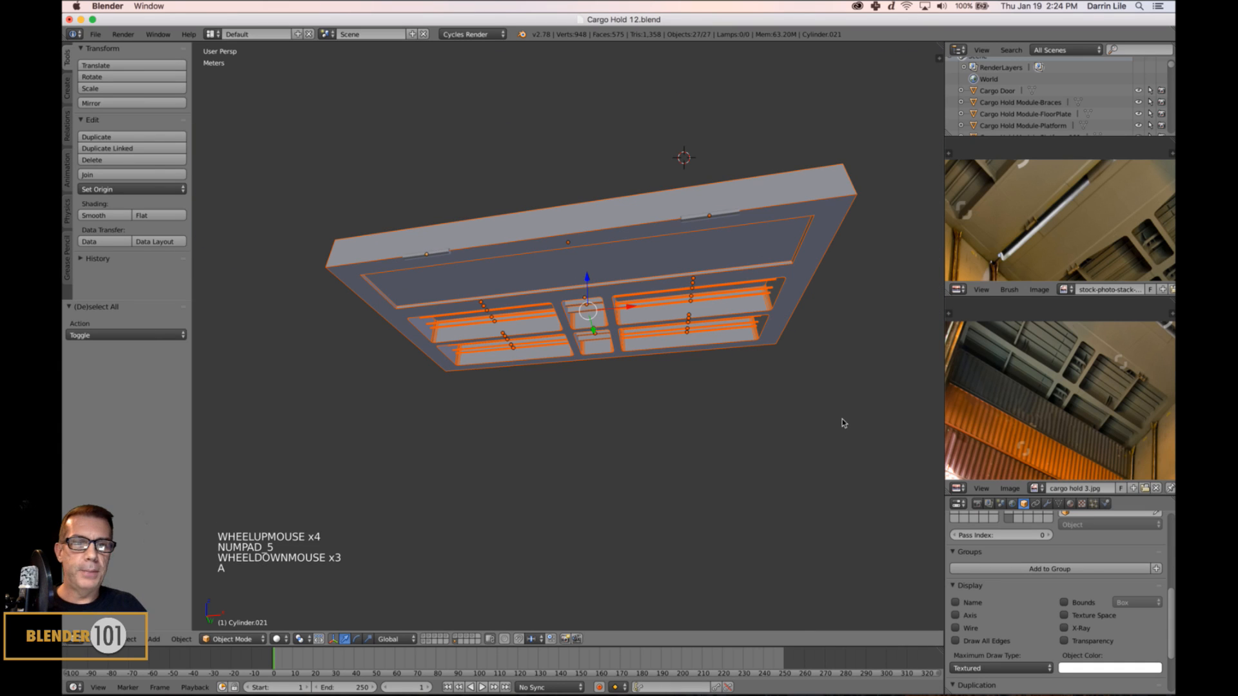
alt+click(956, 628)
key(a)
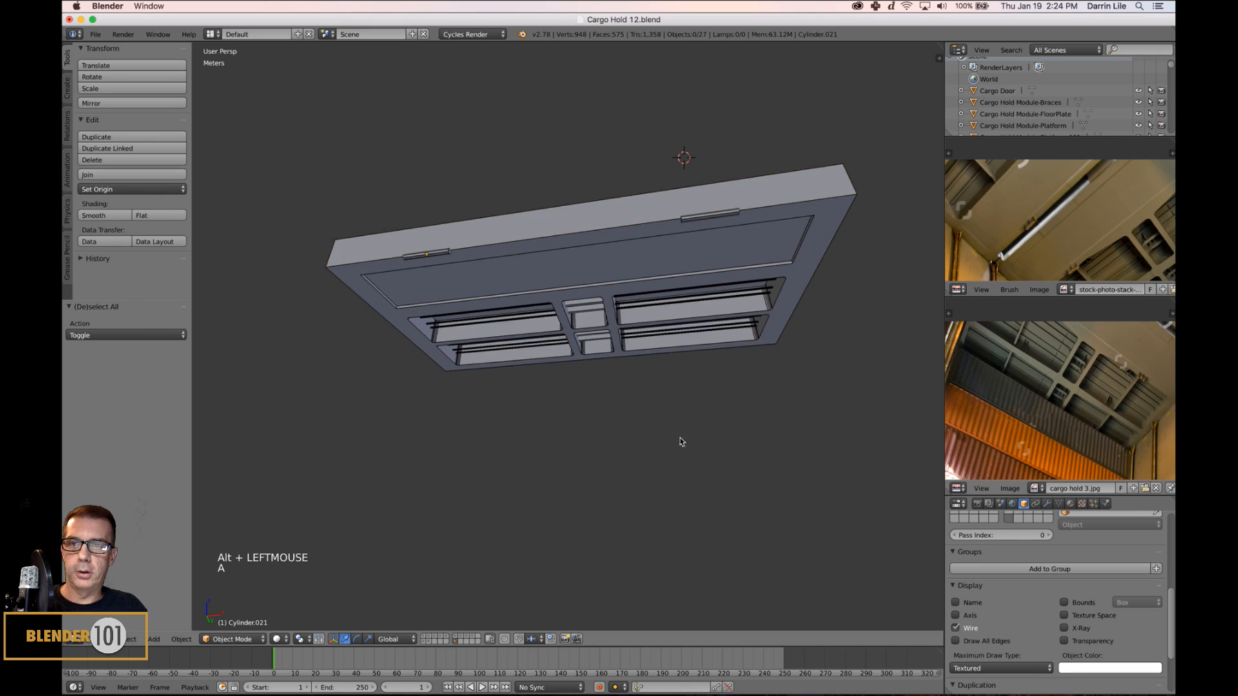
Save the scene over the existing file Cargo Hold 12.blend.
mouse_move(681, 443)
middle_down()
mouse_move(671, 389)
mouse_move(729, 385)
mouse_move(695, 426)
mouse_move(715, 406)
mouse_move(708, 381)
mouse_move(715, 420)
mouse_move(702, 440)
middle_up()
key(super+s)
click(670, 396)
key(shift+c)
shift+scroll(708, 380, up, 1)
key(super+s)
click(723, 390)
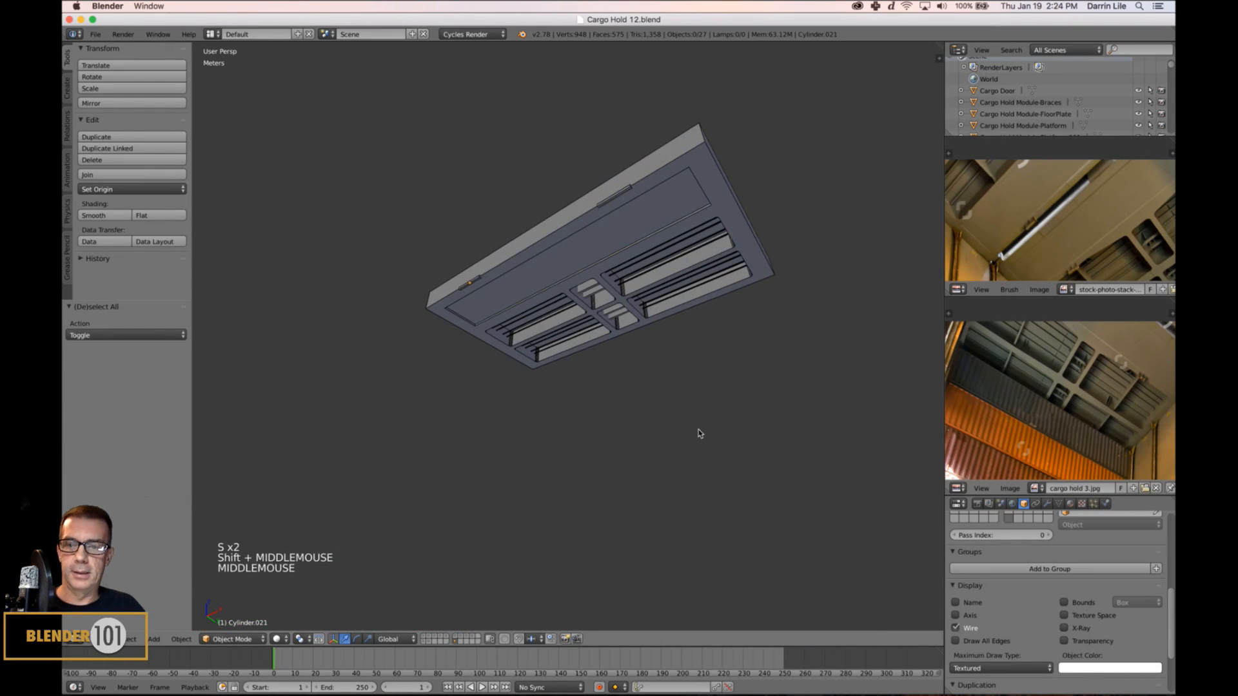
Show the layers holding the other cargo hold parts together with the ceiling panel.
shift+click(442, 637)
shift+click(441, 637)
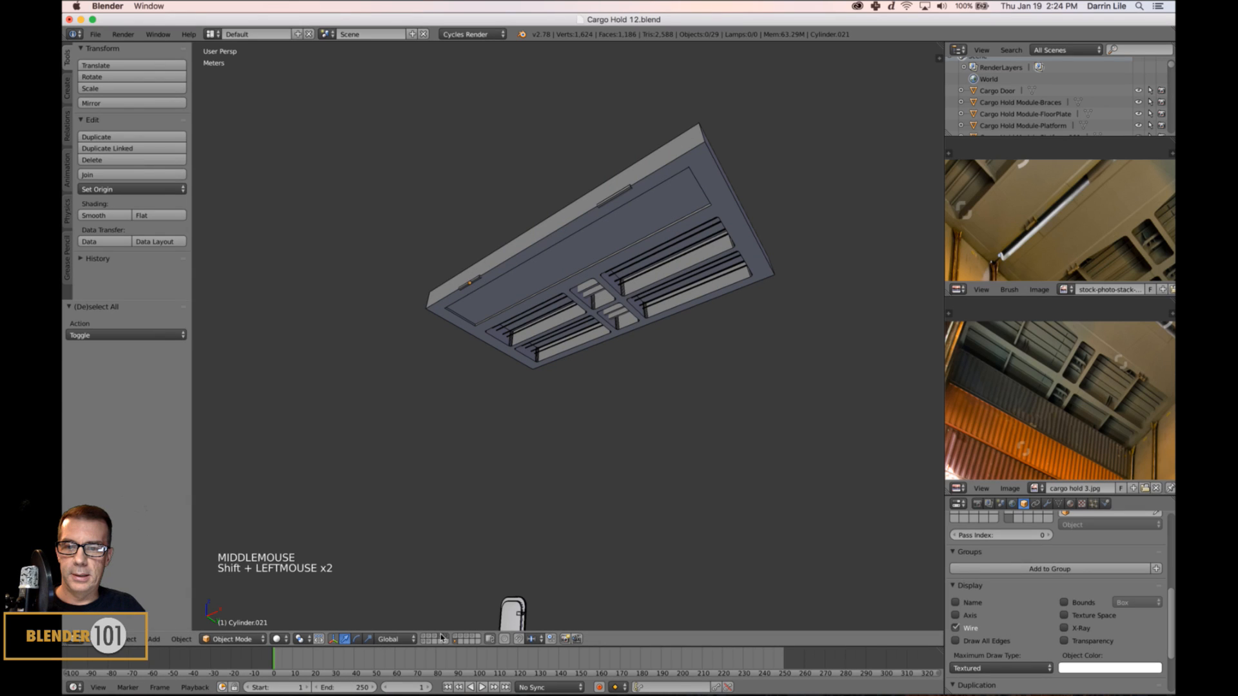
shift+click(436, 637)
shift+click(429, 637)
shift+click(423, 637)
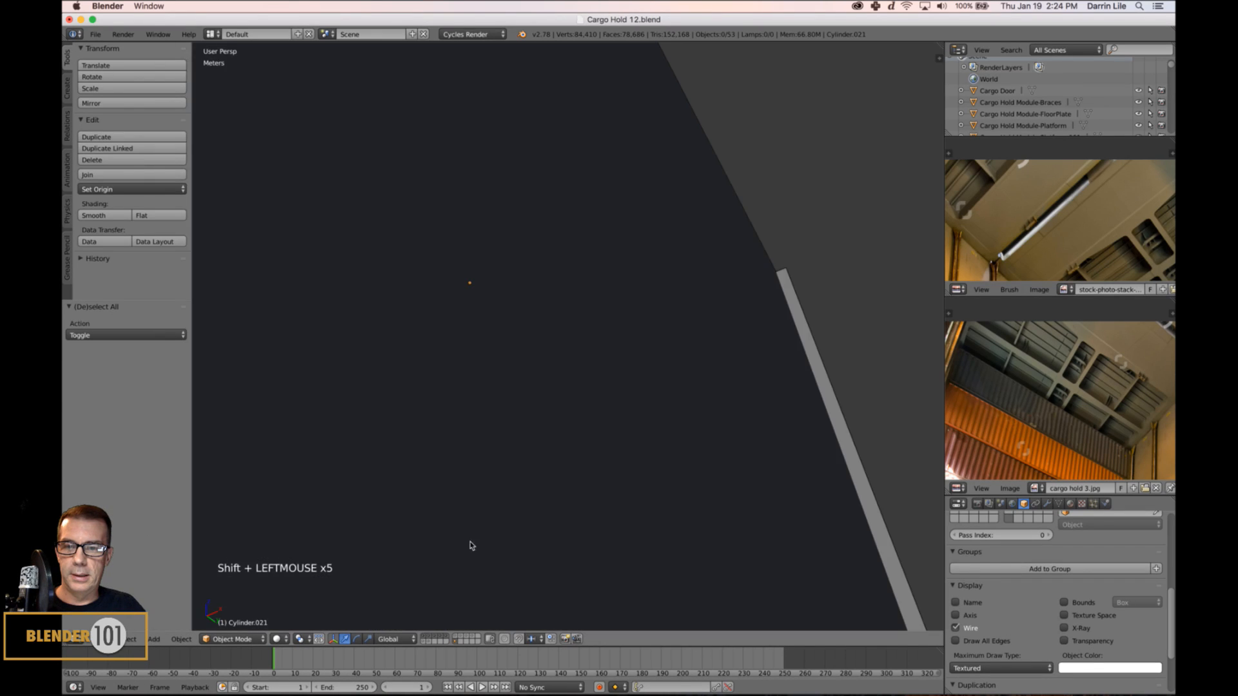
Examine the ceiling panel's underside and its place above the stacked containers in the cargo hold.
scroll(511, 443, down, 3)
middle_drag(511, 442, 611, 445)
scroll(535, 452, up, 5)
scroll(577, 432, down, 5)
key(s)
key(s)
scroll(583, 442, up, 2)
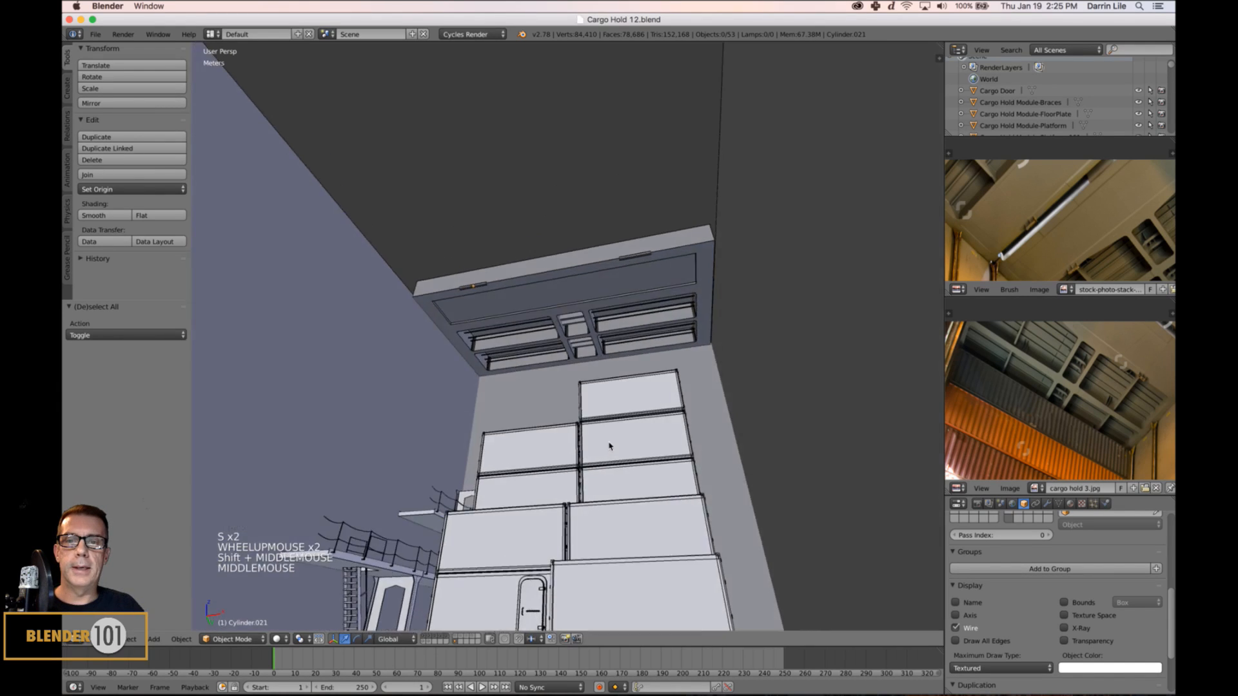
scroll(612, 445, up, 3)
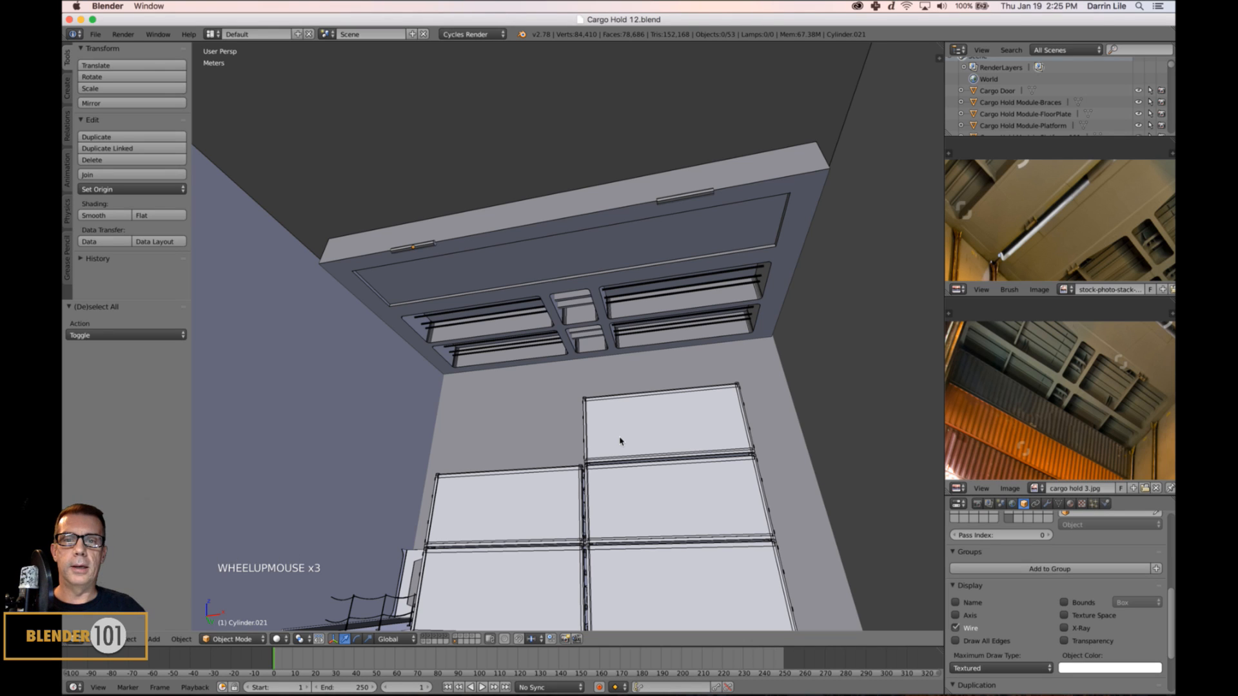
middle_drag(651, 434, 649, 435)
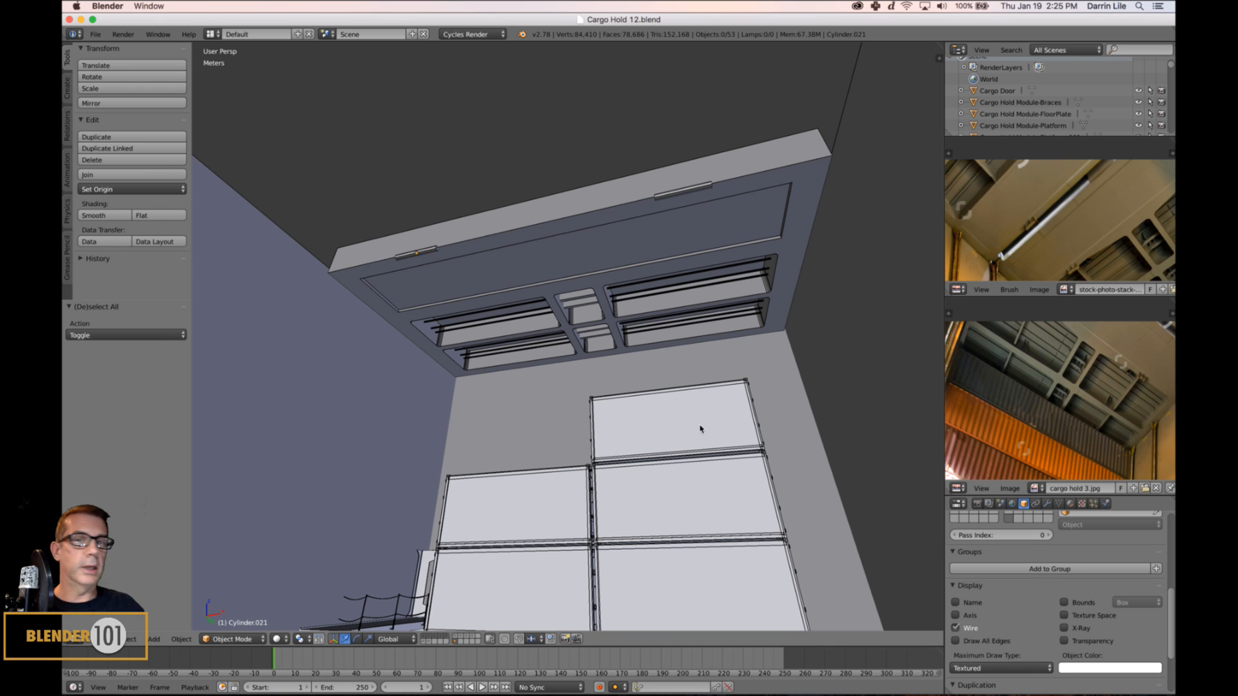
mouse_move(684, 404)
middle_down()
mouse_move(660, 463)
mouse_move(691, 428)
middle_up()
scroll(685, 402, down, 2)
scroll(690, 428, up, 1)
scroll(690, 428, down, 2)
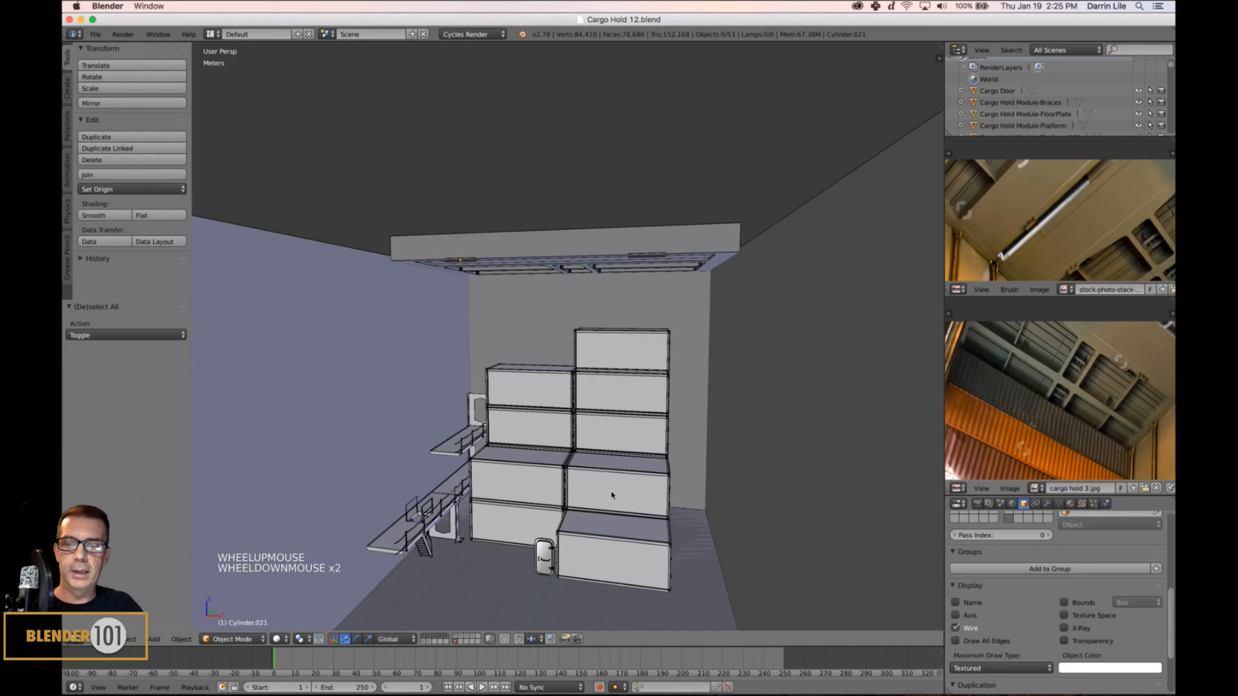
Isolate the layer holding the ceiling panel parts so the rest of the cargo hold is hidden.
shift+middle_drag(644, 470, 631, 458)
shift+click(450, 637)
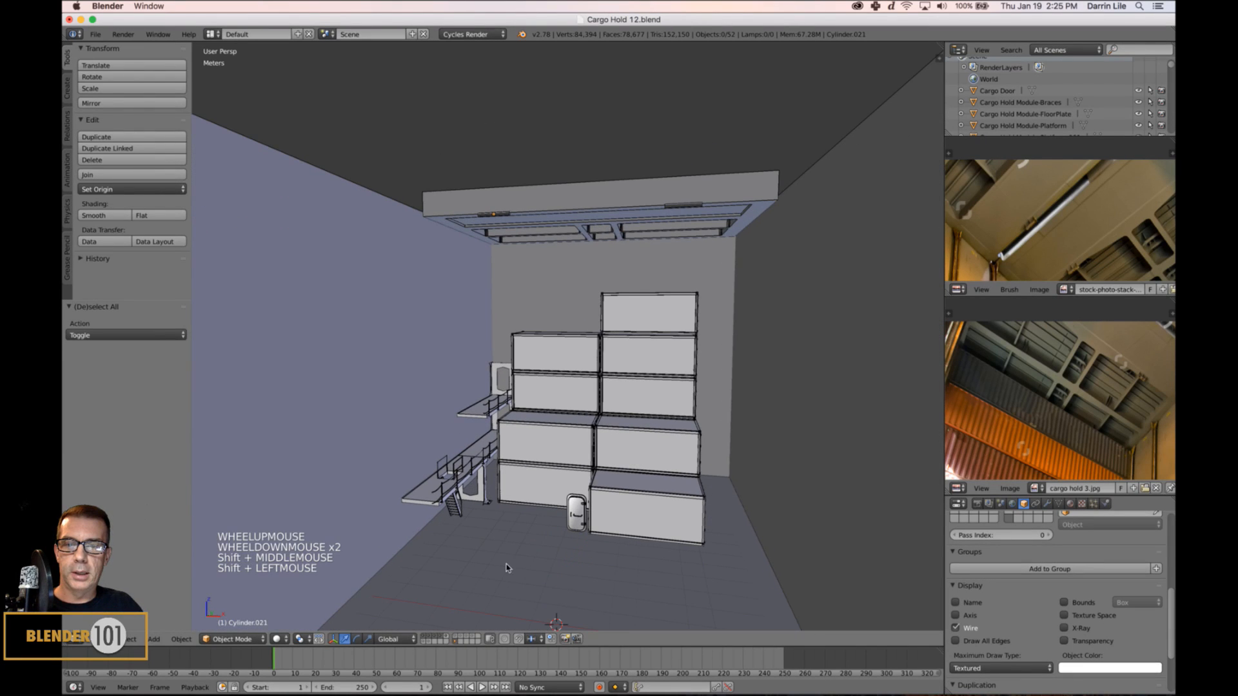
middle_drag(561, 516, 672, 484)
scroll(574, 502, up, 1)
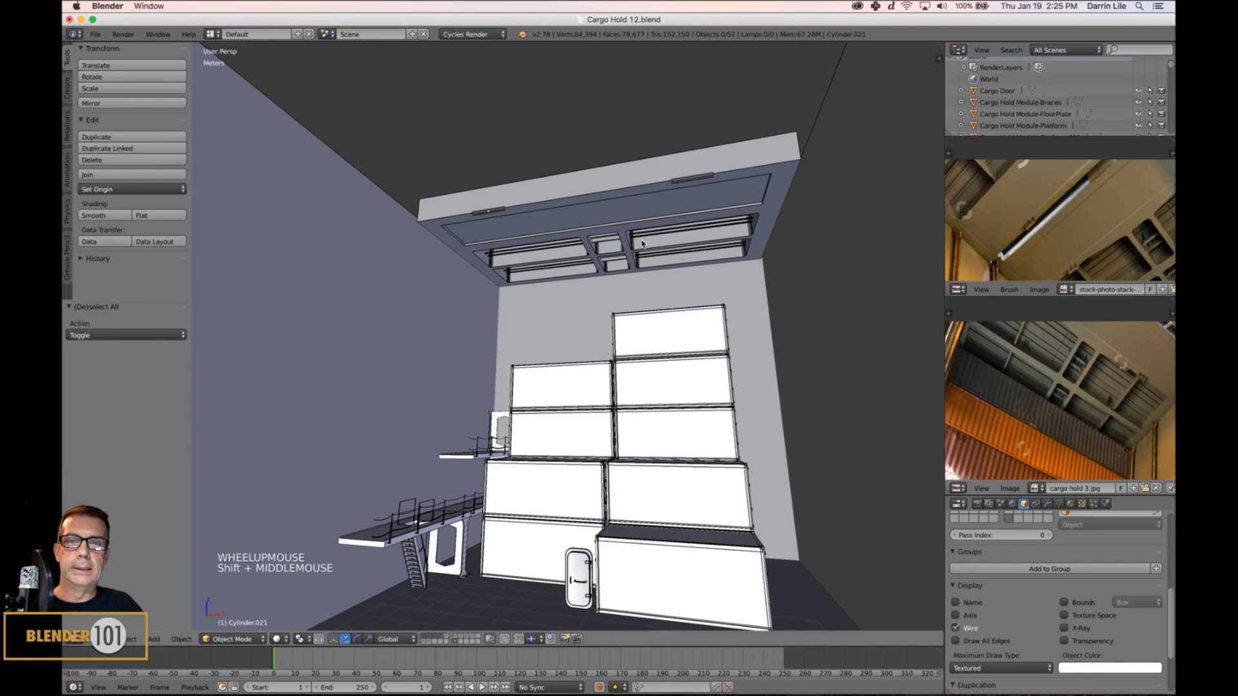
right_click(620, 192)
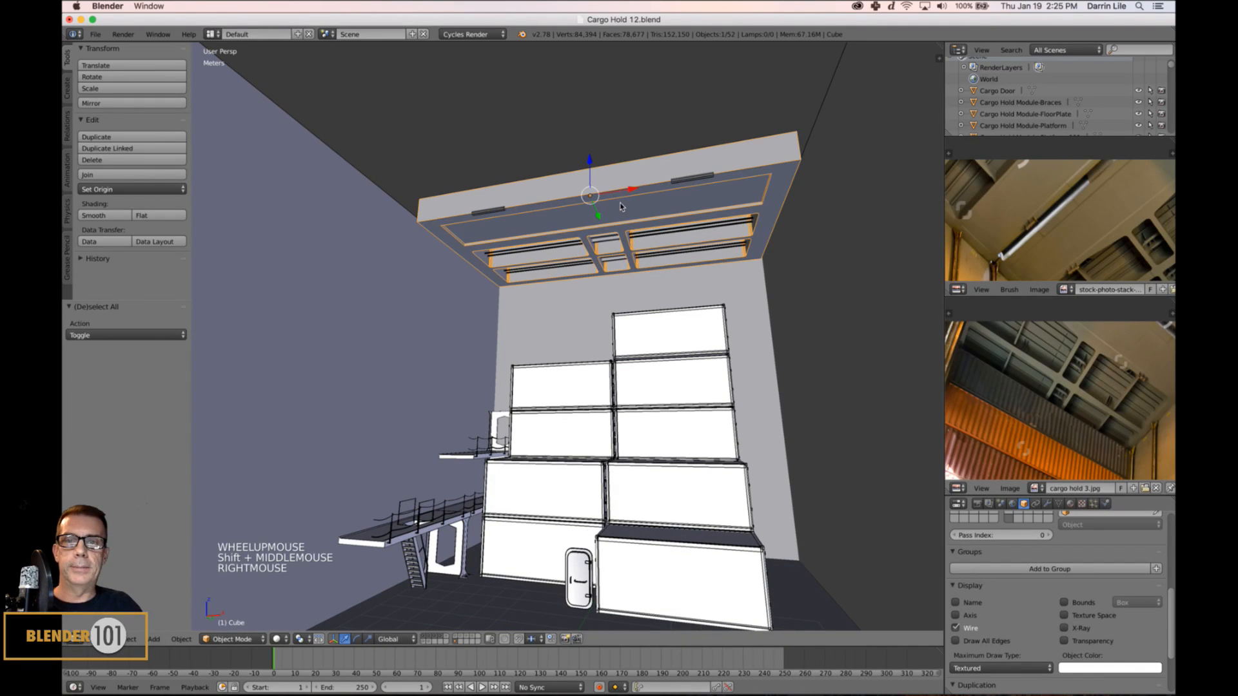
click(455, 643)
shift+middle_drag(712, 213, 716, 236)
Join all parts of the ceiling panel into one object, then deselect it.
key(a)
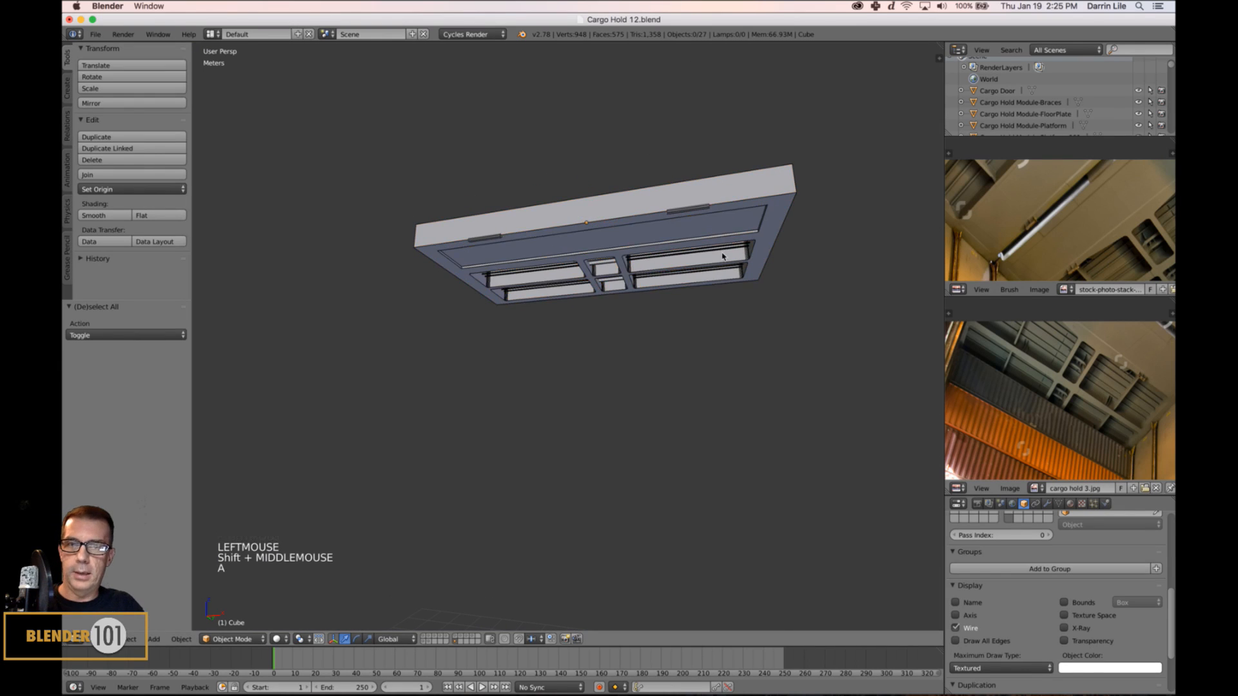
key(a)
key(ctrl+j)
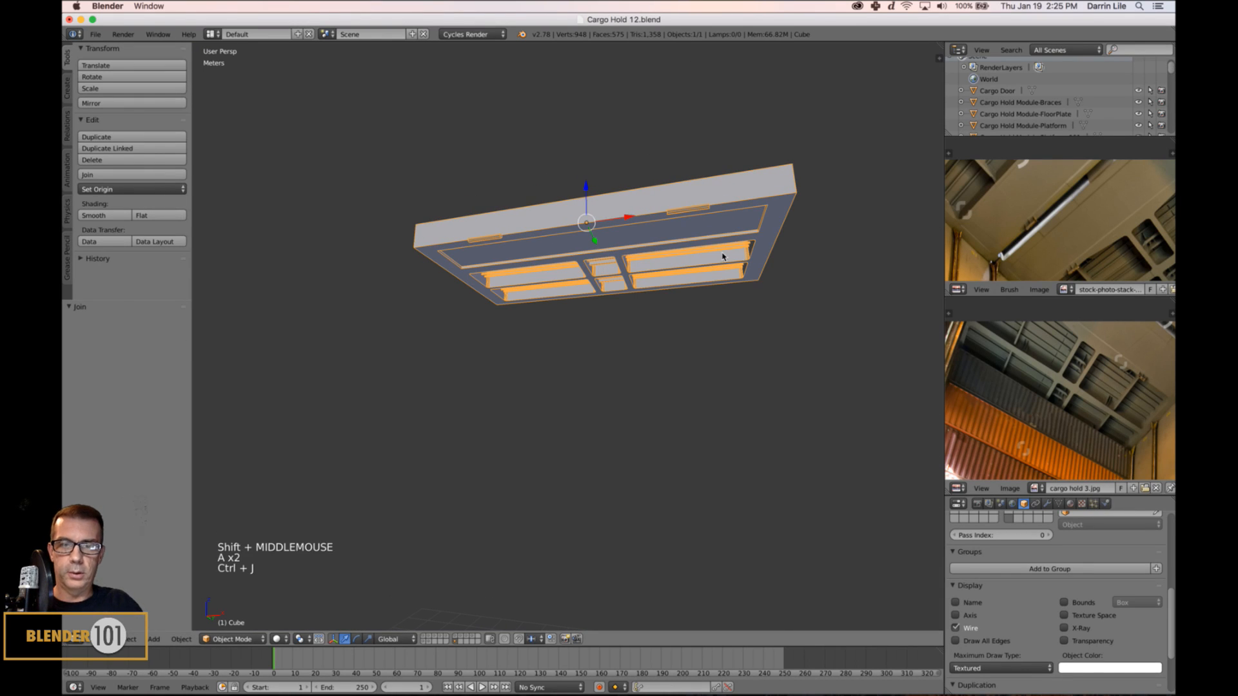
middle_drag(717, 292, 706, 285)
key(a)
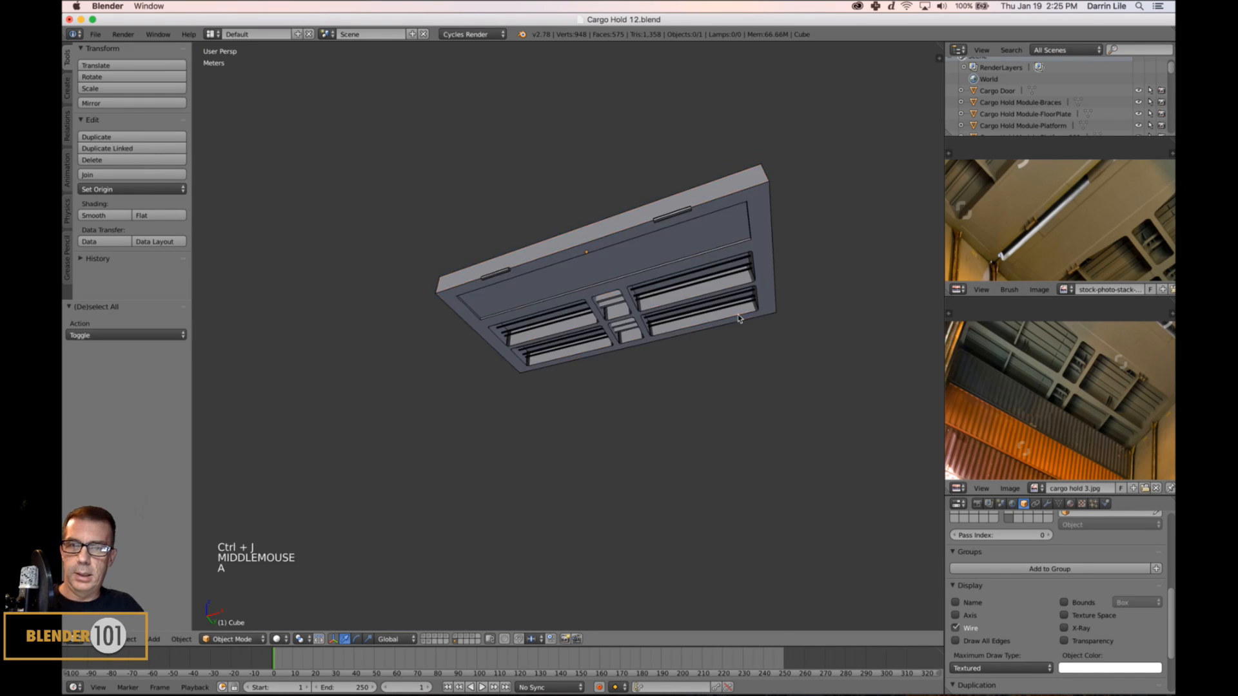
Switch to the UV Editing layout and frame the joined ceiling panel from below in the 3D view.
scroll(748, 332, up, 3)
middle_drag(751, 342, 733, 363)
scroll(746, 346, down, 1)
click(231, 33)
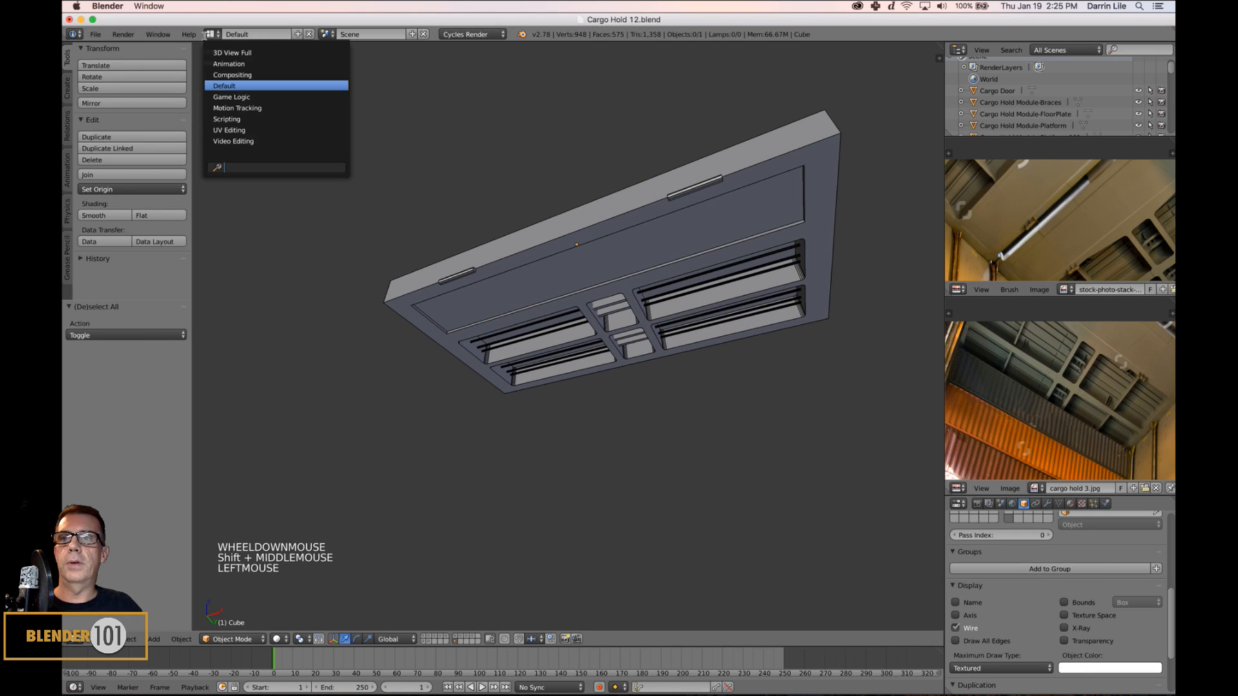
click(232, 130)
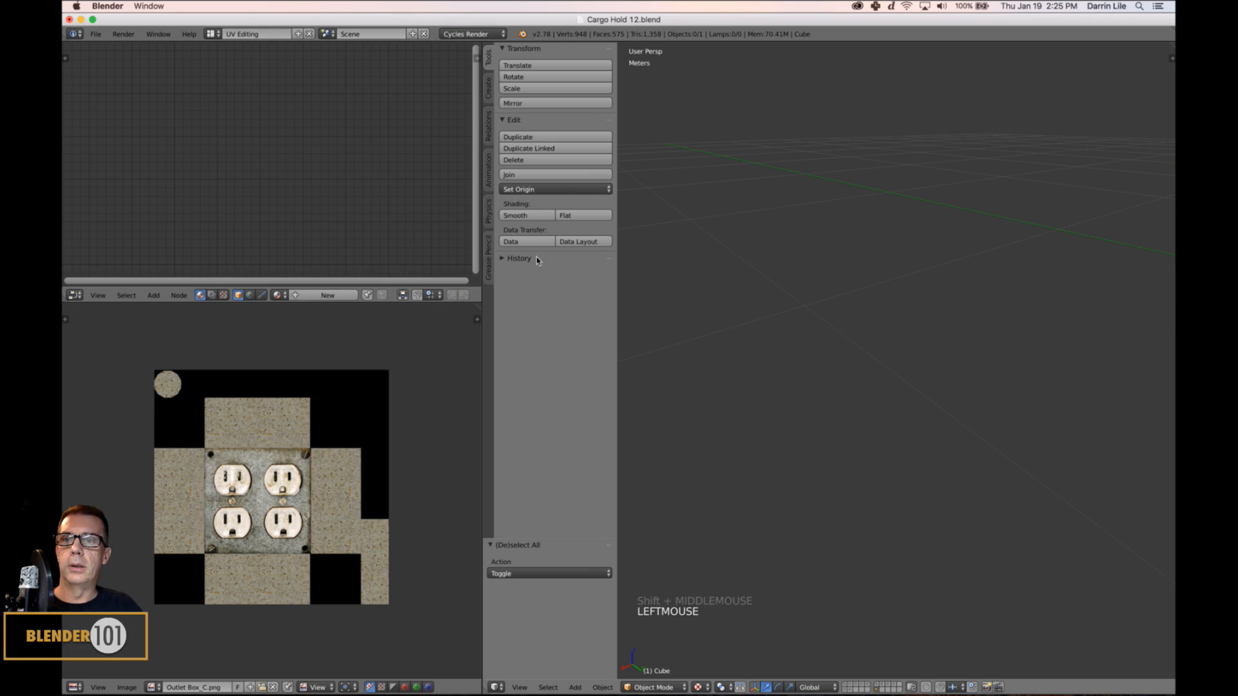
key(KP_Decimal)
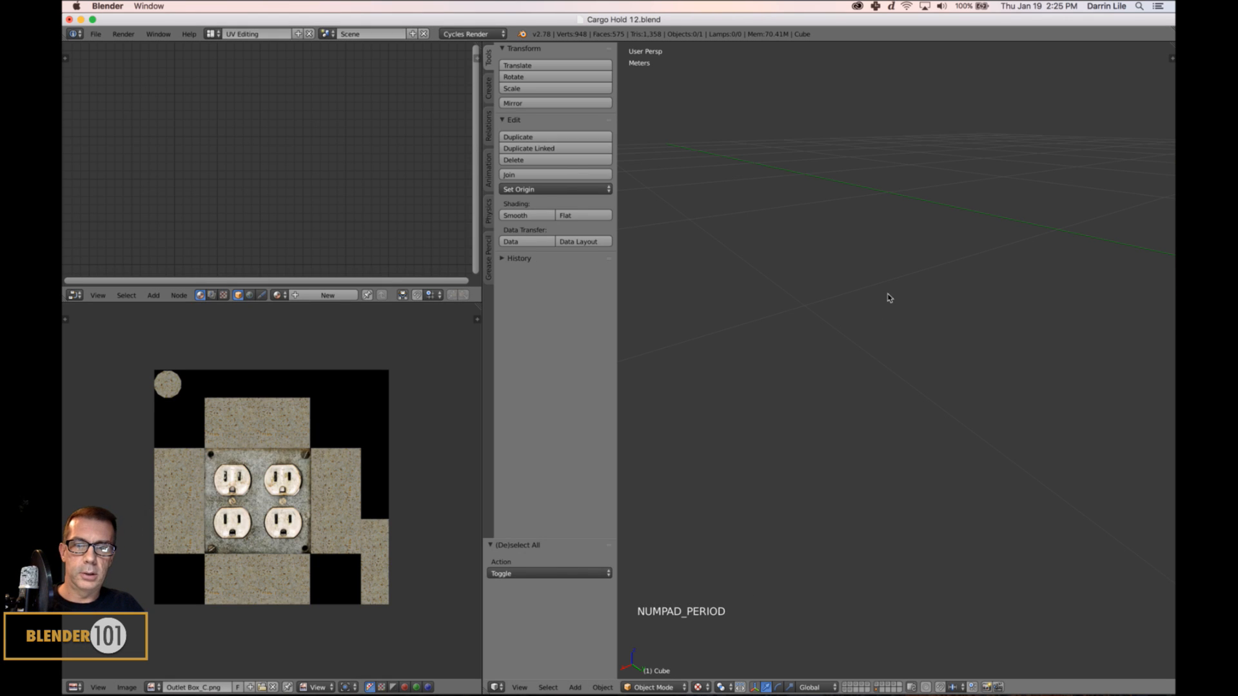
scroll(828, 407, down, 3)
scroll(826, 409, down, 10)
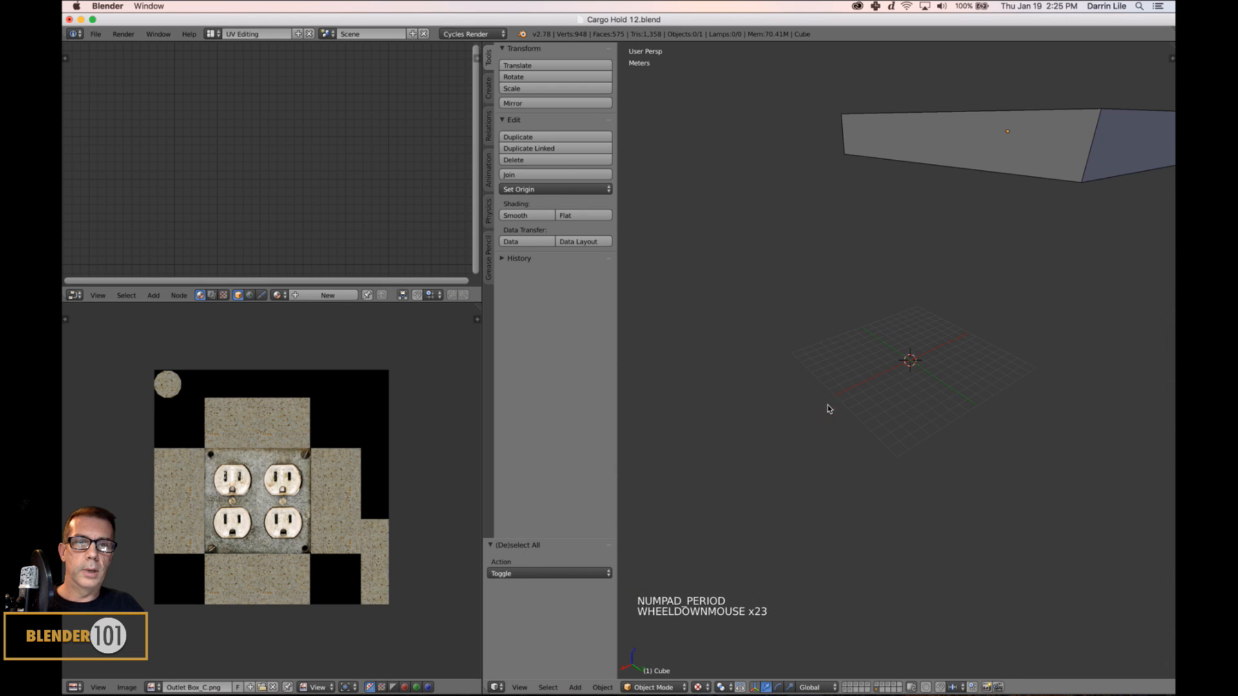
right_click(966, 165)
key(KP_Decimal)
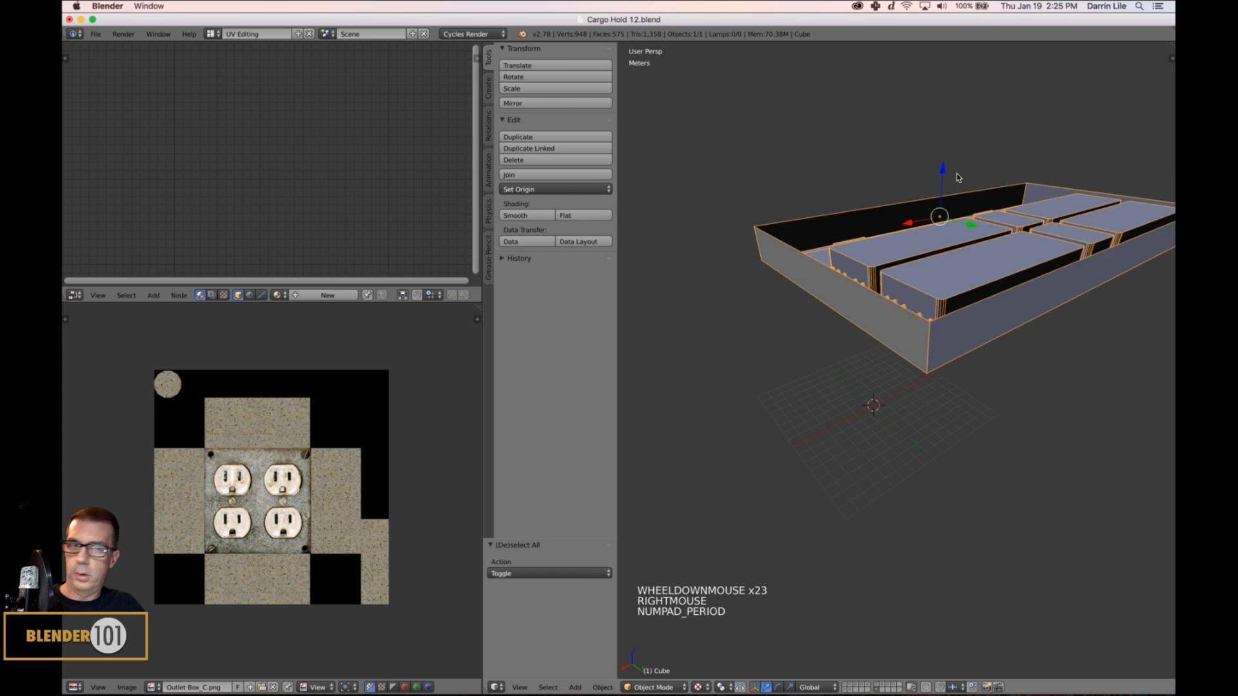
key(a)
key(a)
middle_drag(862, 375, 795, 402)
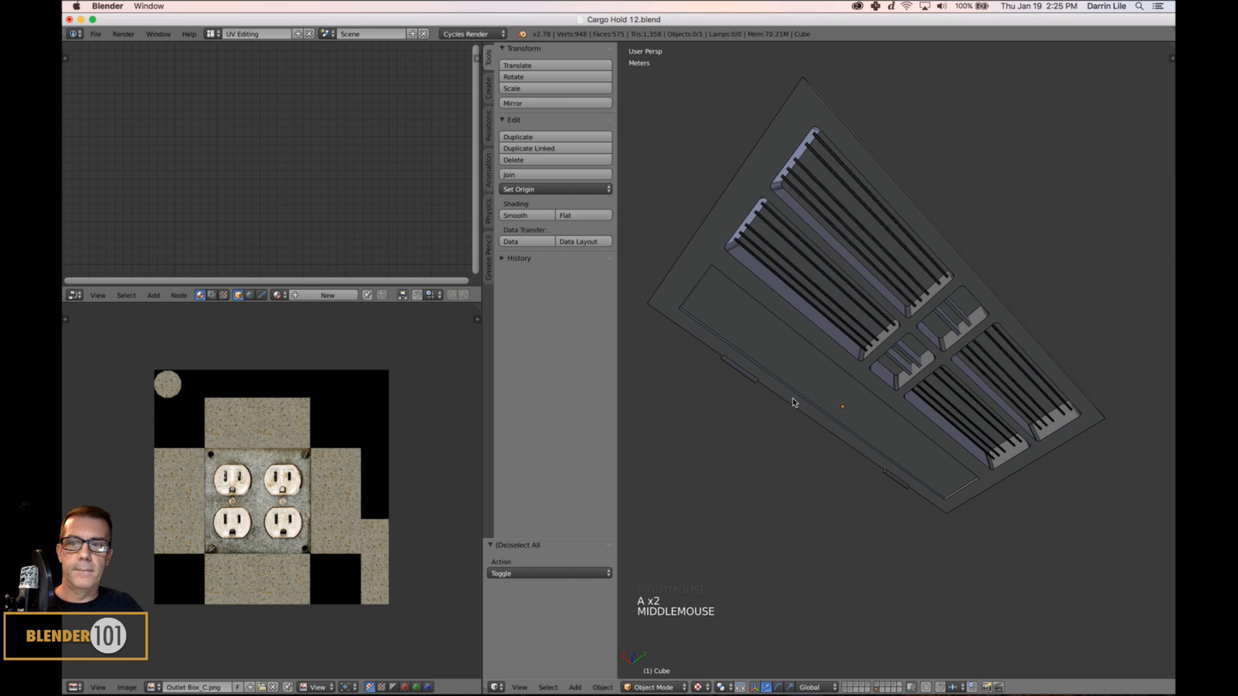
Unlink the Outlet Box_C.png image from the UV editor and select the joined ceiling panel.
click(274, 688)
scroll(289, 506, up, 7)
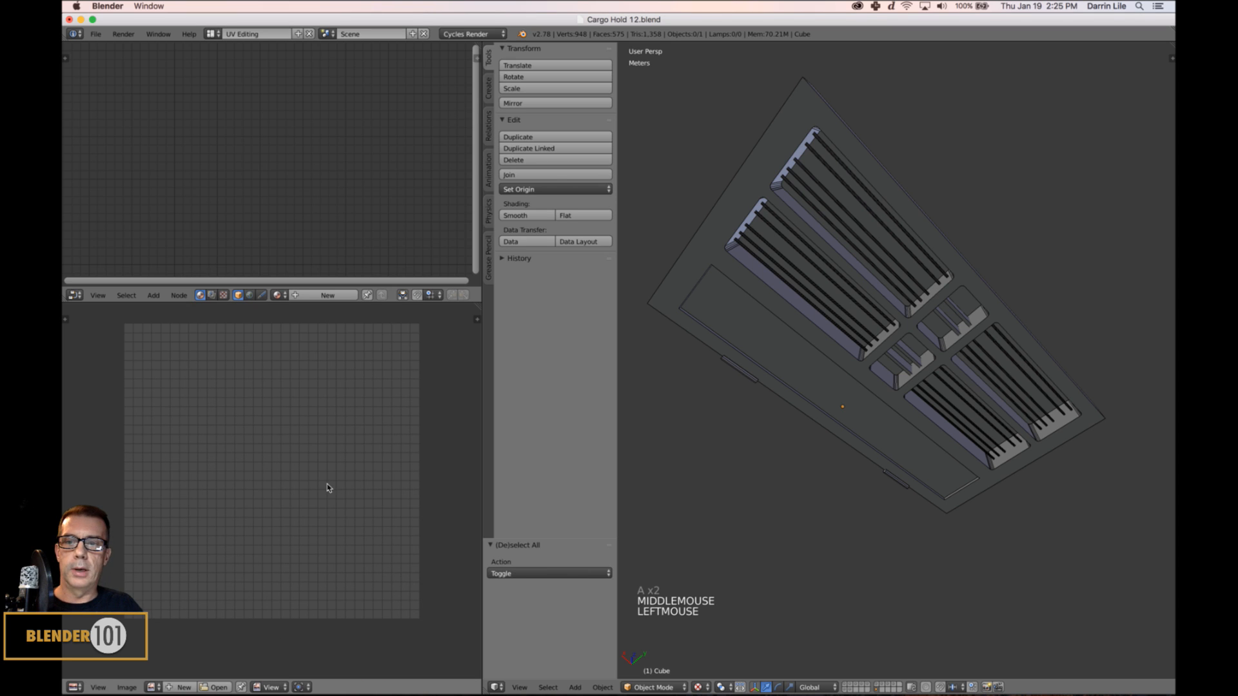
shift+middle_drag(786, 388, 806, 448)
right_click(799, 411)
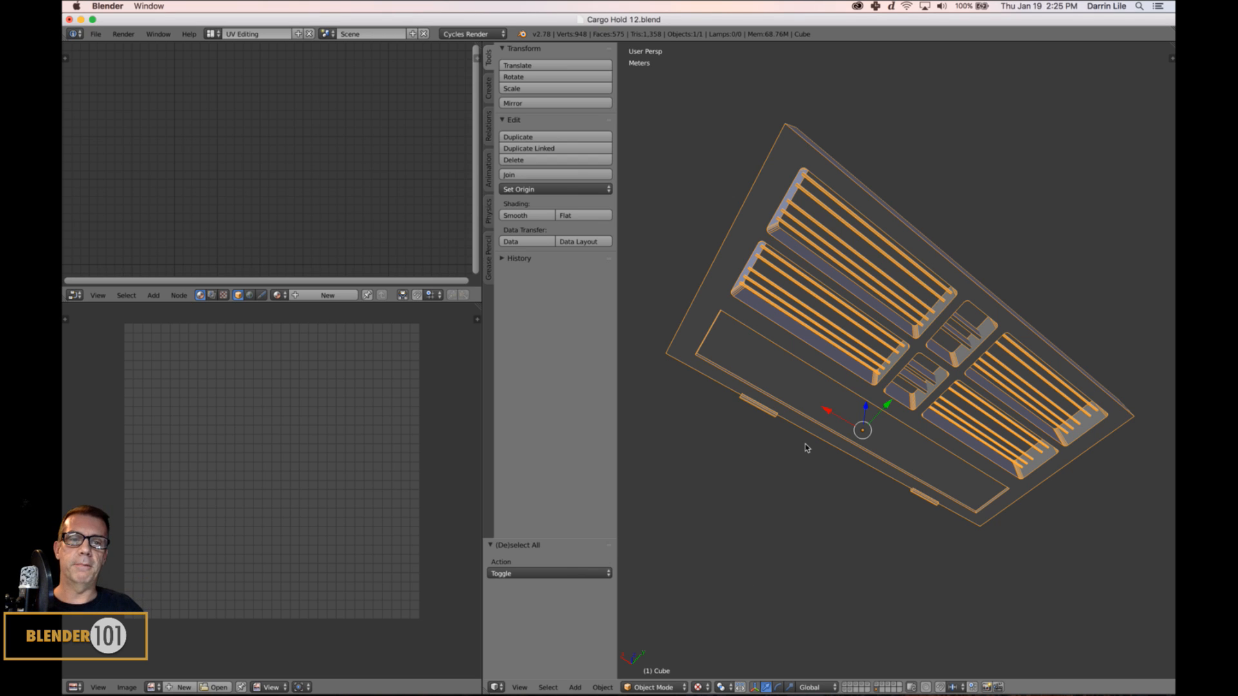
key(u)
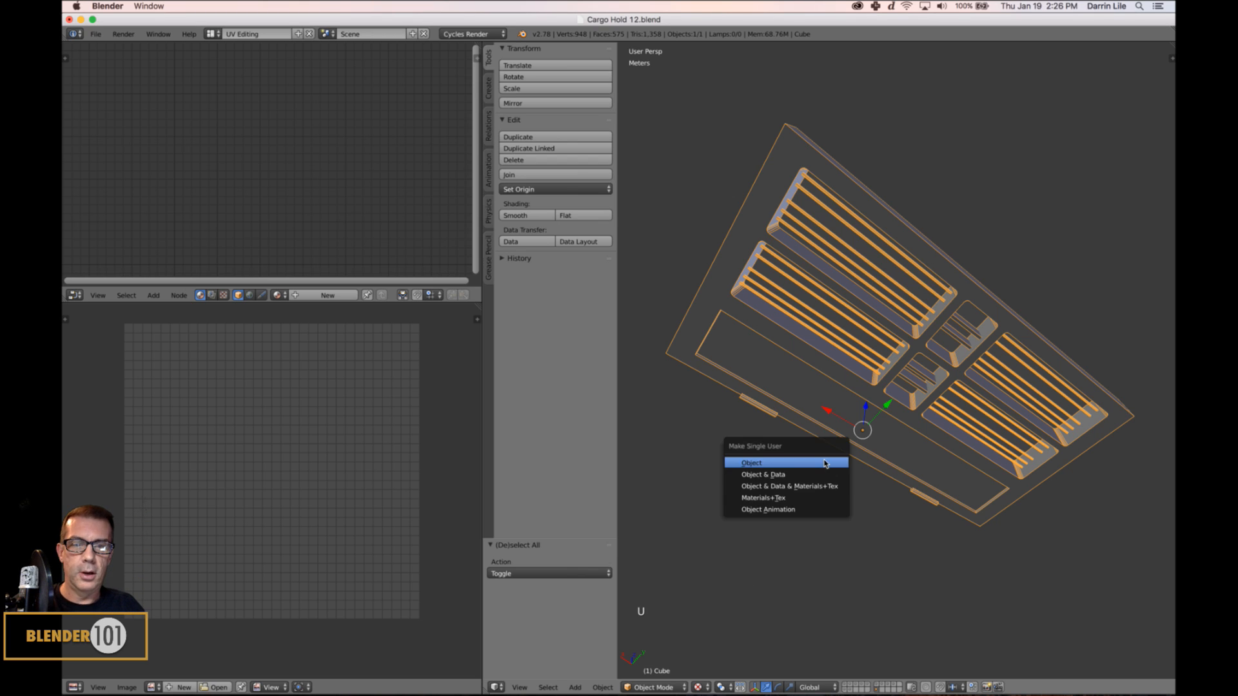
key(alt+a)
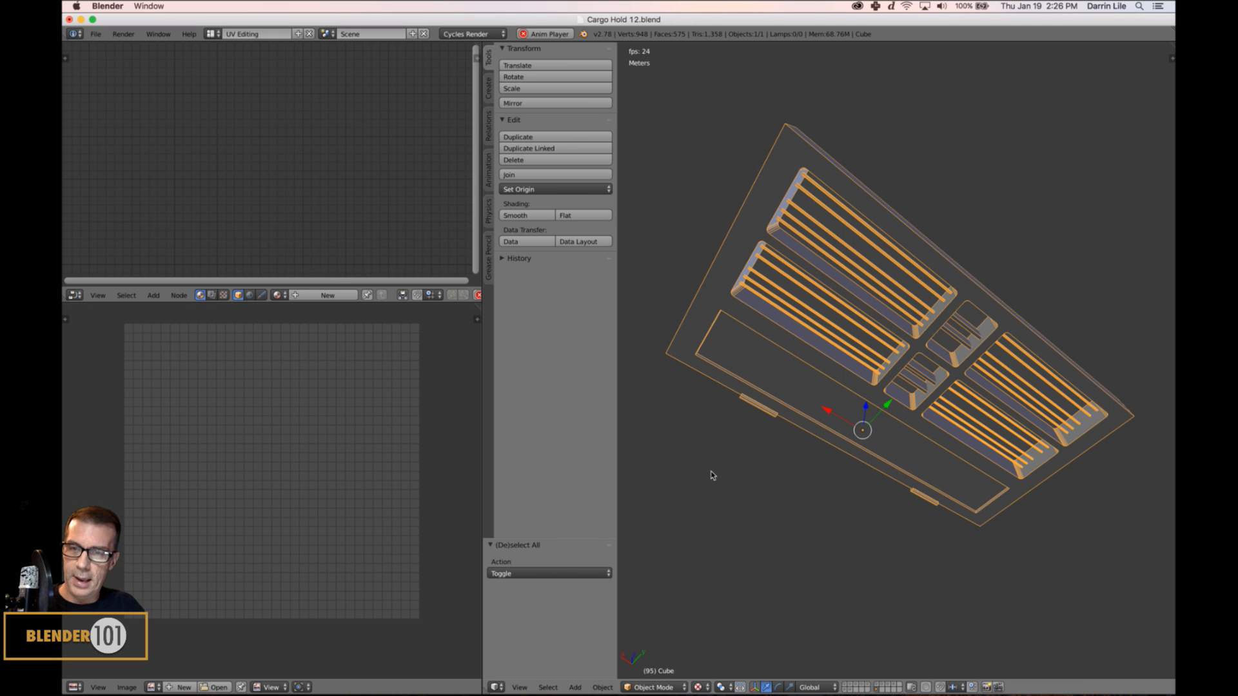
key(alt+a)
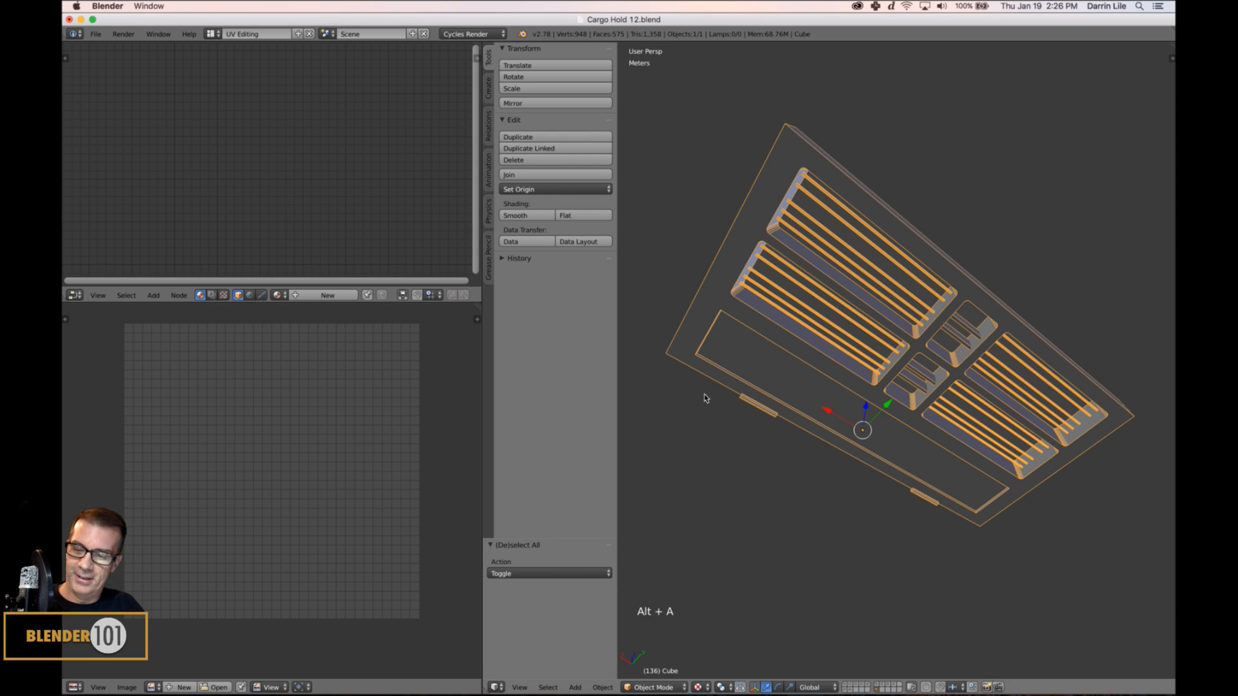
Reset the timeline to frame 1 in the Default layout and return to the UV Editing layout.
click(211, 34)
click(224, 85)
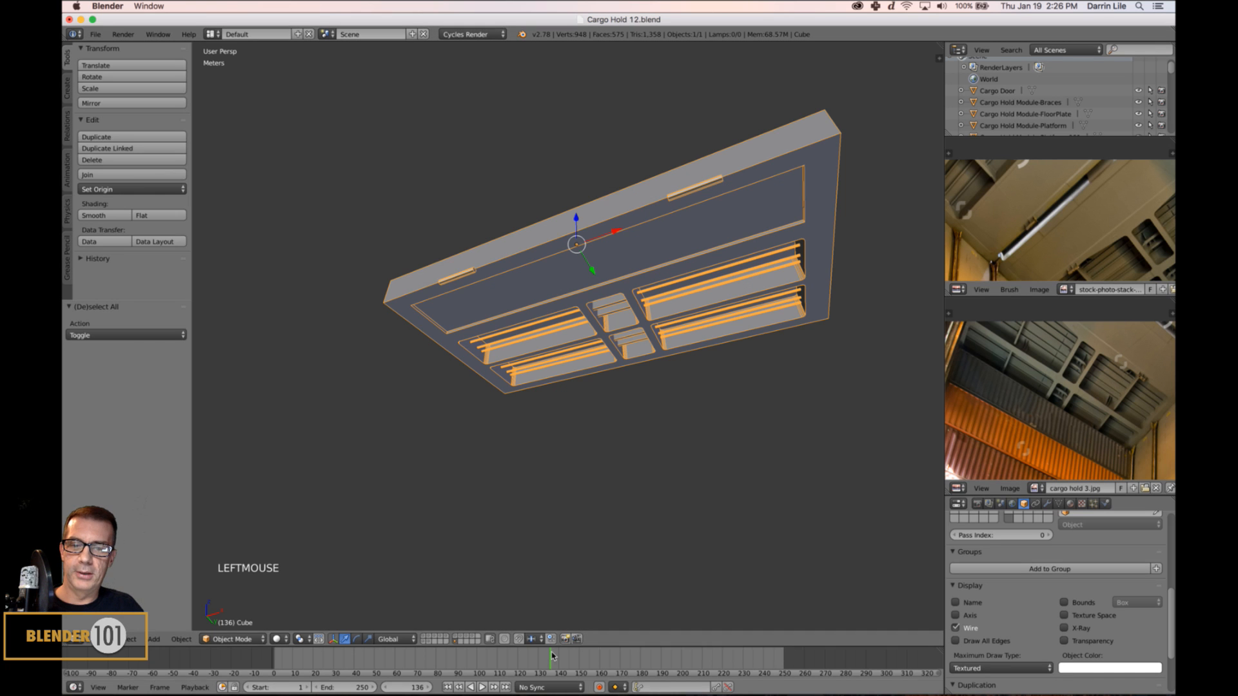
click(447, 687)
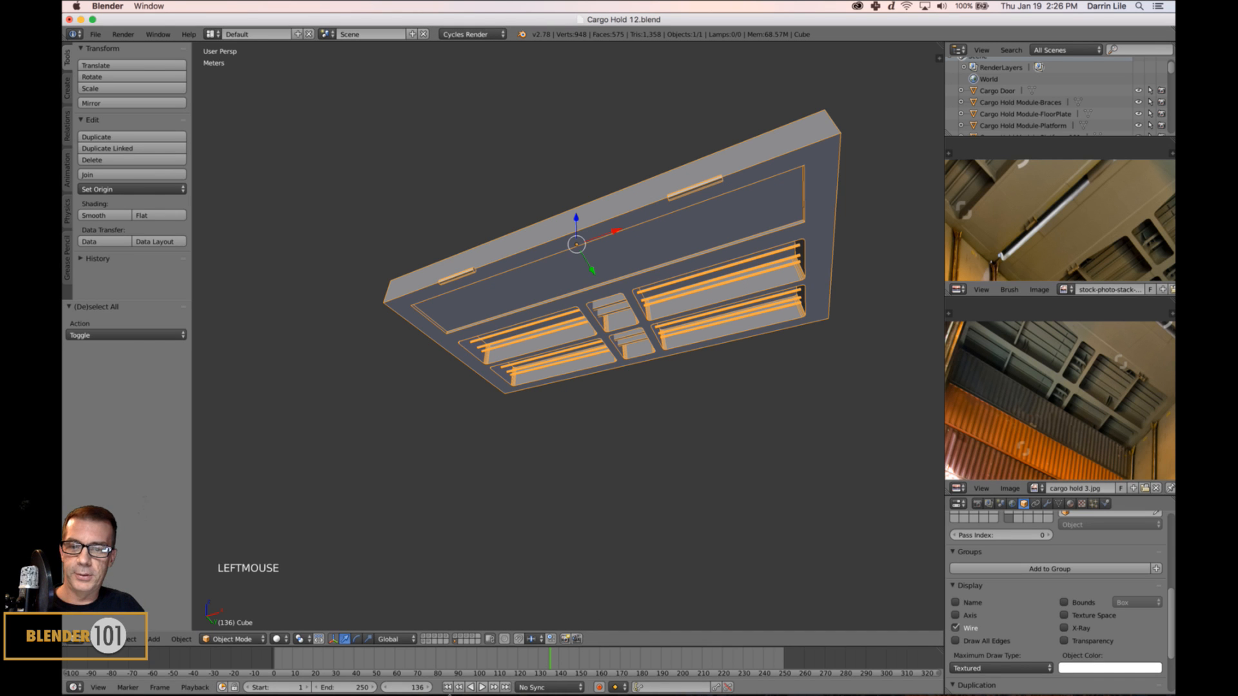
click(447, 687)
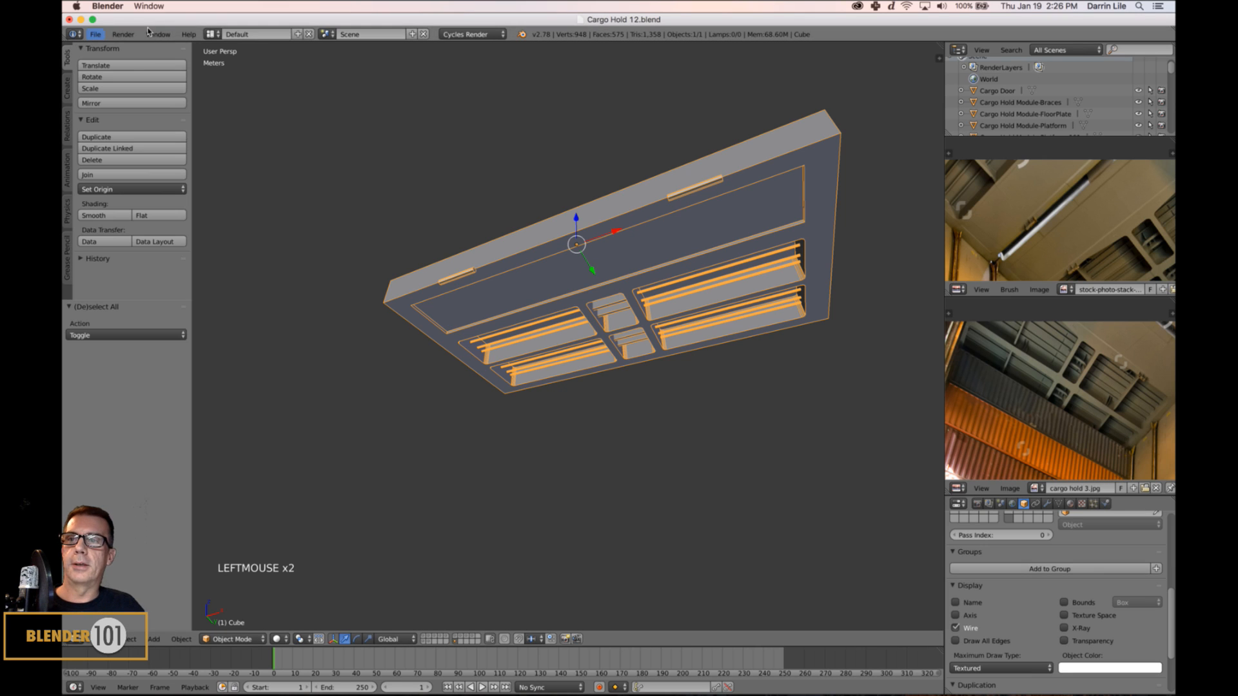
click(215, 33)
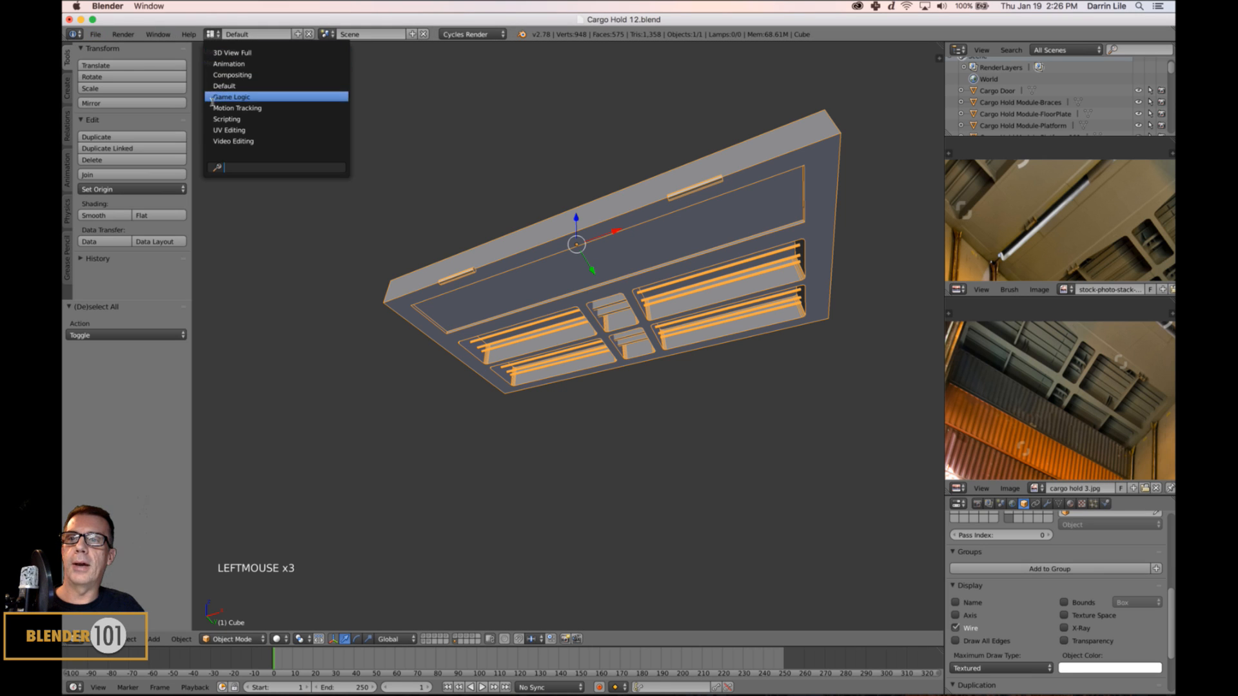
click(230, 131)
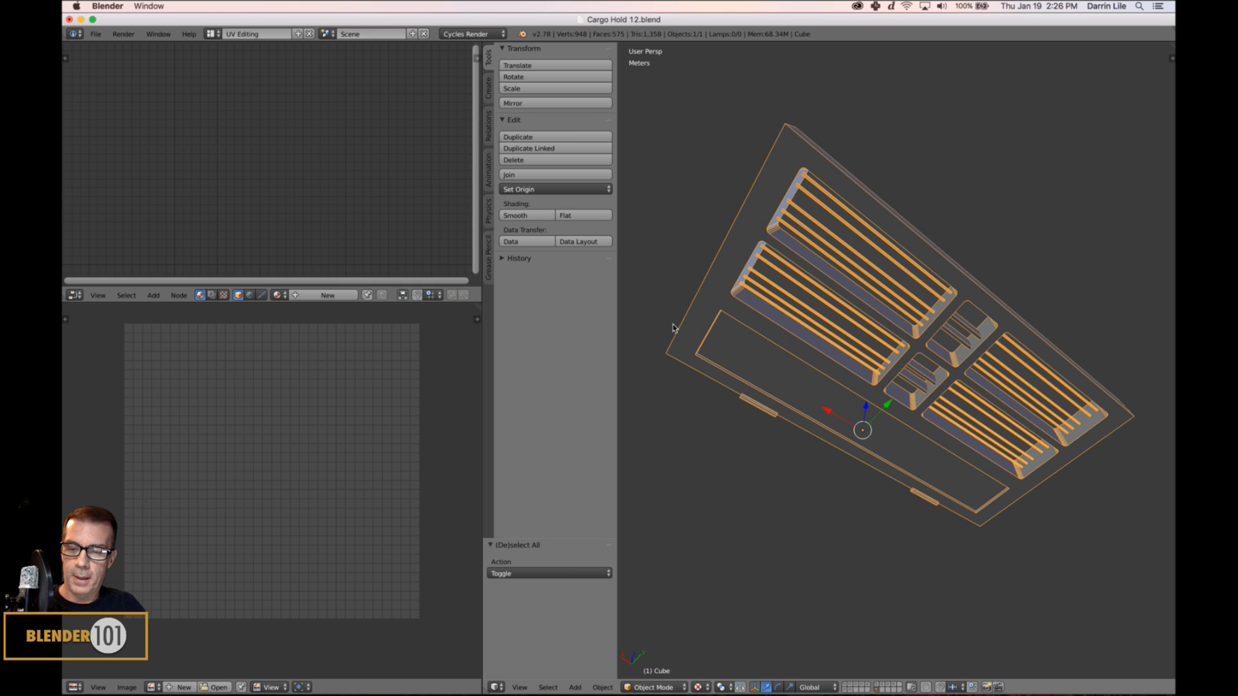
Apply the ceiling panel's scale and enter Edit Mode on its mesh.
key(ctrl+a)
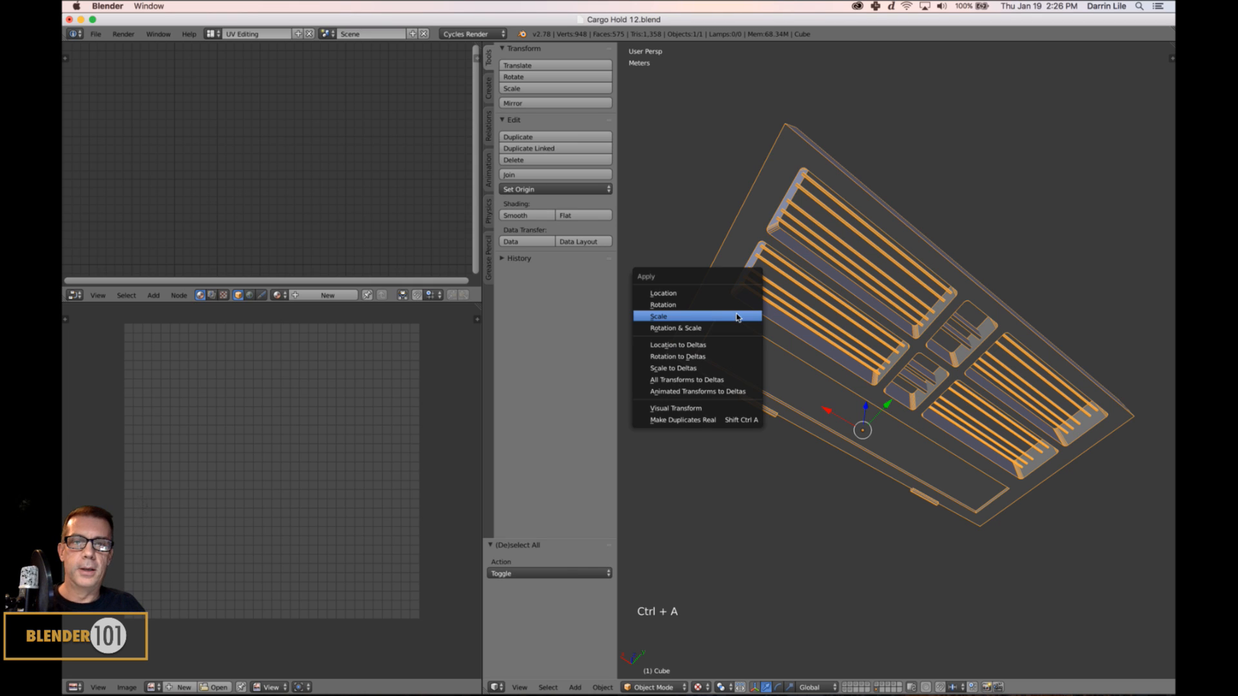
click(689, 315)
key(Tab)
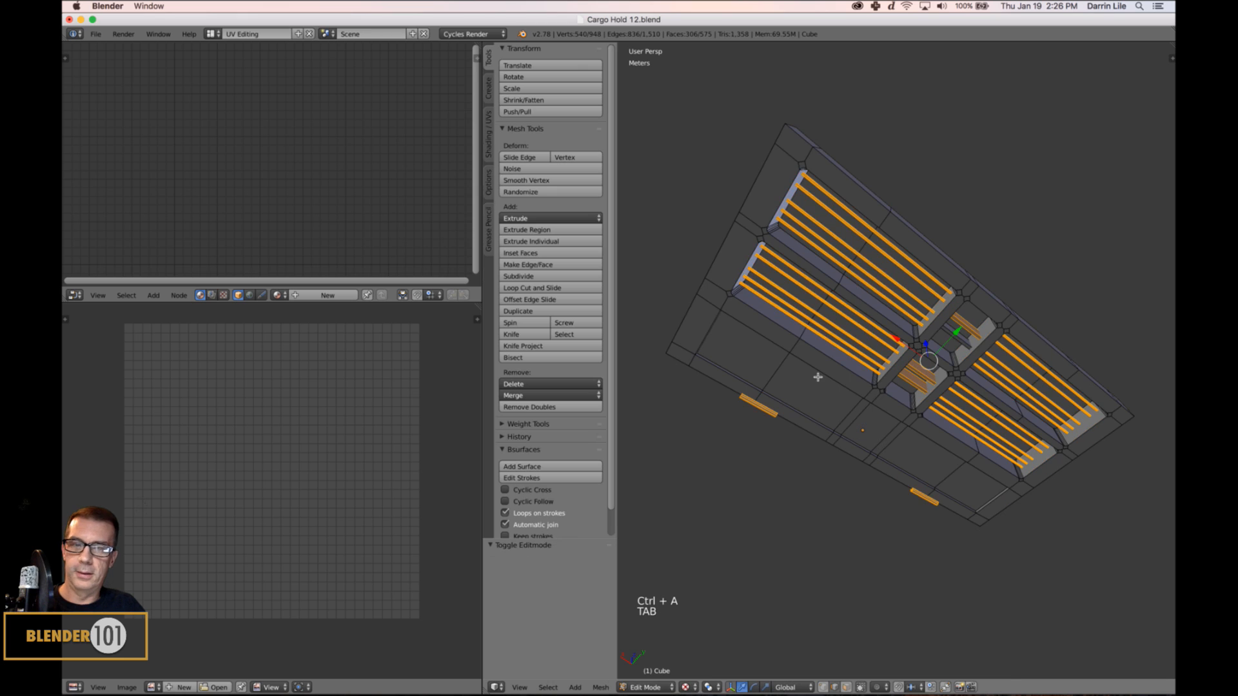
Unwrap the panel's entire mesh with Smart UV Project, with Stretch to UV Bounds turned off.
key(a)
key(a)
key(a)
key(u)
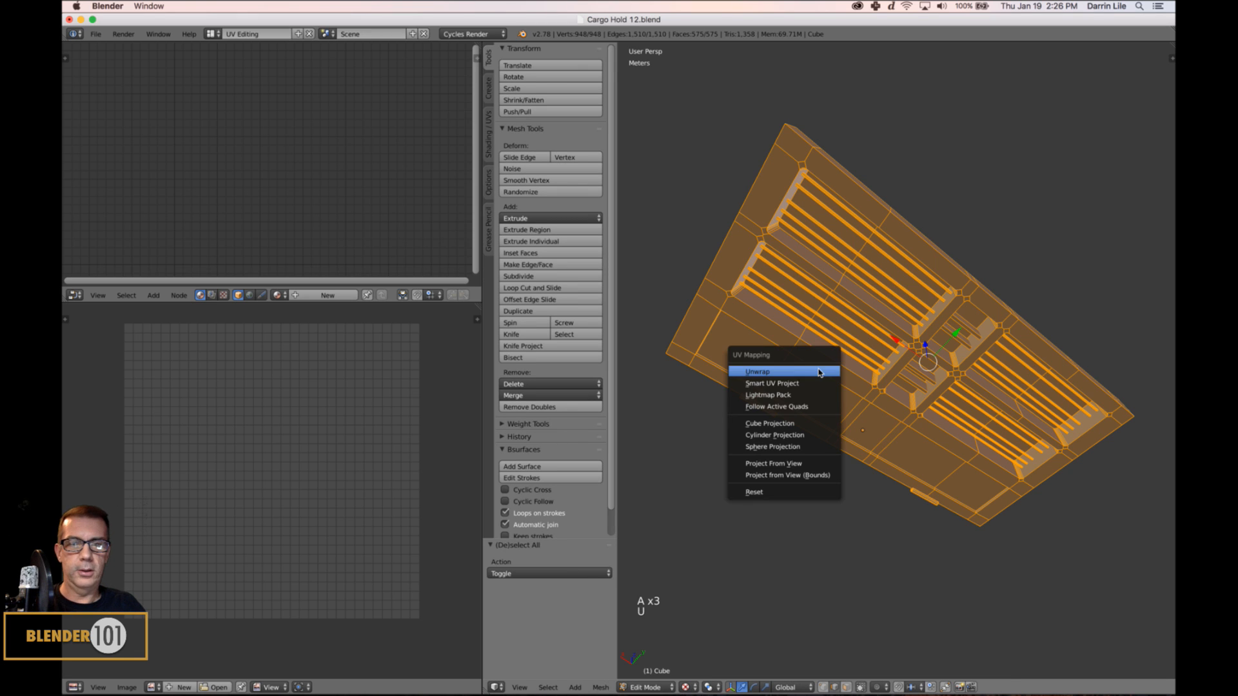
click(799, 383)
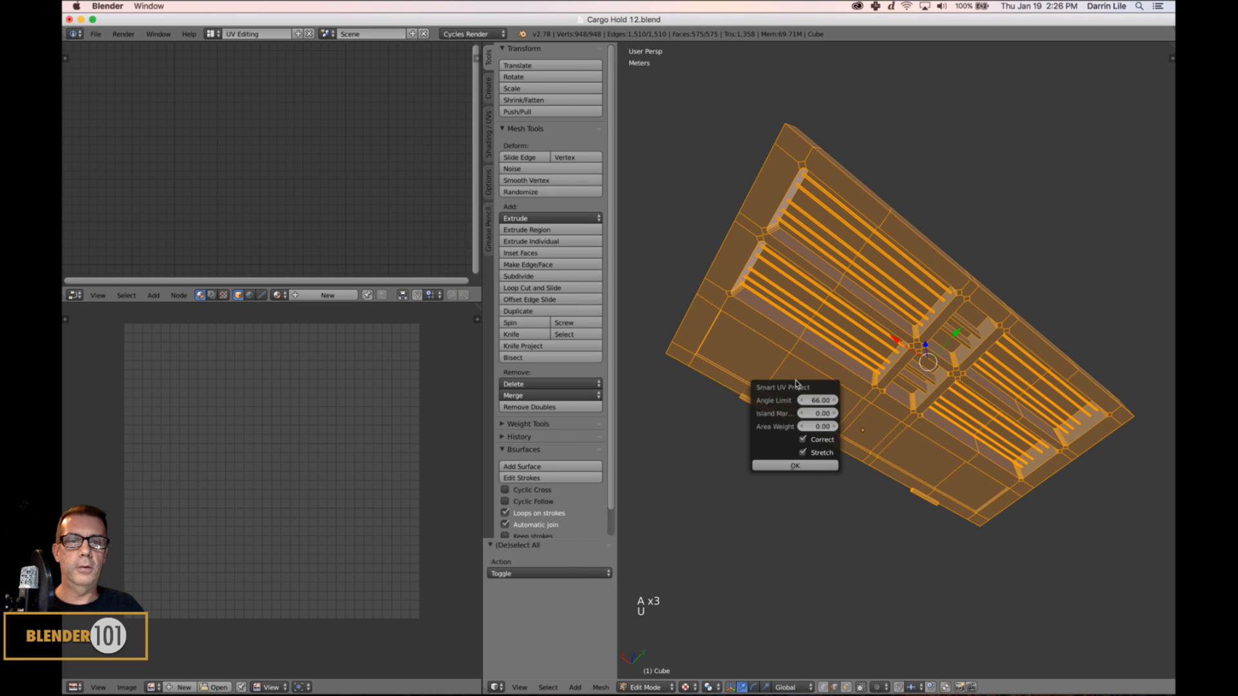
click(816, 466)
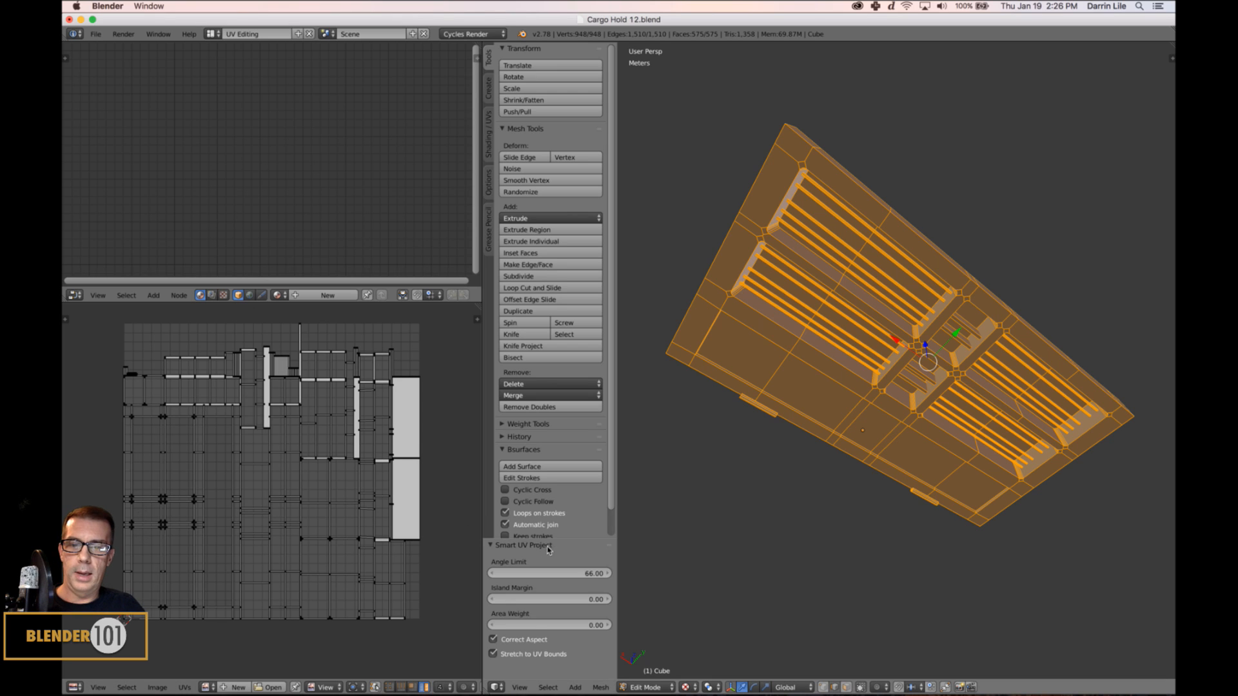
click(503, 658)
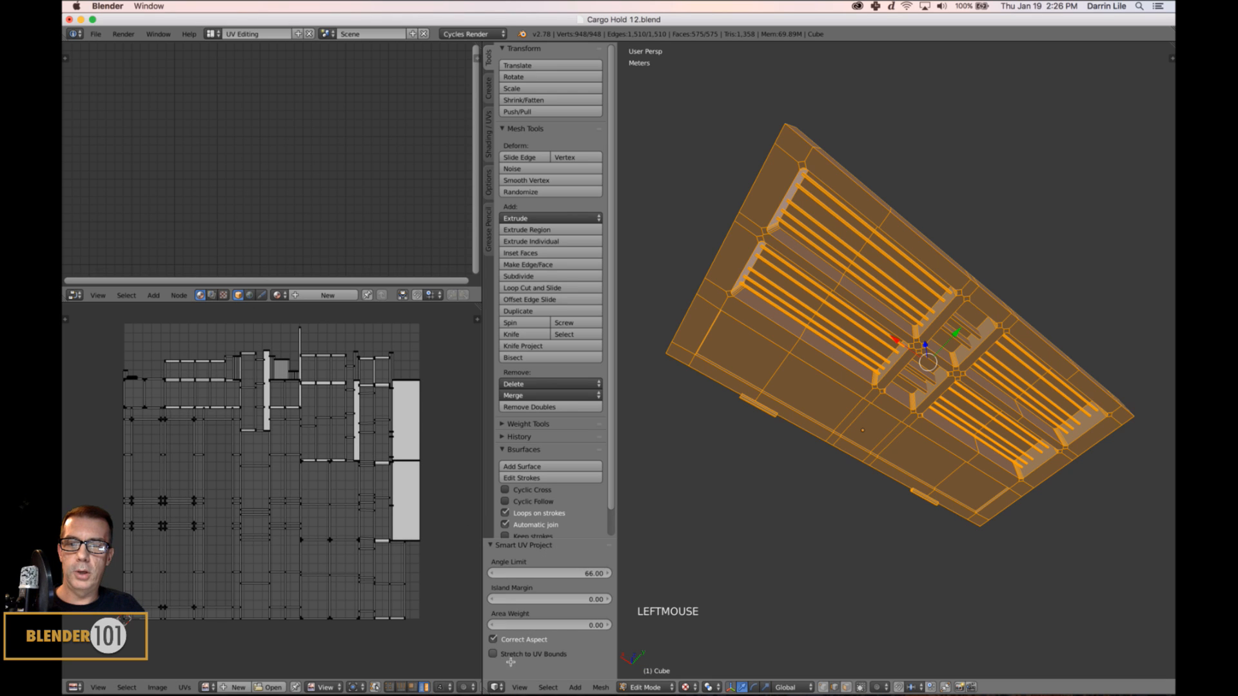
Turn on the UV stretch display for the panel's unwrapped layout in the UV editor.
key(n)
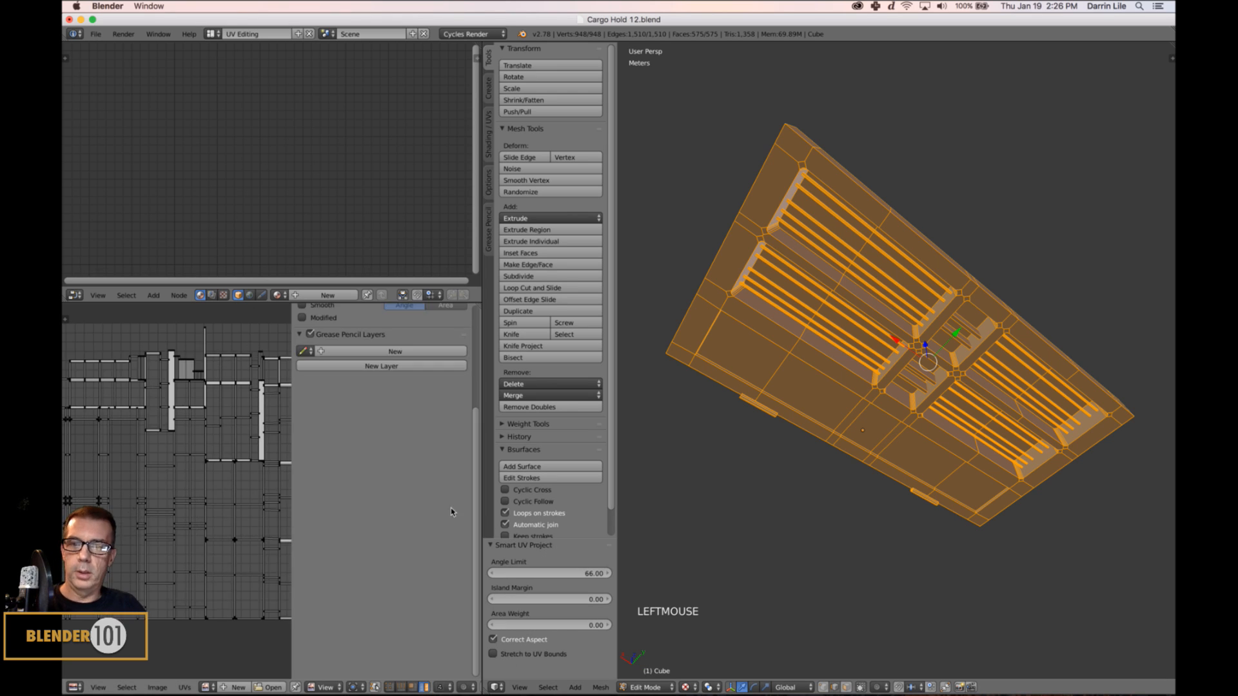
scroll(408, 428, up, 4)
click(390, 374)
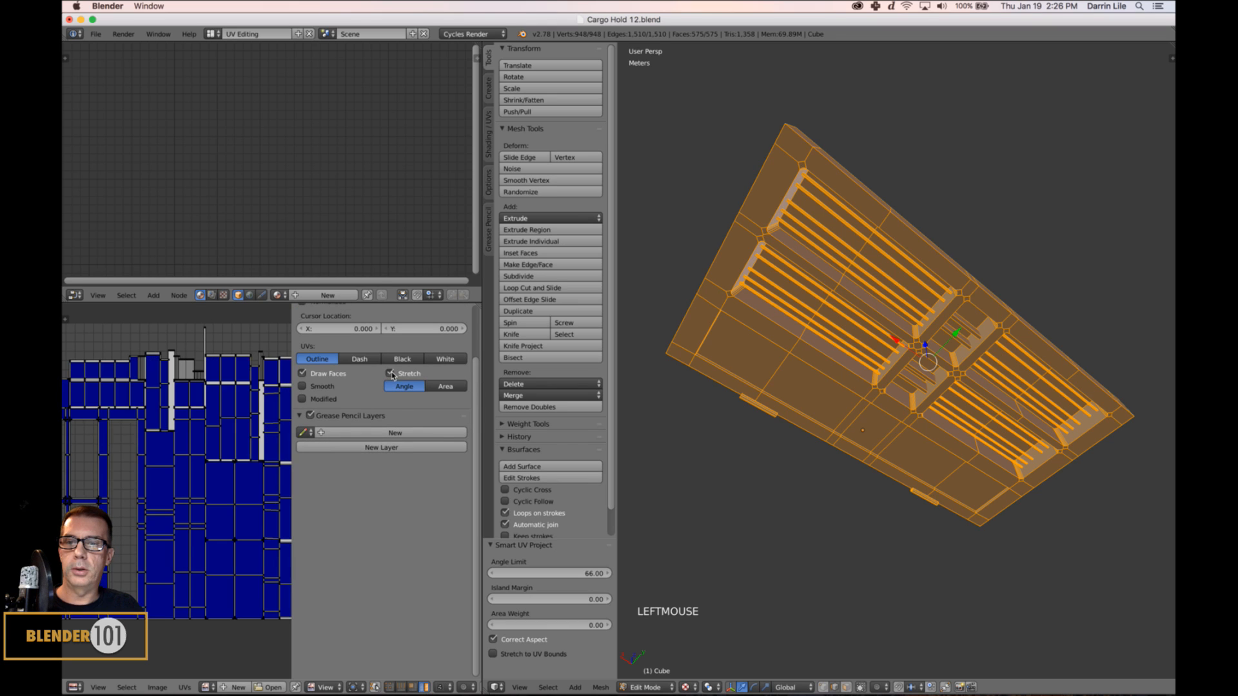
key(n)
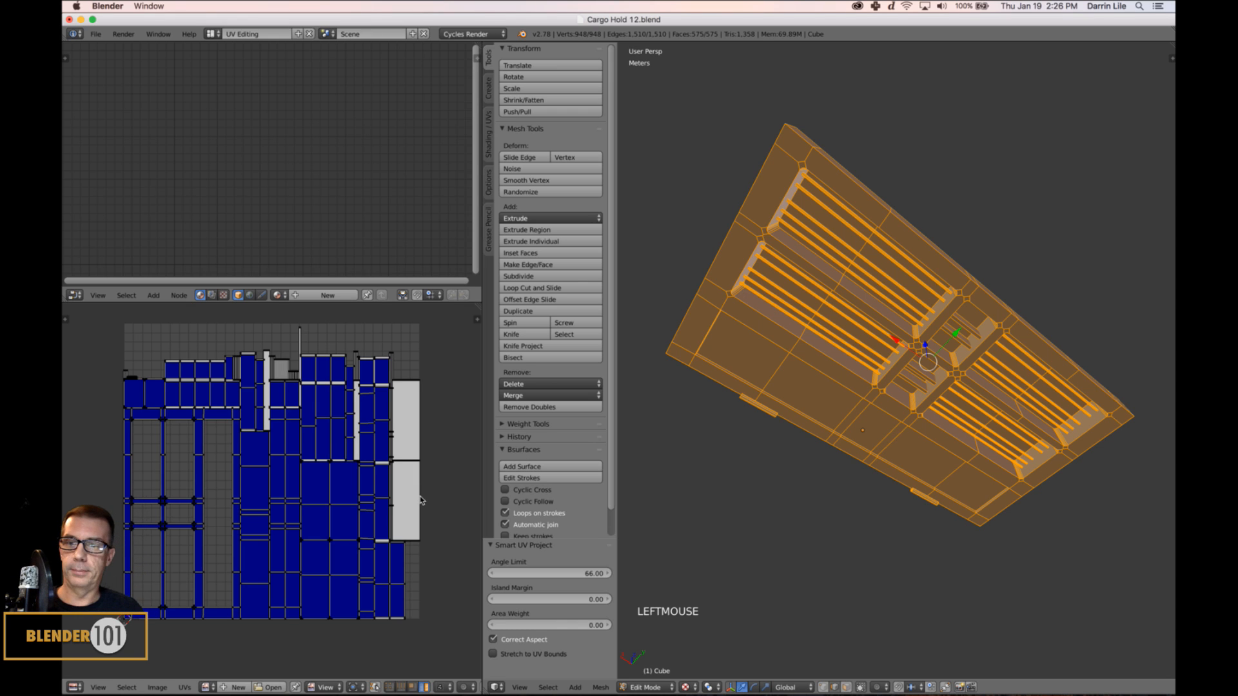
scroll(409, 500, up, 6)
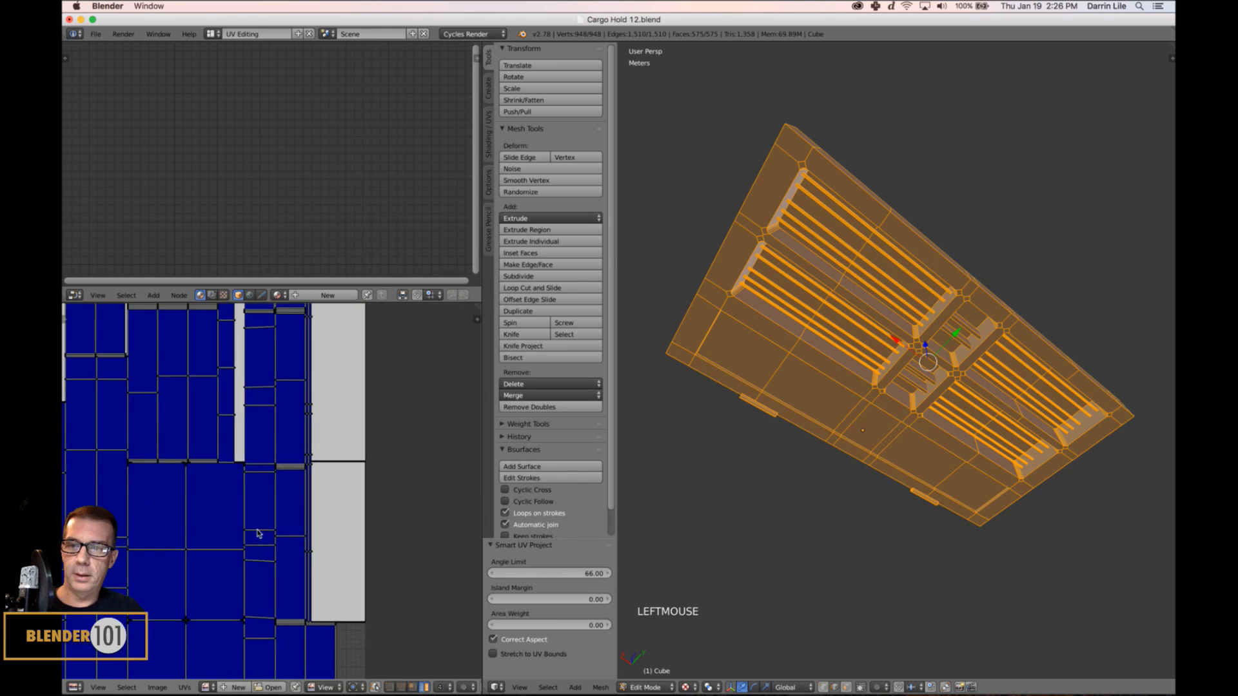
scroll(321, 517, down, 6)
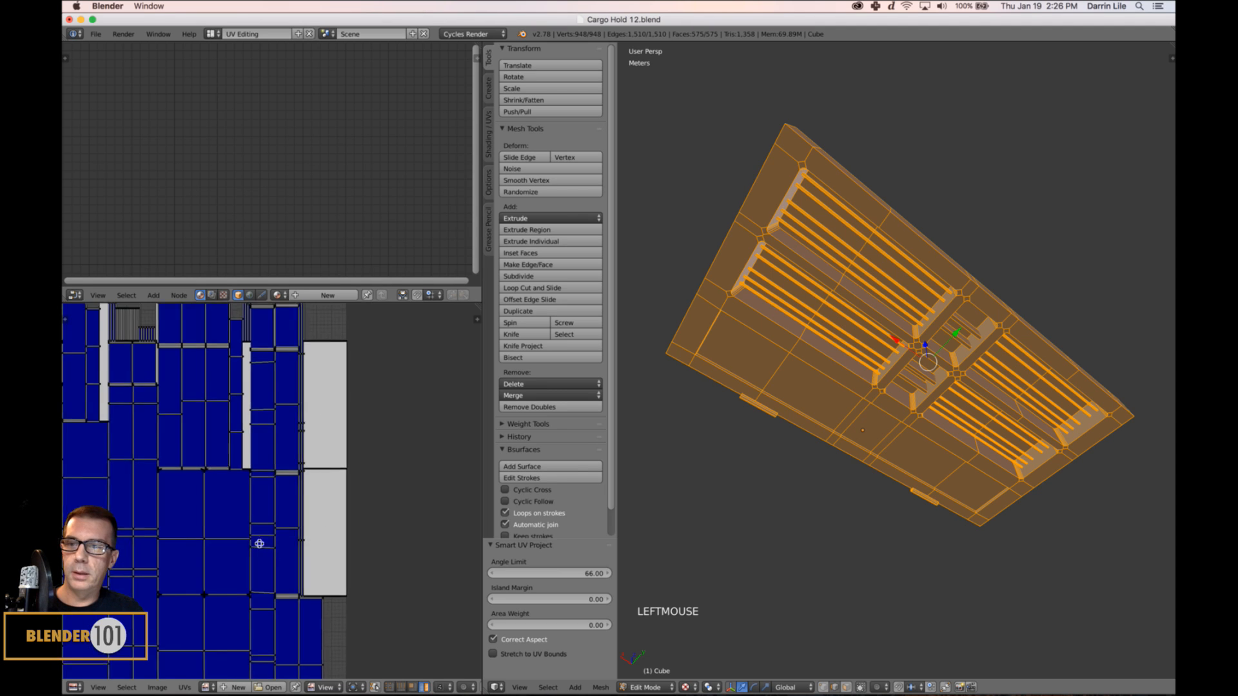
middle_drag(281, 541, 338, 553)
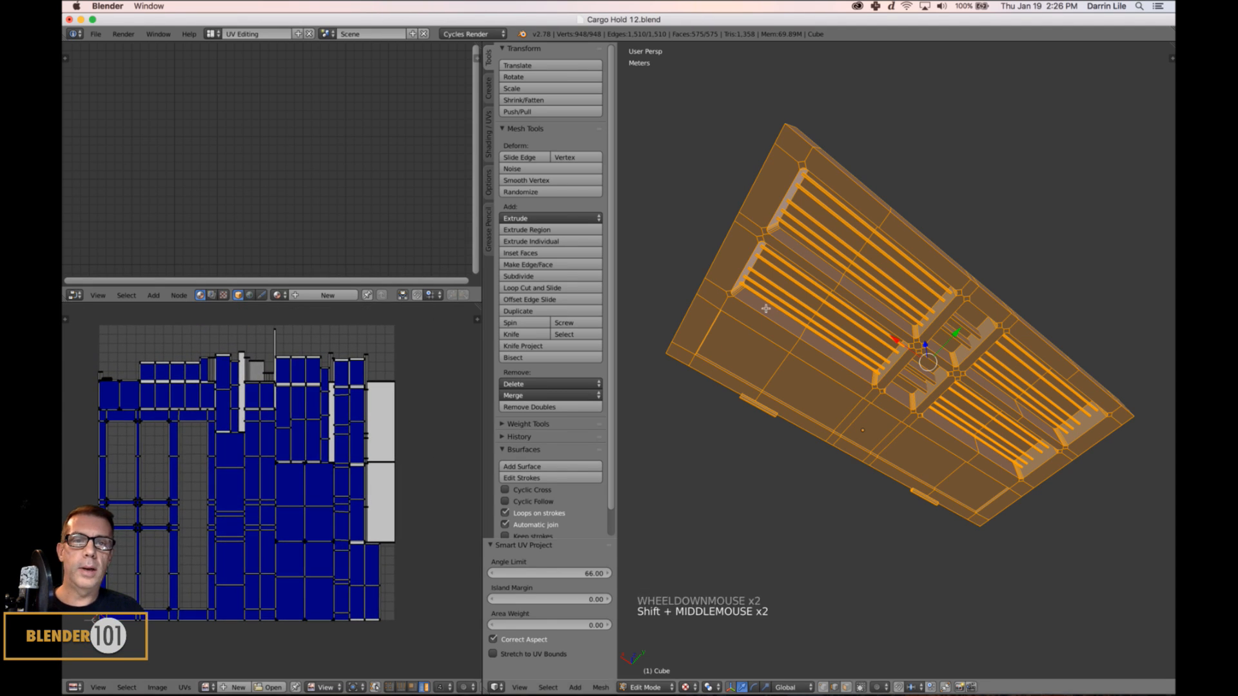
Select the edge loops along all four sides of the ceiling panel's outer perimeter on its slatted face.
mouse_move(856, 403)
middle_down()
mouse_move(853, 458)
mouse_move(869, 420)
middle_up()
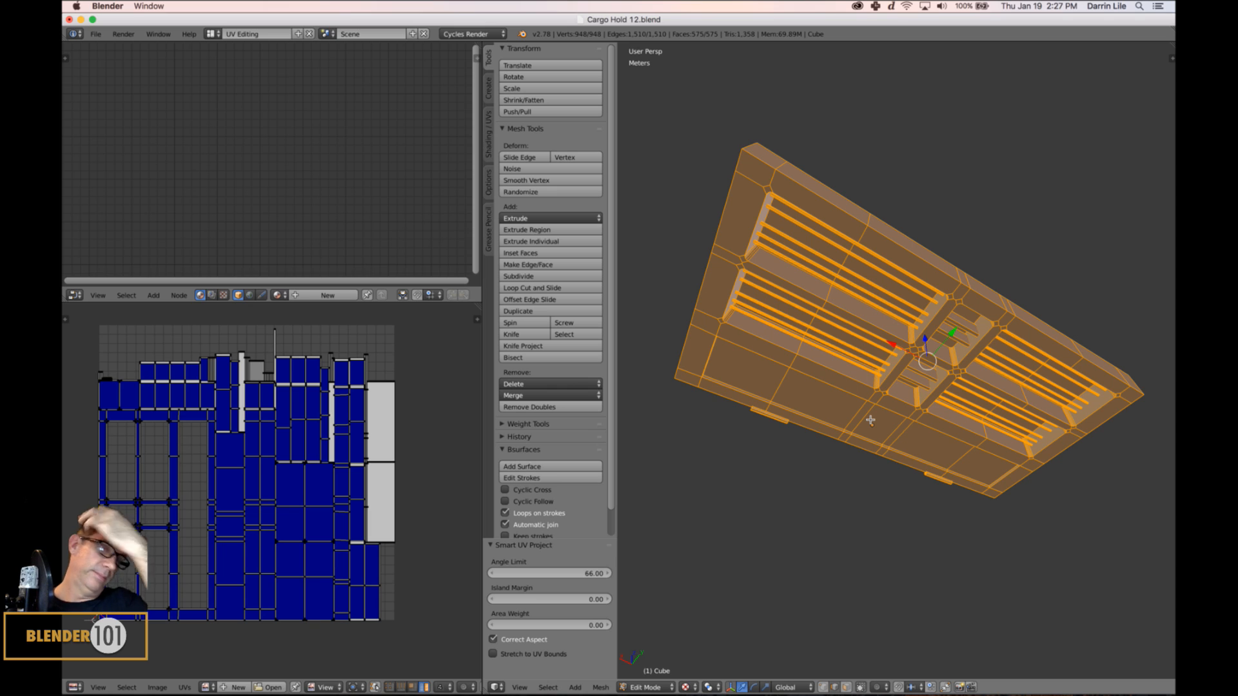
shift+middle_drag(935, 279, 917, 319)
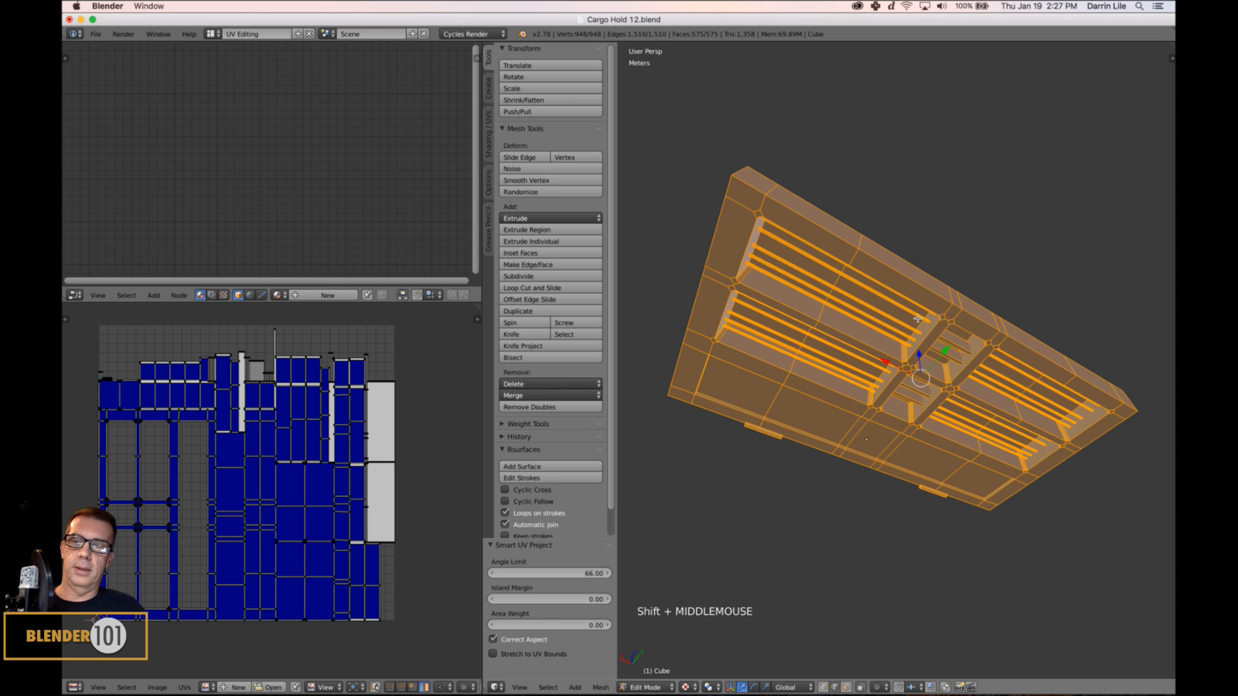
alt+right_click(895, 276)
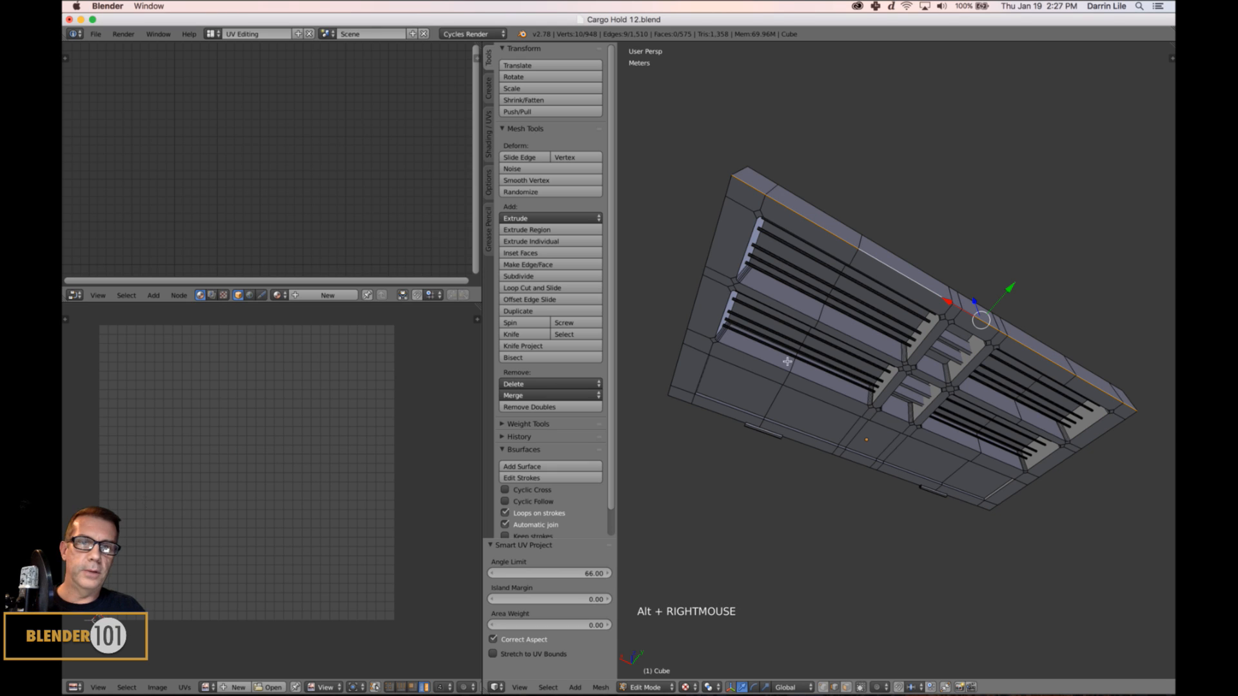
alt+shift+right_click(707, 265)
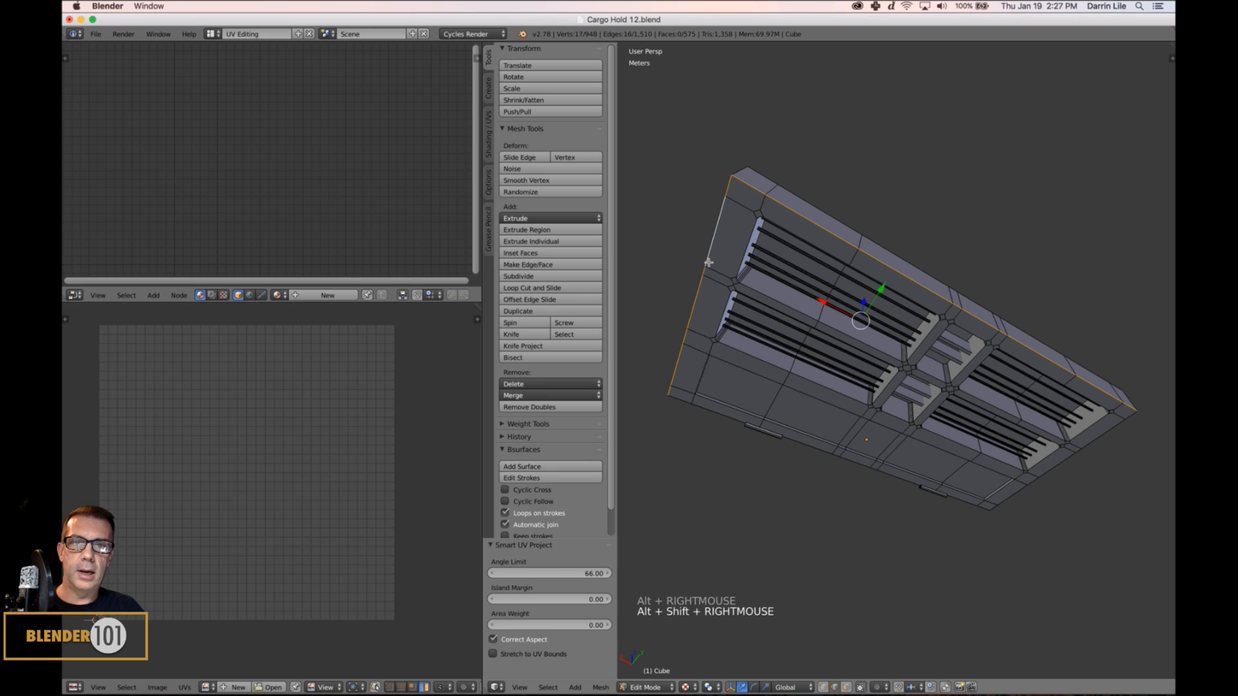
alt+shift+right_click(717, 417)
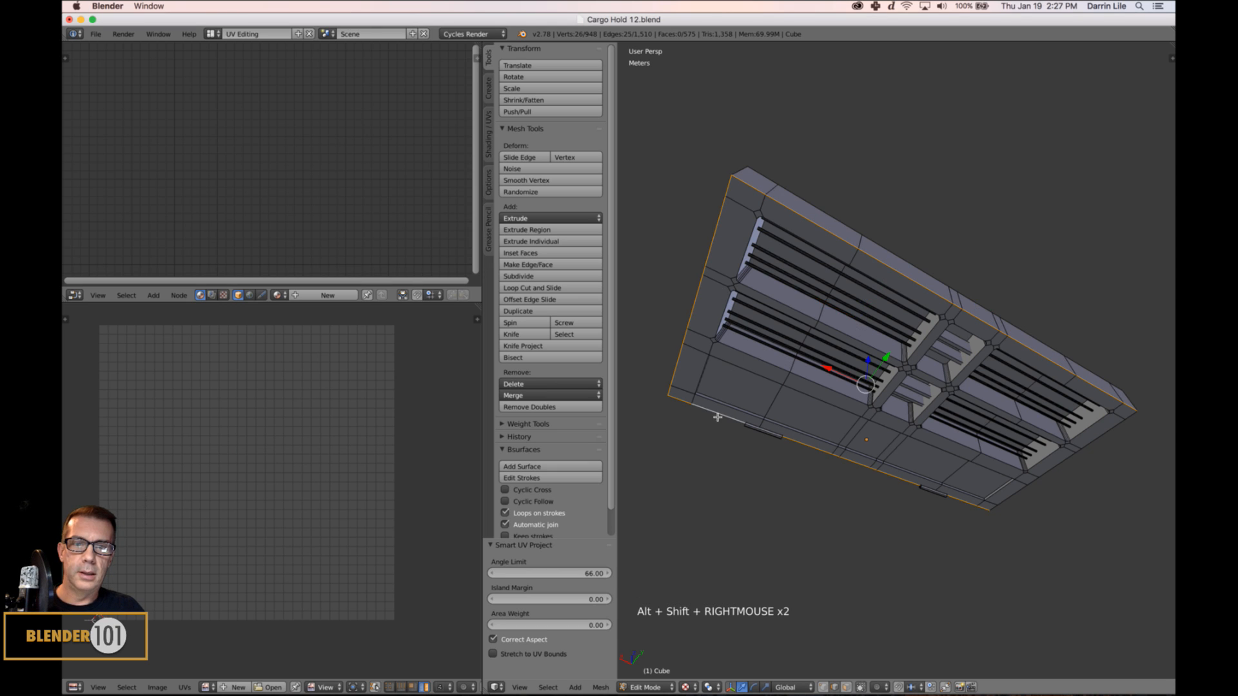
alt+shift+right_click(1019, 498)
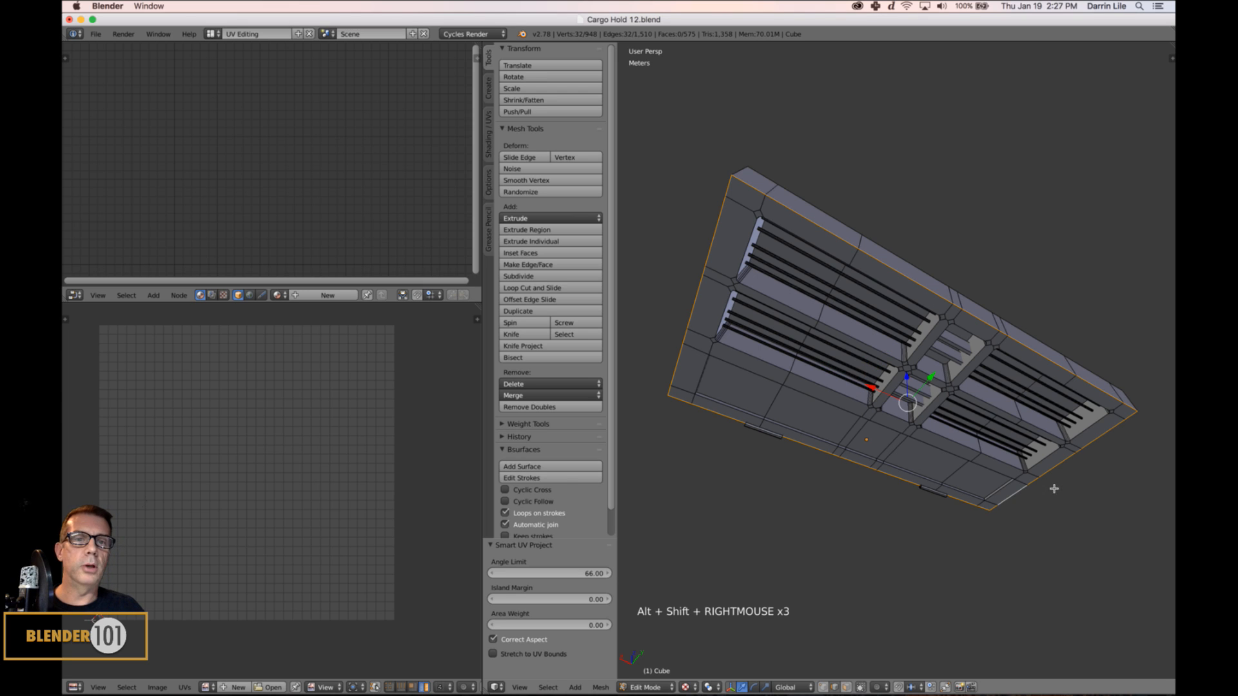
Add the long and outer-end rim edges of the two long slatted openings on the panel's left half to the selection.
alt+shift+right_click(742, 354)
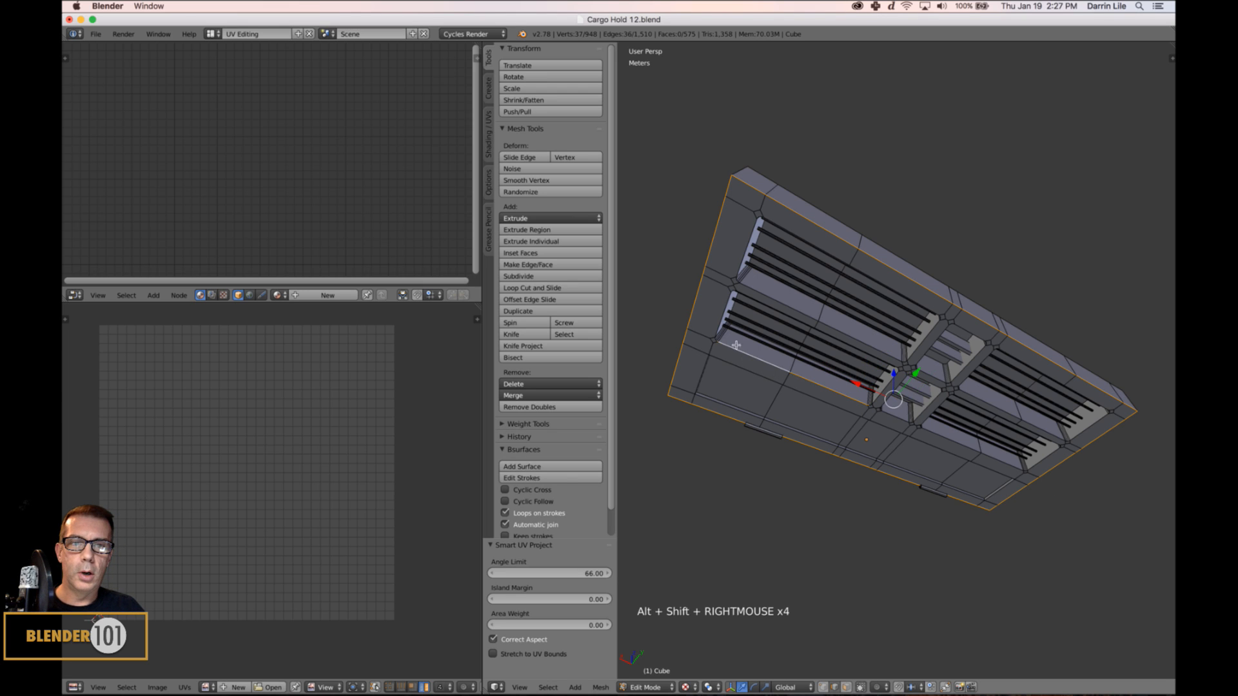
alt+shift+right_click(735, 306)
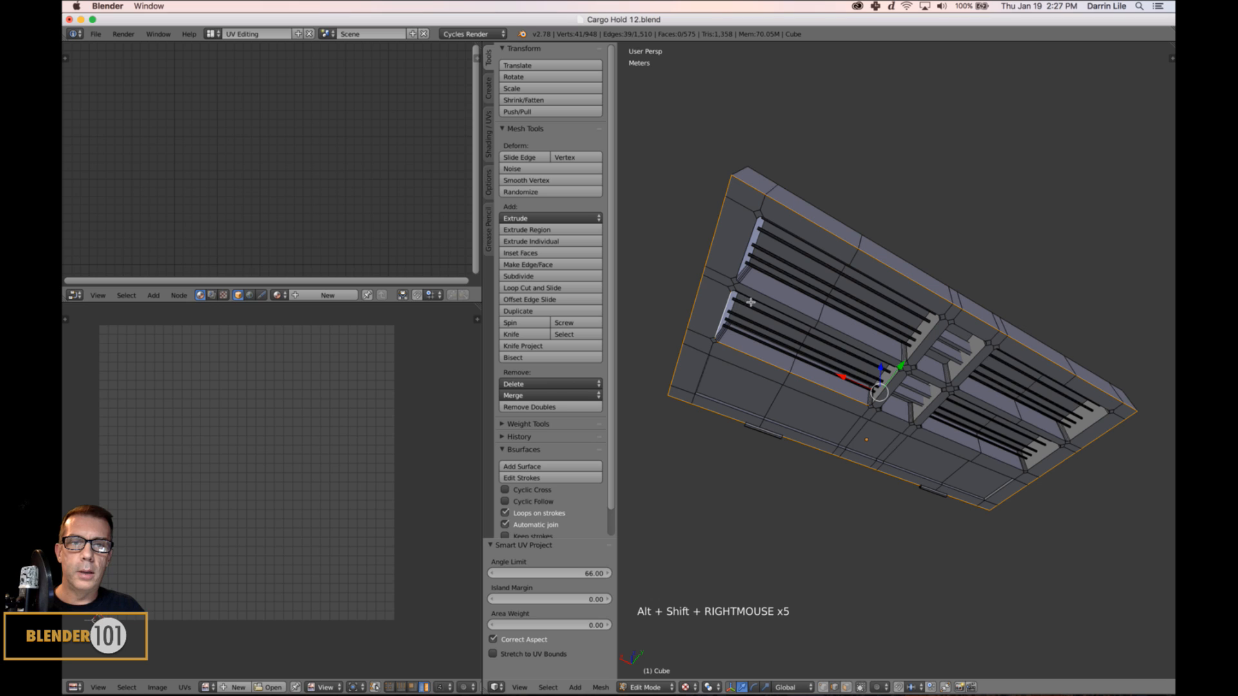
alt+shift+right_click(750, 303)
alt+shift+right_click(754, 290)
alt+shift+right_click(743, 259)
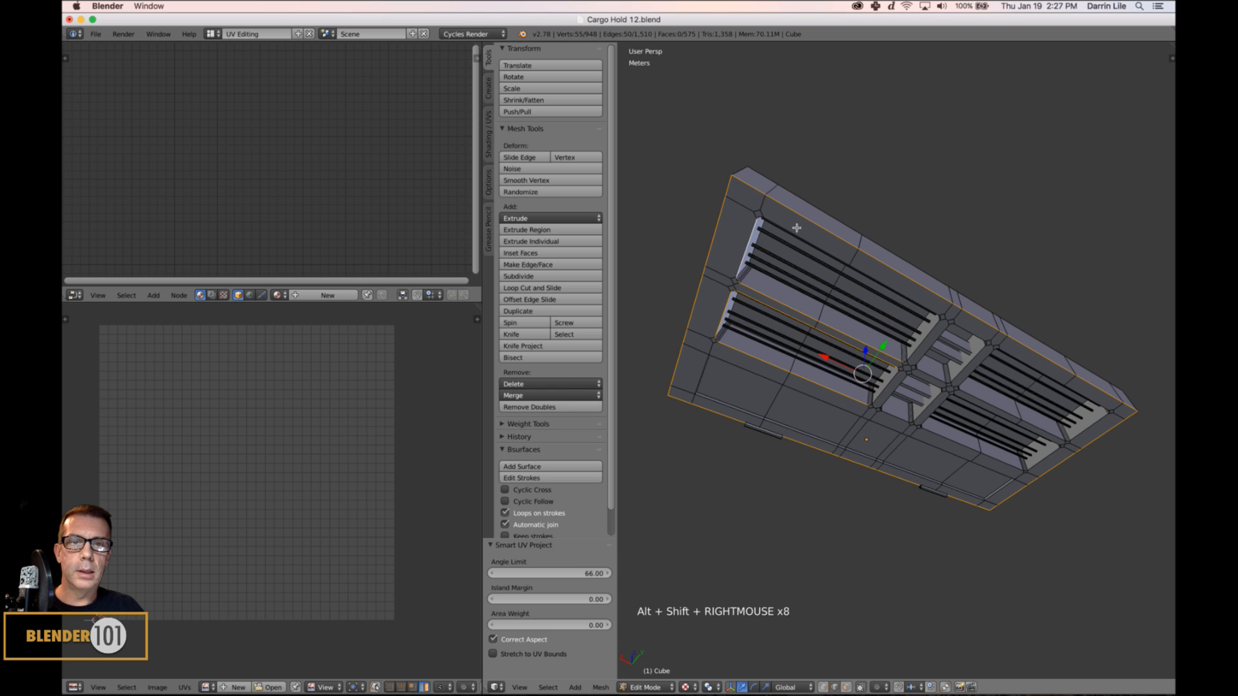
alt+shift+right_click(787, 235)
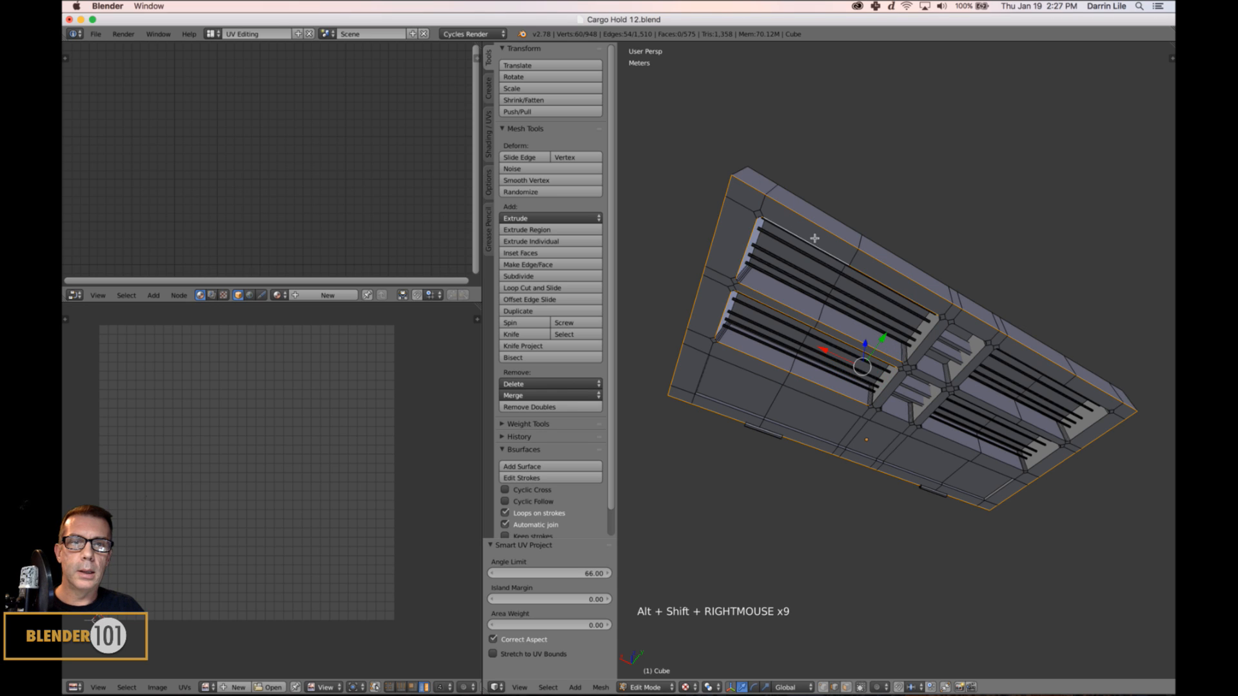
Add the rim edges around the two small middle openings to the selection, including the edges along the adjoining crossbars.
alt+shift+right_click(921, 349)
alt+shift+right_click(929, 376)
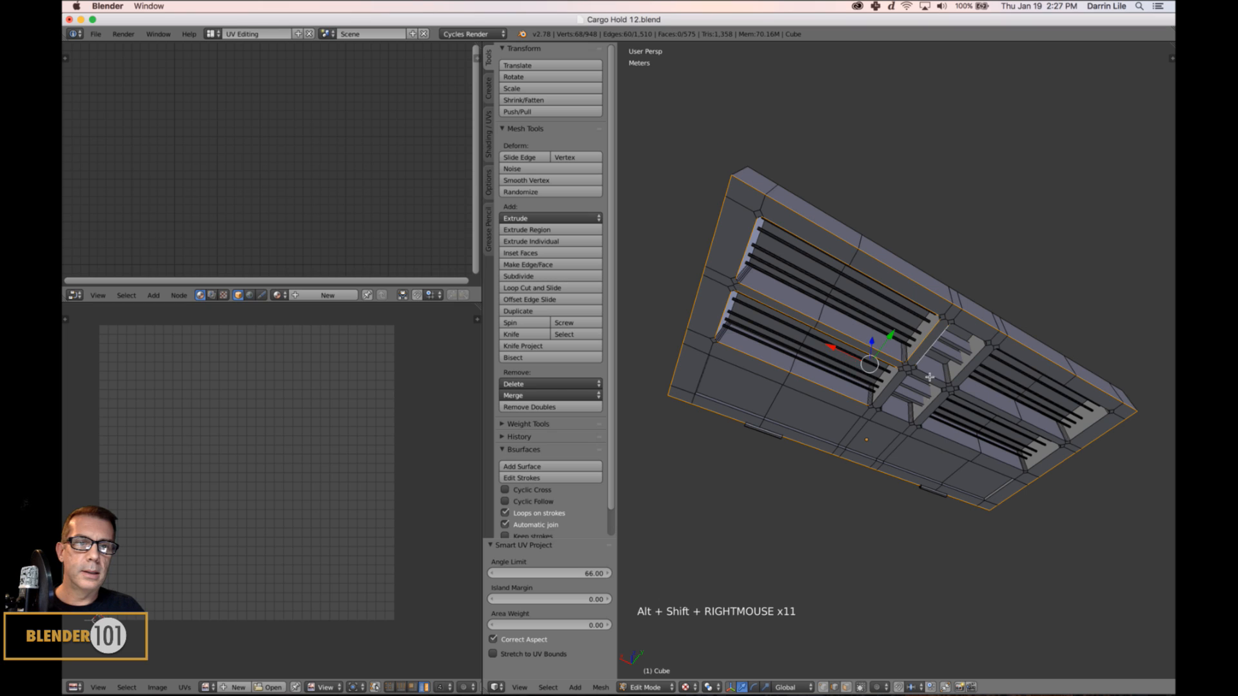
alt+shift+right_click(893, 397)
alt+shift+right_click(932, 426)
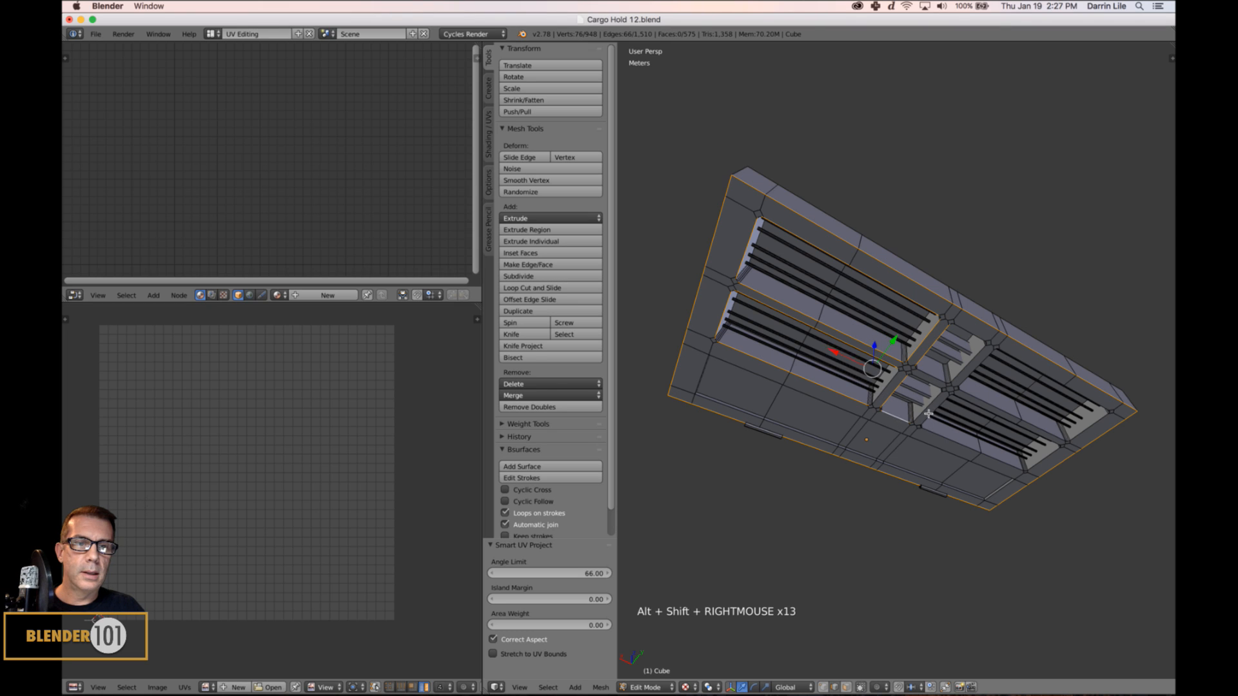
alt+shift+right_click(931, 396)
alt+shift+right_click(923, 386)
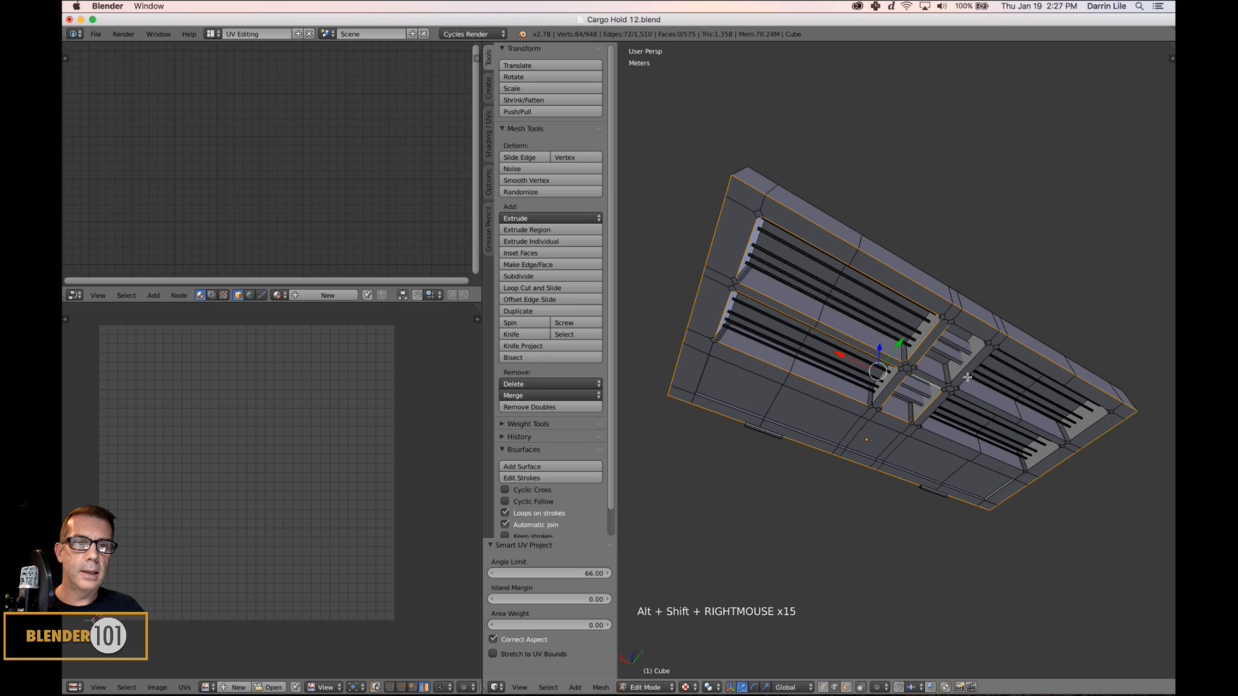
alt+shift+right_click(968, 377)
alt+shift+right_click(936, 385)
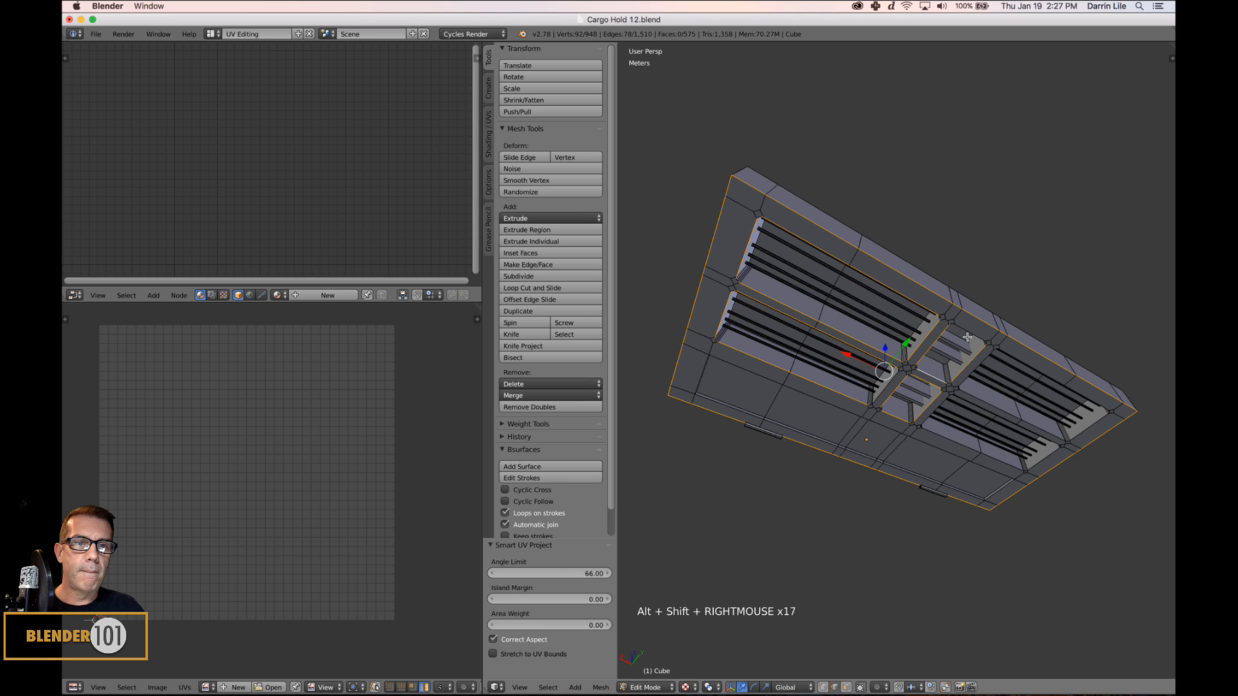
alt+shift+right_click(967, 337)
Add the rim edges of the two long slatted openings on the panel's right half to the selection.
alt+shift+right_click(1026, 367)
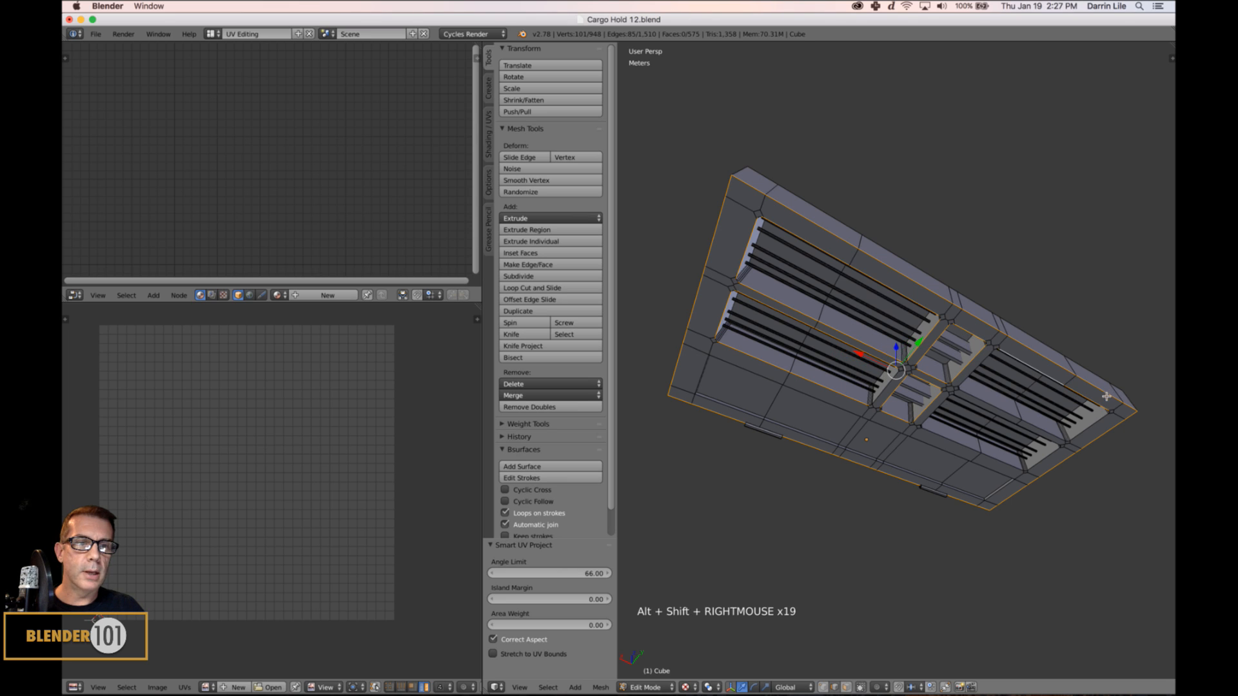
alt+shift+right_click(1087, 438)
alt+shift+right_click(1038, 435)
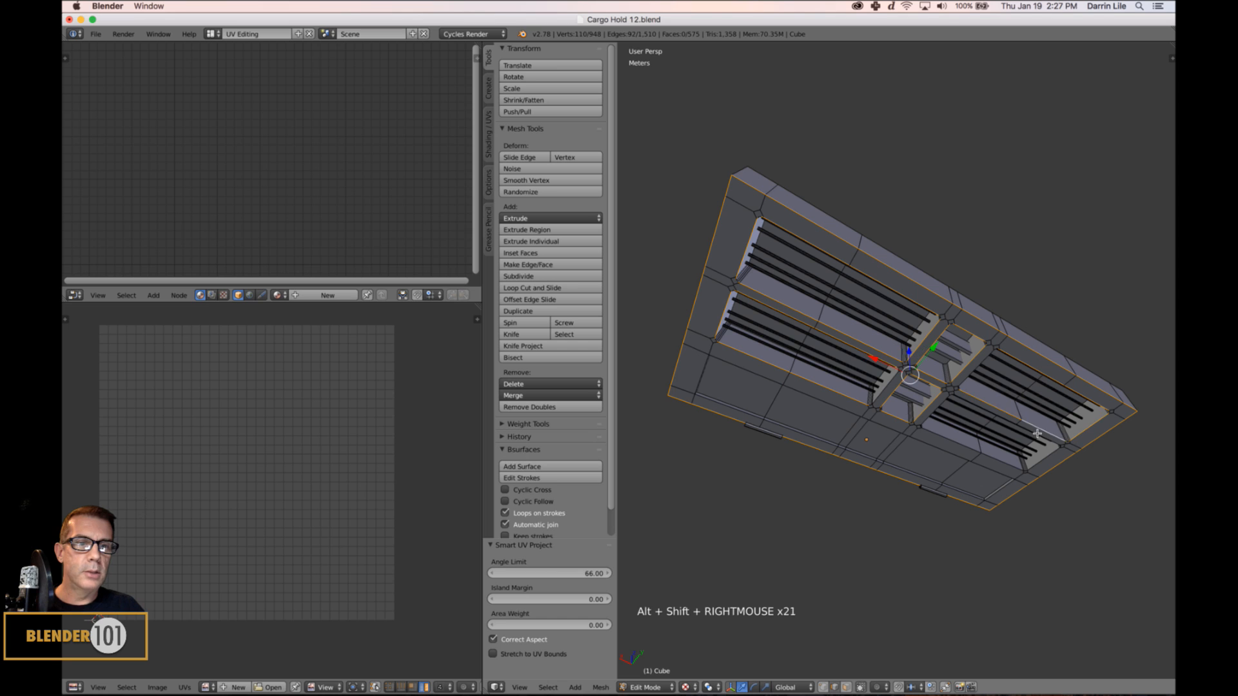
alt+shift+right_click(968, 382)
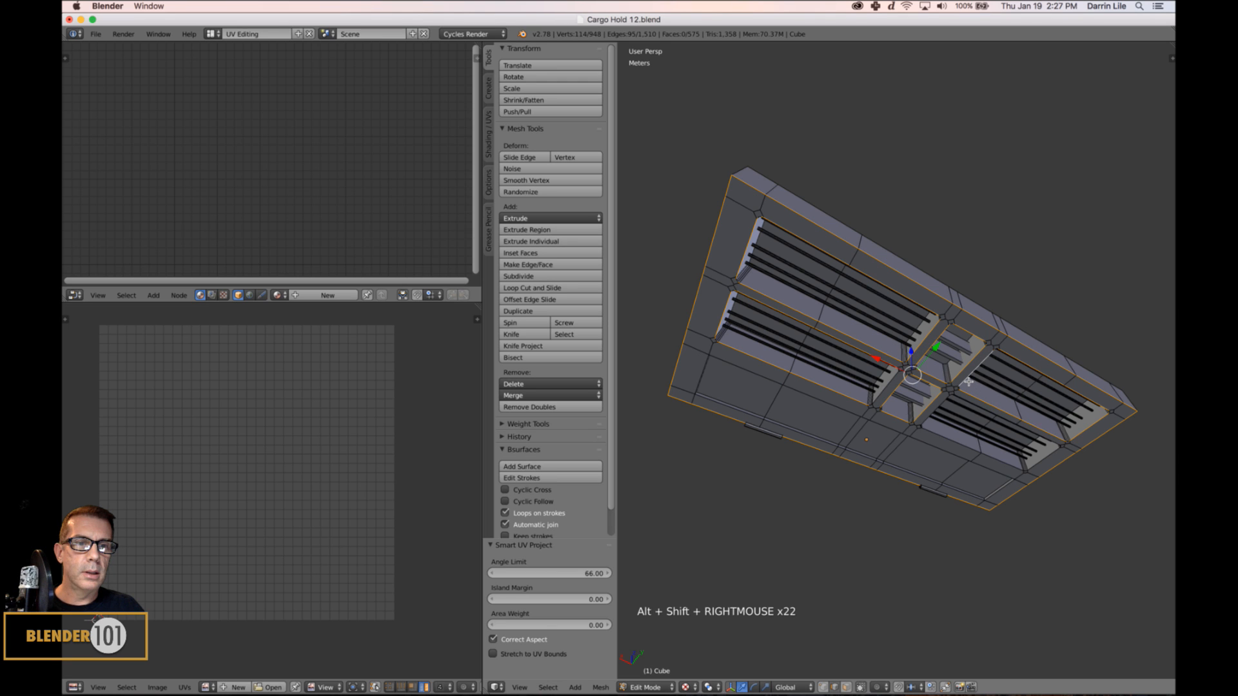
scroll(996, 461, up, 2)
shift+middle_drag(996, 462, 973, 446)
alt+shift+right_click(886, 445)
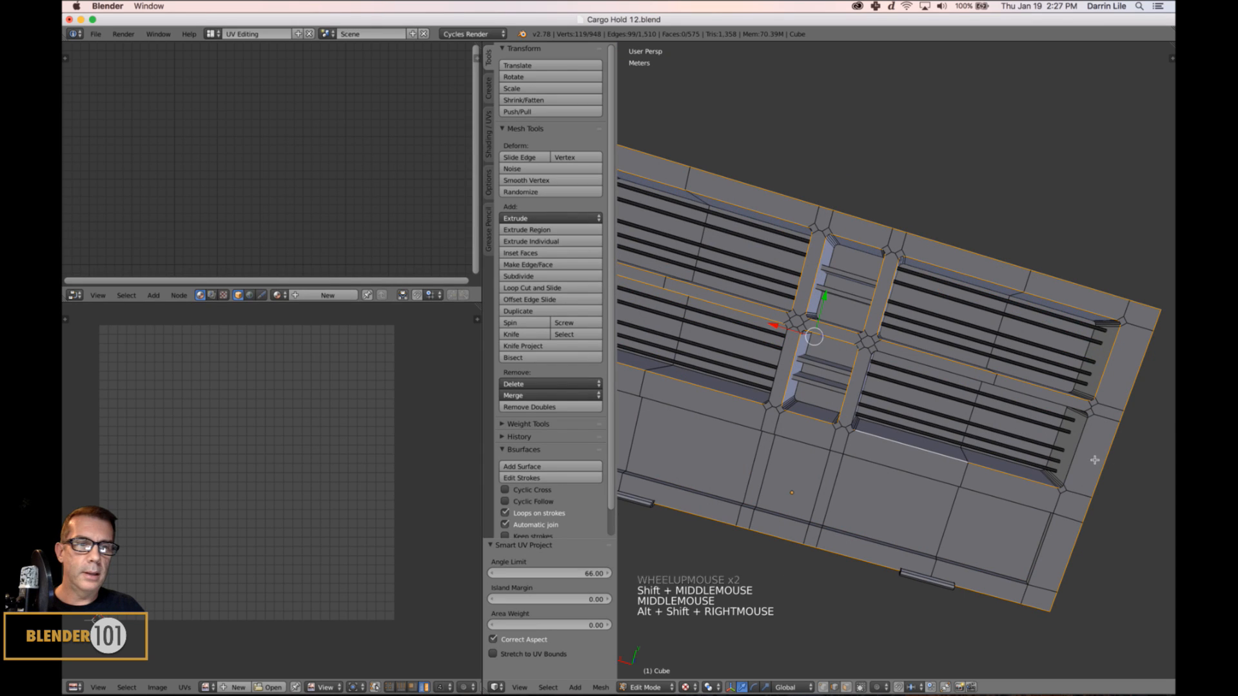
alt+shift+right_click(1076, 446)
alt+shift+right_click(1043, 407)
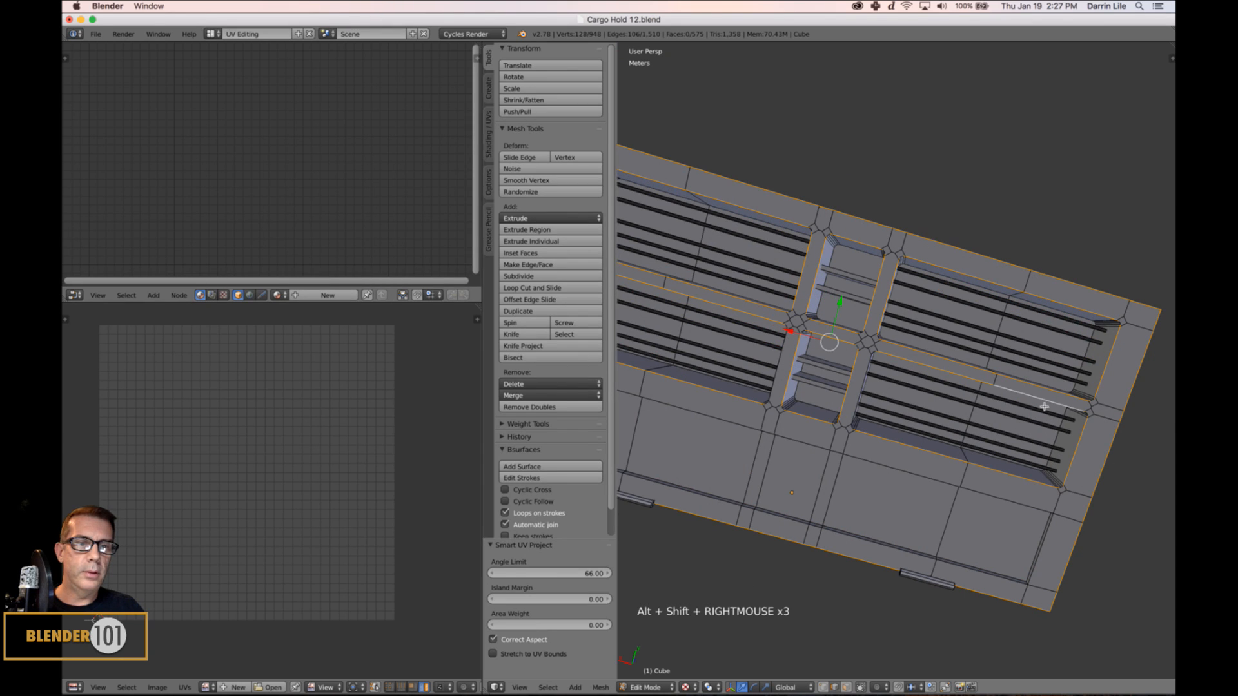
alt+shift+right_click(861, 393)
Add the short rounded corner edges at the right crossbar's central and lower junctions to the selection.
scroll(892, 419, up, 4)
middle_drag(906, 438, 896, 430)
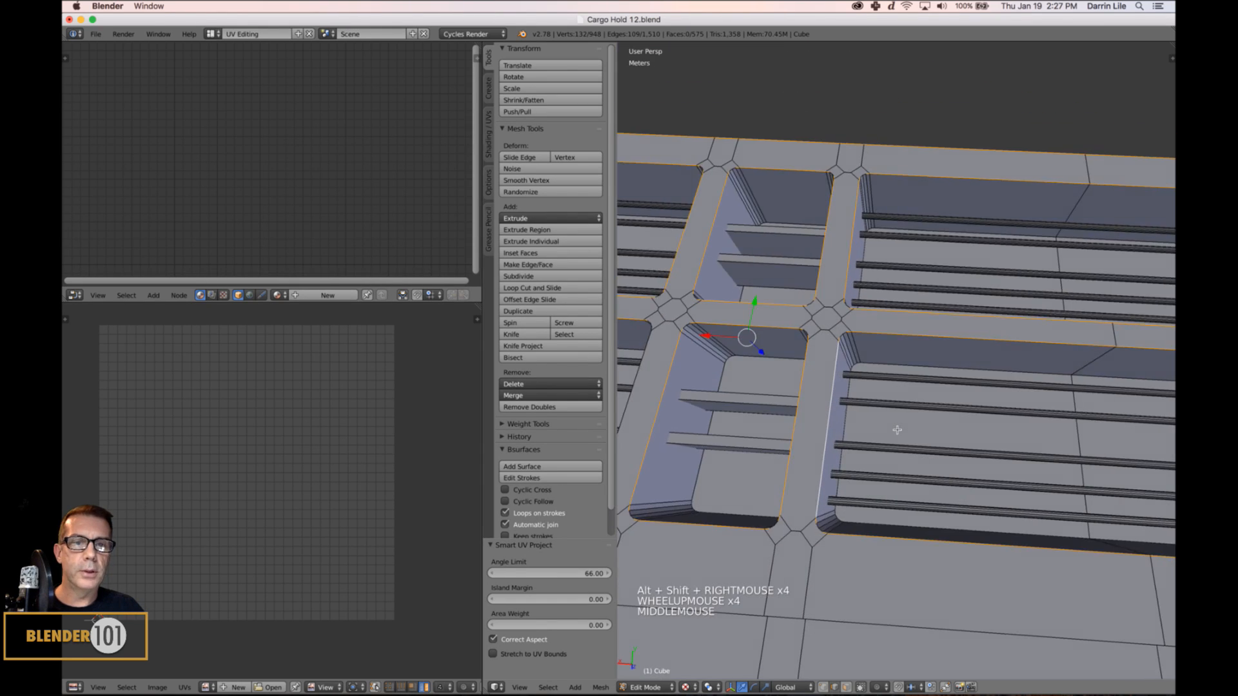
scroll(897, 430, up, 4)
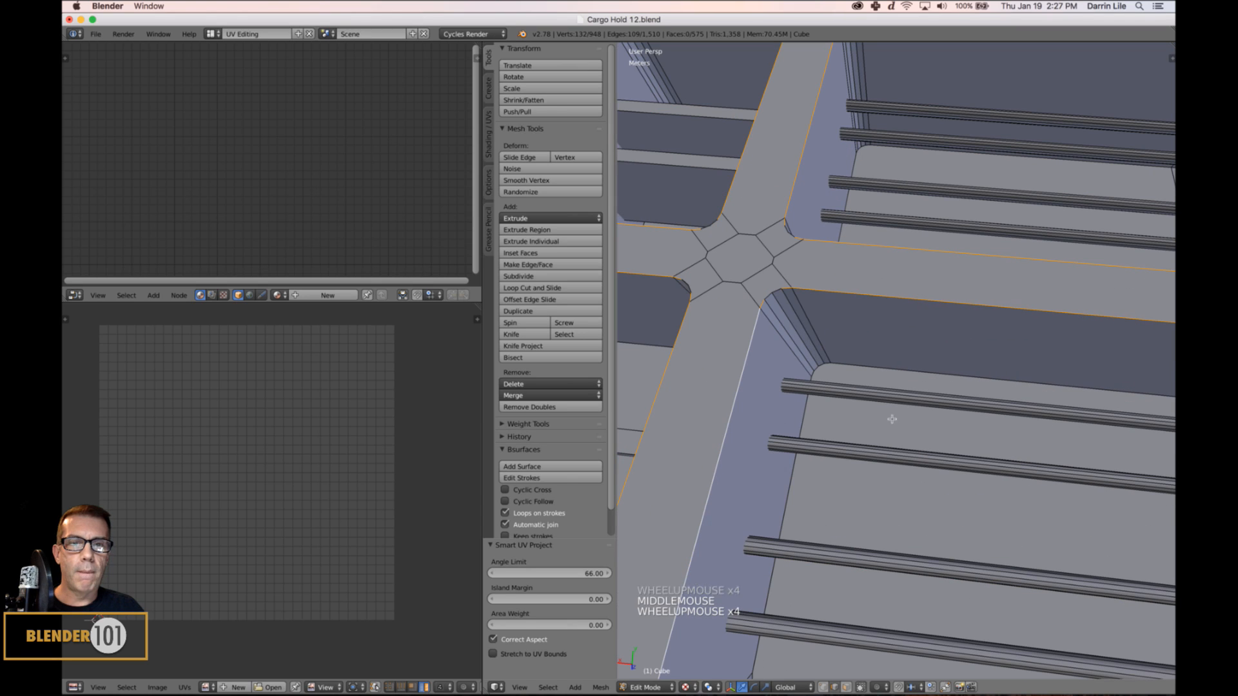
alt+shift+right_click(768, 303)
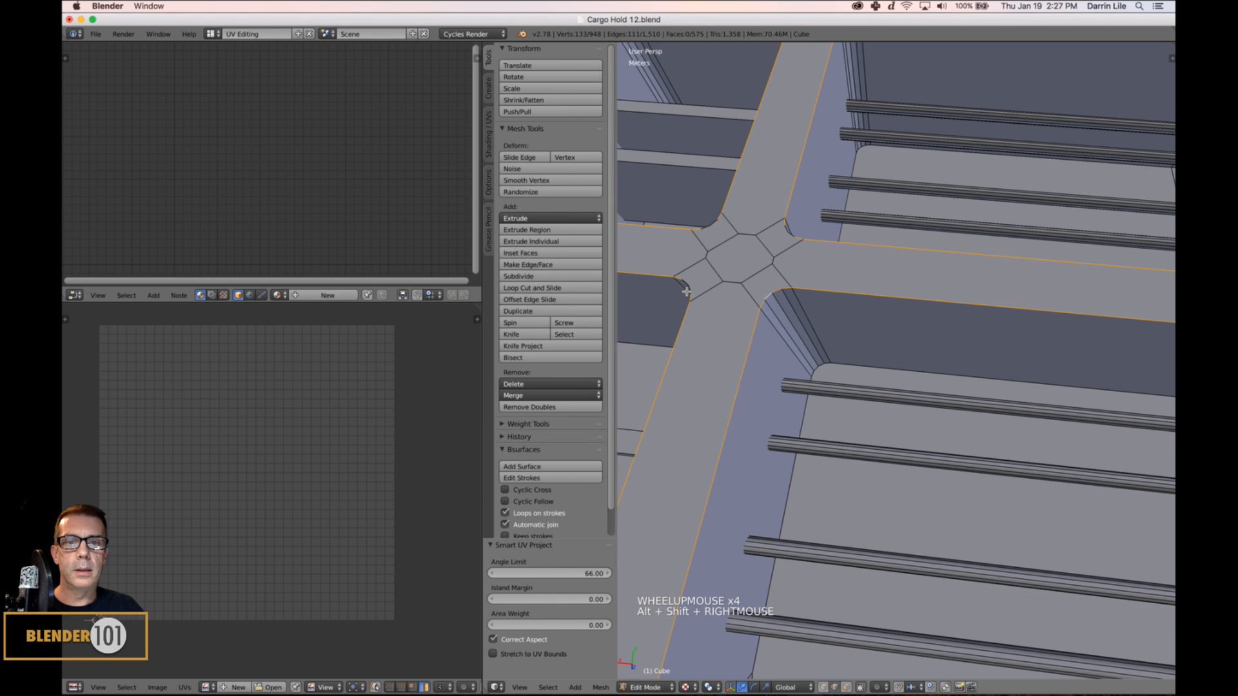
alt+shift+right_click(709, 235)
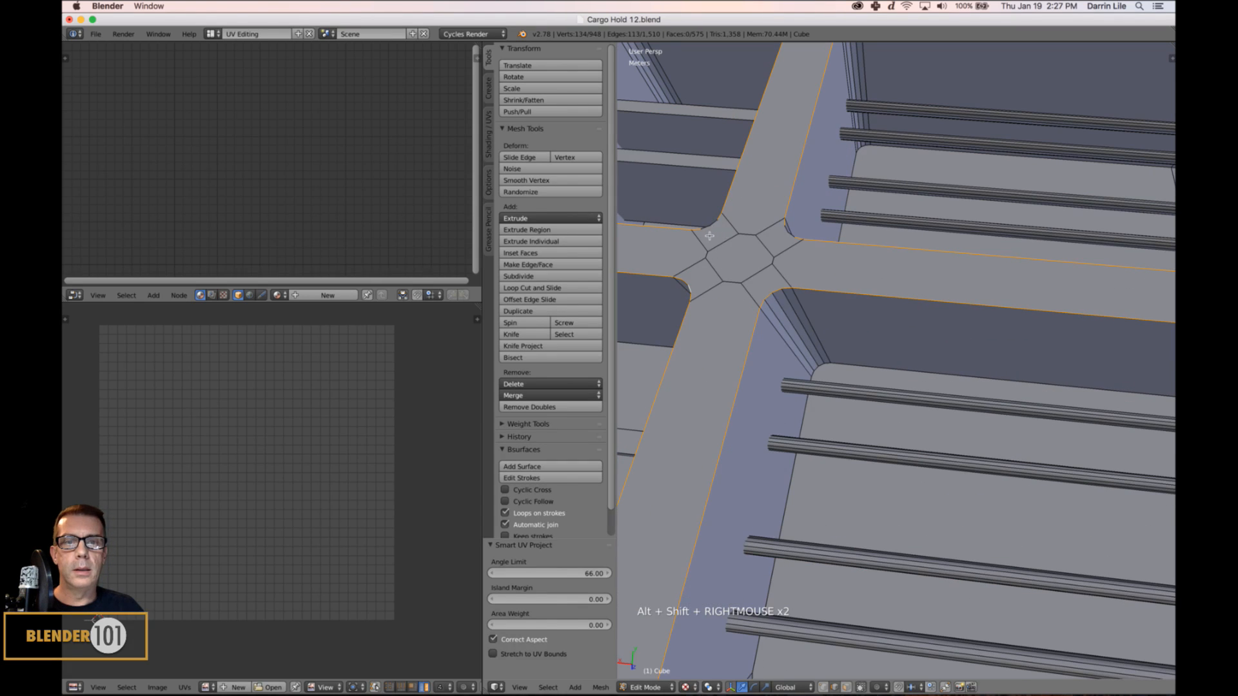
alt+shift+right_click(788, 240)
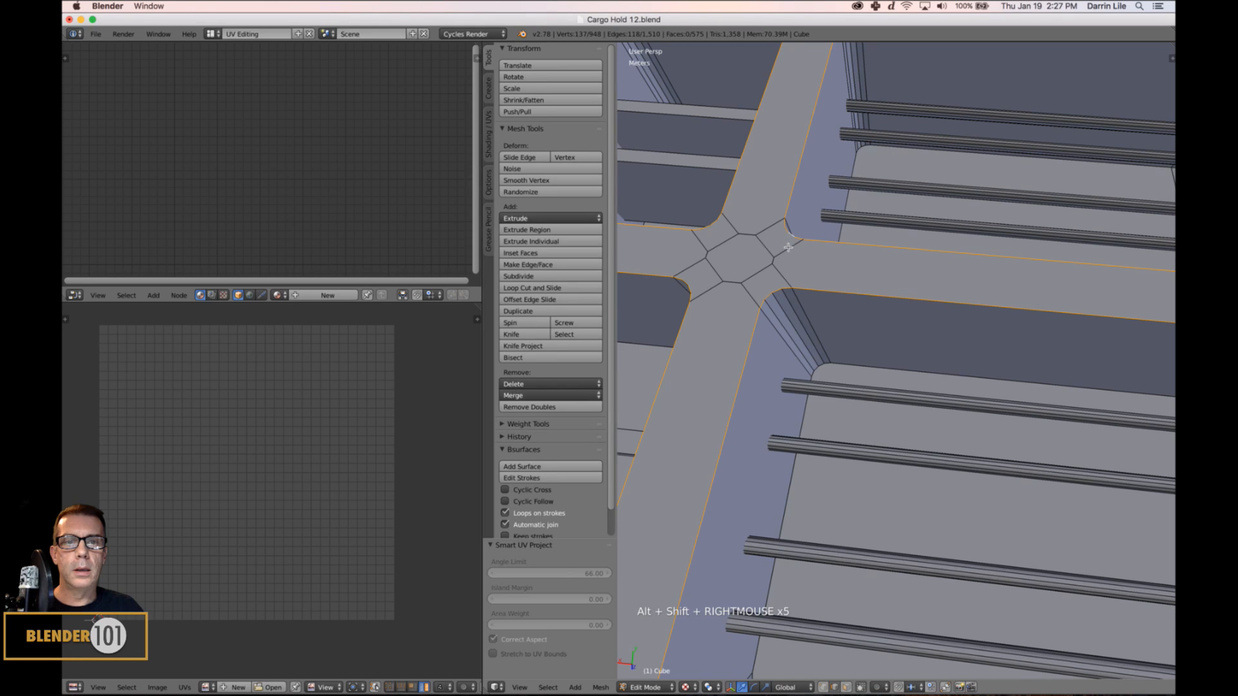
scroll(794, 250, down, 3)
alt+shift+right_click(780, 583)
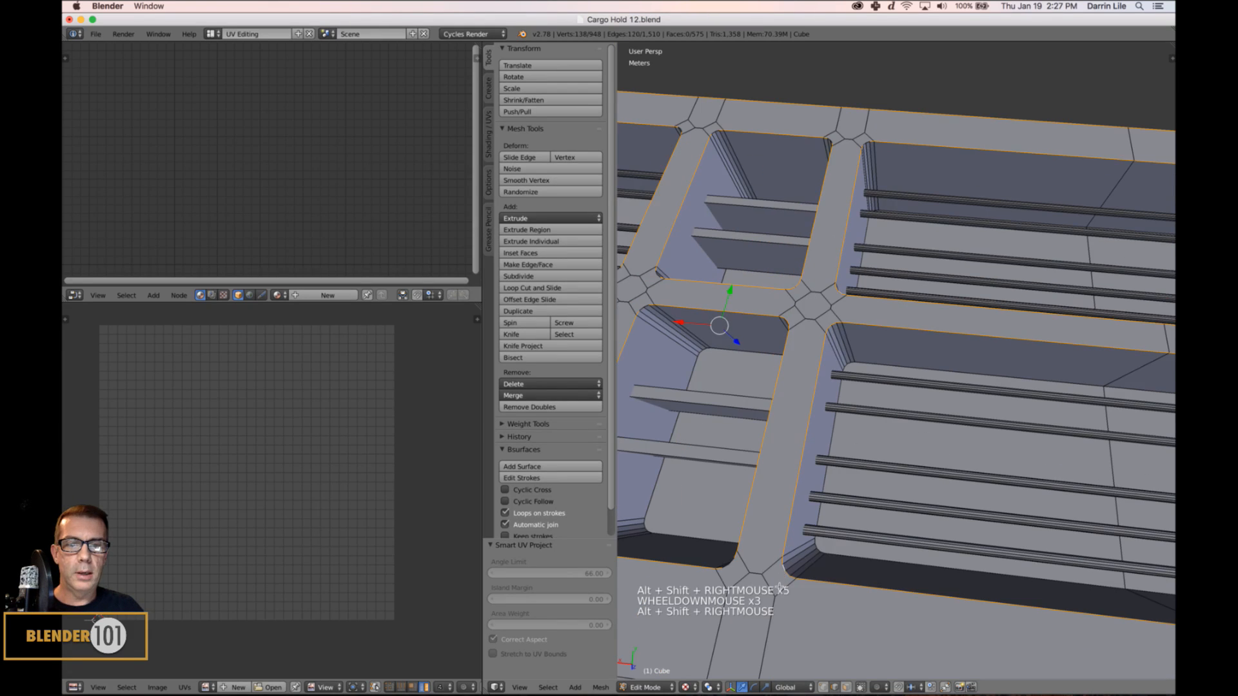
alt+shift+right_click(731, 570)
Add the left crossbar's missing long rim edge and the rounded corner edges at its three junctions to the selection.
scroll(790, 528, down, 2)
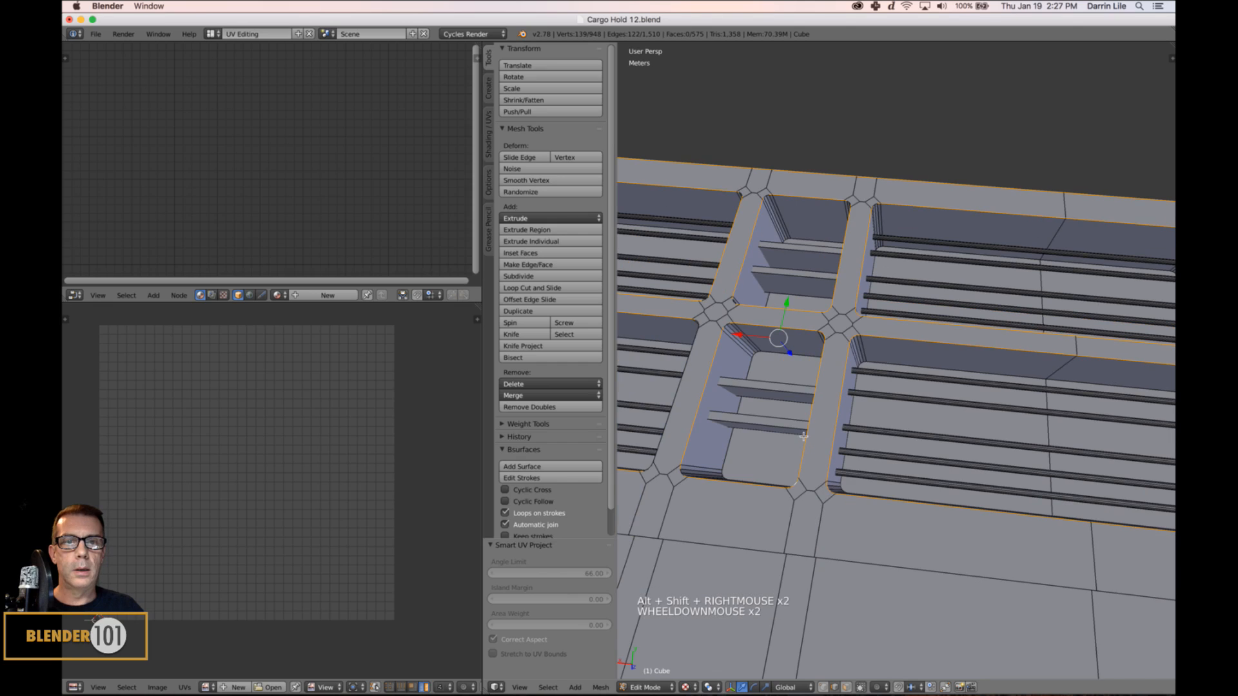
shift+middle_drag(803, 438, 929, 409)
scroll(742, 556, up, 2)
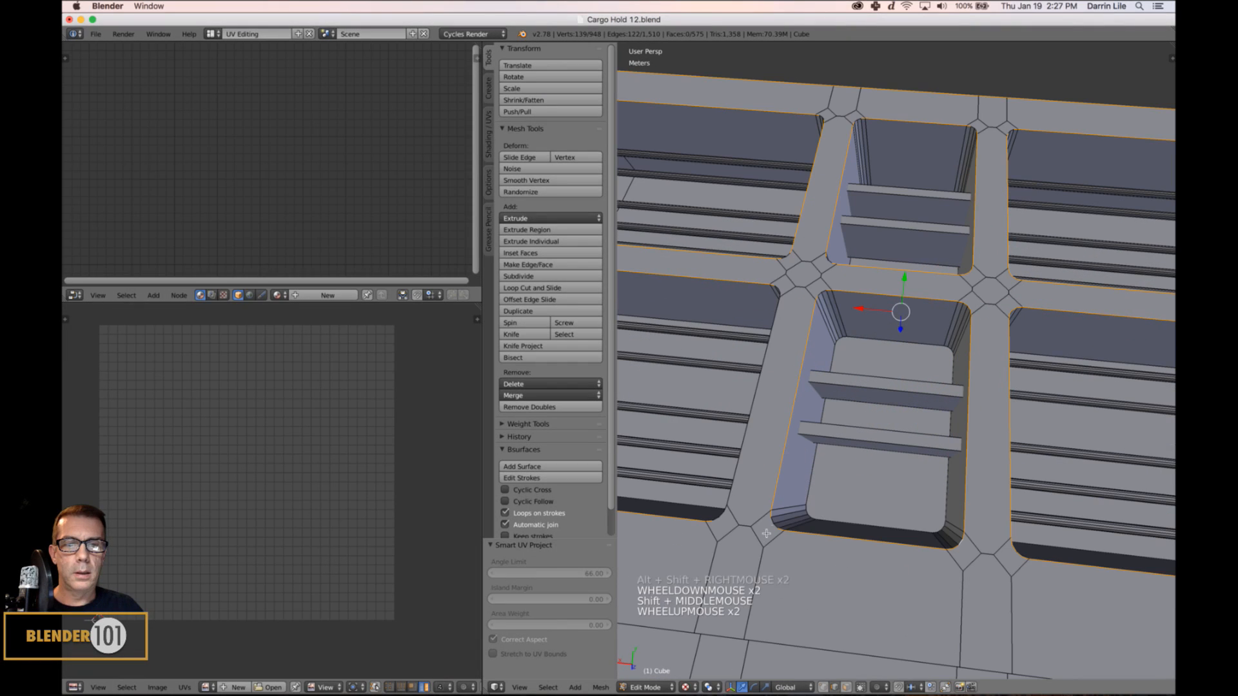
alt+shift+right_click(769, 529)
alt+shift+right_click(718, 528)
alt+shift+right_click(735, 480)
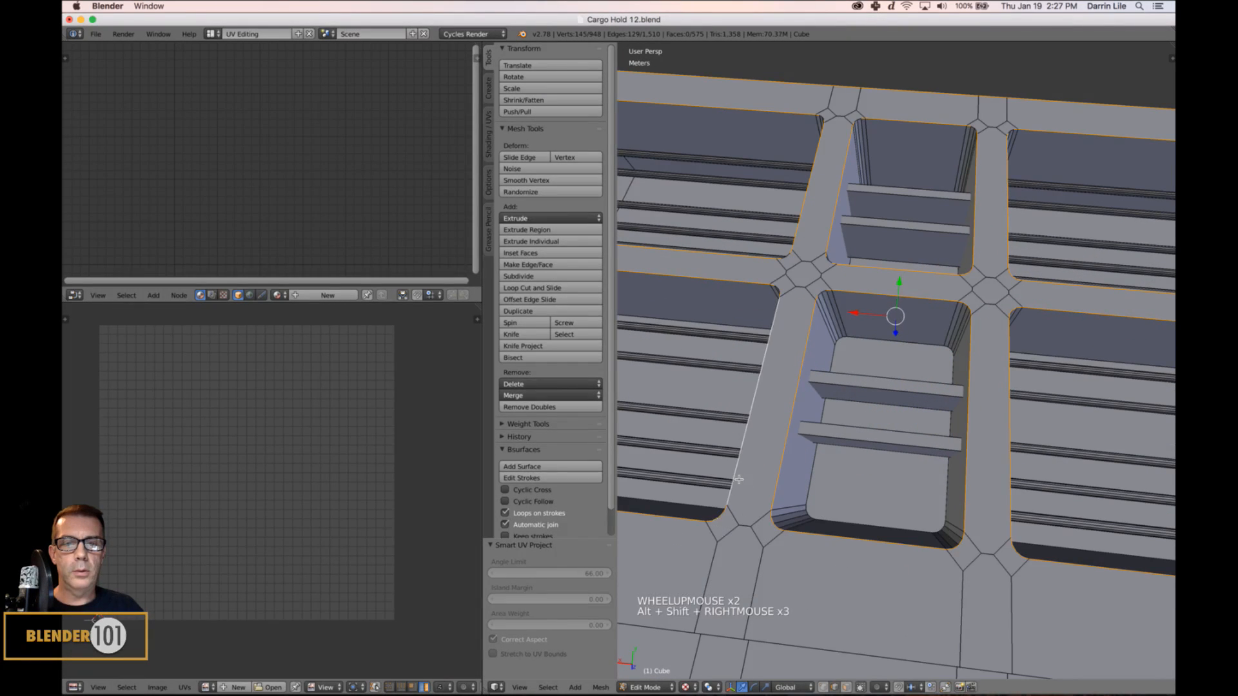
alt+shift+right_click(777, 290)
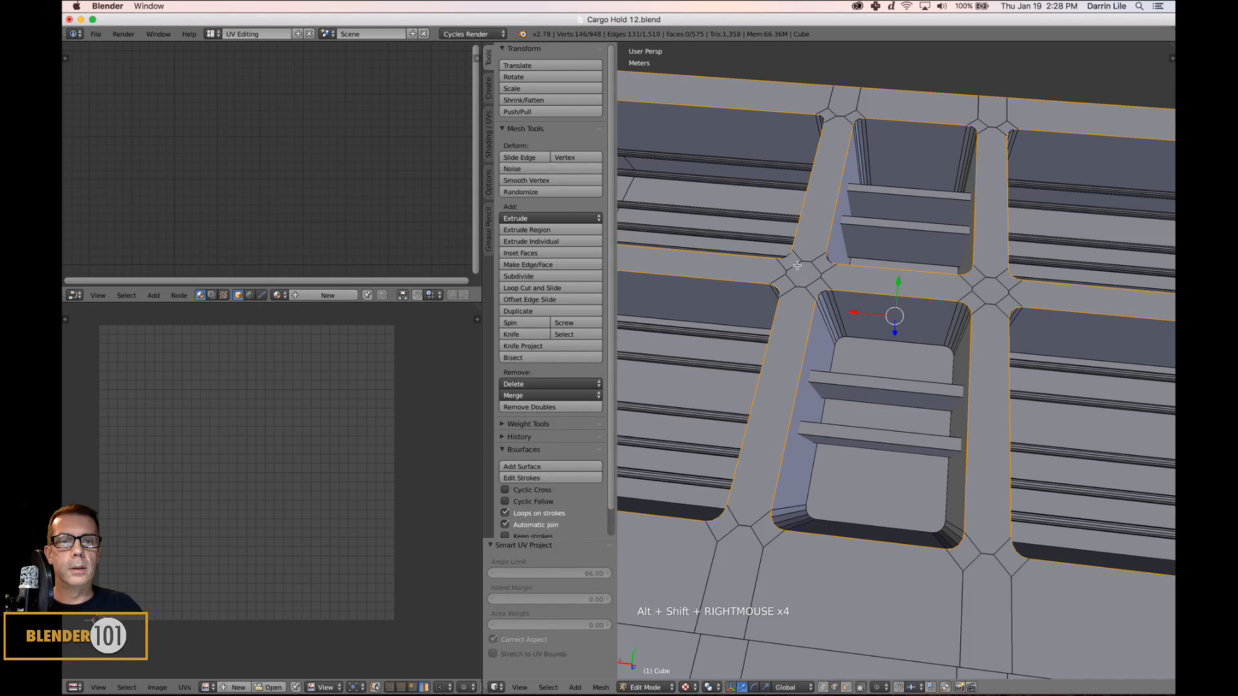
alt+shift+right_click(842, 249)
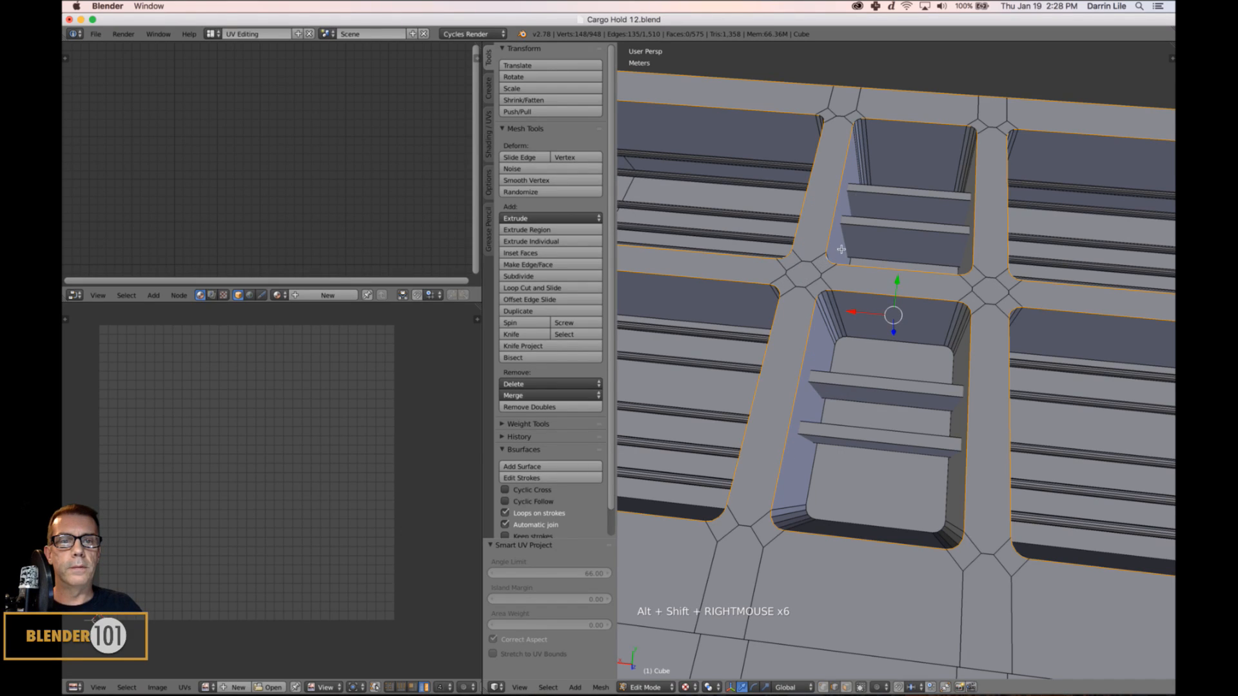
alt+shift+right_click(840, 120)
alt+shift+right_click(824, 121)
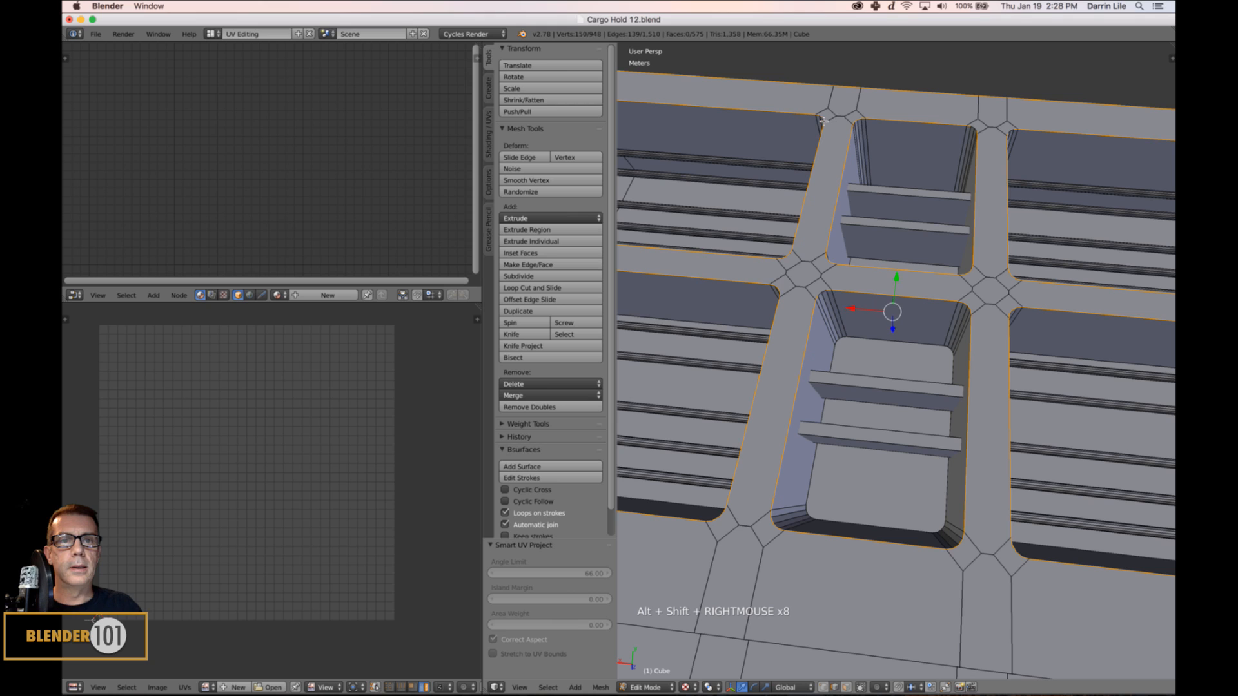
Add the rounded corner edges at the lower and middle junctions of the panel's left end to the selection.
scroll(855, 215, down, 4)
shift+middle_drag(856, 215, 1074, 382)
scroll(1075, 382, up, 4)
alt+shift+right_click(1000, 477)
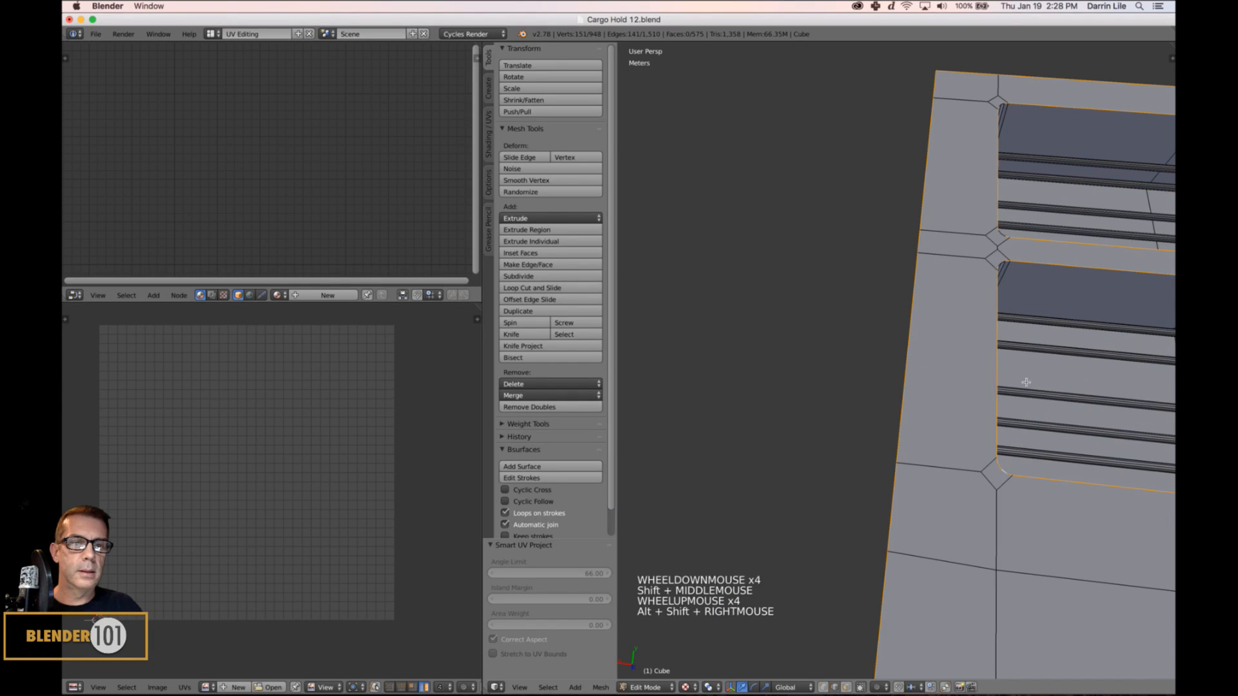
alt+shift+right_click(1001, 265)
alt+shift+right_click(999, 245)
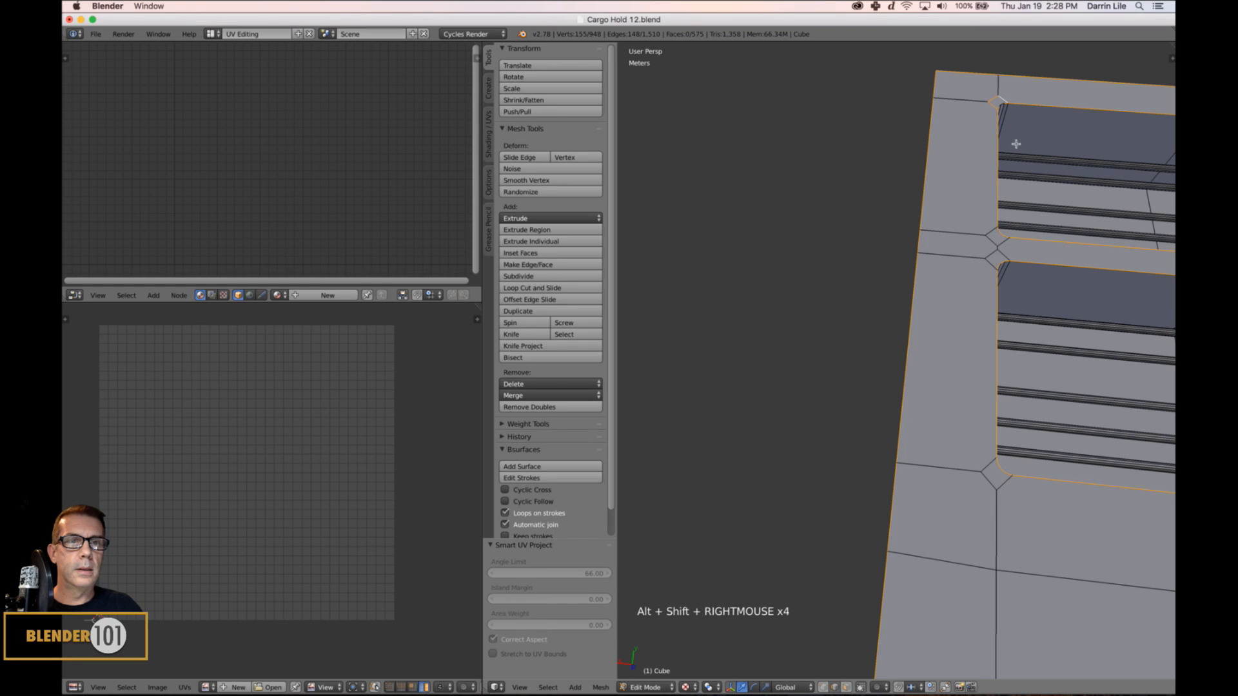
Undo the stray edge picks and add only the rounded outer corner edge of the upper left slatted opening to the selection.
key(super+z)
shift+right_click(1000, 111)
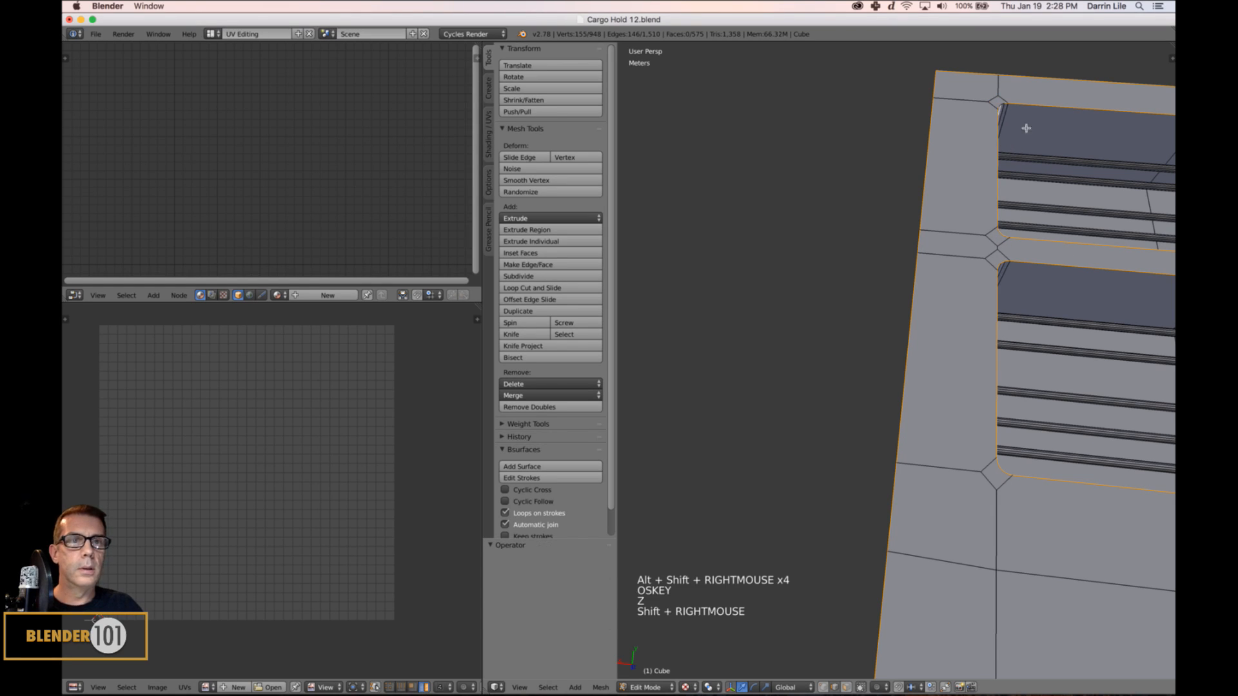
key(super+z)
scroll(1026, 128, up, 4)
shift+middle_drag(1005, 147, 848, 484)
alt+shift+right_click(942, 154)
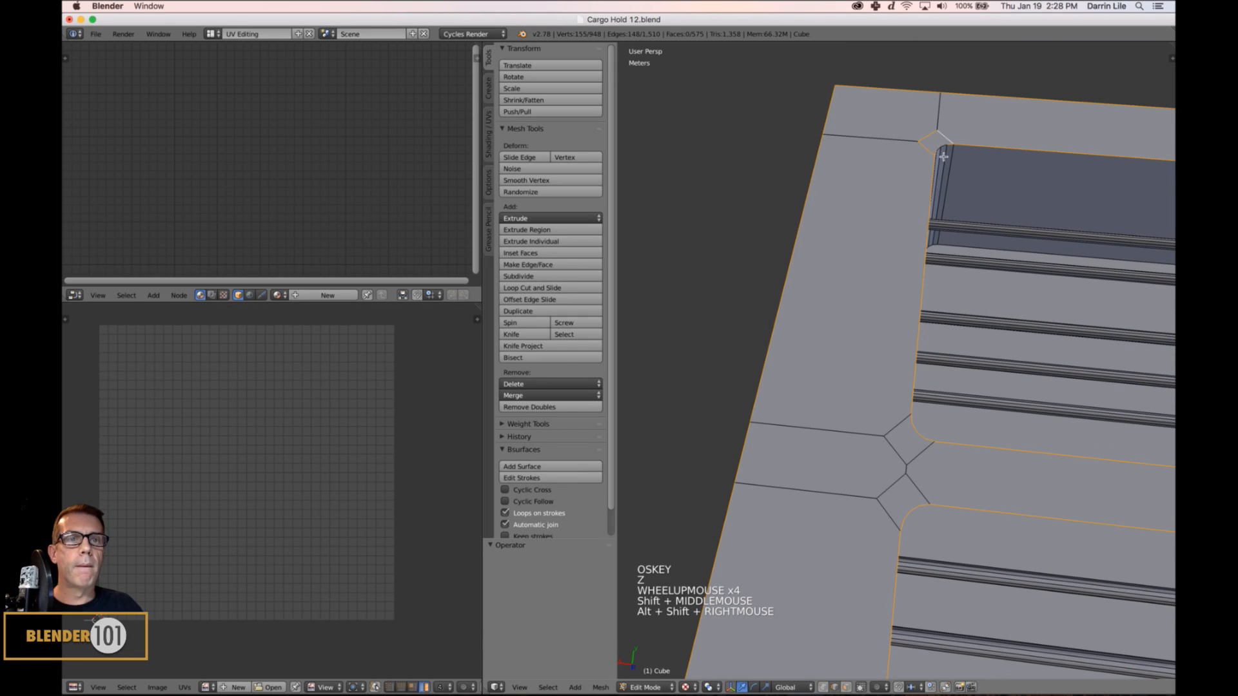
key(super+z)
alt+shift+right_click(941, 151)
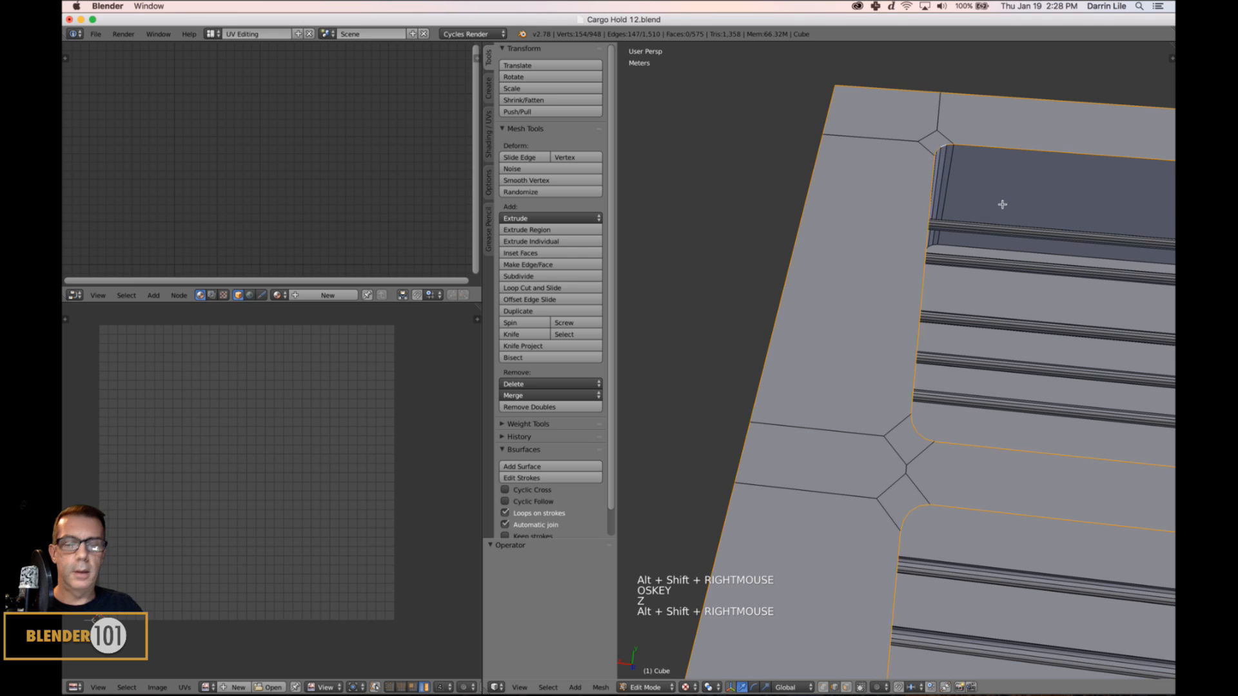
Add both rounded upper corner edges of the upper slatted opening on the panel's right half to the selection.
scroll(1002, 204, down, 2)
key(KP_Decimal)
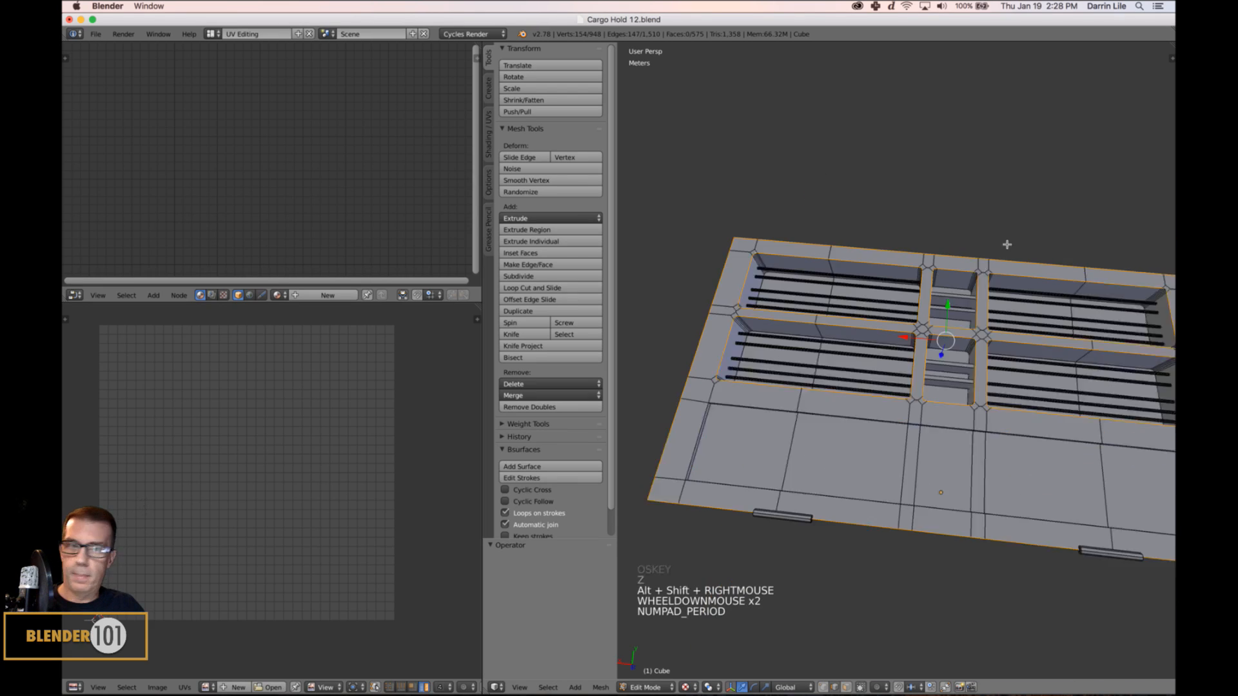
shift+middle_drag(1027, 447, 920, 387)
scroll(865, 351, up, 3)
middle_drag(865, 352, 807, 412)
scroll(829, 389, down, 1)
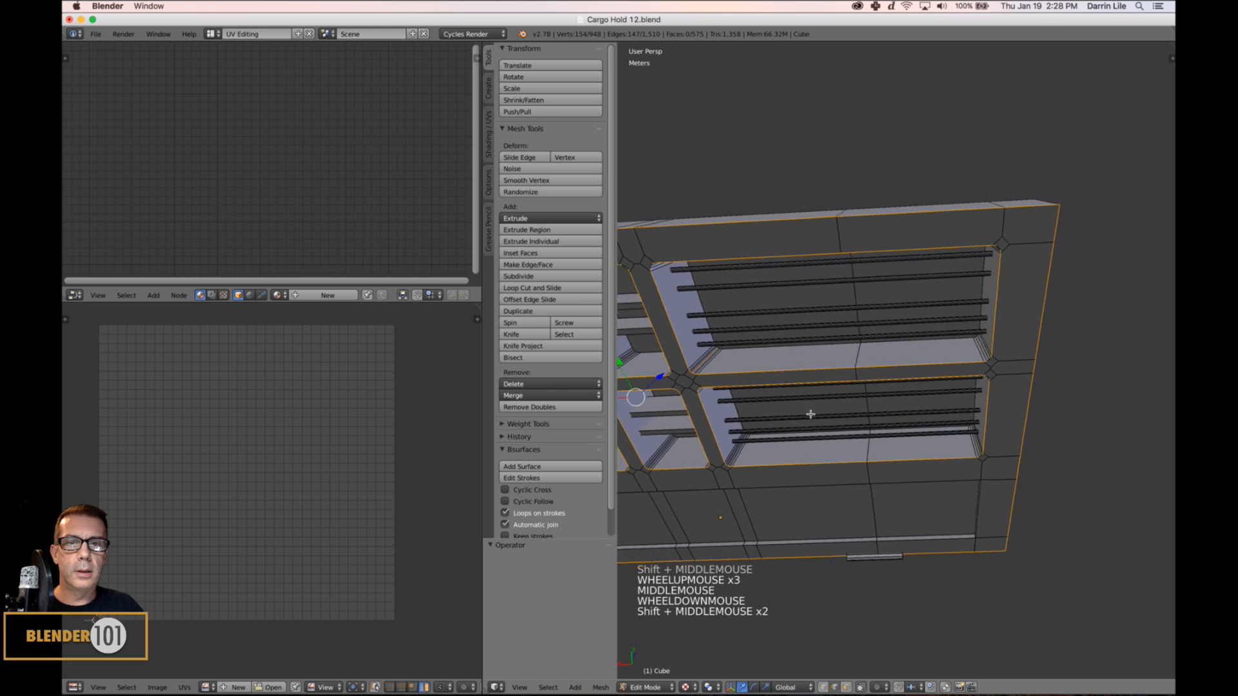
scroll(826, 398, up, 2)
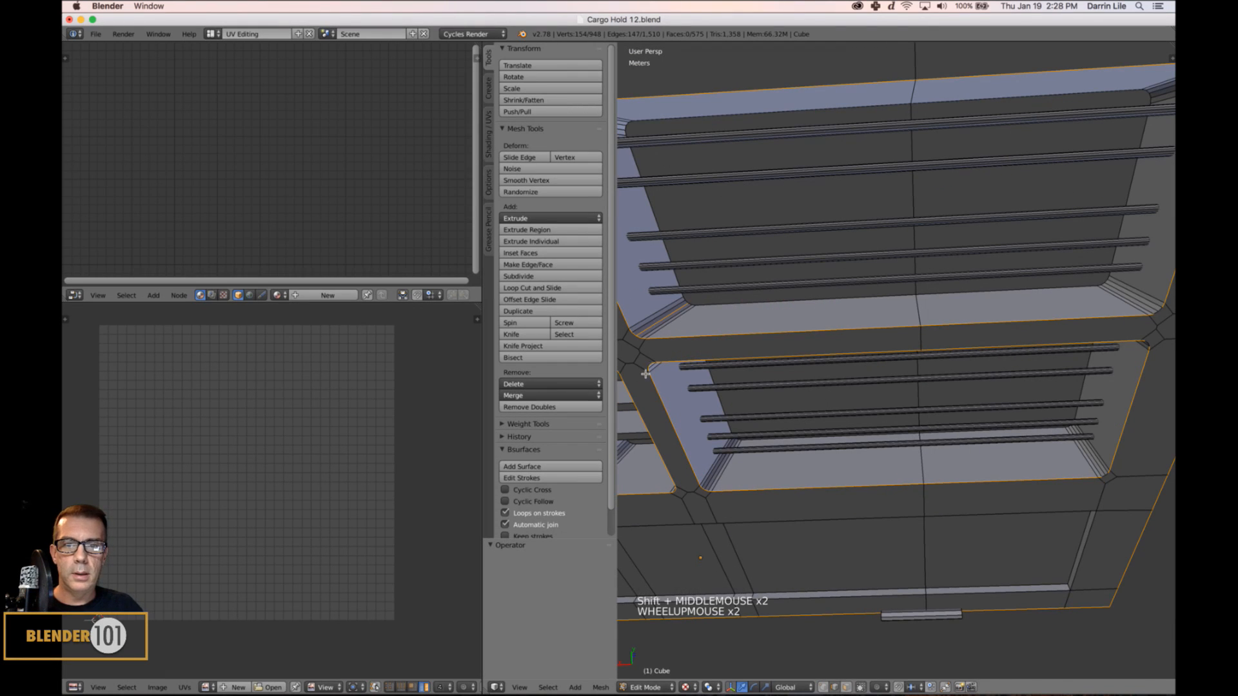
shift+middle_drag(723, 351, 784, 373)
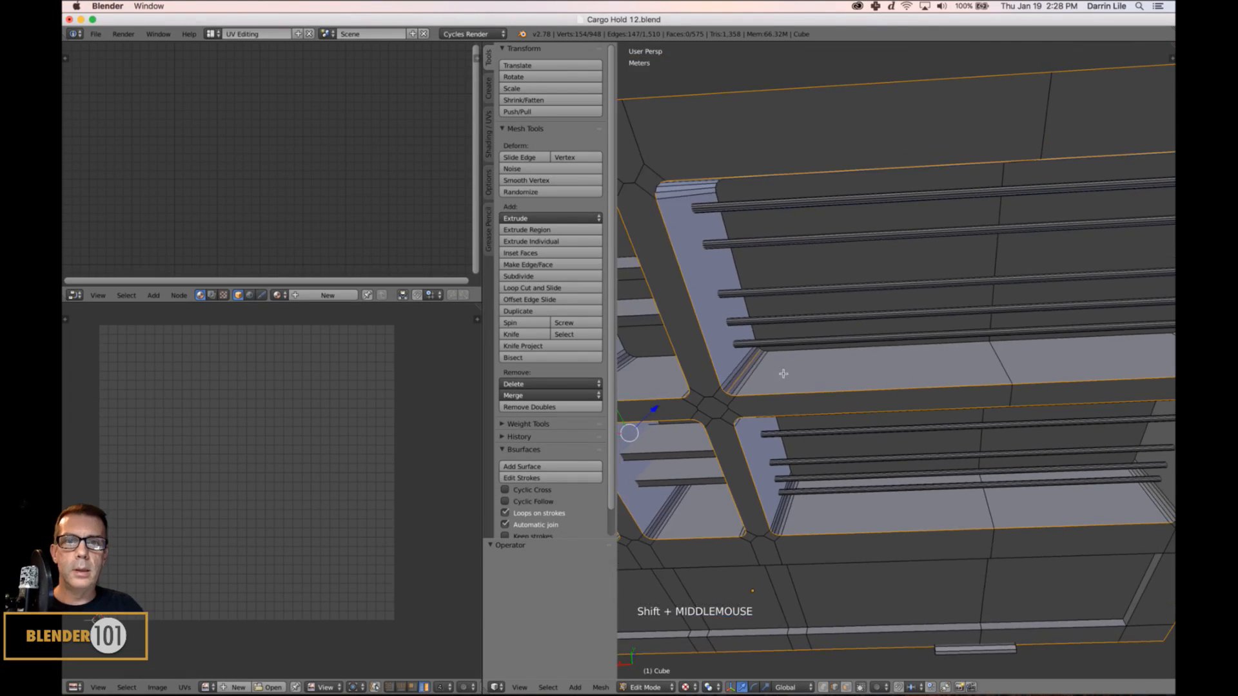
alt+shift+right_click(655, 189)
shift+middle_drag(842, 194, 779, 174)
alt+shift+right_click(844, 186)
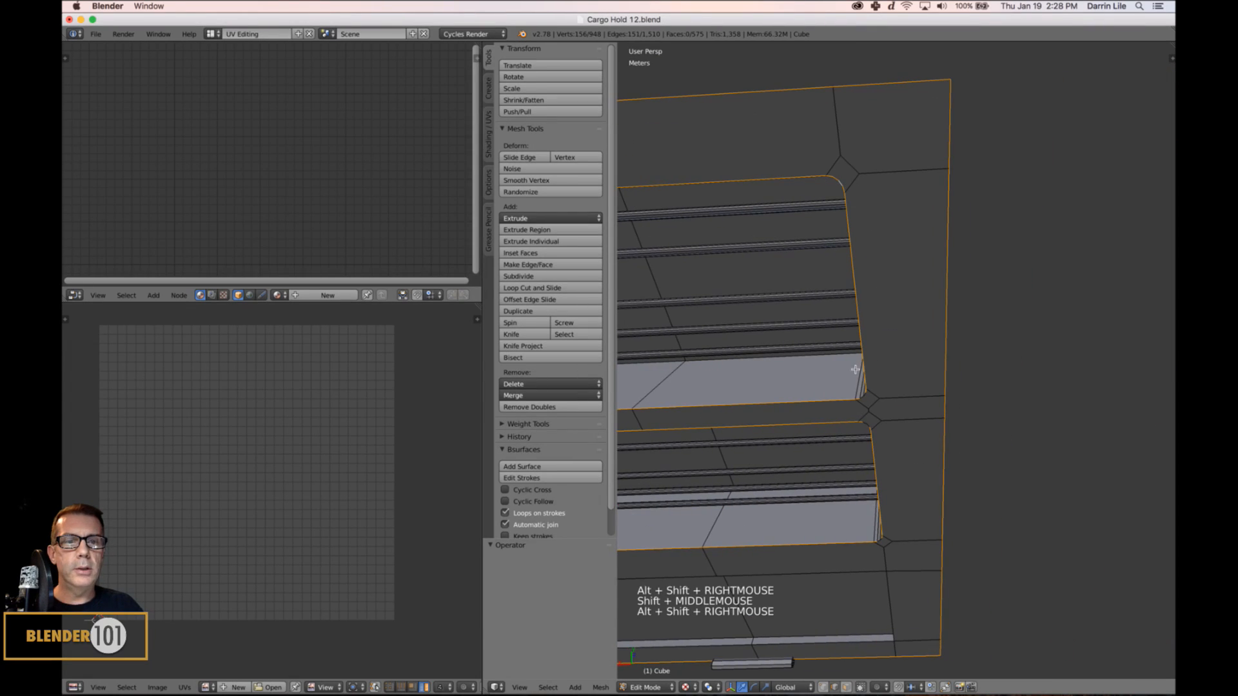
Add the rounded corner edges at the right end's middle junction and the lower opening's bottom outer corner to the selection.
alt+shift+right_click(864, 407)
alt+shift+right_click(888, 431)
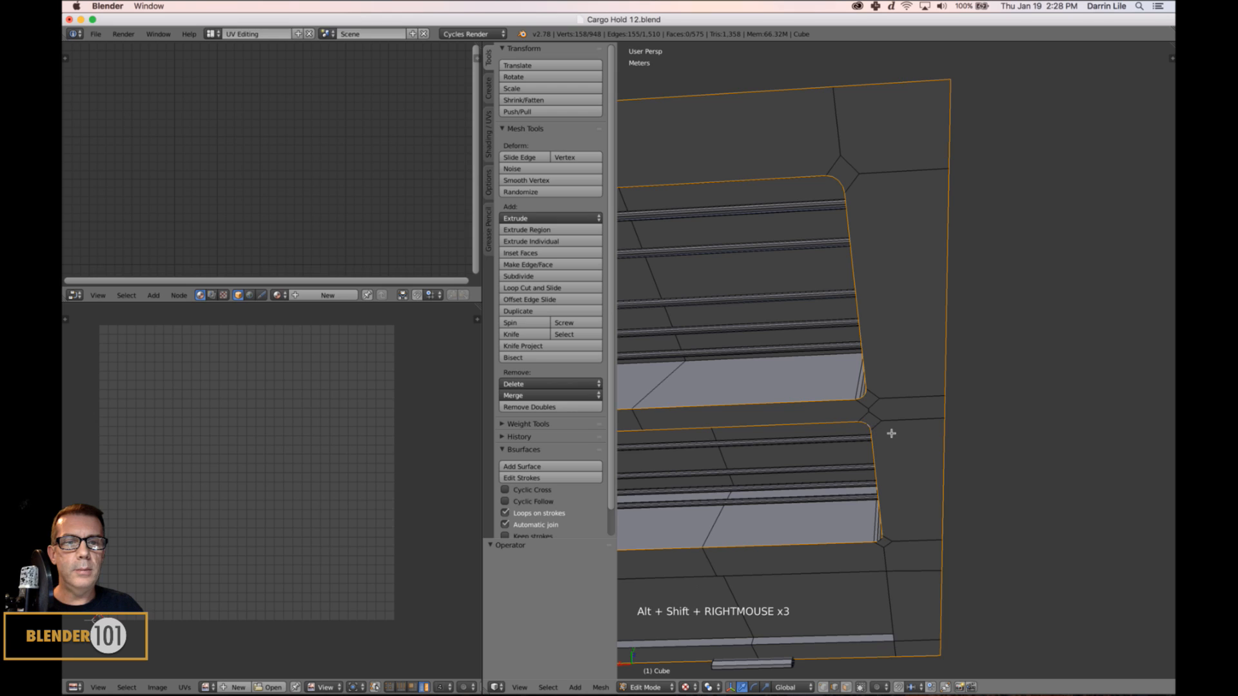
scroll(889, 431, down, 2)
alt+shift+right_click(888, 481)
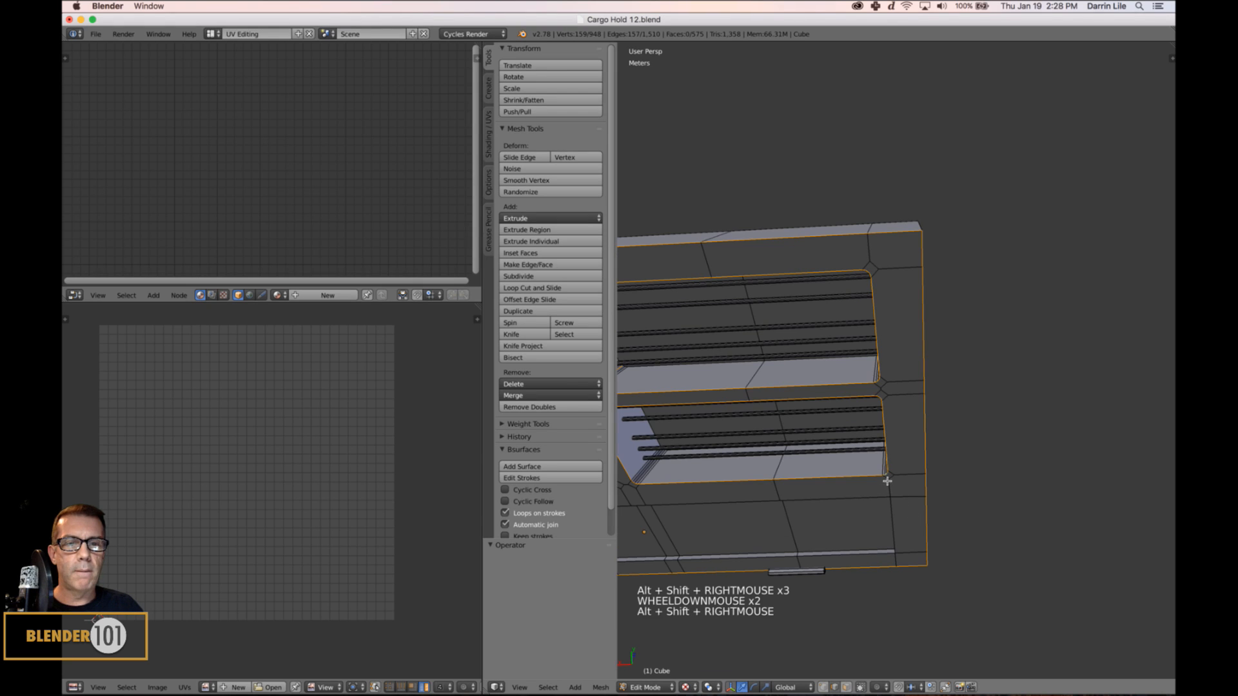
Mark the selected perimeter and opening rim edges as seams.
middle_drag(907, 499, 920, 450)
scroll(816, 455, down, 4)
key(ctrl+e)
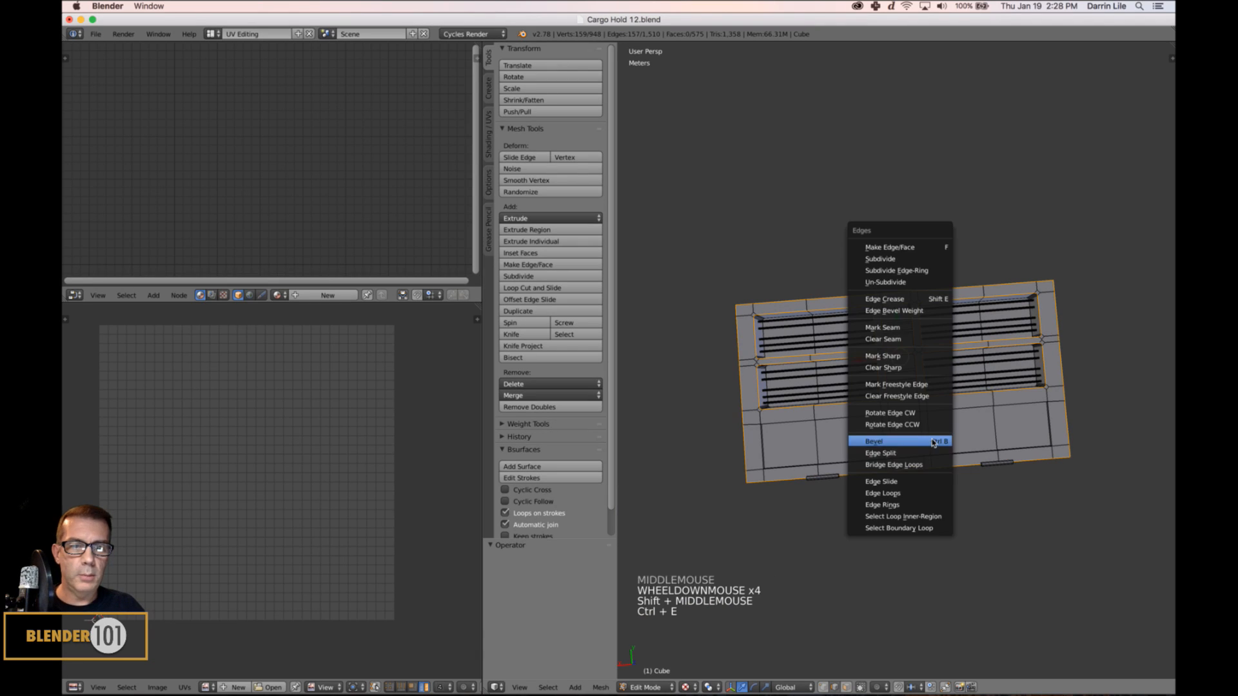
click(880, 329)
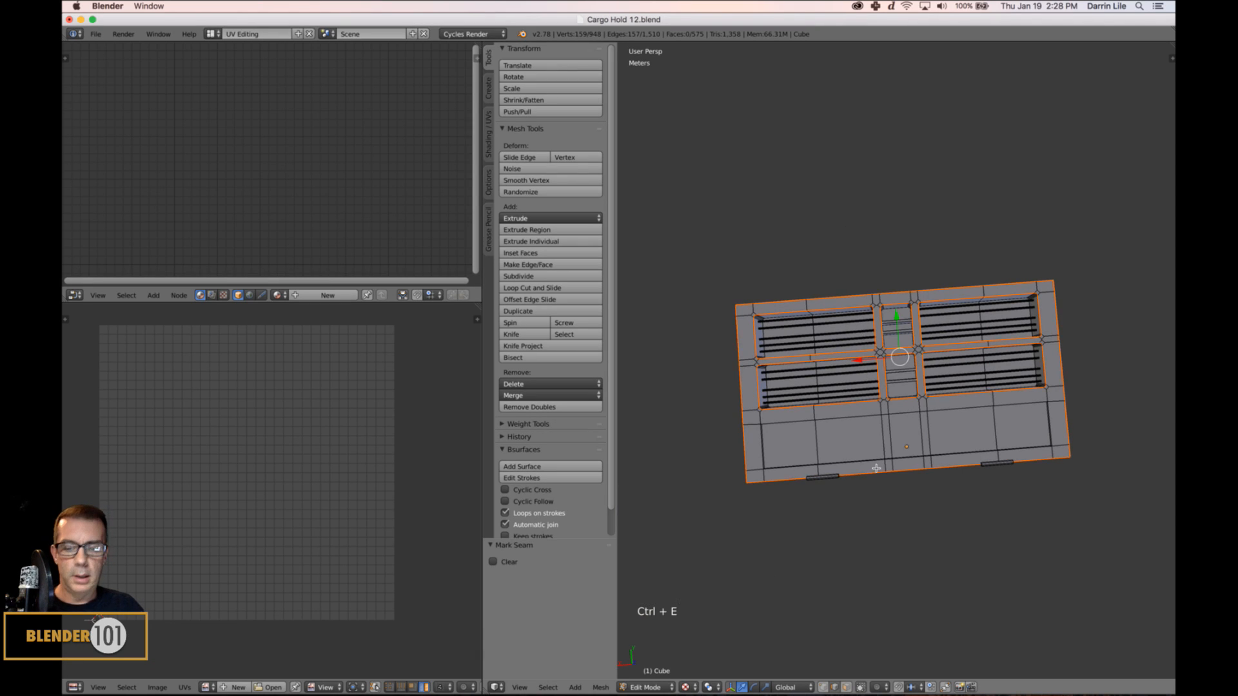
scroll(915, 436, up, 3)
shift+middle_drag(983, 433, 939, 462)
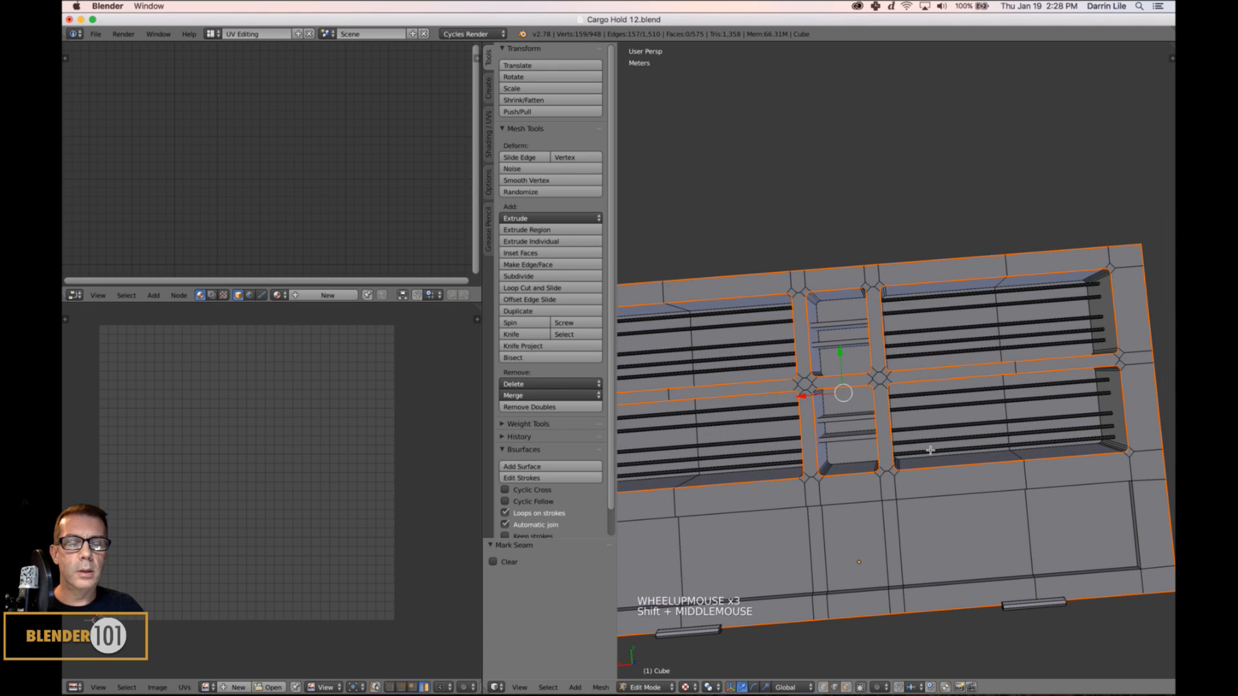
scroll(869, 459, down, 2)
middle_drag(865, 457, 850, 474)
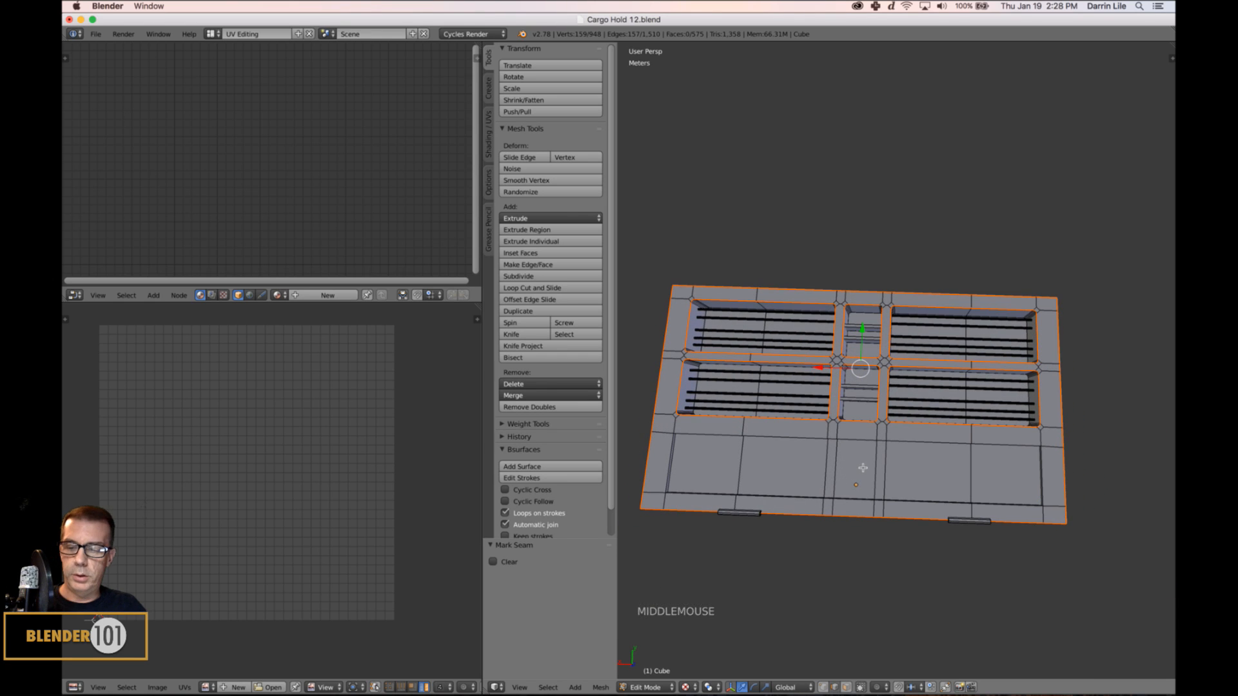
Select only the linked main body of the panel and unwrap it with the Angle Based method.
key(a)
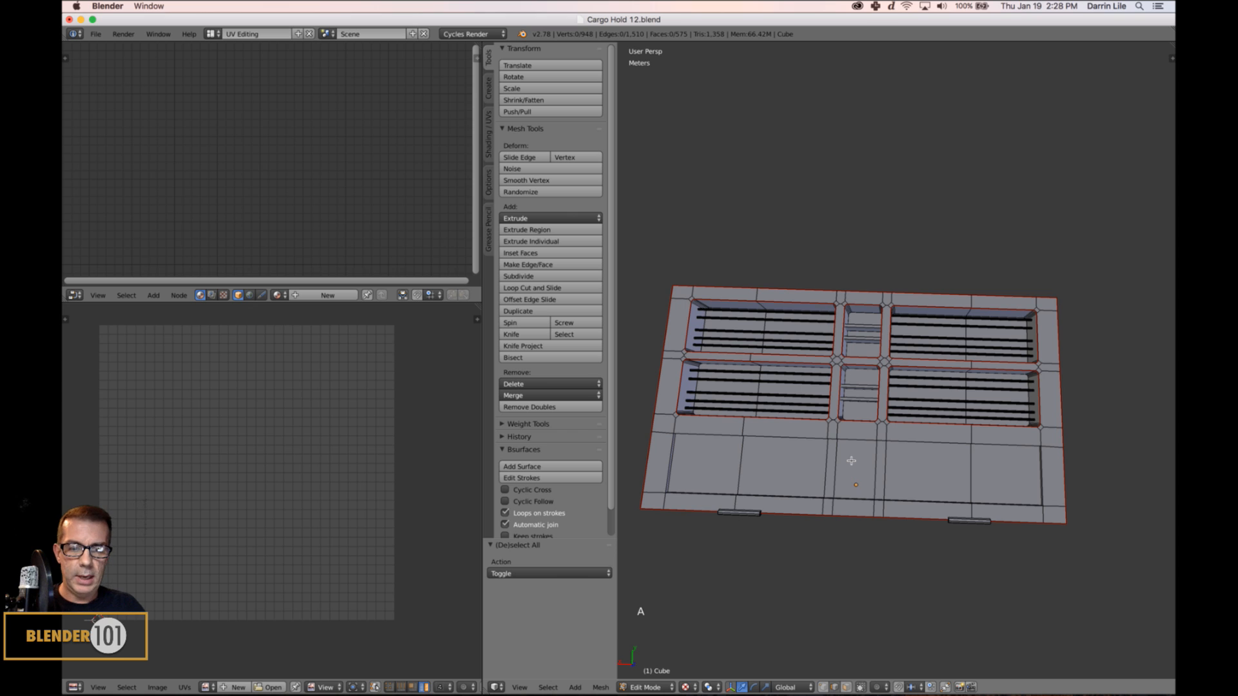
key(l)
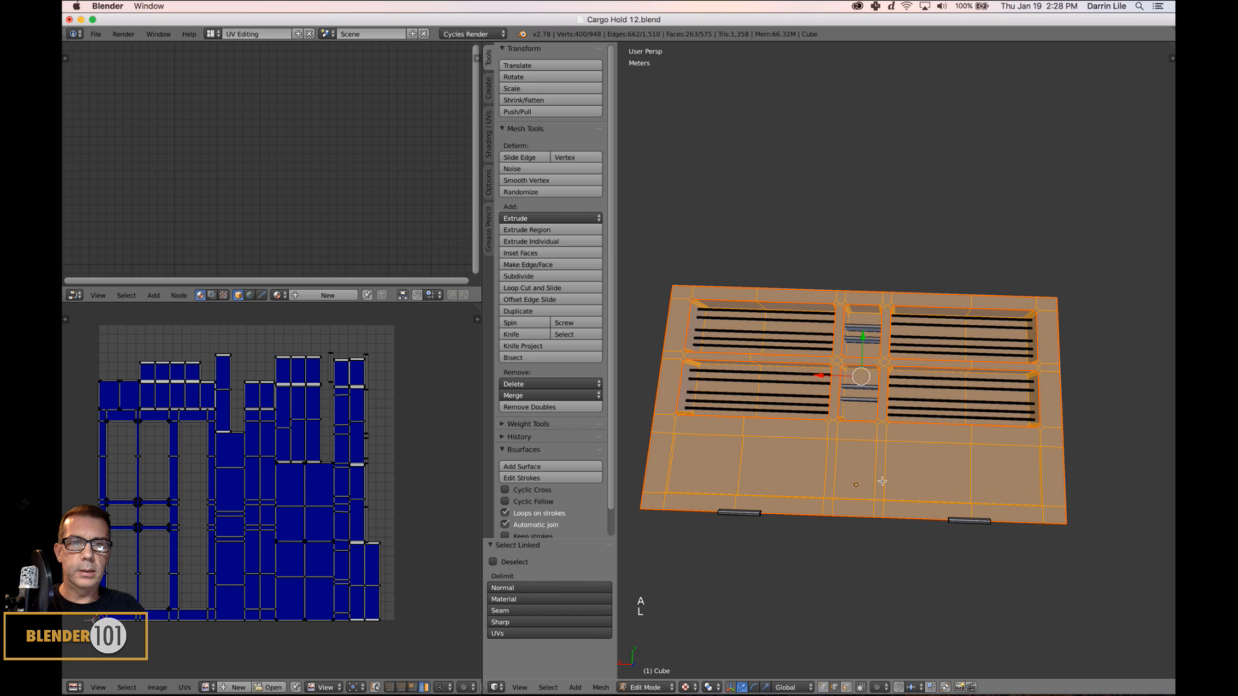
middle_drag(882, 481, 899, 466)
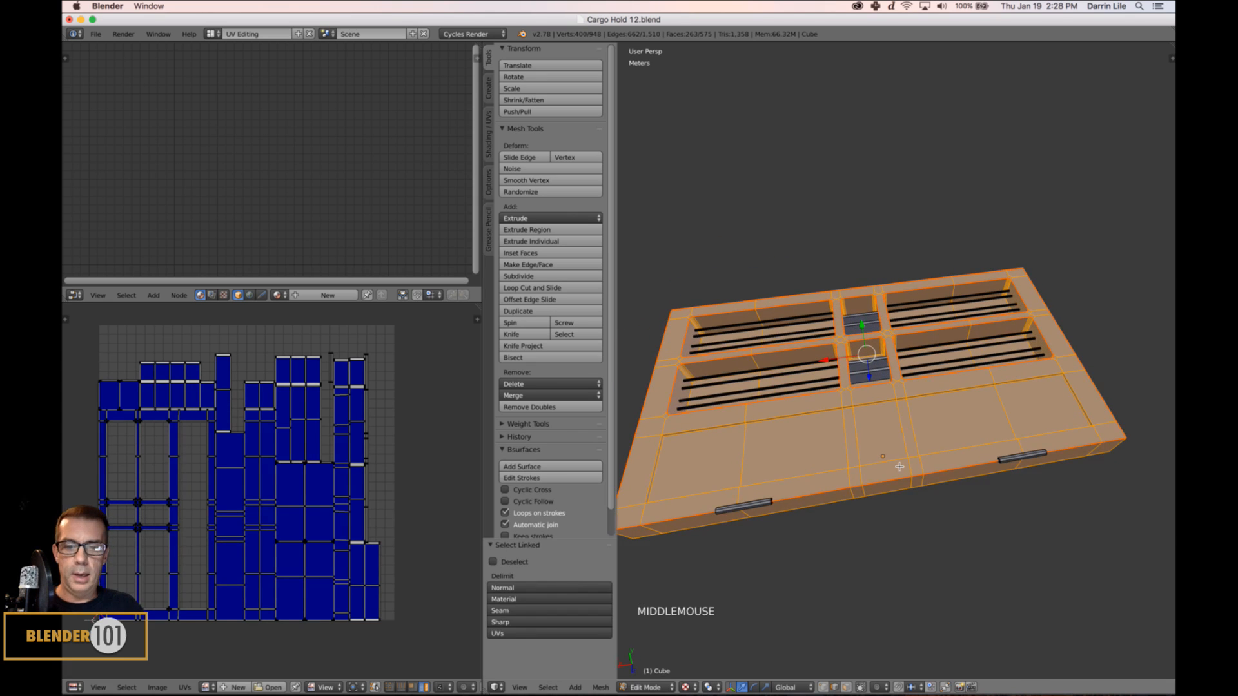
key(u)
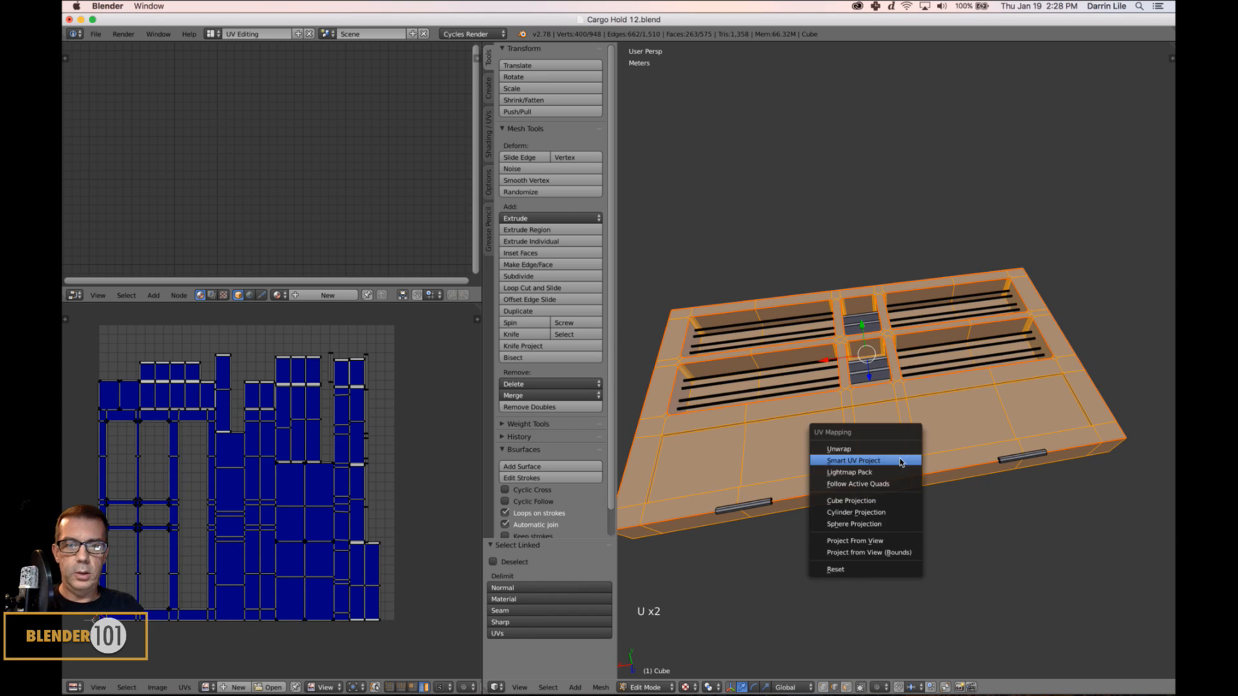
click(852, 449)
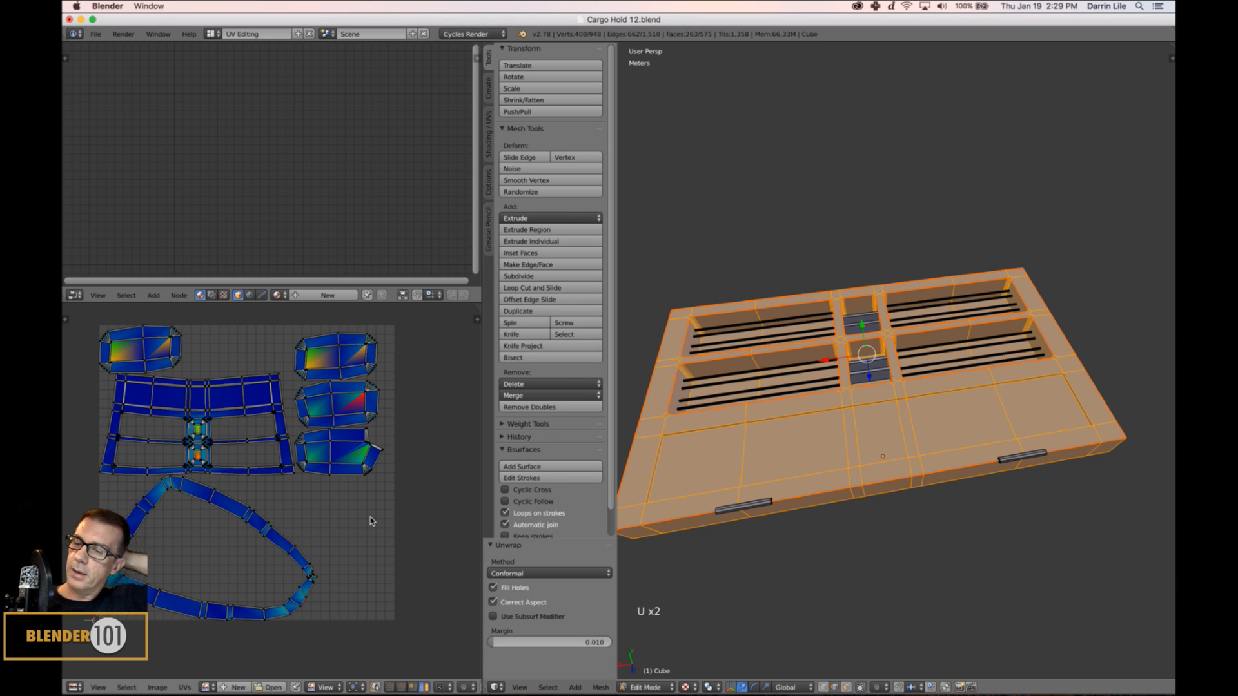
click(525, 573)
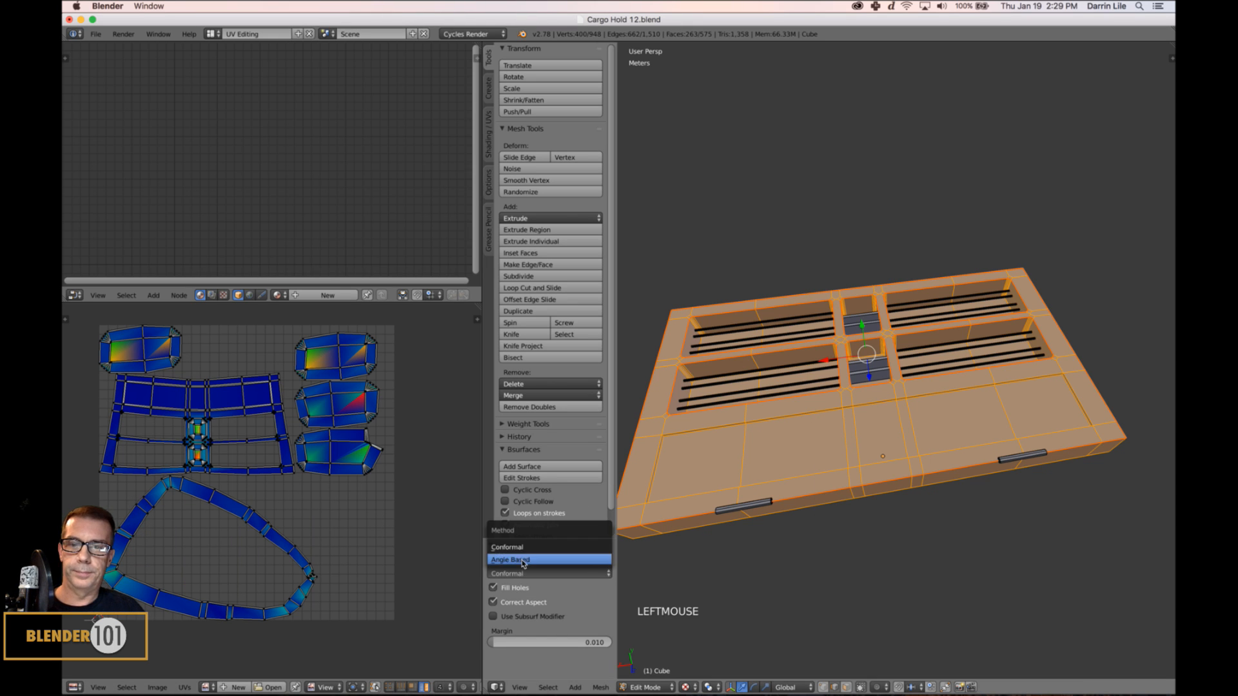
click(523, 560)
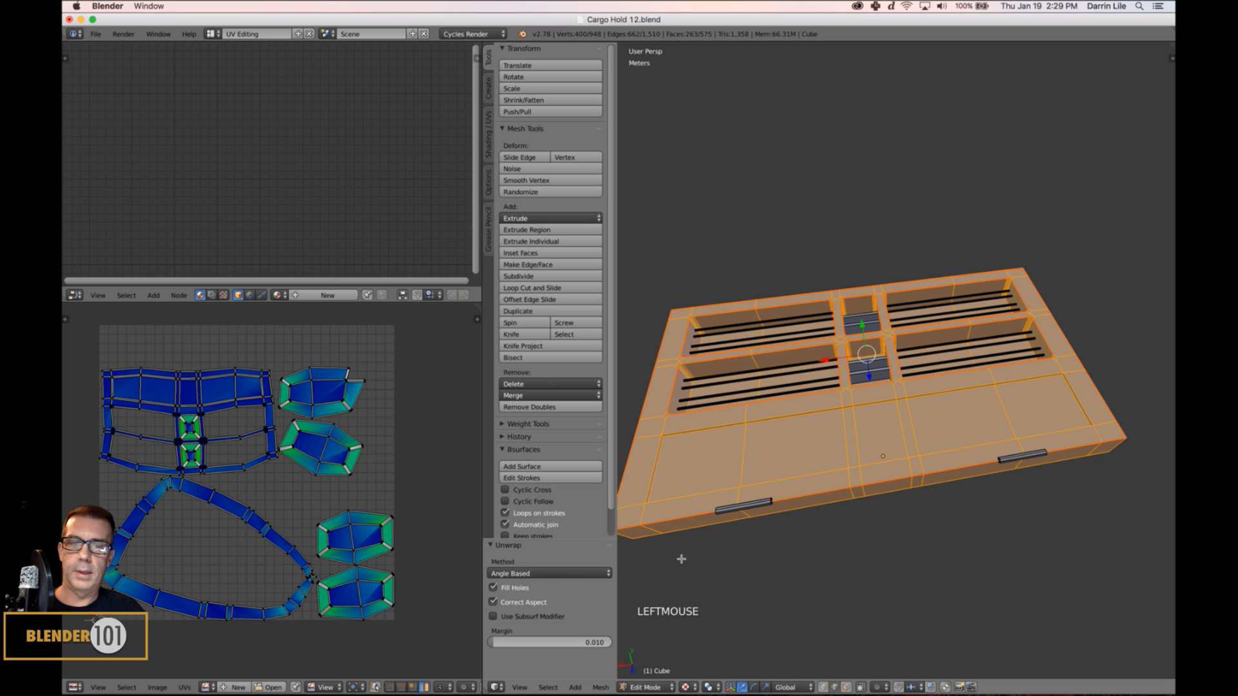
Apply the panel's rotation and scale in Object Mode.
mouse_move(887, 542)
middle_down()
mouse_move(884, 553)
mouse_move(879, 543)
middle_up()
key(Tab)
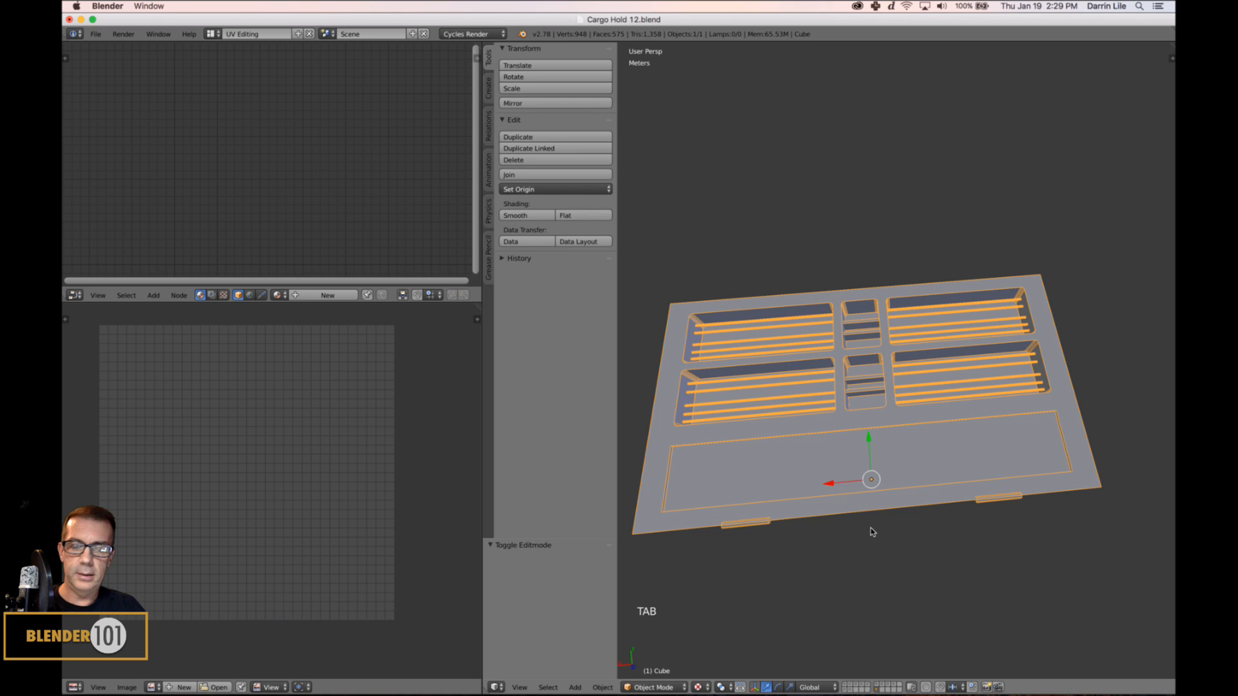
key(ctrl+a)
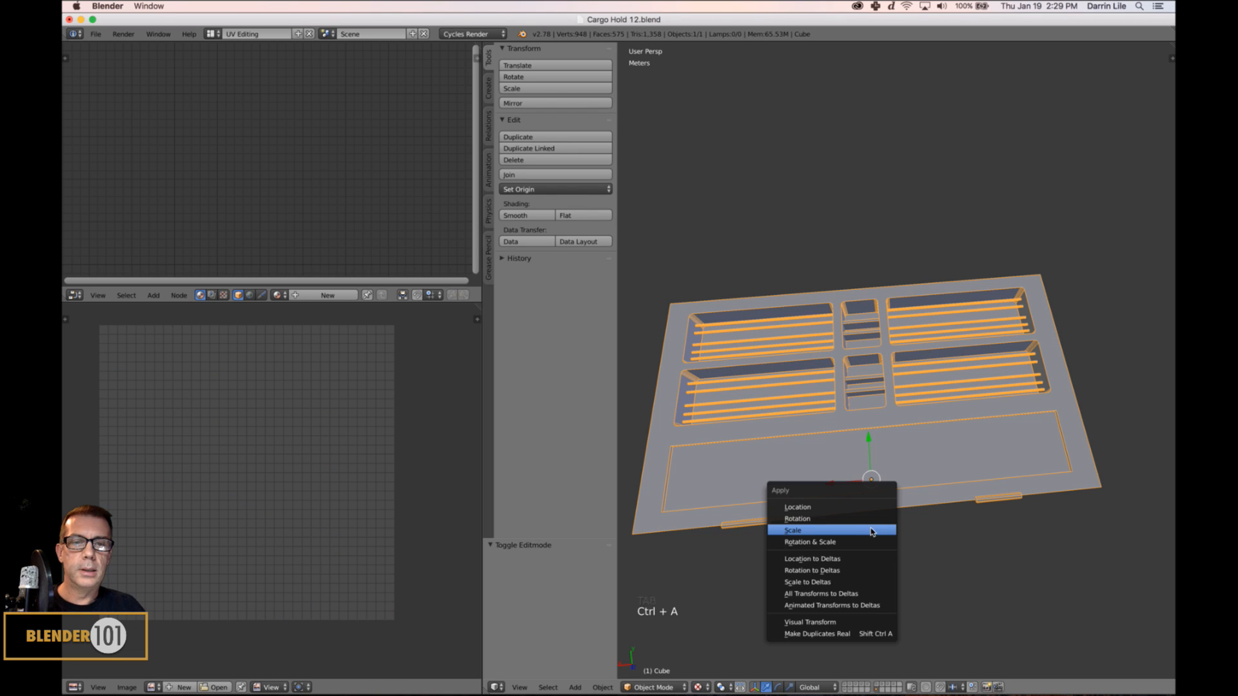
click(803, 543)
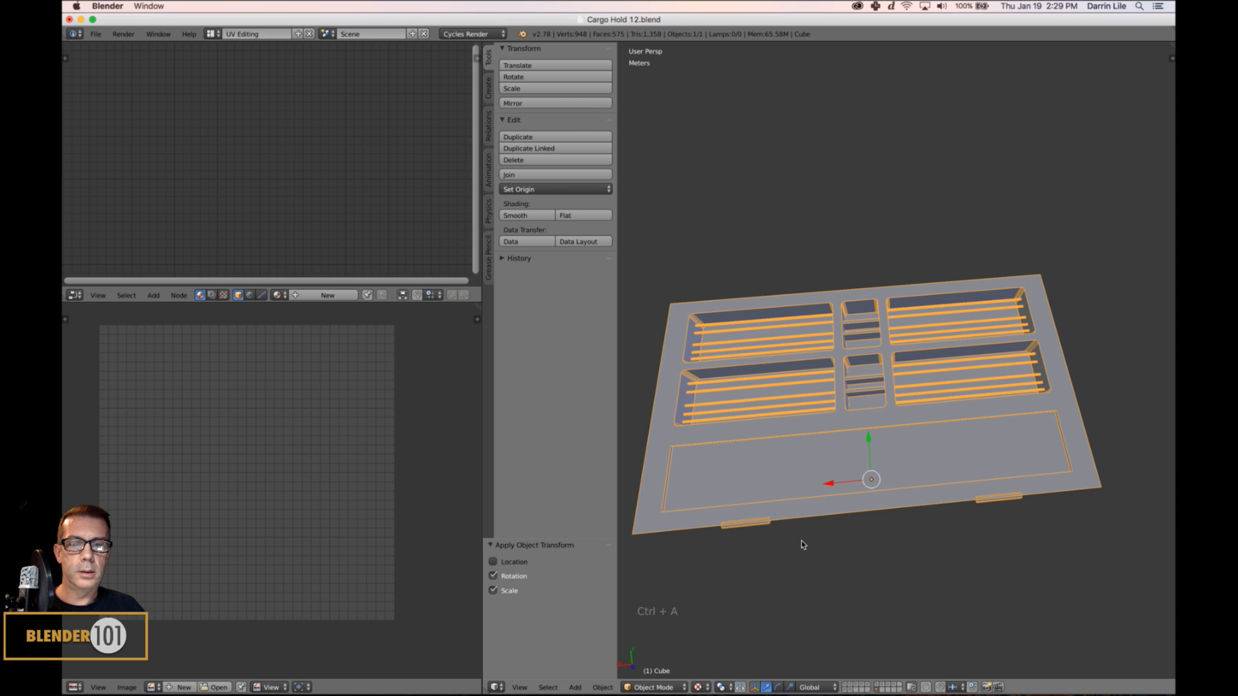
Unwrap the main panel body again in Edit Mode, using the Conformal method.
key(Tab)
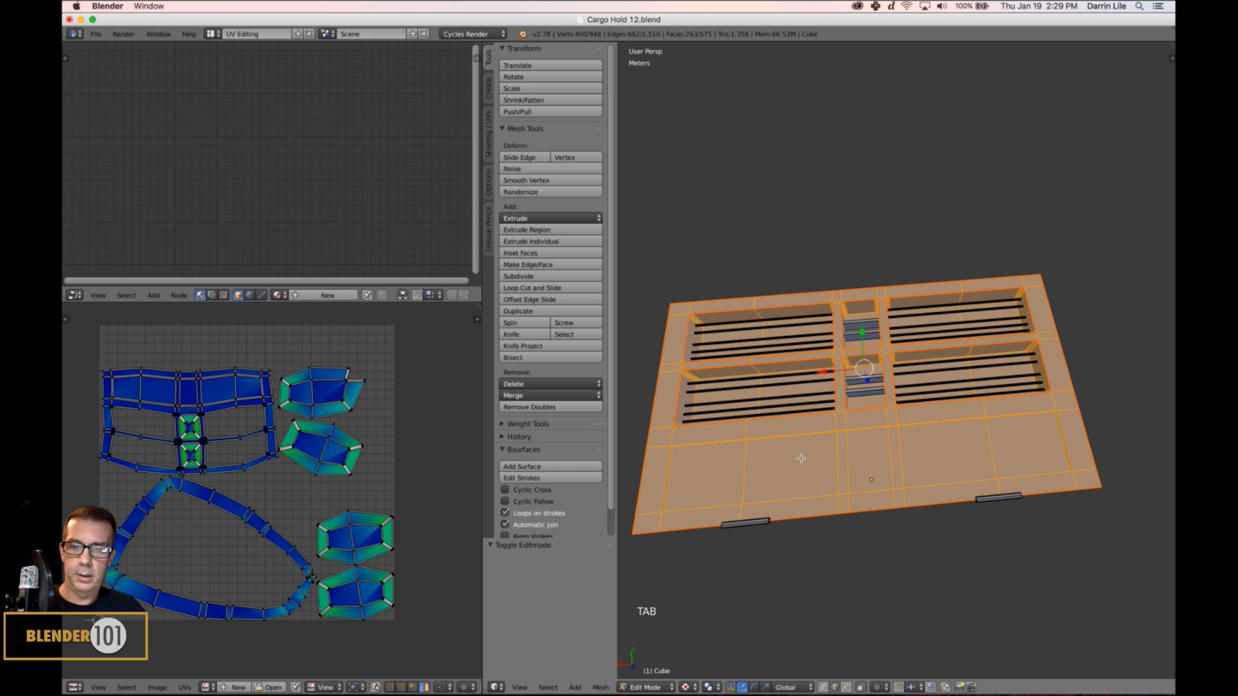
key(u)
click(789, 459)
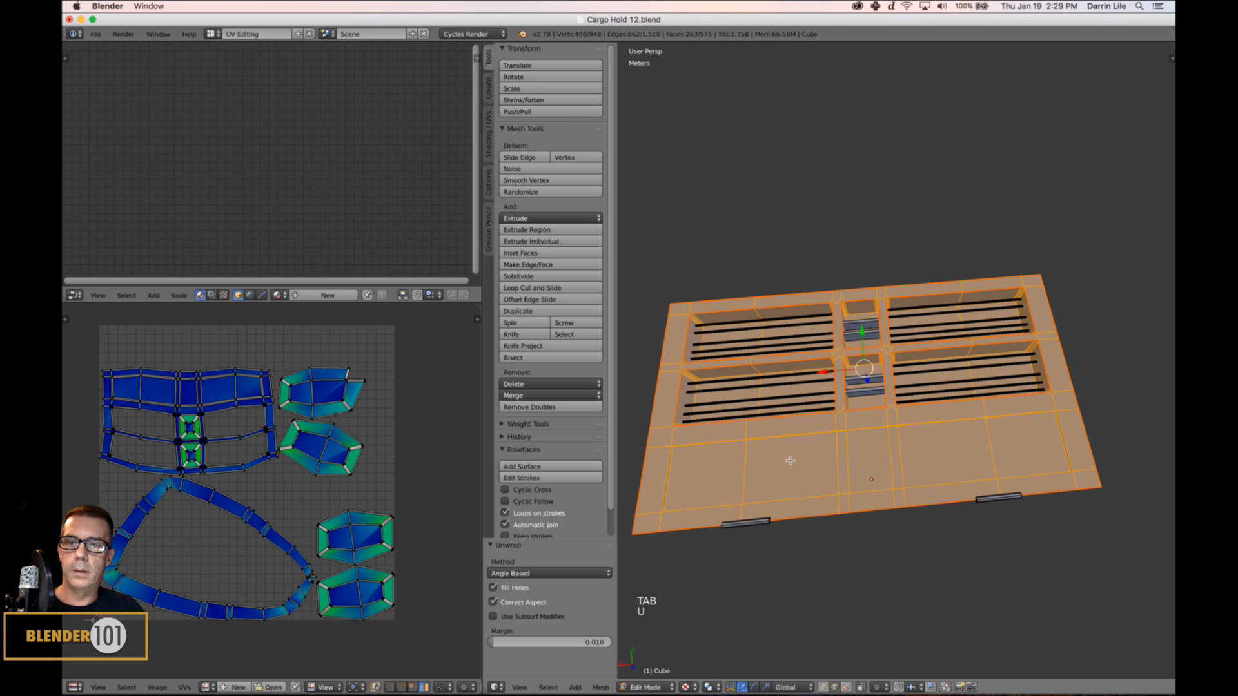
click(548, 574)
click(544, 554)
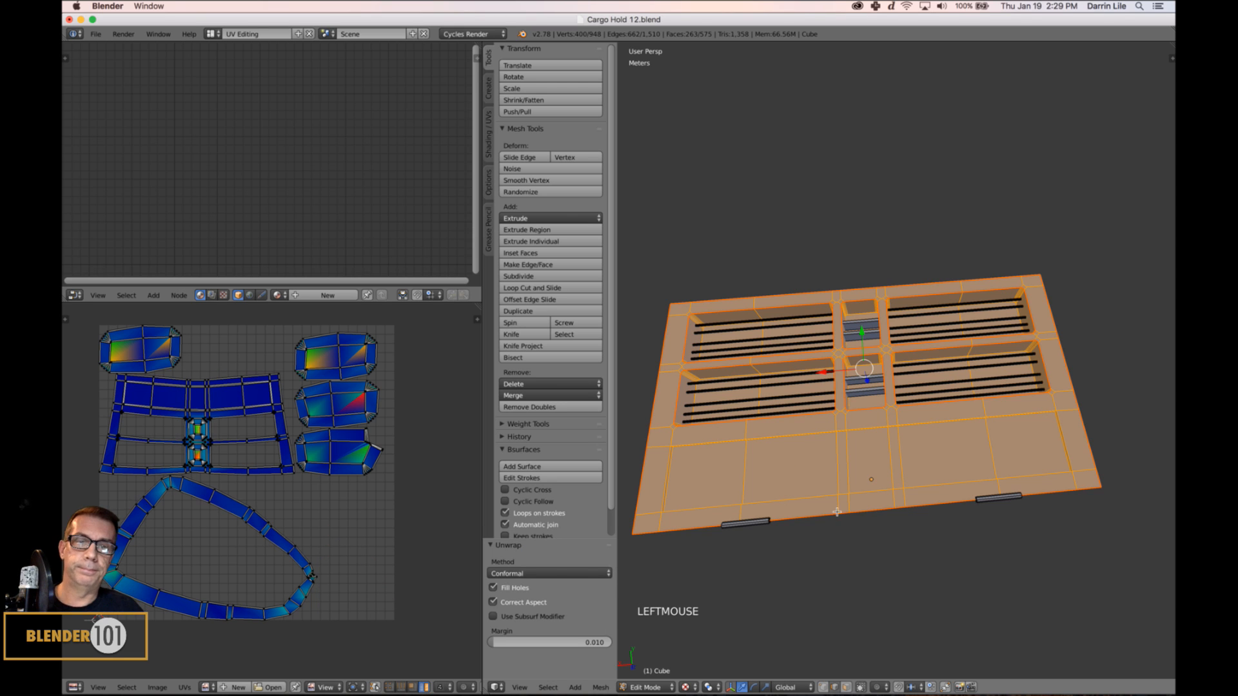
Select the entire mesh and UV map it with Smart UV Project at a 66 angle limit and zero island margin.
scroll(855, 484, down, 4)
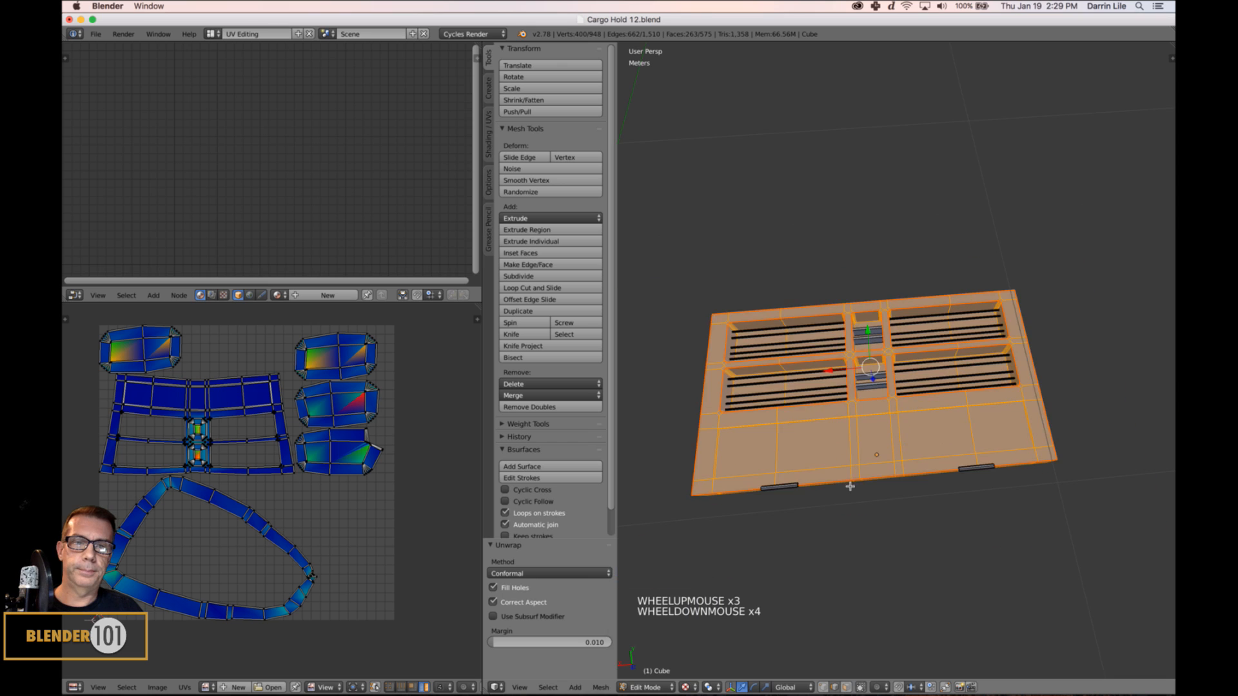
mouse_move(849, 487)
middle_down()
mouse_move(853, 507)
mouse_move(870, 481)
middle_up()
key(a)
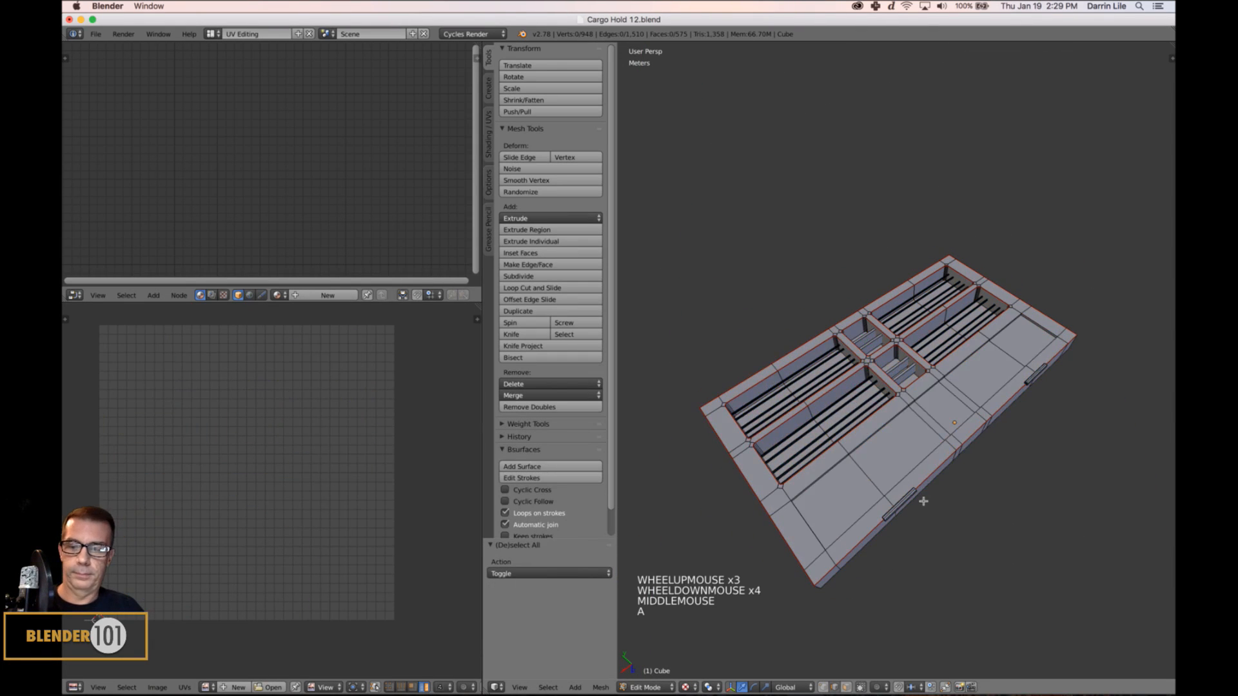
key(a)
key(u)
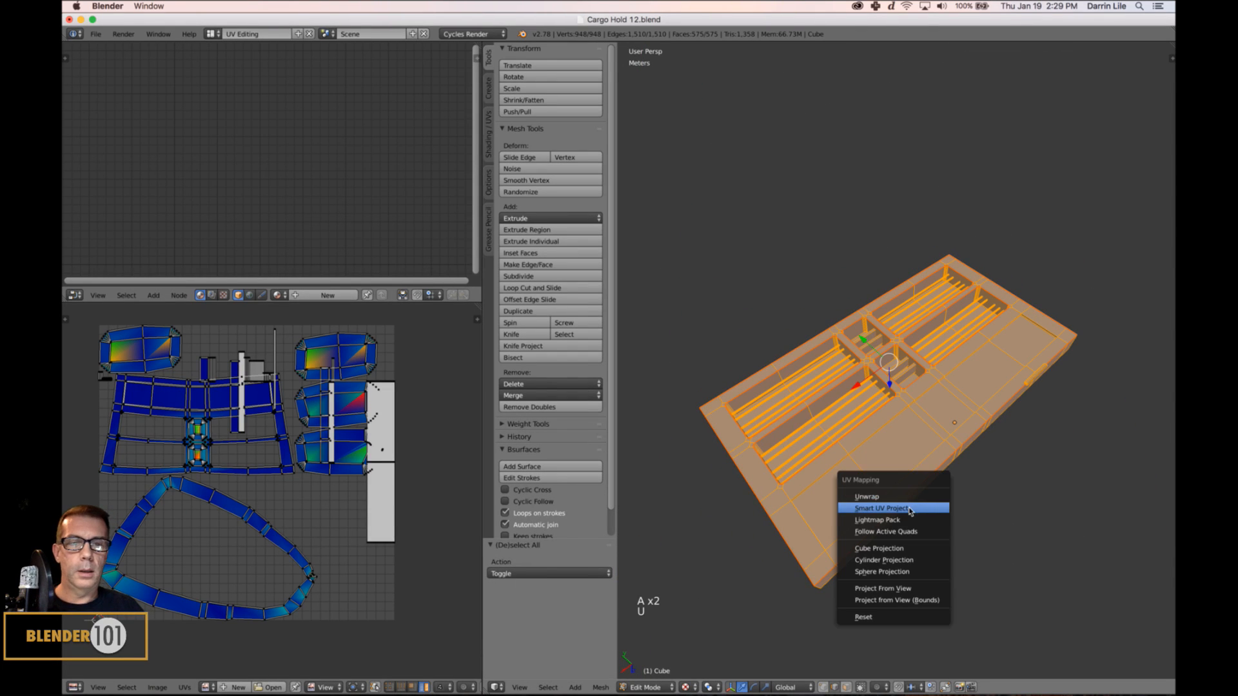
click(912, 509)
click(925, 593)
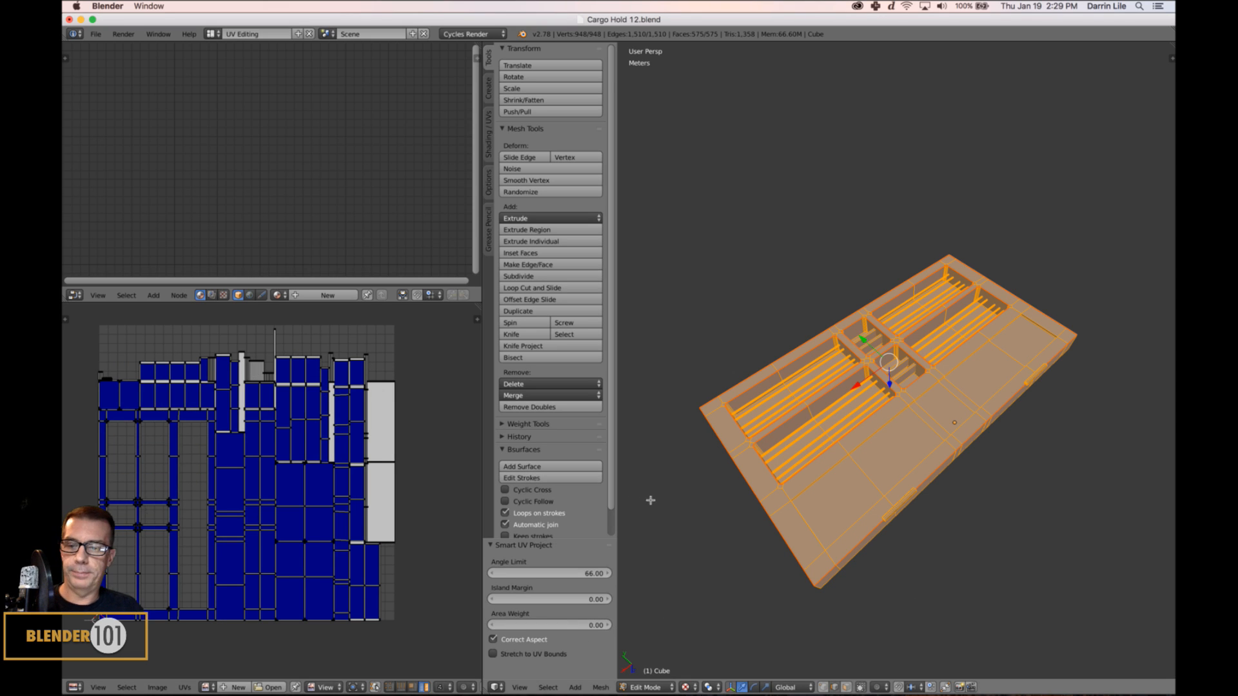
Save over Cargo Hold 12.blend from Object Mode and return the panel to Edit Mode.
key(Tab)
key(super+s)
click(792, 503)
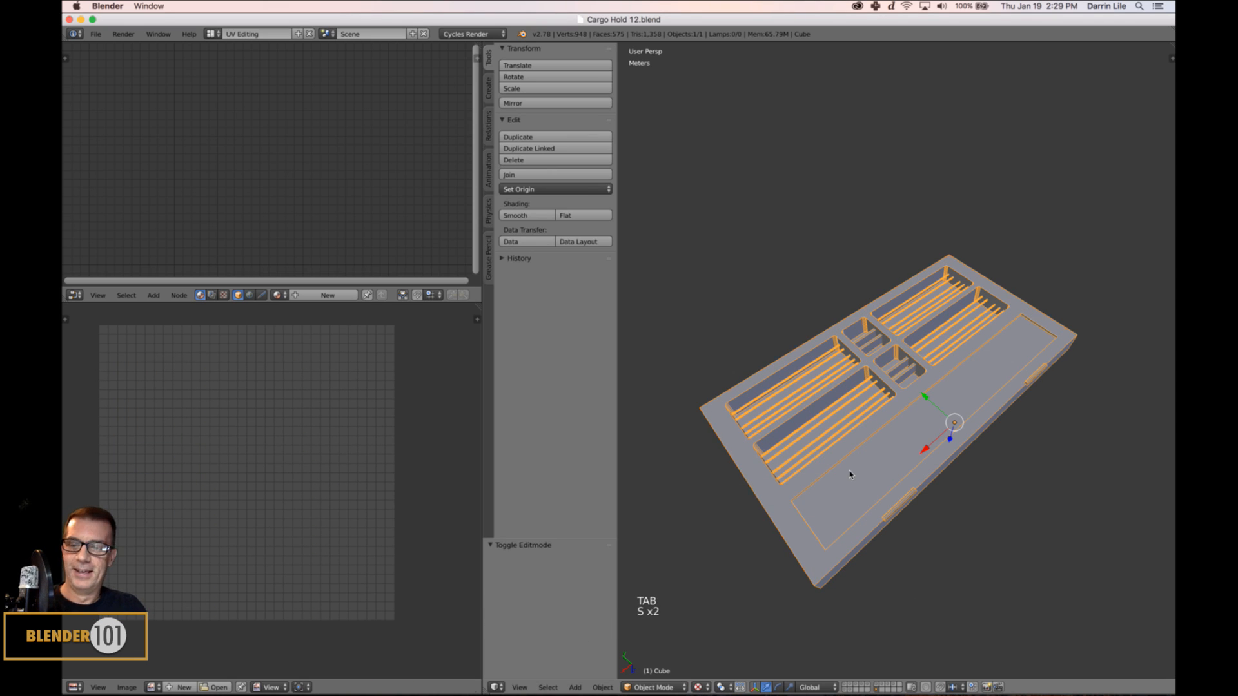
key(Tab)
scroll(420, 525, up, 2)
scroll(418, 525, down, 2)
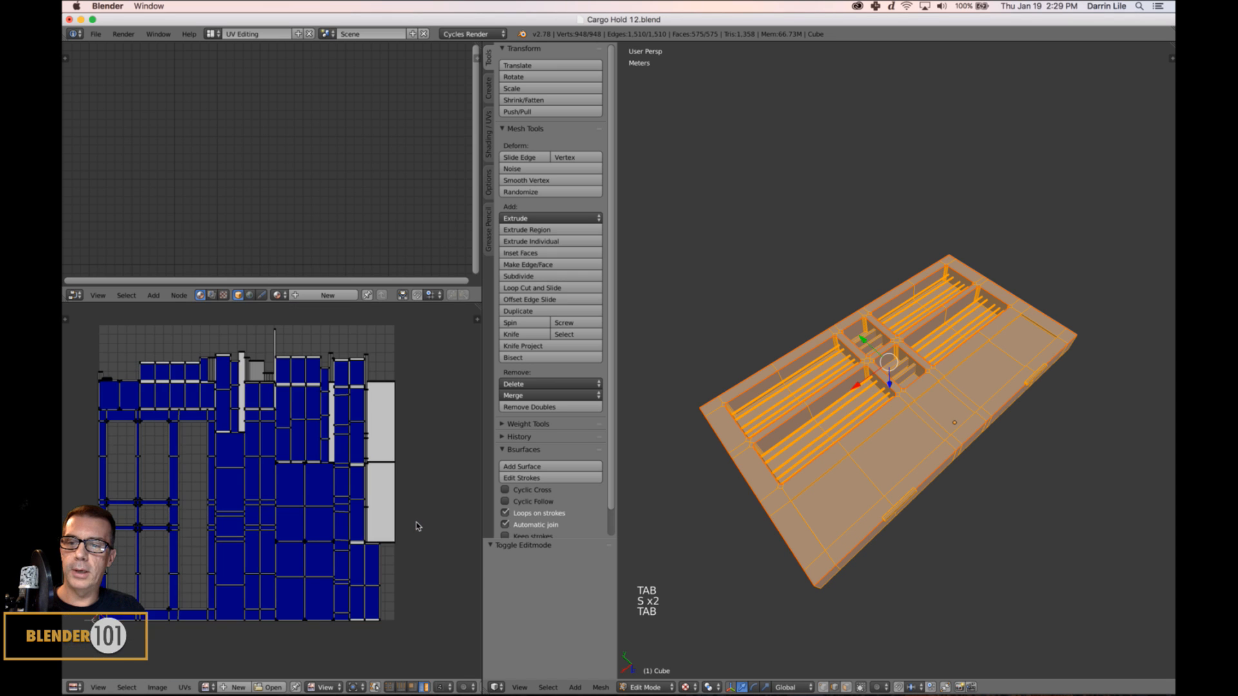
Return the panel to Object Mode and save over Cargo Hold 12.blend.
scroll(416, 526, up, 2)
scroll(417, 526, down, 1)
scroll(410, 545, down, 2)
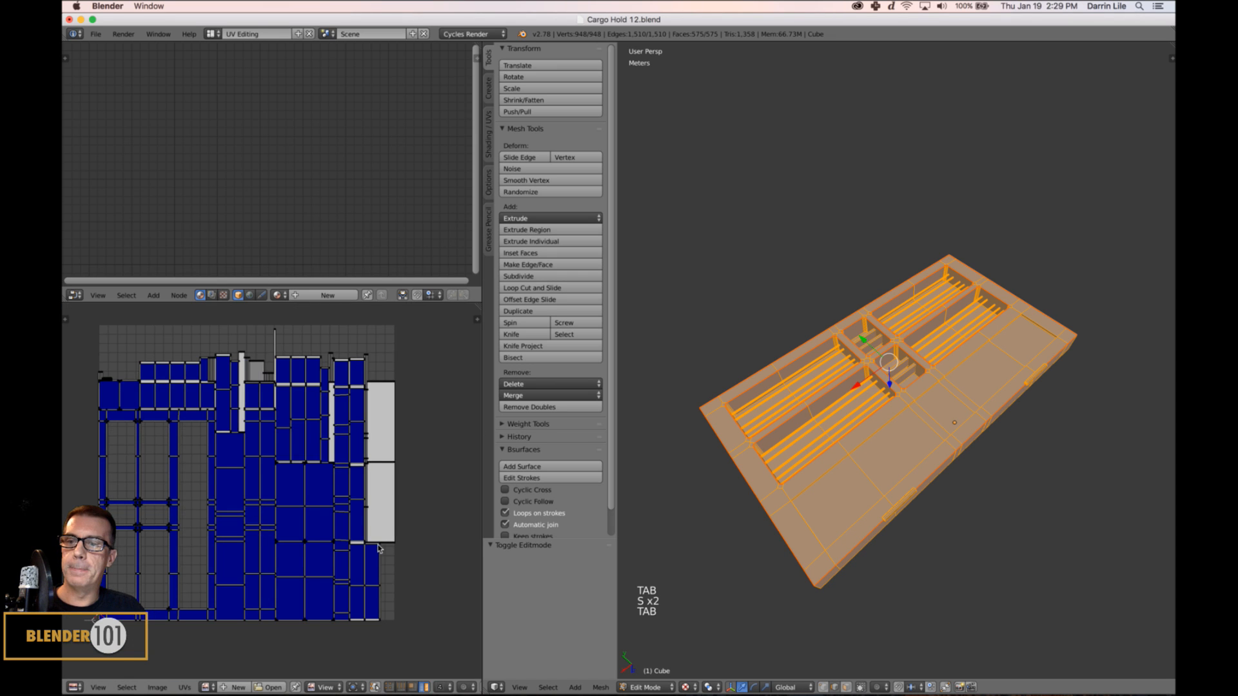
middle_drag(871, 552, 944, 562)
key(Tab)
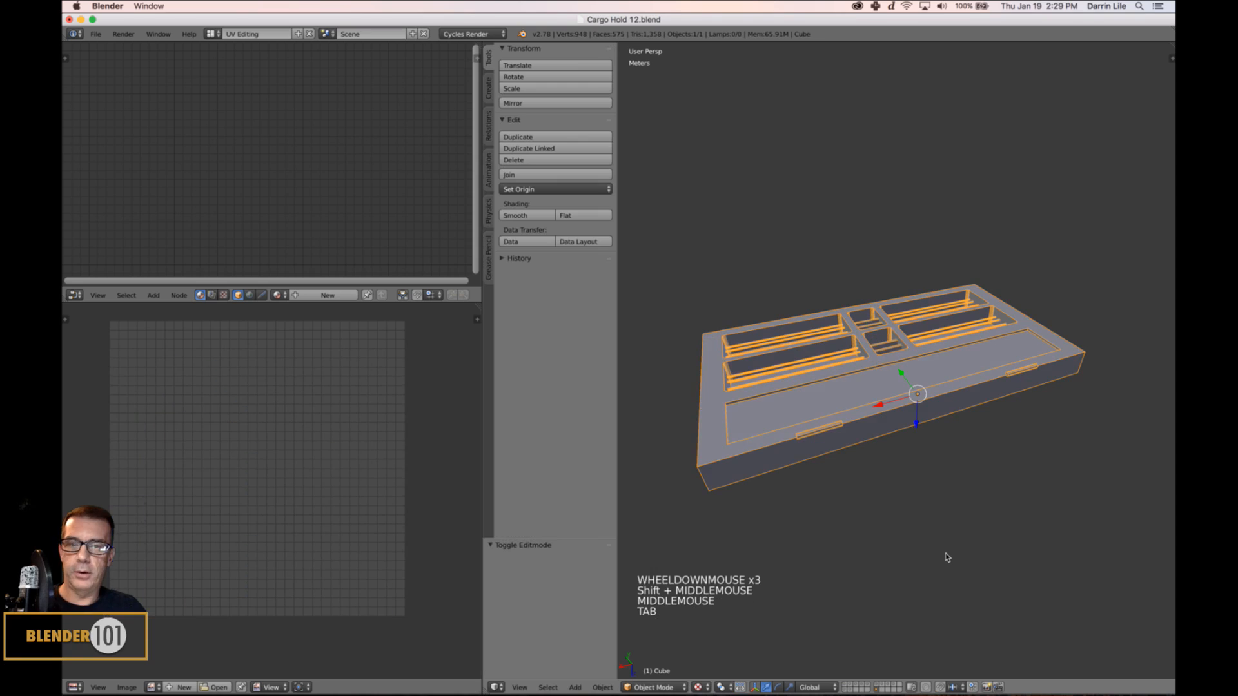
key(s)
key(s)
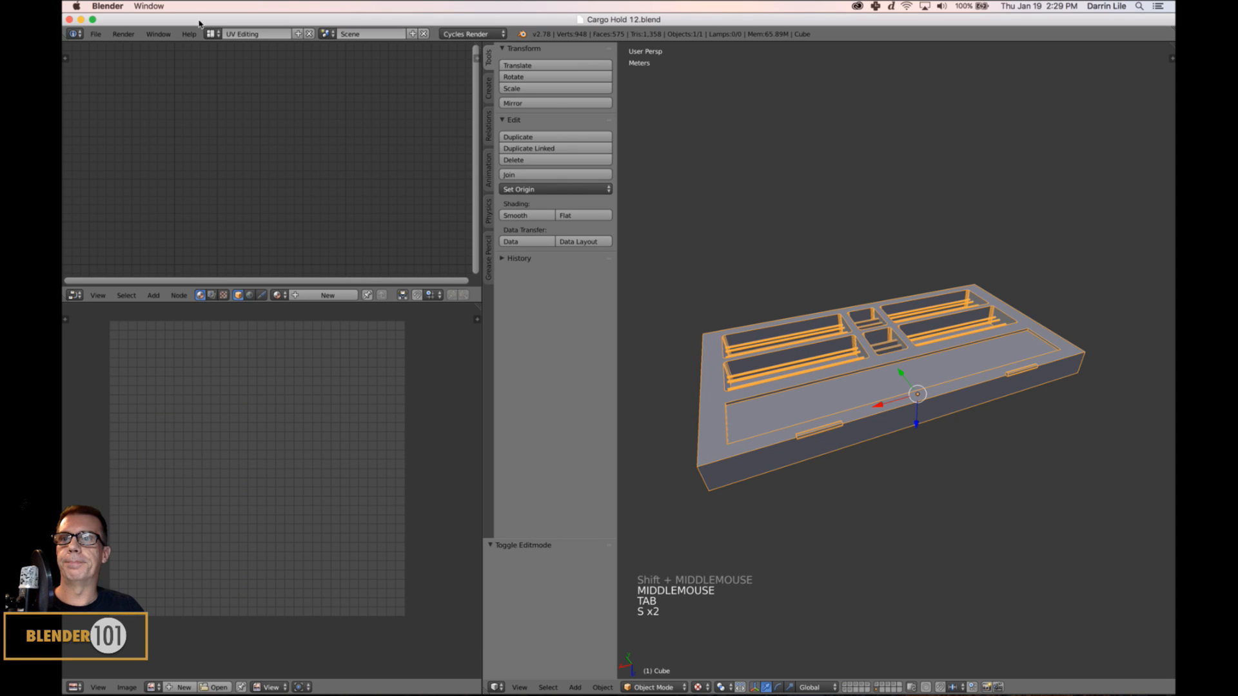
Switch to the Default screen layout and reselect the ceiling panel, viewed from its slatted side.
click(210, 34)
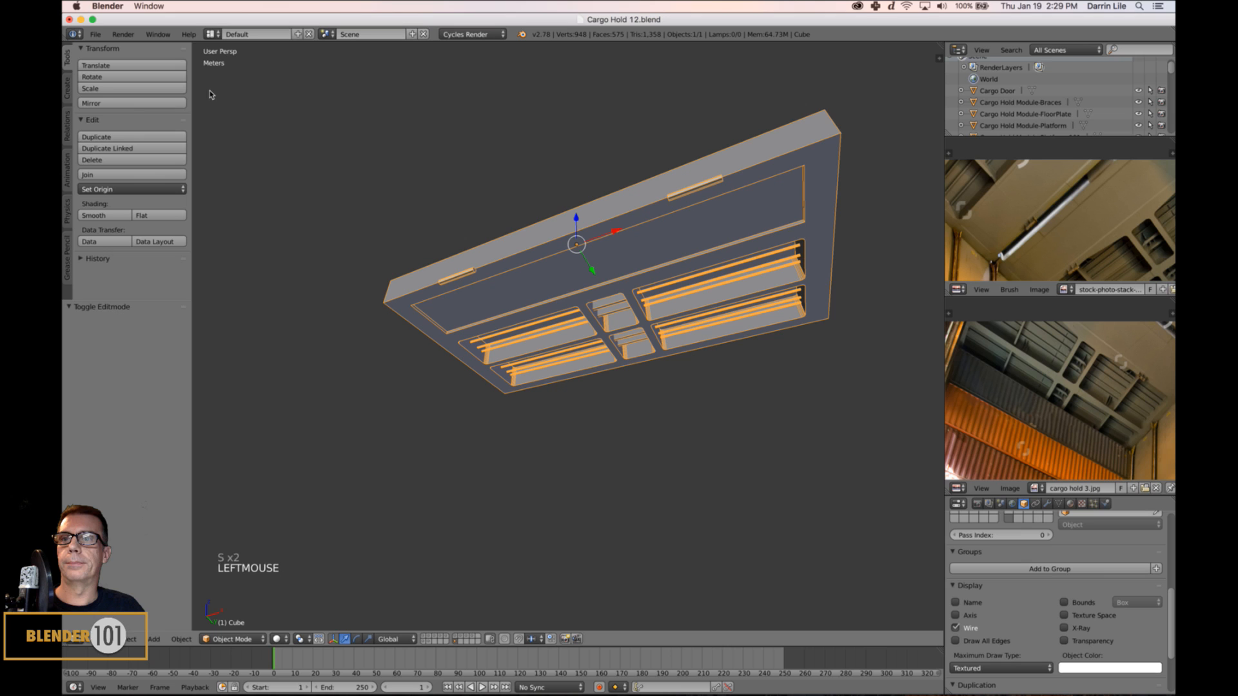
click(213, 89)
scroll(668, 288, up, 2)
middle_drag(689, 314, 651, 254)
key(a)
right_click(657, 254)
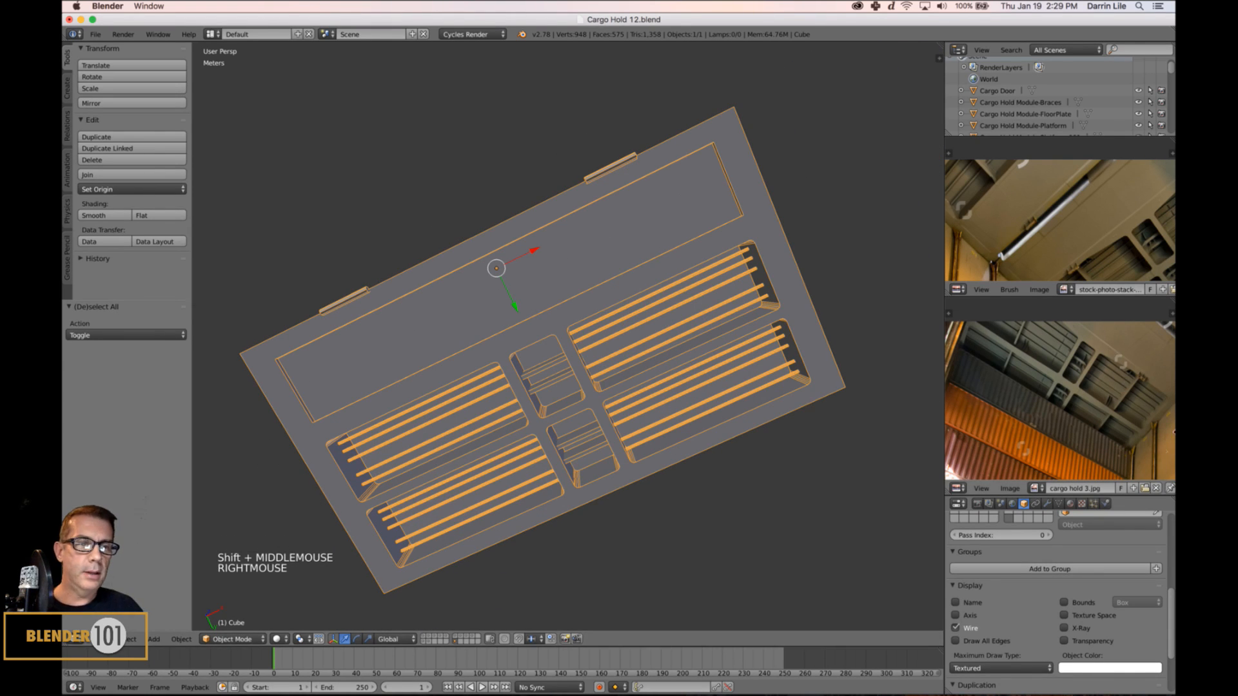
Add a new material to the panel and name it Ceiling Panel.
click(1070, 503)
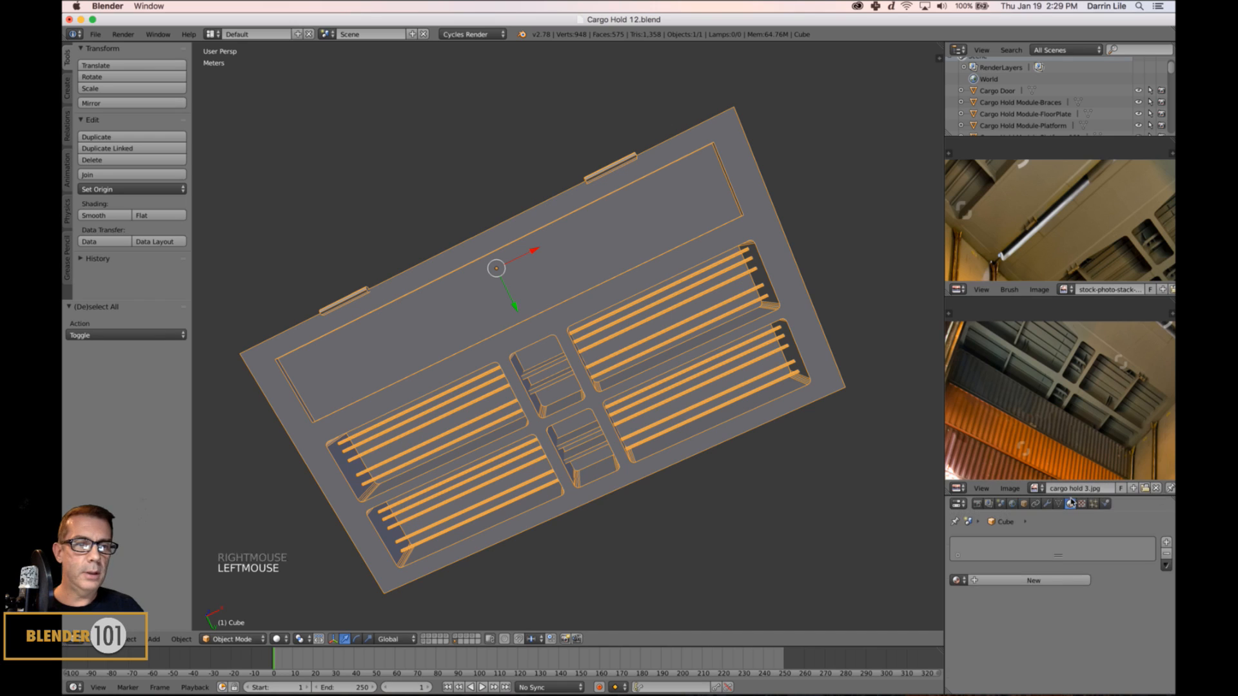
click(1005, 581)
click(1004, 582)
text(c)
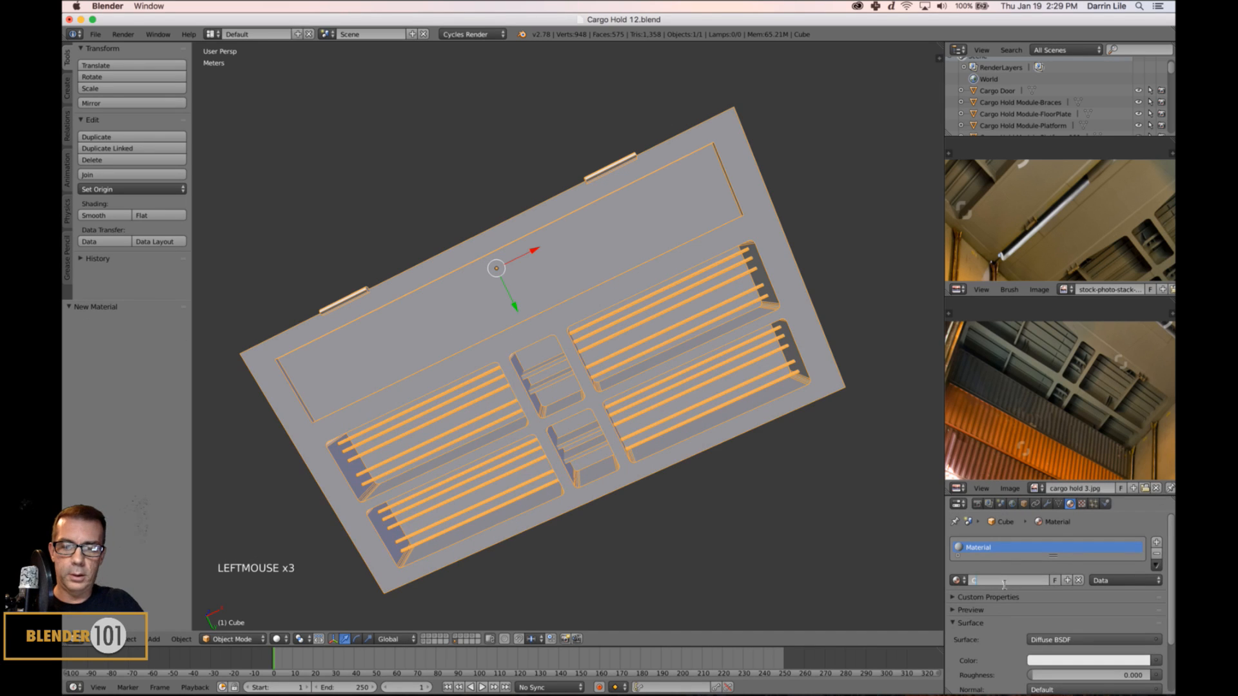
text(eiling)
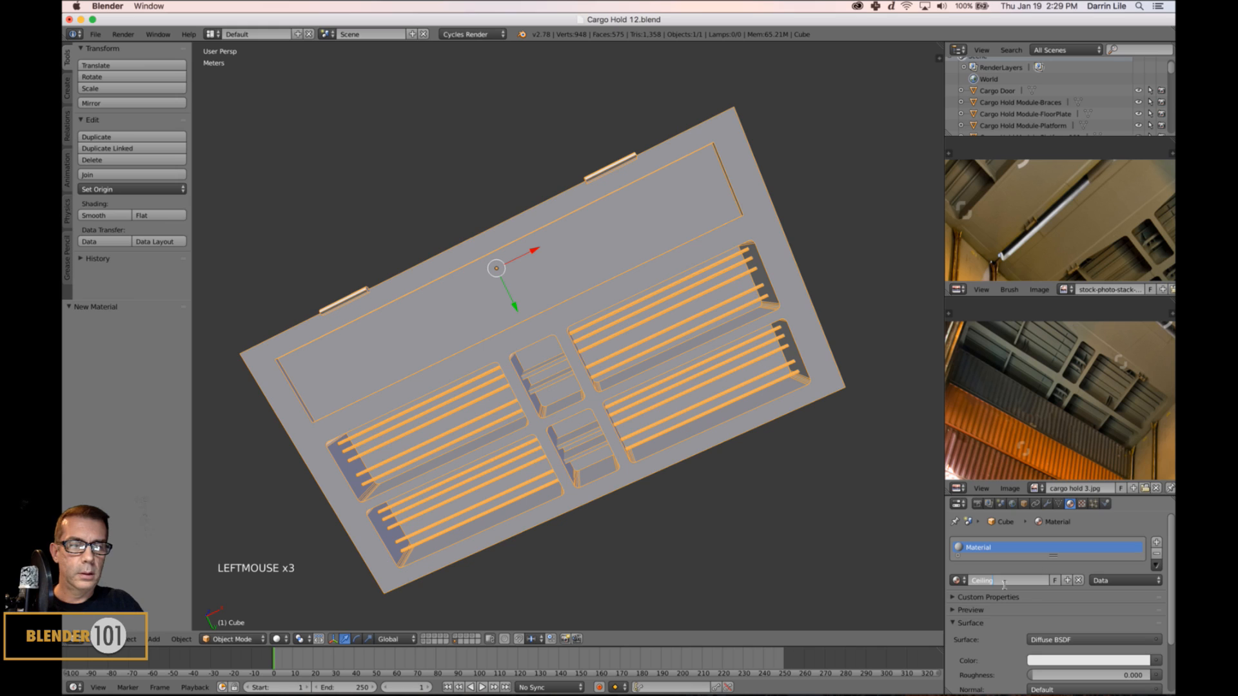
text( P)
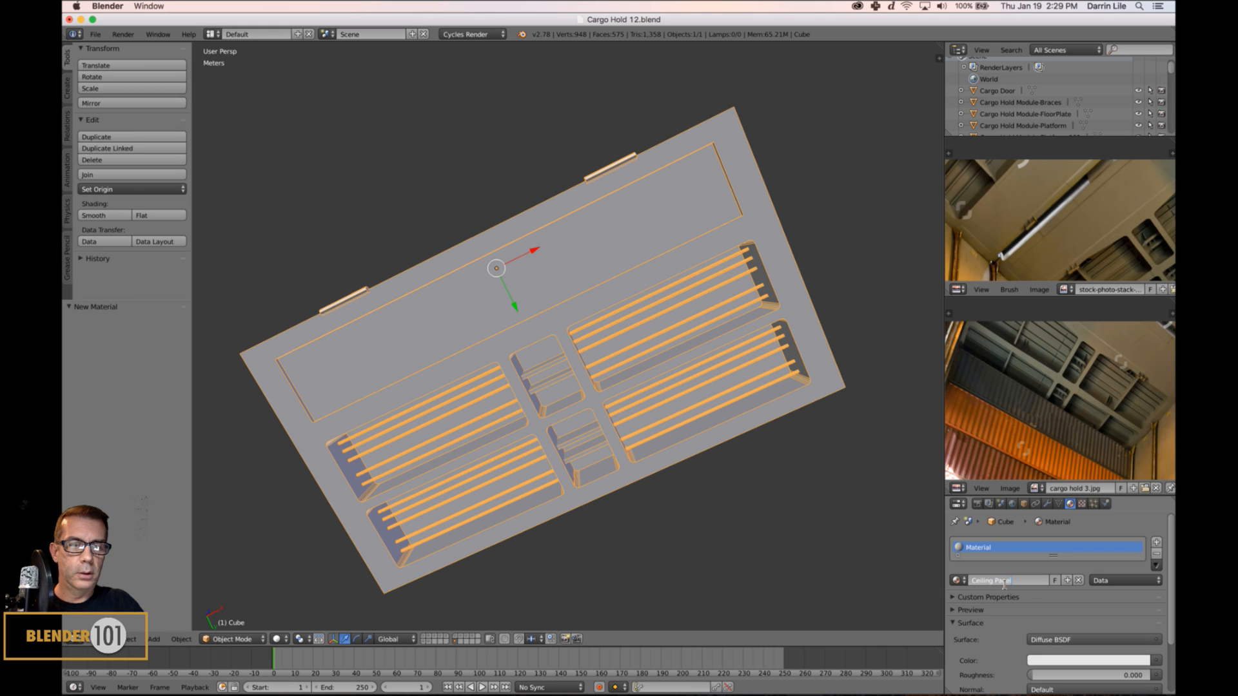
text(anel)
key(Return)
Copy the material's name and rename the panel object as Ceiling Panel.
click(1018, 581)
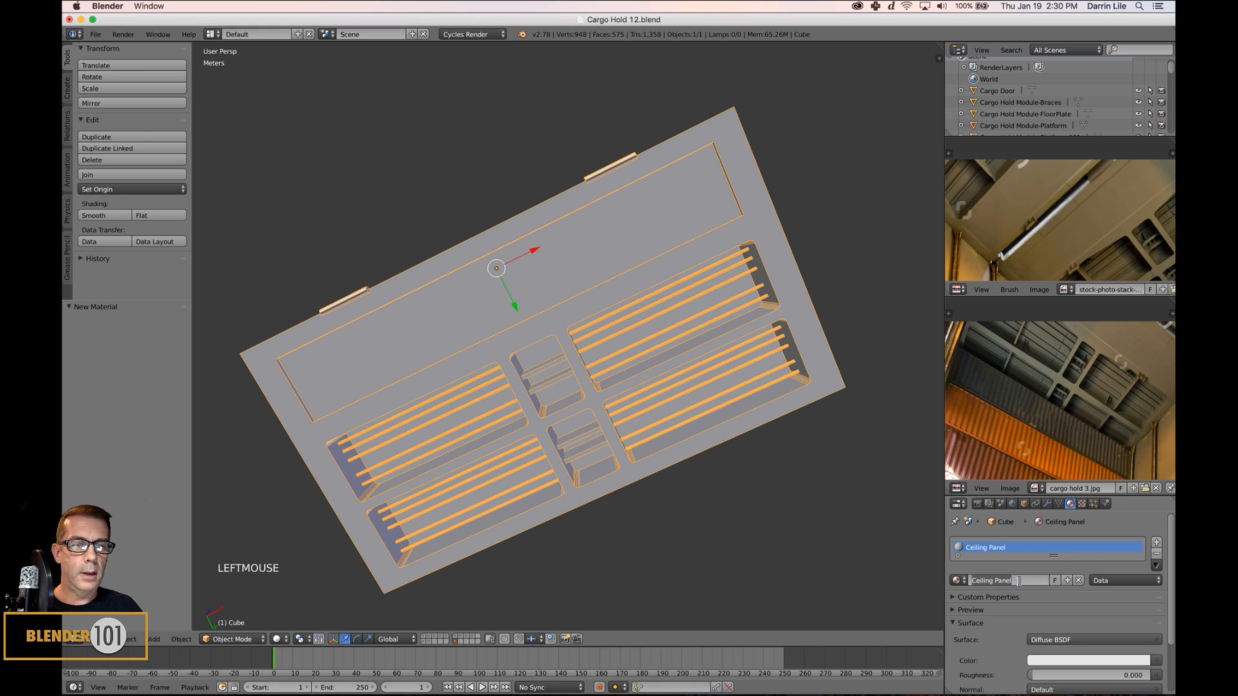
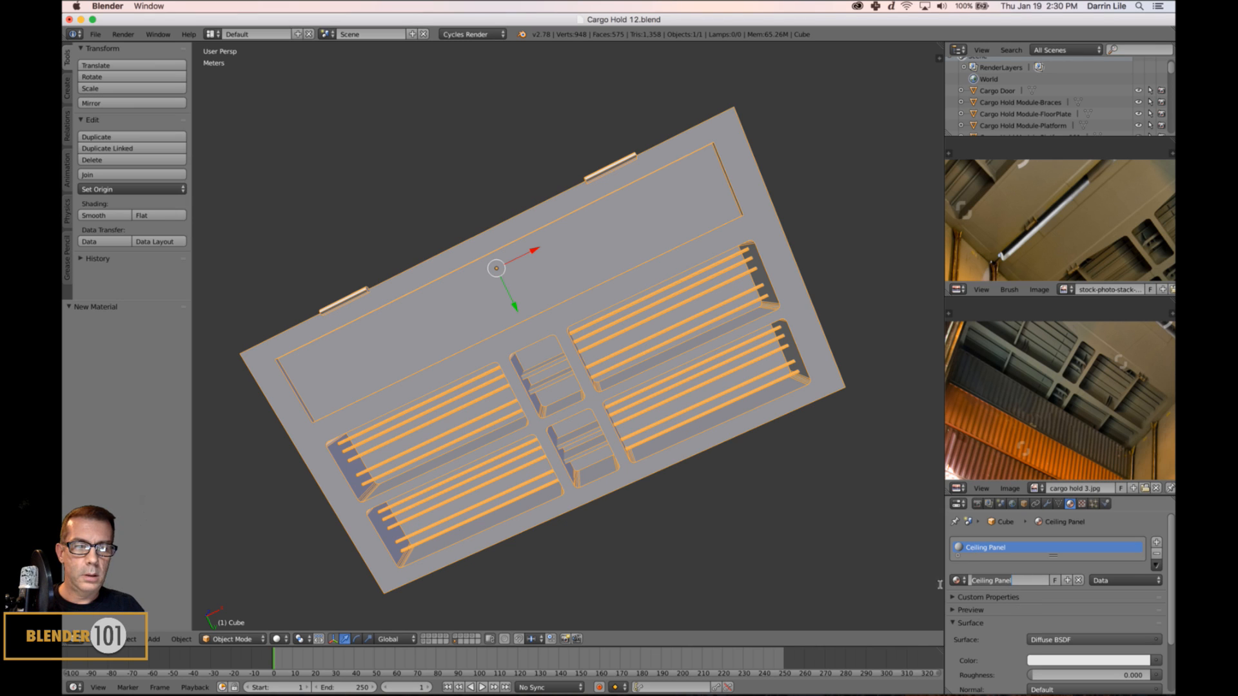
key(Return)
key(n)
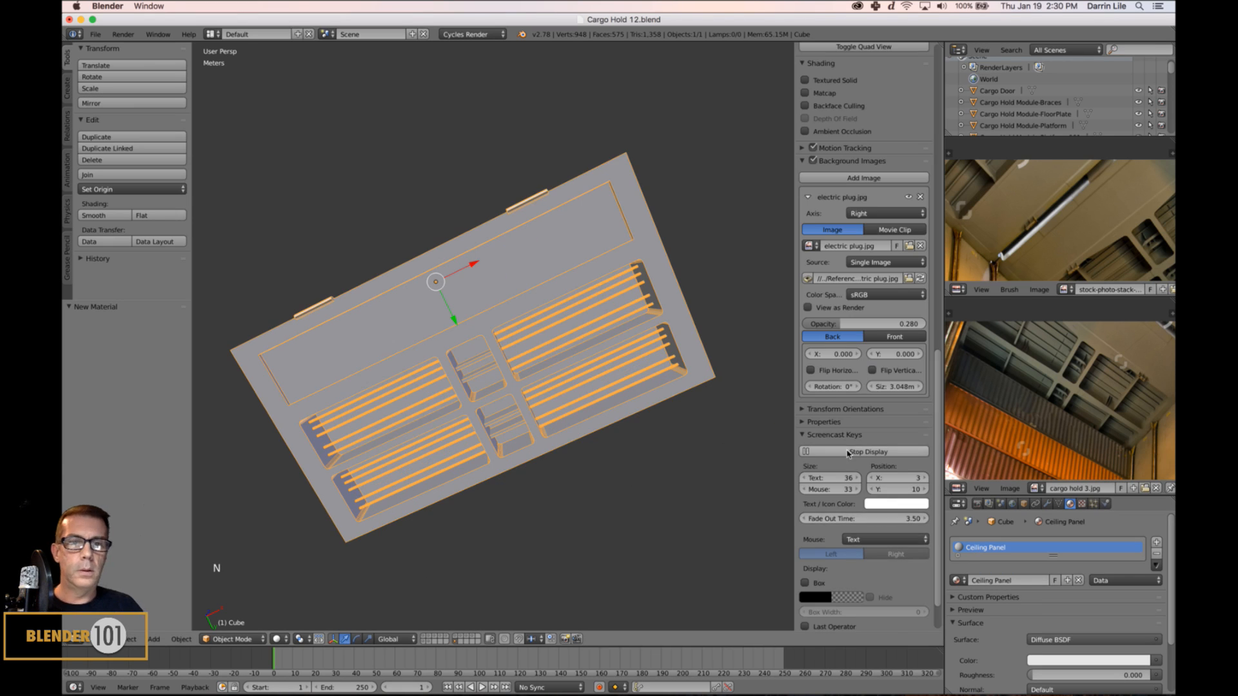
scroll(864, 449, down, 1)
scroll(864, 449, up, 5)
scroll(864, 449, up, 20)
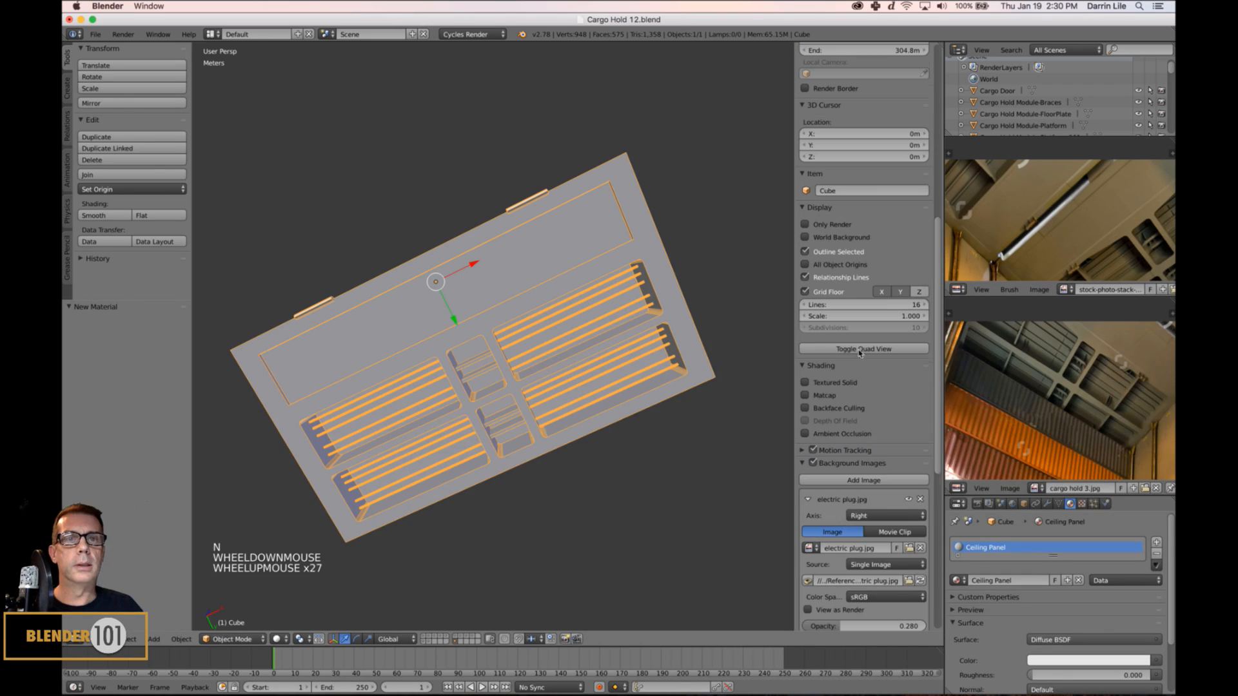
click(850, 189)
text(Ceiling Panel)
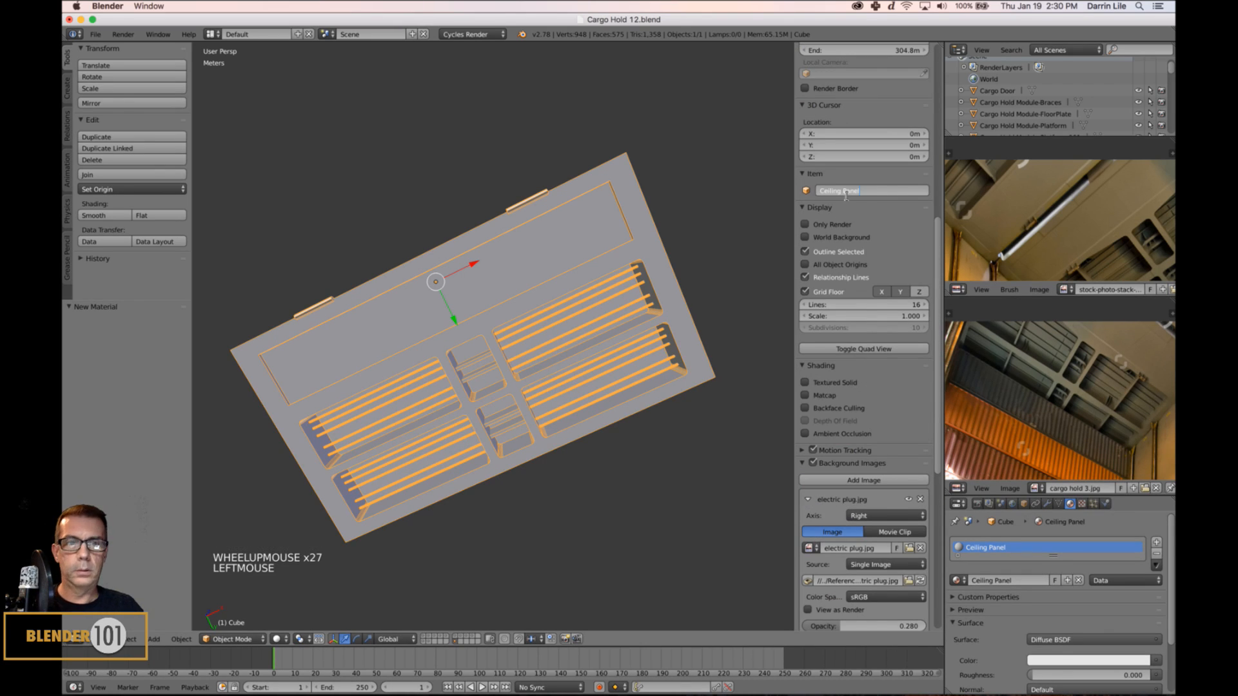
key(Return)
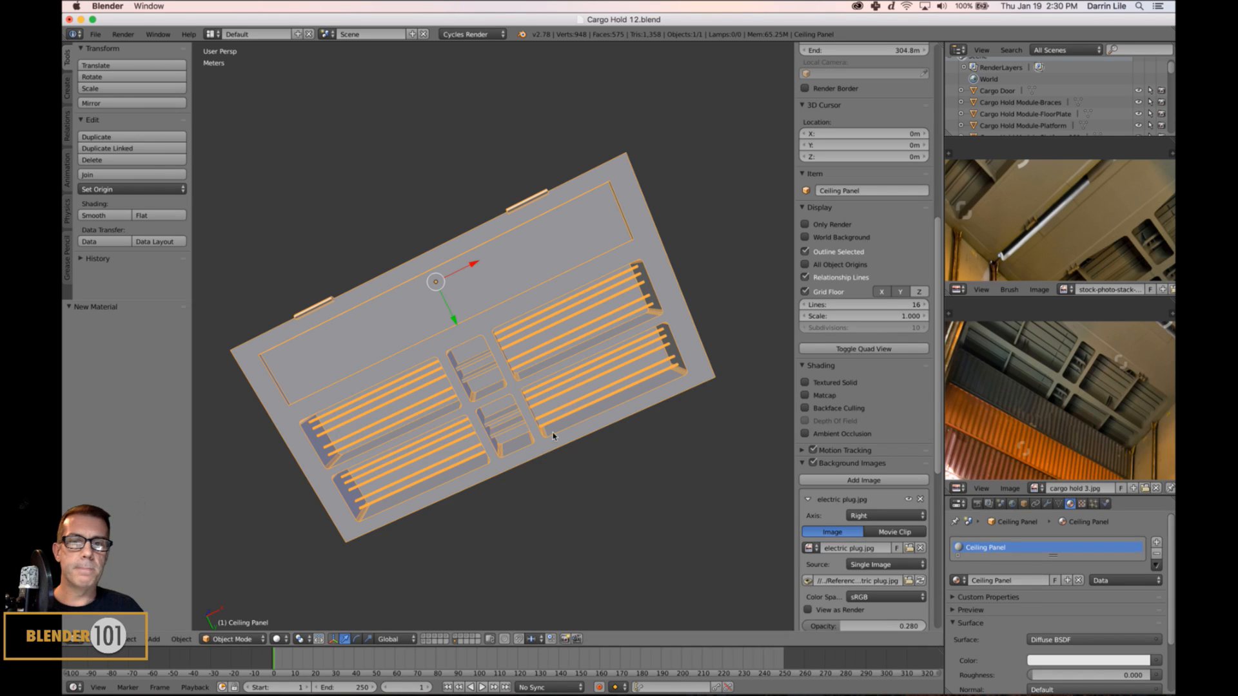
key(n)
Deselect everything and compare the finished ceiling panel's underside with the ceiling in both cargo hold reference photos.
scroll(576, 454, down, 3)
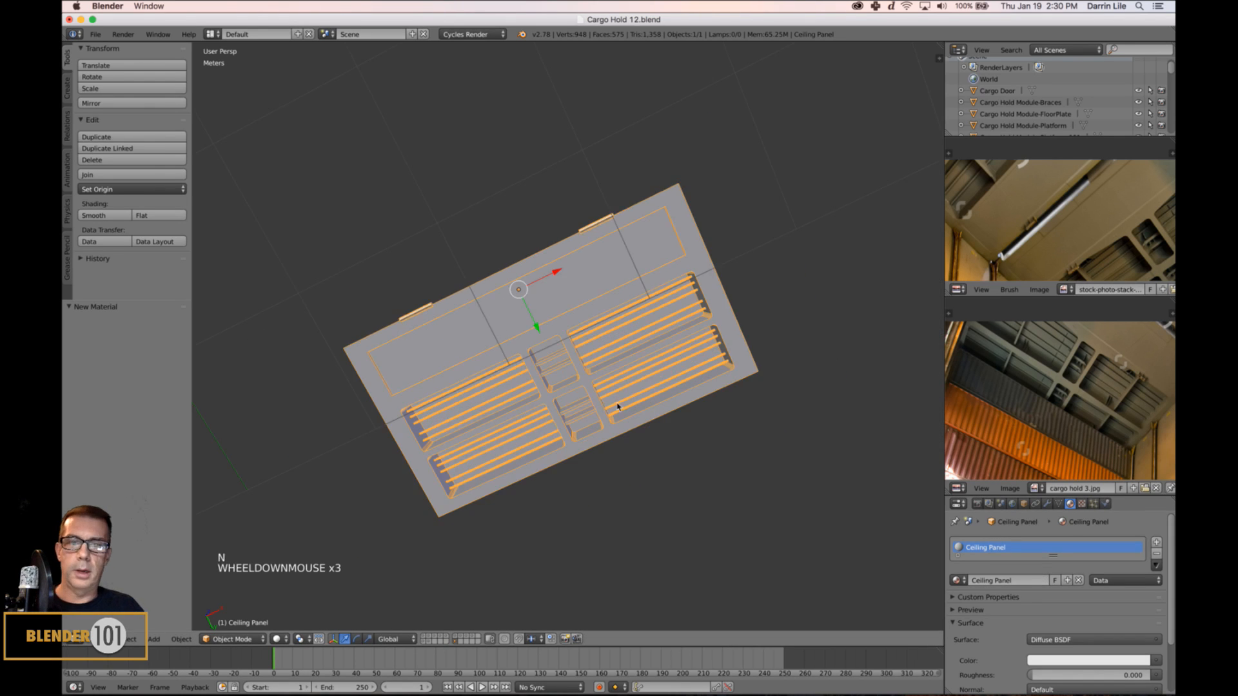
middle_drag(576, 454, 628, 431)
key(a)
shift+middle_drag(606, 332, 637, 376)
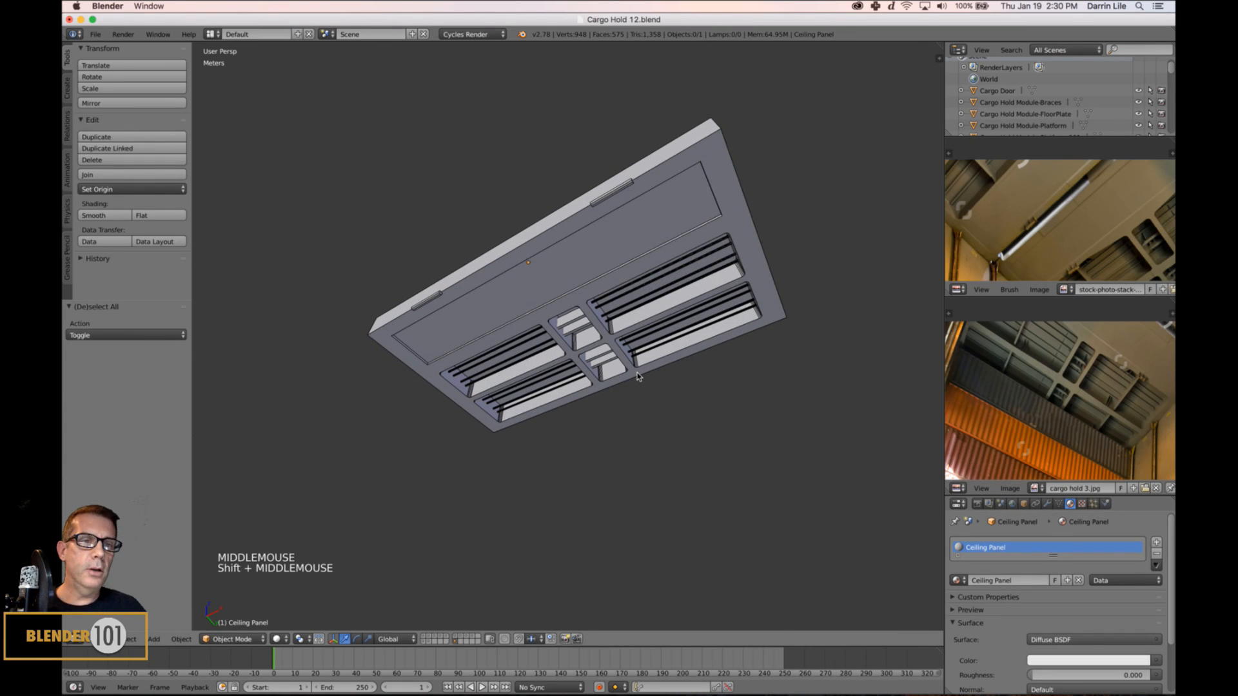
mouse_move(1094, 418)
middle_down()
mouse_move(1096, 390)
mouse_move(1095, 417)
middle_up()
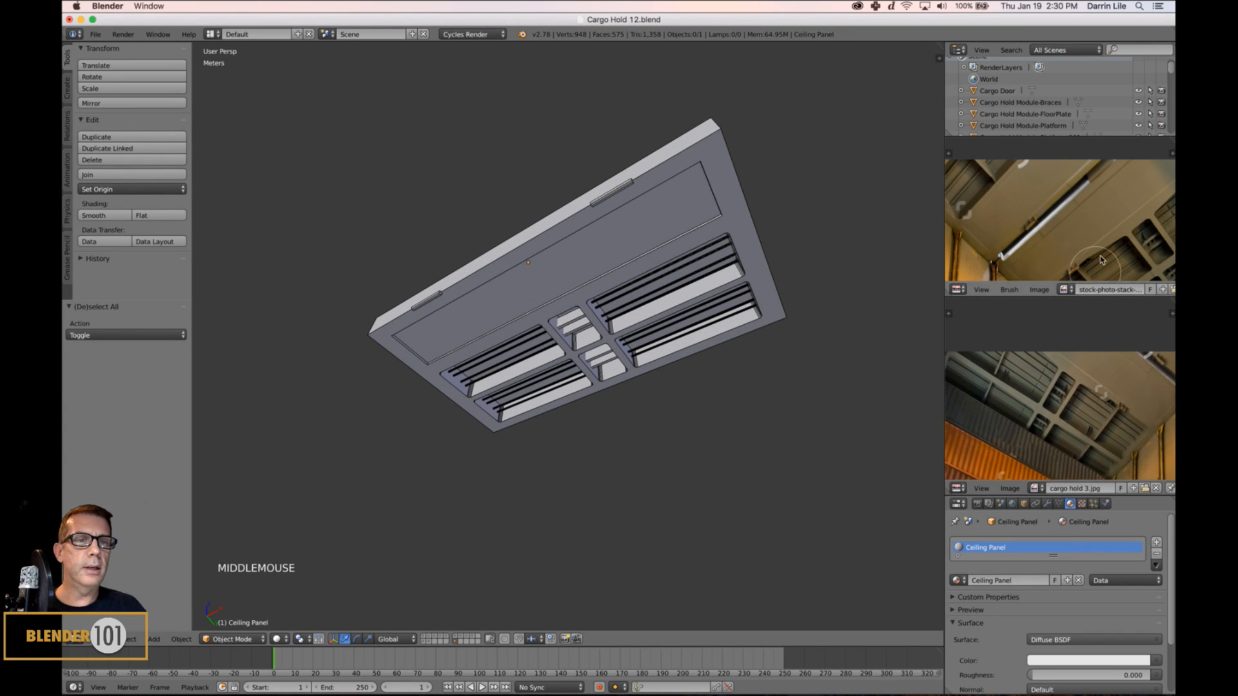
middle_drag(1098, 258, 1079, 211)
scroll(1084, 195, down, 3)
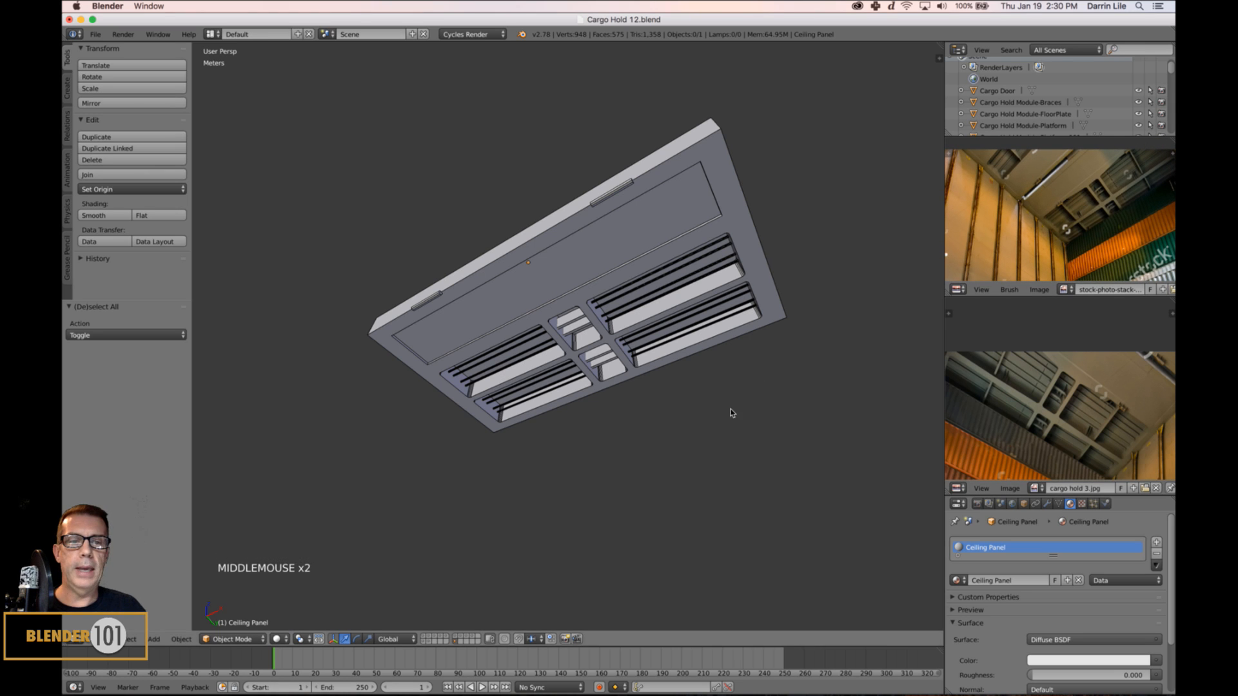
middle_drag(729, 411, 726, 401)
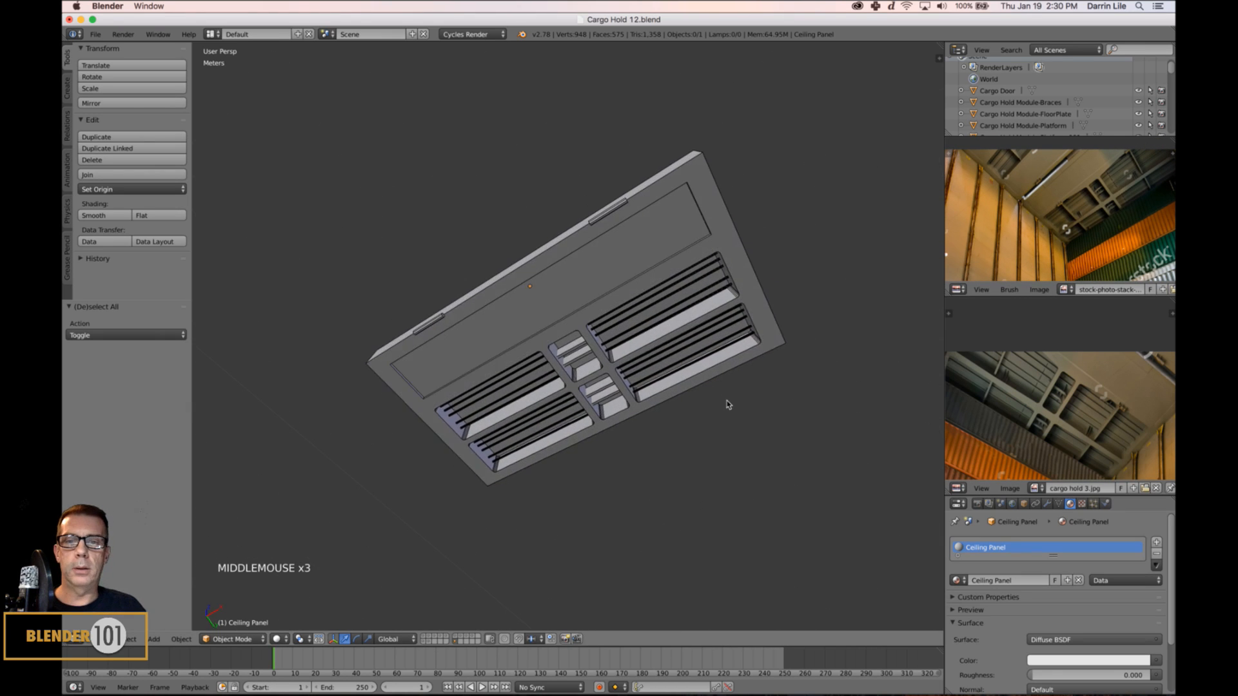
Select the ceiling panel and save over Cargo Hold 12.blend.
right_click(748, 387)
key(s)
key(s)
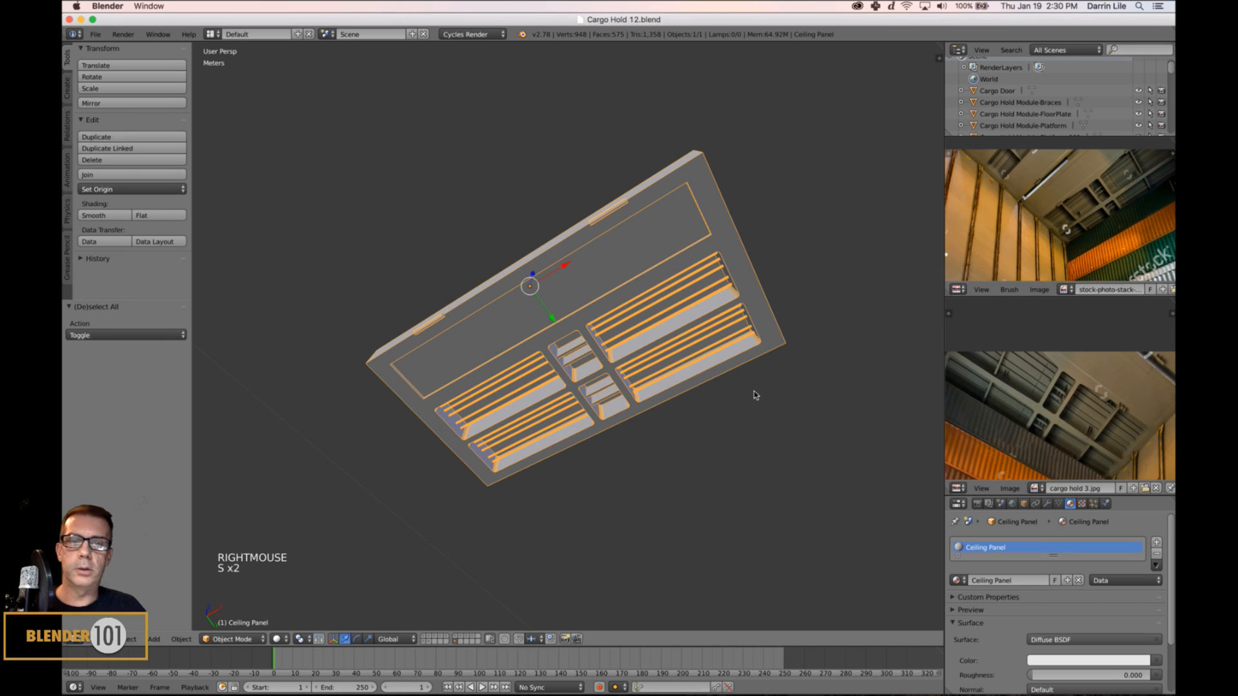
Export only the selected panel in FBX format to the Cargo Hold folder as Ceiling Panel.fbx.
click(96, 34)
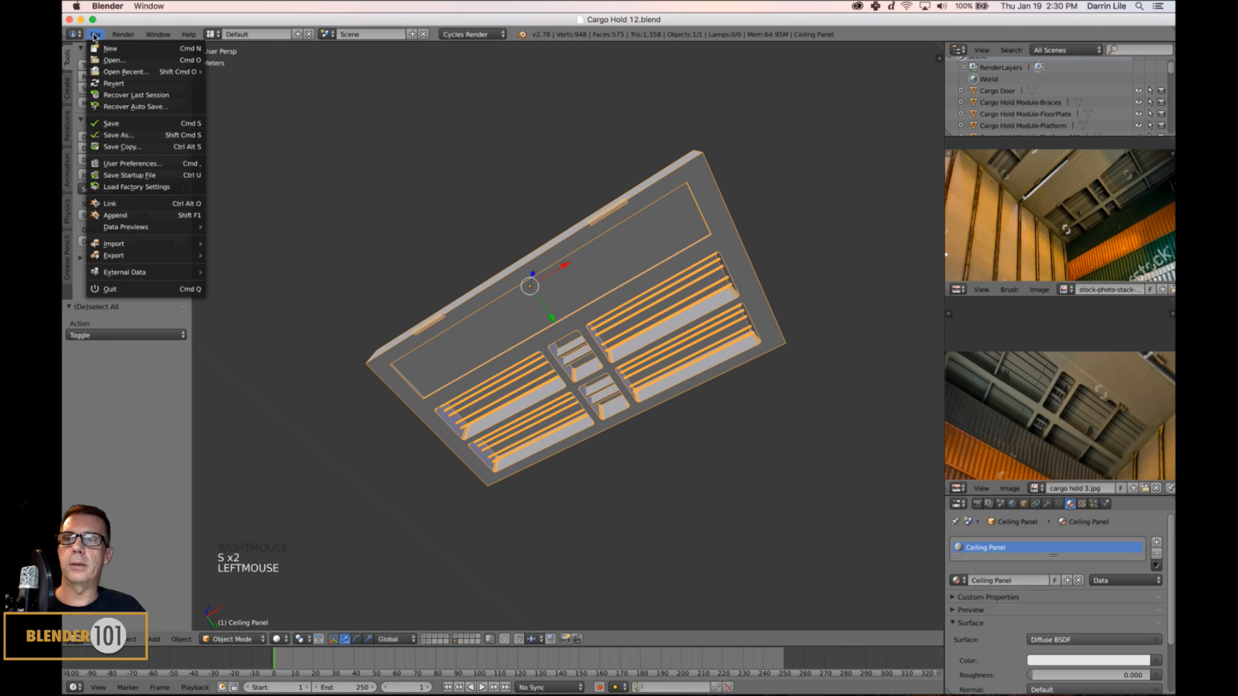
mouse_move(120, 257)
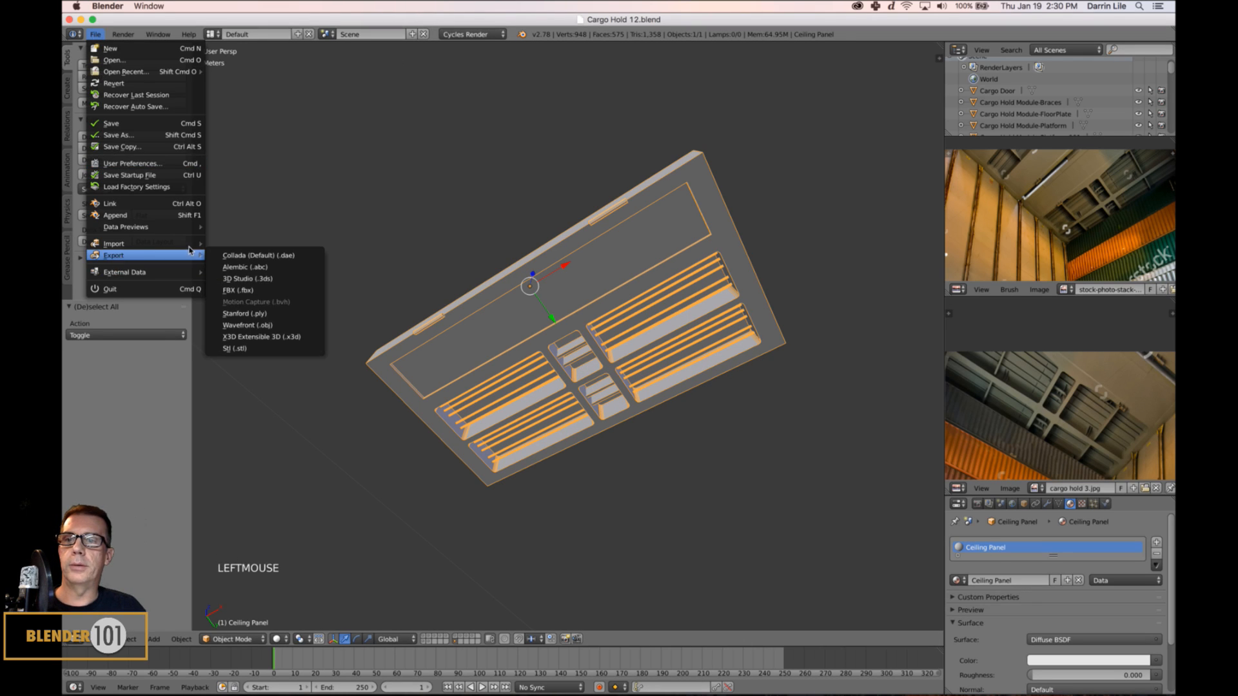
click(227, 291)
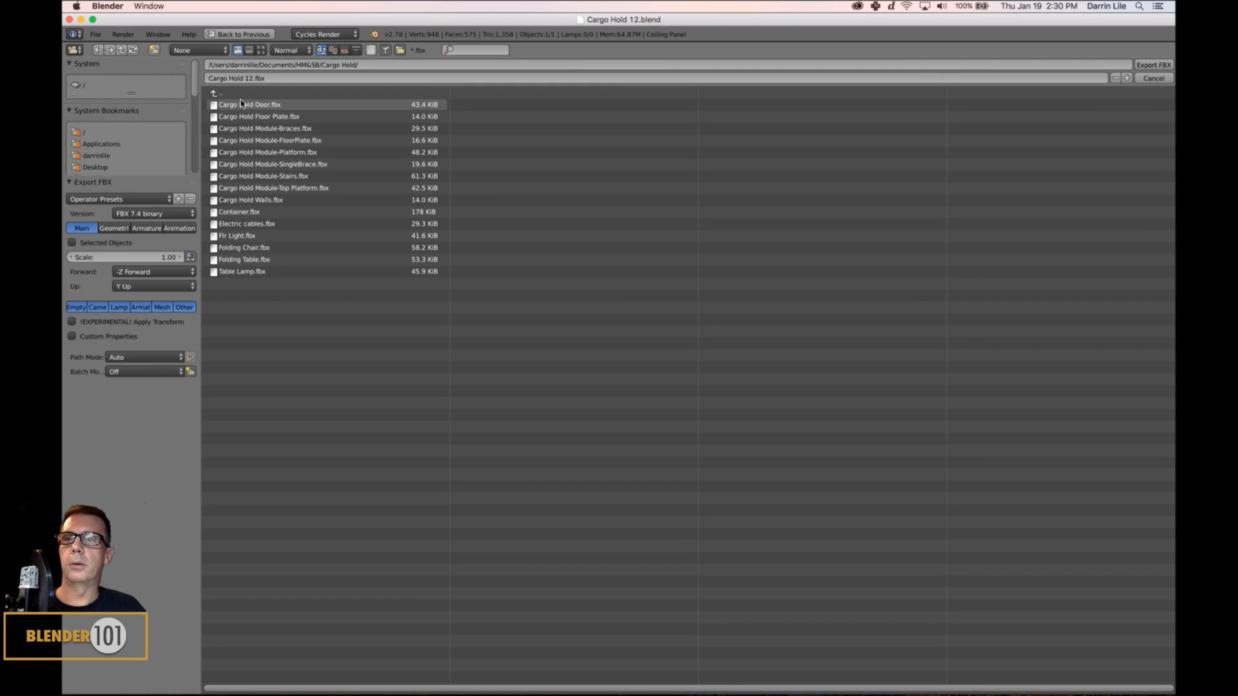
click(283, 78)
text(Ca)
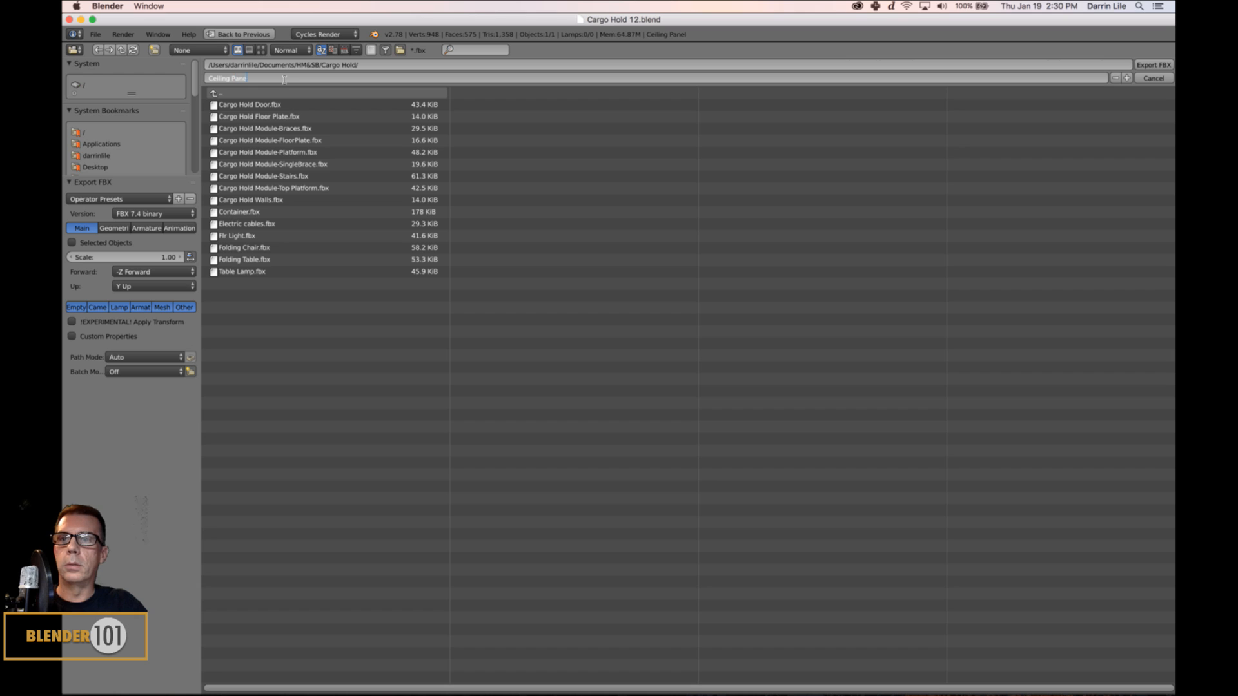
text(iling Panel)
key(Return)
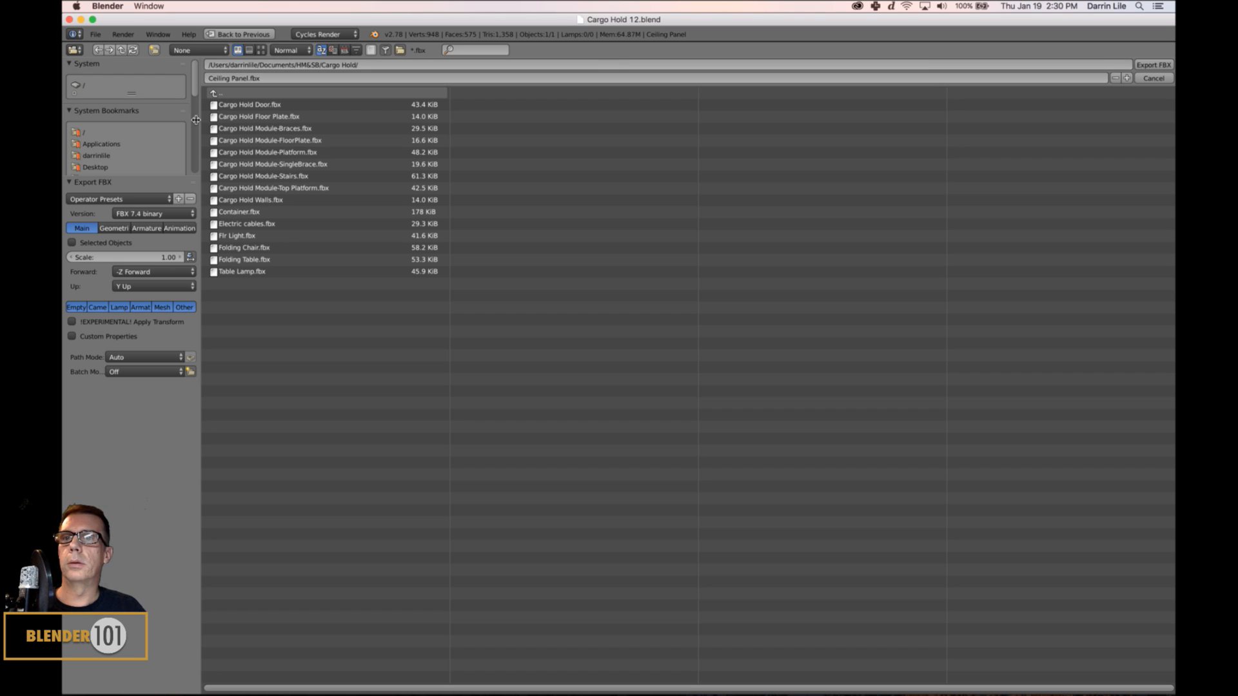
click(72, 242)
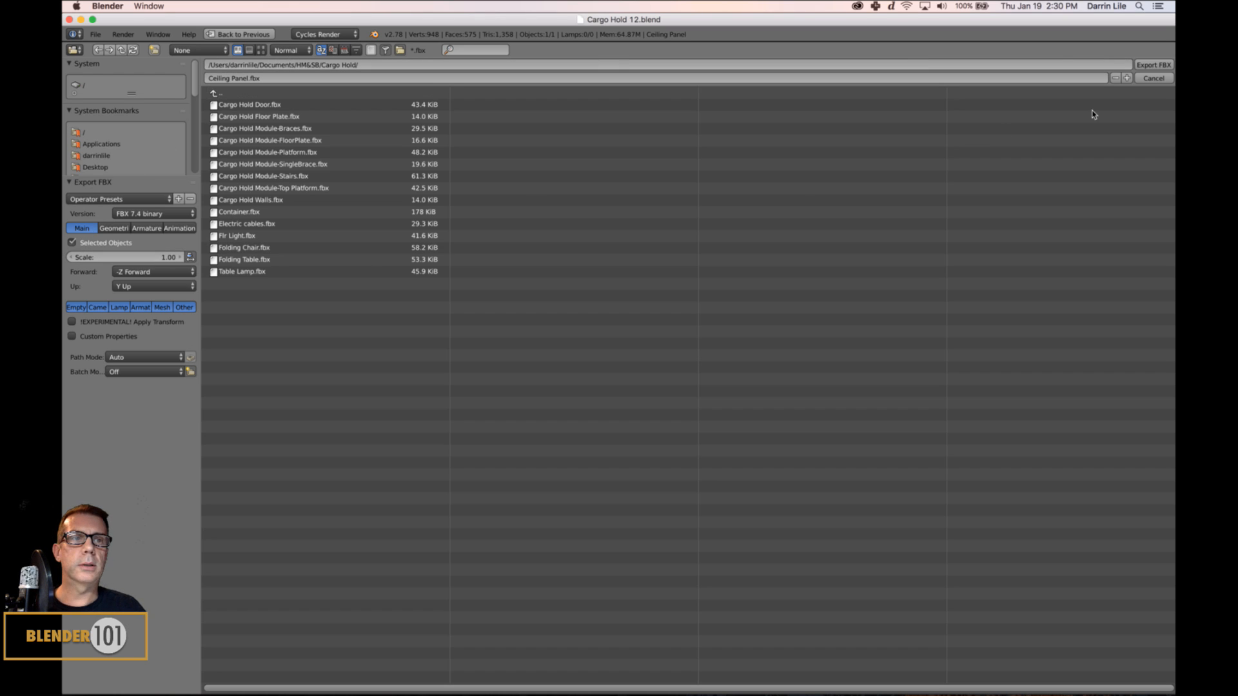
click(1152, 65)
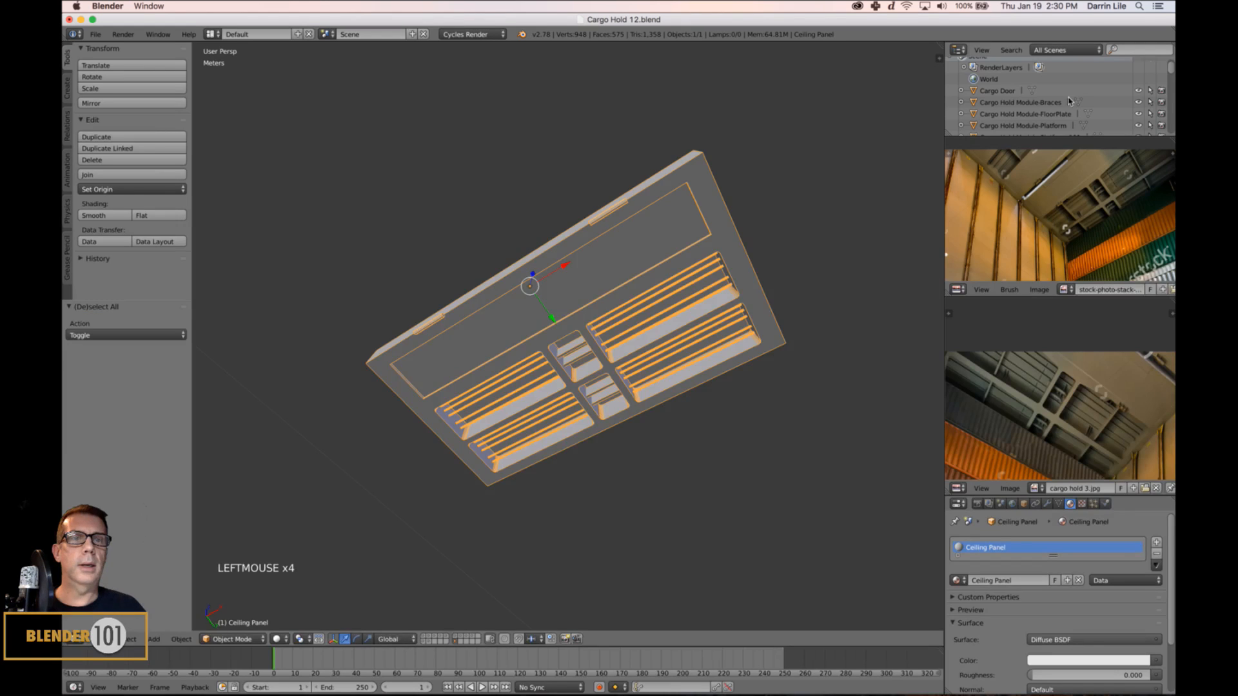
Switch to Substance Painter 2 and begin setting up a new project with Ceiling Panel.fbx as its mesh.
mouse_move(591, 674)
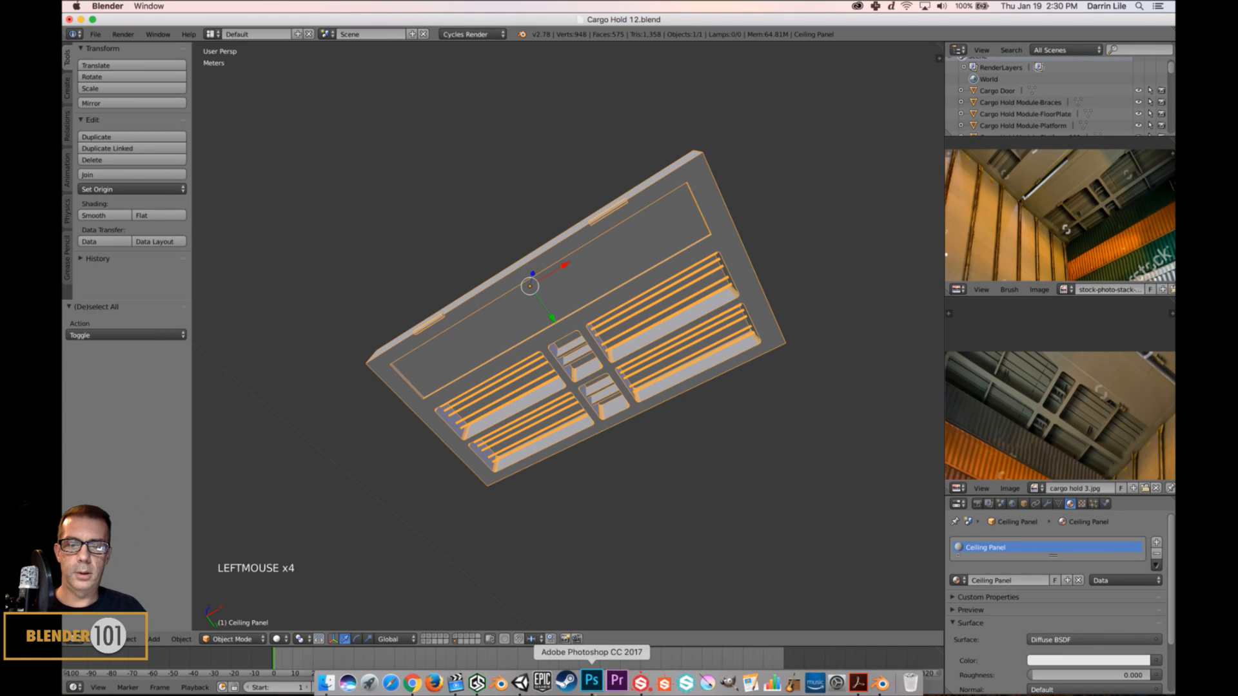
click(640, 682)
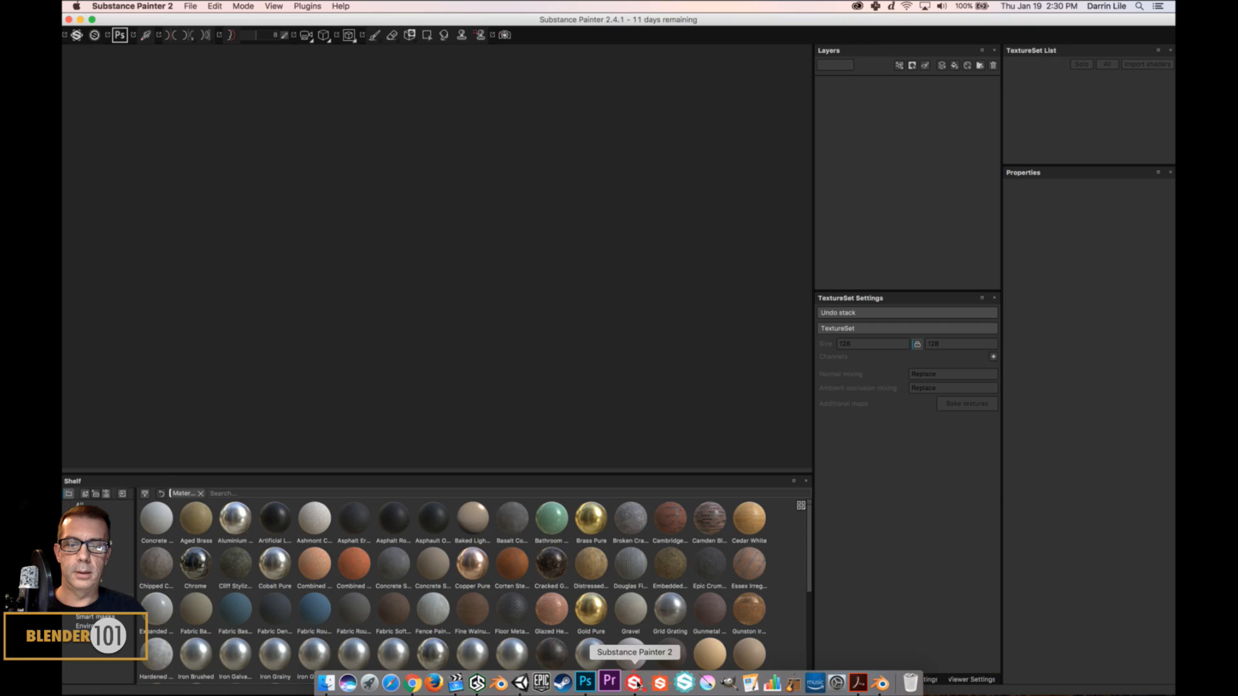
click(189, 7)
key(Return)
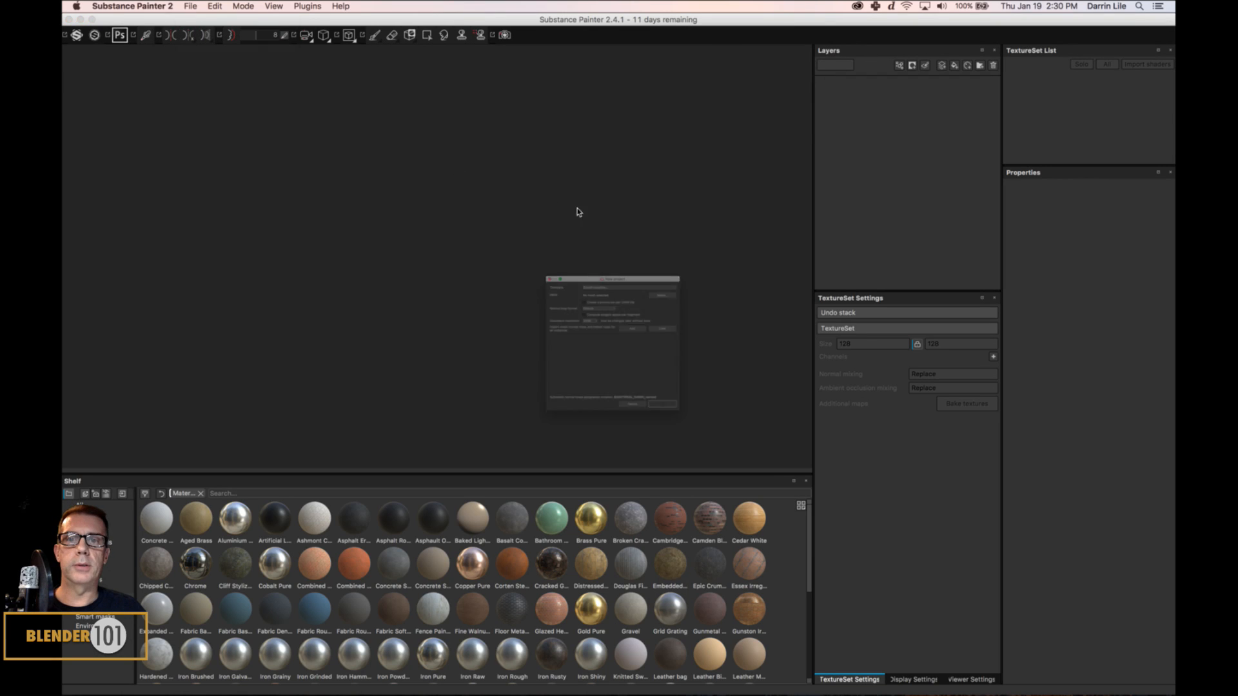
click(713, 240)
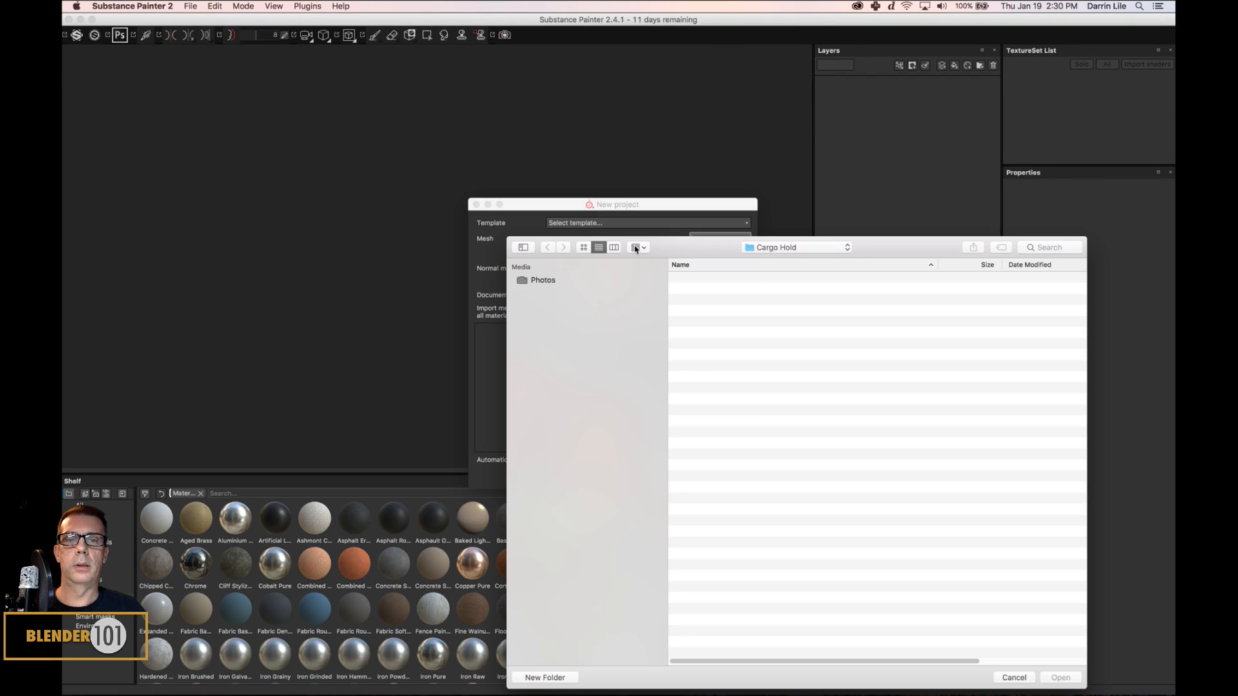
drag(722, 250, 559, 136)
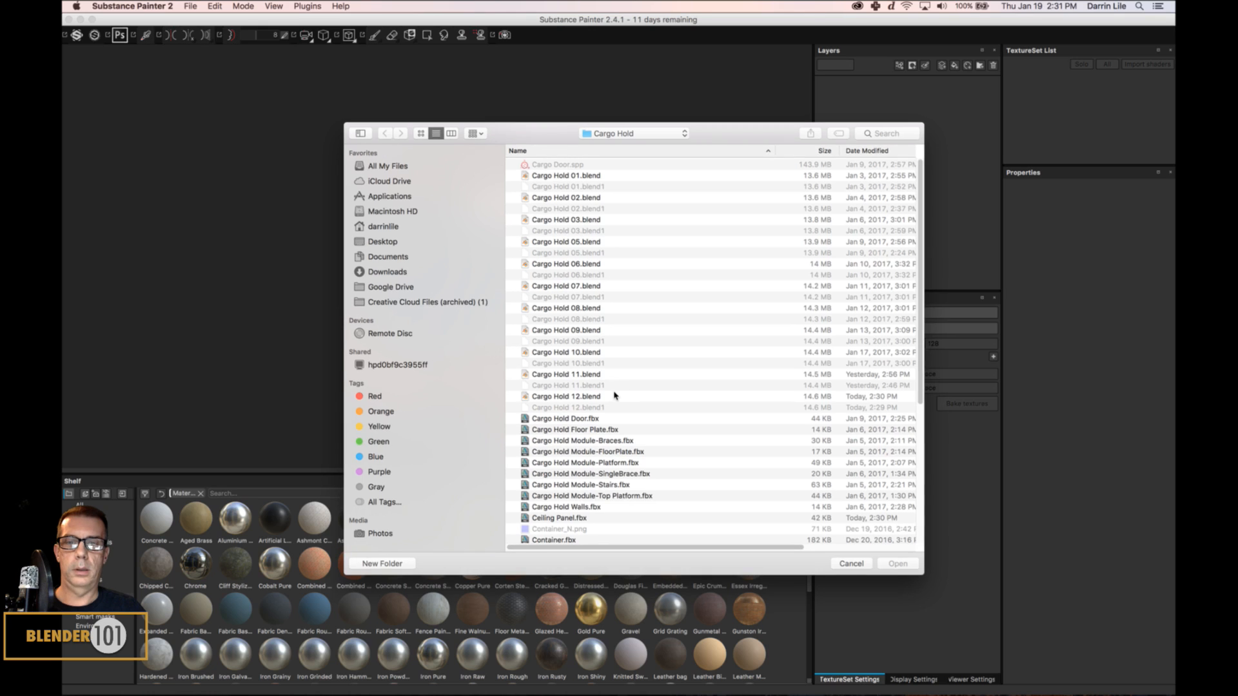
scroll(613, 392, down, 5)
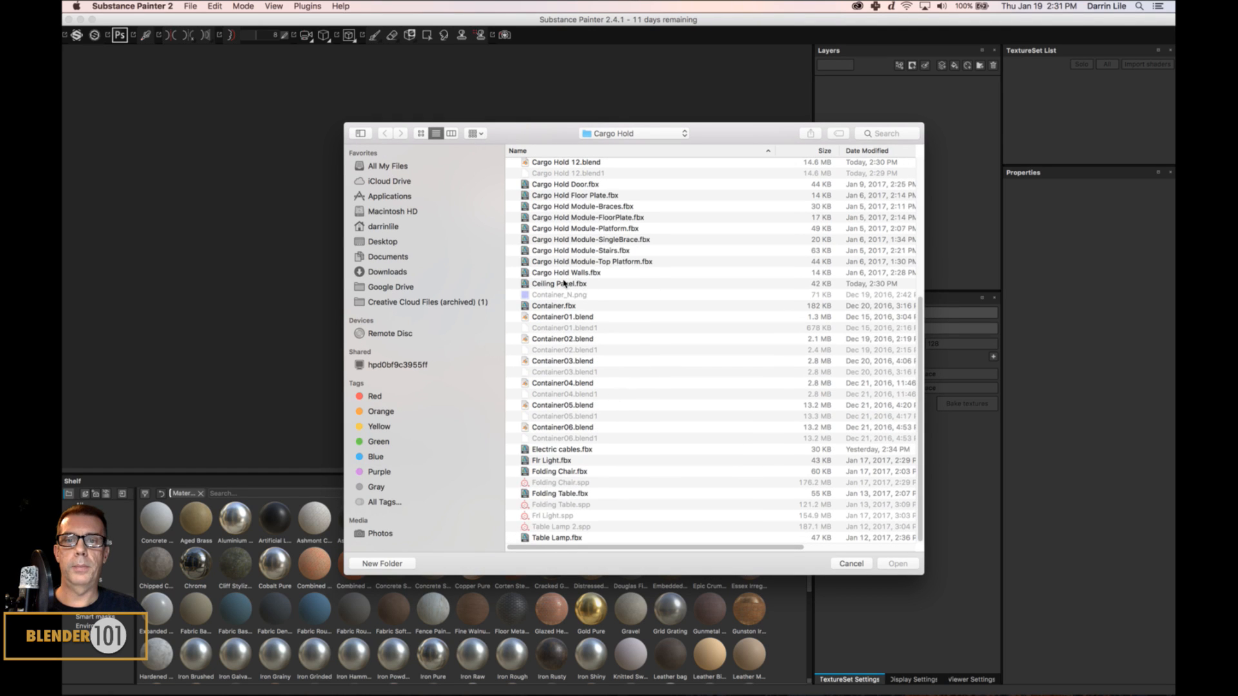
click(564, 284)
key(Return)
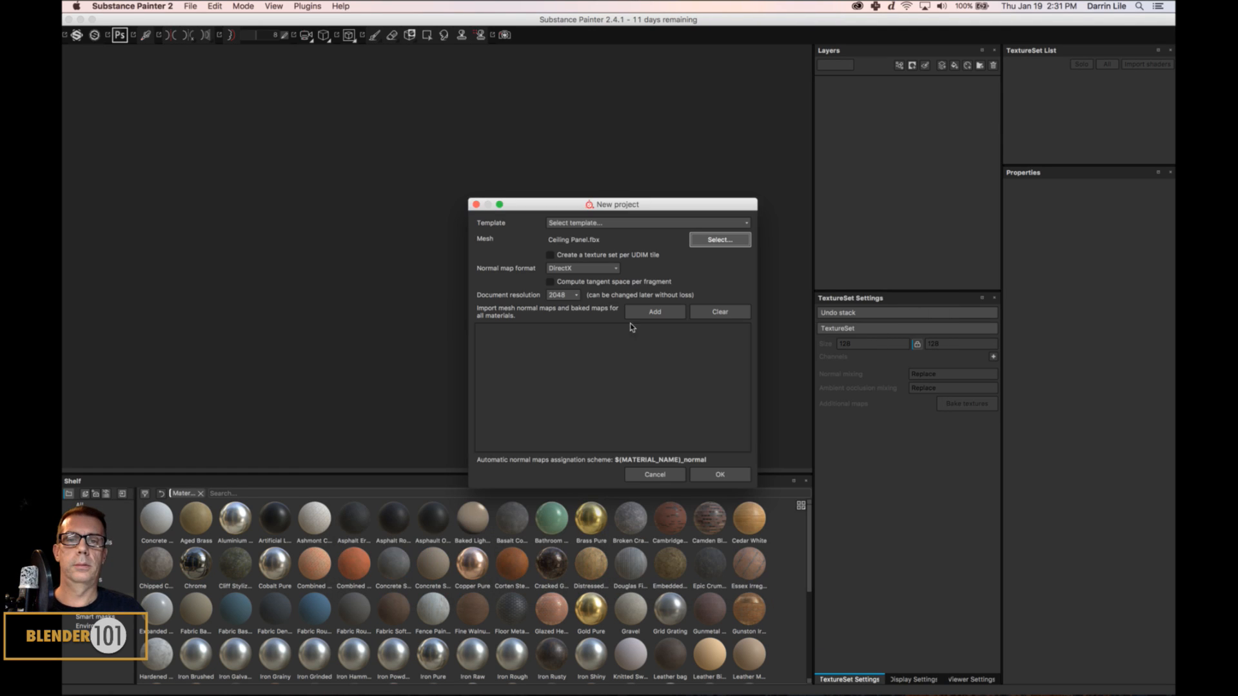
Create the new project from the Ceiling Panel.fbx mesh with a document resolution of 2048.
click(716, 476)
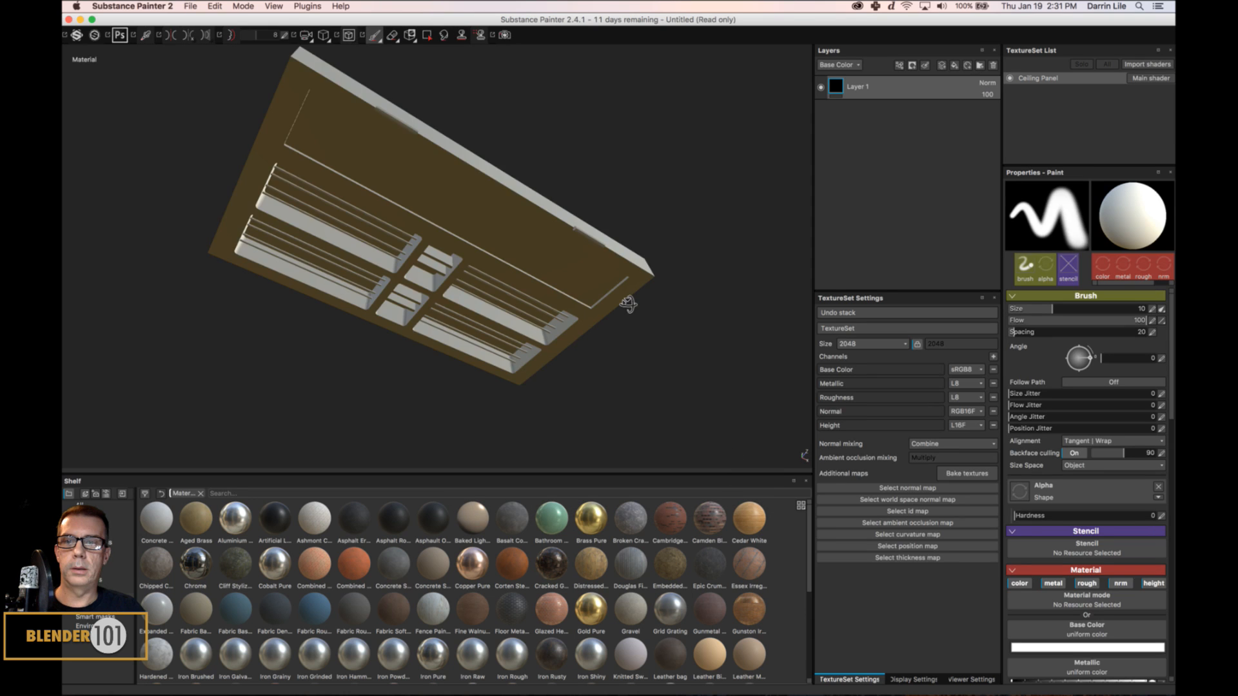
alt+drag(586, 318, 555, 409)
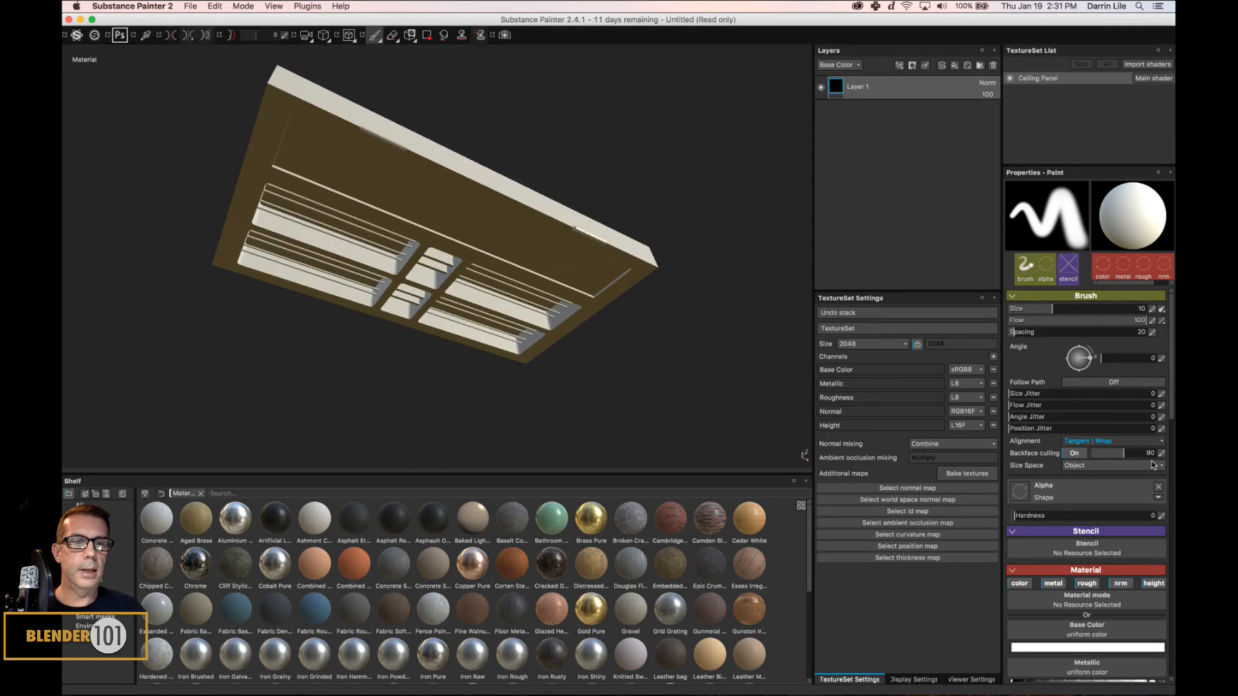
Begin baking the additional maps and set the ID baker's color source to Material Color.
click(965, 474)
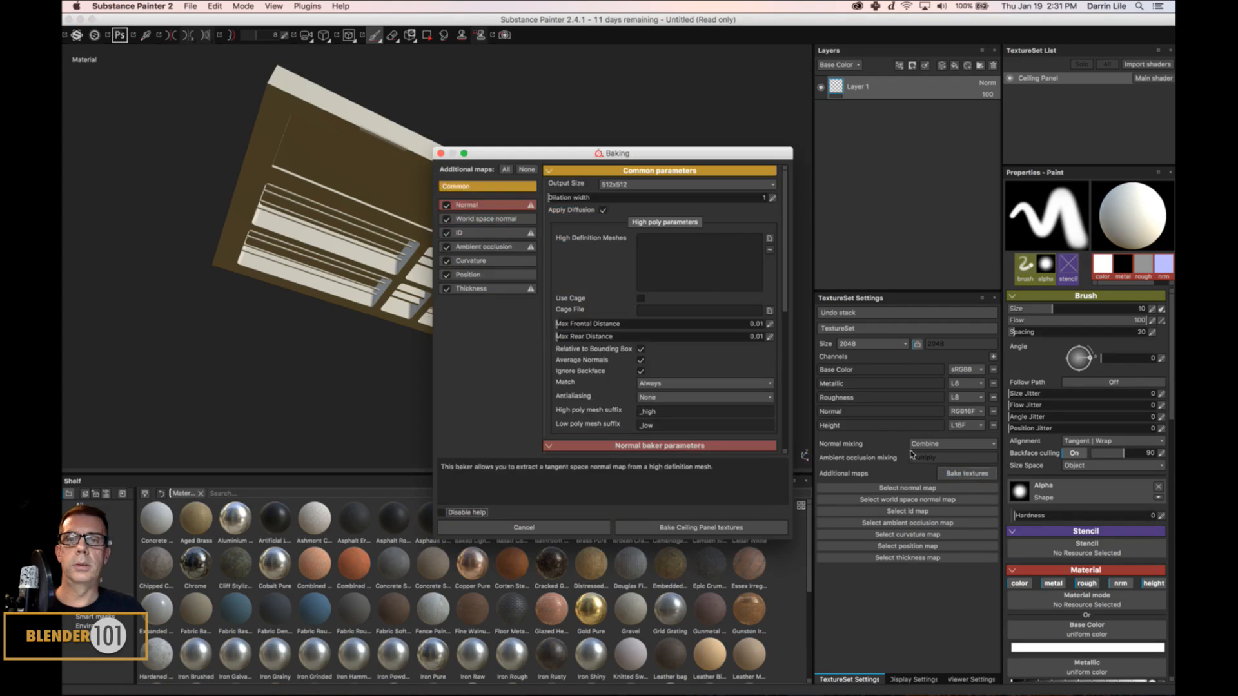
click(500, 236)
click(694, 185)
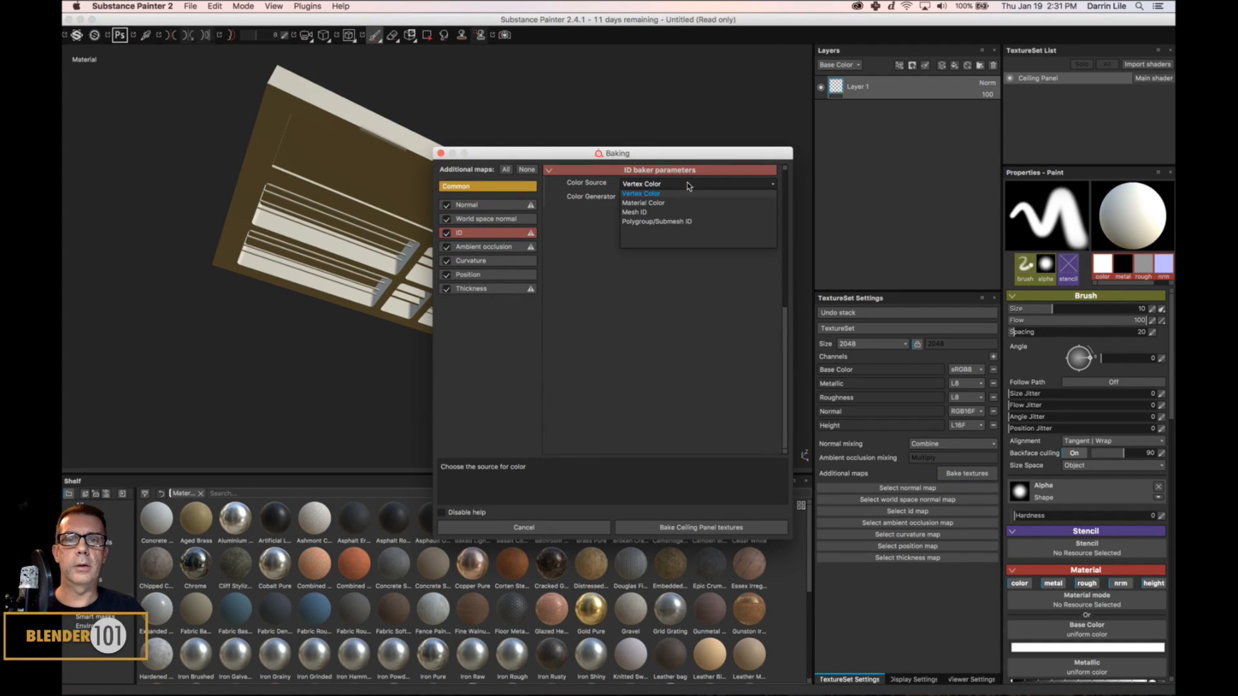
click(643, 203)
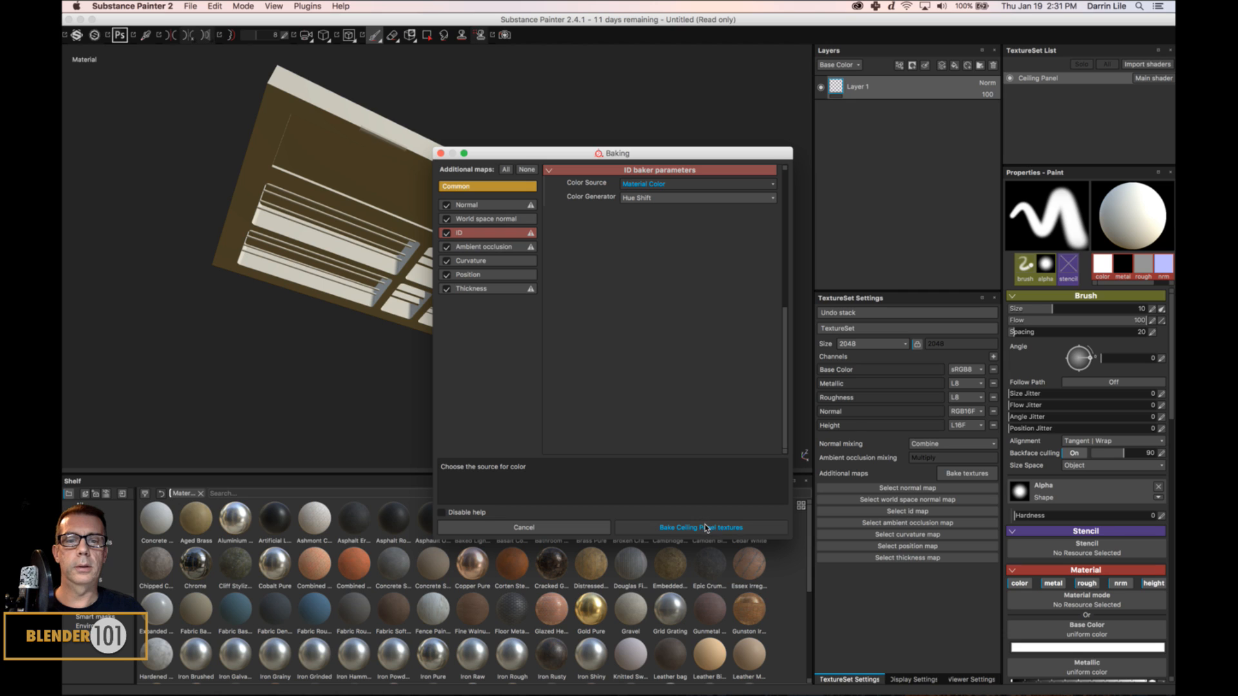
Set the common bake output size to 2048x2048 and bake the Ceiling Panel textures.
click(487, 186)
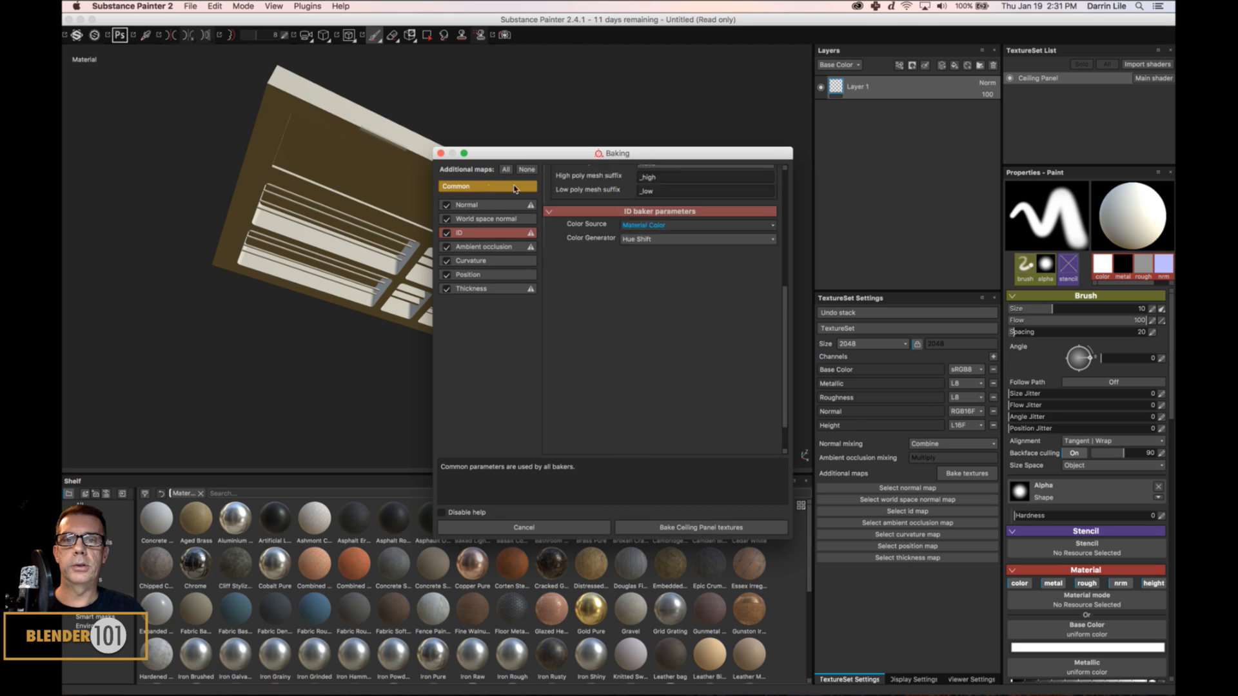
click(609, 184)
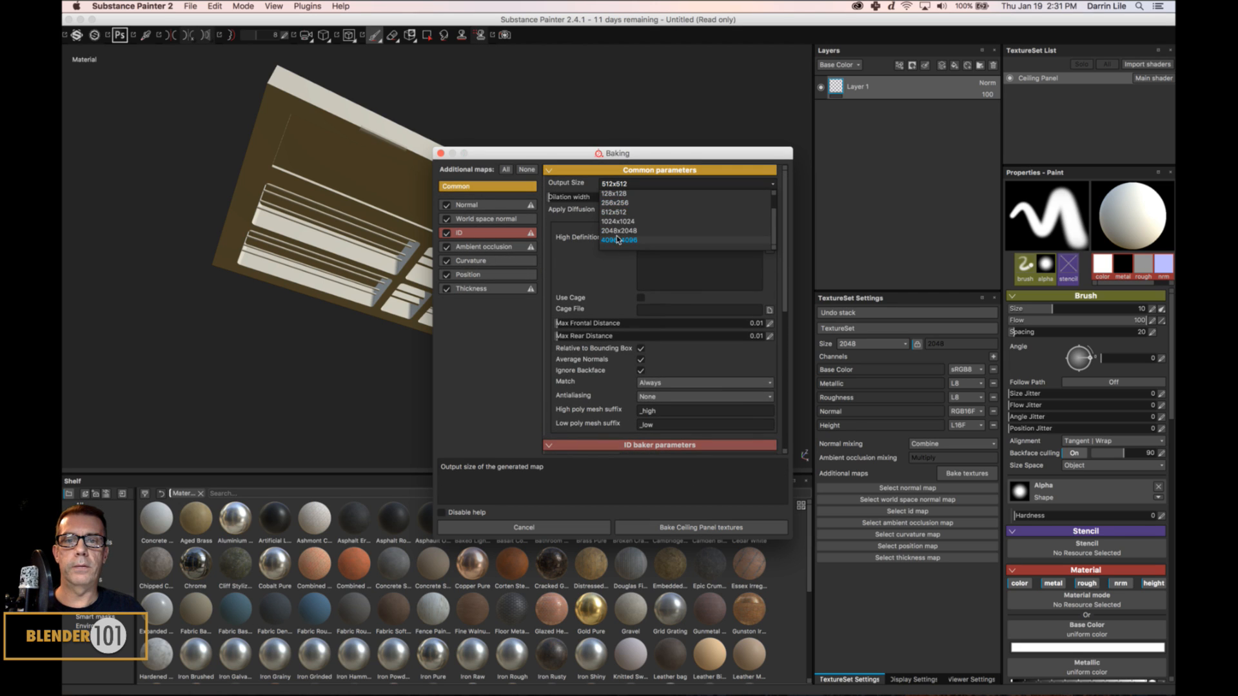
click(619, 230)
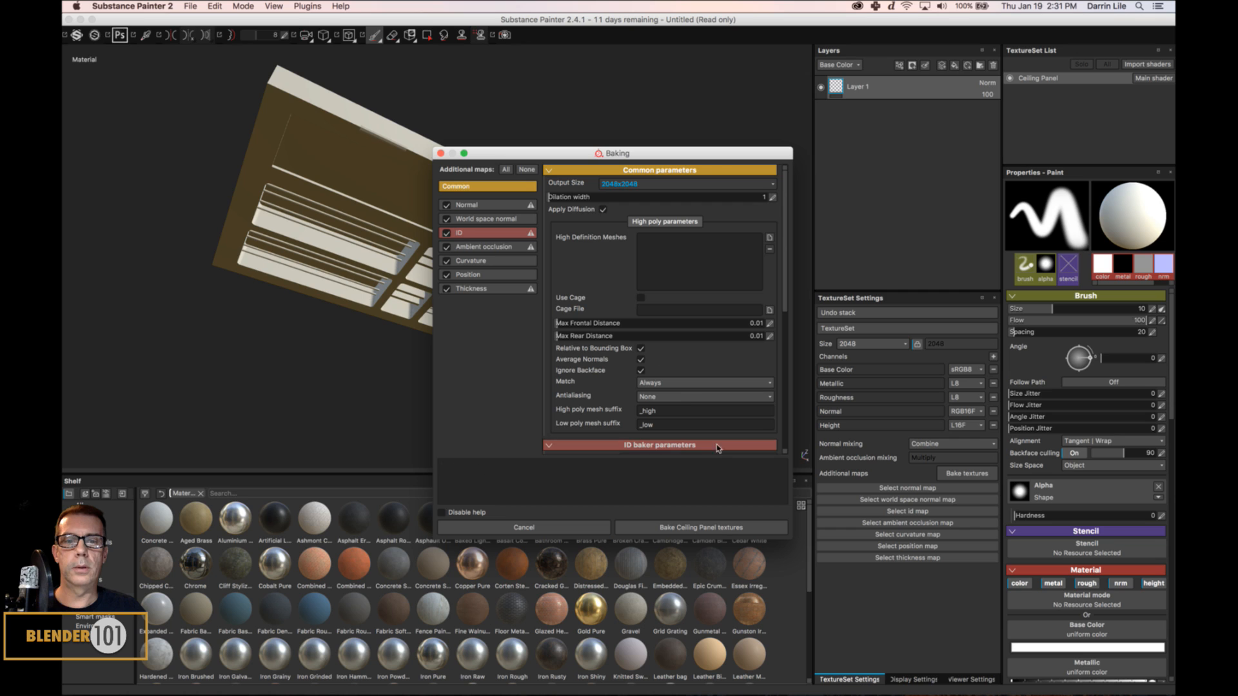
click(709, 528)
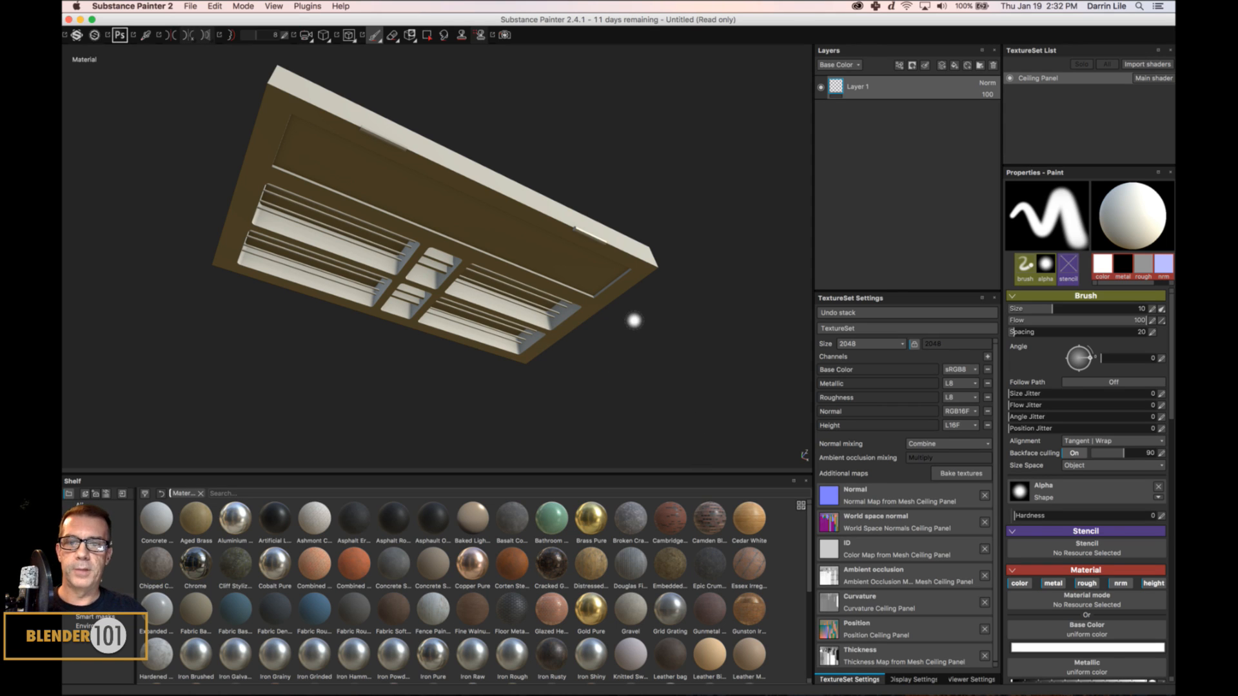
Delete the default Layer 1 and add the Painted steel material as a fill layer.
alt+drag(635, 322, 660, 351)
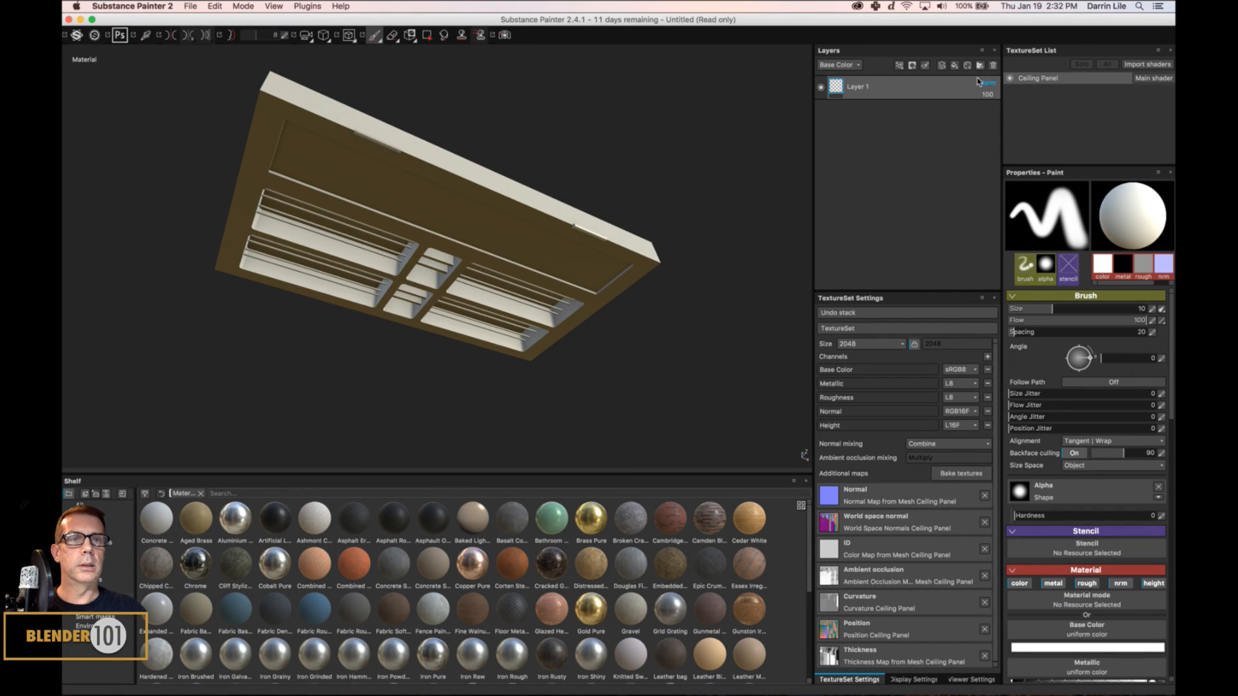
click(994, 66)
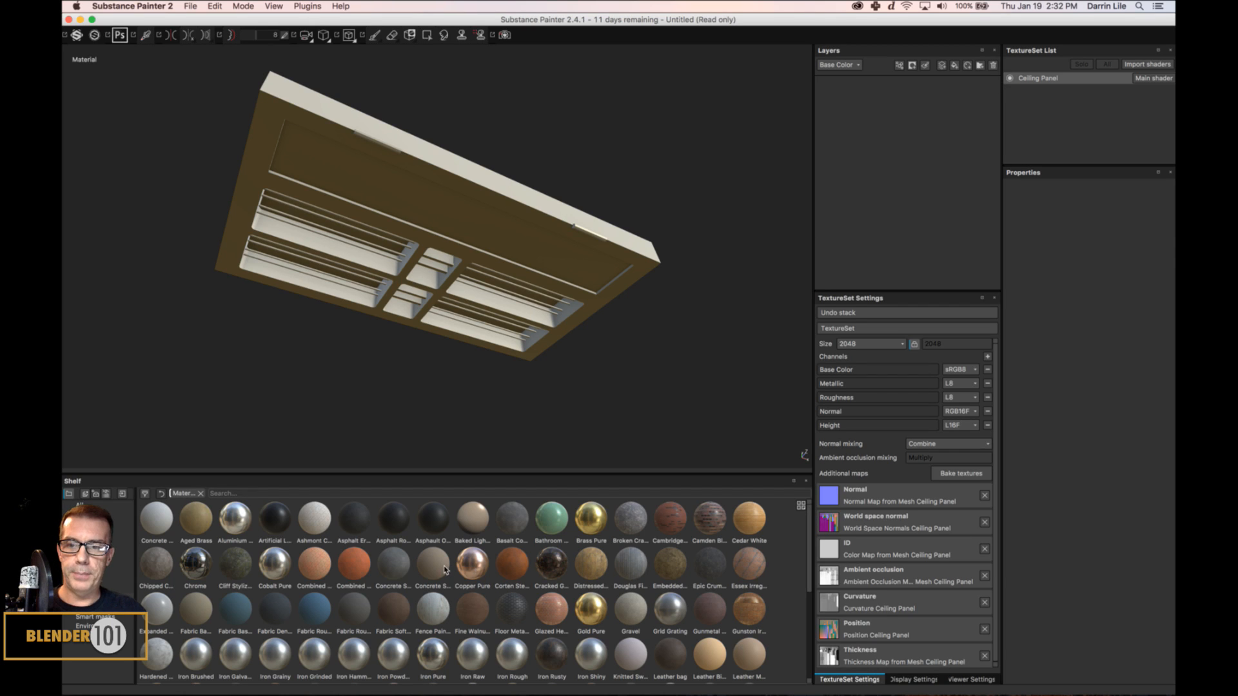
scroll(557, 590, down, 4)
mouse_move(530, 587)
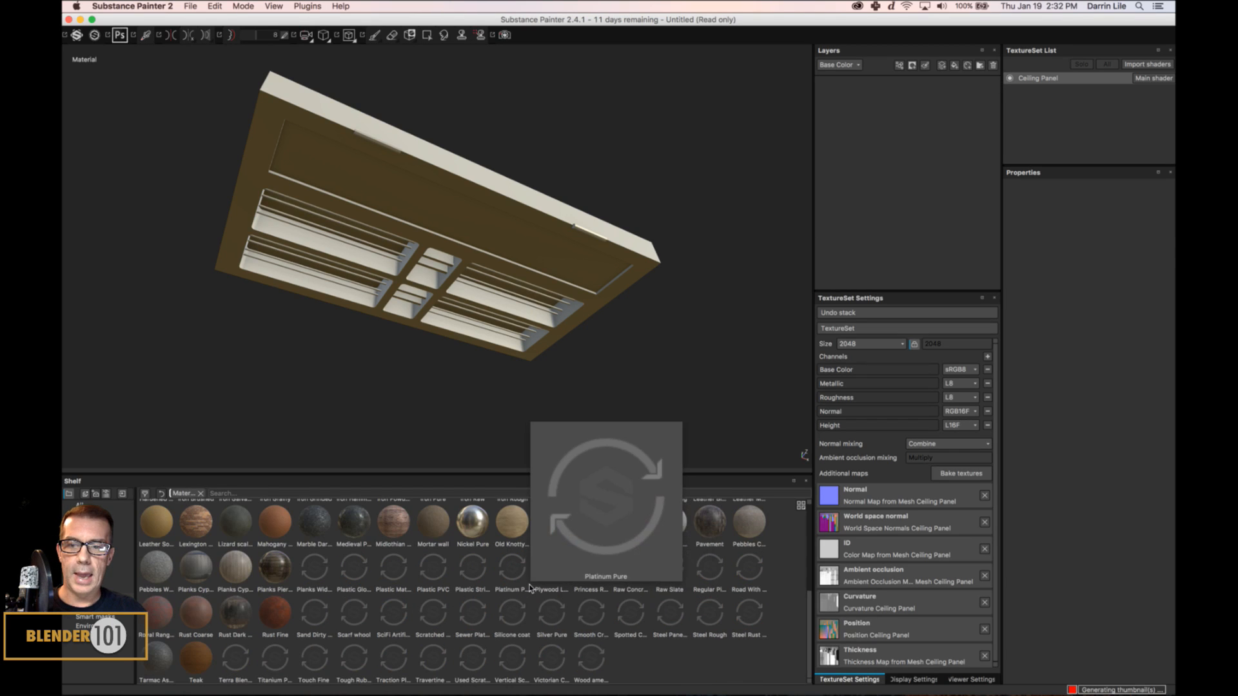
drag(551, 522, 903, 154)
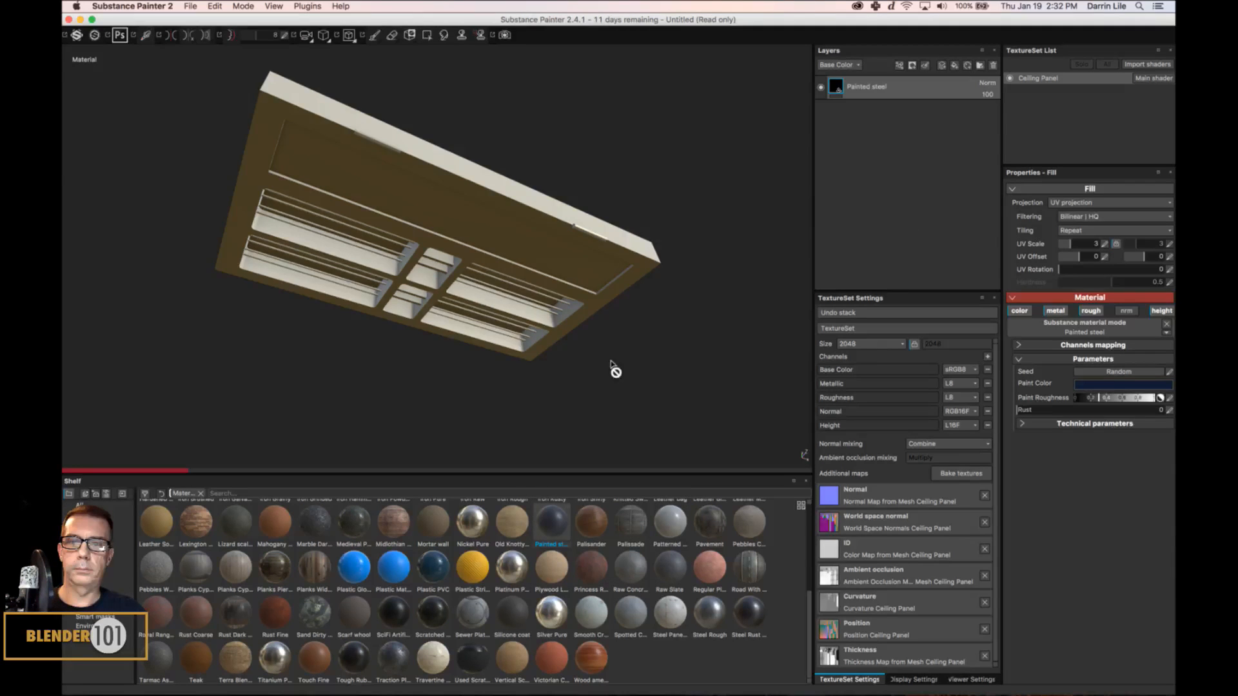
Check the ceiling's color in Blender's reference photos and give Painted steel a muted gray-green paint color, about RGB 0.398, 0.456, 0.416, in Substance Painter.
mouse_move(632, 351)
alt+mouse_down()
mouse_move(651, 327)
mouse_move(646, 401)
alt+mouse_up()
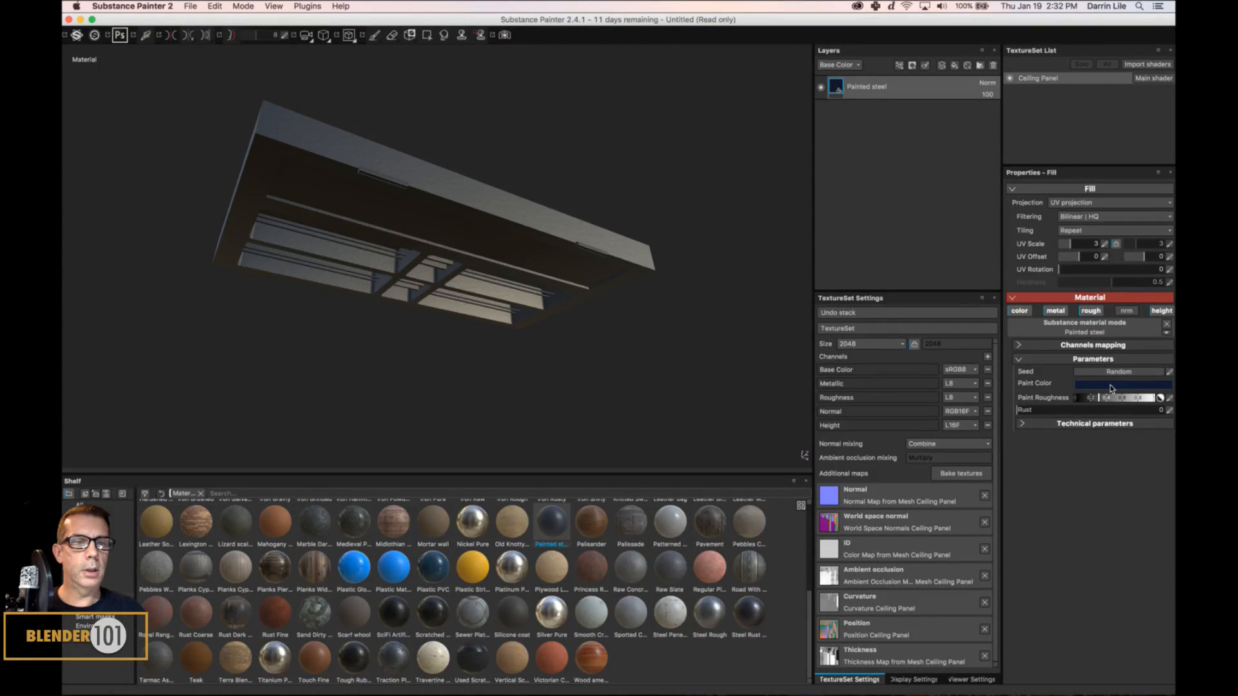
key(super+Tab)
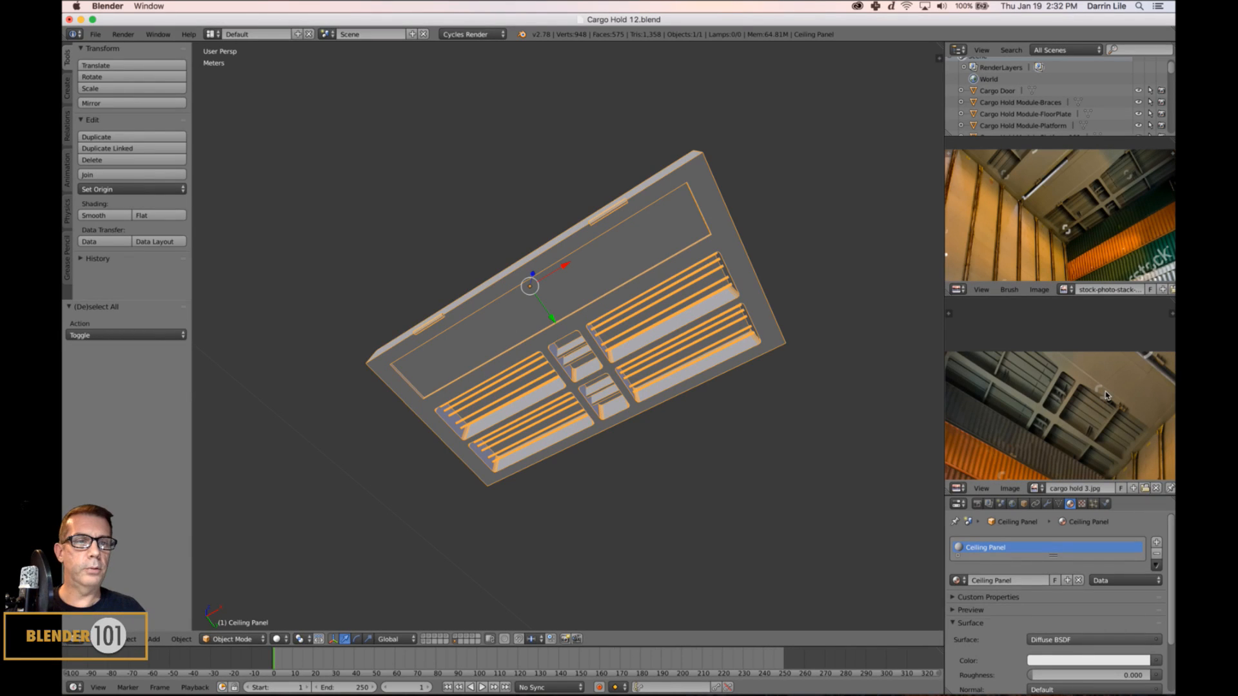
key(super+Tab)
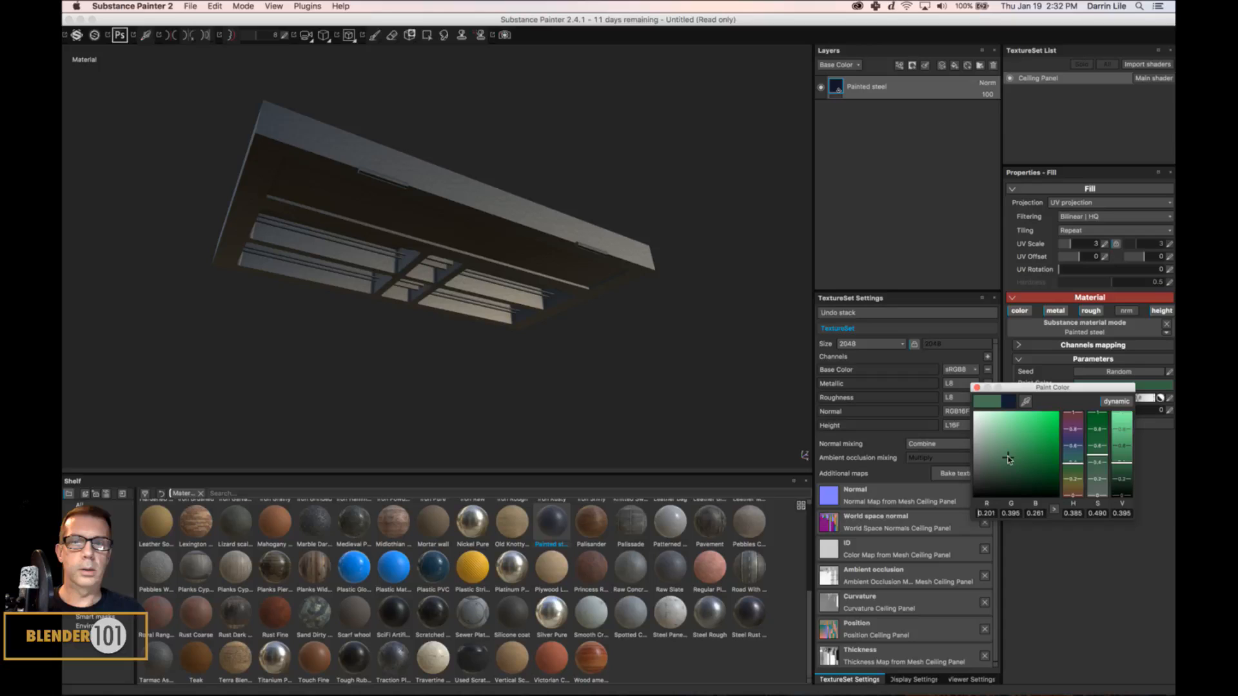
drag(1009, 459, 1014, 457)
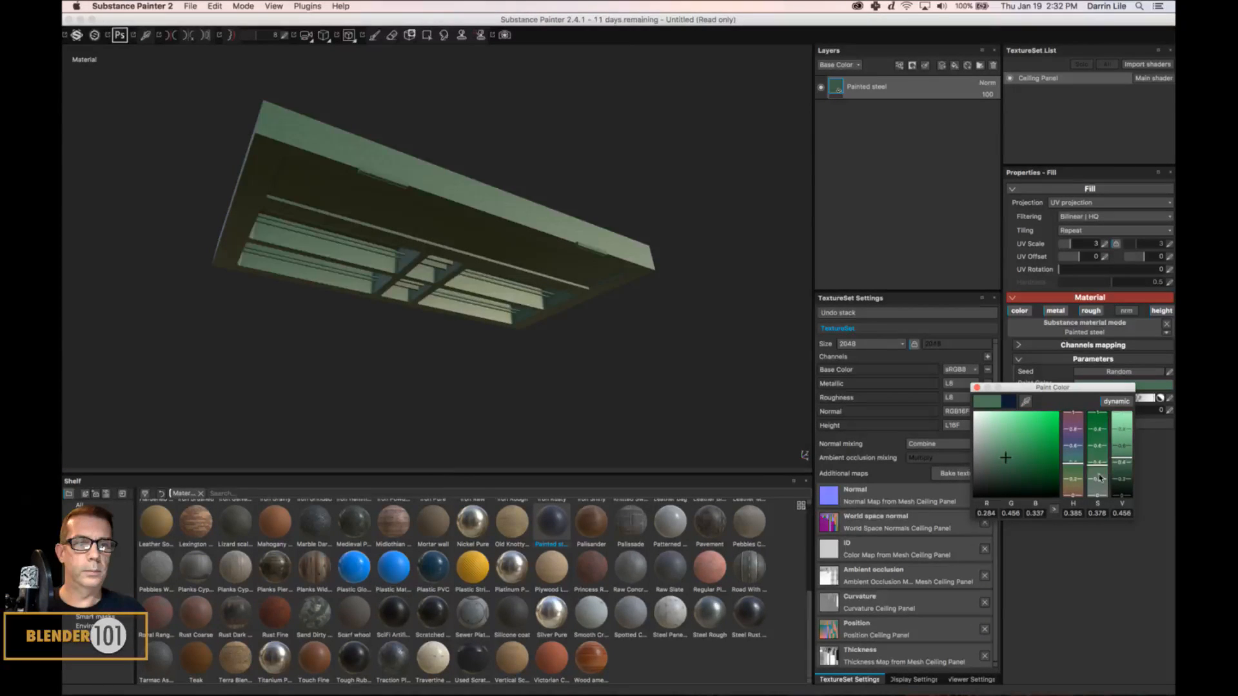
drag(1098, 462, 1099, 488)
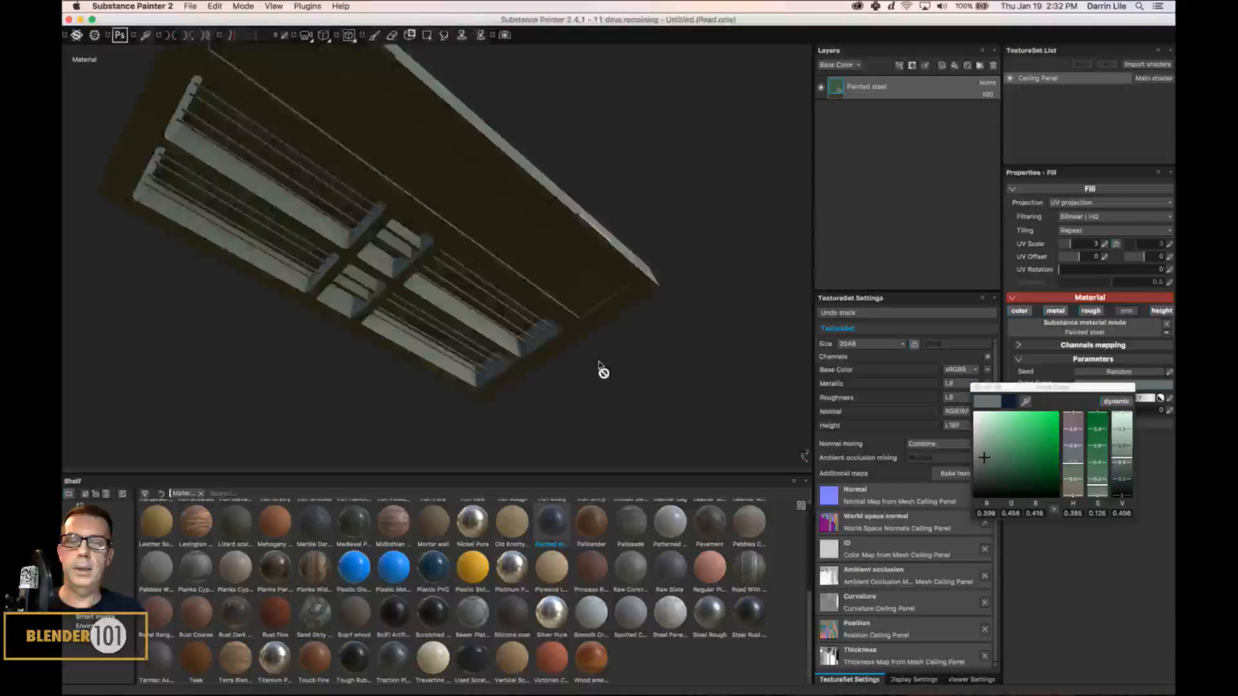
Brighten and desaturate the Painted steel paint color to a light gray of about RGB 0.525, 0.551, 0.533.
mouse_move(602, 370)
alt+mouse_down()
mouse_move(586, 404)
mouse_move(586, 375)
alt+mouse_up()
alt+middle_drag(585, 375, 679, 382)
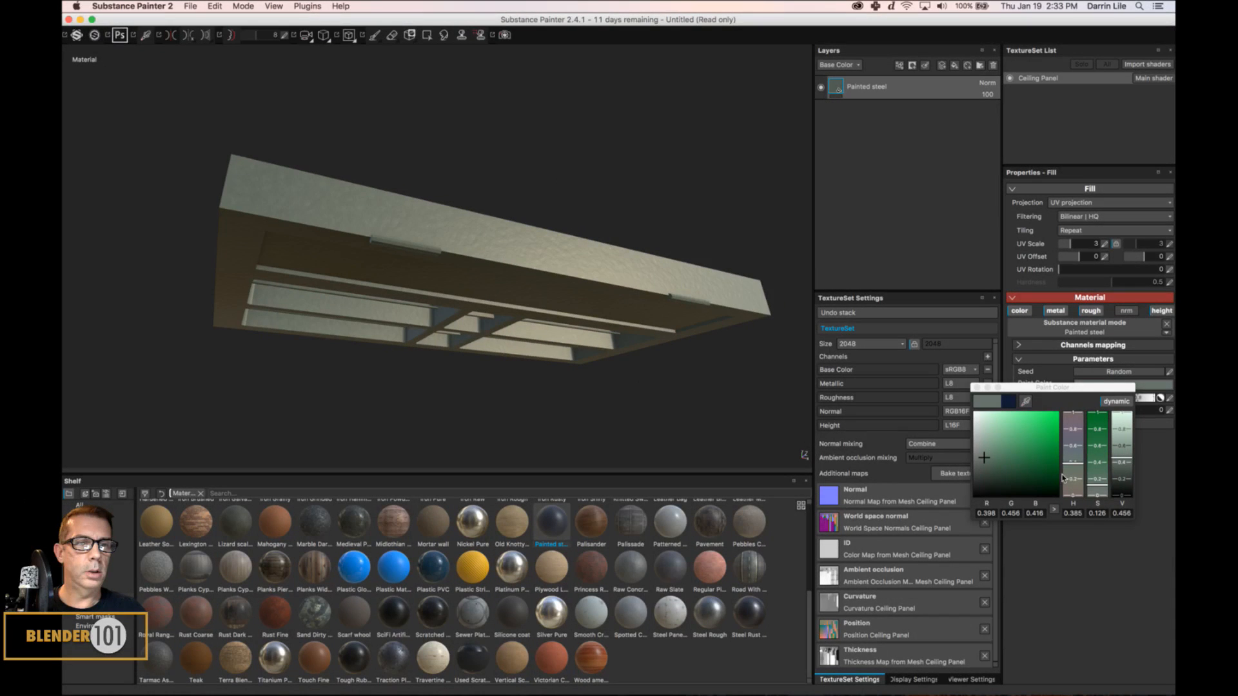
click(1119, 460)
drag(1119, 460, 1125, 445)
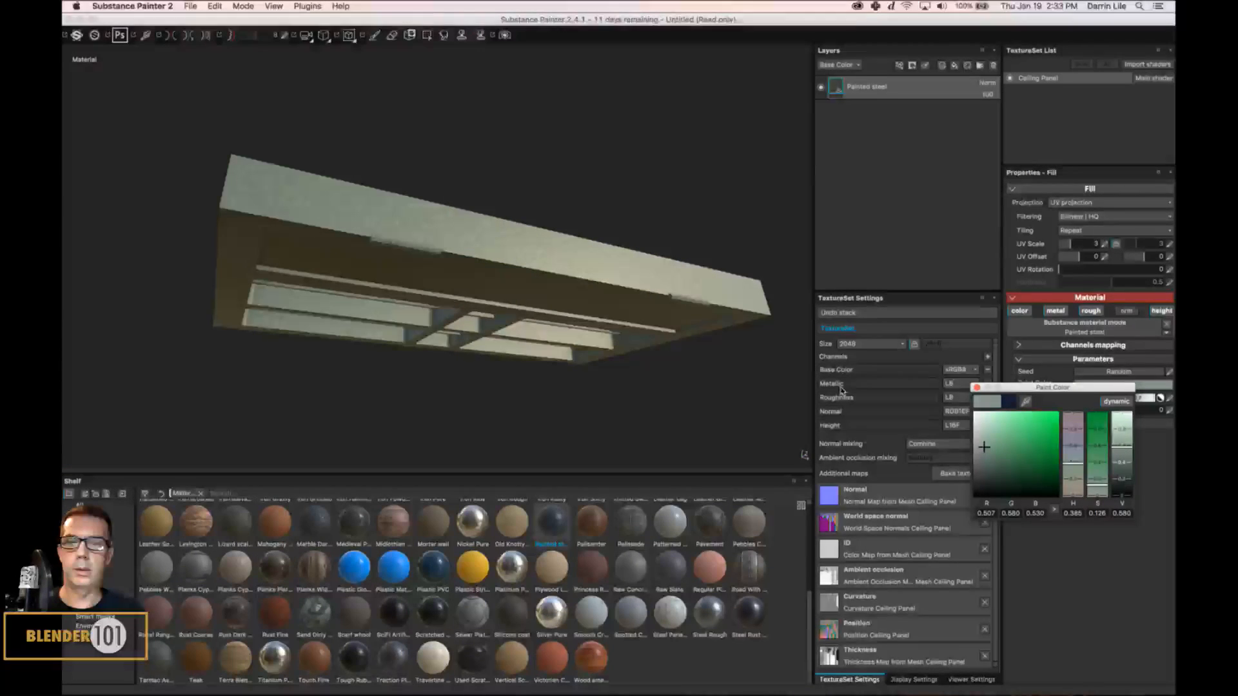
drag(984, 447, 978, 449)
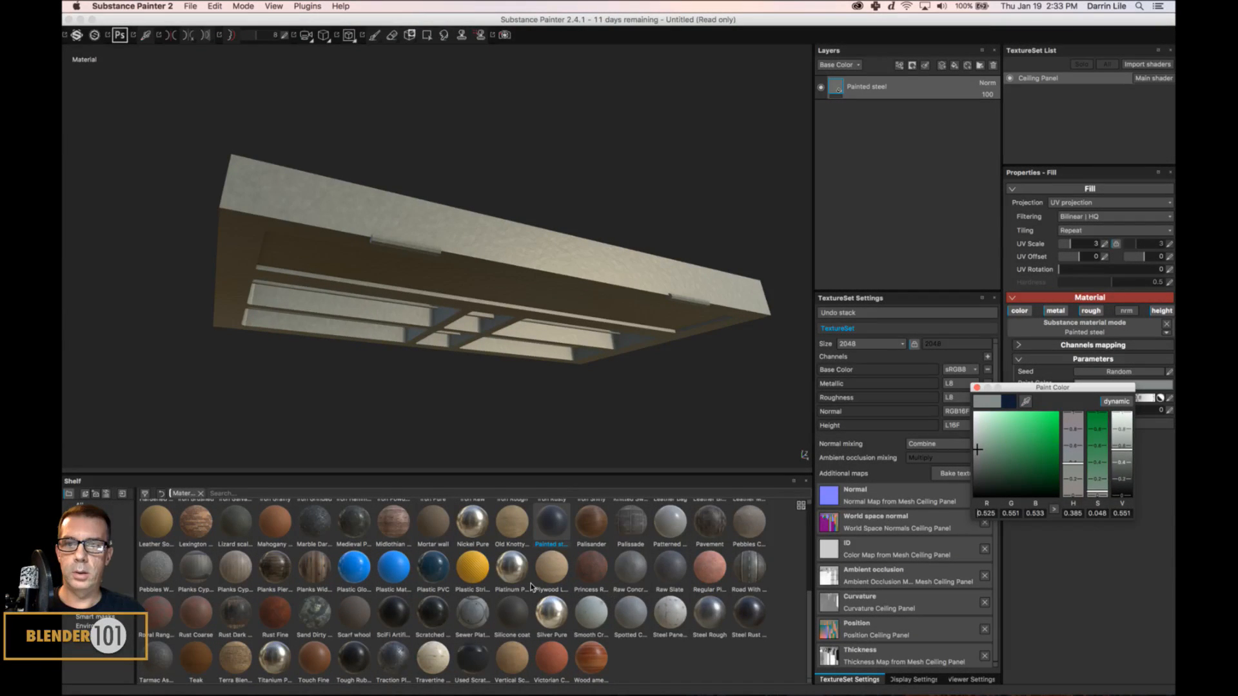
Add the Iron Rusty material as a layer beneath Painted steel.
scroll(530, 585, up, 5)
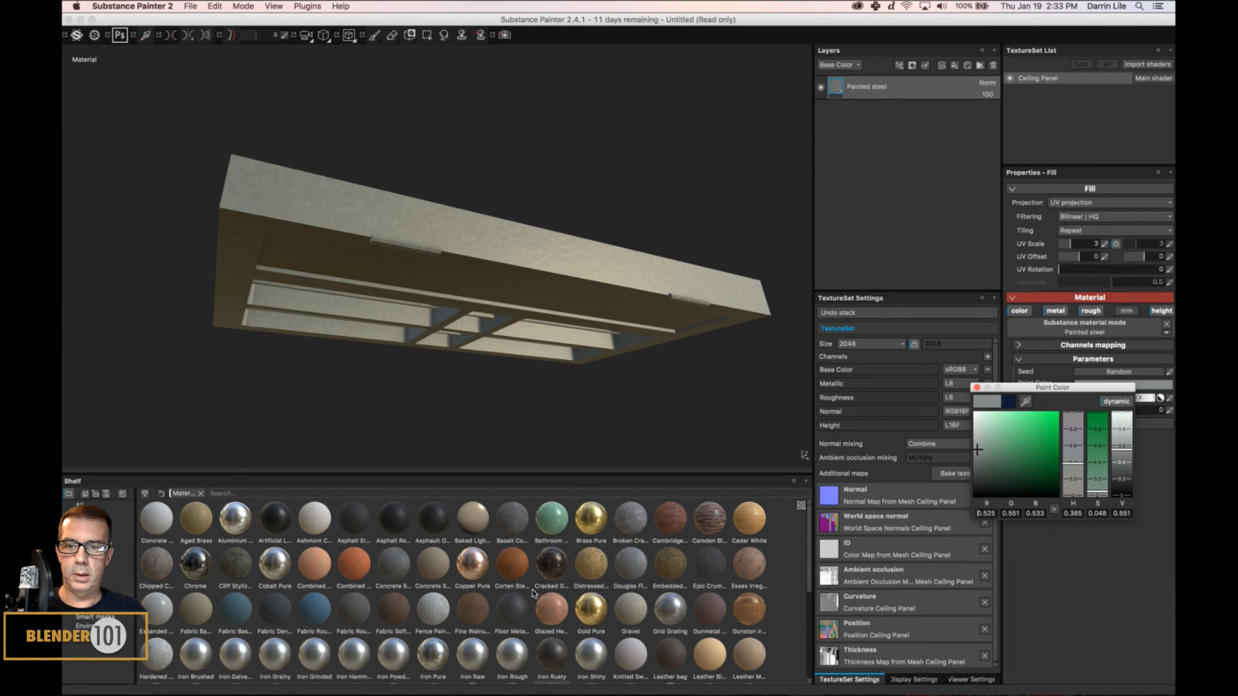
click(552, 661)
drag(573, 603, 925, 123)
drag(921, 124, 920, 127)
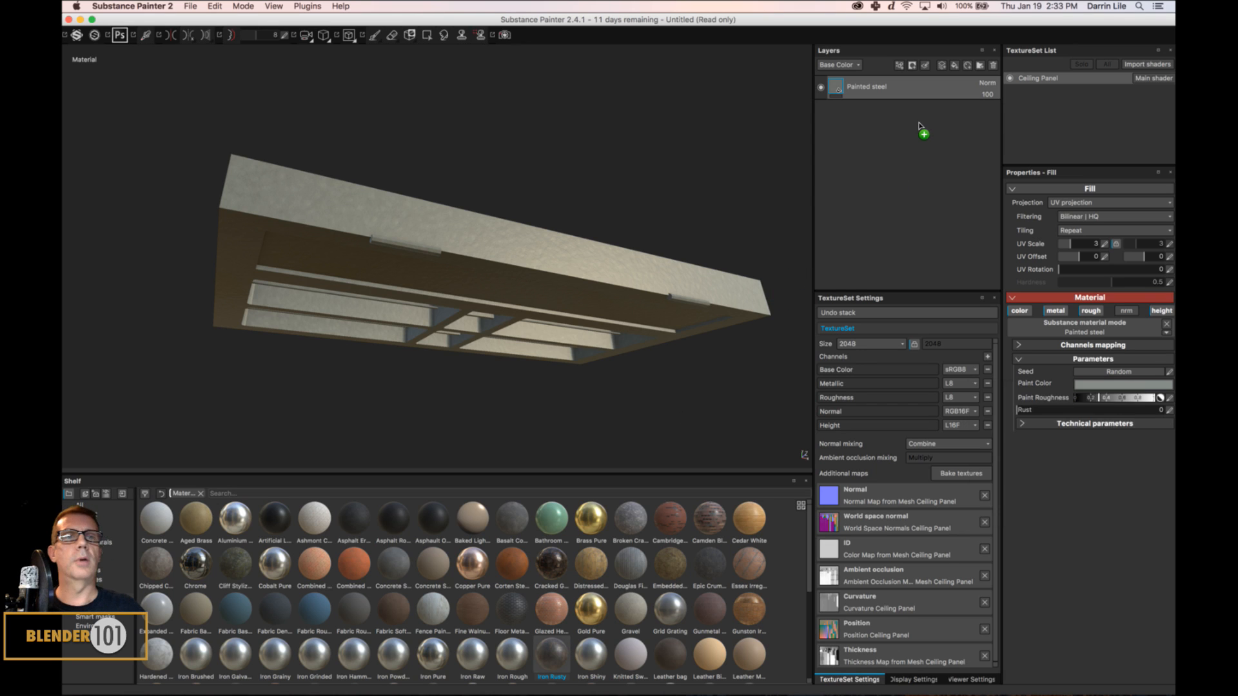
Add a black mask to the Painted steel layer.
click(903, 87)
right_click(901, 90)
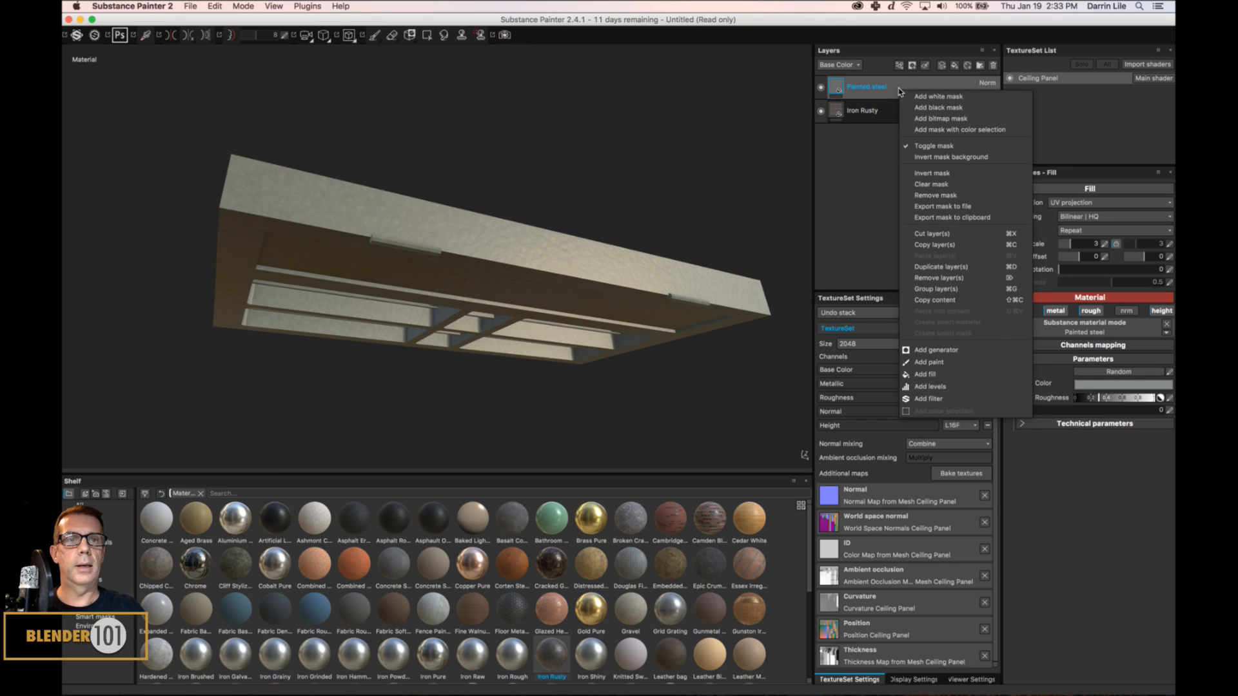
click(938, 108)
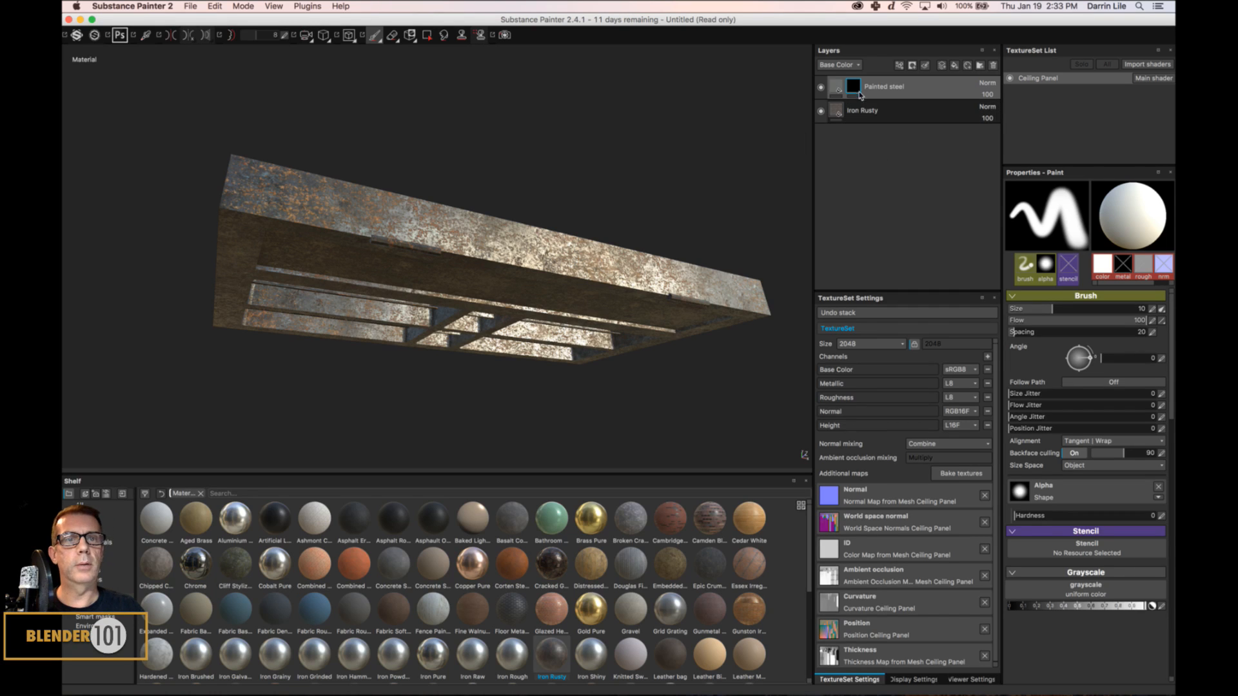
Add a generator to the Painted steel mask and assign MG Dripping Rust to it.
right_click(857, 89)
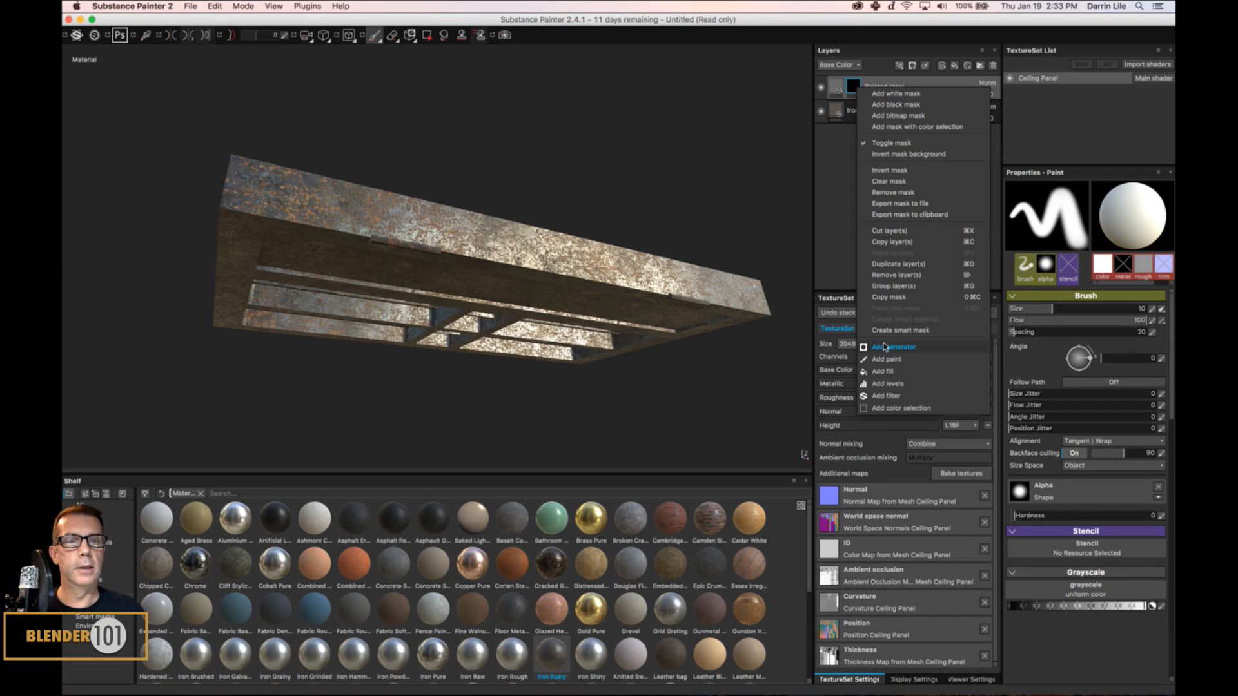
click(885, 348)
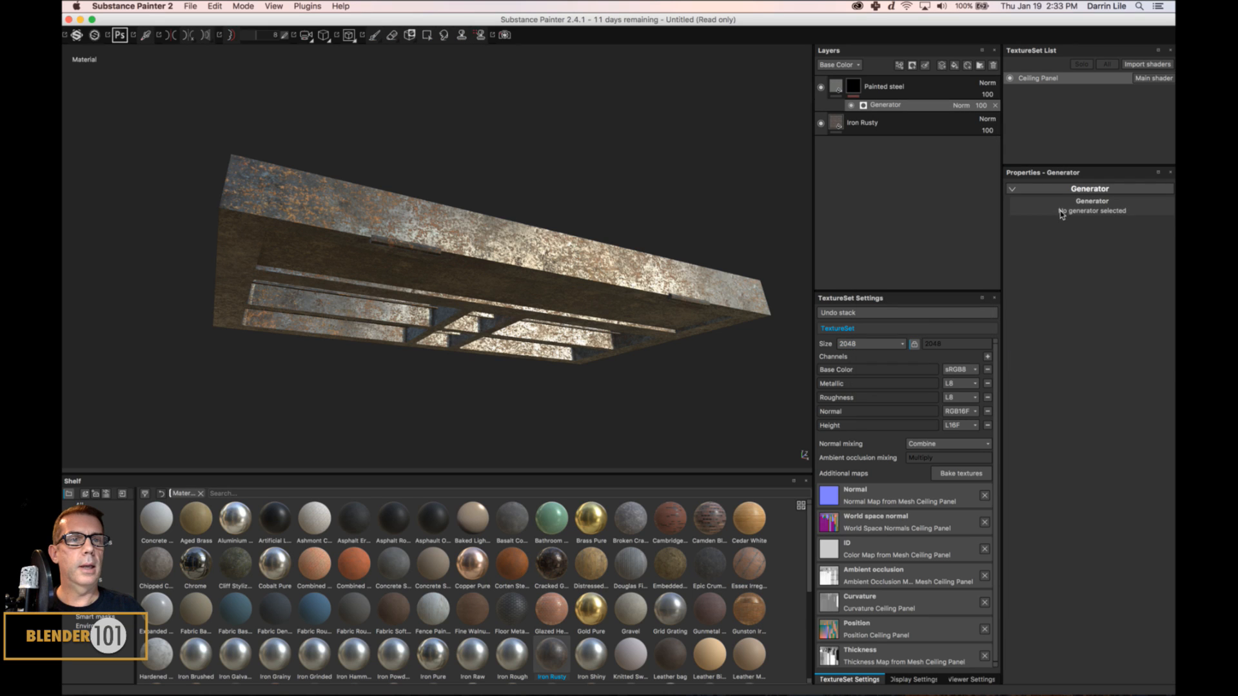
click(1063, 210)
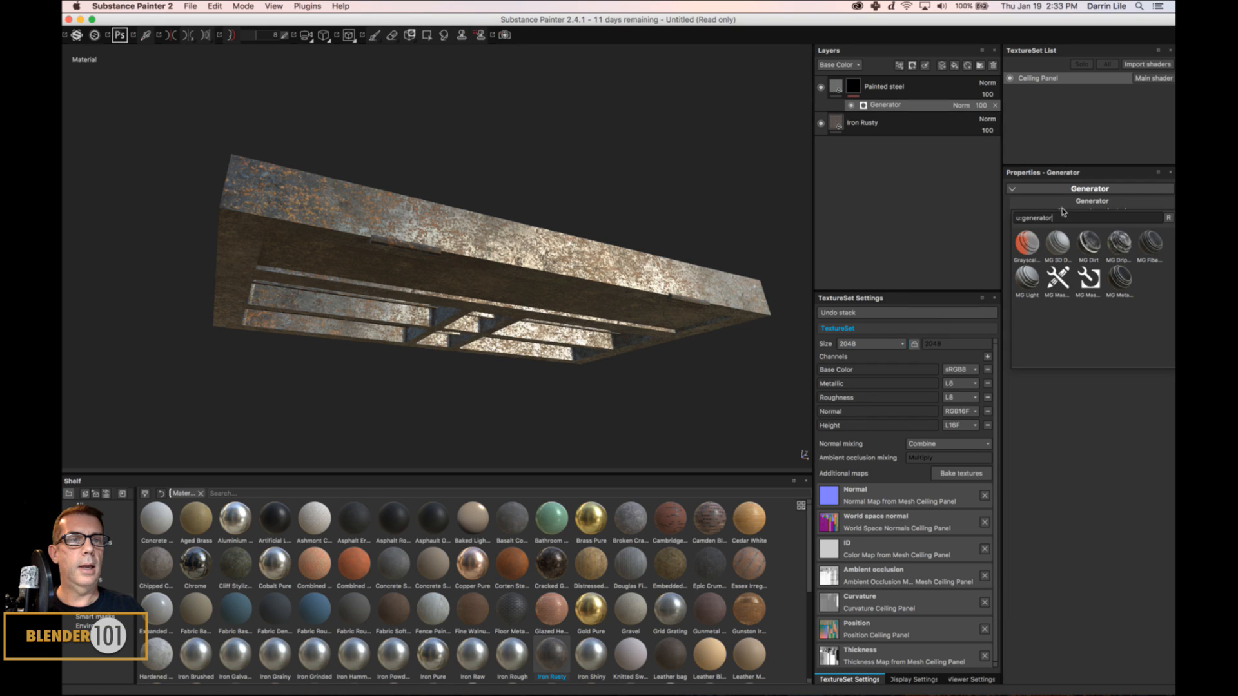
click(1116, 243)
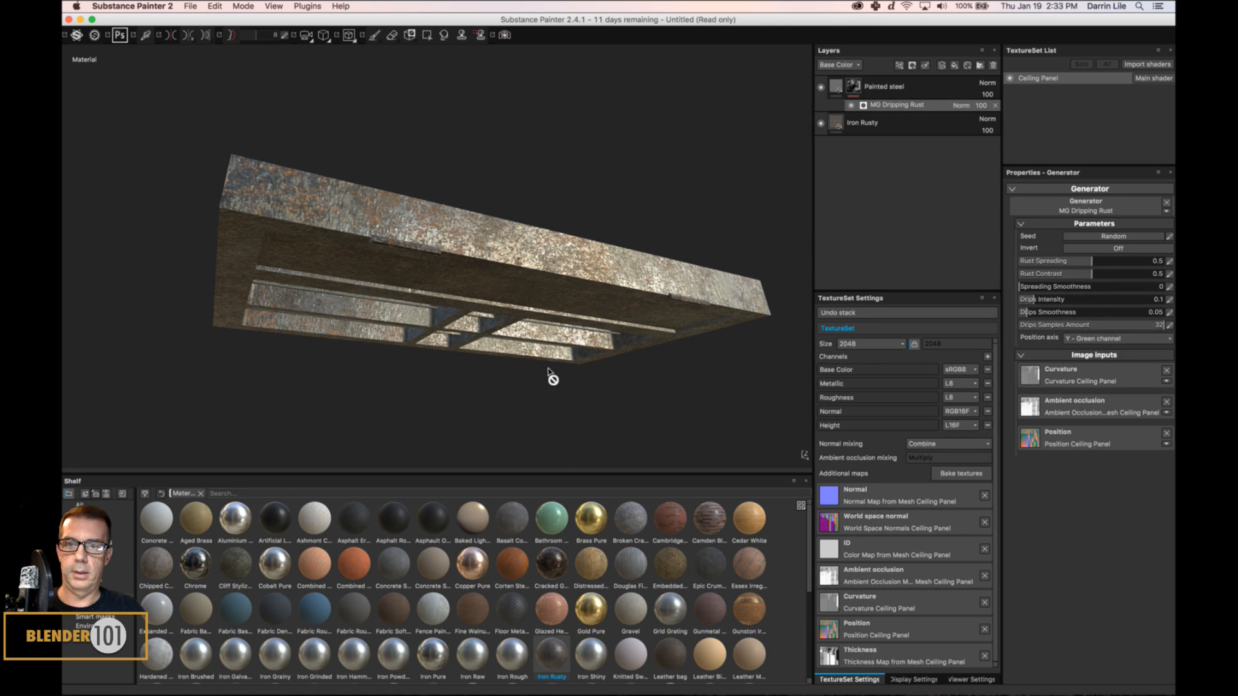
mouse_move(547, 373)
alt+mouse_down()
mouse_move(574, 348)
mouse_move(552, 387)
alt+mouse_up()
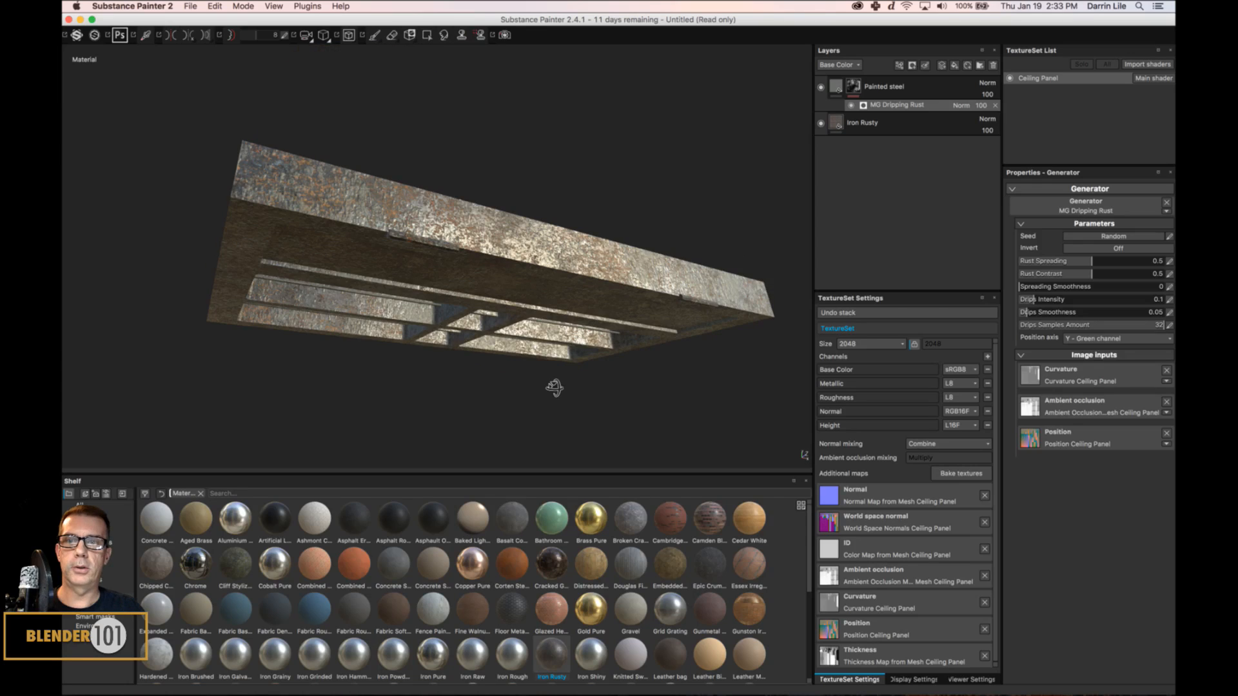
Invert the MG Dripping Rust generator and inspect the rust spots along the panel's side.
click(1094, 248)
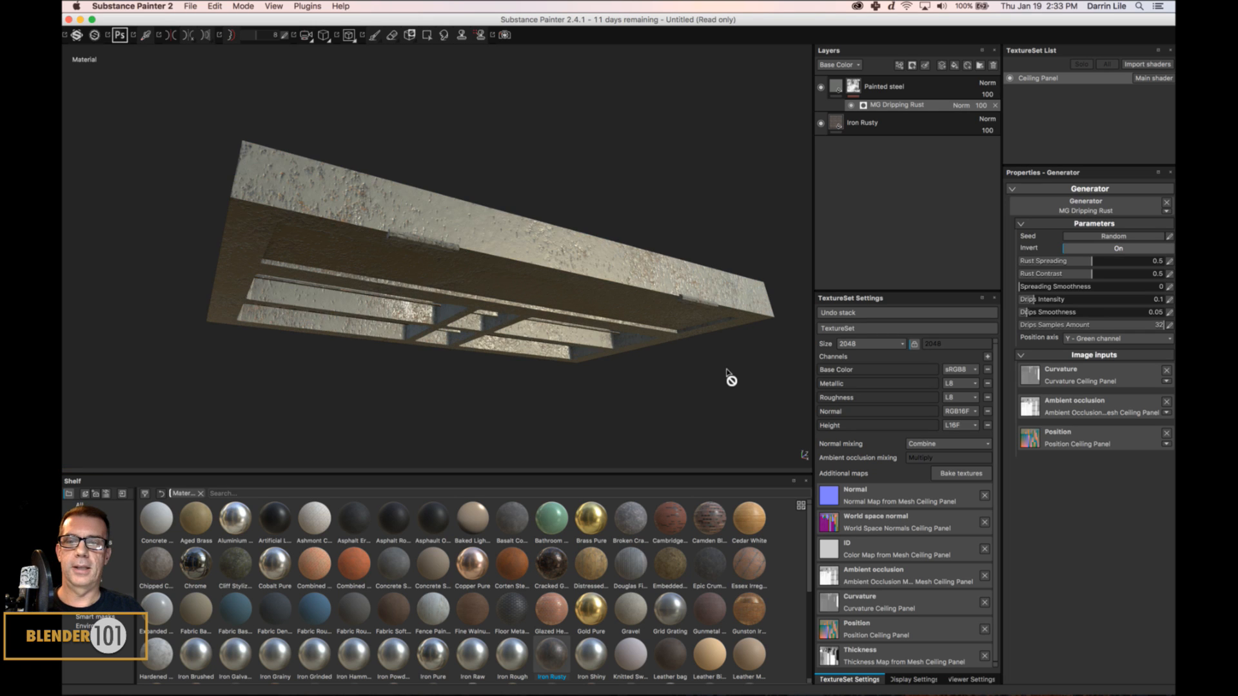
mouse_move(608, 419)
alt+mouse_down()
mouse_move(632, 408)
mouse_move(672, 348)
mouse_move(605, 434)
mouse_move(610, 409)
alt+mouse_up()
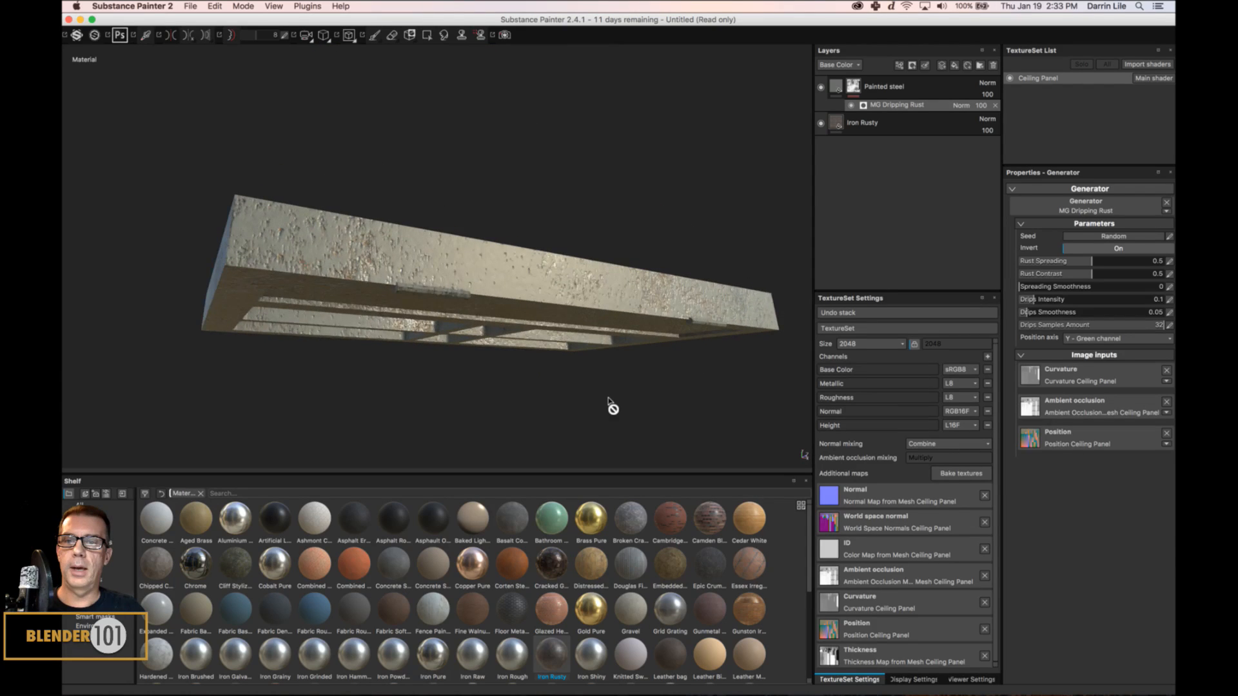
scroll(610, 408, up, 3)
alt+middle_drag(407, 388, 450, 408)
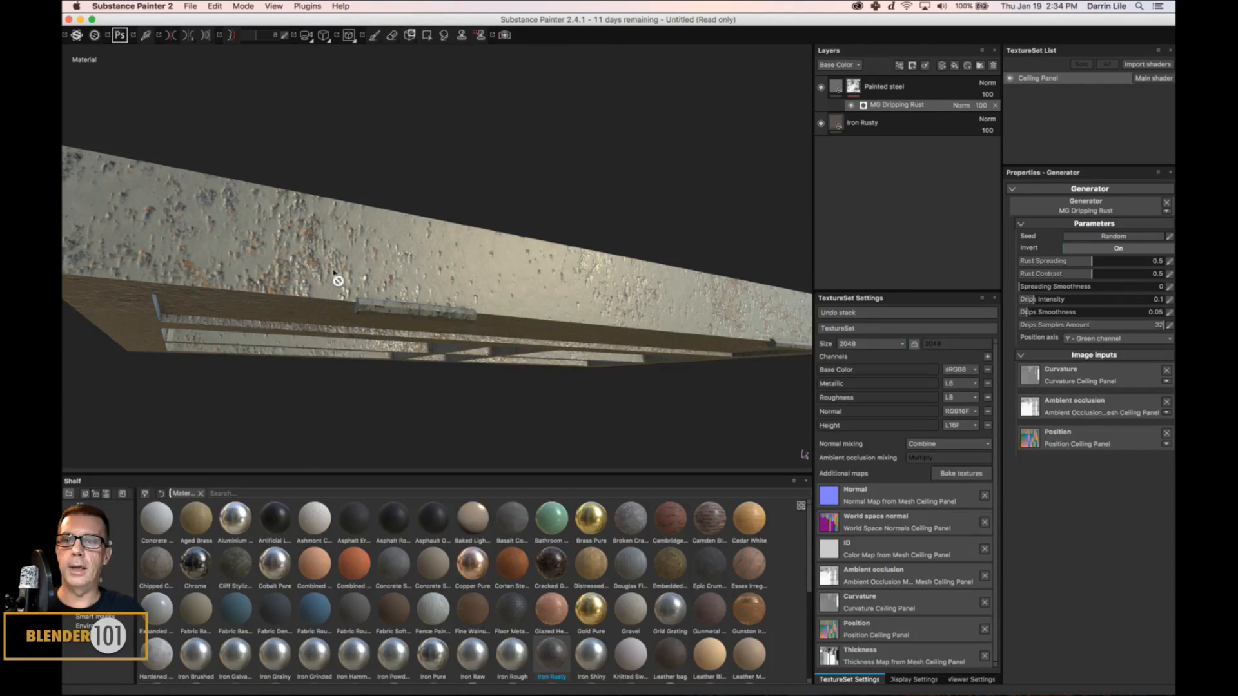
Set the Painted steel layer's opacity to 0 in the Height channel.
click(911, 123)
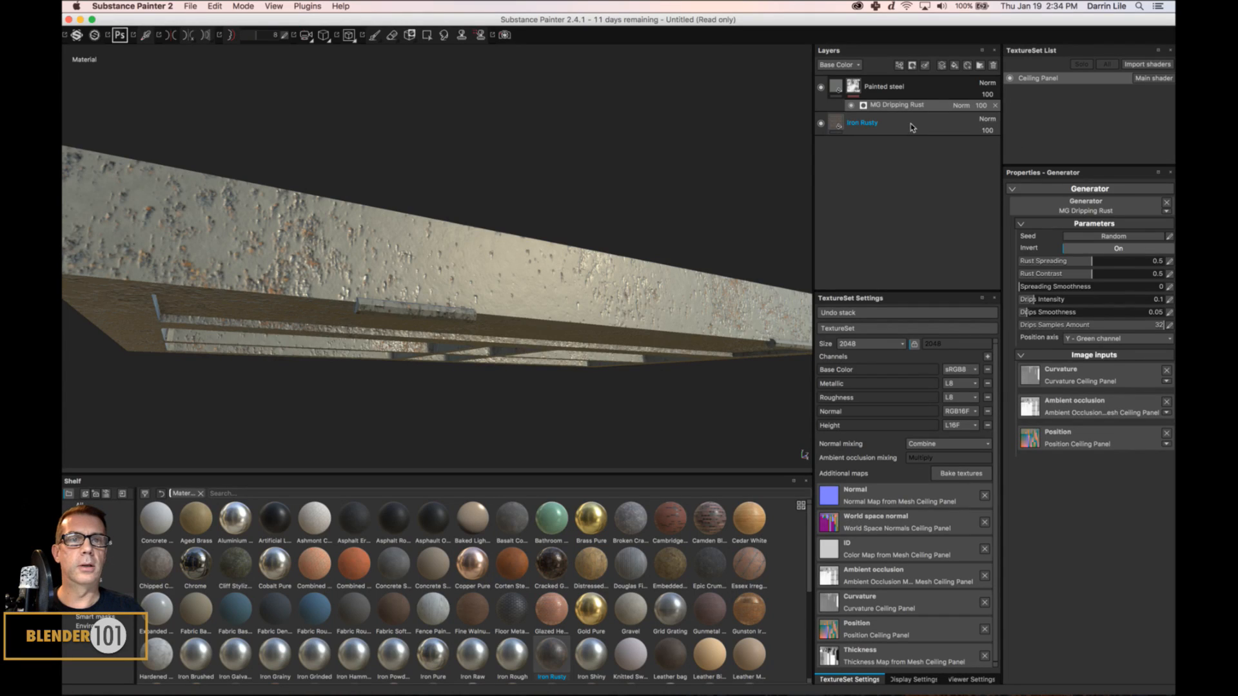
click(836, 89)
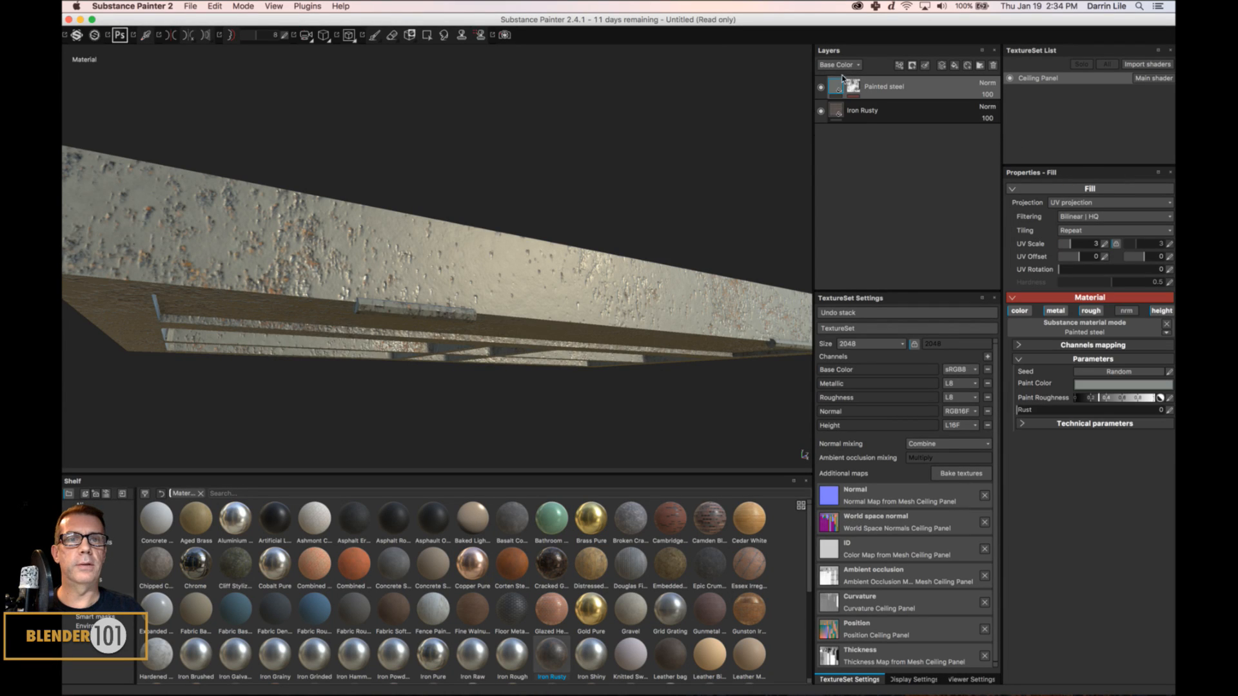
click(840, 65)
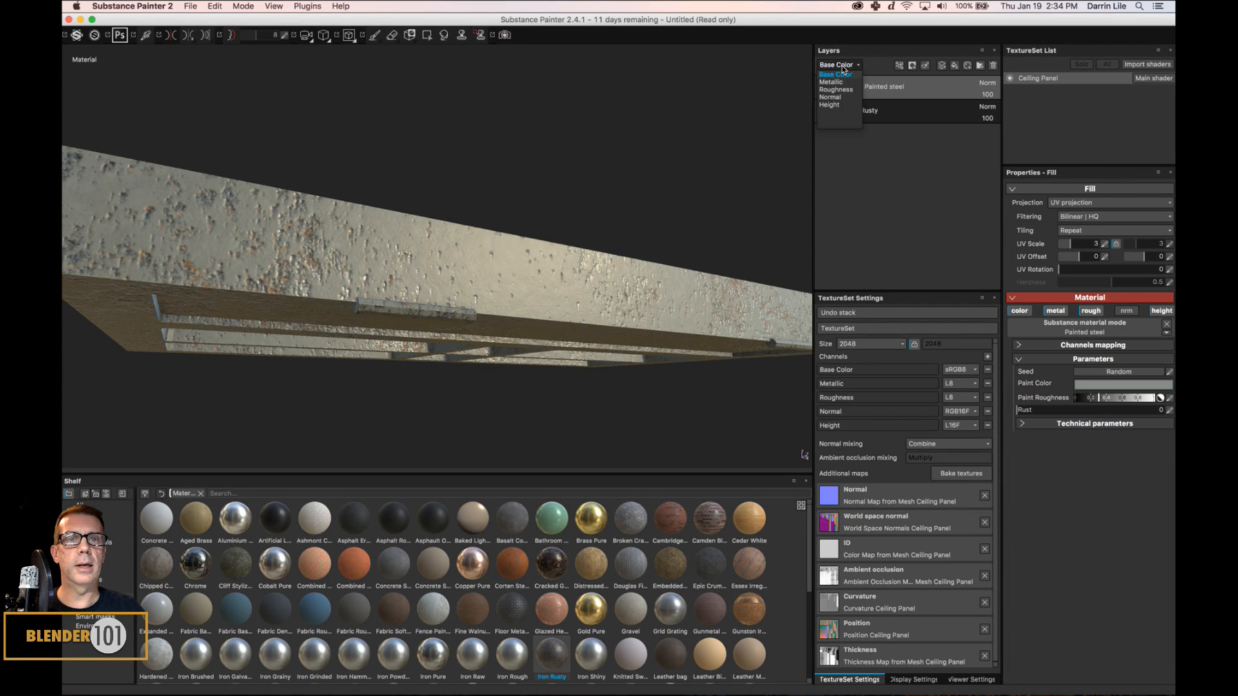
click(828, 105)
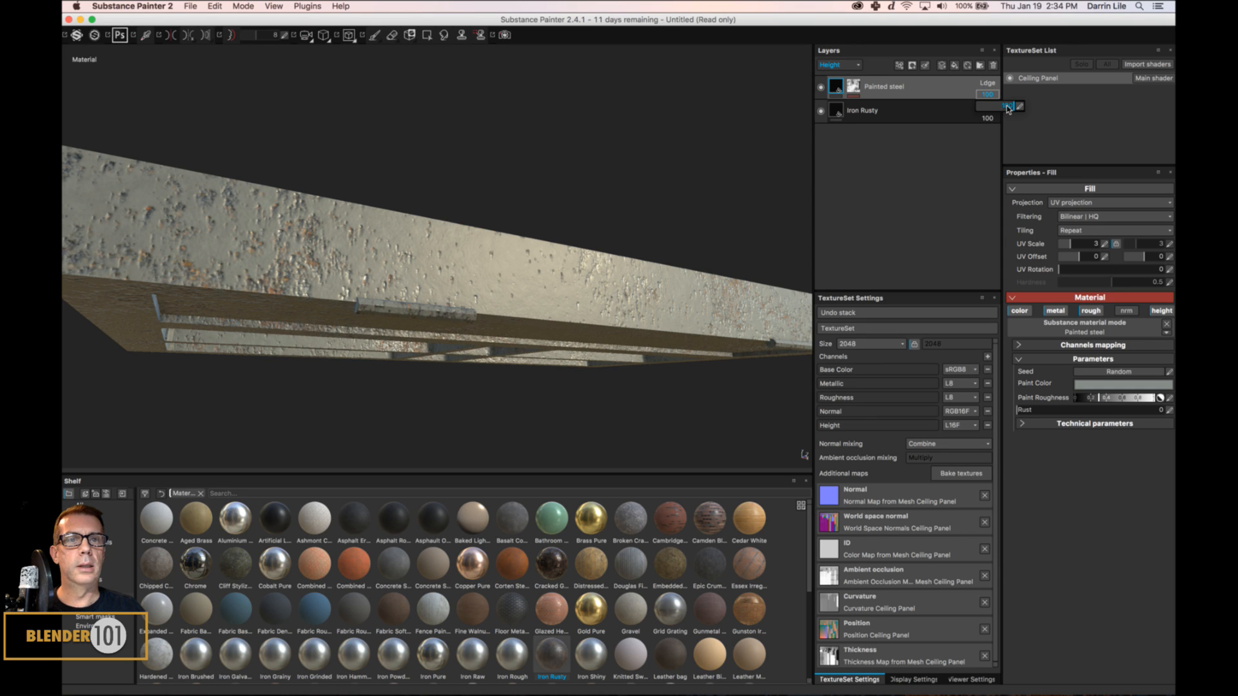
drag(1007, 106, 983, 112)
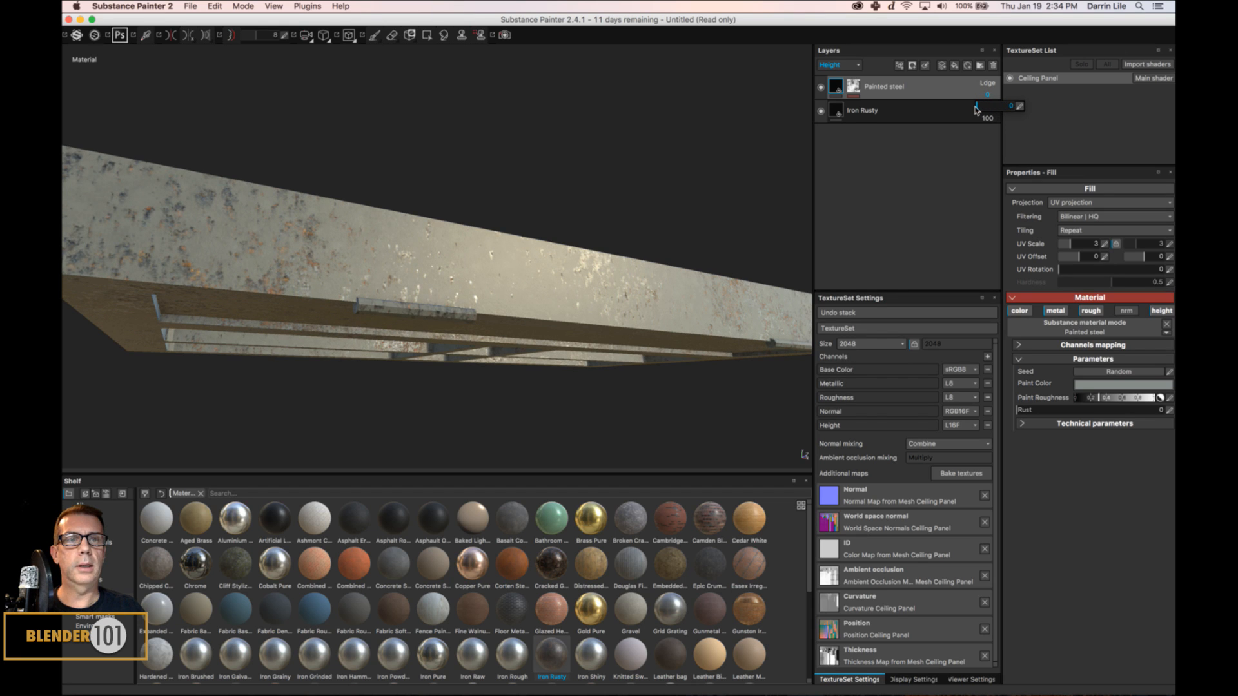
drag(978, 108, 933, 113)
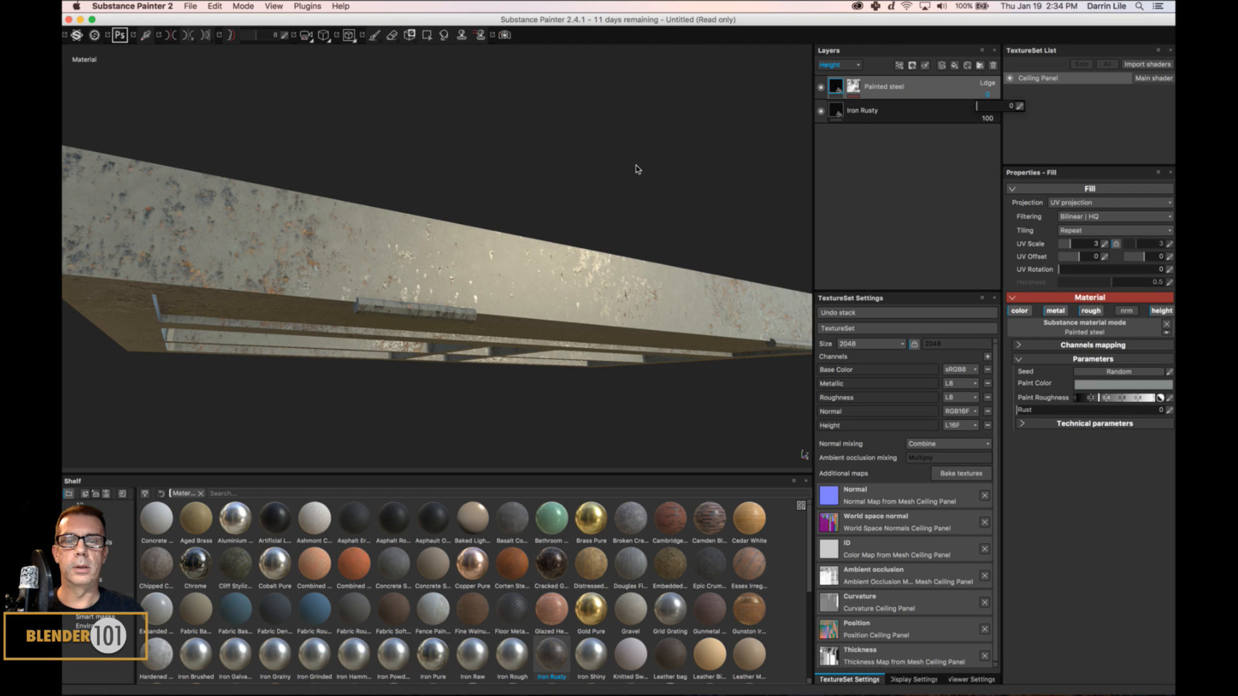
Save the project as Ceiling Panel in the Cargo Hold folder.
alt+drag(636, 169, 528, 354)
scroll(529, 355, up, 5)
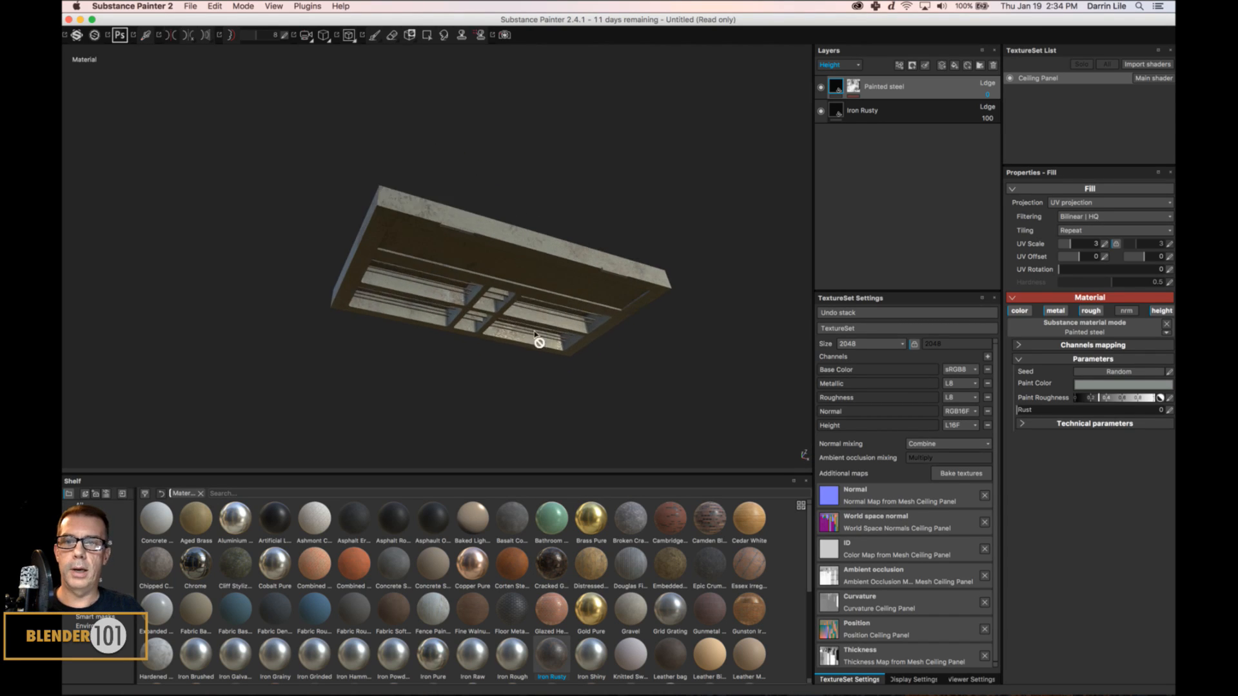
key(super+s)
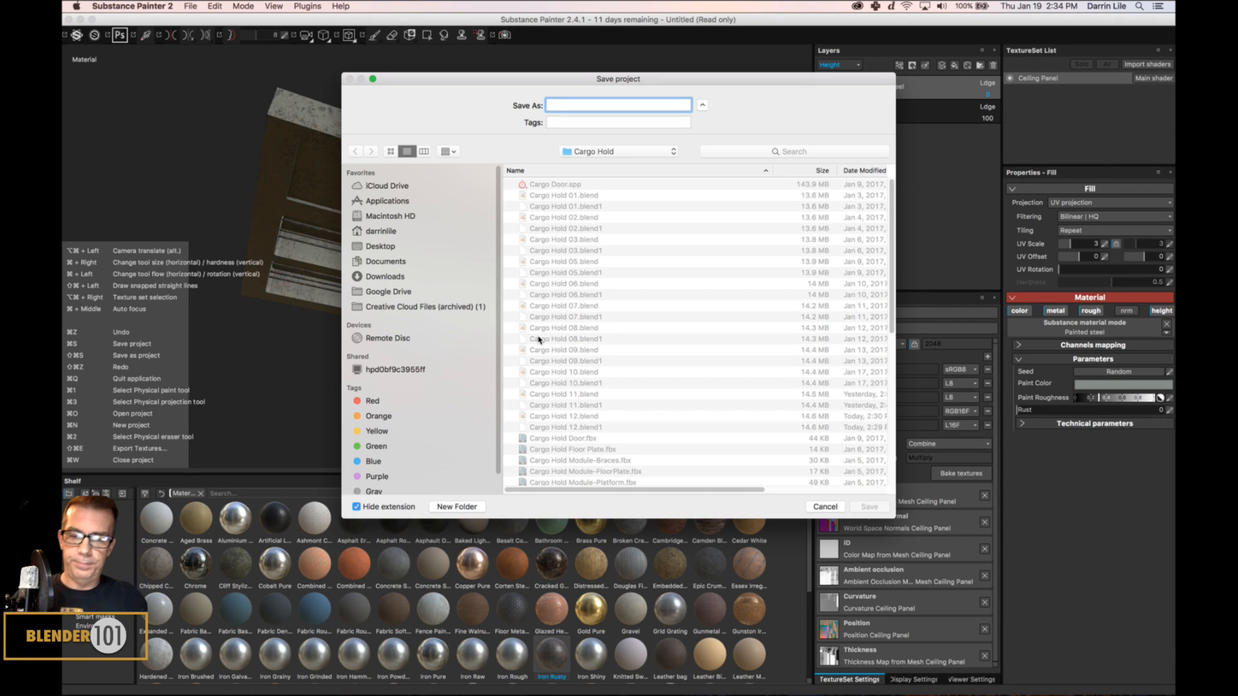
text(Ceiling Panel)
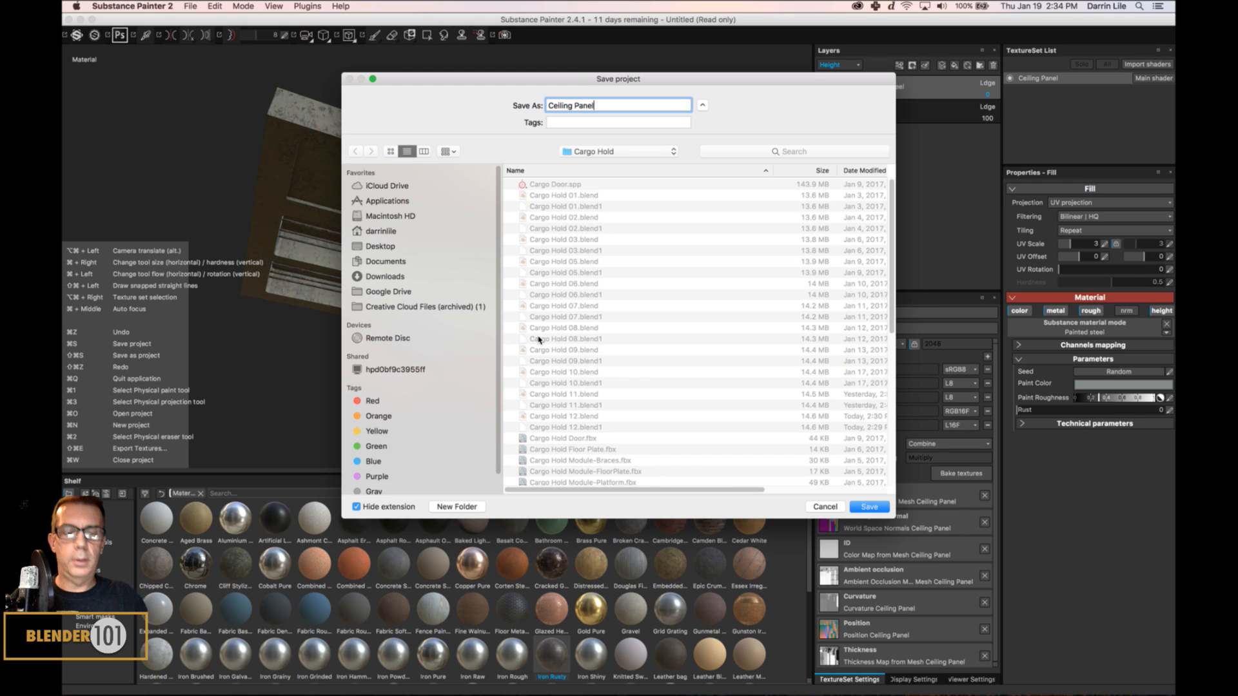
key(Return)
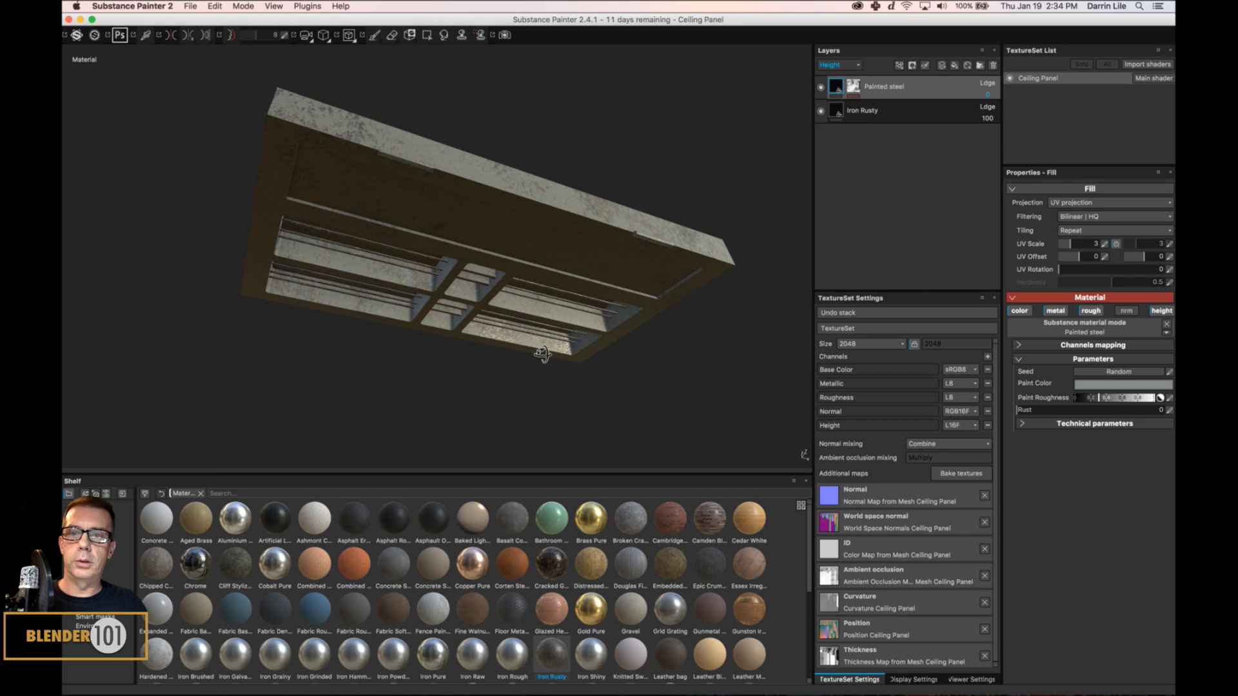
Start a texture export and set its configuration to Unity 5 (Standard Metallic).
mouse_move(541, 363)
alt+mouse_down()
mouse_move(627, 310)
mouse_move(690, 326)
mouse_move(530, 370)
mouse_move(542, 341)
alt+mouse_up()
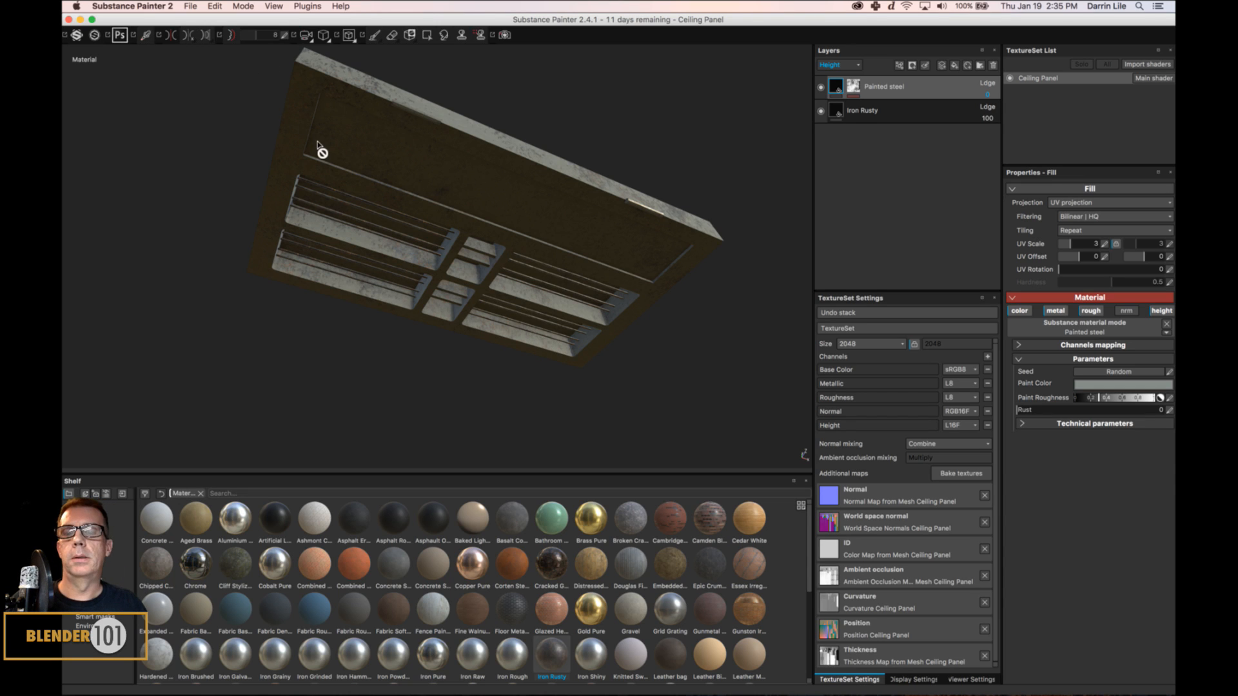
click(190, 7)
click(201, 170)
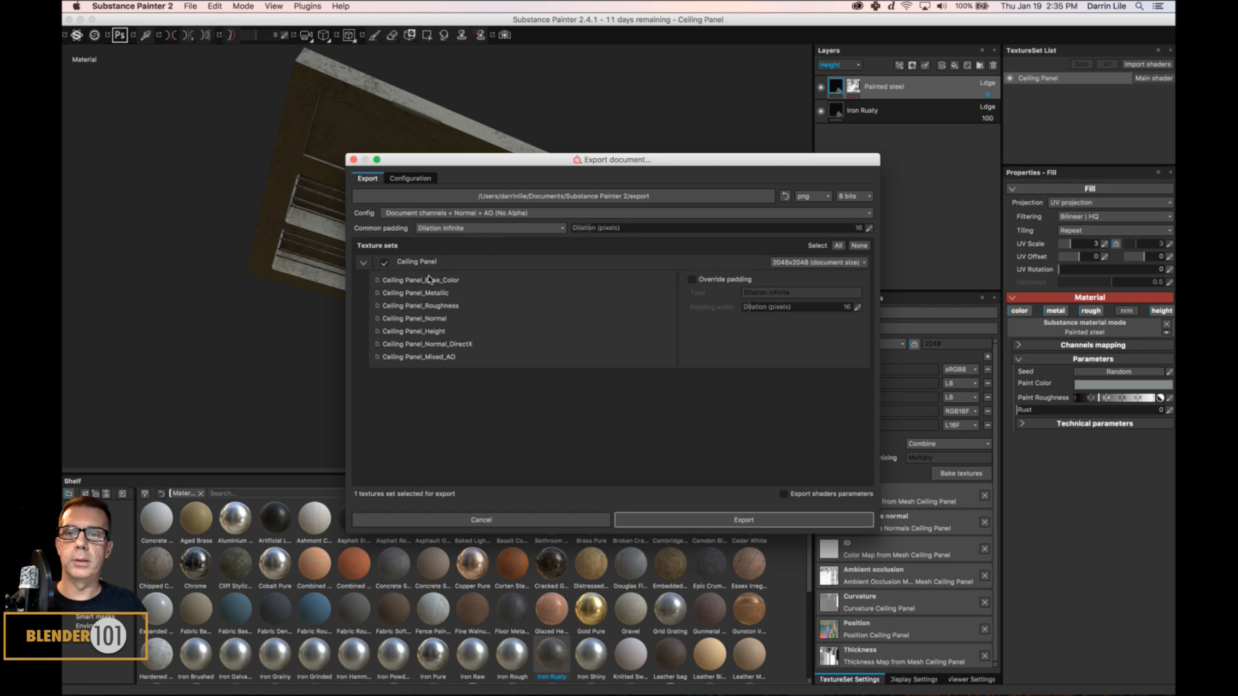
click(474, 212)
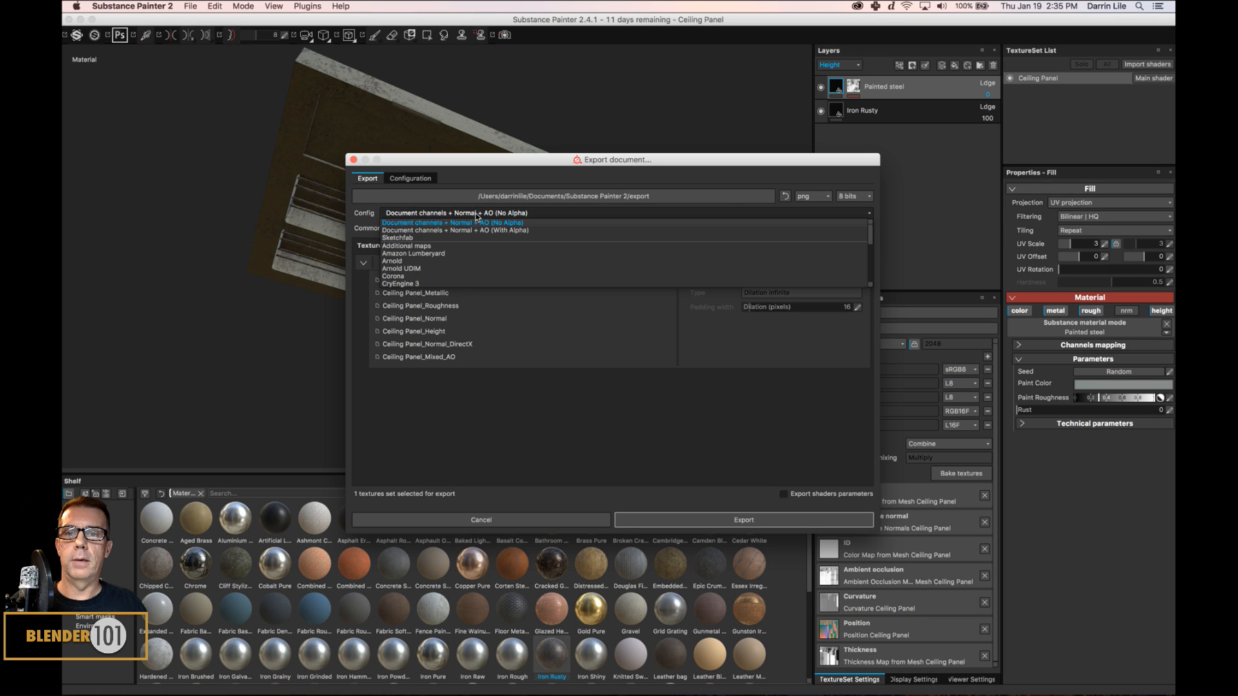
scroll(444, 252, down, 5)
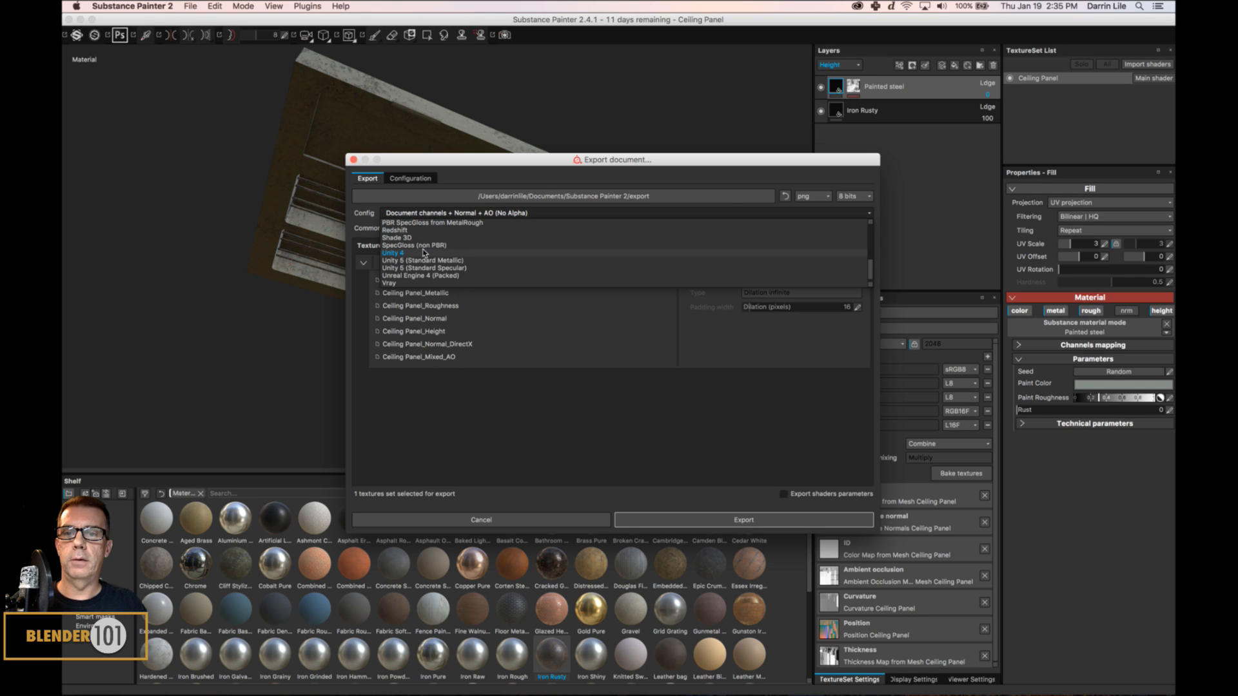
click(453, 260)
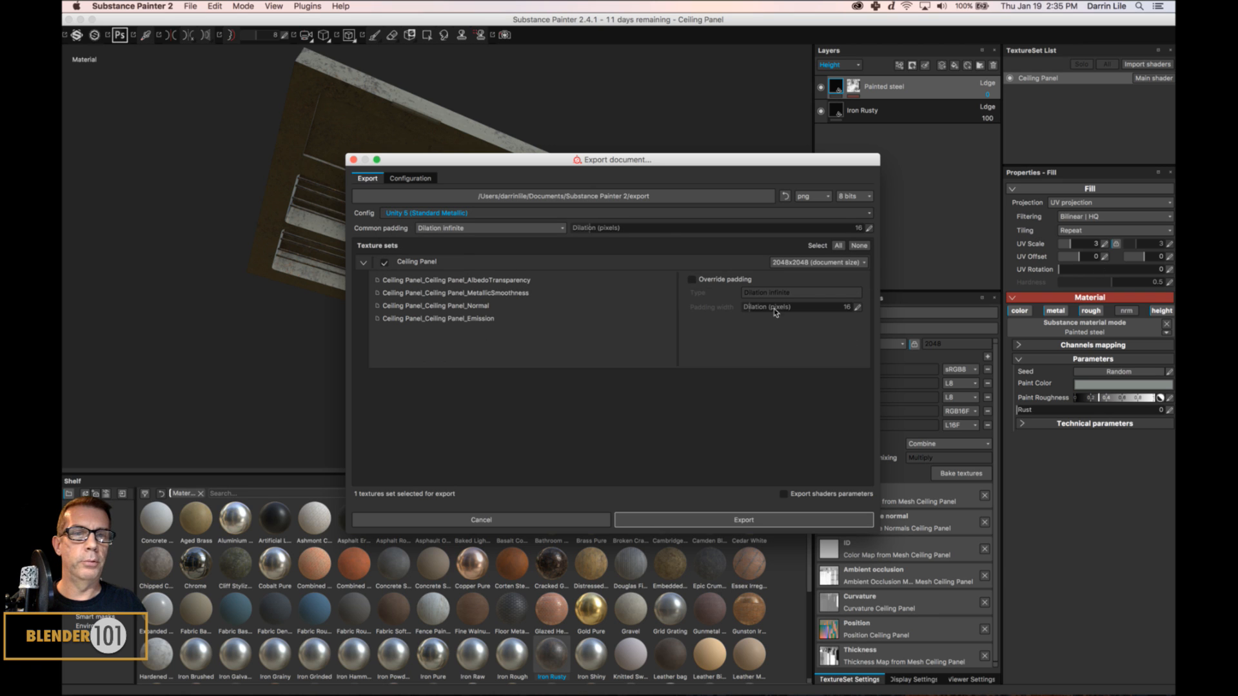
drag(656, 161, 654, 135)
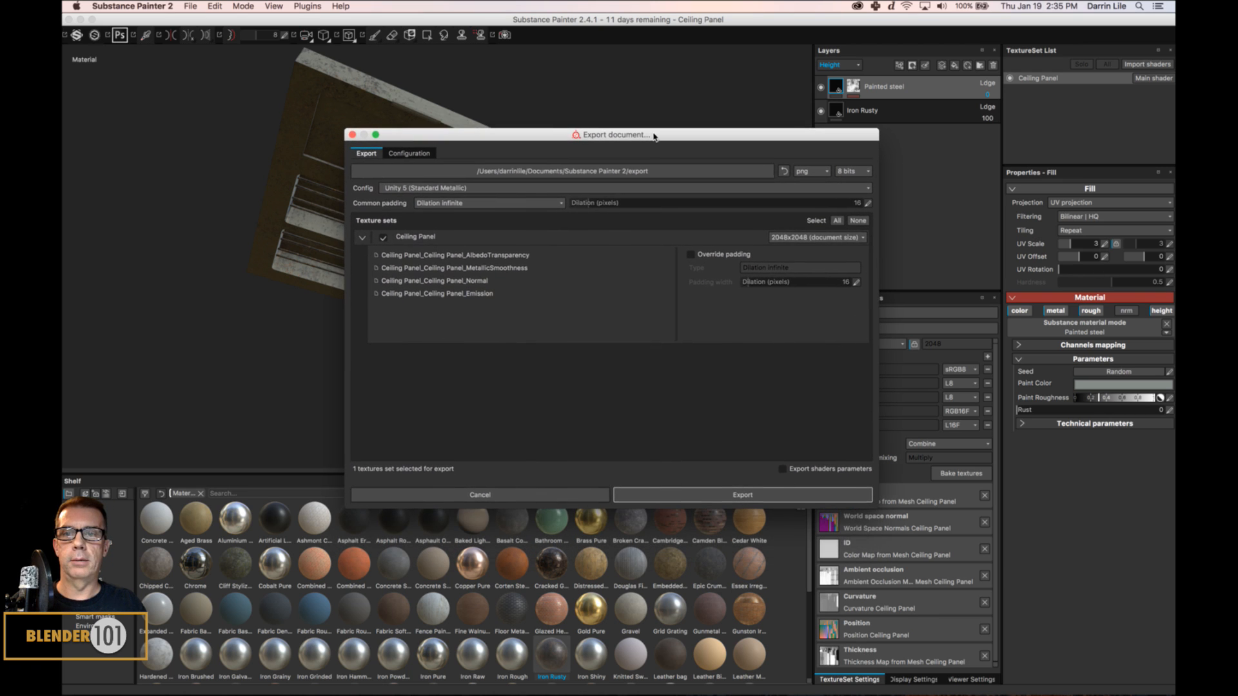
Create a folder named Ceiling Panel 1 inside the export directory and export the textures into it.
click(655, 171)
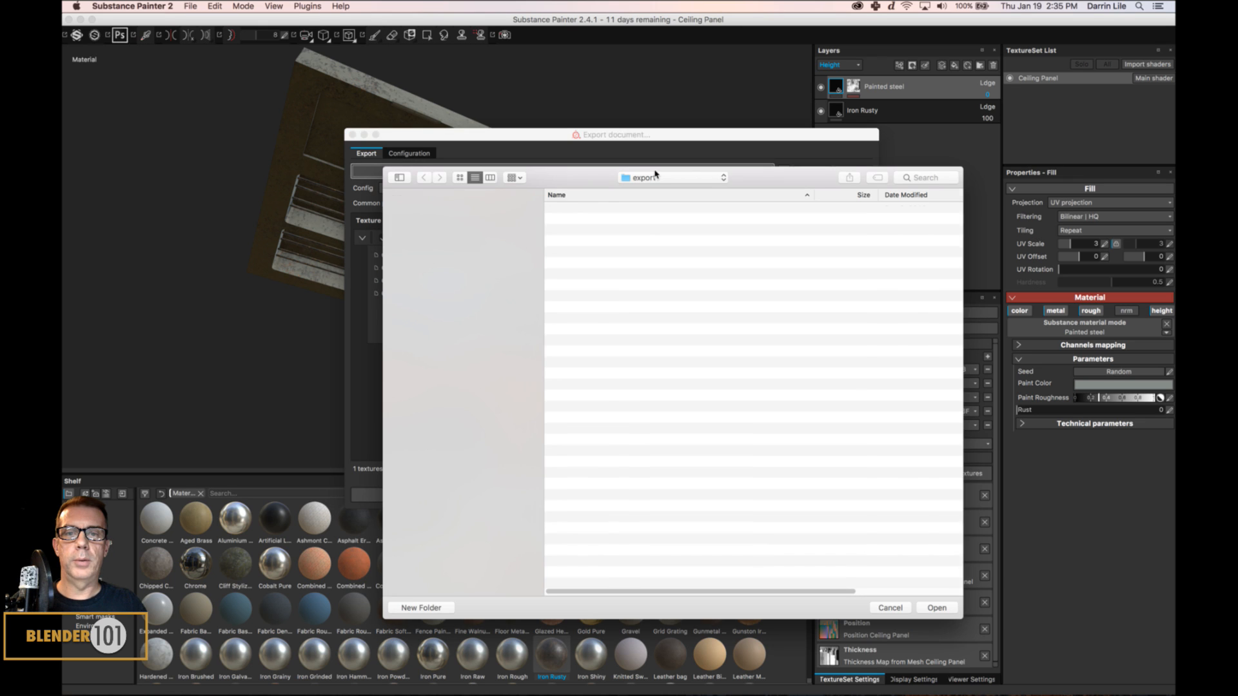
click(418, 607)
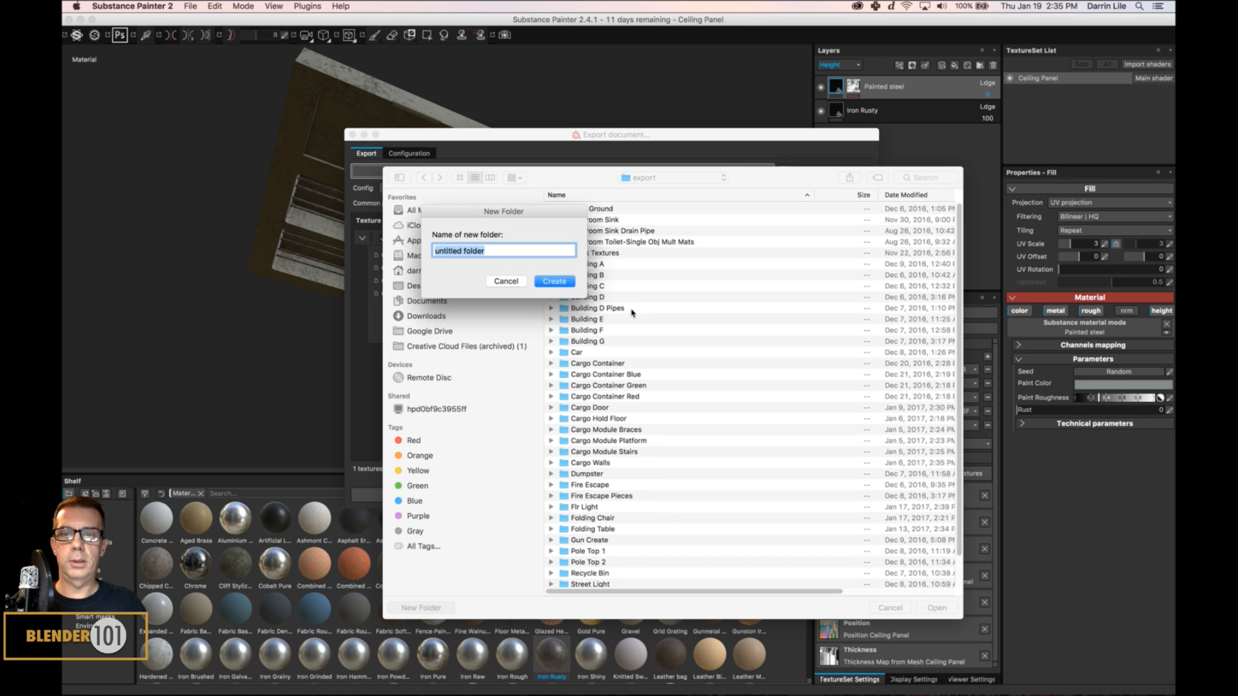
text(Ceiling Panel 1)
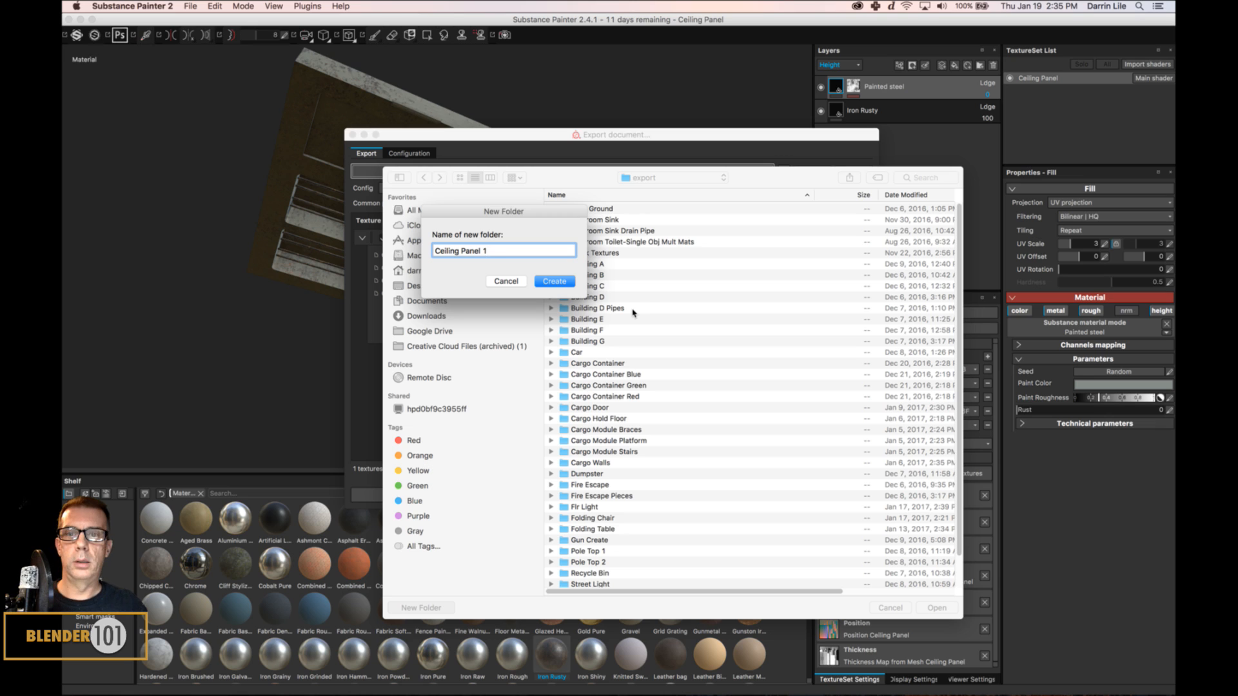
drag(484, 254, 421, 260)
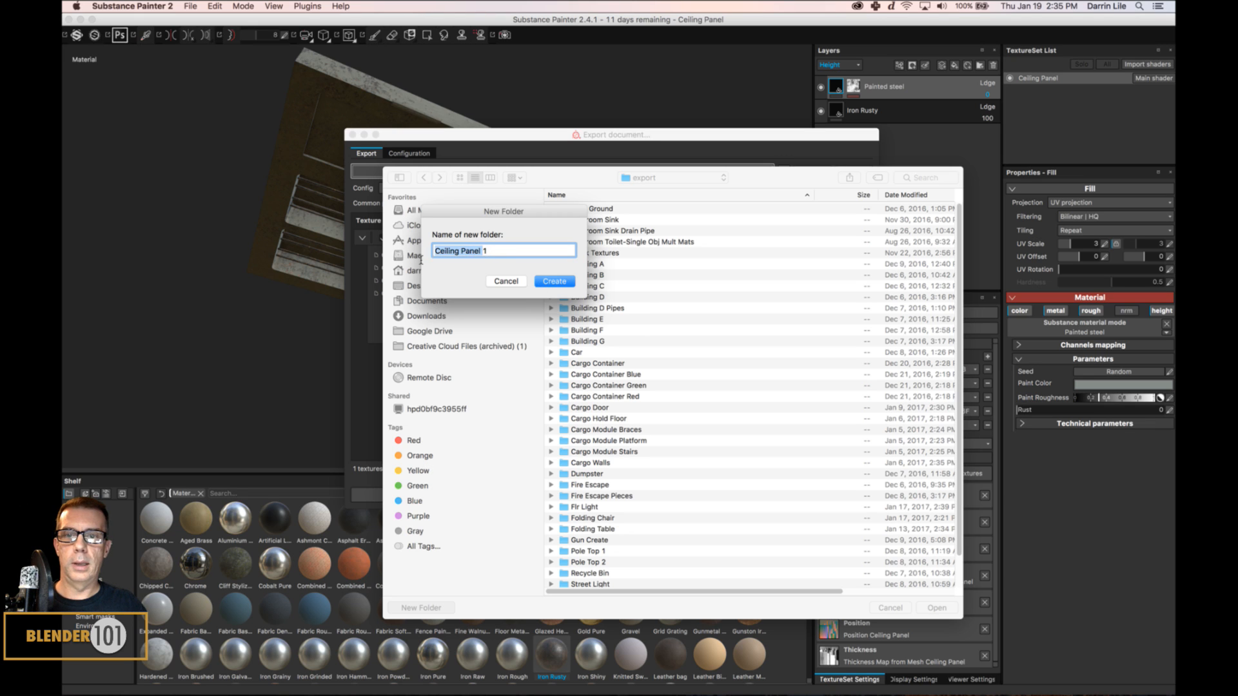
click(556, 282)
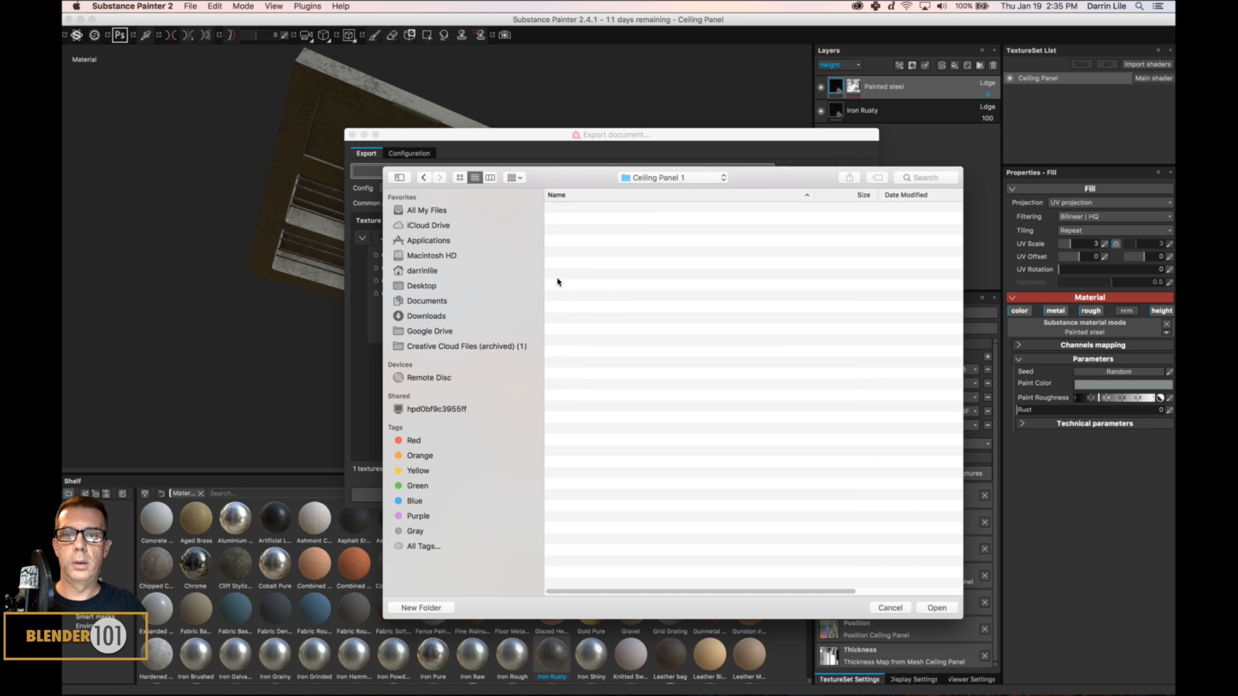
click(936, 607)
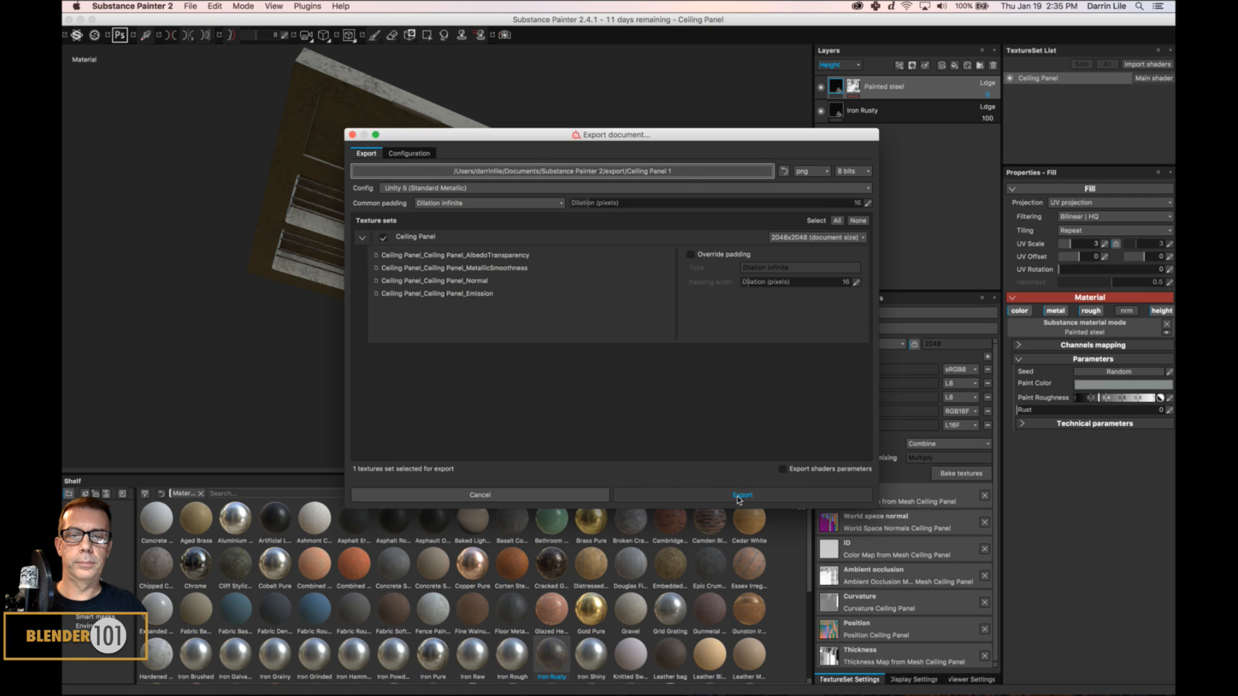
click(740, 495)
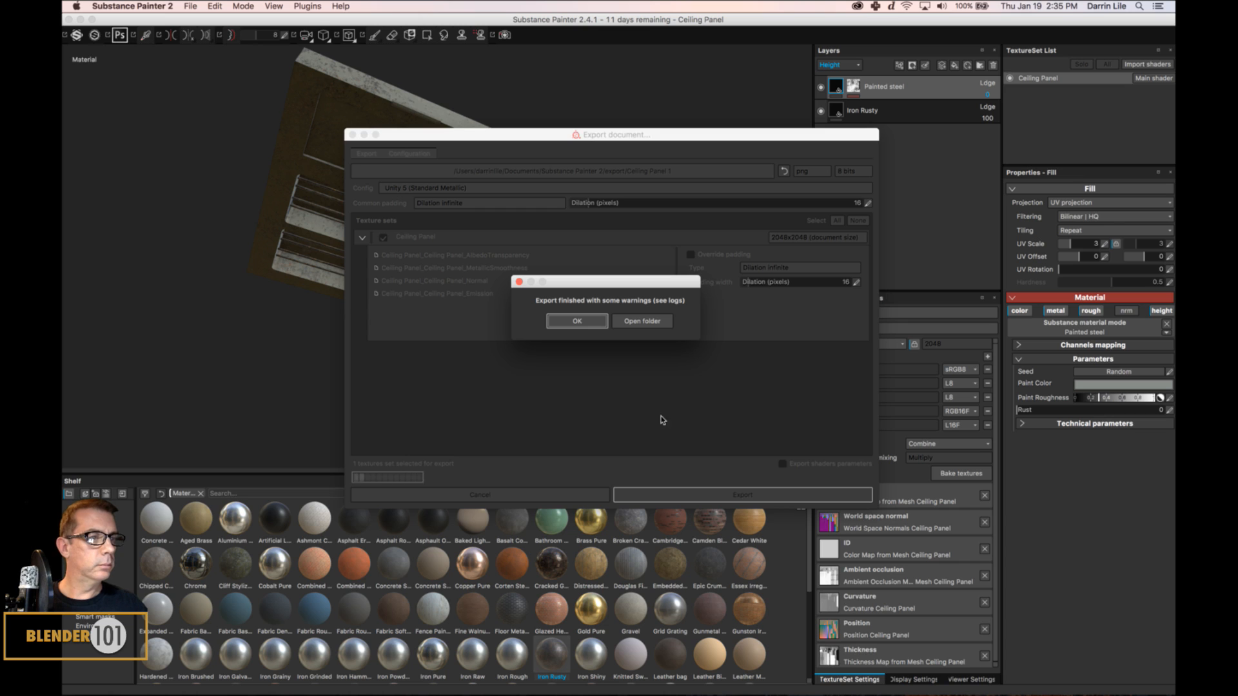
click(576, 323)
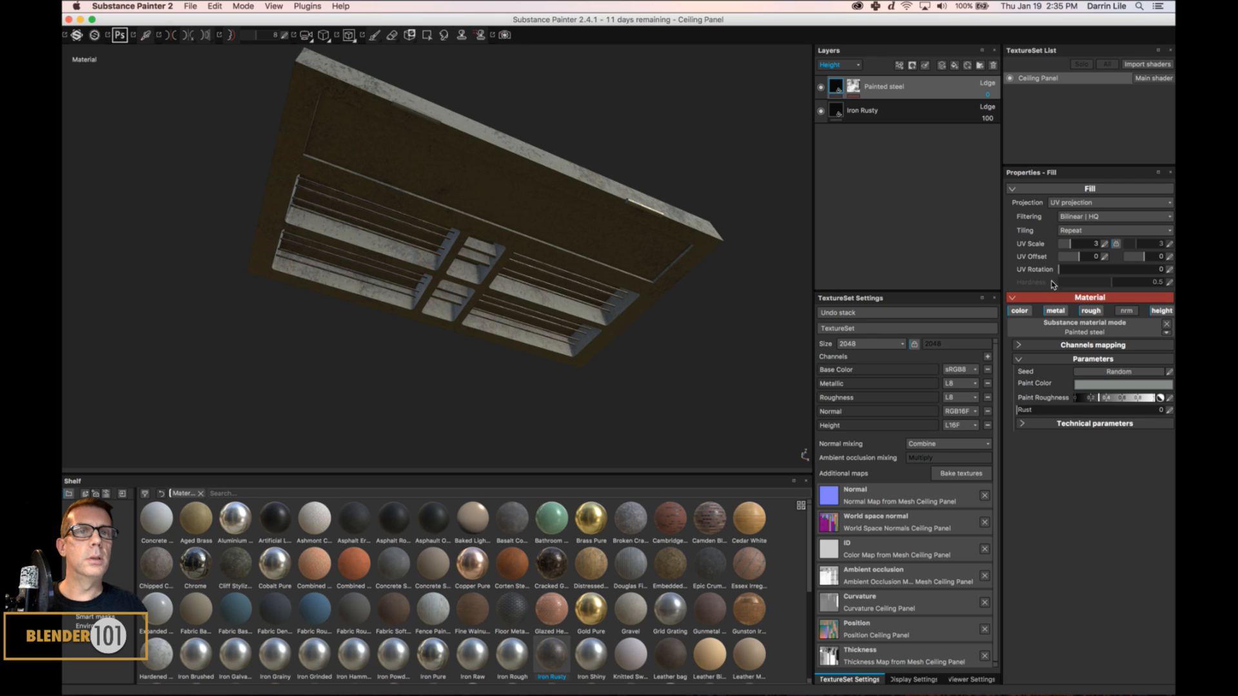
Randomize the seed of the MG Dripping Rust generator on the Painted steel mask and check the new rust pattern.
click(854, 89)
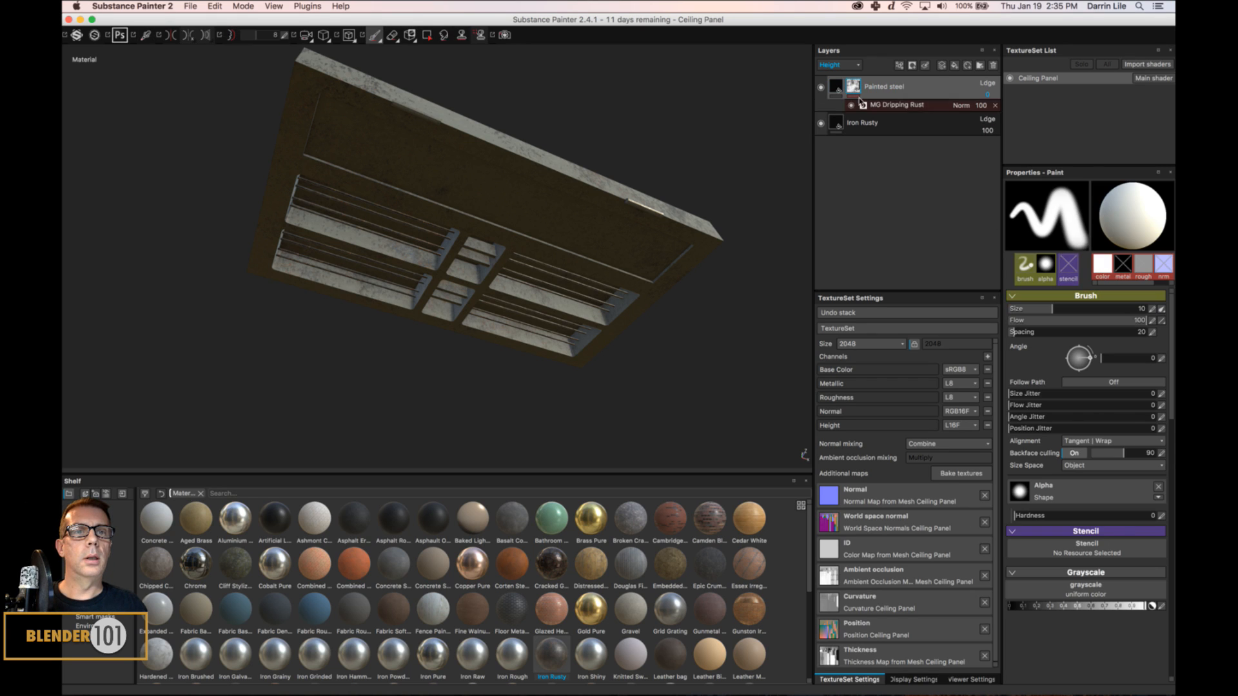
click(914, 106)
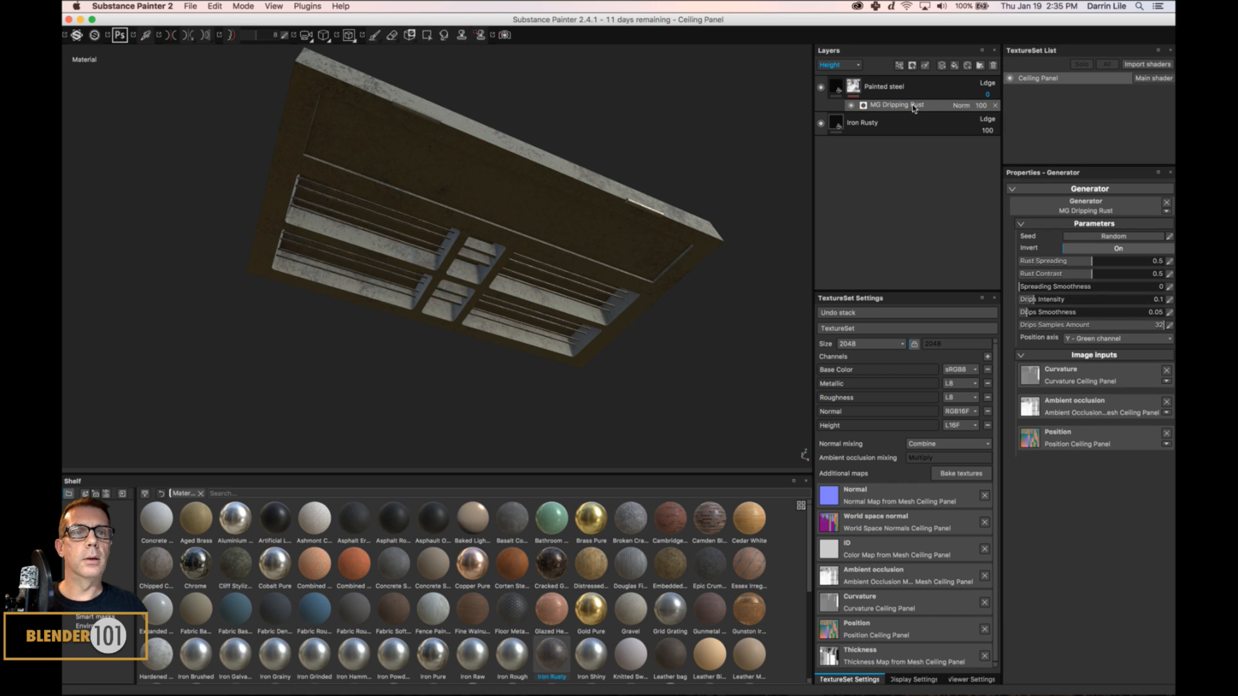
click(1096, 234)
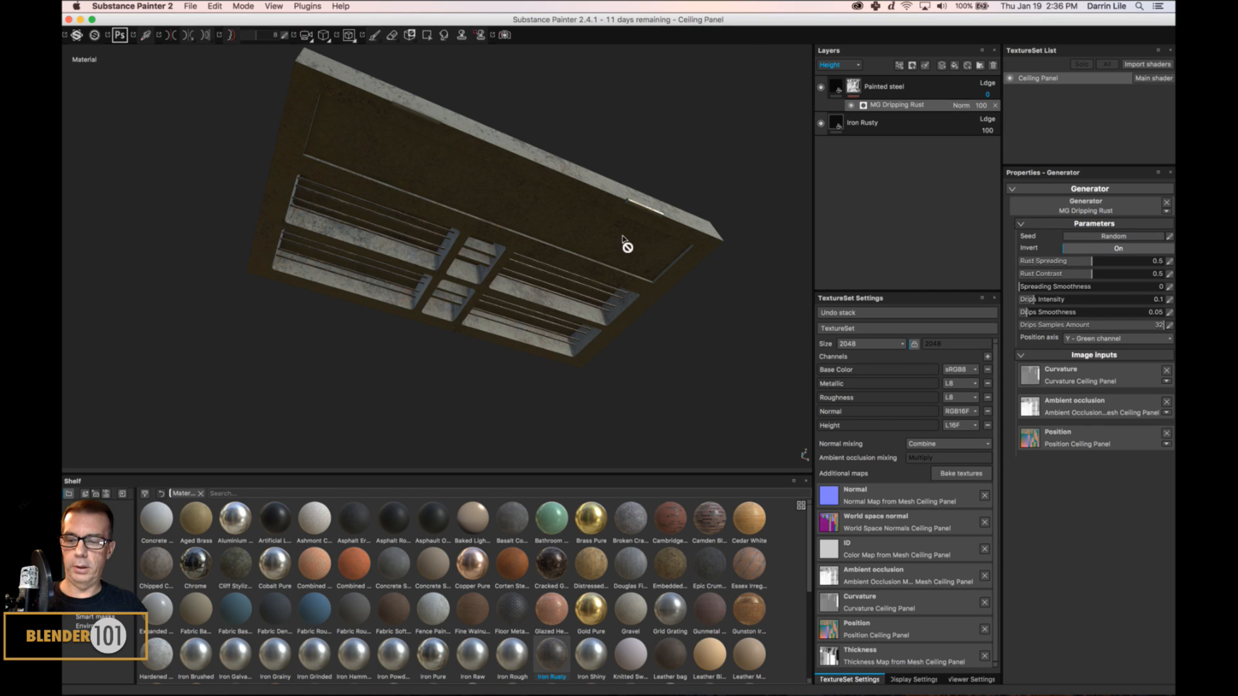
alt+drag(619, 237, 623, 325)
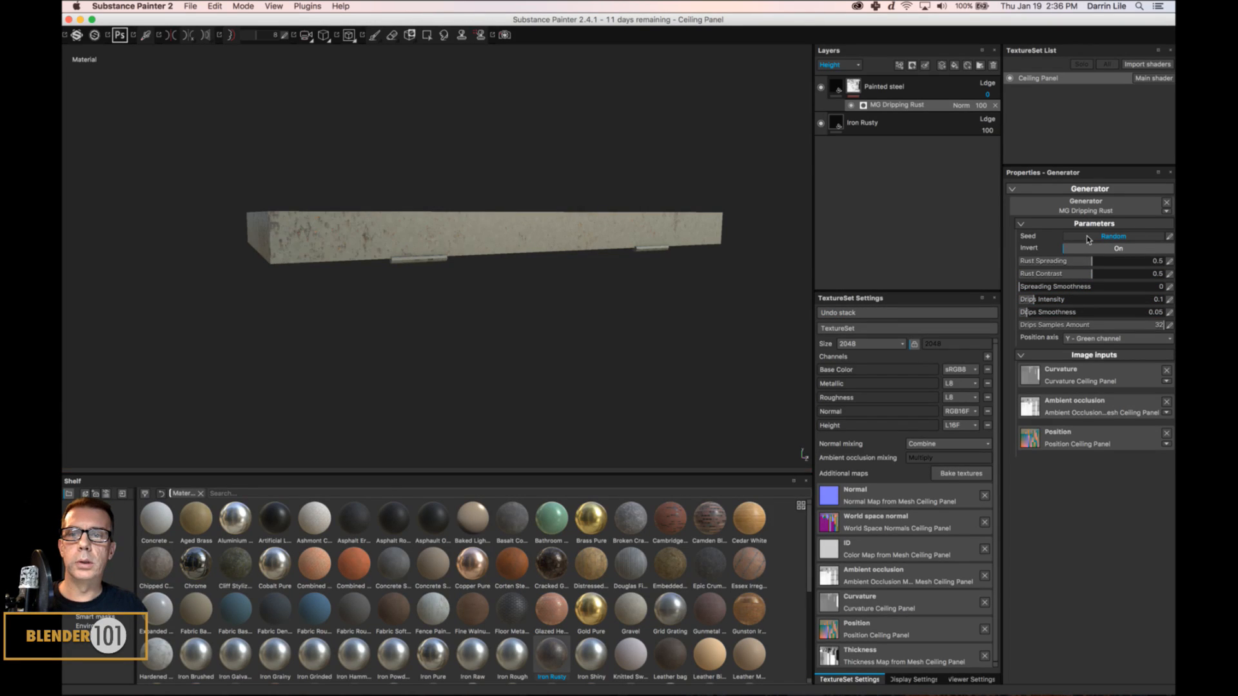
alt+drag(608, 323, 491, 292)
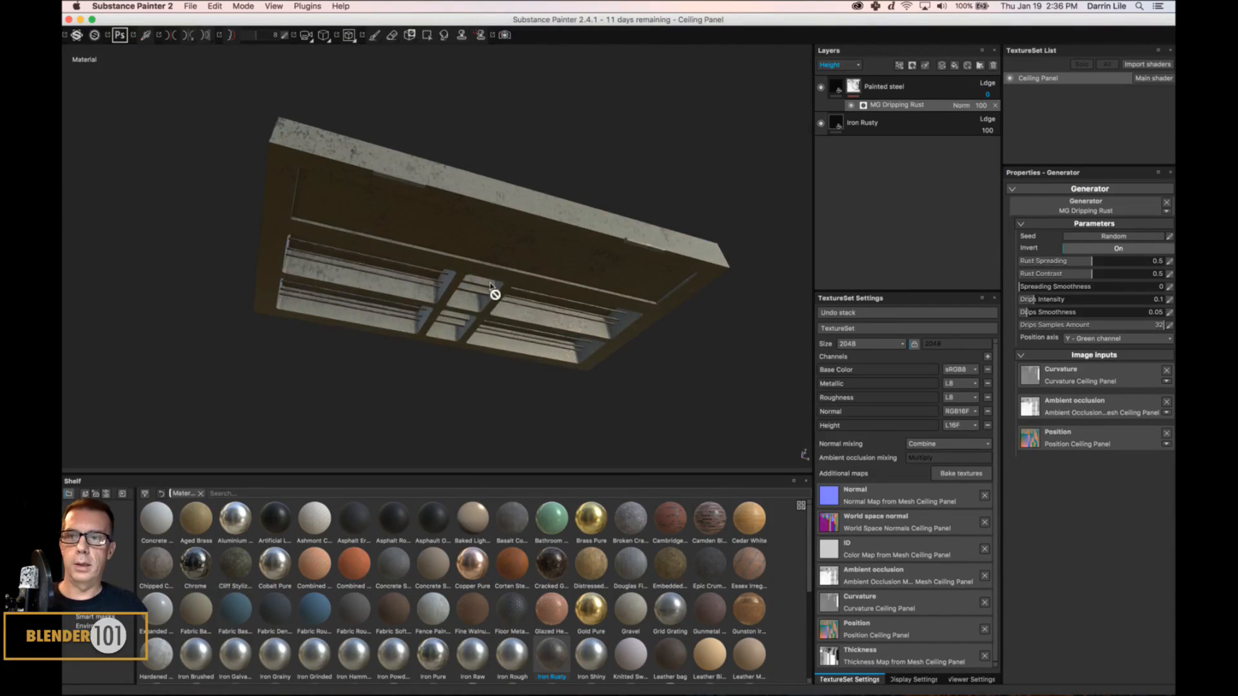
Export the Ceiling Panel texture set again to the Ceiling Panel 1 folder with the Unity 5 (Standard Metallic) configuration.
click(190, 6)
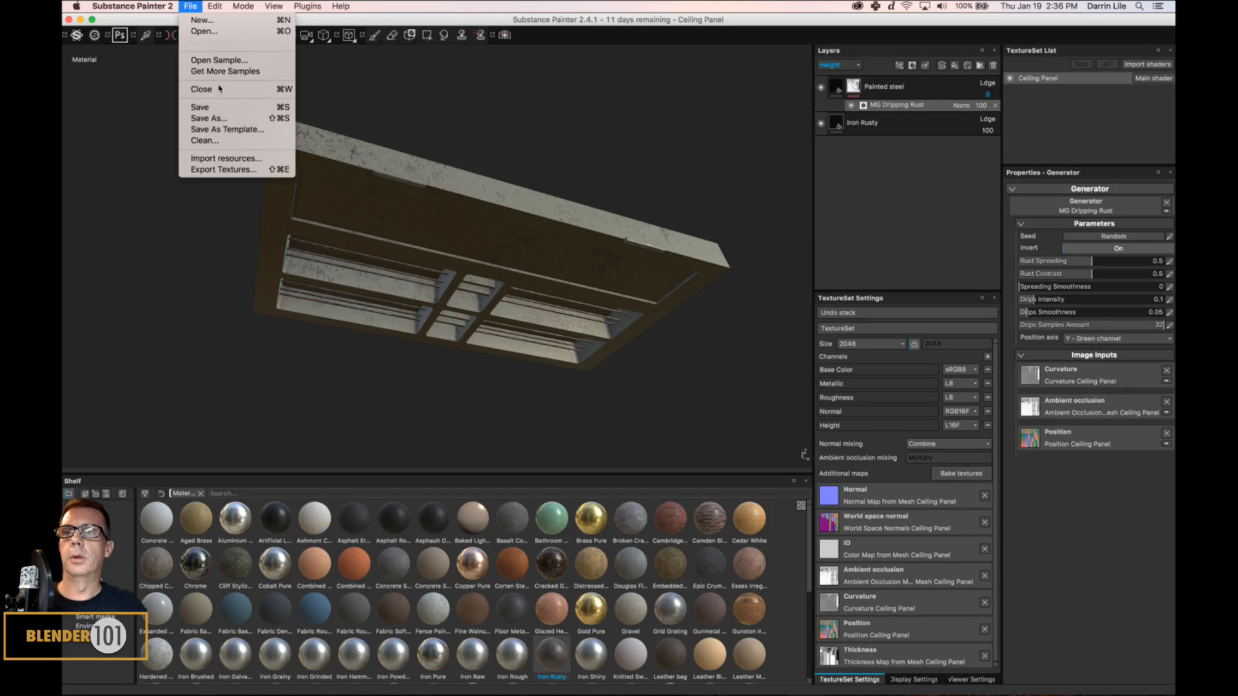
click(223, 169)
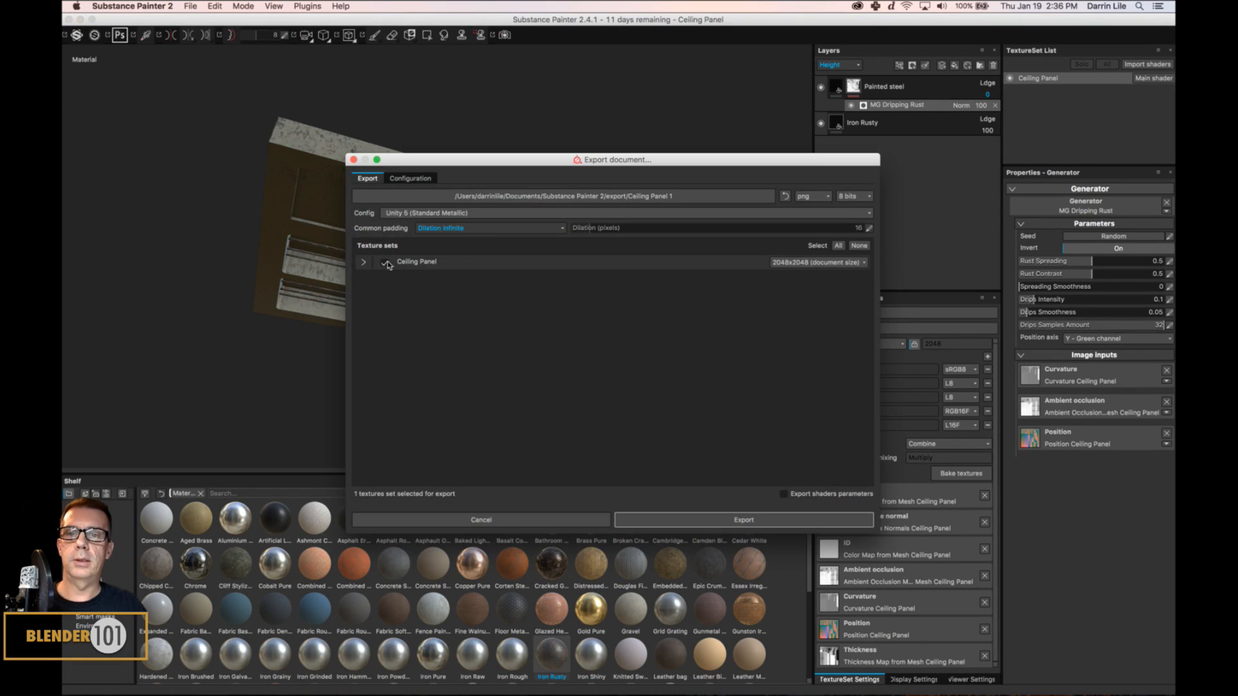
click(363, 263)
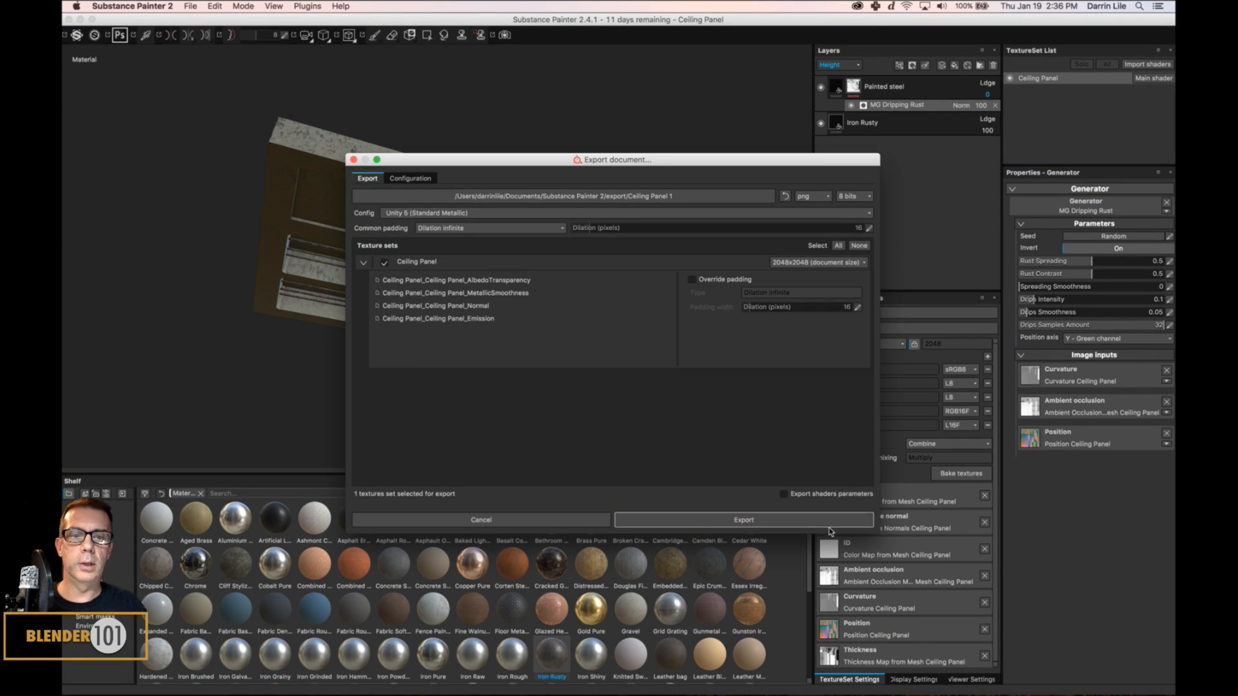
click(795, 521)
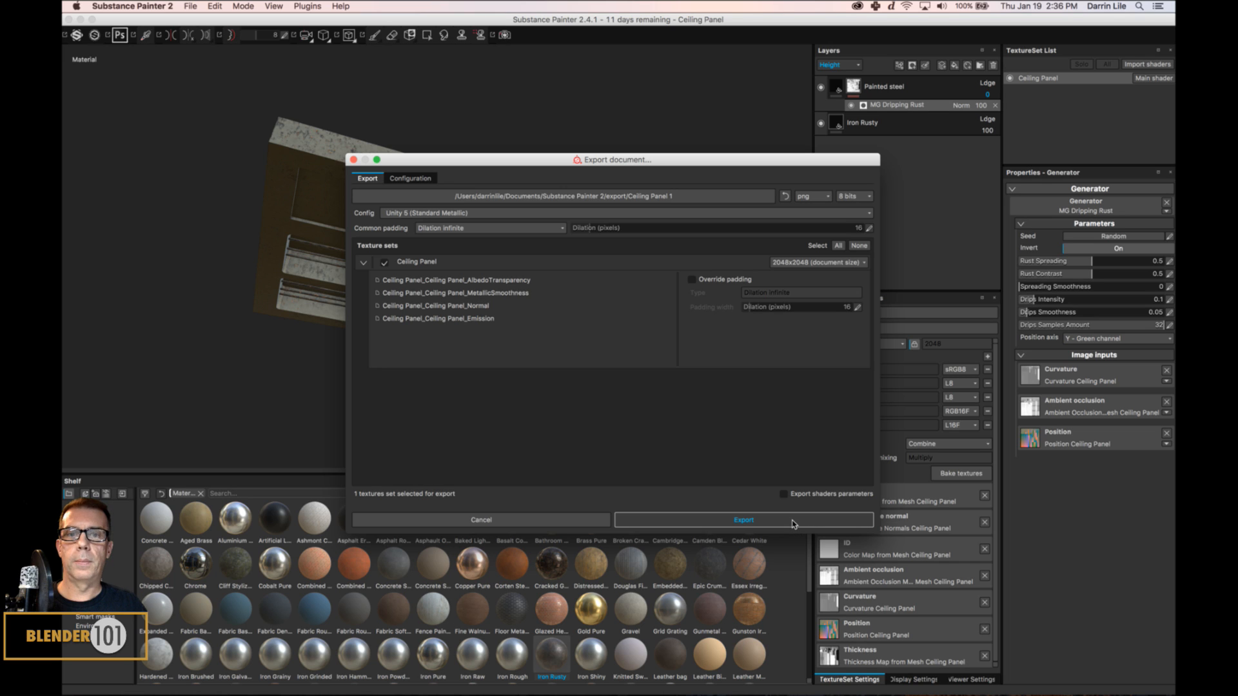
click(793, 522)
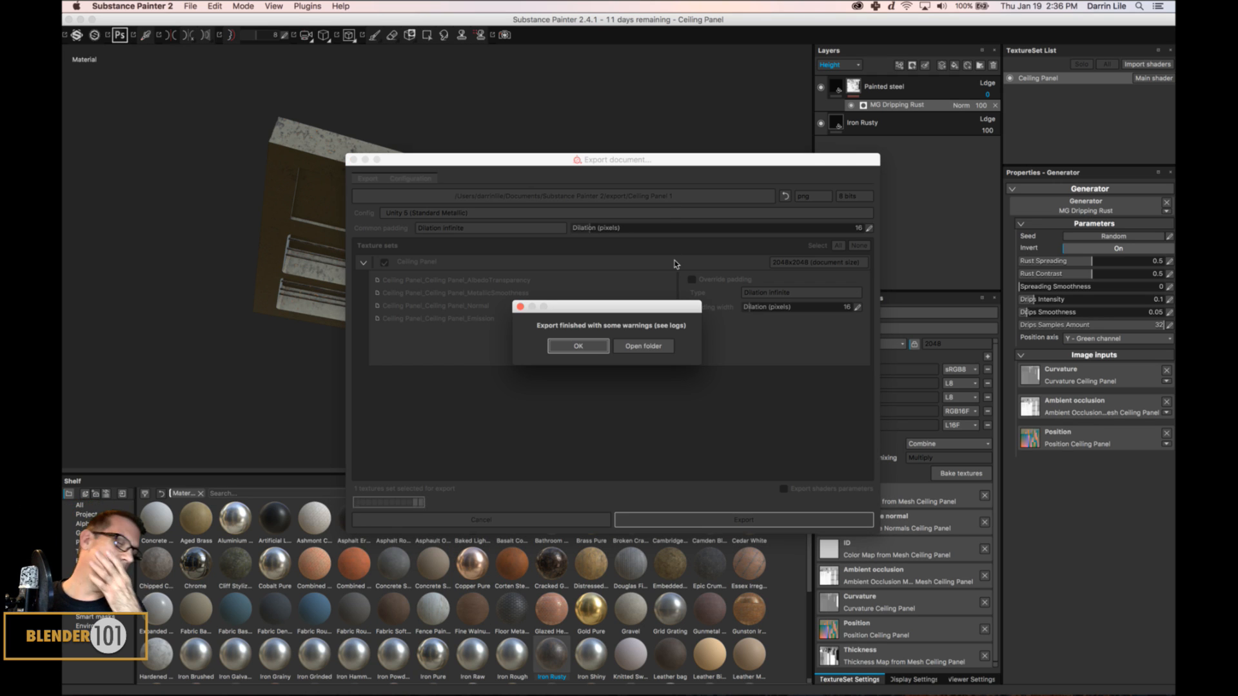
click(577, 346)
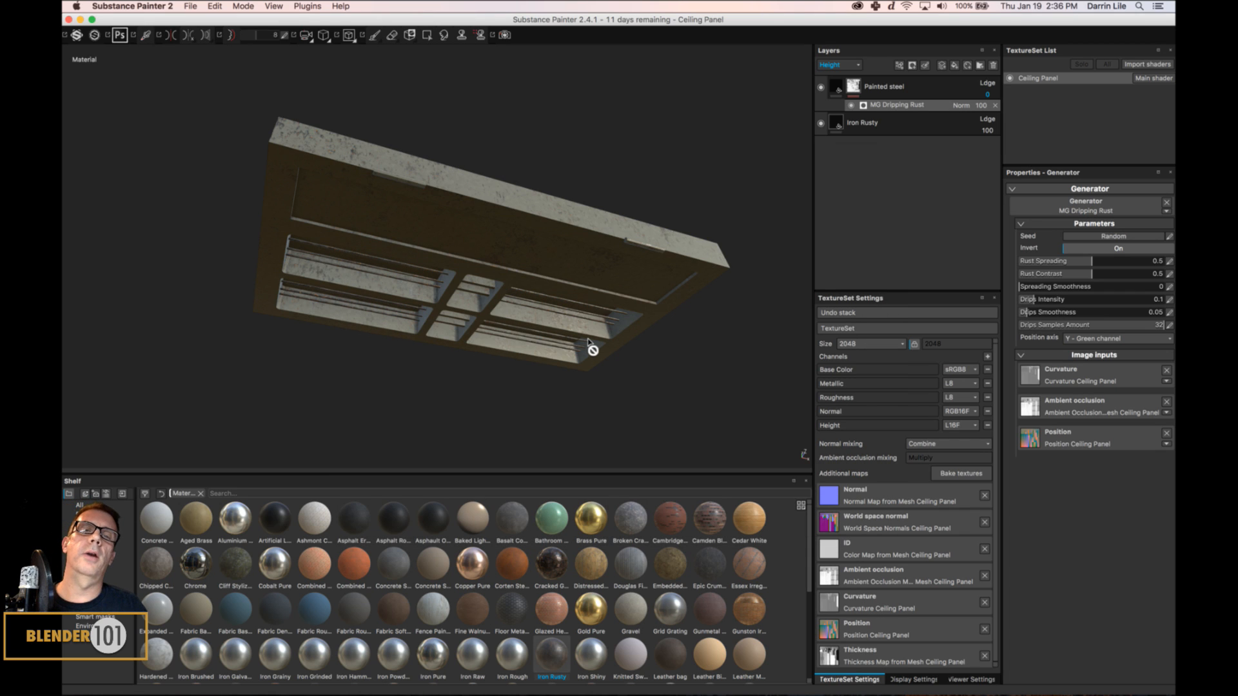
Randomize the seed of the MG Dripping Rust generator again and start choosing a new directory for the texture export.
click(1094, 239)
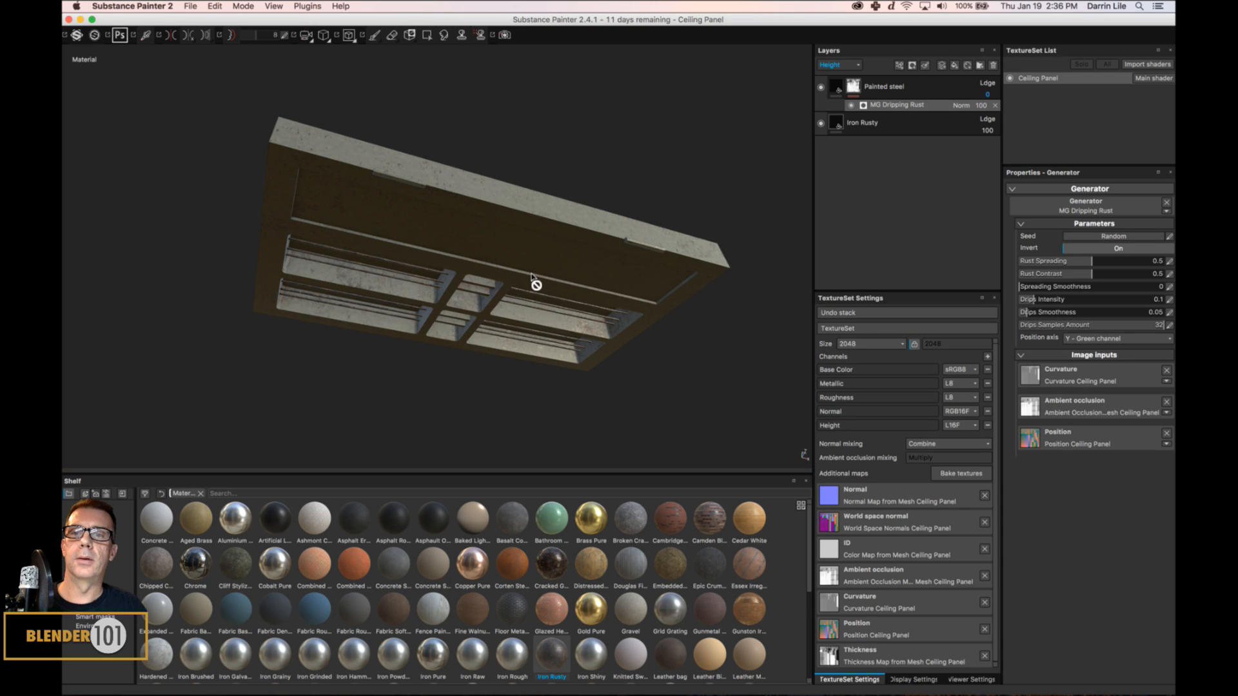
click(191, 7)
click(213, 169)
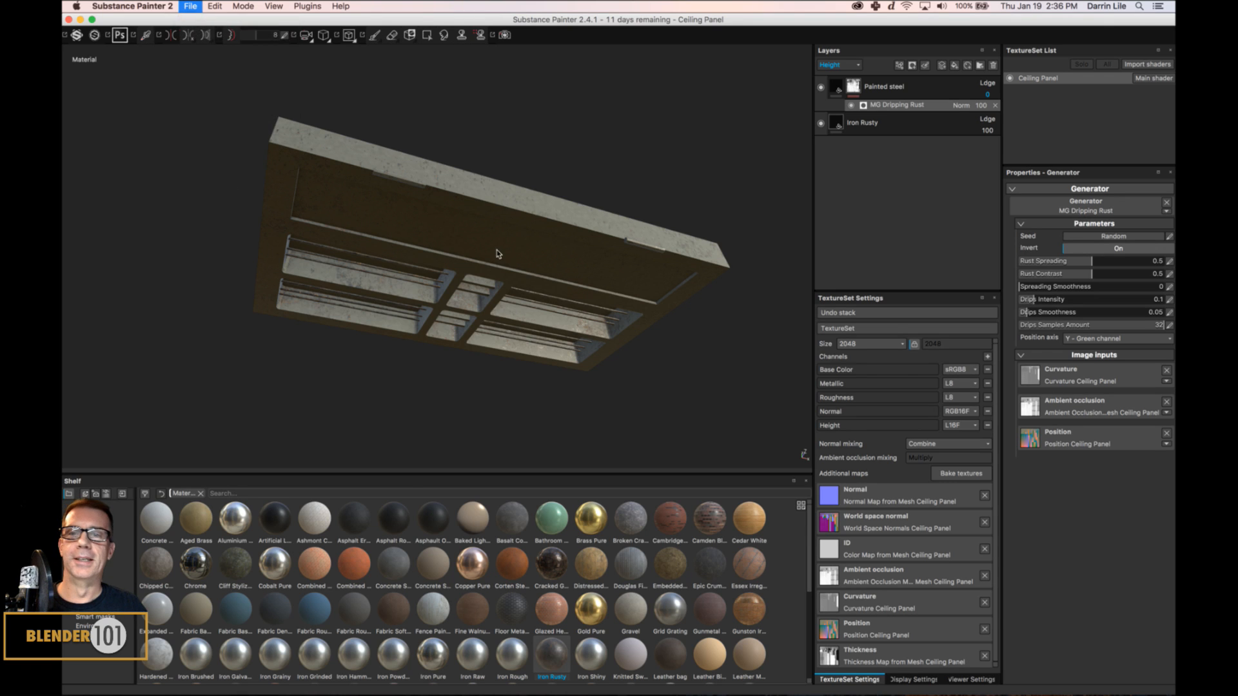
click(685, 196)
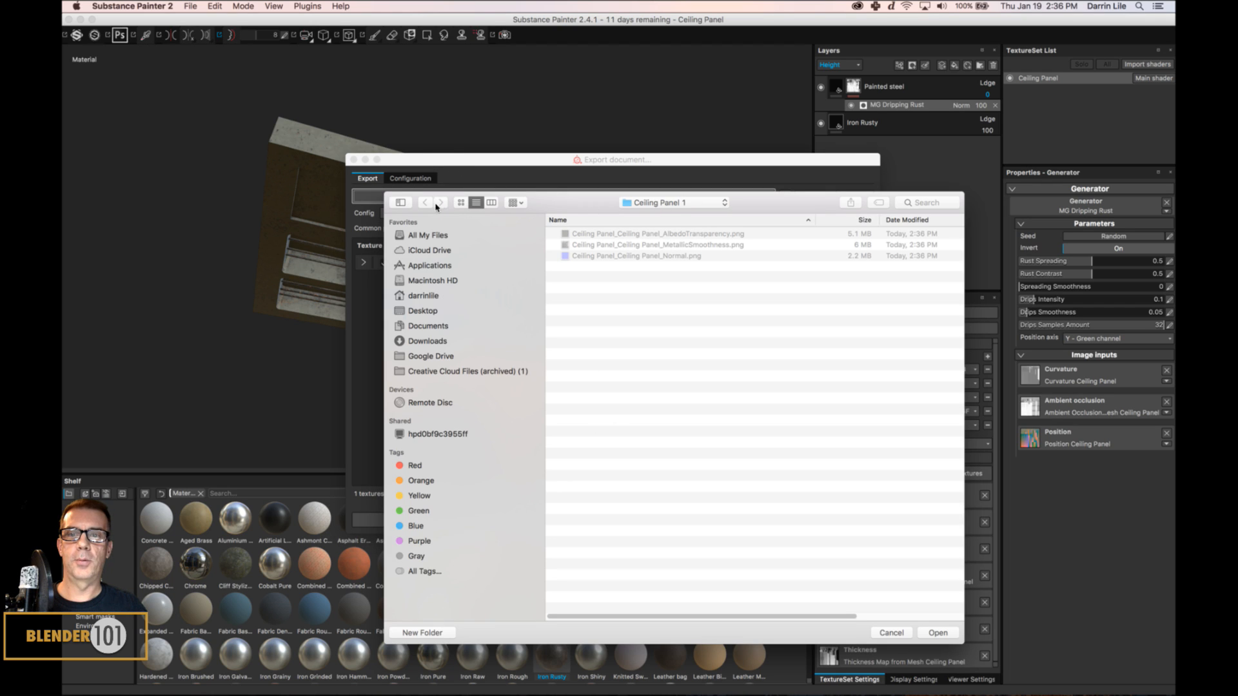
Create a folder named Ceiling Panel 2 inside the export directory.
click(628, 203)
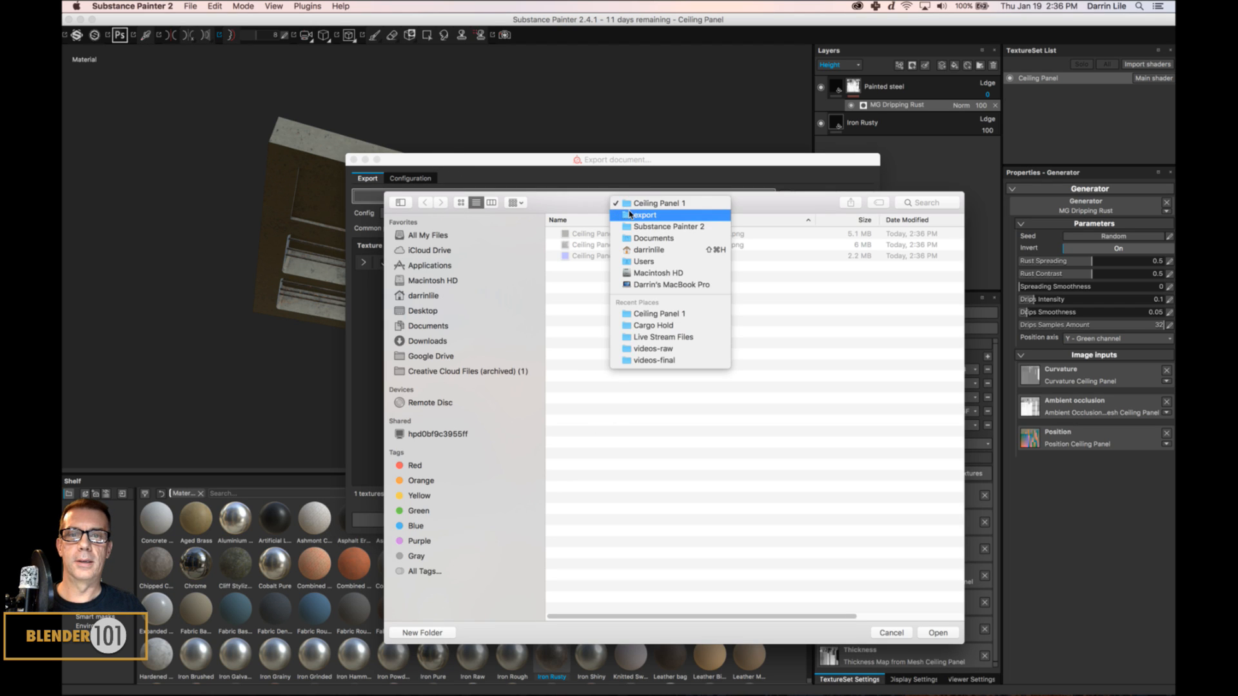
click(630, 214)
click(422, 632)
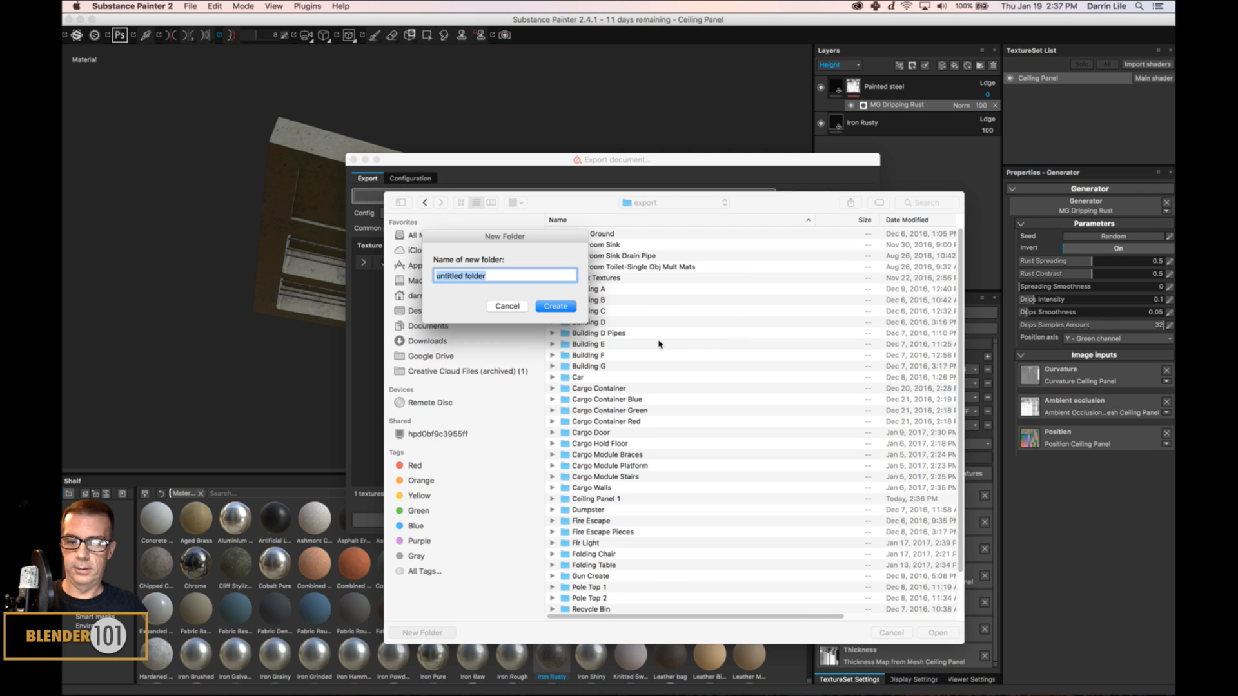
text(C)
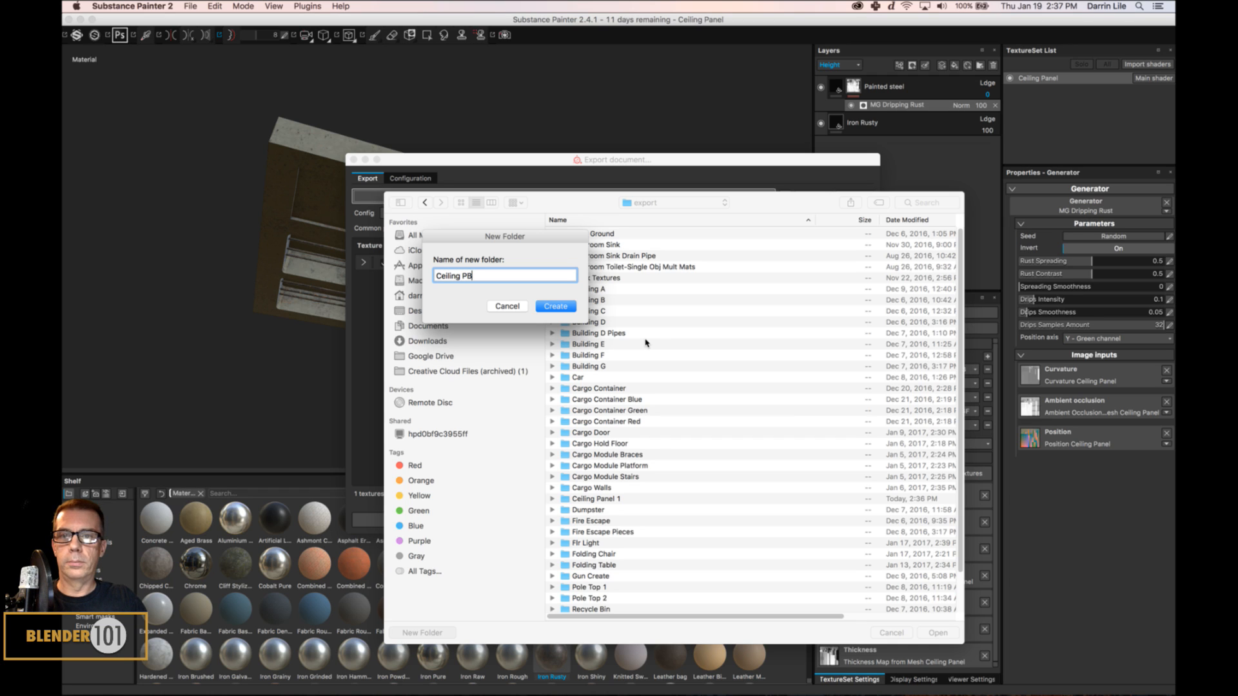
text(eiling Pan)
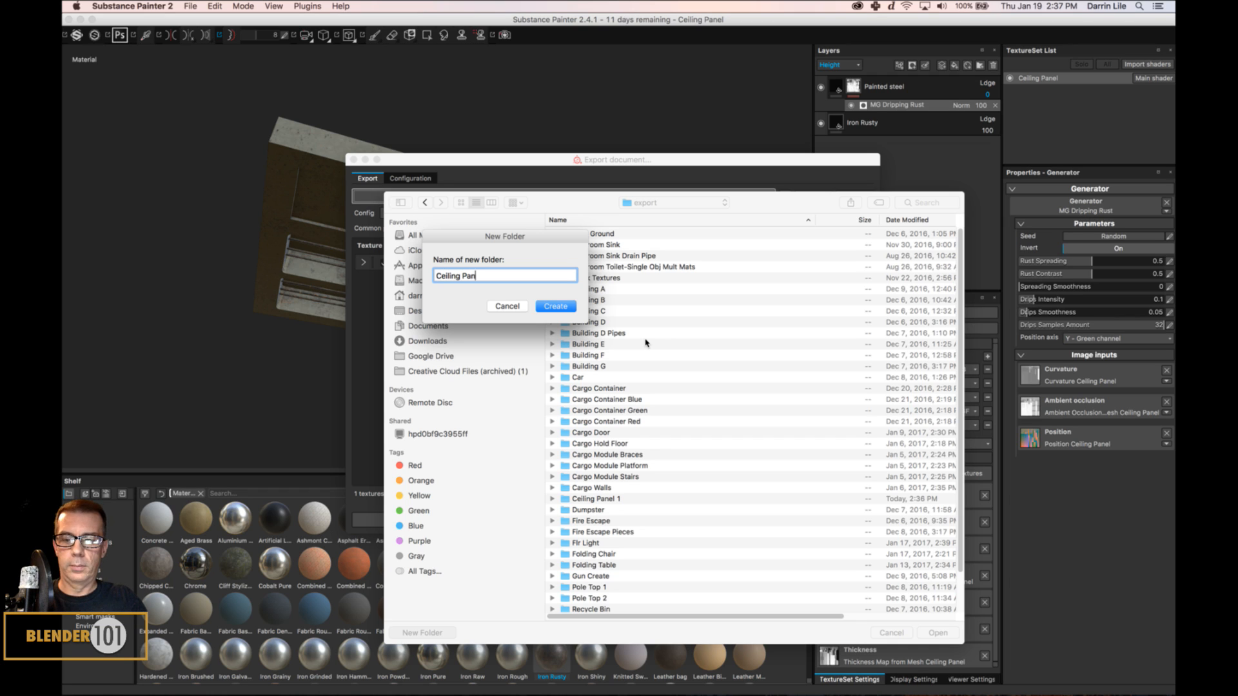
text(el 2)
key(Return)
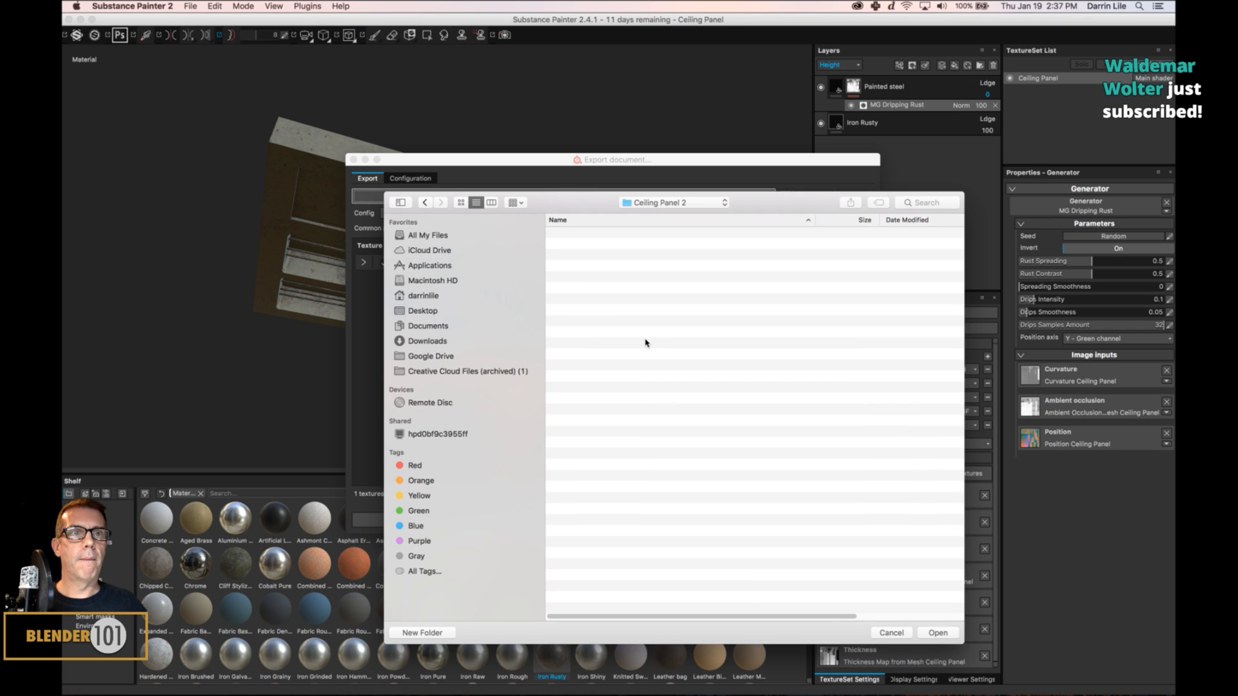
Export the Ceiling Panel texture set into the Ceiling Panel 2 folder with the Unity 5 (Standard Metallic) configuration.
click(930, 635)
click(776, 519)
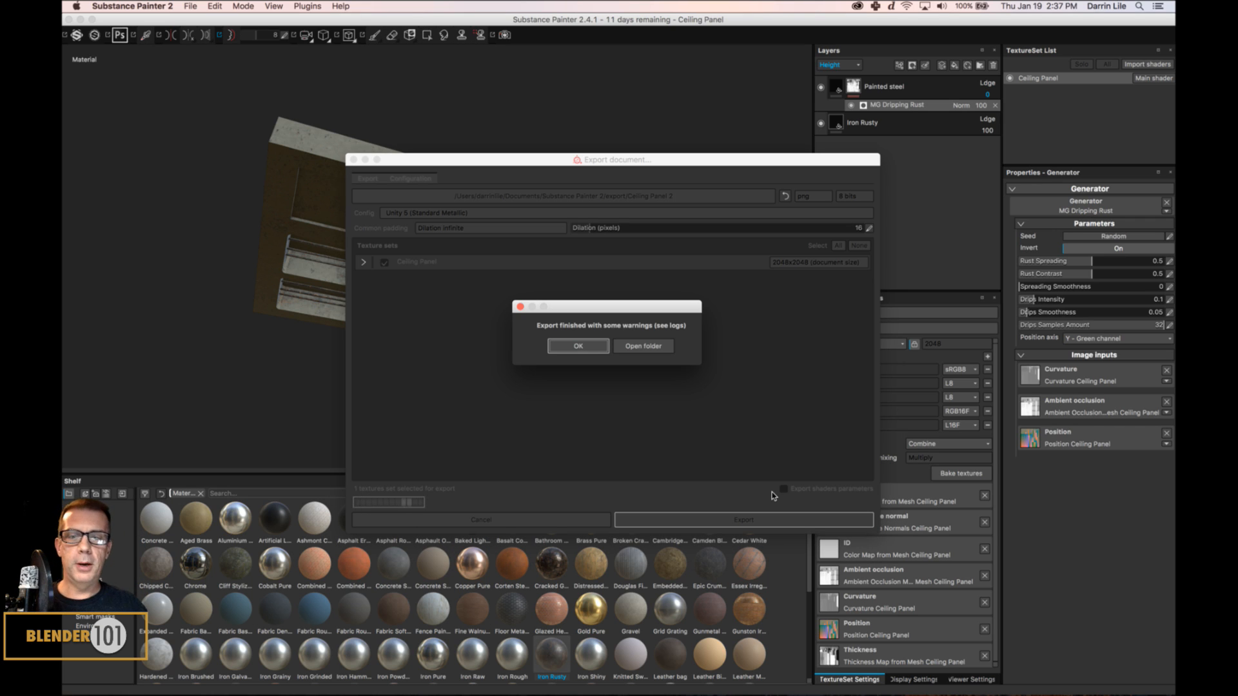
click(580, 346)
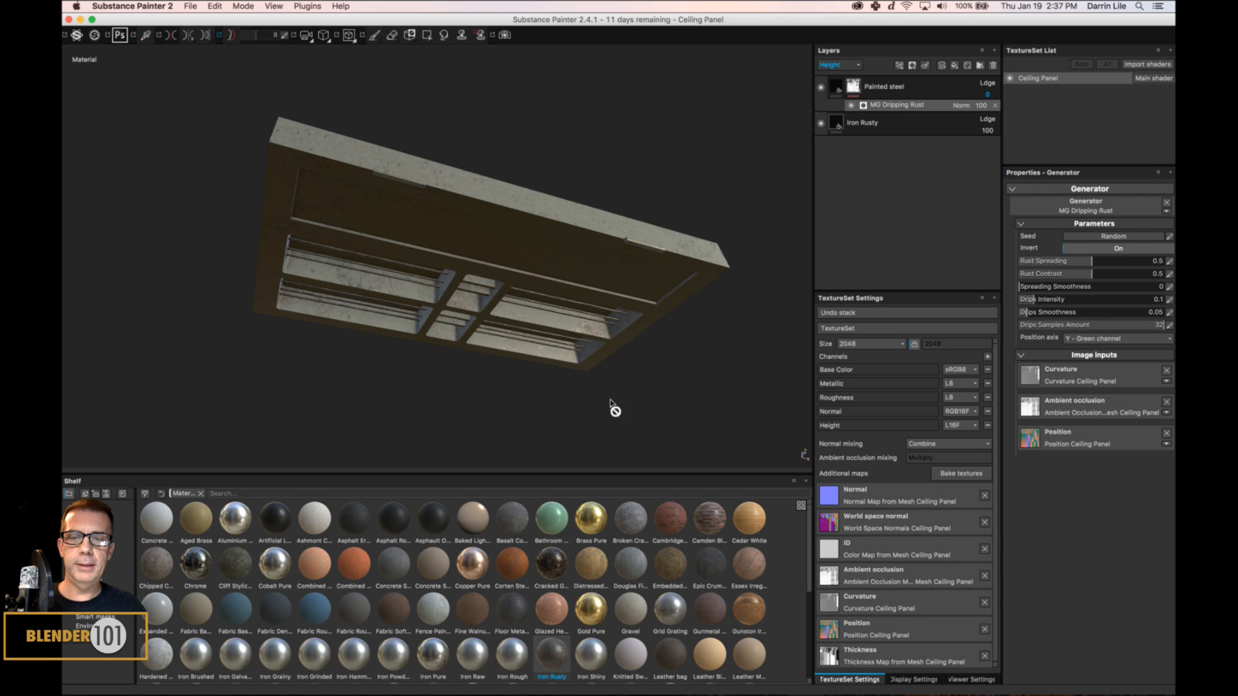
Switch to Unity, show the Inspector, and save the Scene Test scene.
click(527, 688)
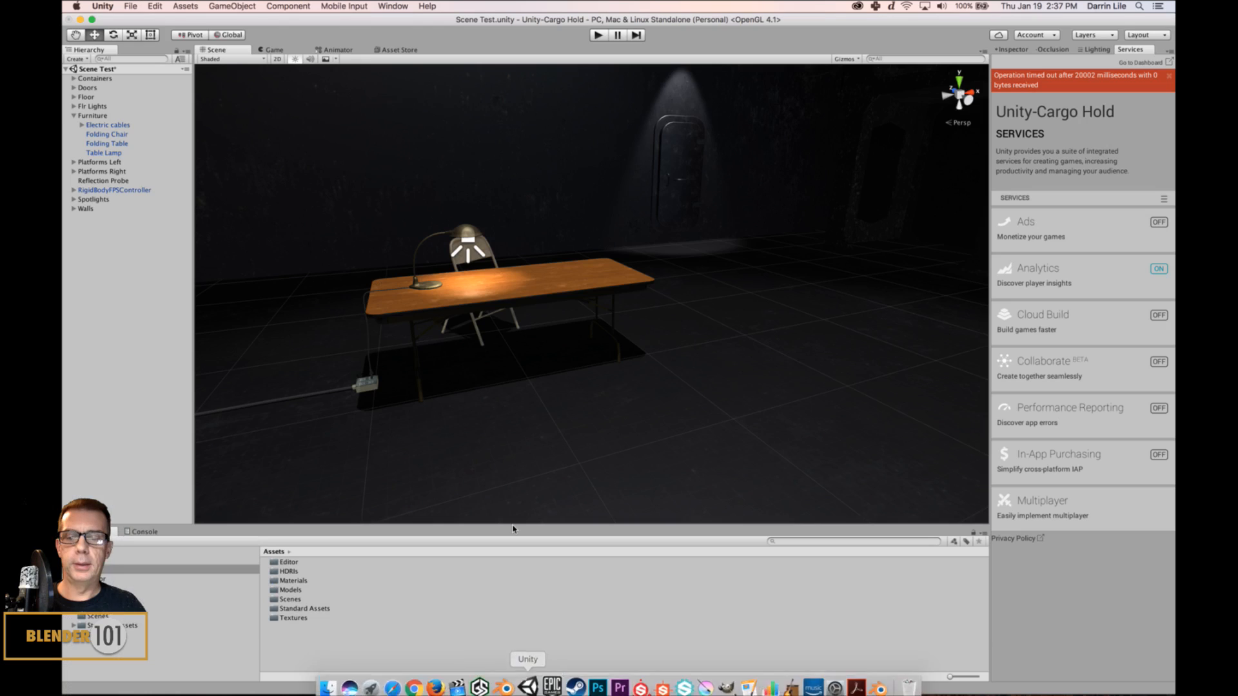
click(1013, 50)
scroll(698, 342, down, 15)
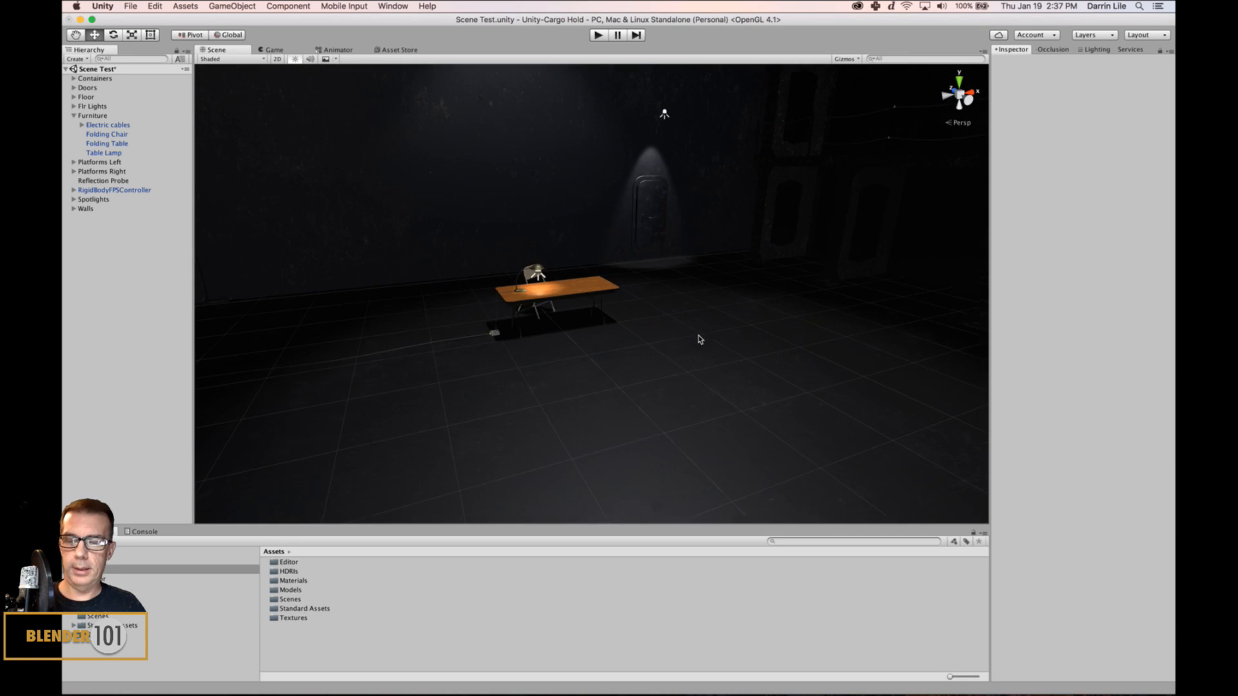
alt+drag(657, 315, 1070, 384)
scroll(731, 375, down, 15)
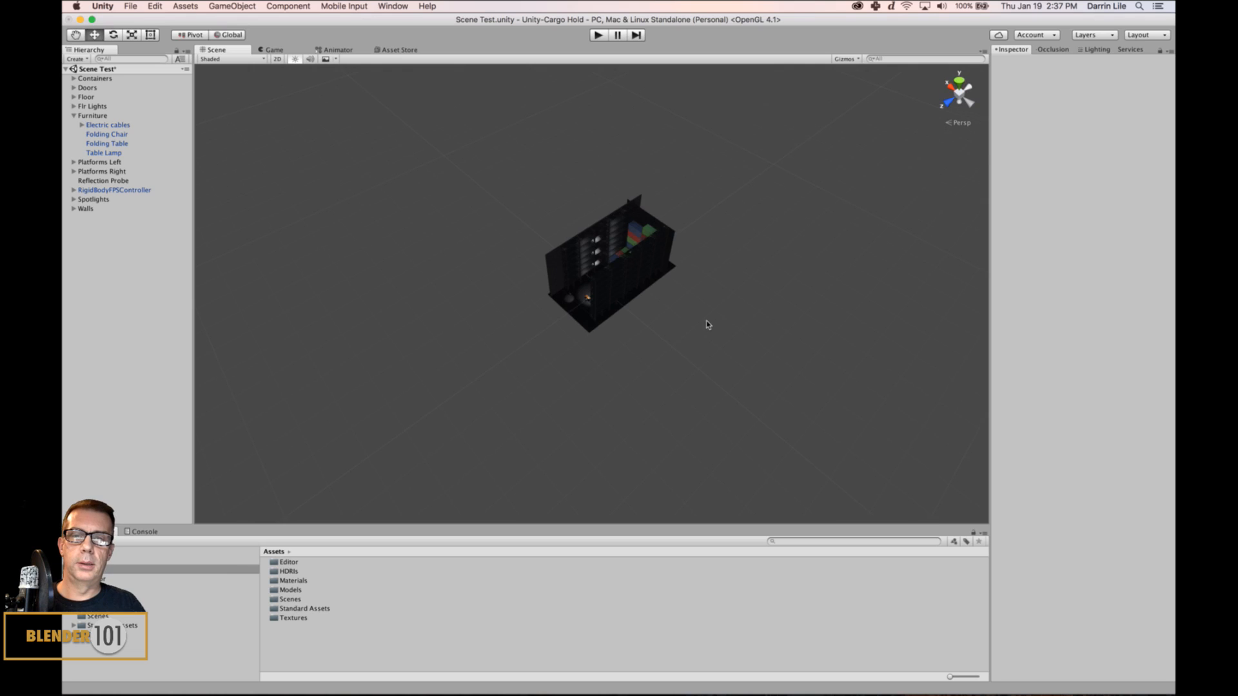
scroll(704, 323, up, 10)
alt+drag(682, 360, 774, 340)
key(super+s)
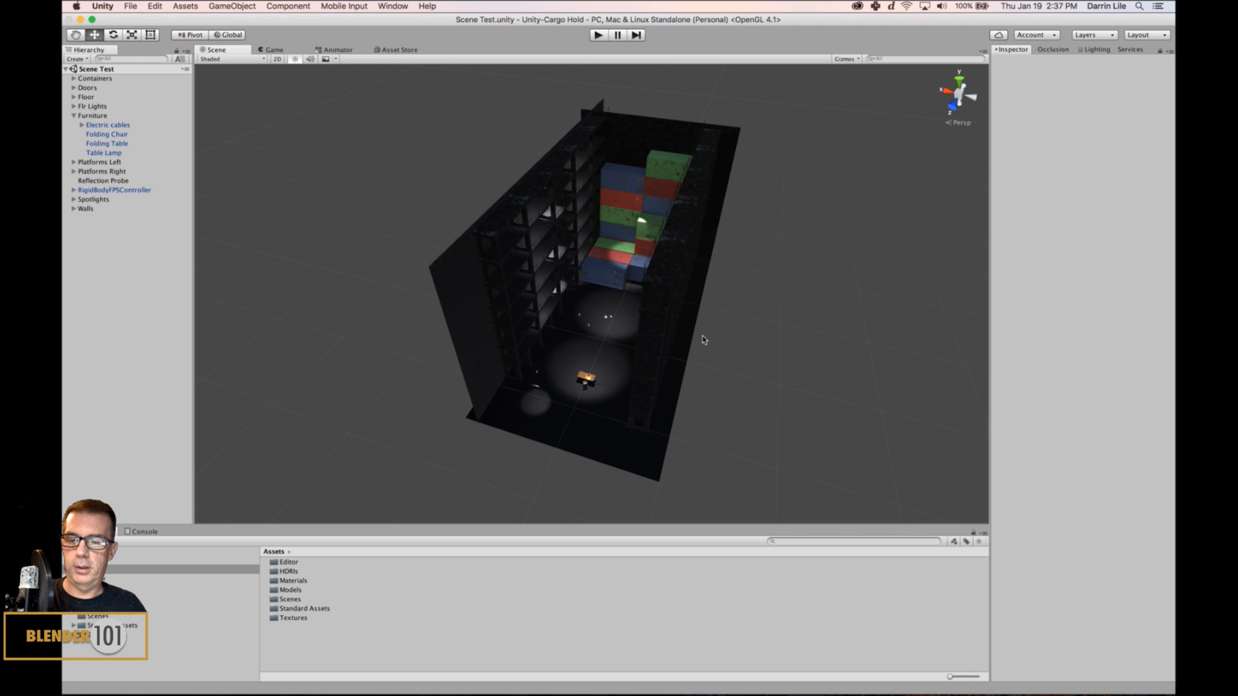
Switch to Finder and open the Substance Painter 2 folder inside Documents in a new window.
key(super+Tab)
key(super+Tab)
key(super+Tab)
key(super+Tab)
key(super+Tab)
key(super+Tab)
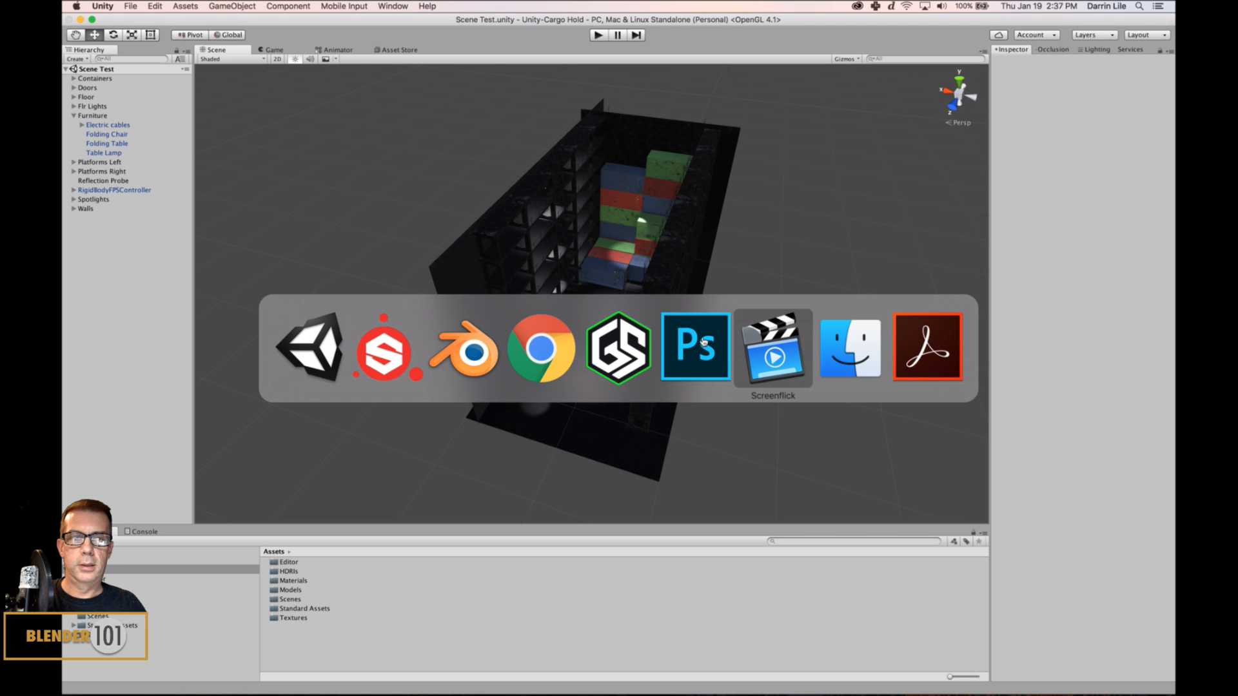
key(super+Tab)
key(super+Tab)
key(super+Tab)
key(super+Tab)
key(super+Tab)
key(super+Tab)
key(super+Tab)
key(super+Tab)
key(super+Tab)
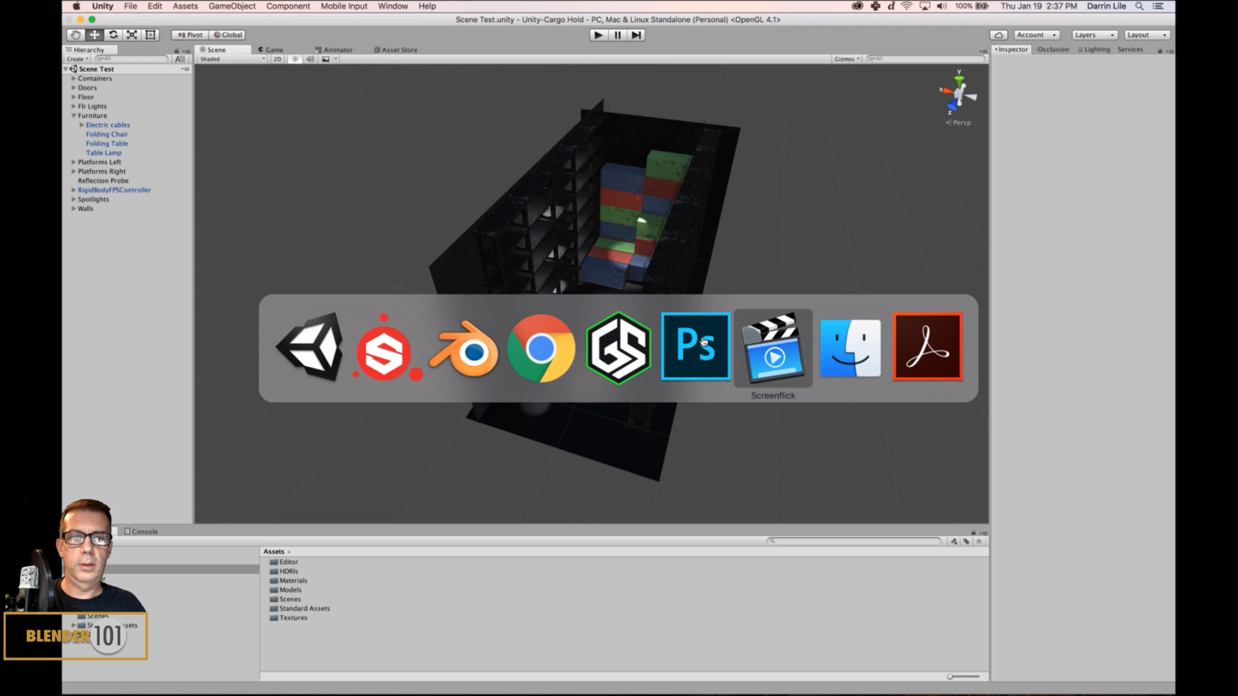
key(super+Tab)
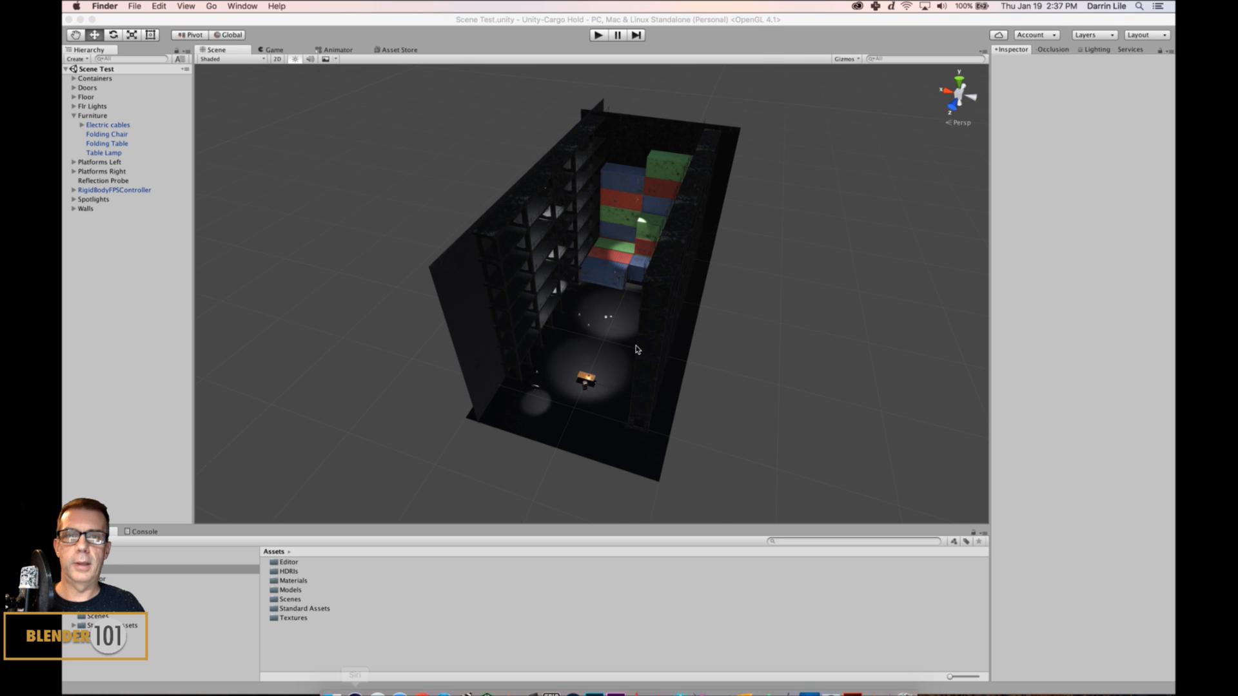
key(super+n)
click(556, 173)
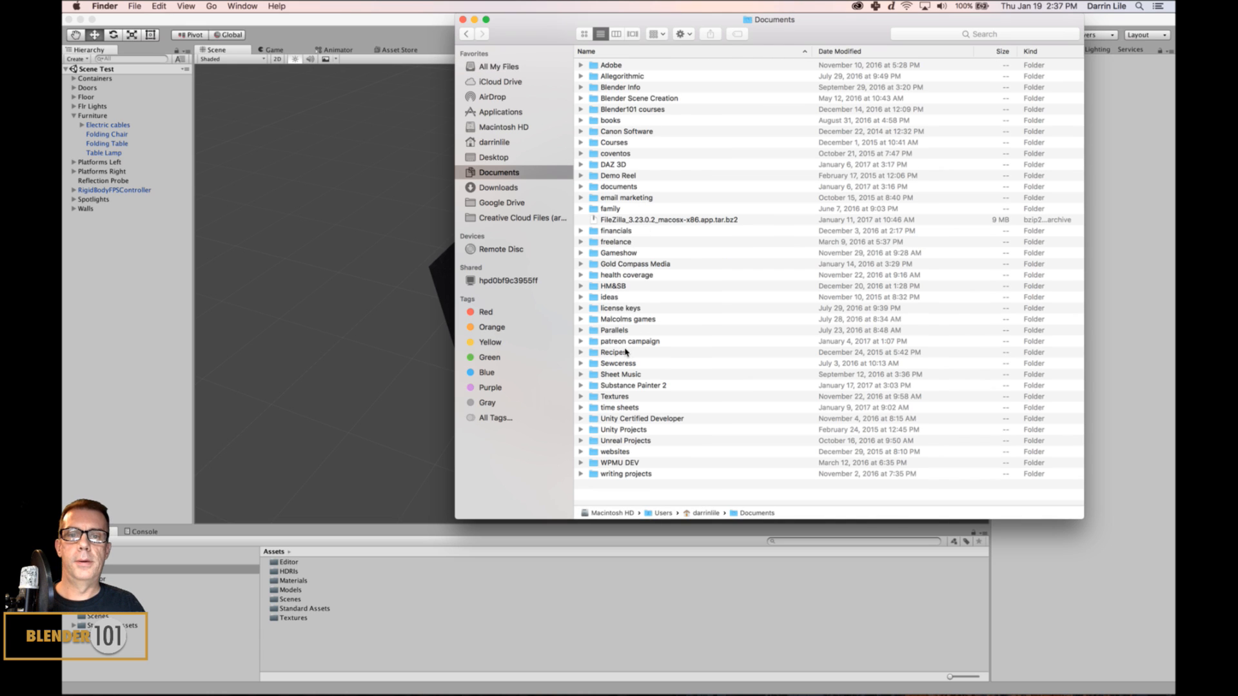
double_click(628, 385)
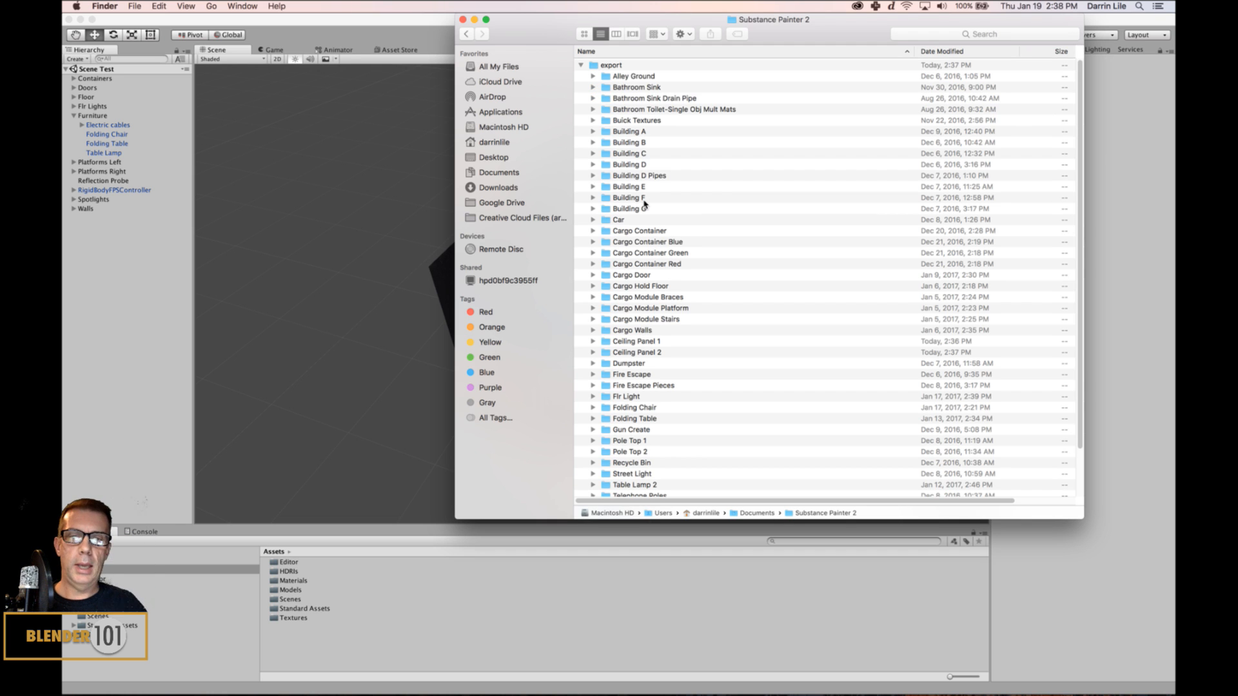
Import the Ceiling Panel 1 and Ceiling Panel 2 texture folders from the export folder into the Unity project's Assets.
scroll(692, 350, down, 3)
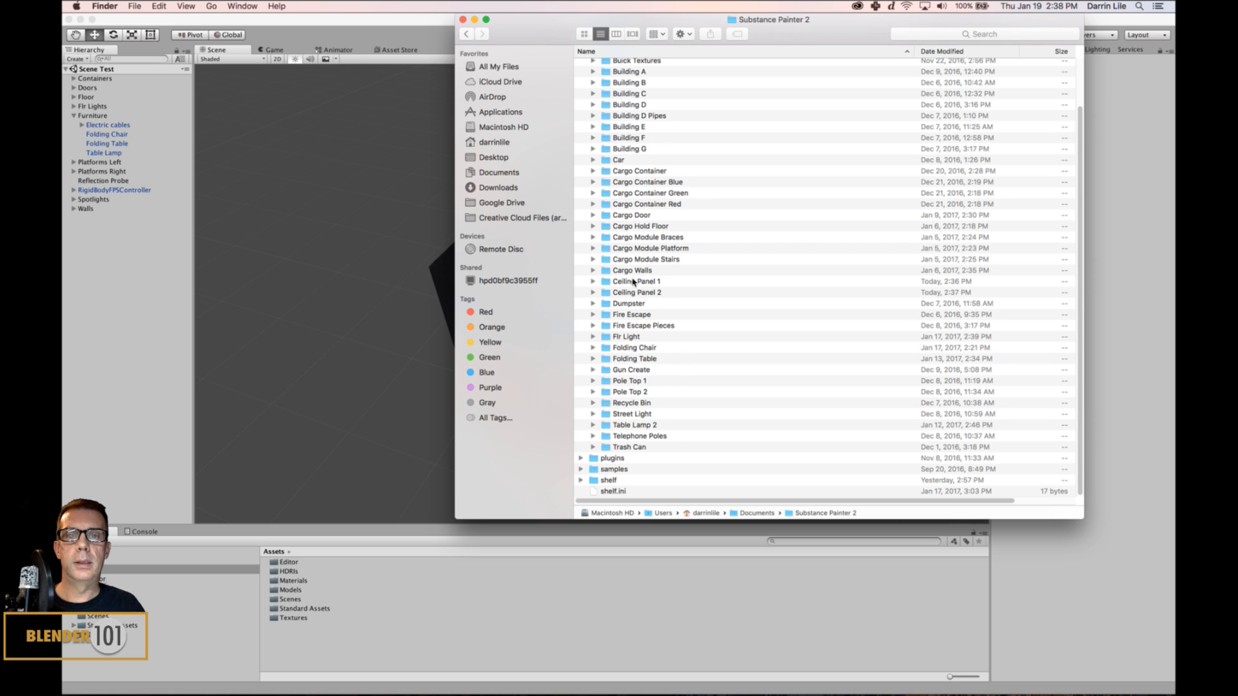
click(605, 284)
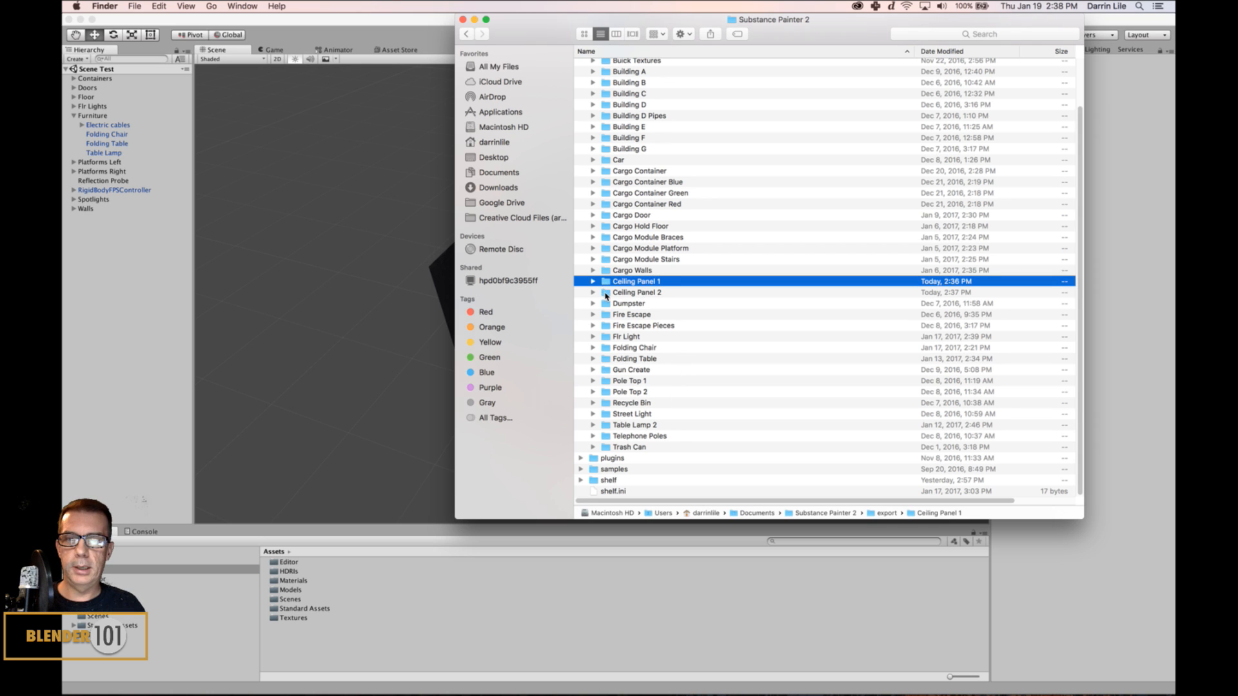
shift+click(606, 294)
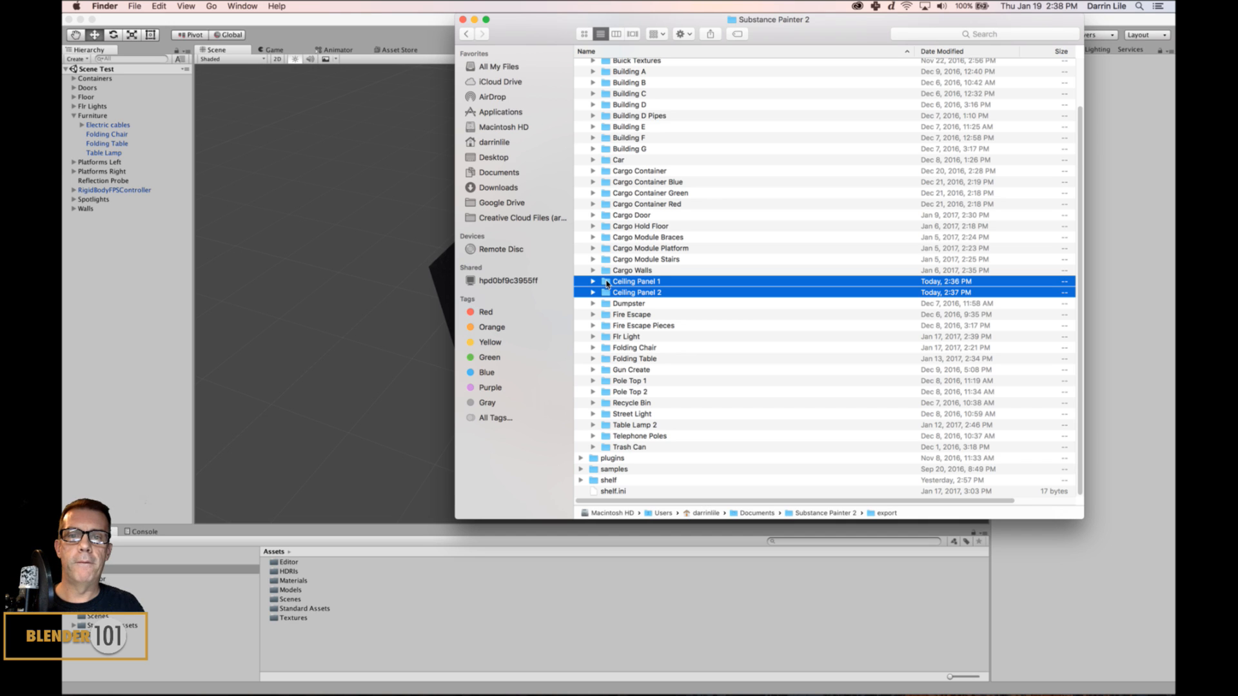
drag(601, 290, 302, 593)
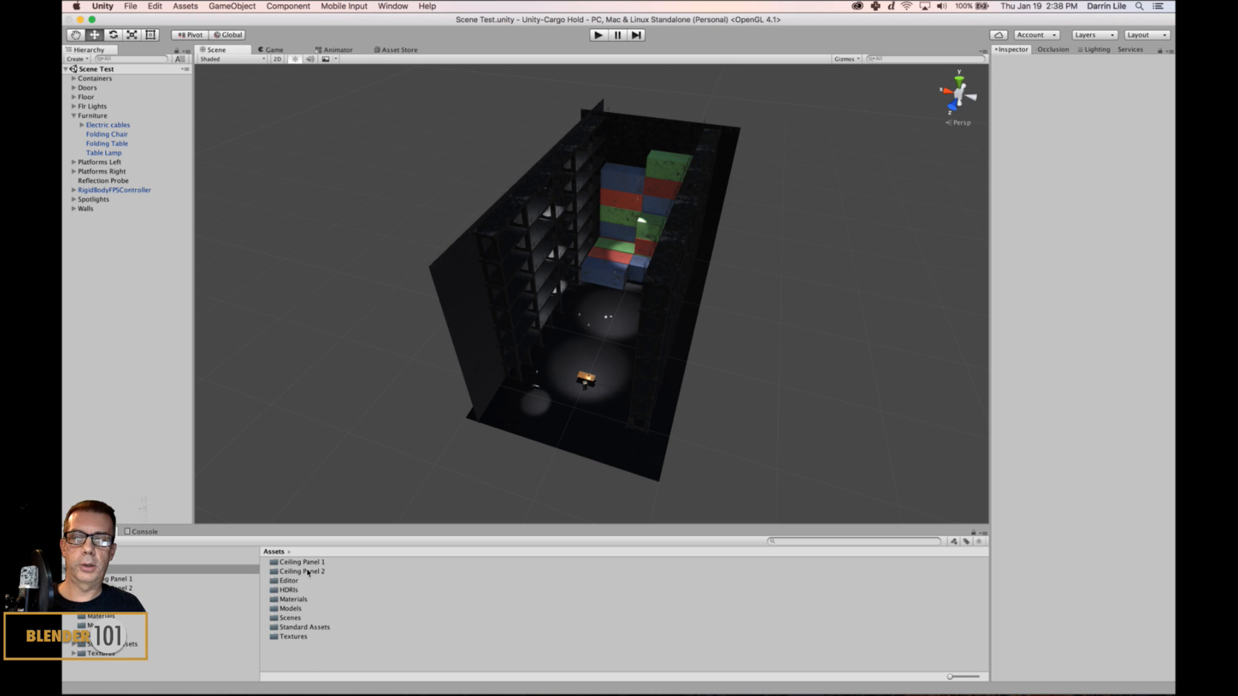
click(307, 571)
click(313, 563)
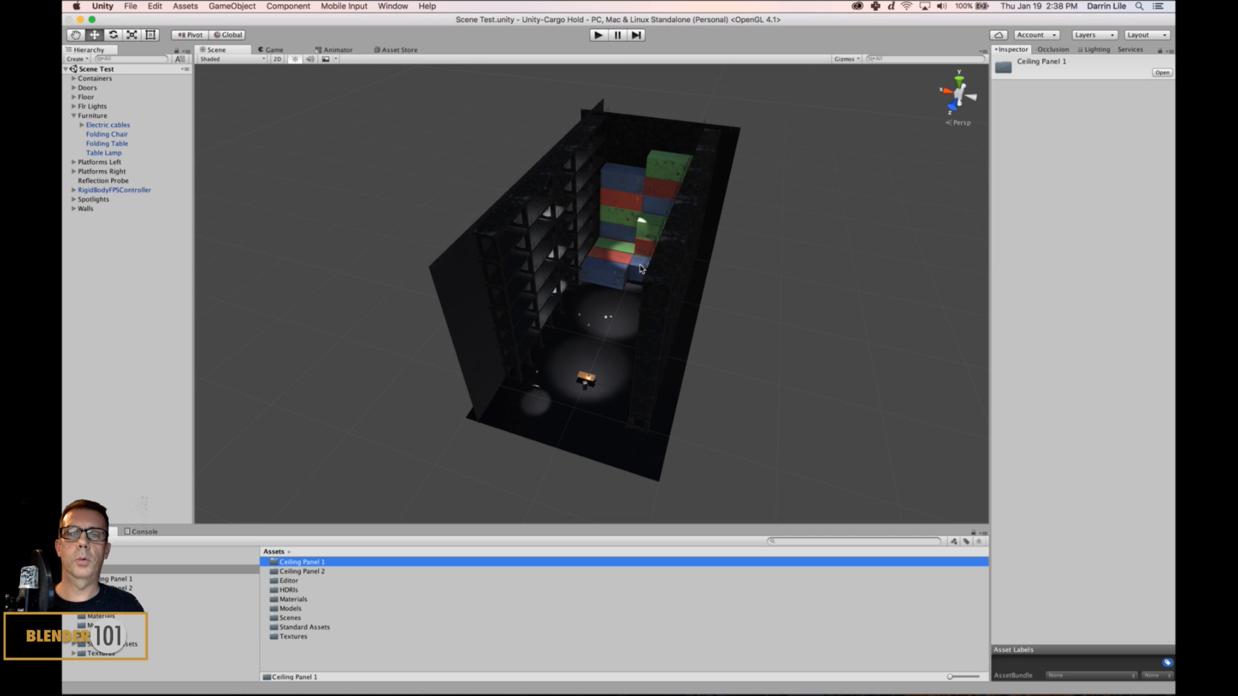
Return to Finder and open the Cargo Hold folder inside Documents > HM&SB.
key(super+Tab)
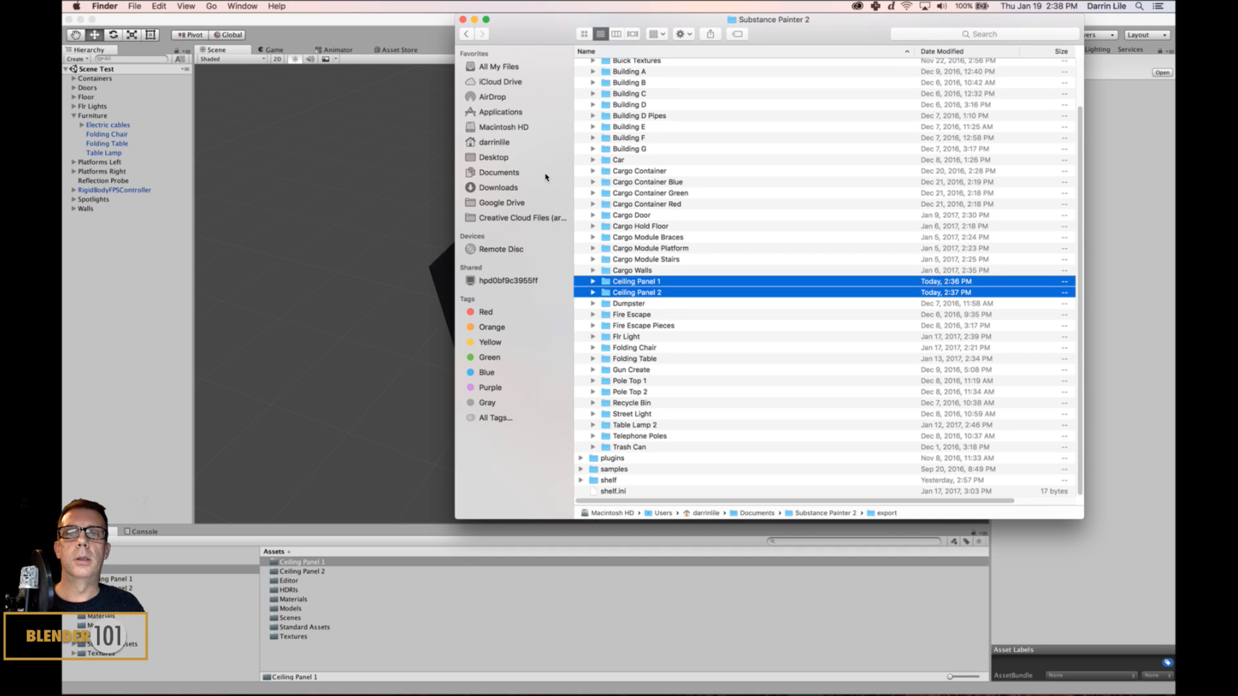
click(498, 173)
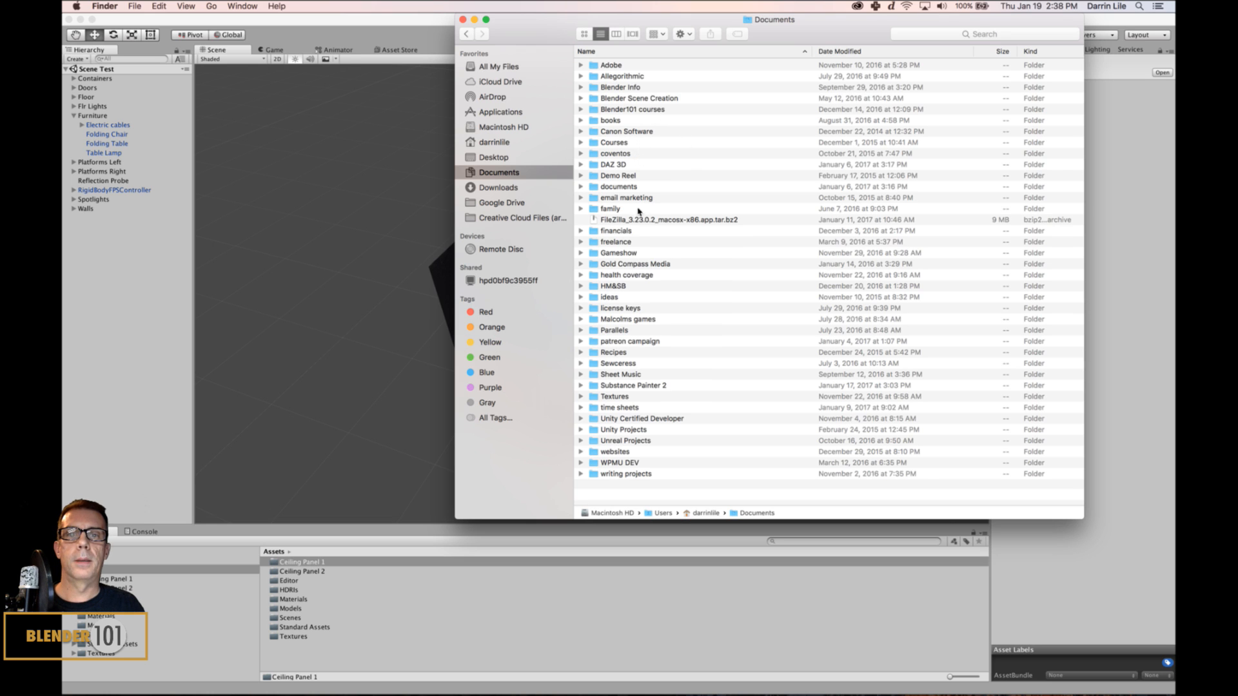
double_click(612, 287)
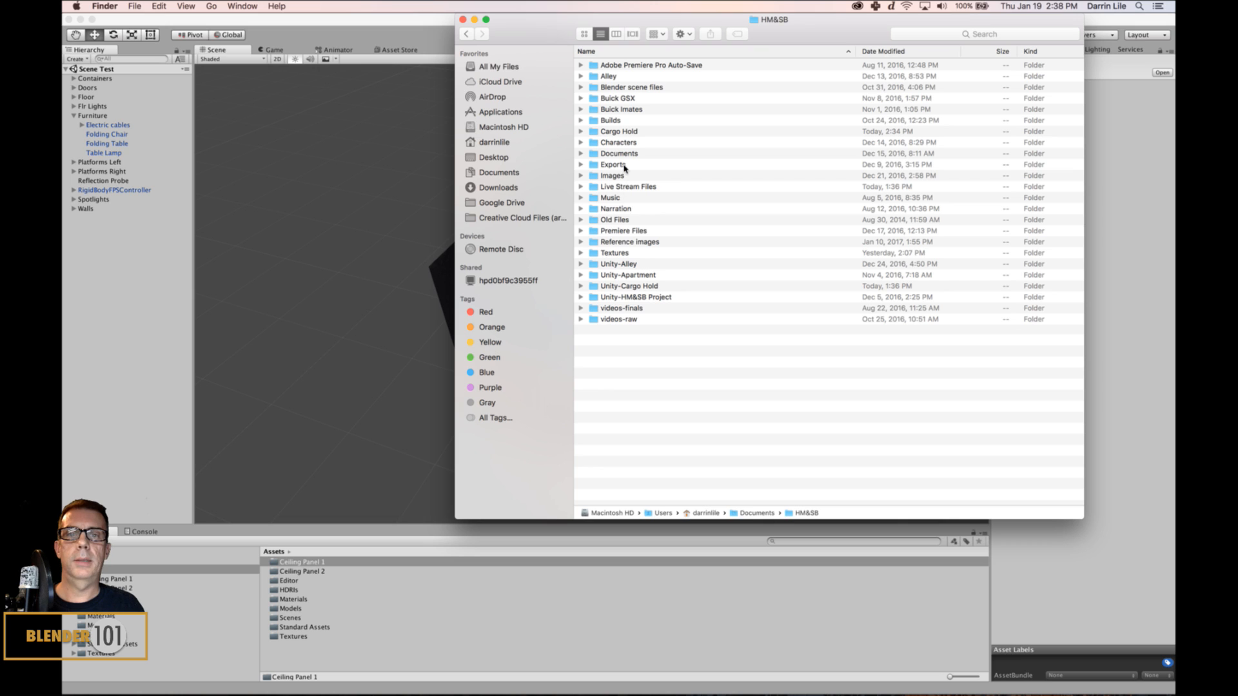
double_click(613, 164)
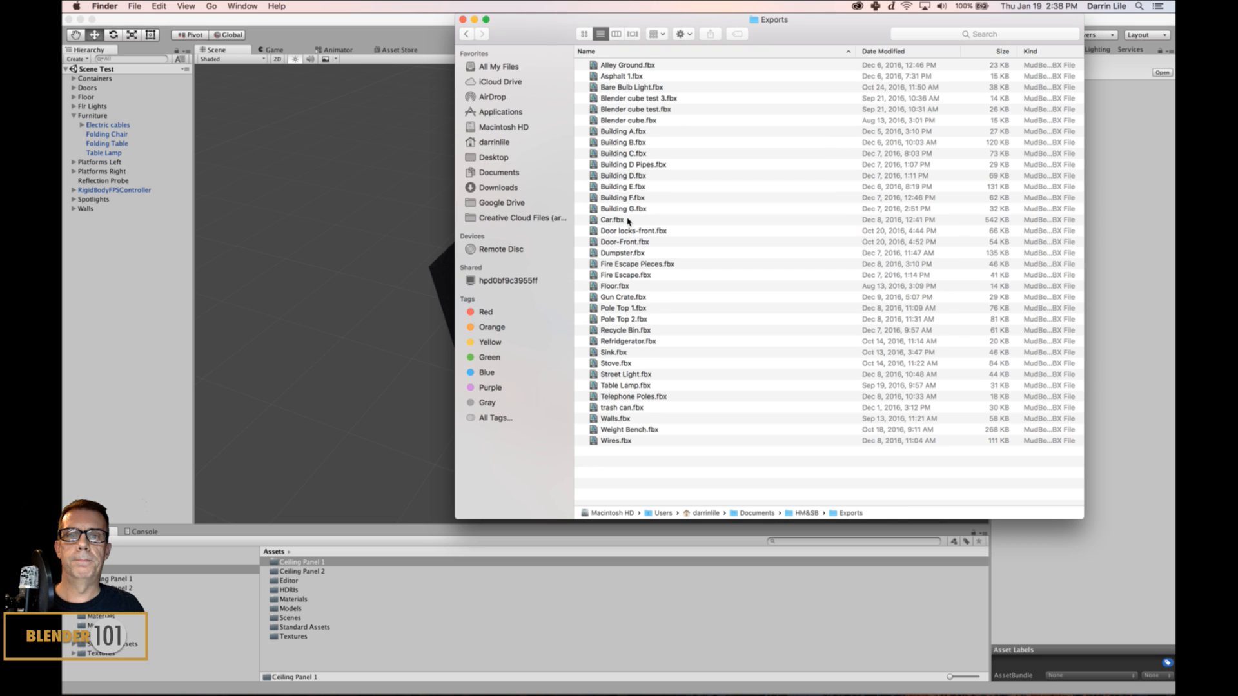
click(466, 34)
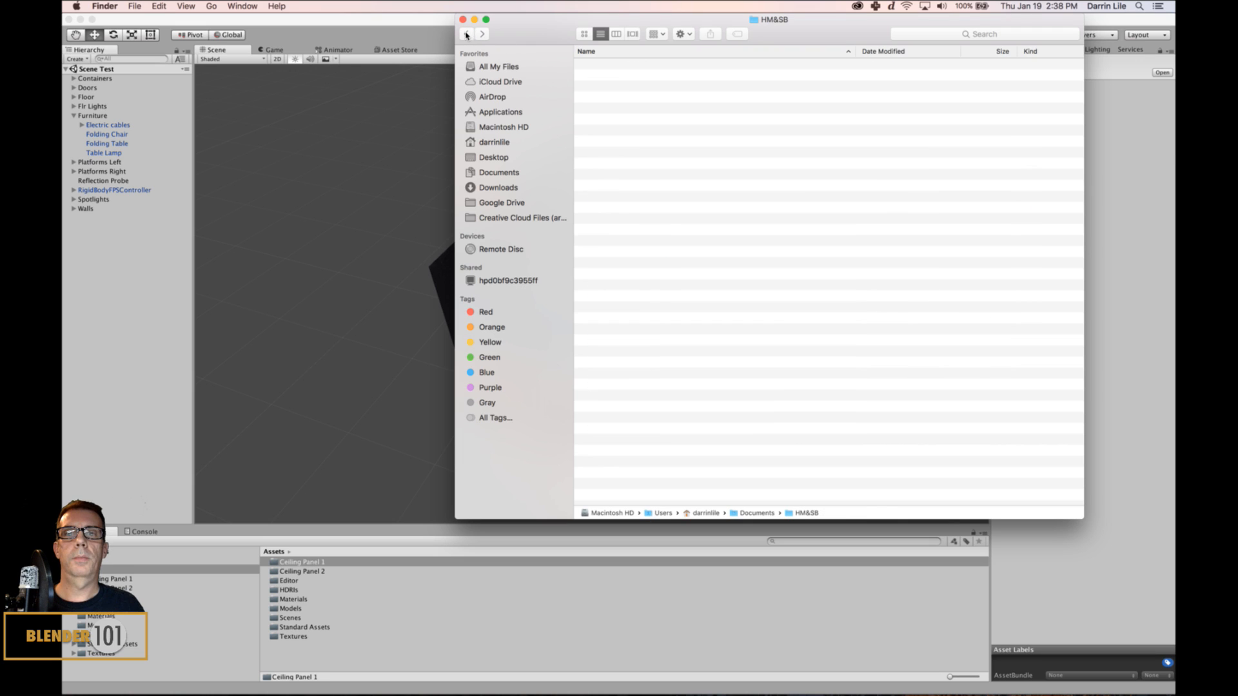
click(616, 131)
click(615, 131)
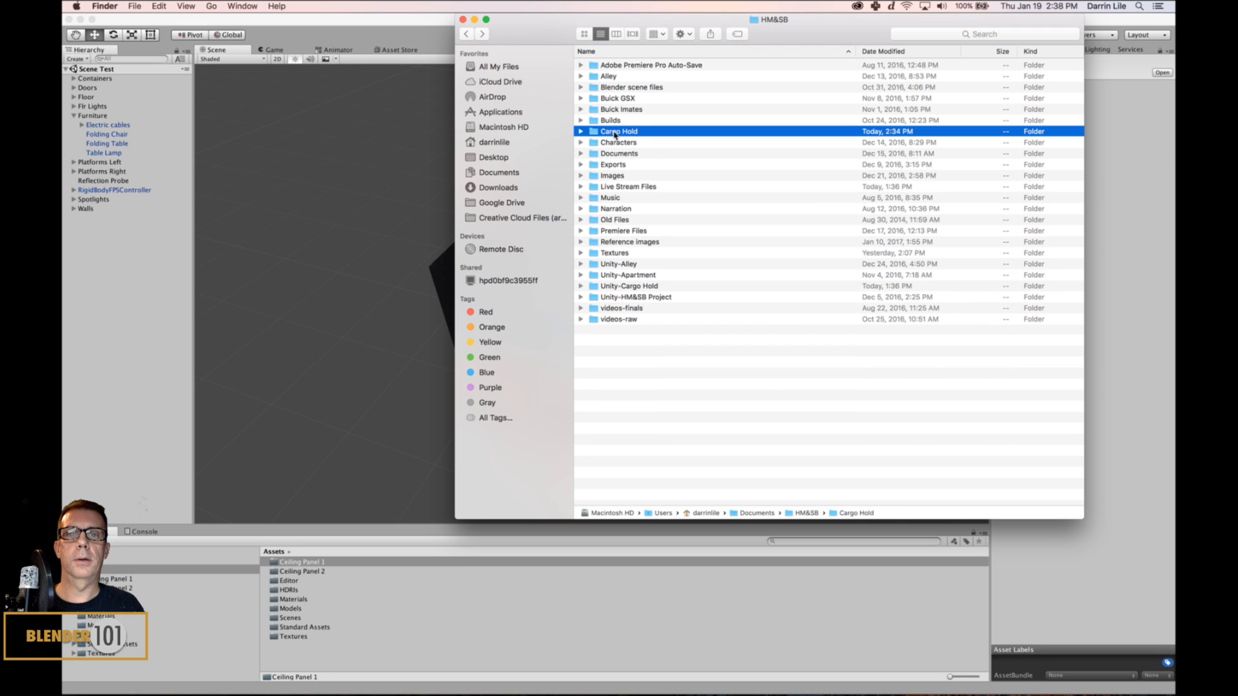
double_click(597, 133)
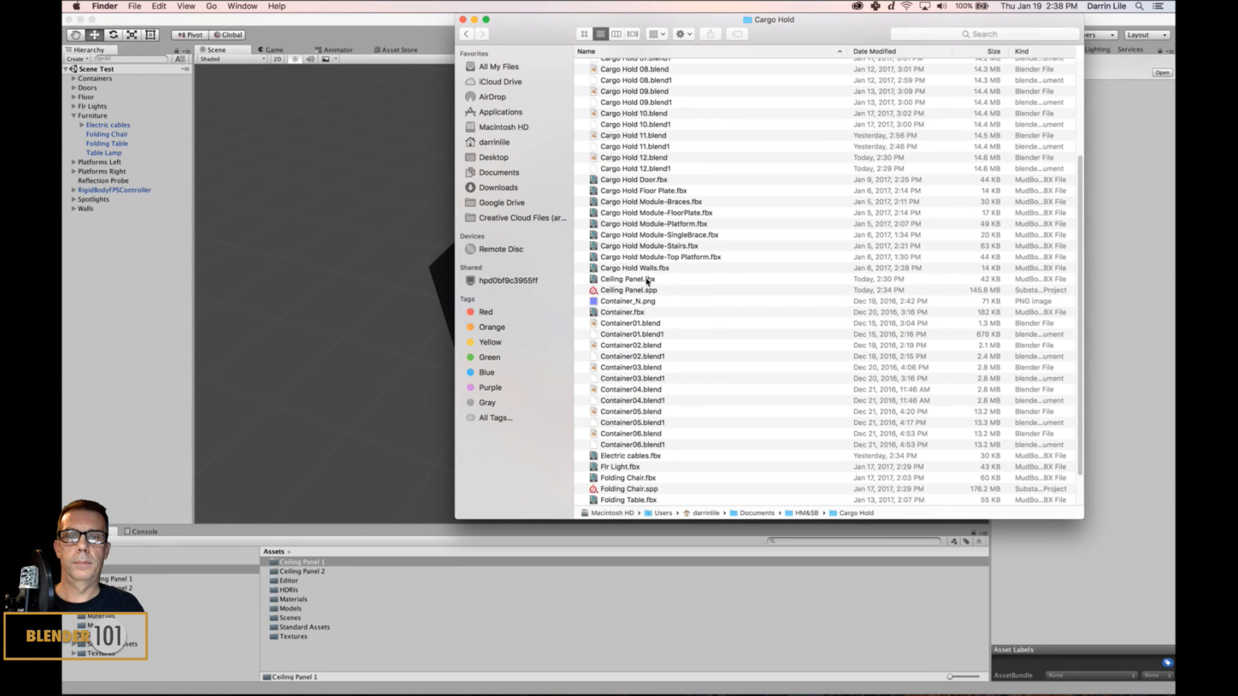
Import Ceiling Panel.fbx into the Unity project's Assets and return to Unity.
click(648, 281)
drag(594, 280, 325, 658)
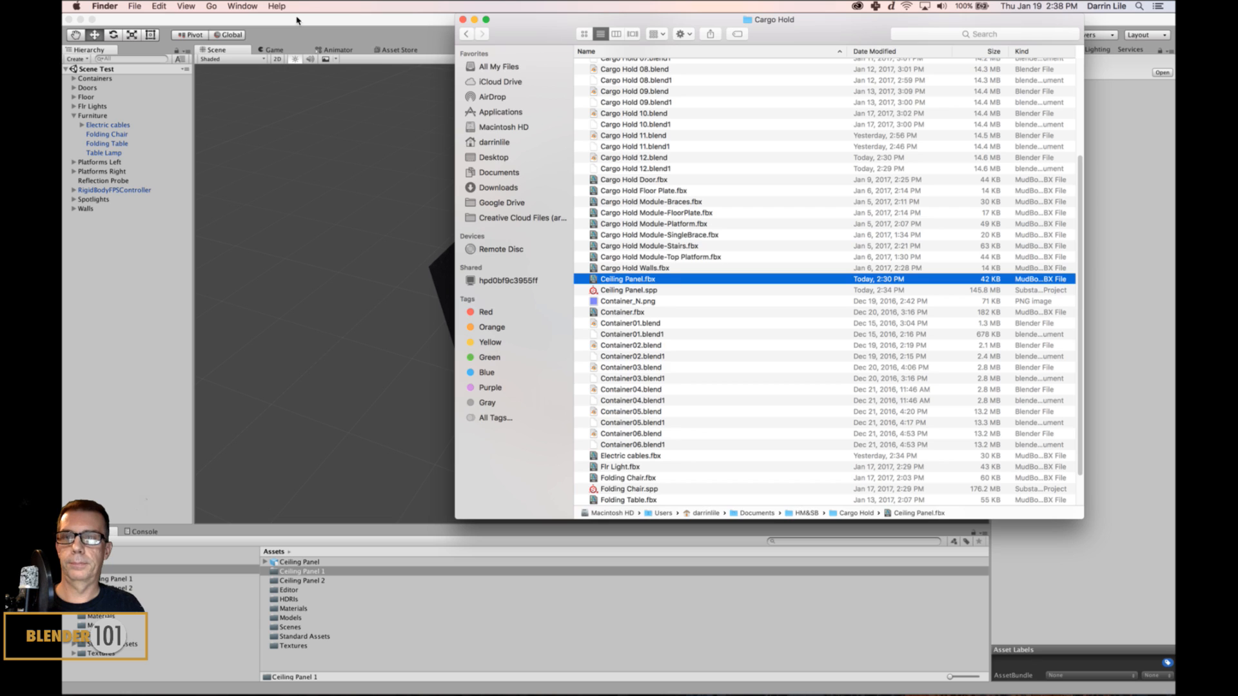
click(296, 20)
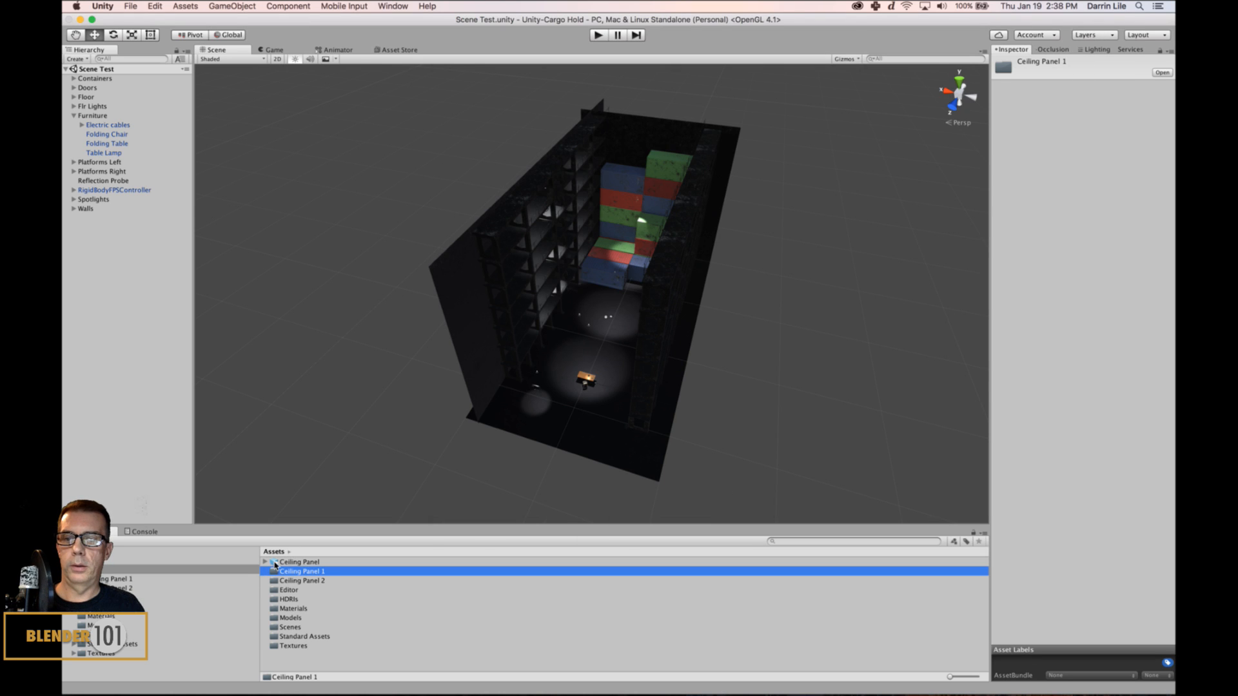
Add the Ceiling Panel model from Assets to the Scene Test hierarchy.
drag(275, 566, 190, 386)
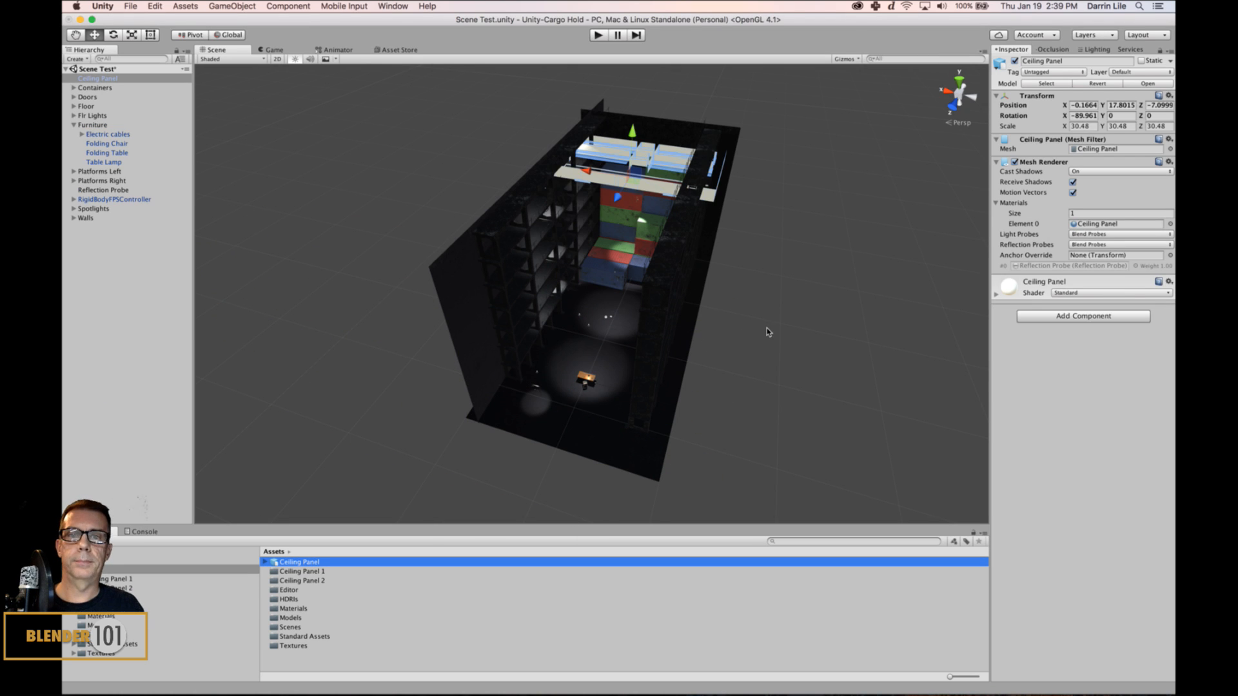
alt+drag(765, 323, 785, 219)
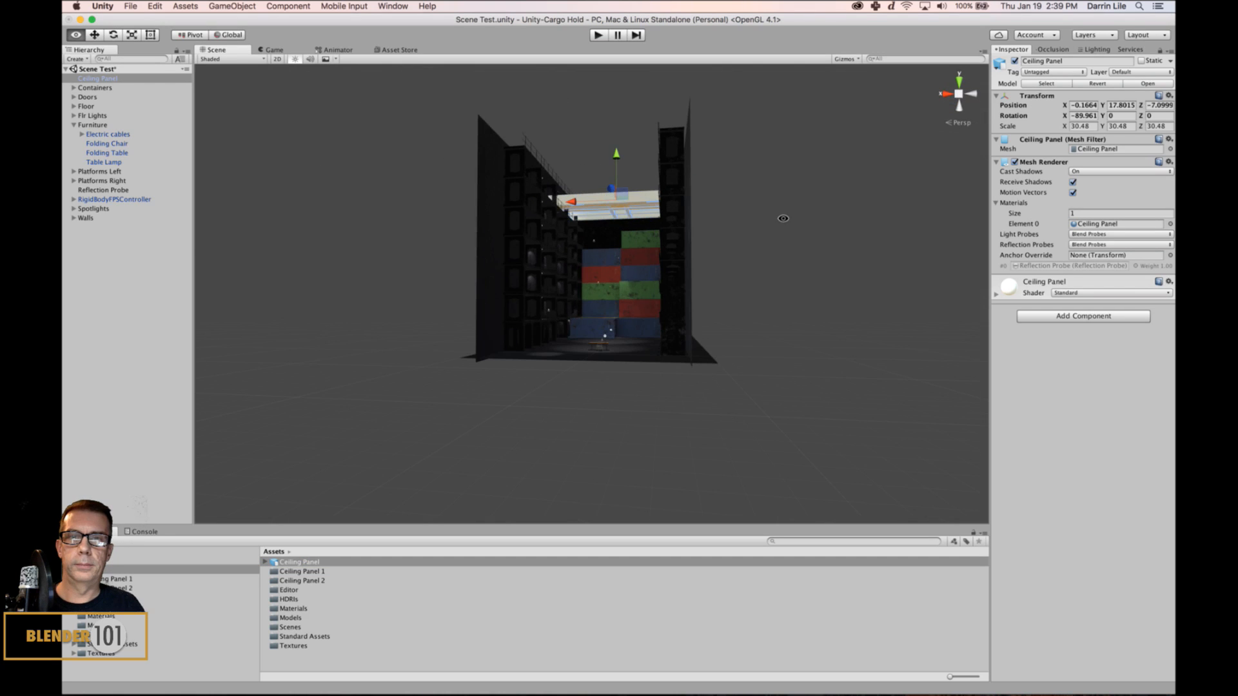
Raise the ceiling panel above the walkways of the cargo hold to a Y position of about 22.42.
scroll(679, 245, up, 10)
middle_drag(678, 243, 747, 504)
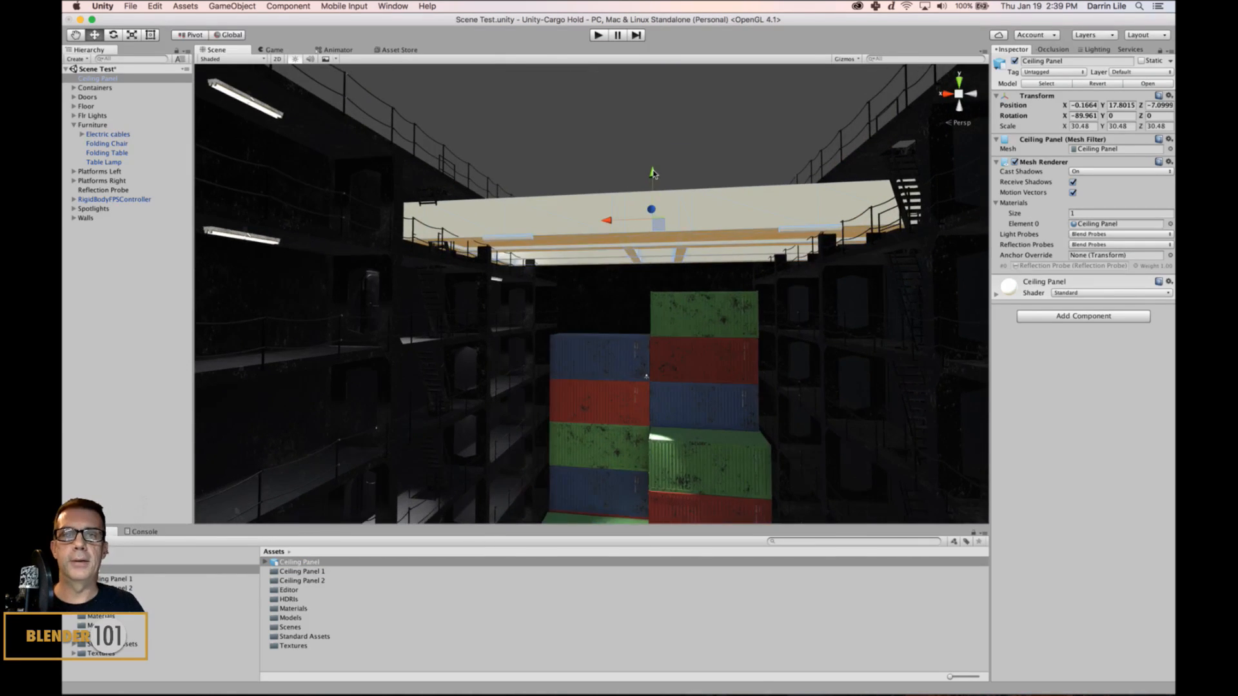
drag(653, 173, 664, 41)
scroll(735, 227, down, 8)
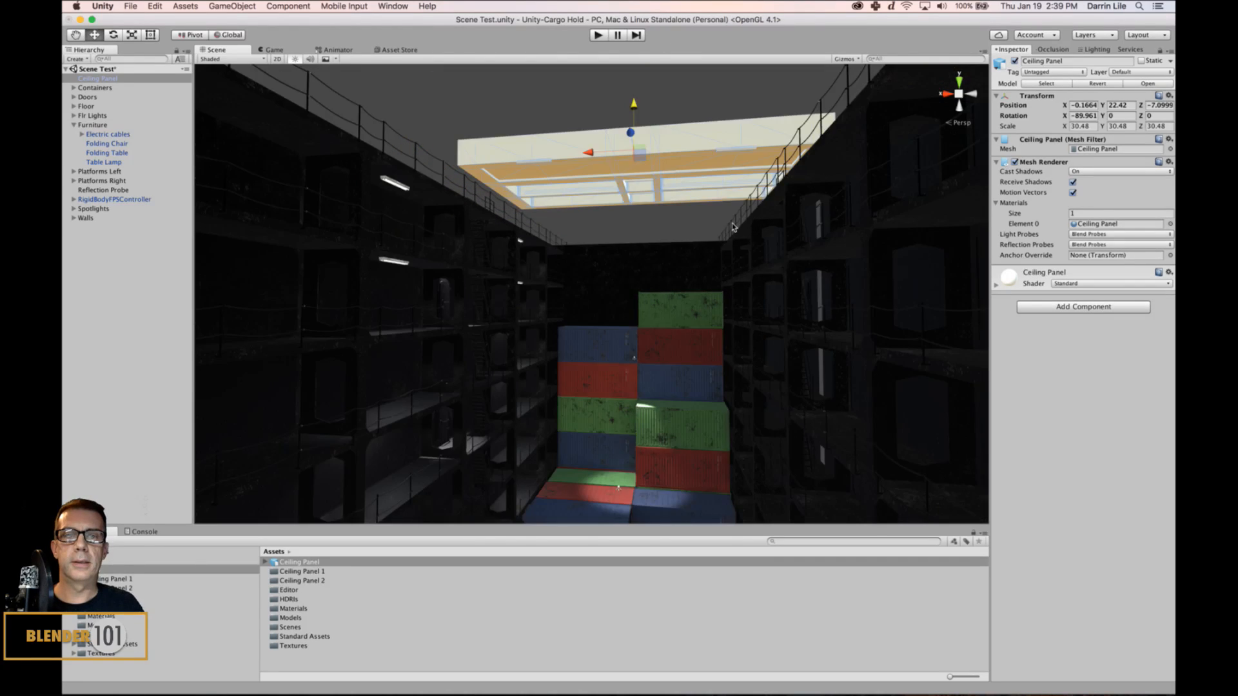
click(865, 229)
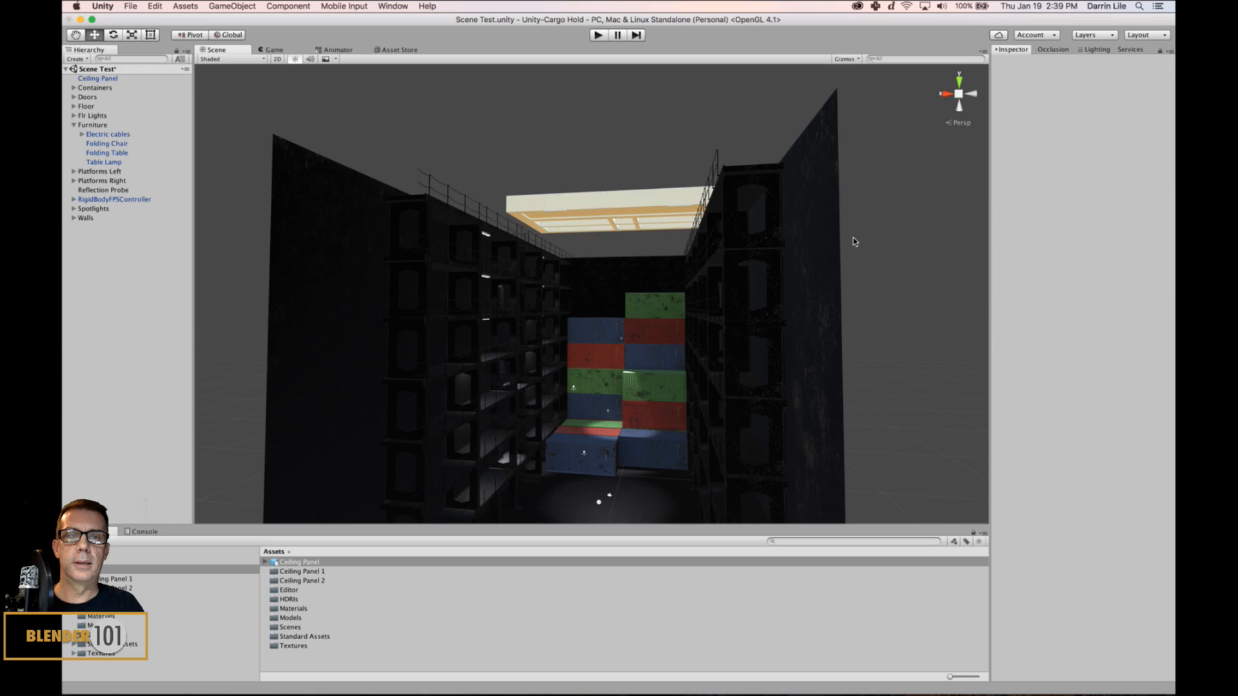
Shift the ceiling panel along the length of the hold to a Z position of about -10.96.
alt+drag(851, 238, 701, 317)
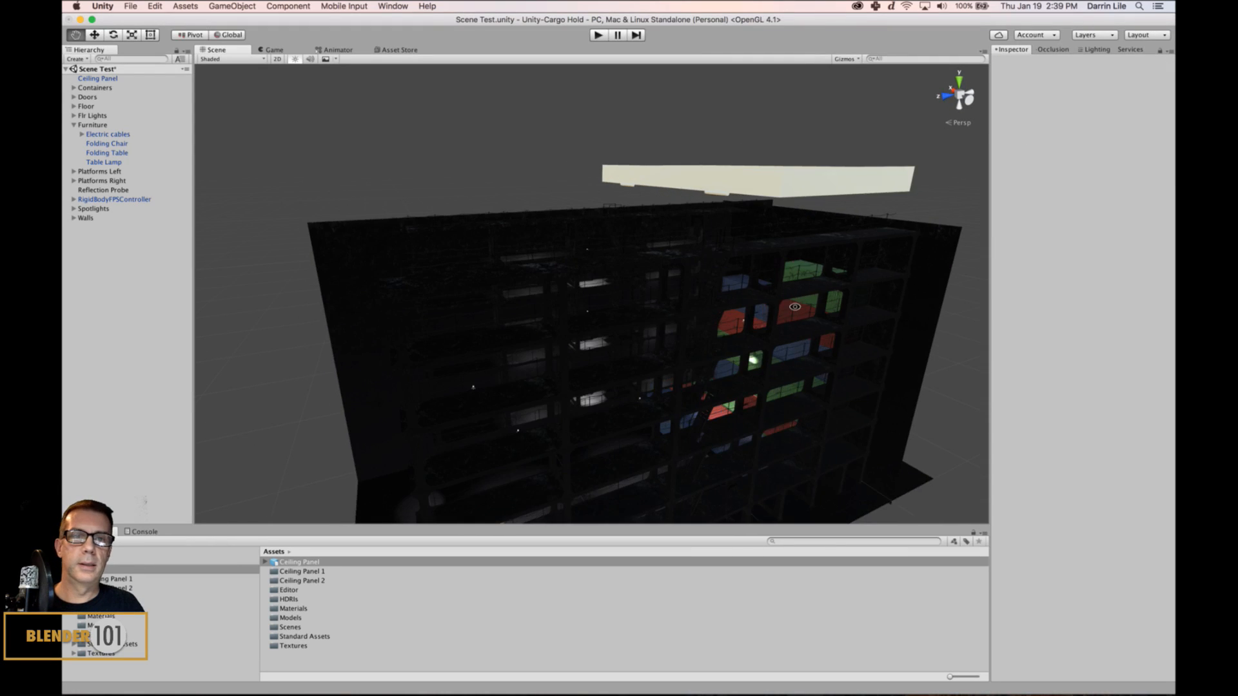
alt+drag(796, 306, 655, 265)
click(549, 247)
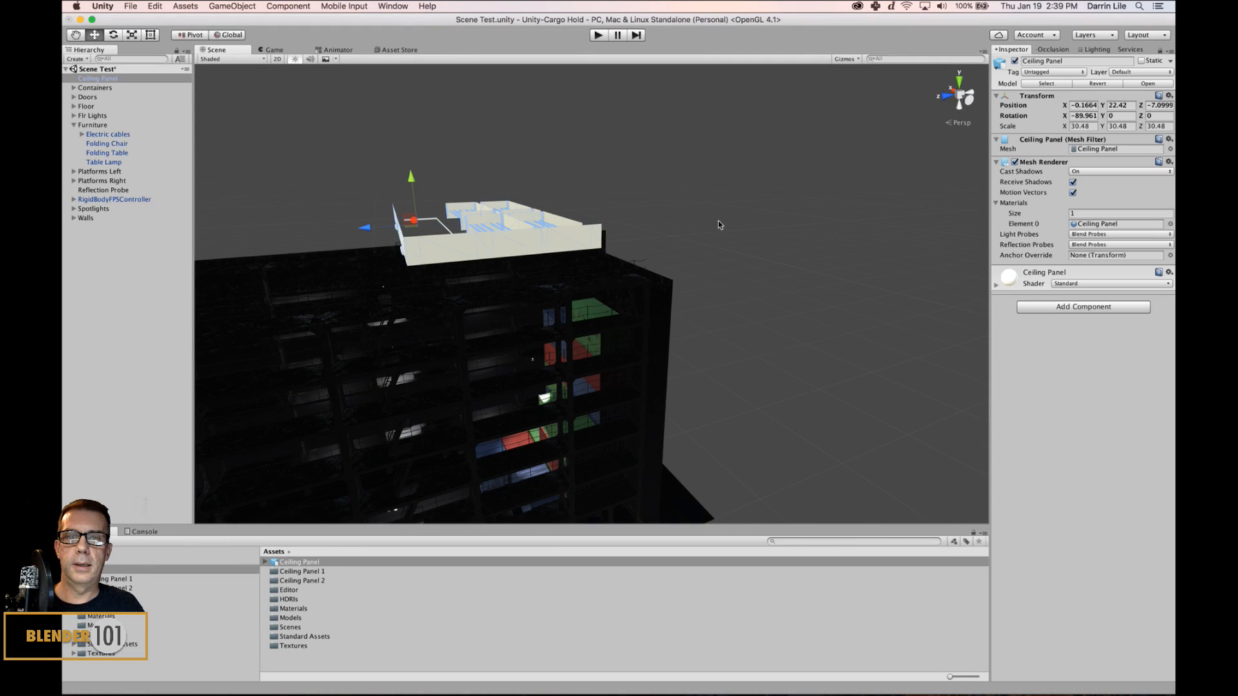
alt+drag(715, 222, 671, 322)
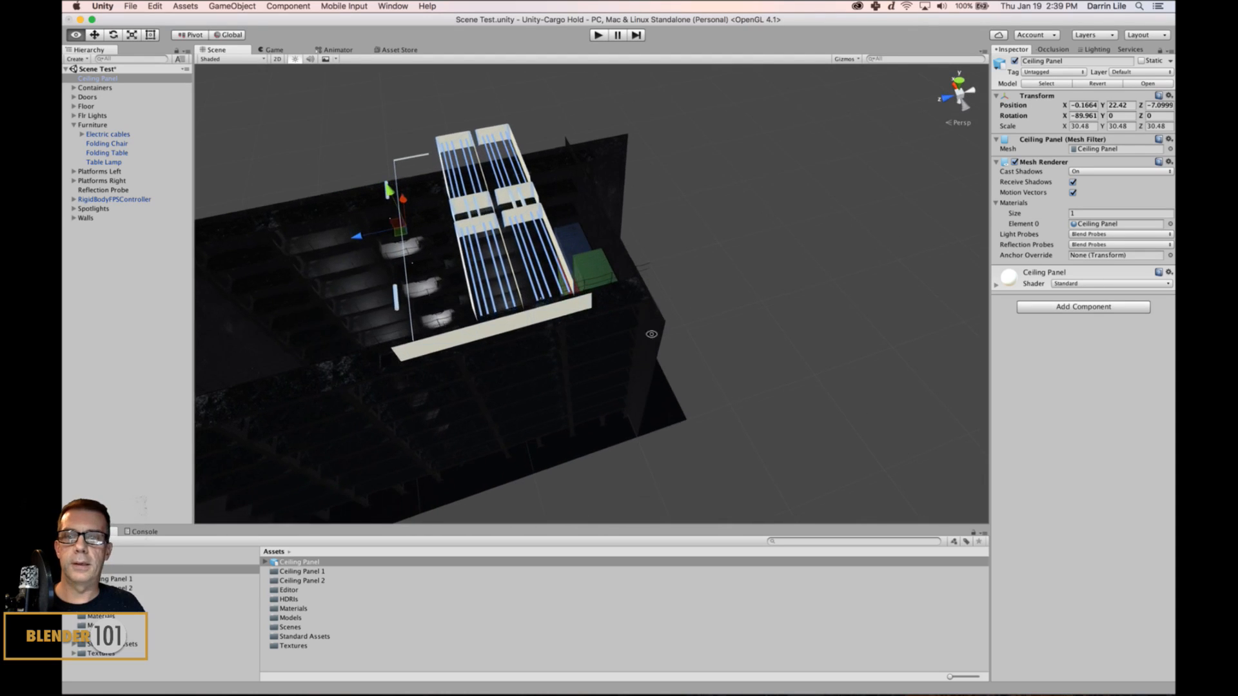
drag(363, 238, 429, 223)
alt+drag(371, 328, 873, 157)
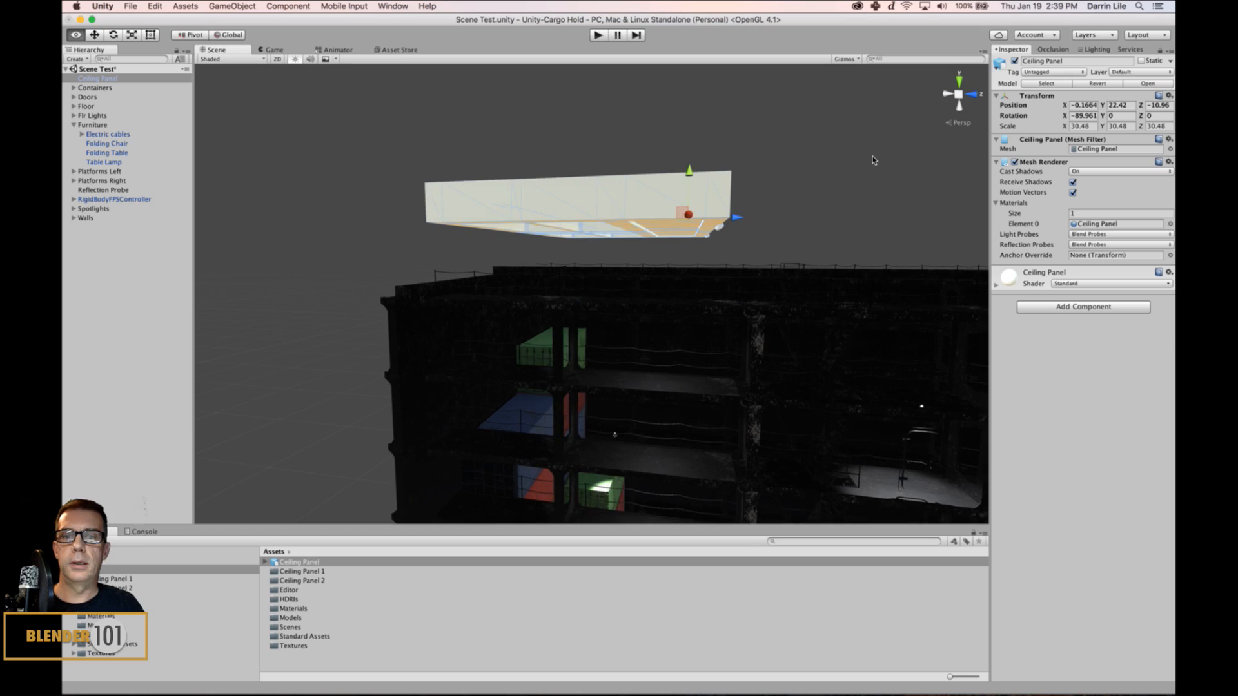
Lower the ceiling panel to a Y position of about 21.56 and shift it along the hold to Z about -12.81.
alt+drag(635, 224, 653, 220)
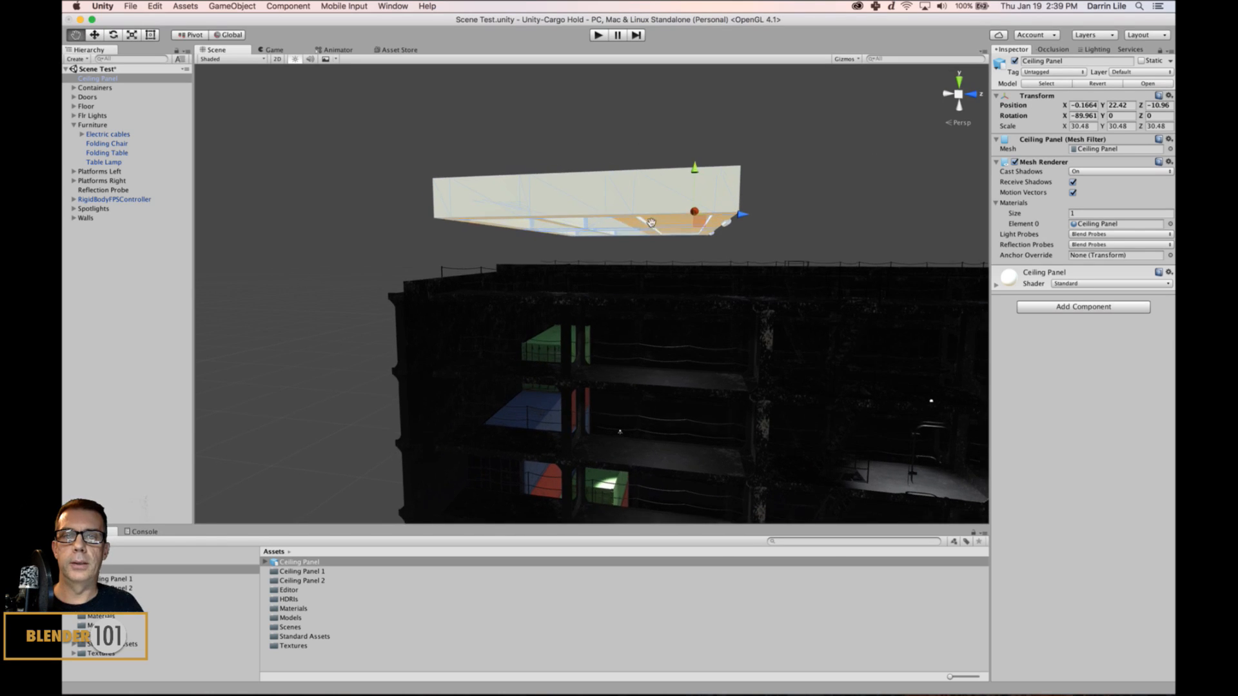
drag(693, 168, 694, 187)
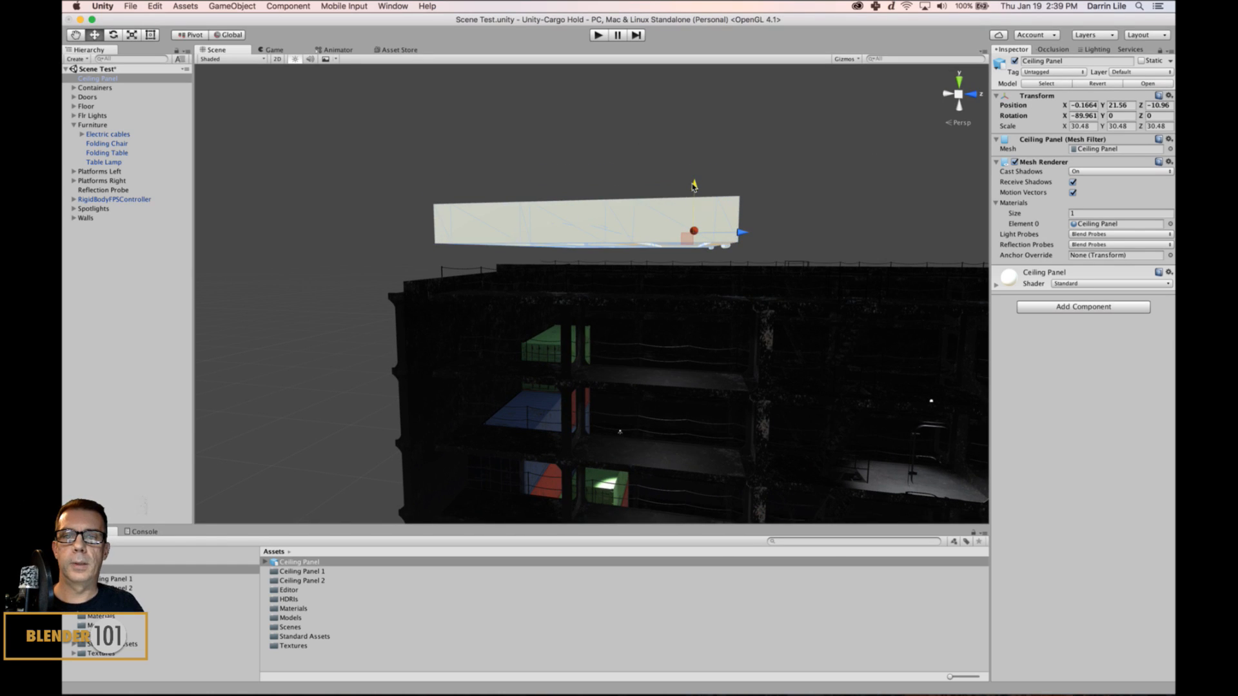
alt+drag(740, 233, 373, 238)
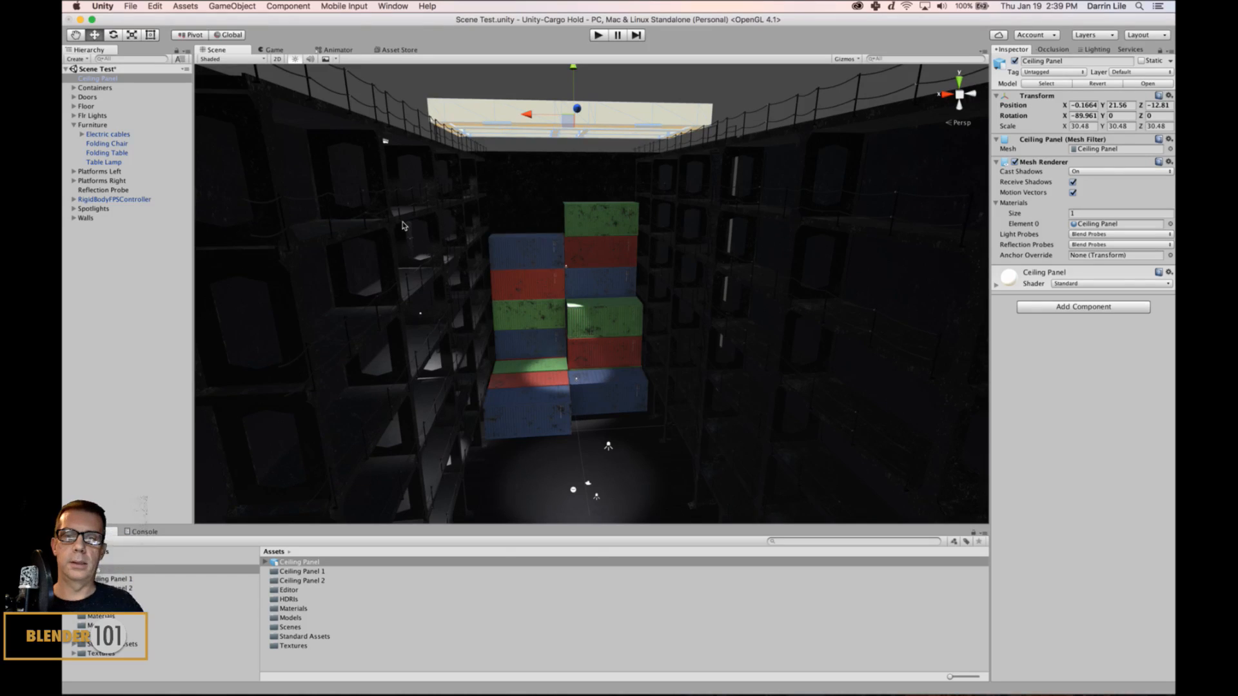
Expand the Ceiling Panel material settings and set the Albedo colour to pure white (255, 255, 255).
alt+drag(509, 86, 581, 246)
scroll(582, 246, up, 5)
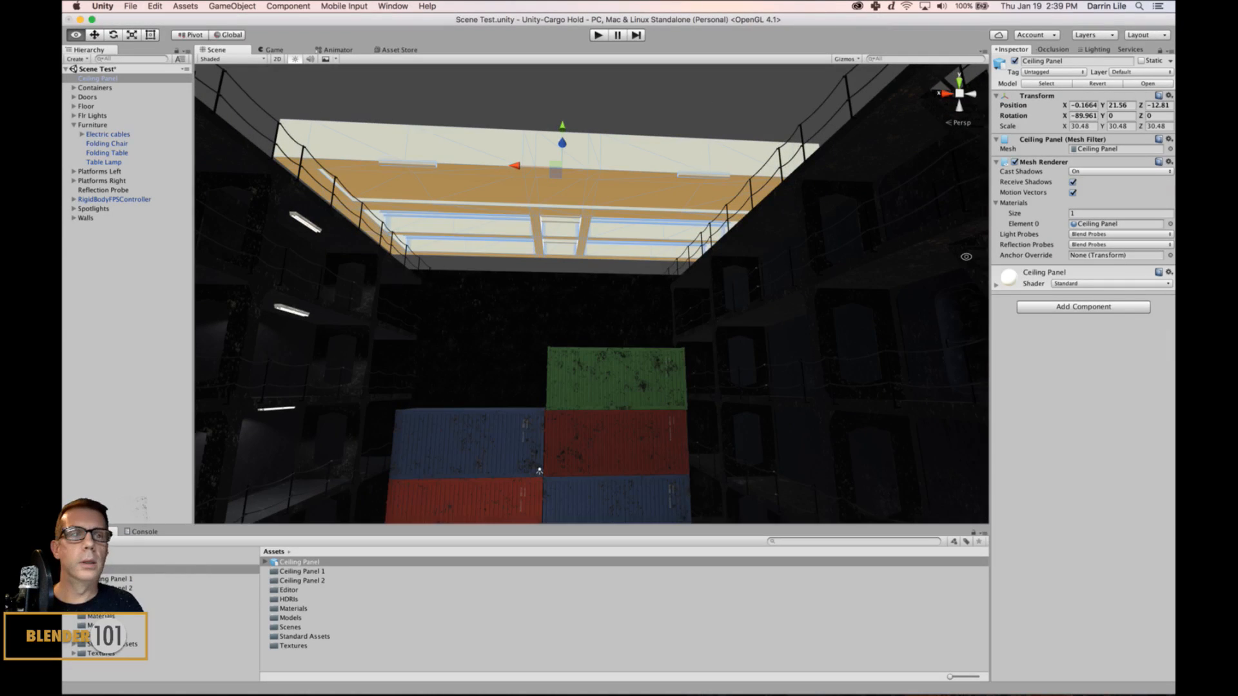
click(995, 284)
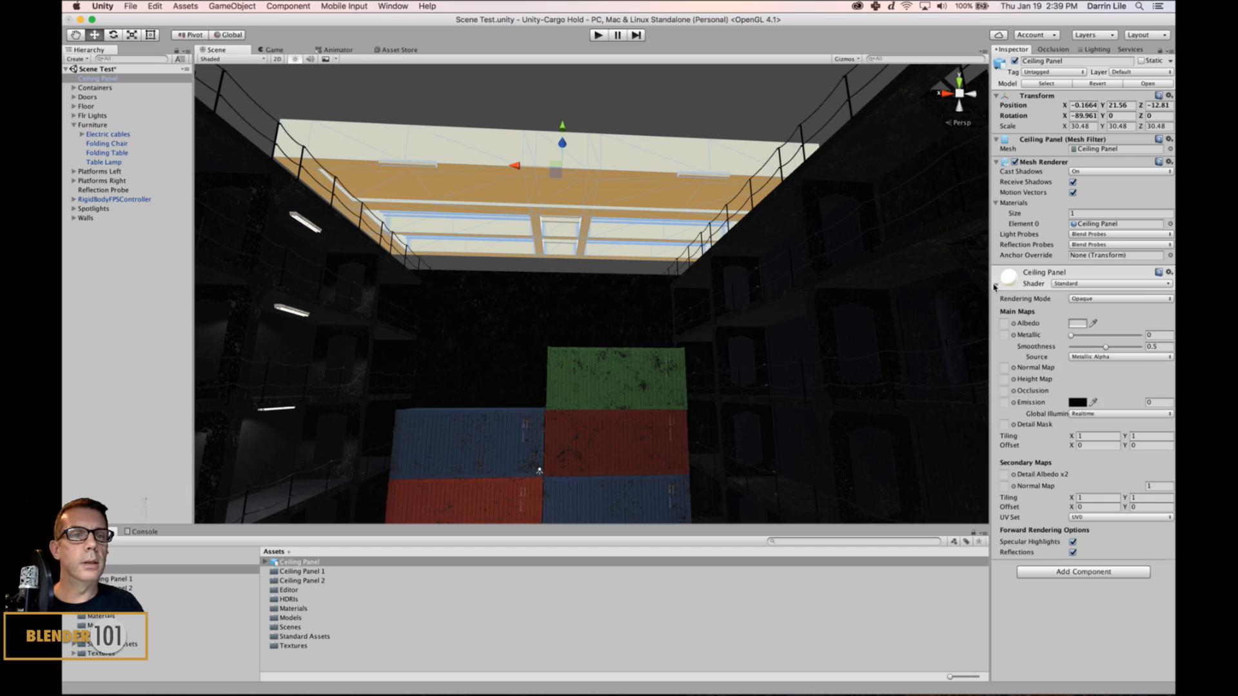
click(1077, 324)
drag(847, 303, 753, 249)
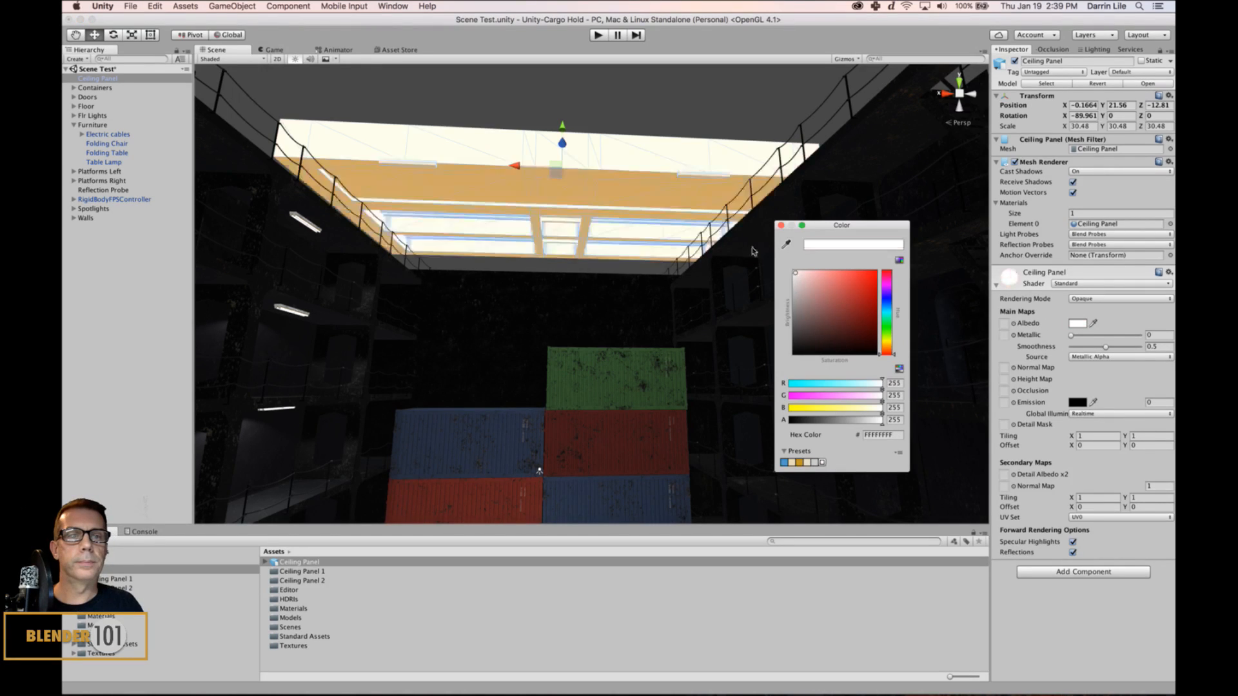
click(781, 225)
alt+drag(652, 241, 614, 223)
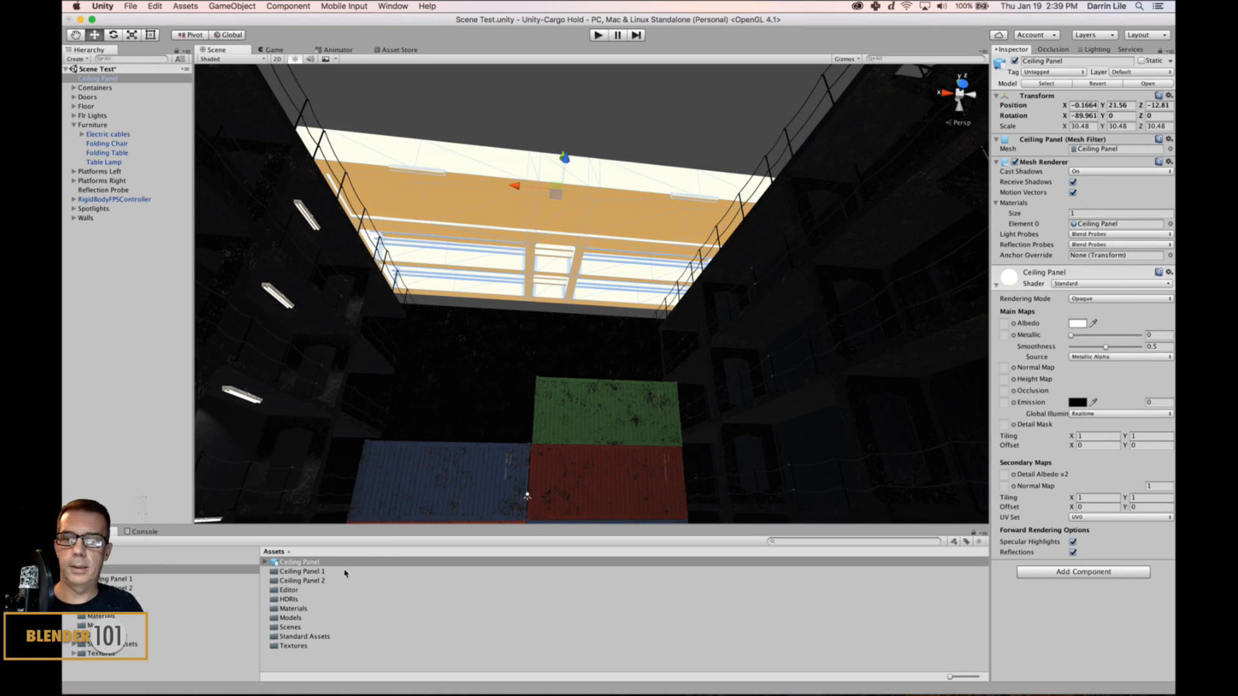
Assign the Ceiling Panel 1 AlbedoTransparency, MetallicSmoothness and Normal textures to the matching map slots of the panel's material.
double_click(276, 573)
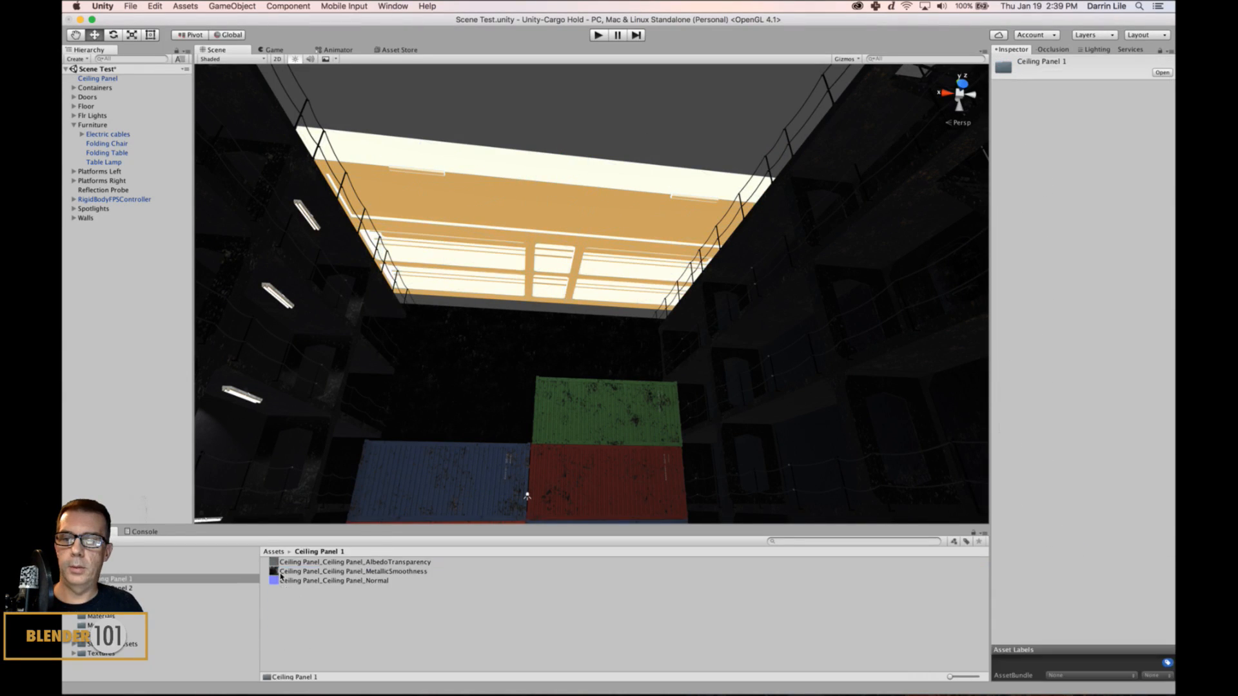
click(555, 173)
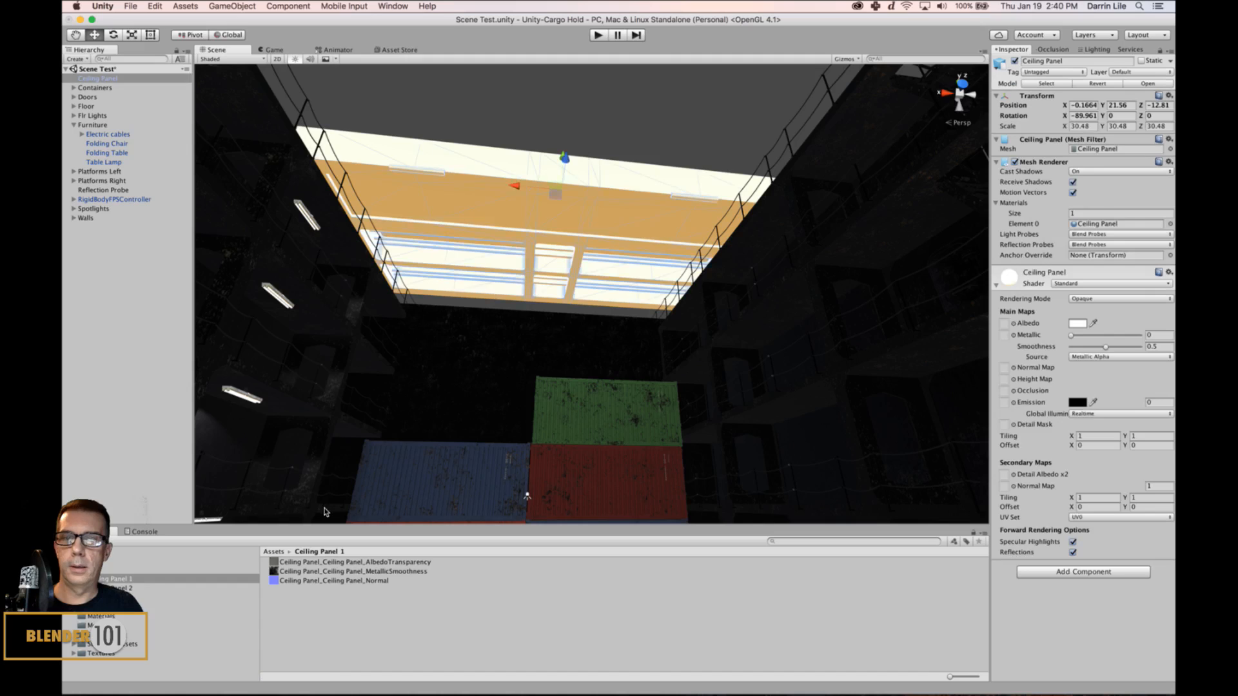
drag(273, 562, 1005, 322)
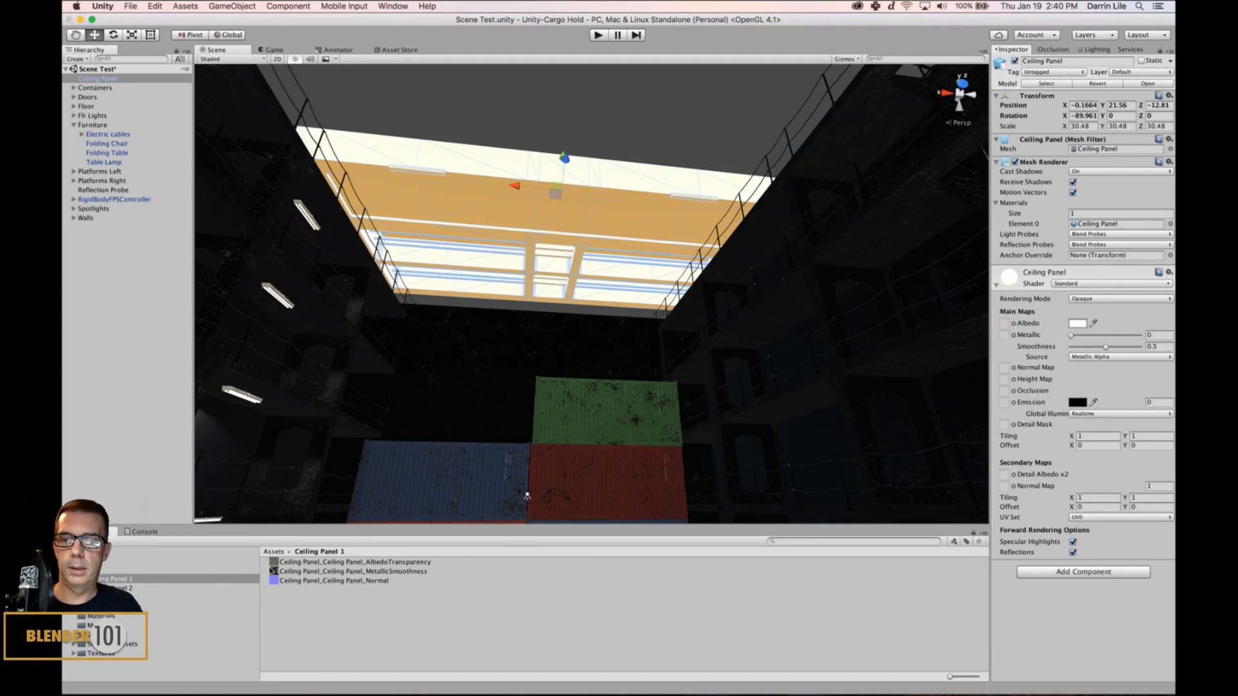
drag(273, 572, 1004, 337)
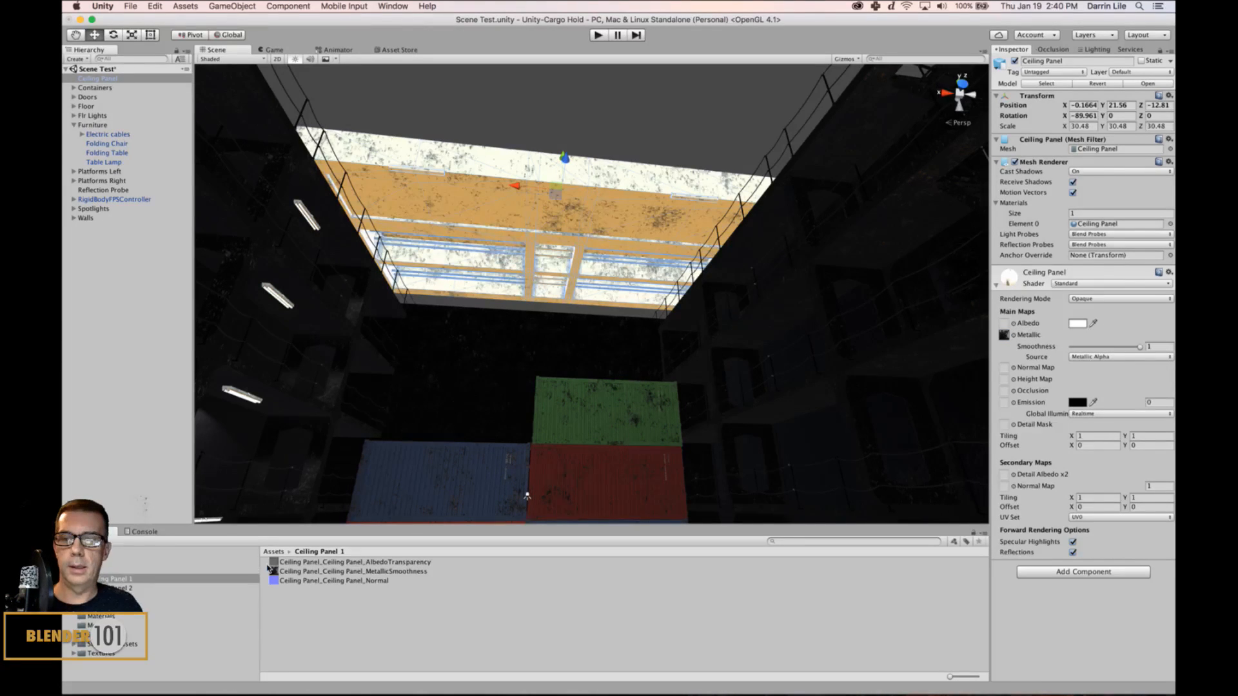
drag(274, 562, 1003, 325)
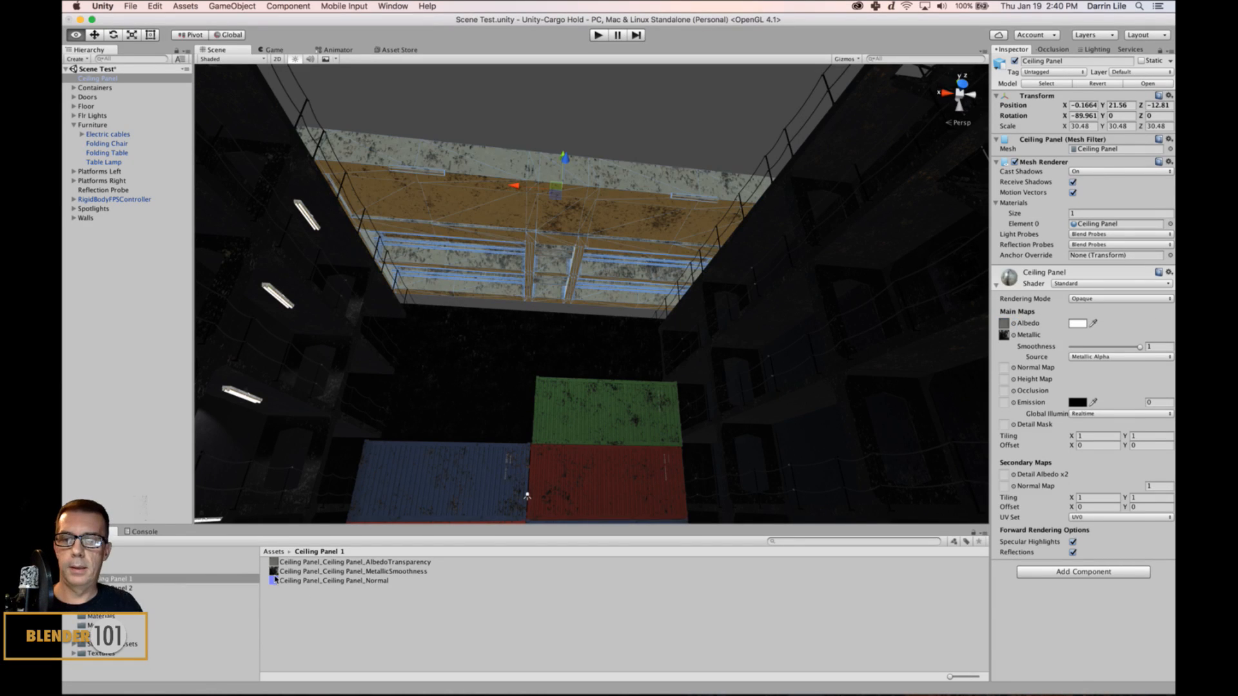
drag(275, 580, 1005, 368)
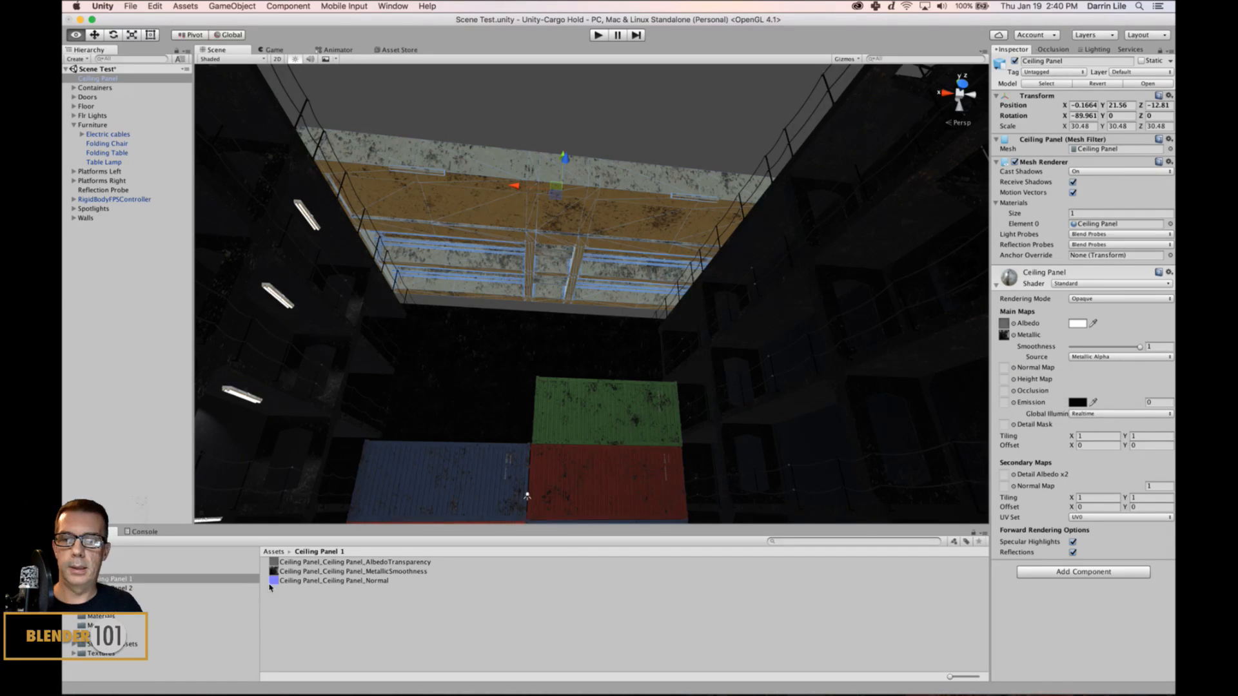
mouse_move(274, 581)
mouse_down()
mouse_move(645, 464)
mouse_move(1025, 377)
mouse_move(1005, 366)
mouse_up()
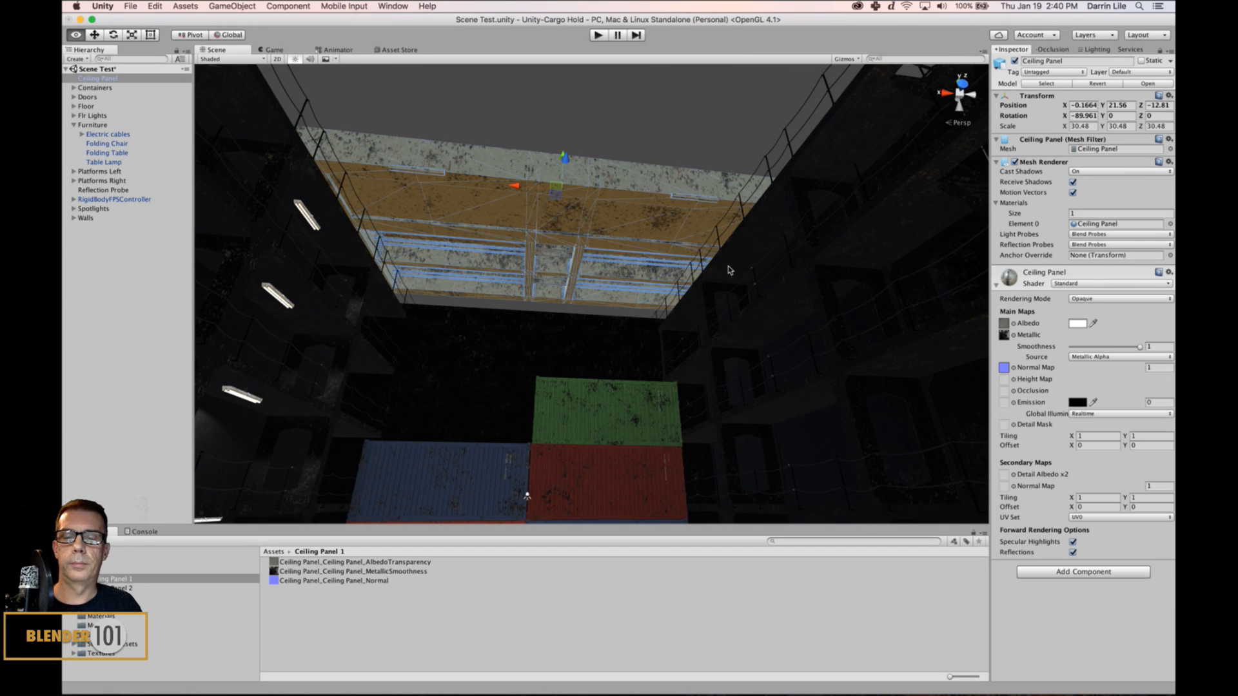
Darken the Ceiling Panel material's Albedo tint to a mid grey with RGB values of 105.
click(648, 144)
alt+drag(648, 143, 583, 227)
click(599, 247)
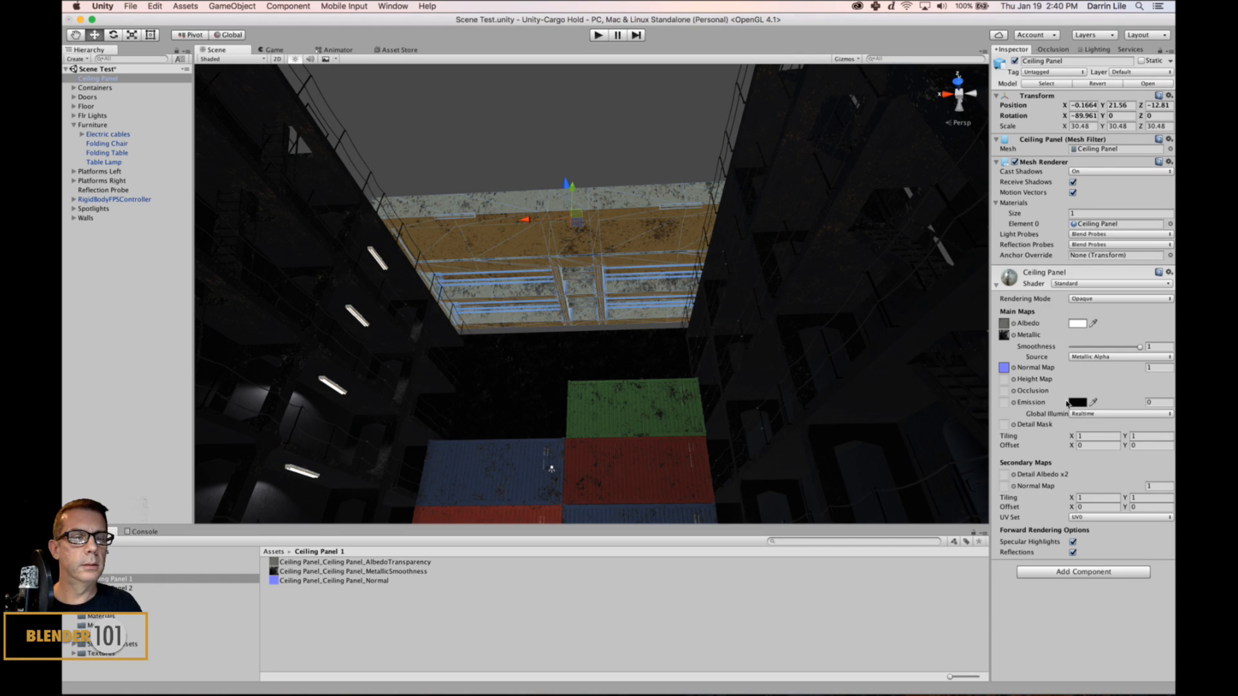
click(1076, 323)
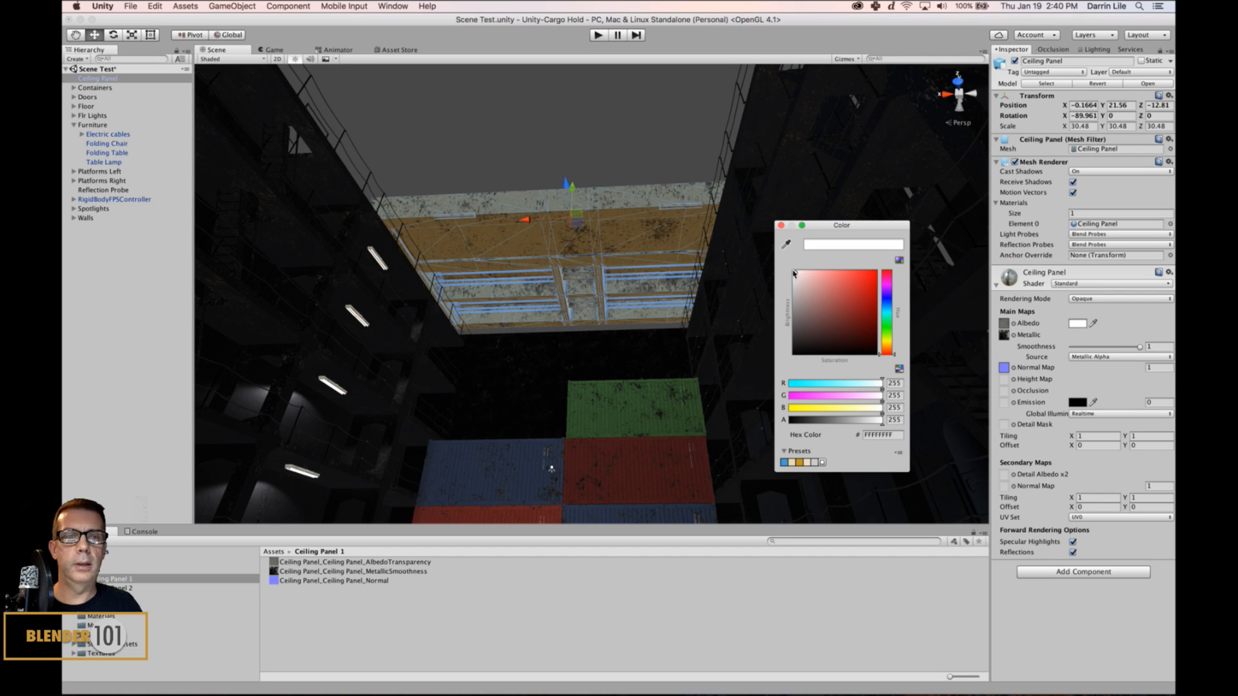
drag(795, 274, 776, 323)
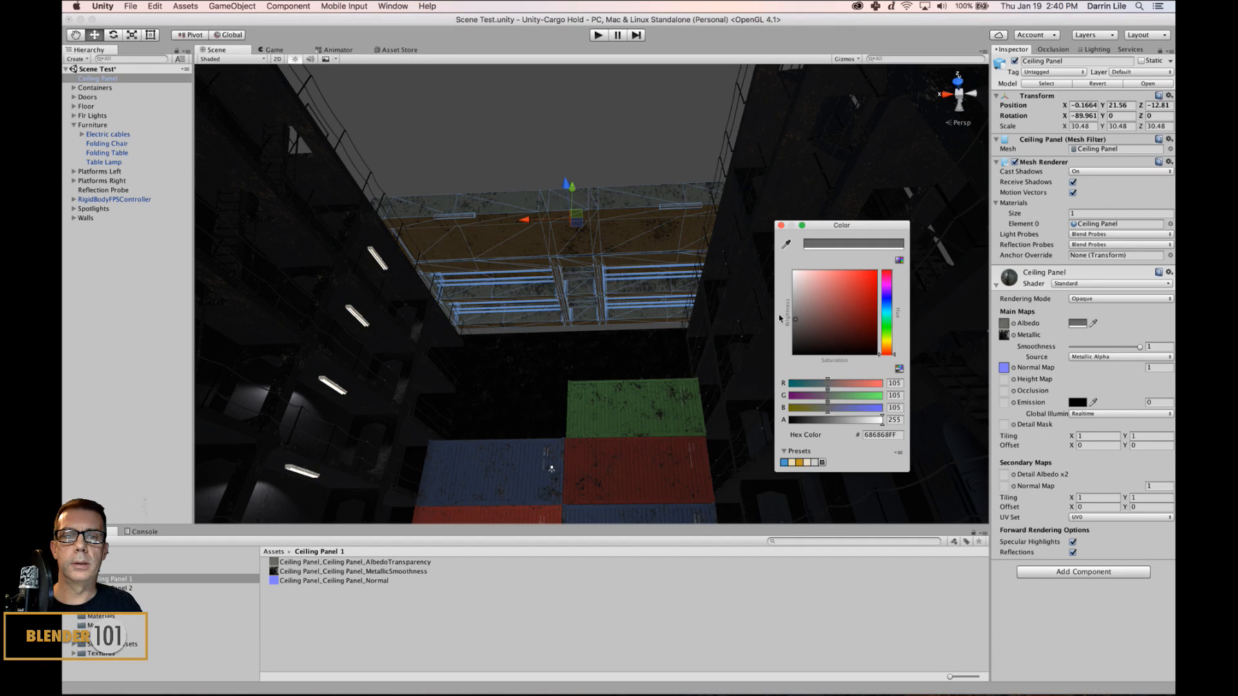
click(575, 150)
scroll(583, 151, down, 2)
click(586, 138)
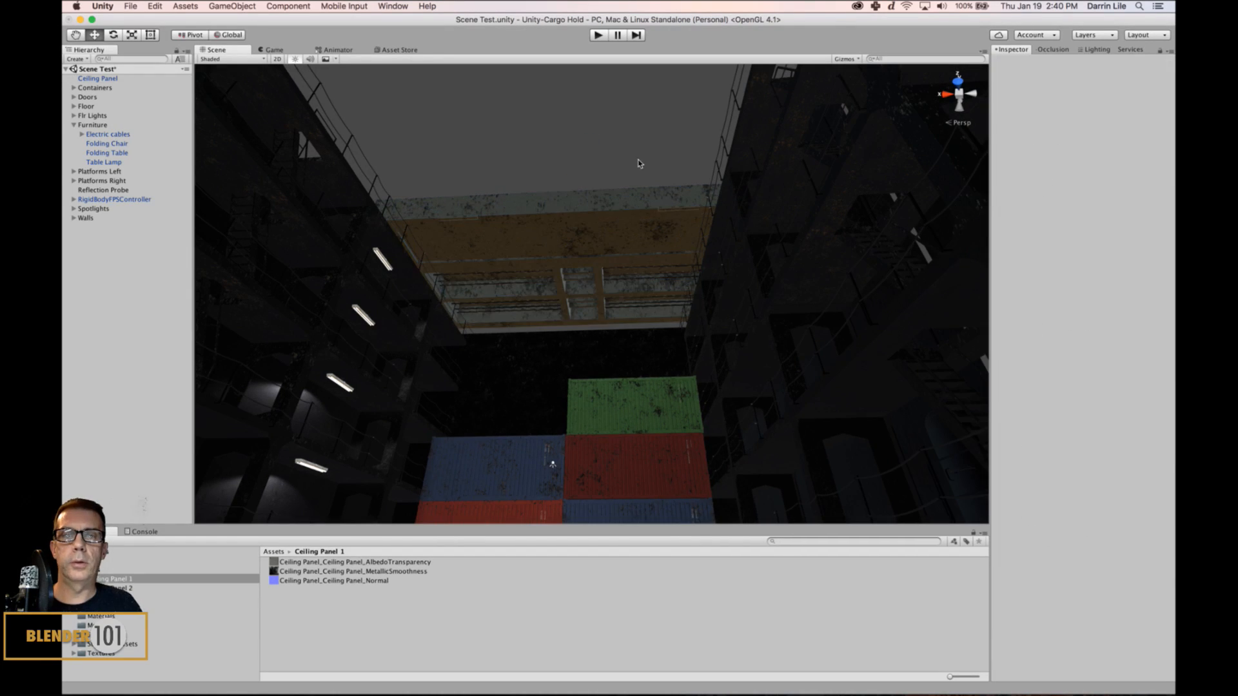
Examine the ceiling panel's placement over the cargo hold from the top view in Wireframe shading.
alt+drag(640, 161, 706, 293)
click(696, 222)
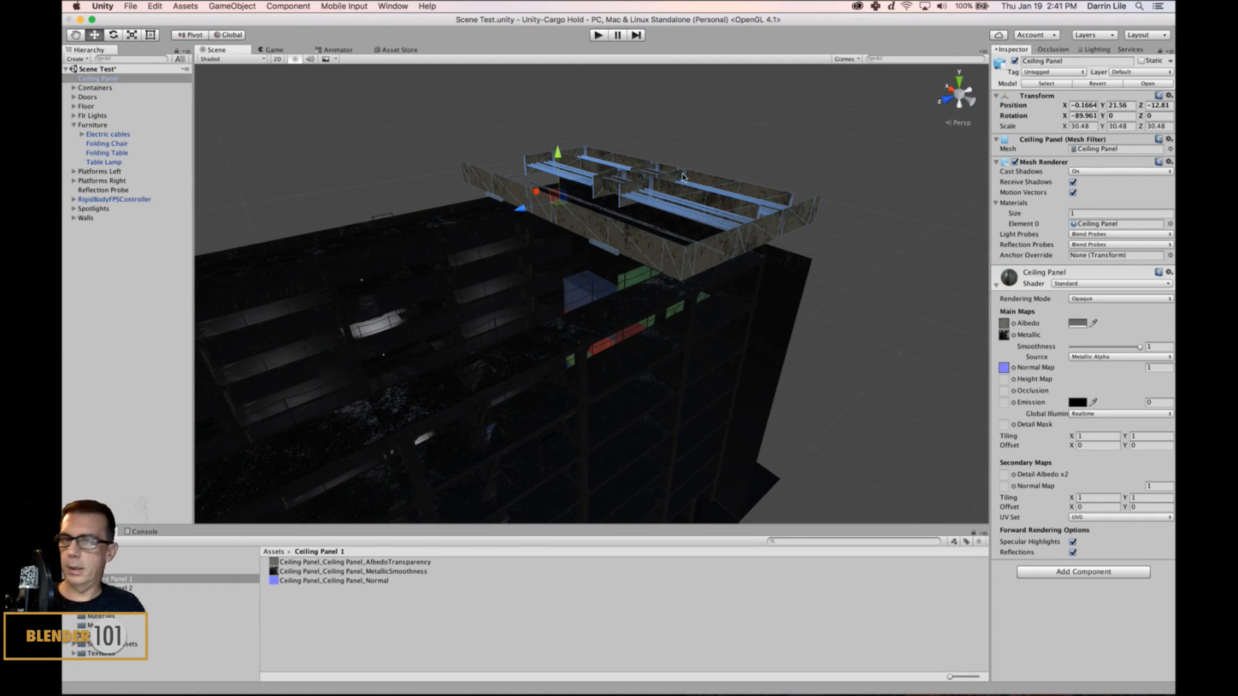
click(959, 82)
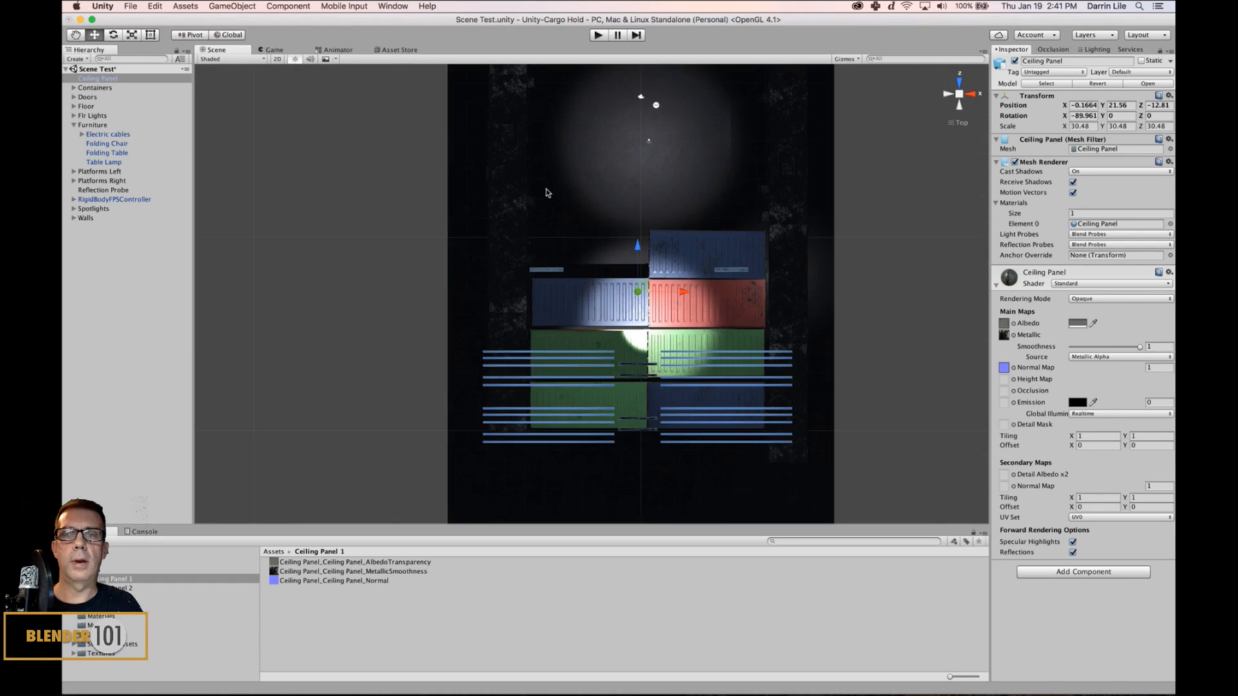
click(226, 59)
click(225, 87)
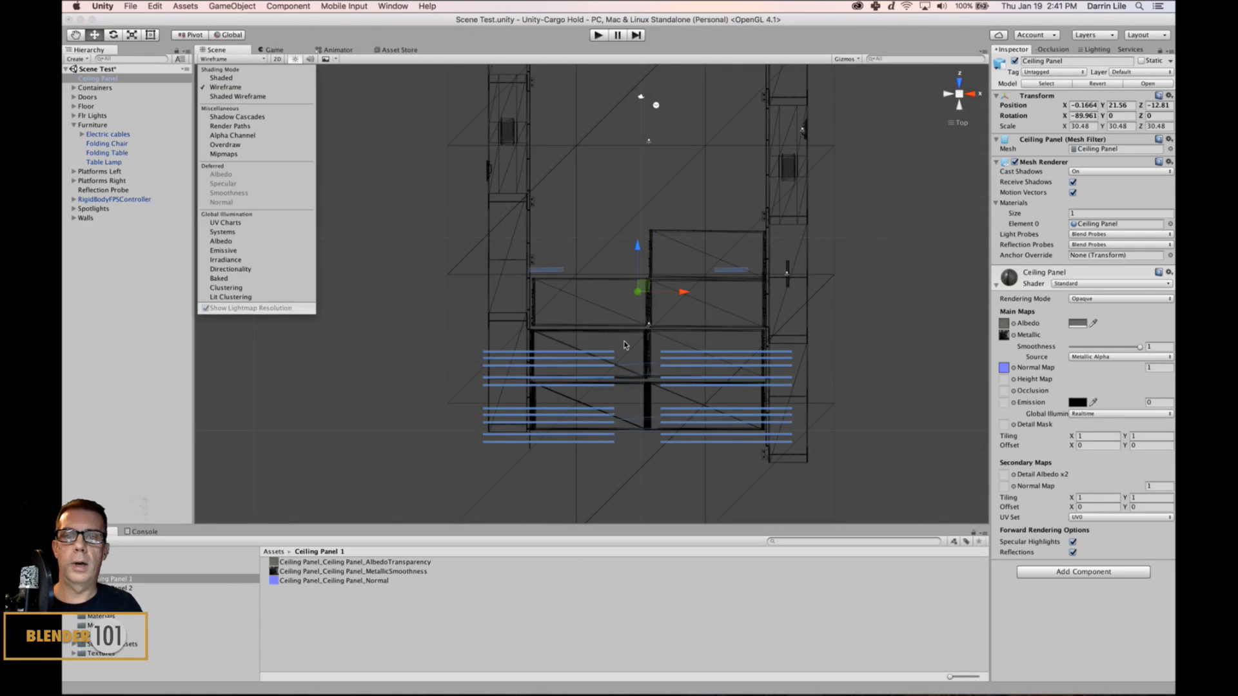
scroll(634, 344, down, 1)
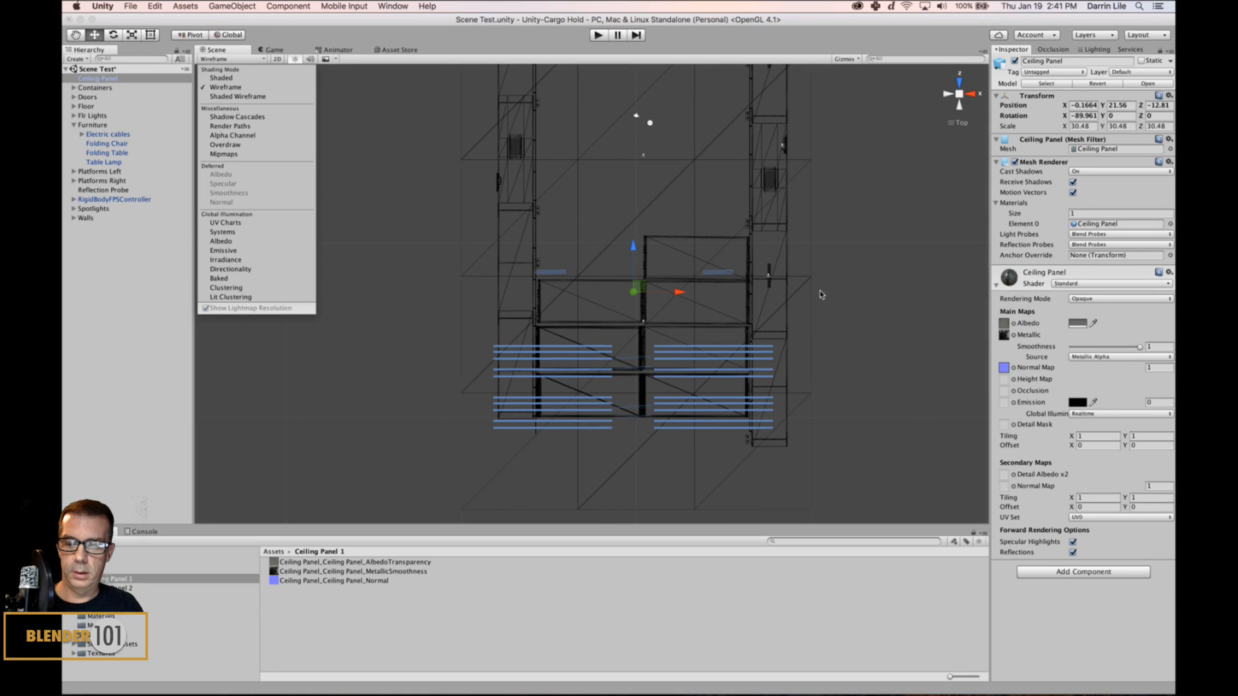
middle_drag(825, 285, 791, 337)
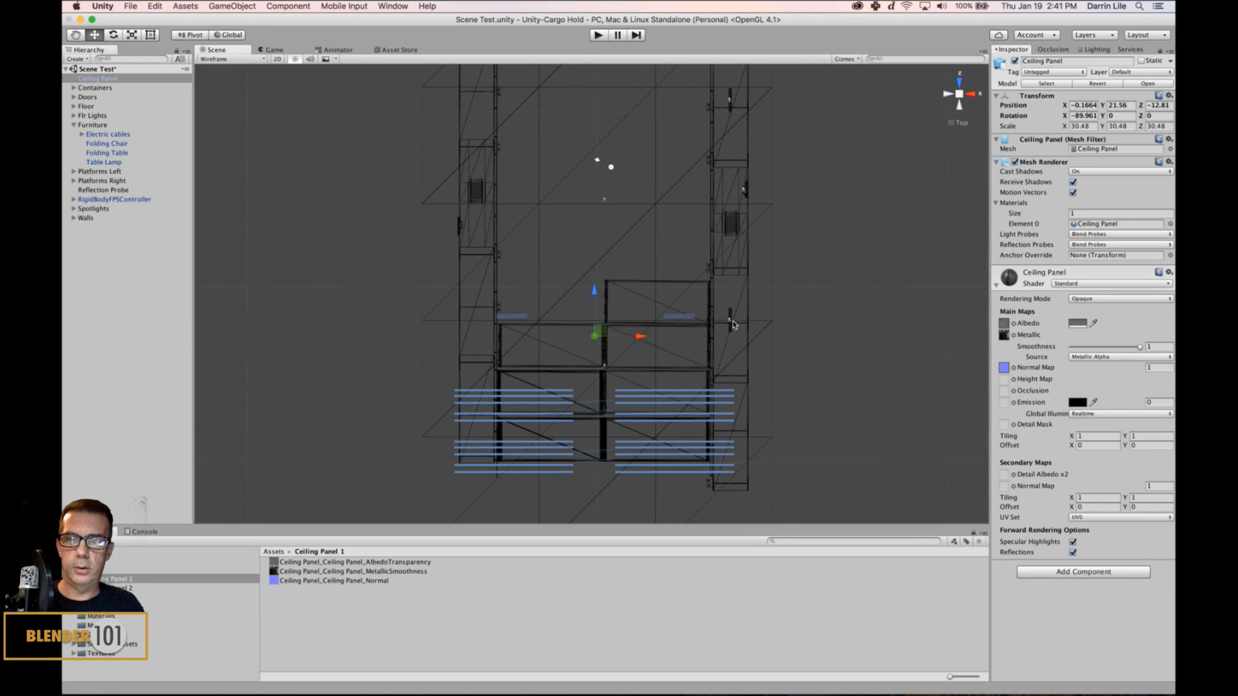
middle_drag(822, 324, 827, 298)
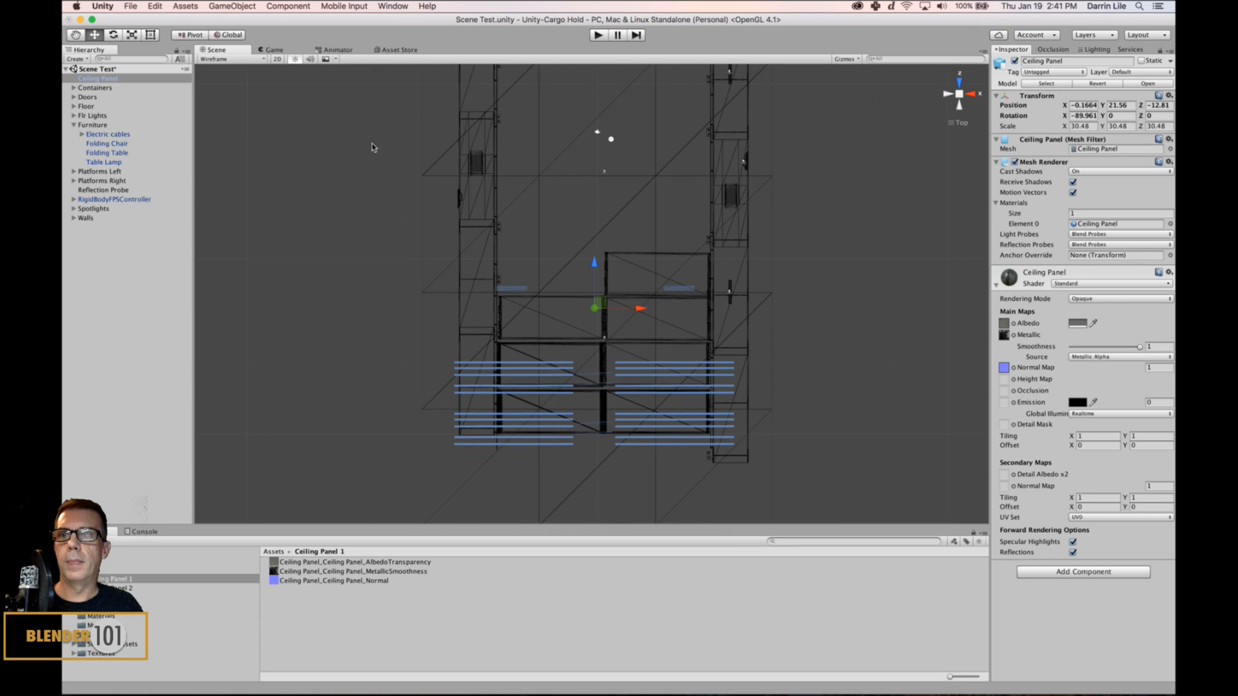
Return to Shaded mode and compare the top view of the hold with scene lighting off and on.
click(220, 59)
click(221, 78)
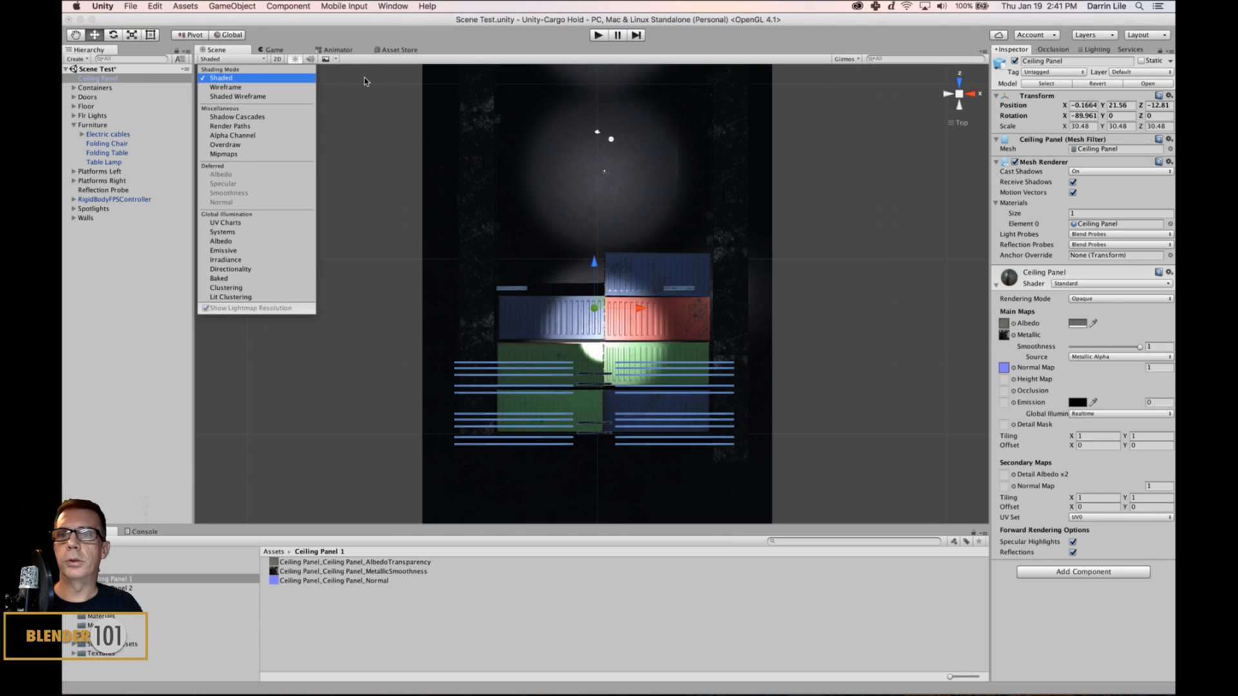
click(318, 58)
click(294, 58)
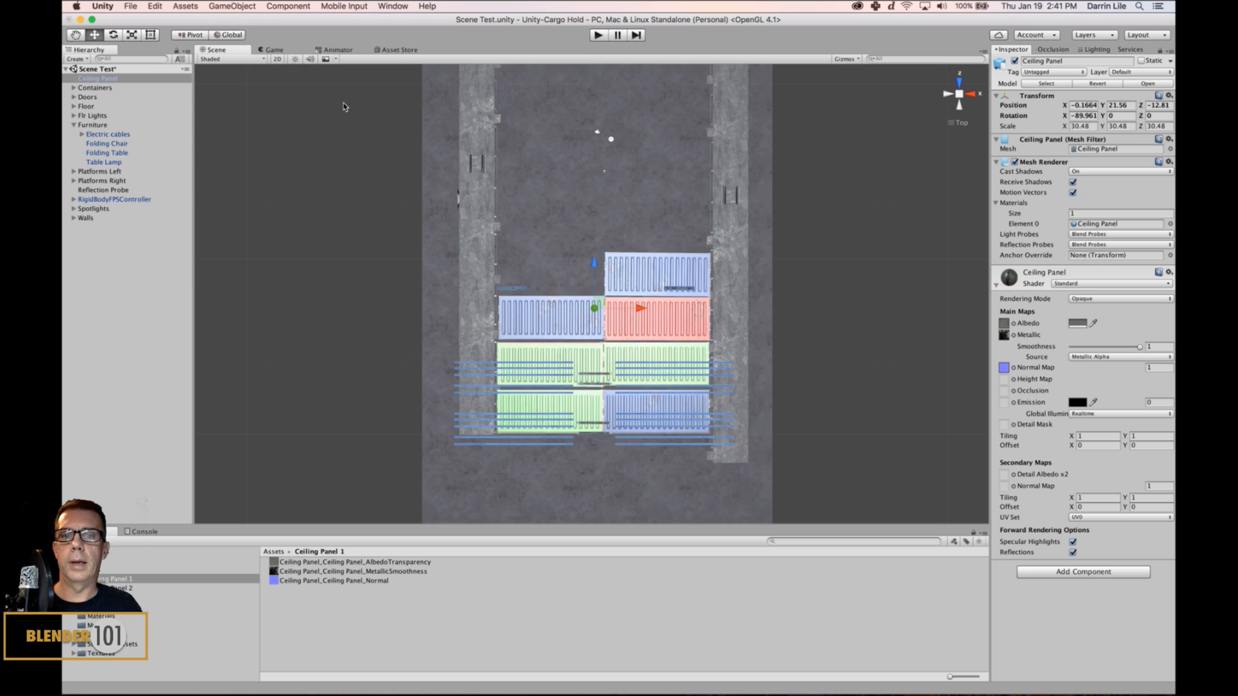
middle_drag(739, 329, 741, 341)
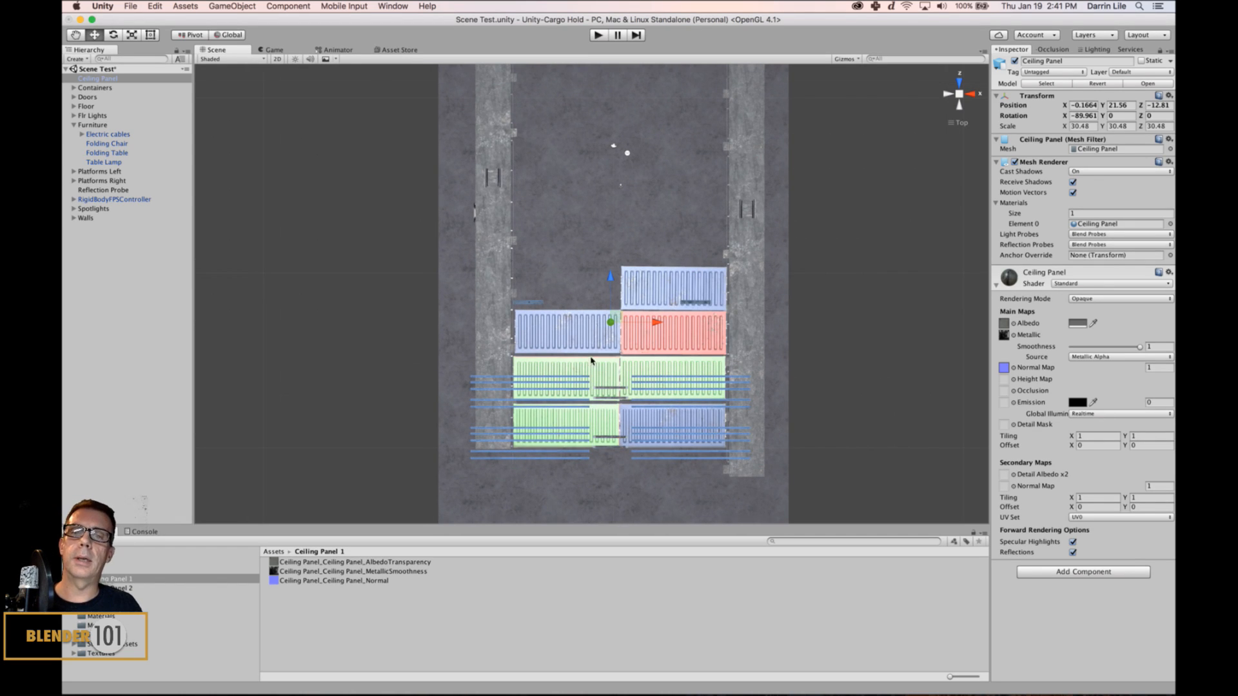
click(295, 59)
middle_drag(684, 331, 729, 323)
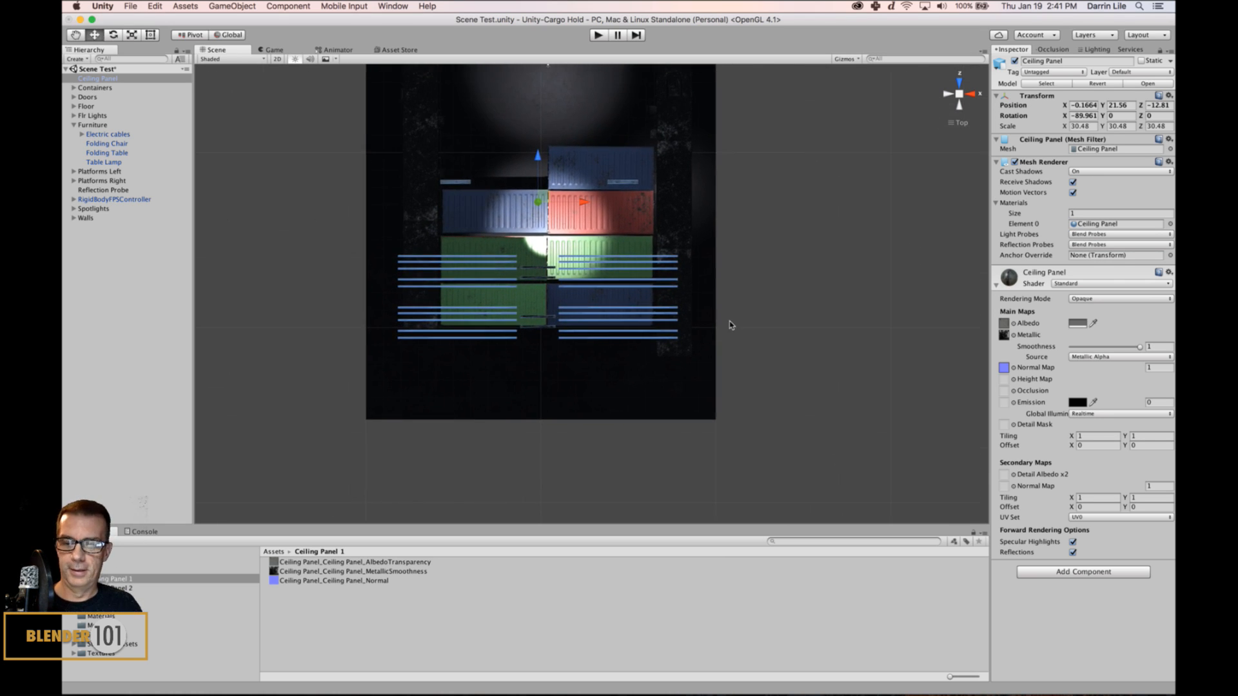
Duplicate the ceiling panel and slide the copy along Z to -2.95, edge to edge with the original.
alt+drag(812, 333, 191, 18)
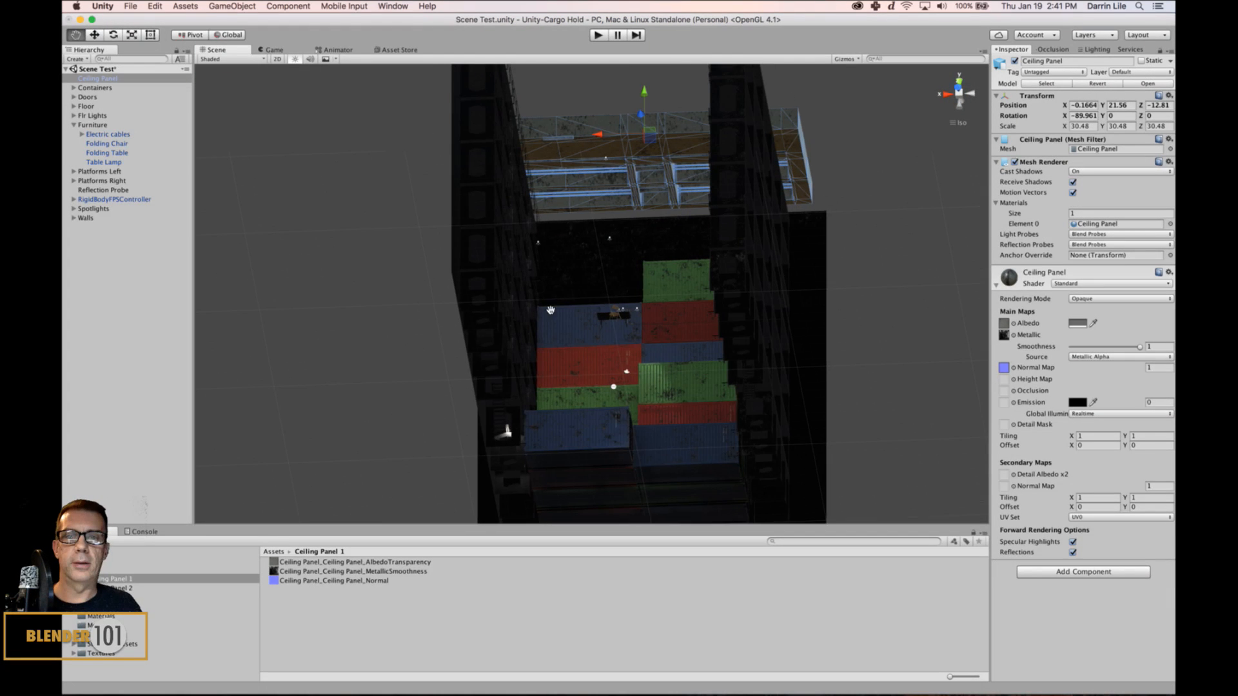
click(962, 124)
alt+drag(786, 248, 684, 281)
scroll(684, 281, down, 3)
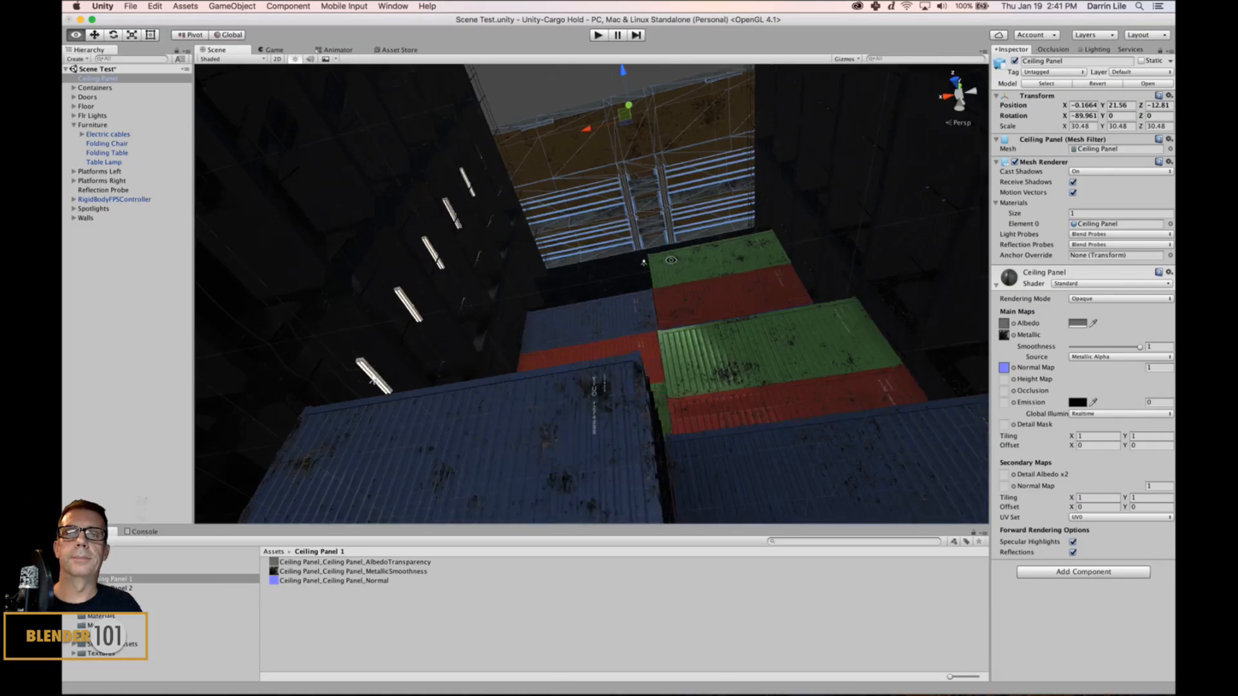
middle_drag(684, 258, 720, 394)
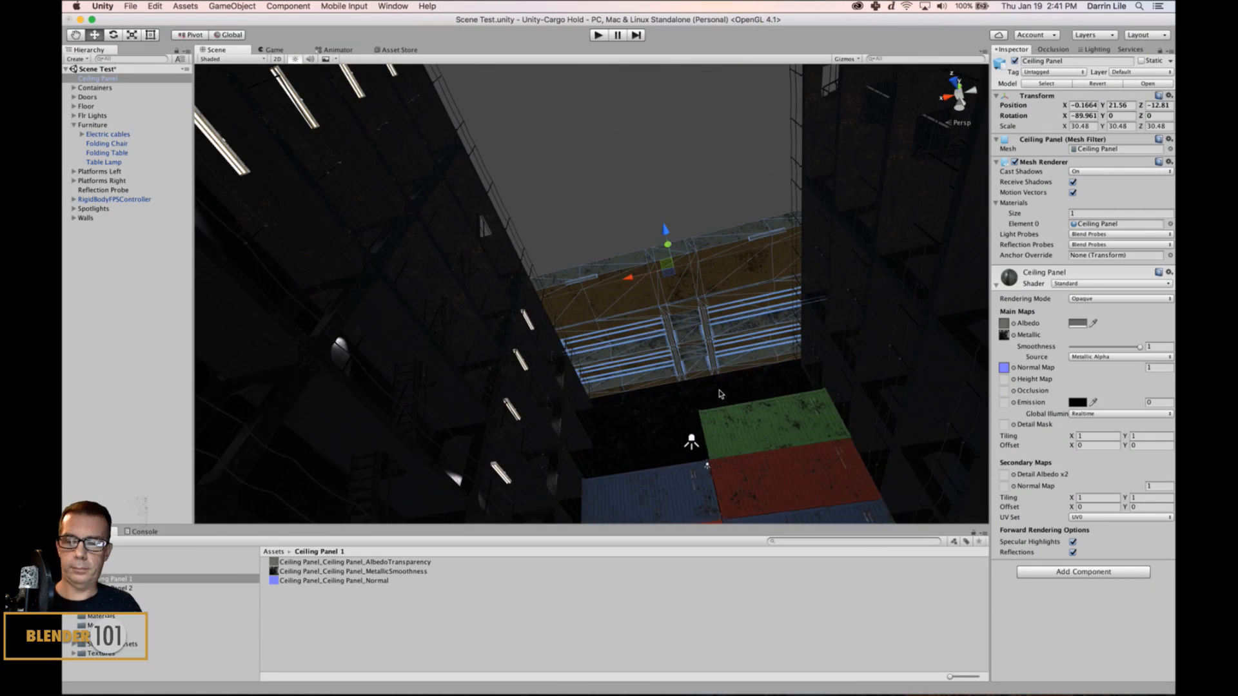
key(super+d)
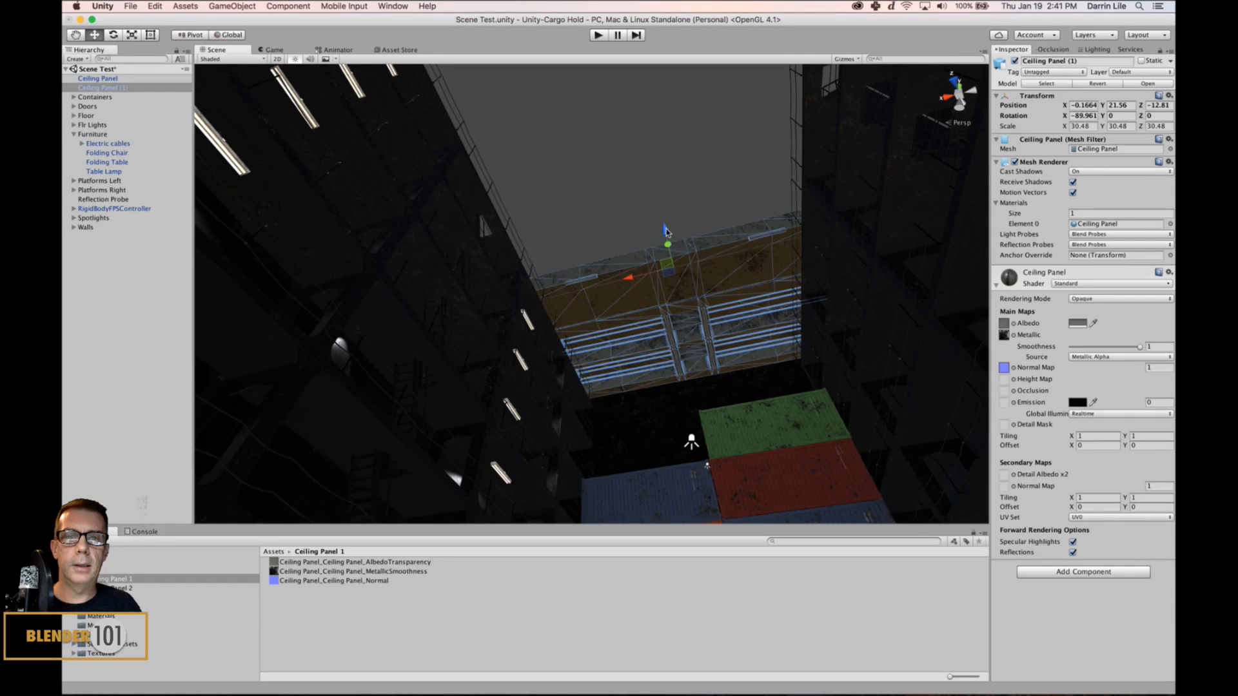
drag(667, 230, 579, 110)
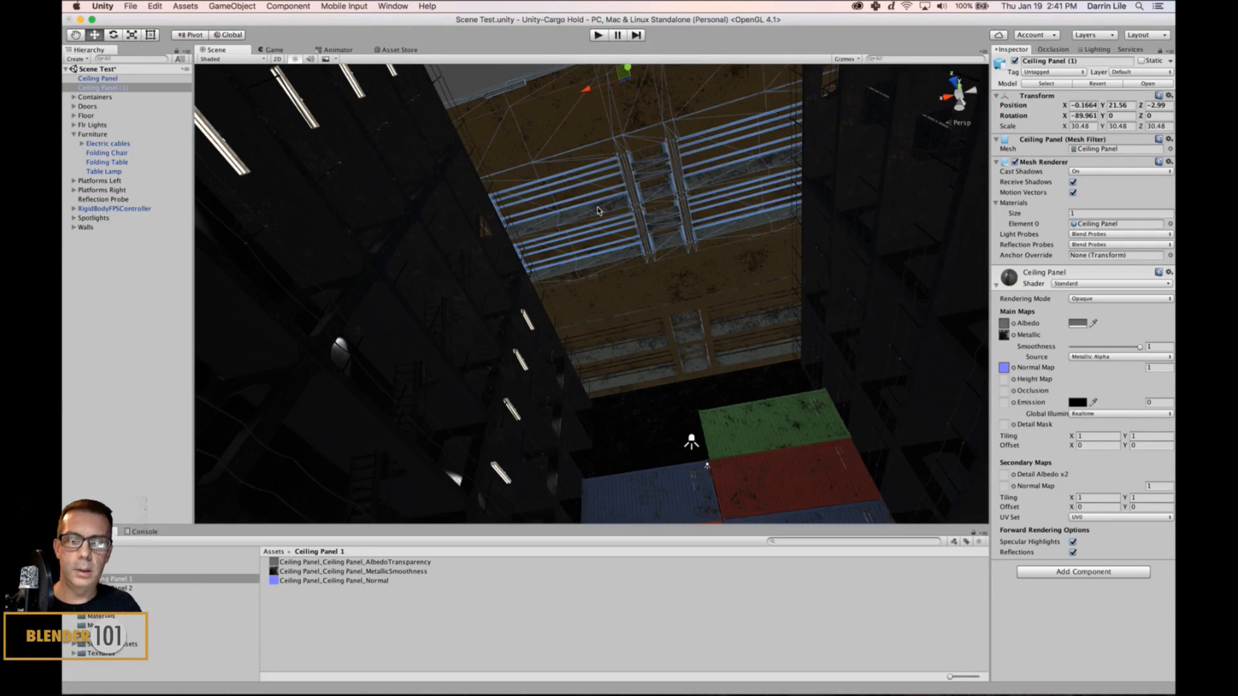
alt+drag(666, 284, 587, 214)
scroll(588, 214, up, 5)
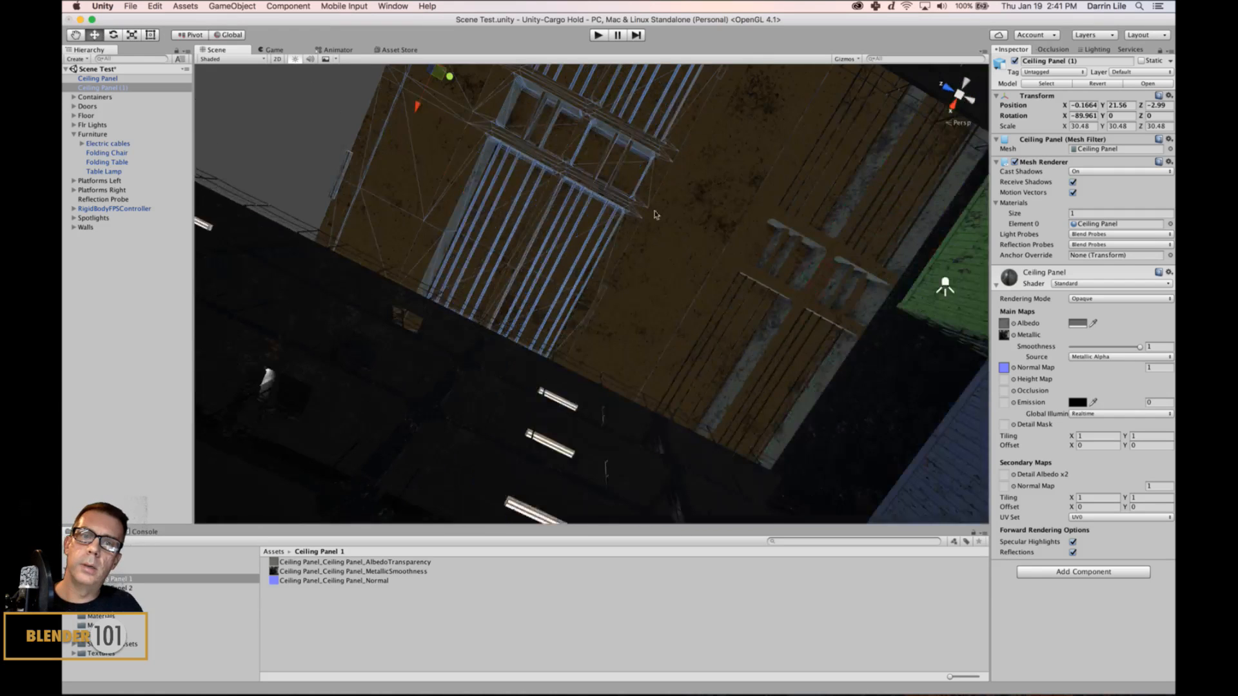
middle_drag(674, 231, 664, 293)
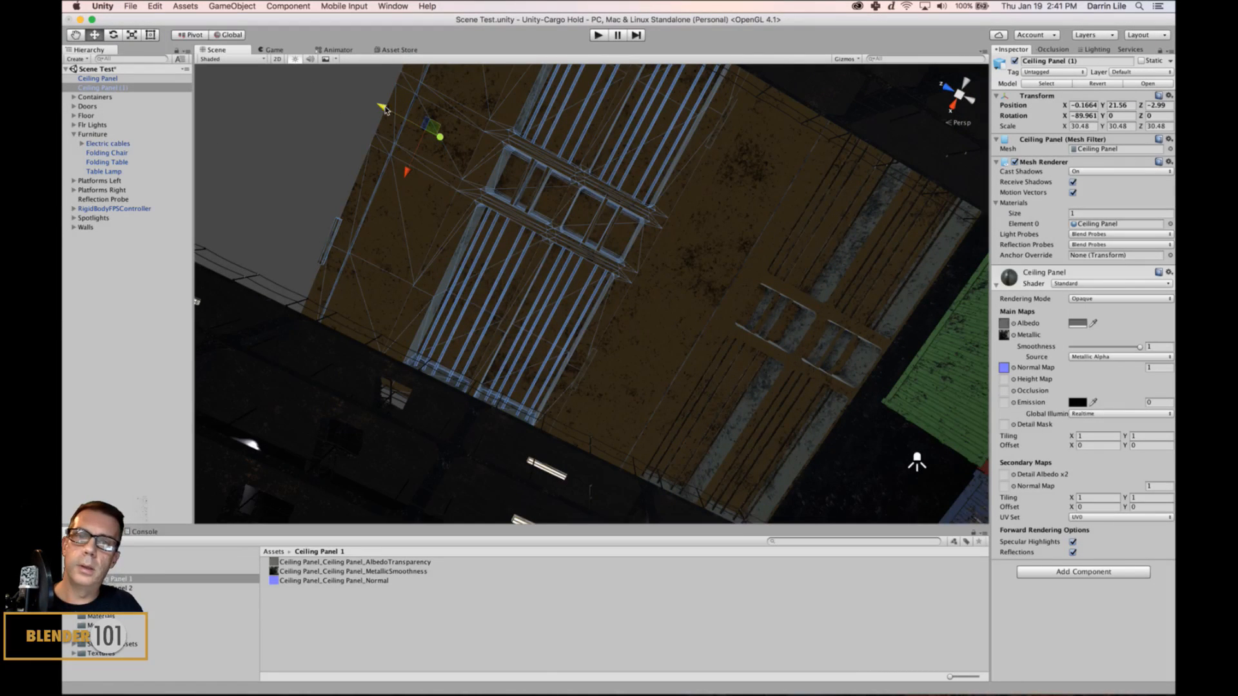
drag(384, 108, 383, 111)
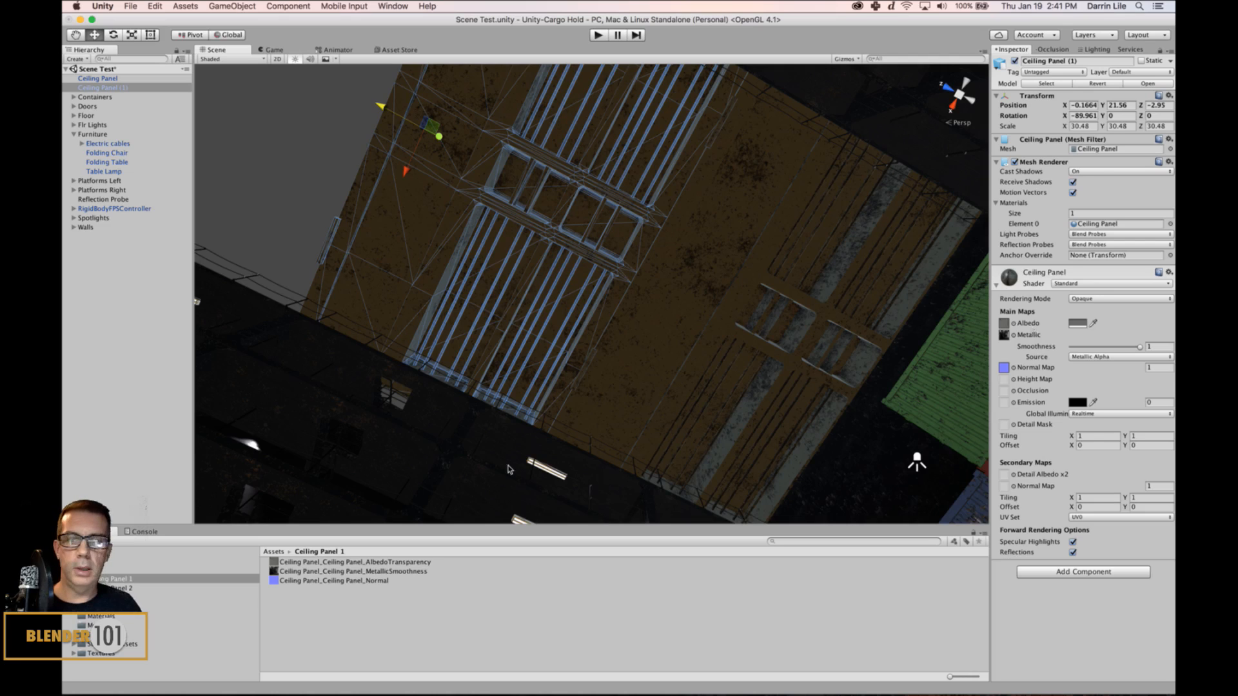
Try the Ceiling Panel 2 AlbedoTransparency, MetallicSmoothness and Normal textures in the matching slots of the copied panel's material.
click(250, 588)
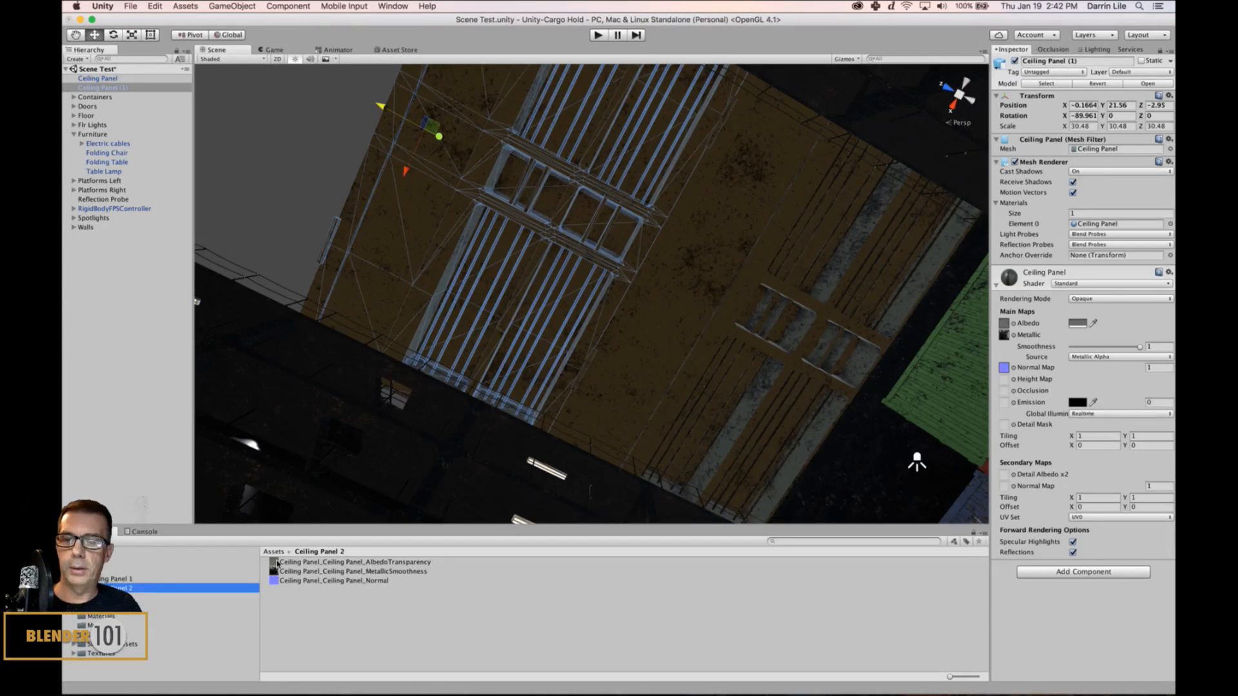
drag(275, 562, 1003, 322)
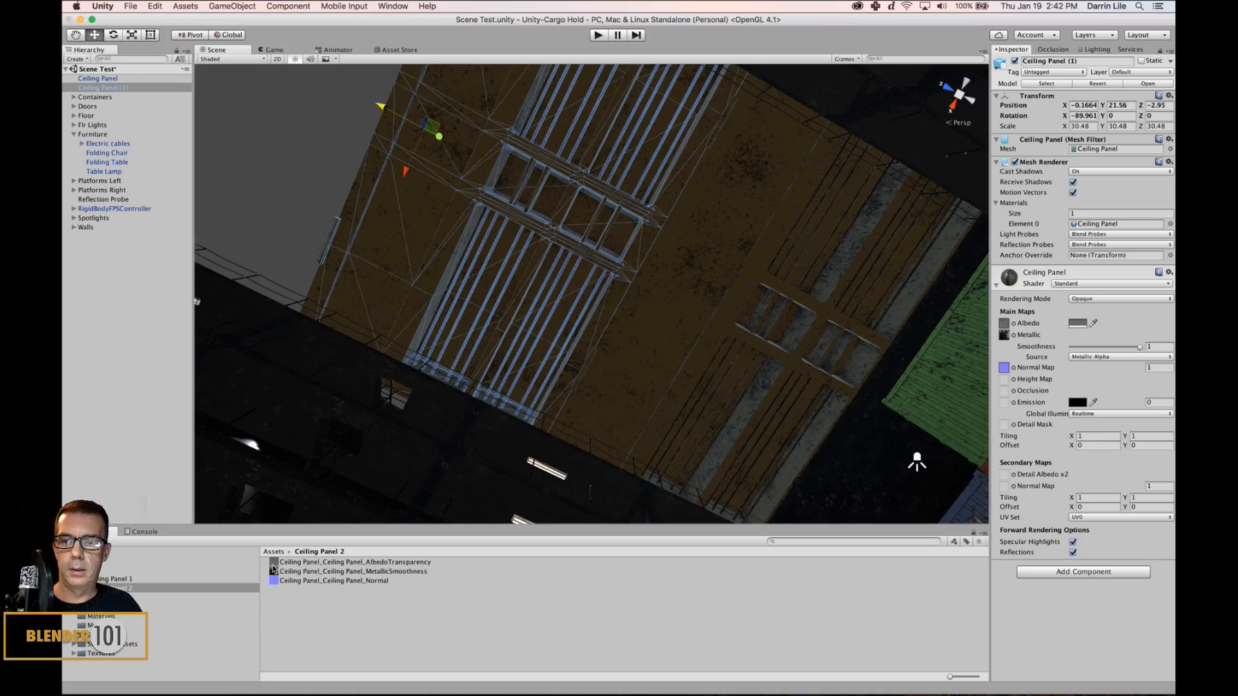
drag(273, 571, 1009, 334)
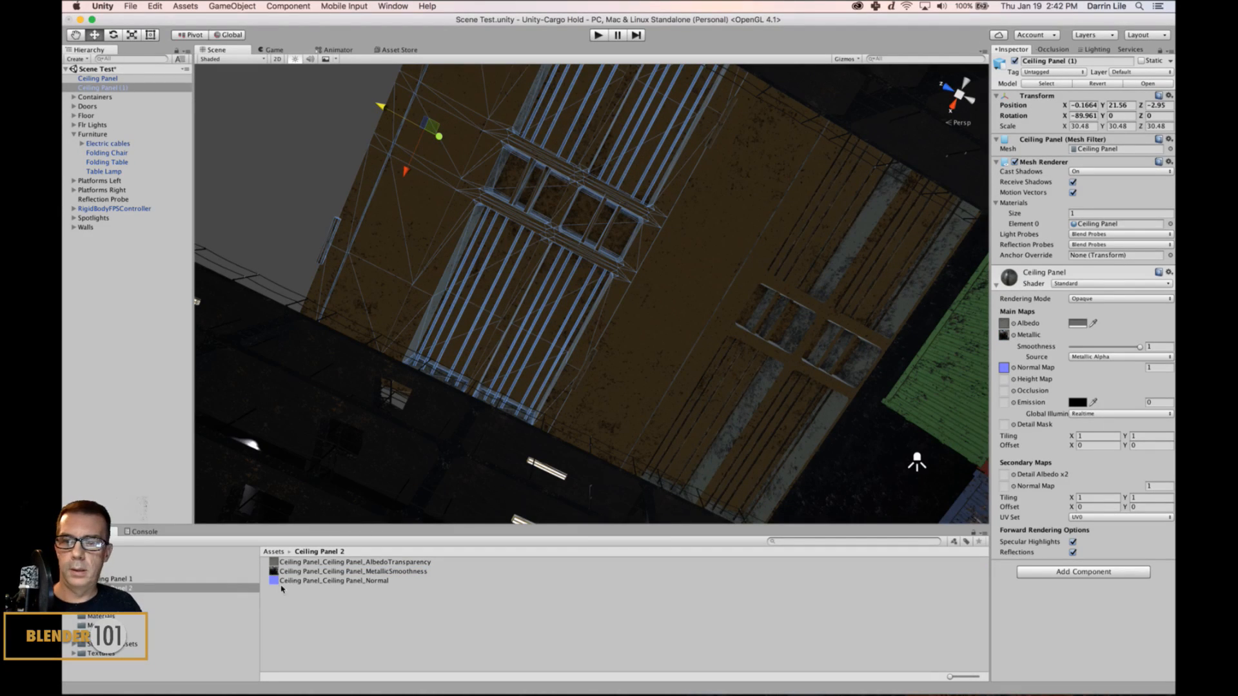
mouse_move(282, 581)
mouse_down()
mouse_move(1021, 371)
mouse_move(1007, 369)
mouse_up()
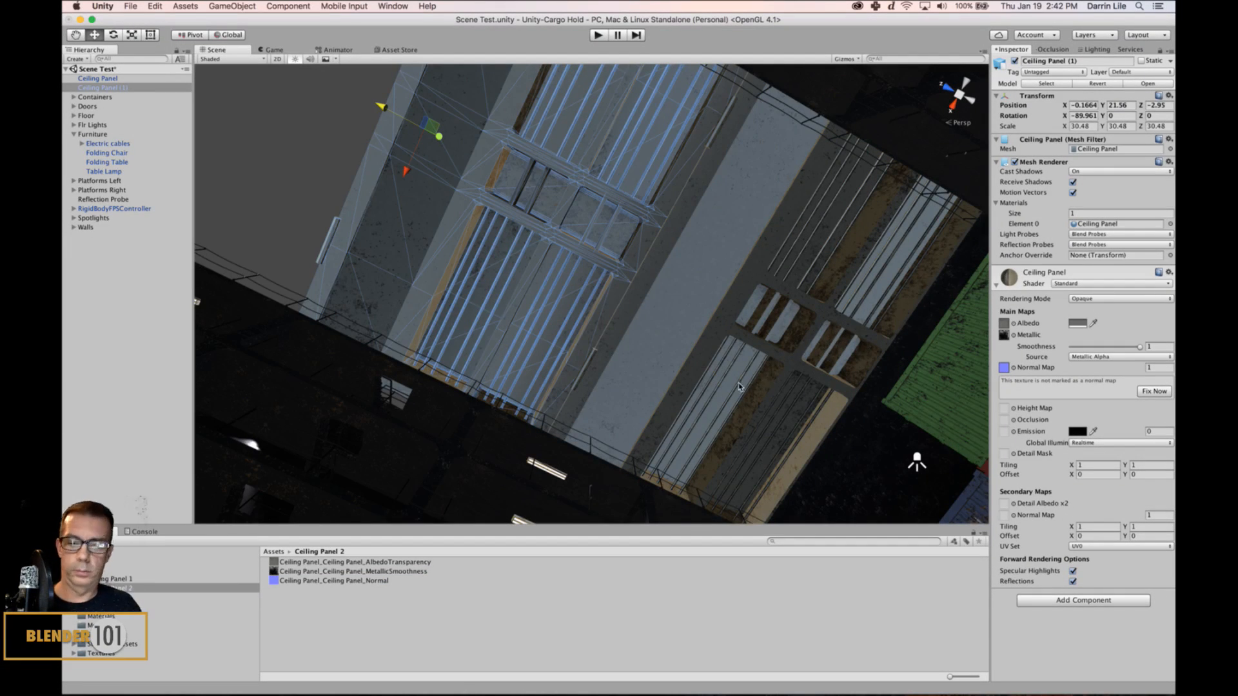
Undo the texture swap and realign the copied ceiling panel with the original by moving it to Z -2.96.
key(alt)
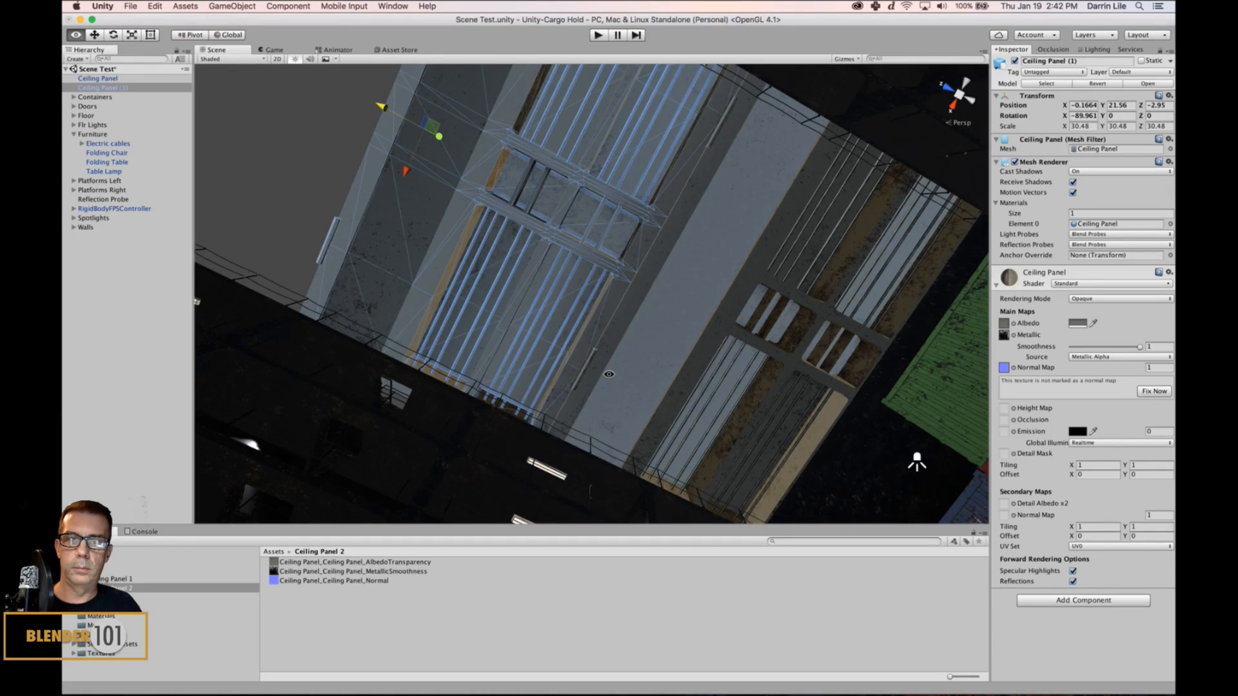
alt+drag(608, 374, 660, 393)
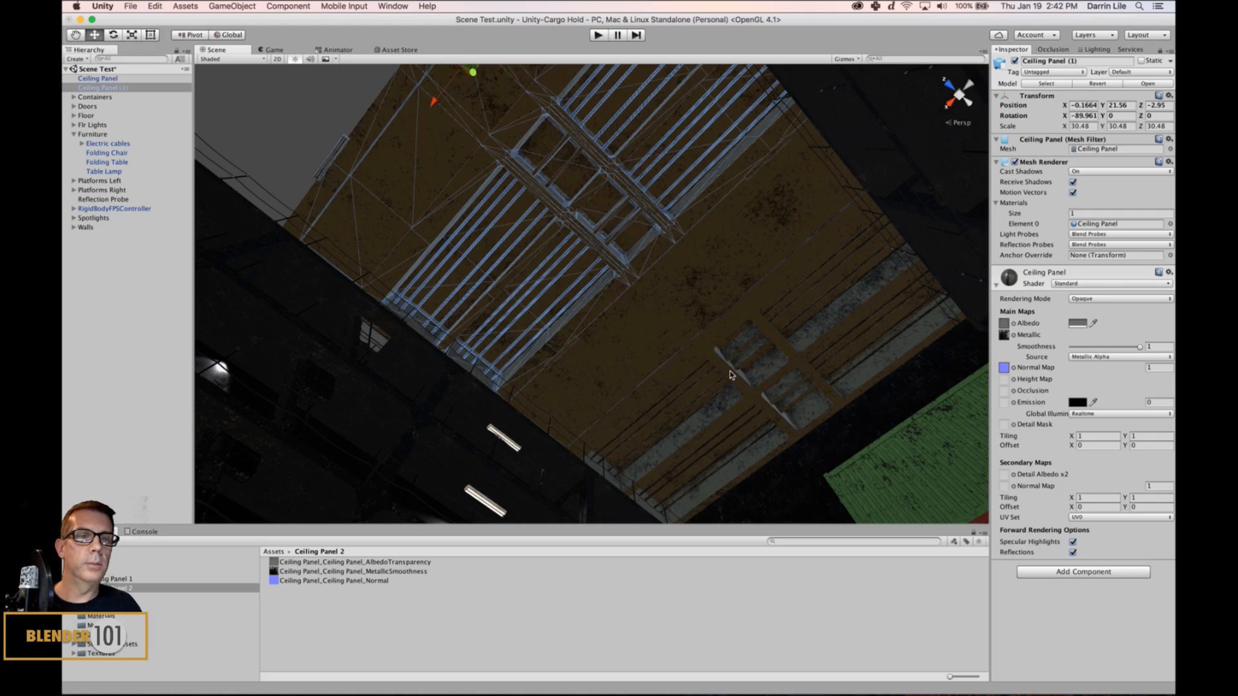
drag(730, 370, 694, 361)
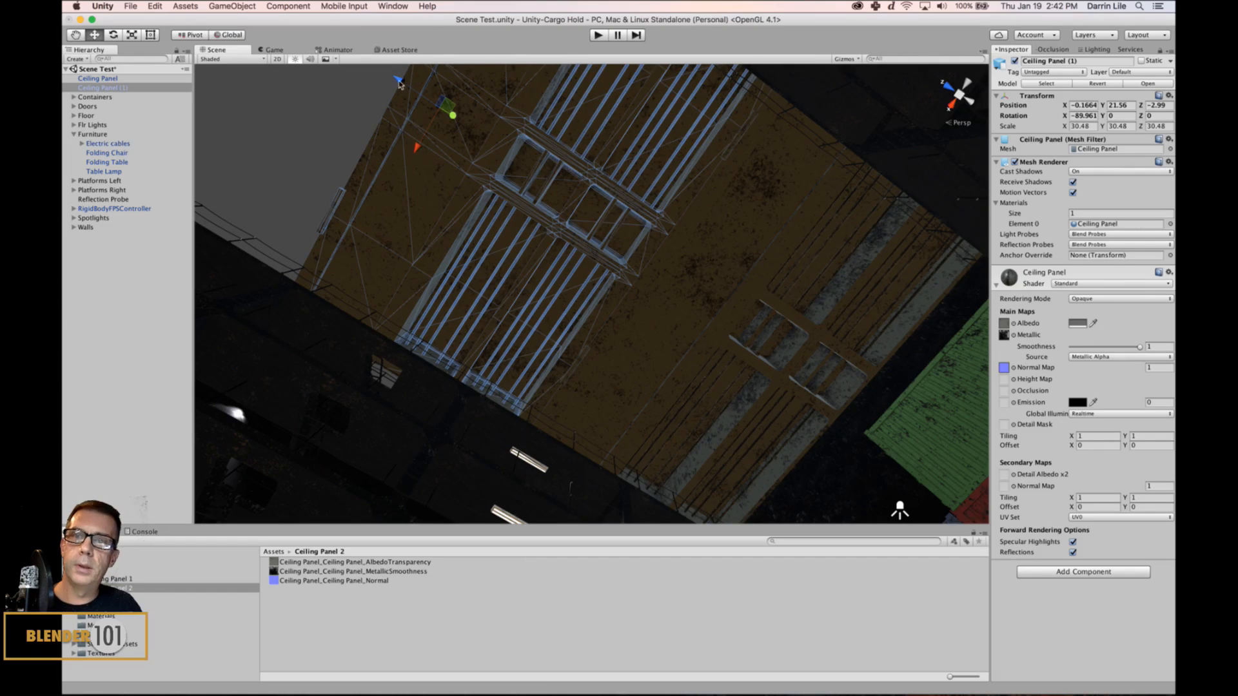
drag(399, 84, 390, 91)
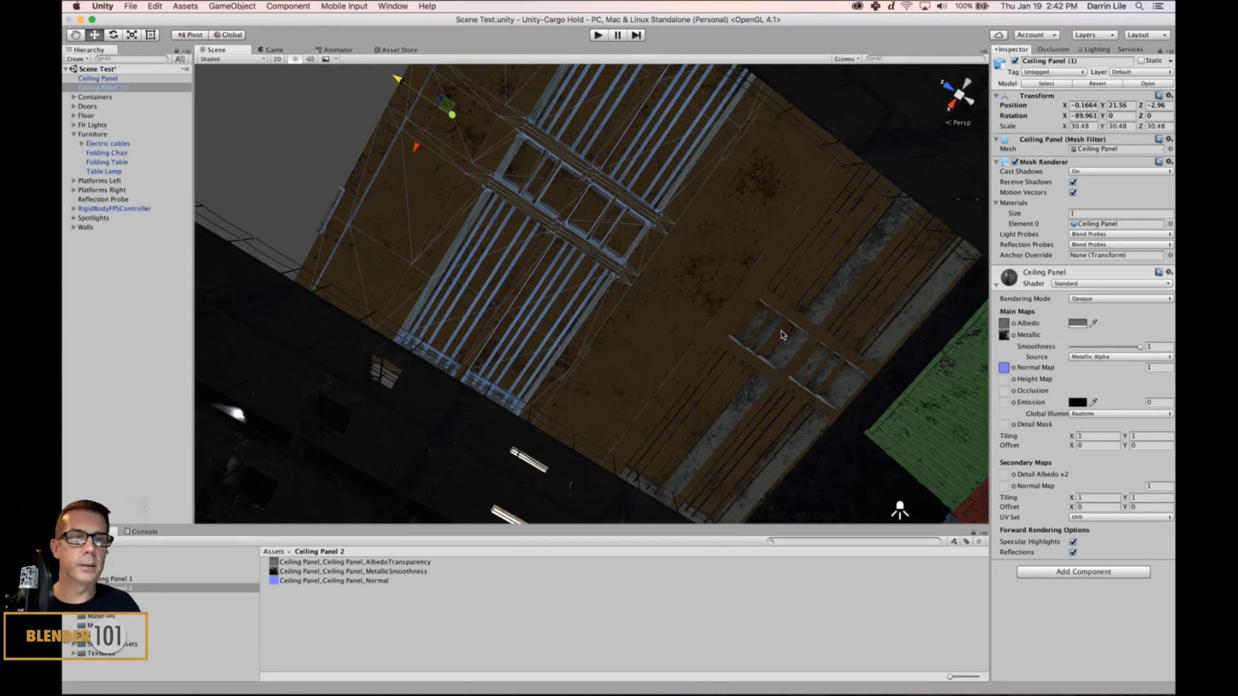
Assign the Ceiling Panel 1 AlbedoTransparency, MetallicSmoothness and Normal textures to the Ceiling Panel material again.
drag(275, 564, 1021, 325)
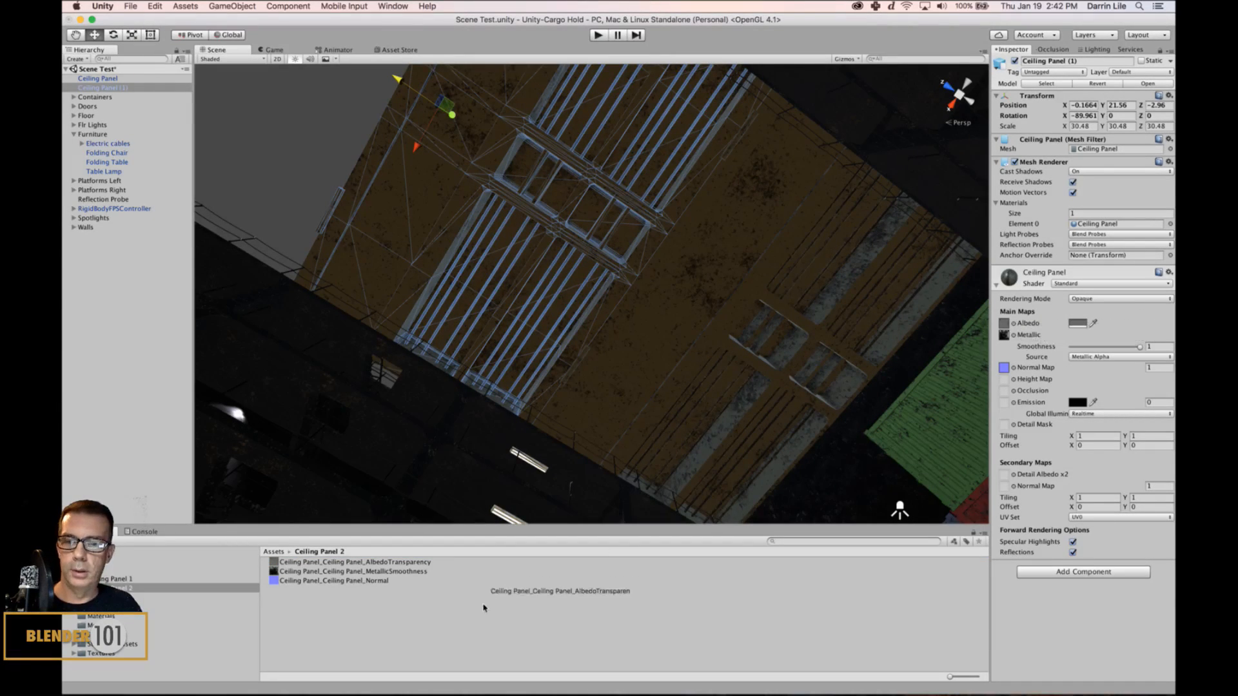
click(122, 581)
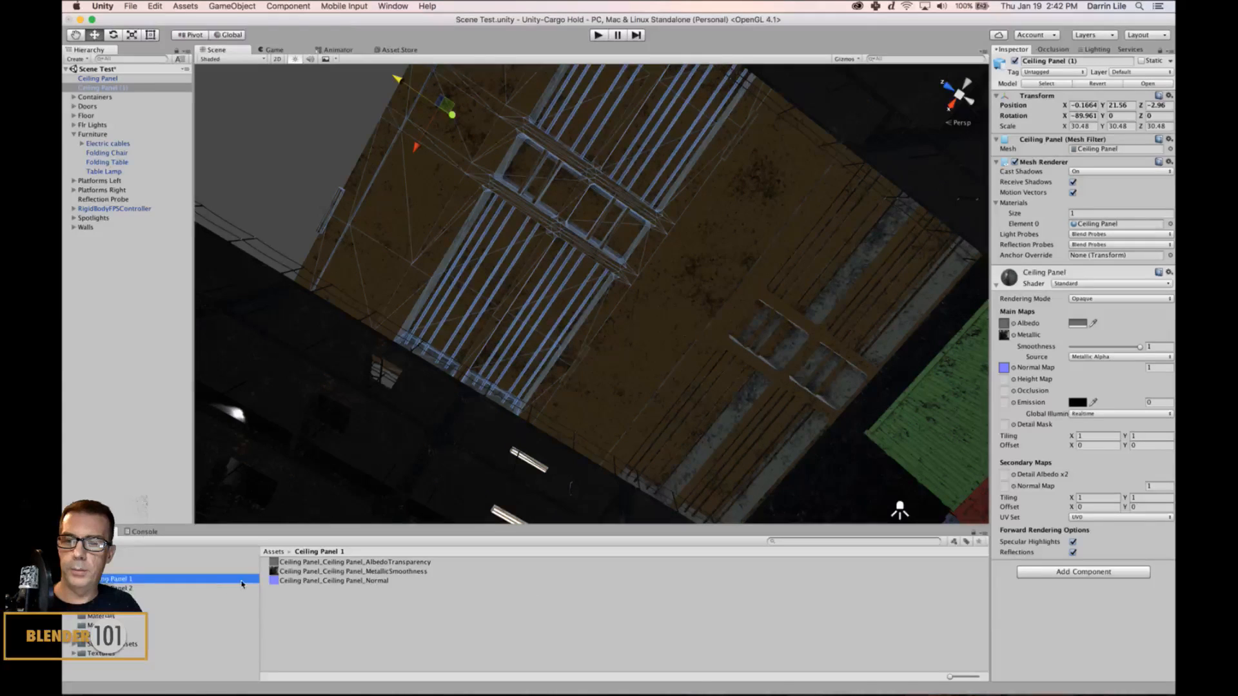
drag(276, 563, 1009, 324)
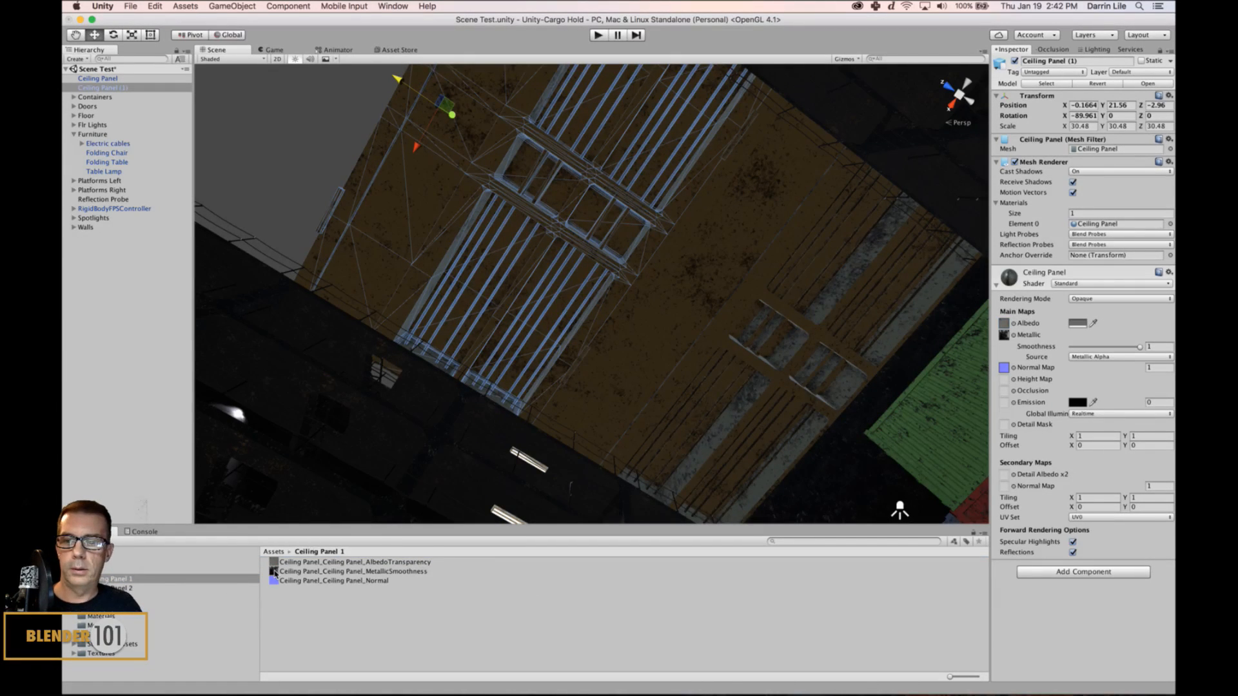
mouse_move(275, 573)
mouse_down()
mouse_move(287, 556)
mouse_move(988, 387)
mouse_move(983, 360)
mouse_move(1003, 335)
mouse_up()
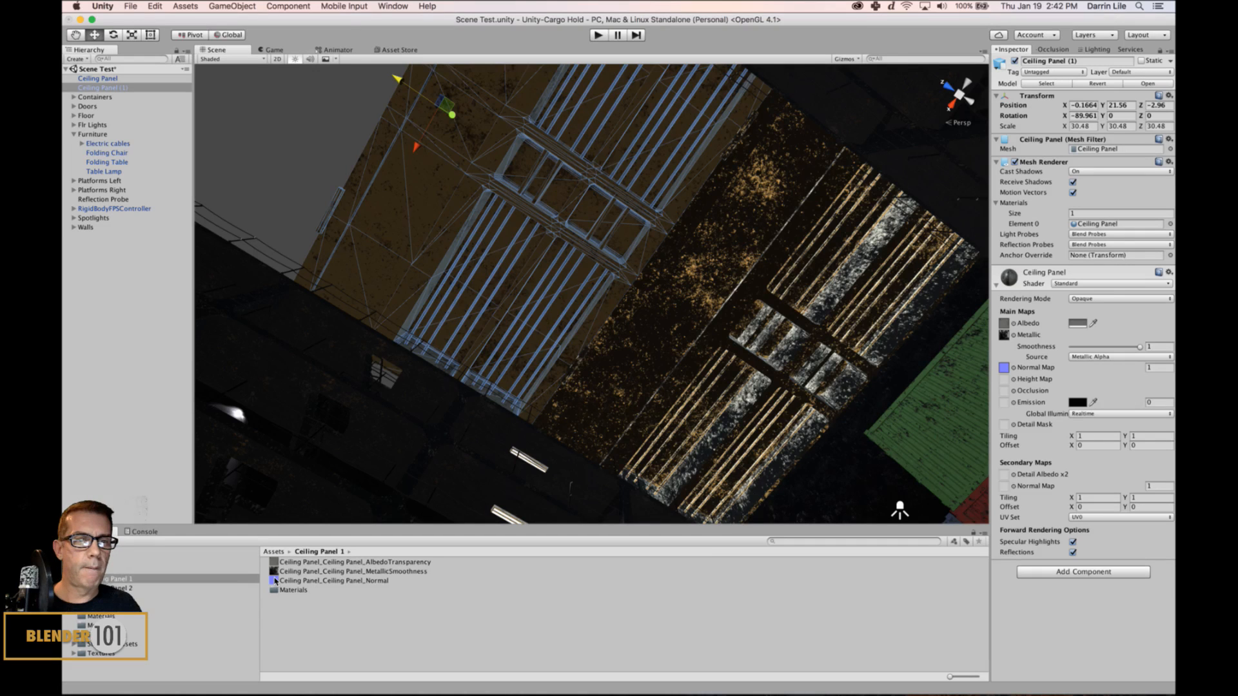
drag(275, 581, 1010, 370)
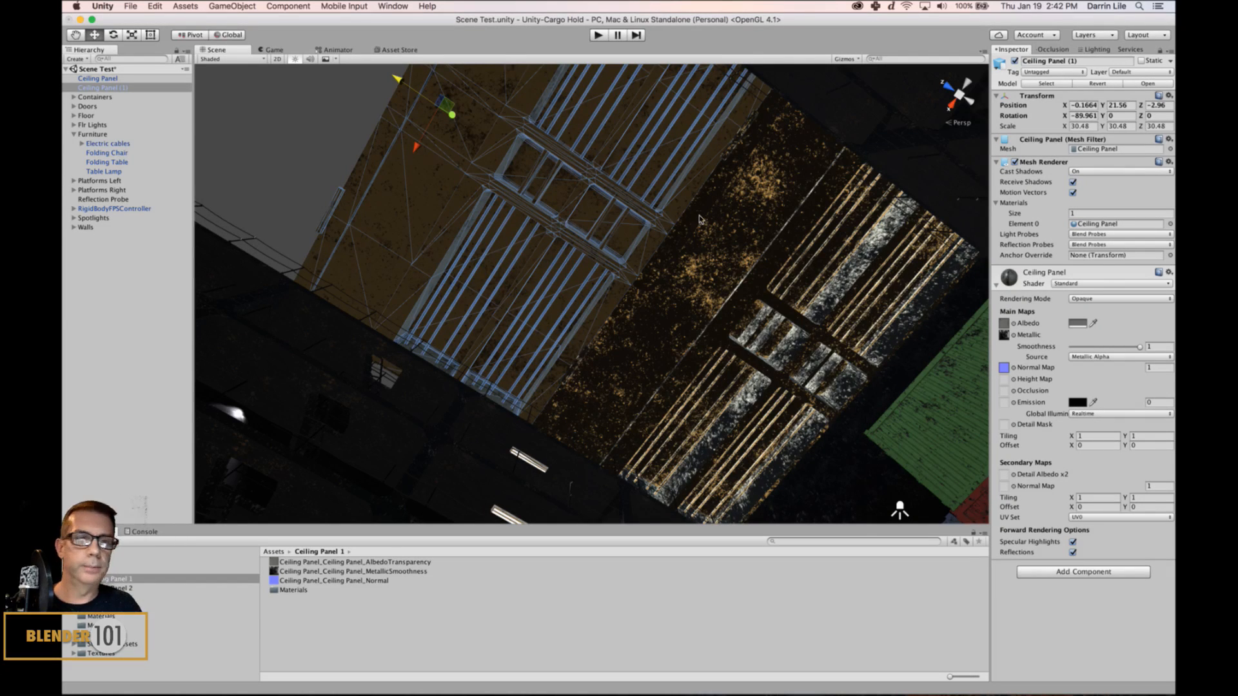
Delete the stray Ceiling Panel_Ceiling Panel_MetallicSmoothness material from the Materials subfolder of Ceiling Panel 1.
double_click(273, 590)
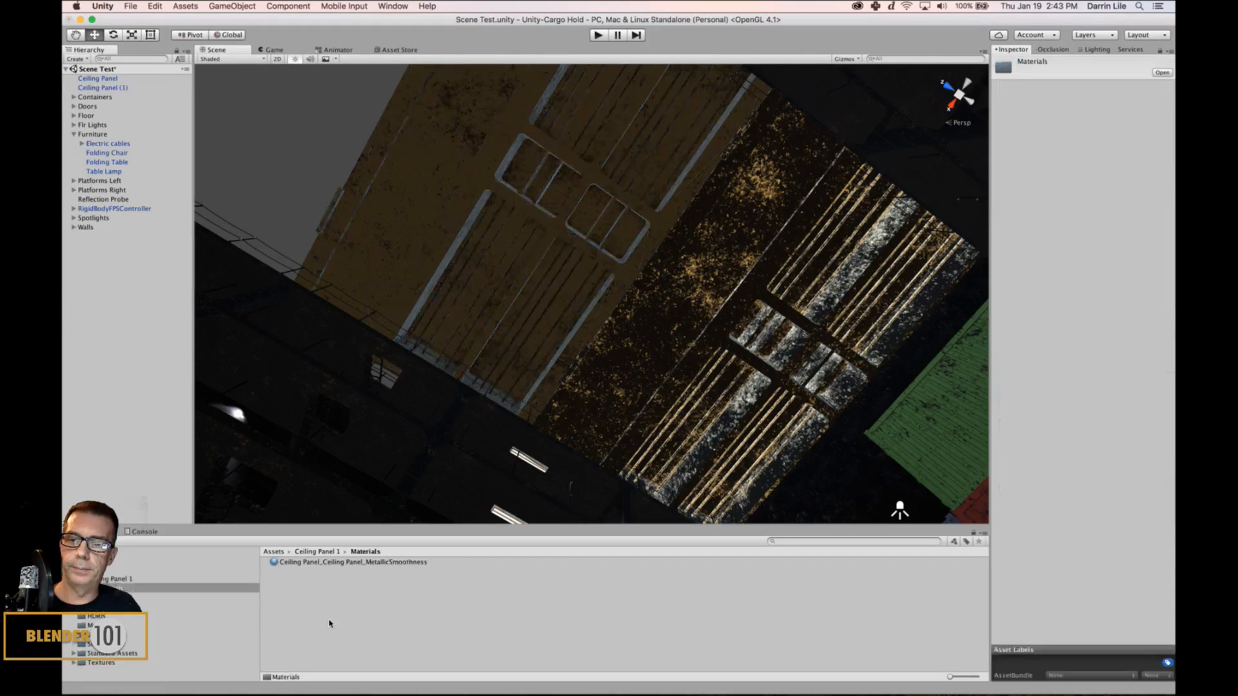
click(296, 563)
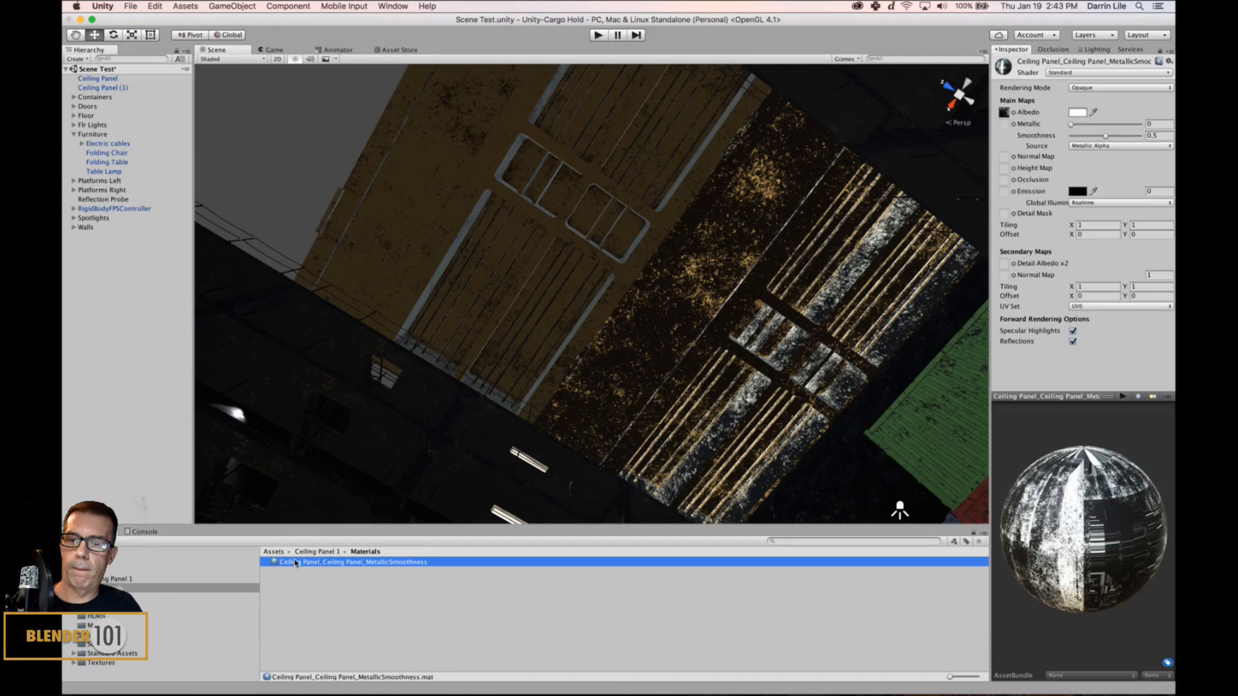
right_click(296, 563)
click(319, 520)
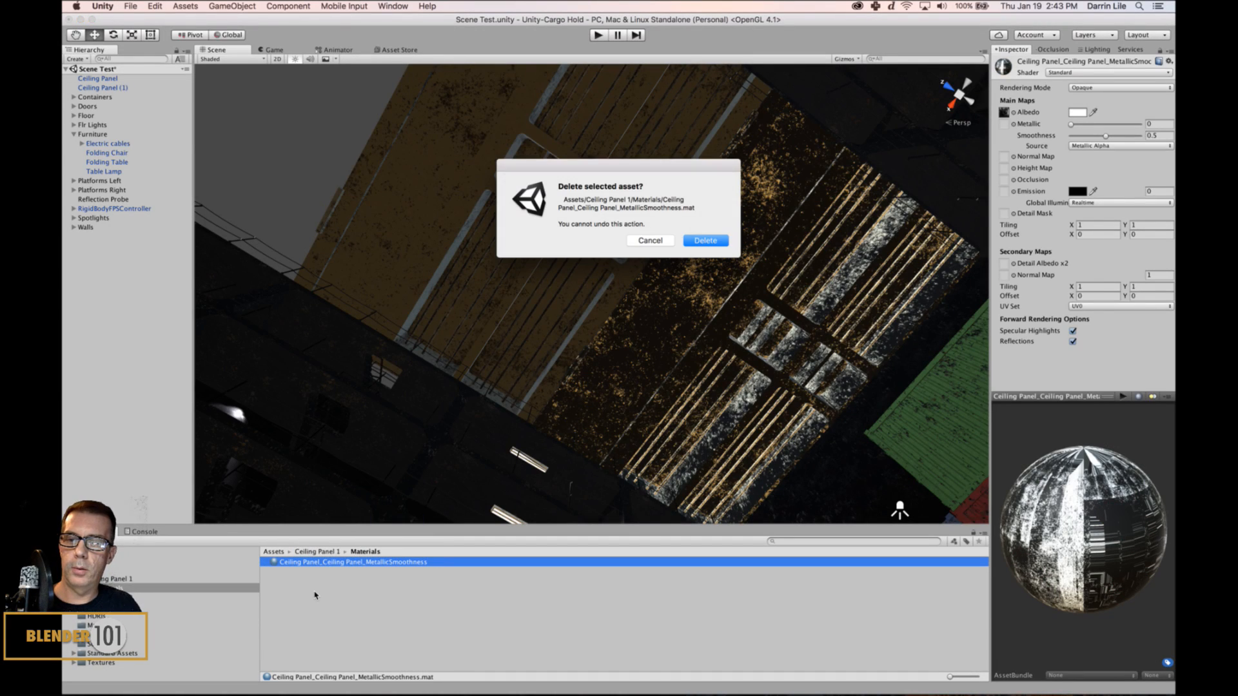
click(705, 241)
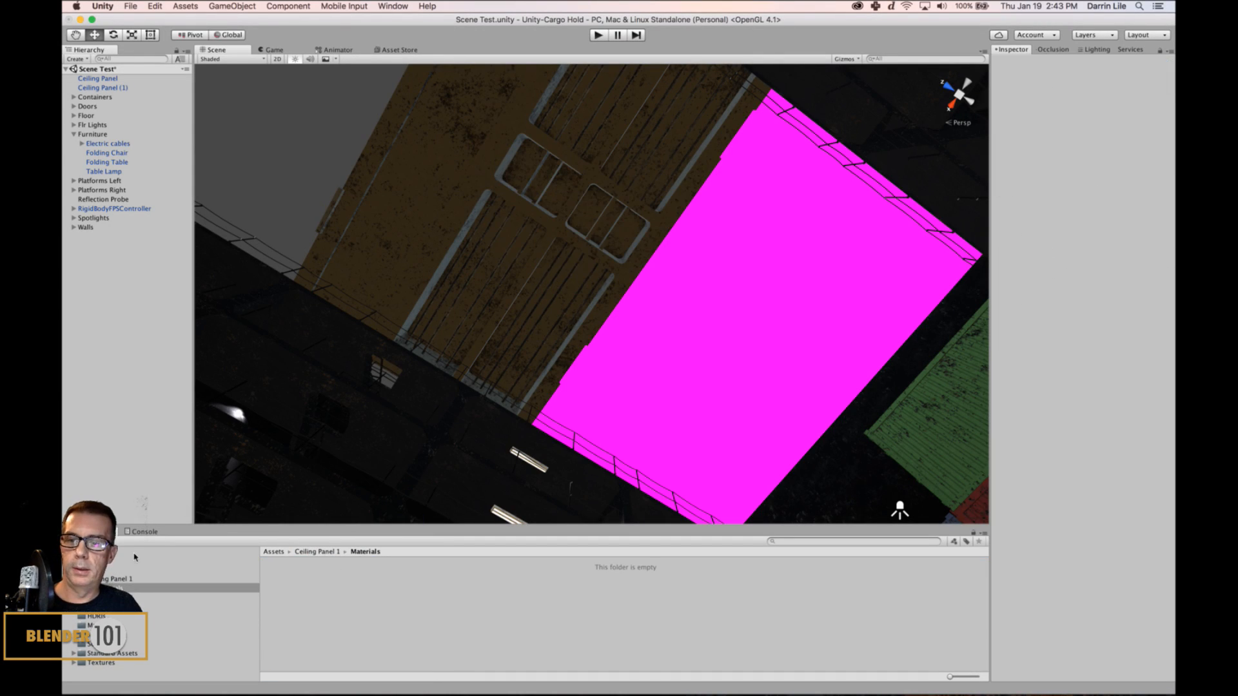
Delete the empty Materials subfolder from the Ceiling Panel 1 folder.
click(111, 579)
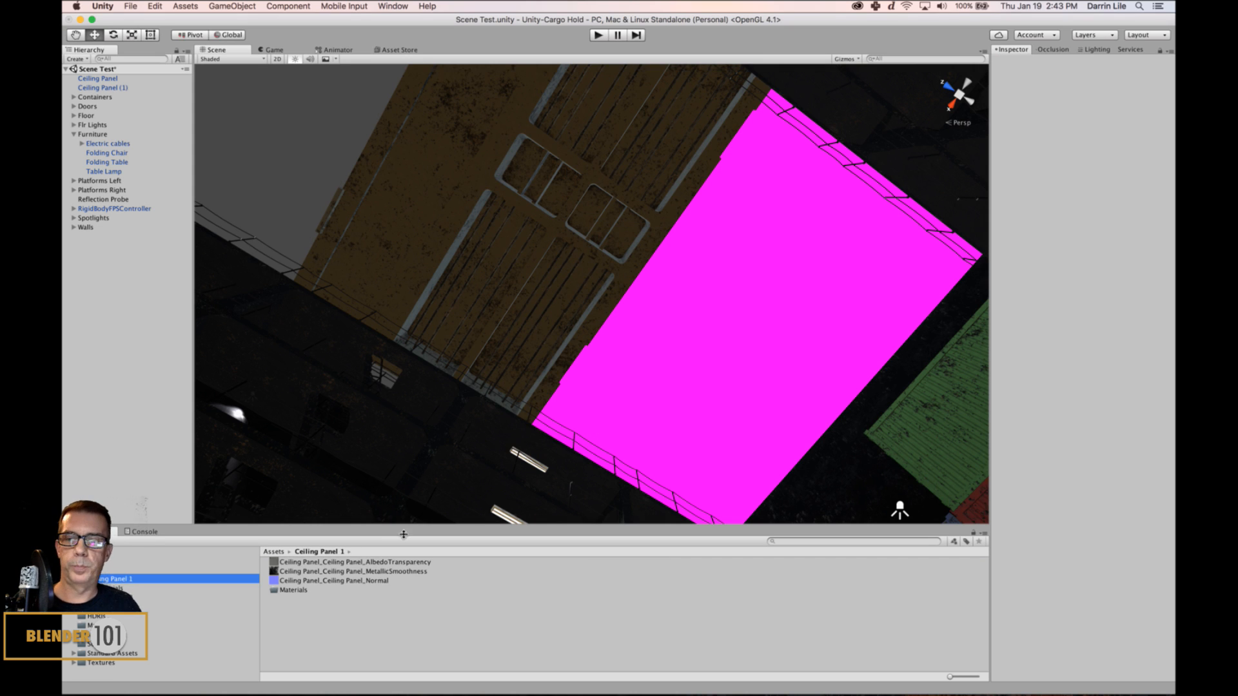
click(275, 591)
right_click(277, 591)
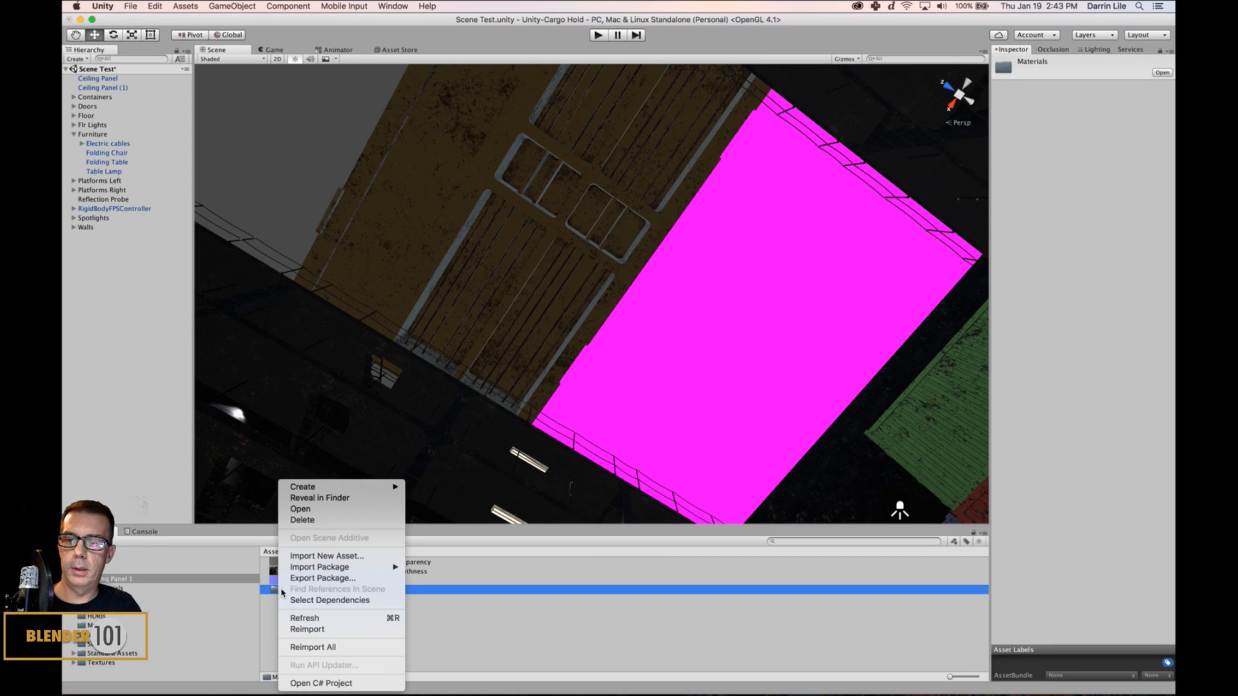
click(312, 520)
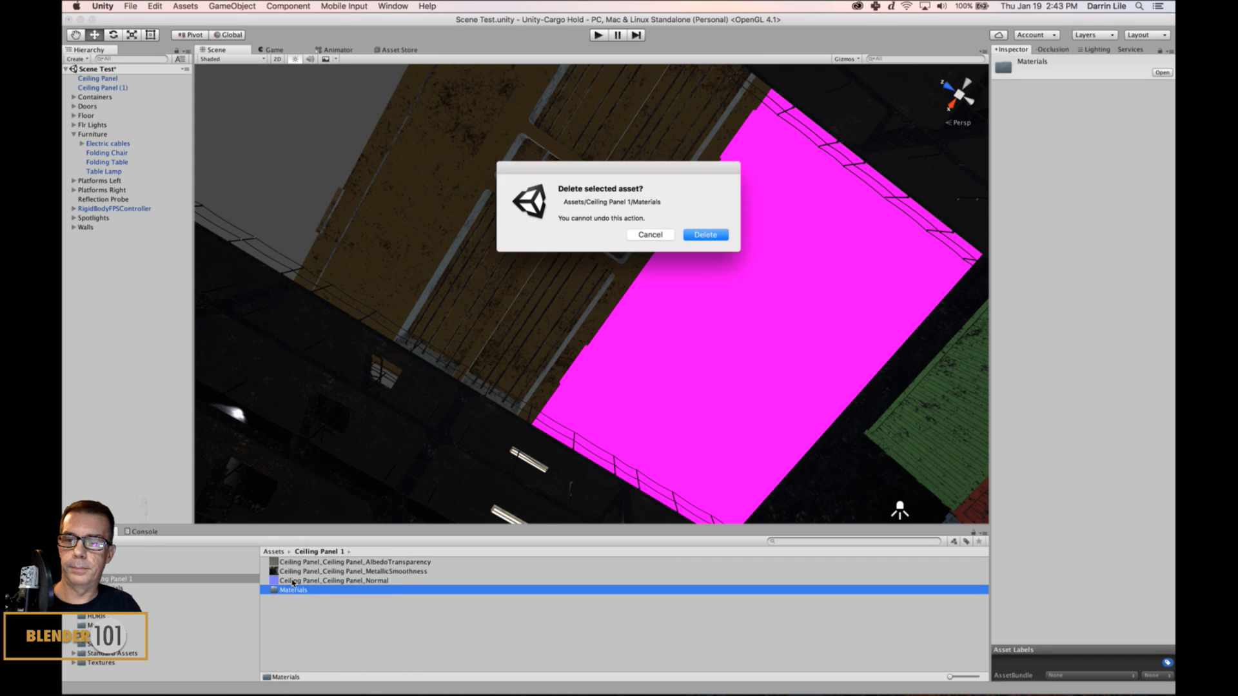
click(700, 236)
Apply the Ceiling Panel material from the main Materials folder to the original ceiling panel with the missing material.
click(821, 336)
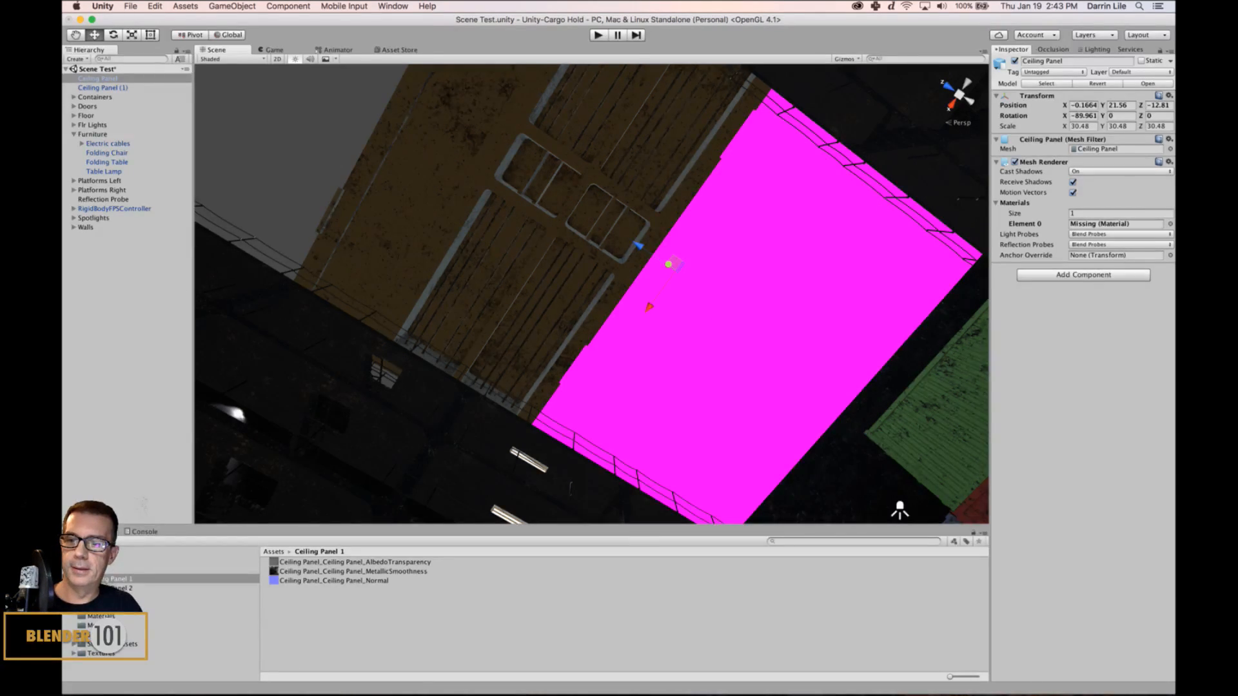
click(103, 617)
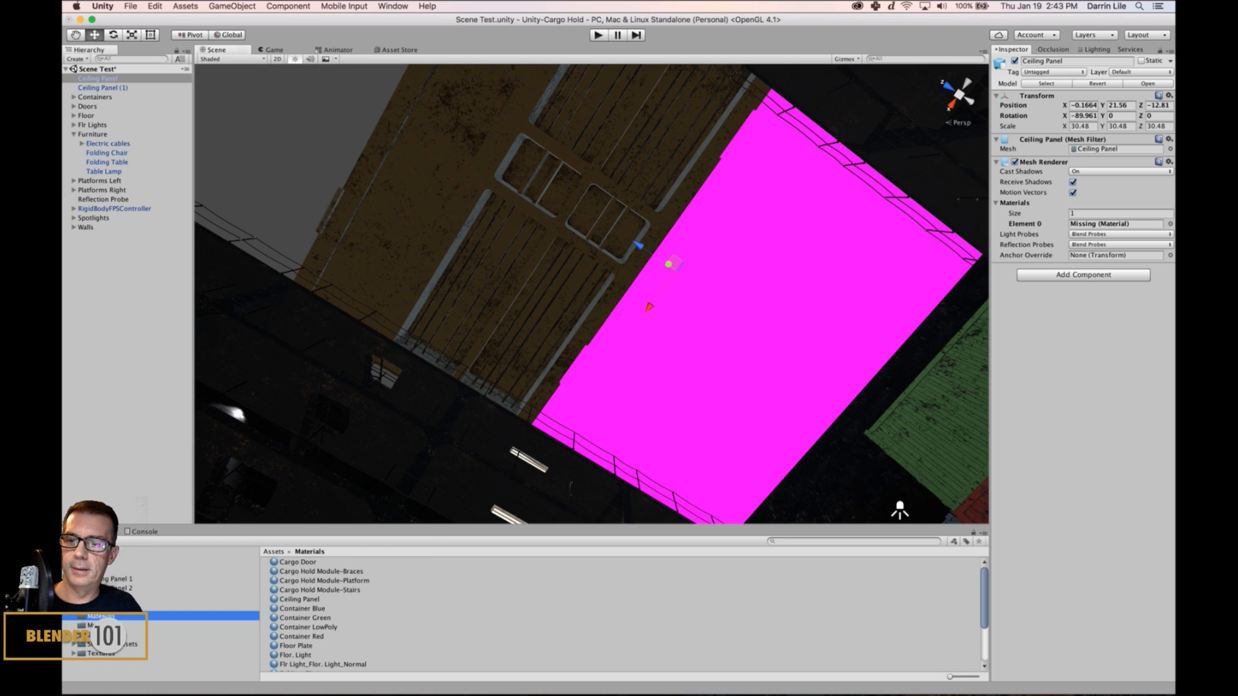
click(297, 600)
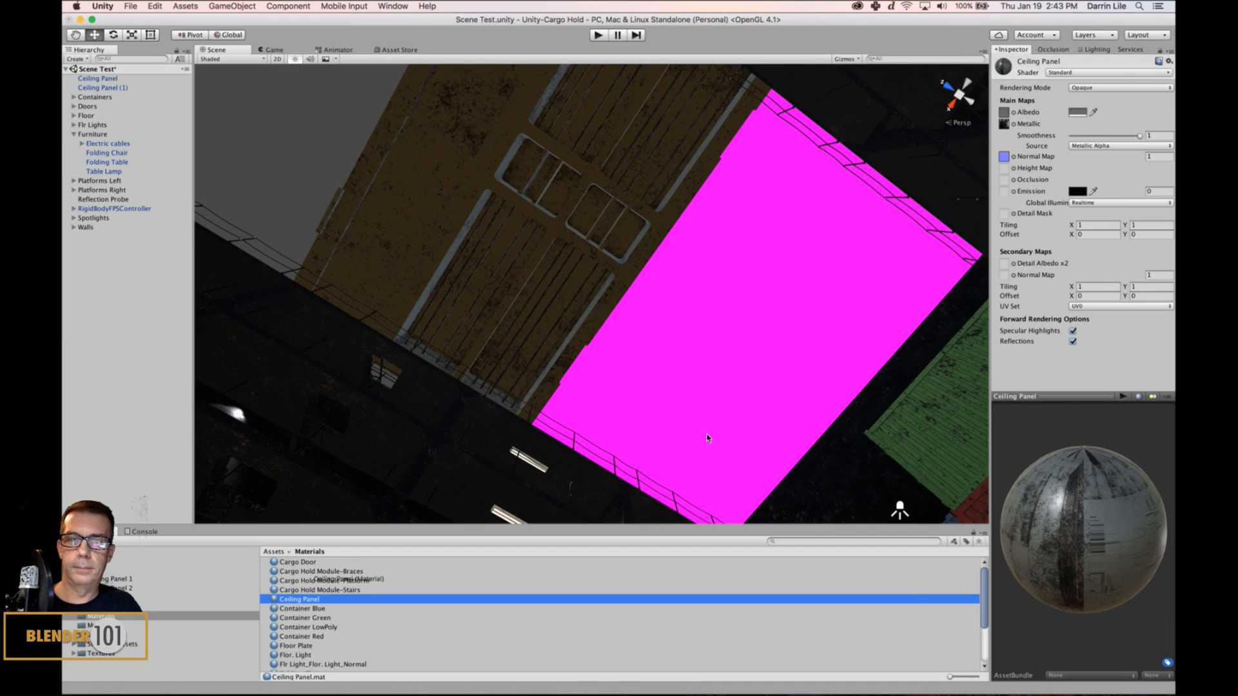
drag(708, 438, 750, 371)
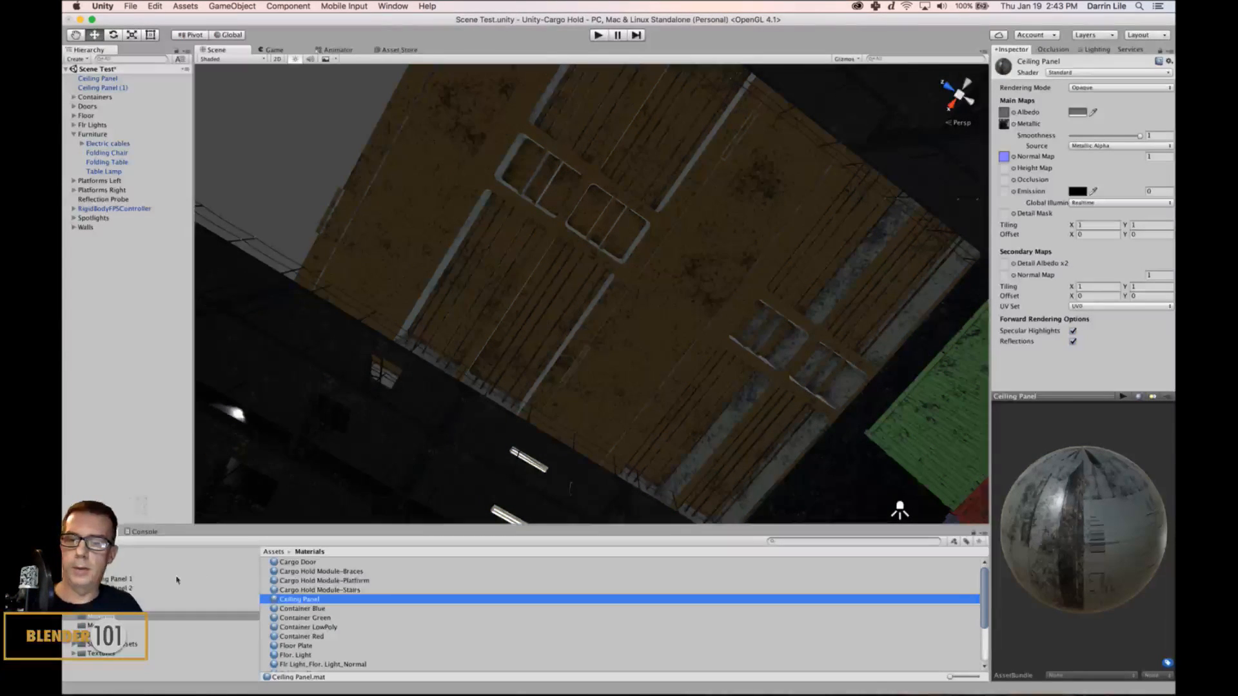
Duplicate the Ceiling Panel material in the Materials folder.
right_click(275, 600)
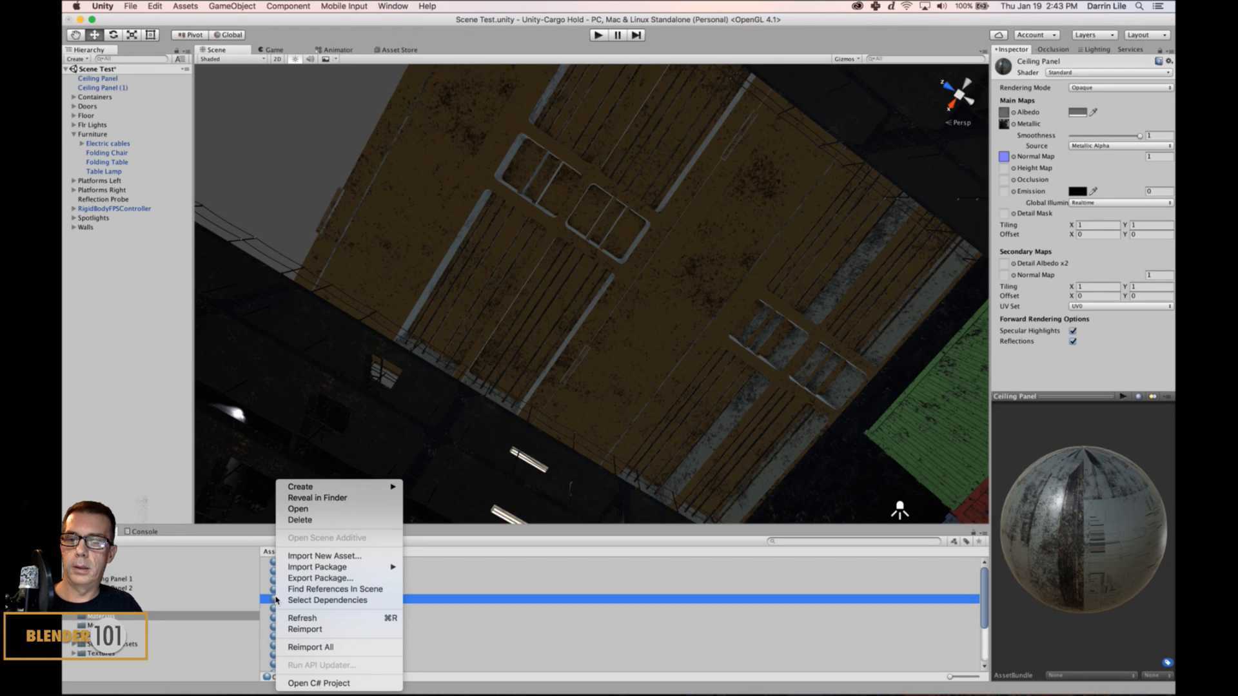
click(161, 6)
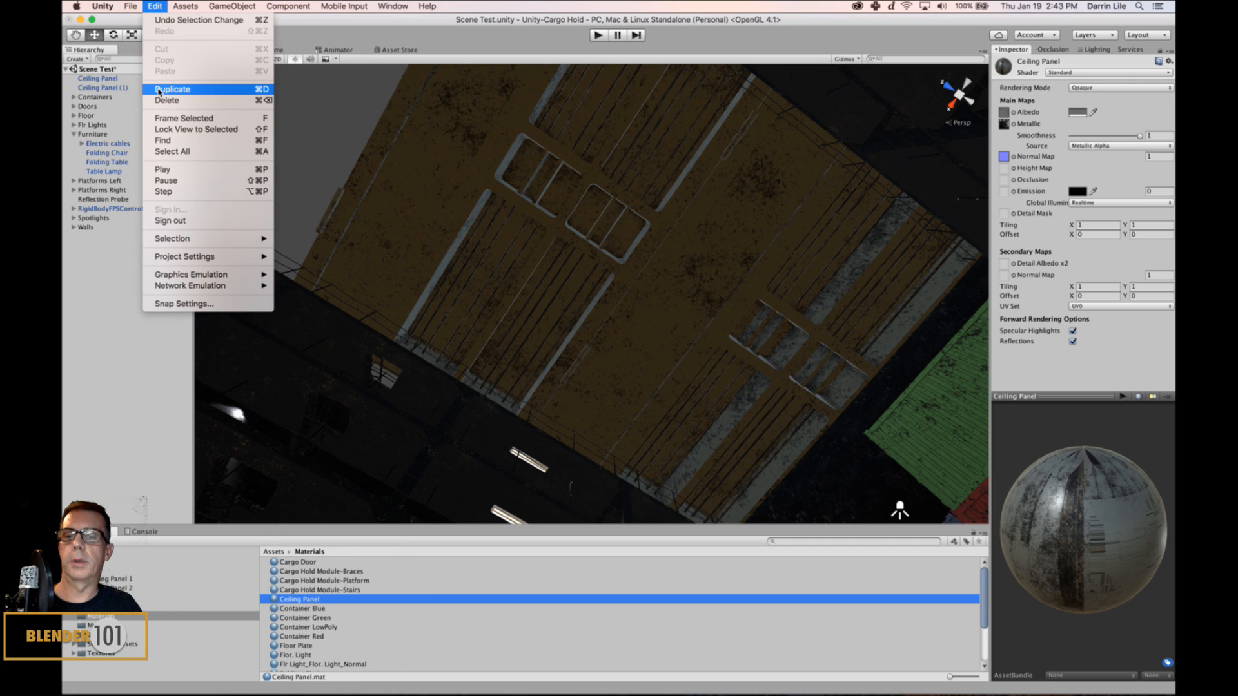
click(169, 90)
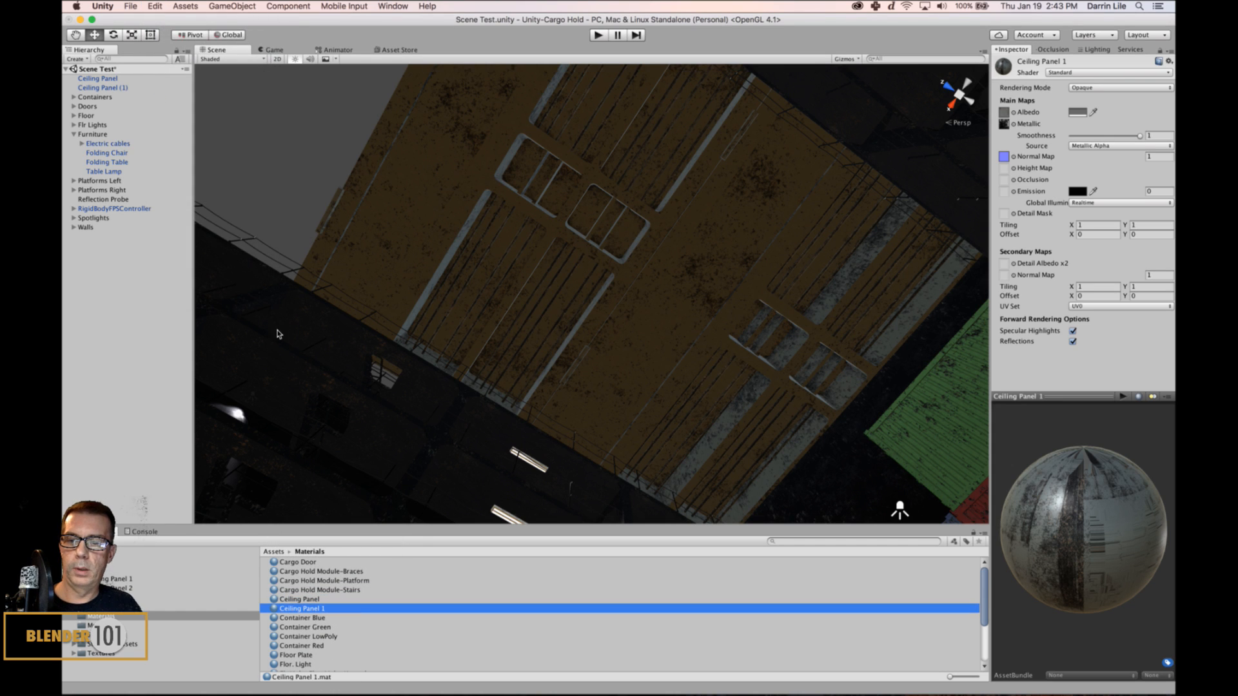
Rename the duplicated ceiling panel material to Ceiling Panel 2.
click(325, 608)
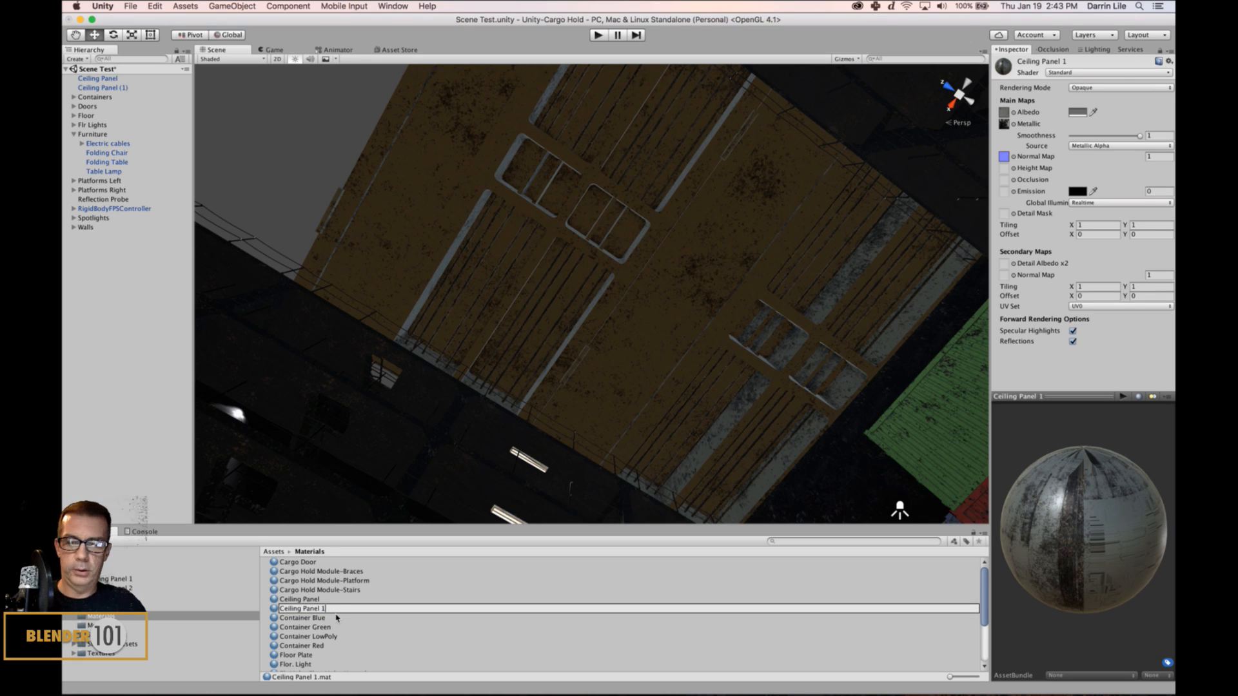
text(2)
key(Return)
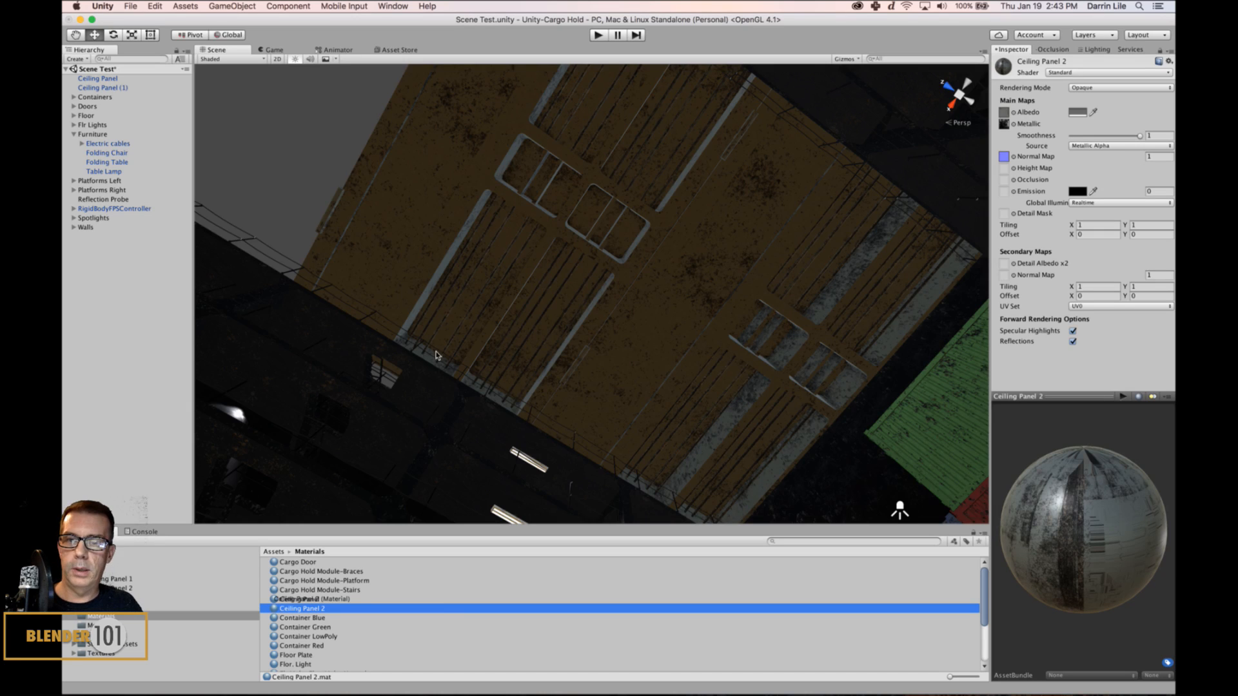
Apply the Ceiling Panel 2 material to the duplicated ceiling panel and check which material each of the two panels uses.
drag(482, 225, 478, 223)
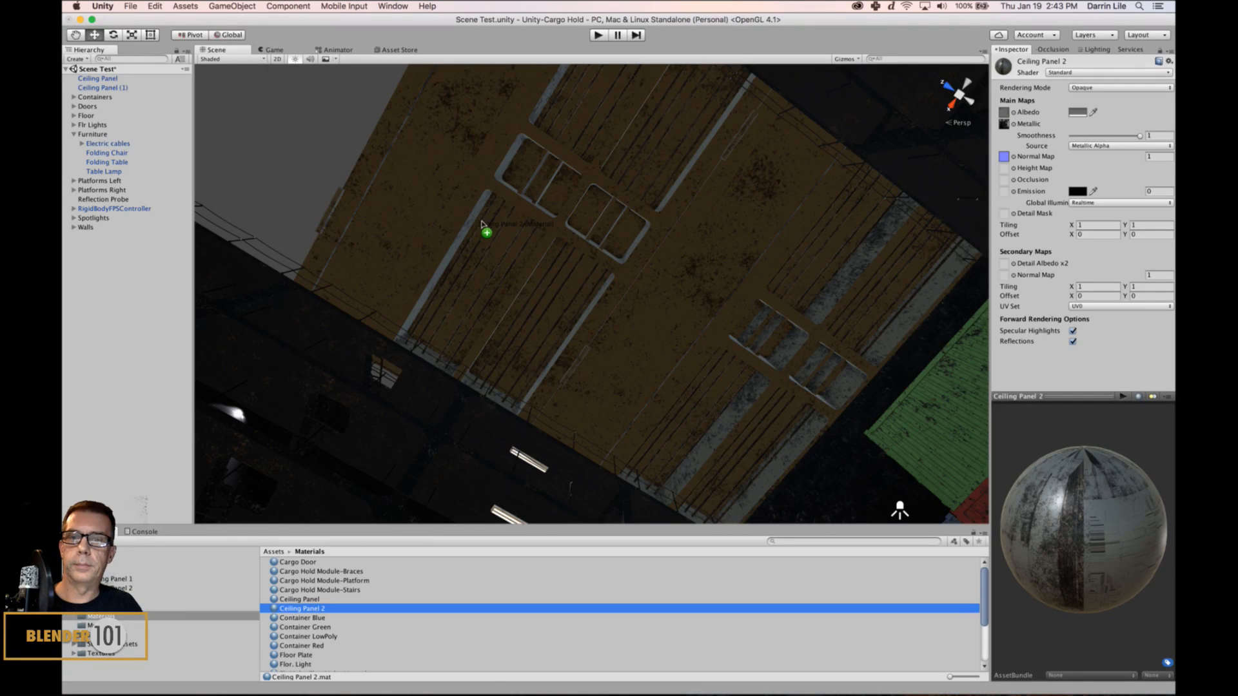
click(437, 201)
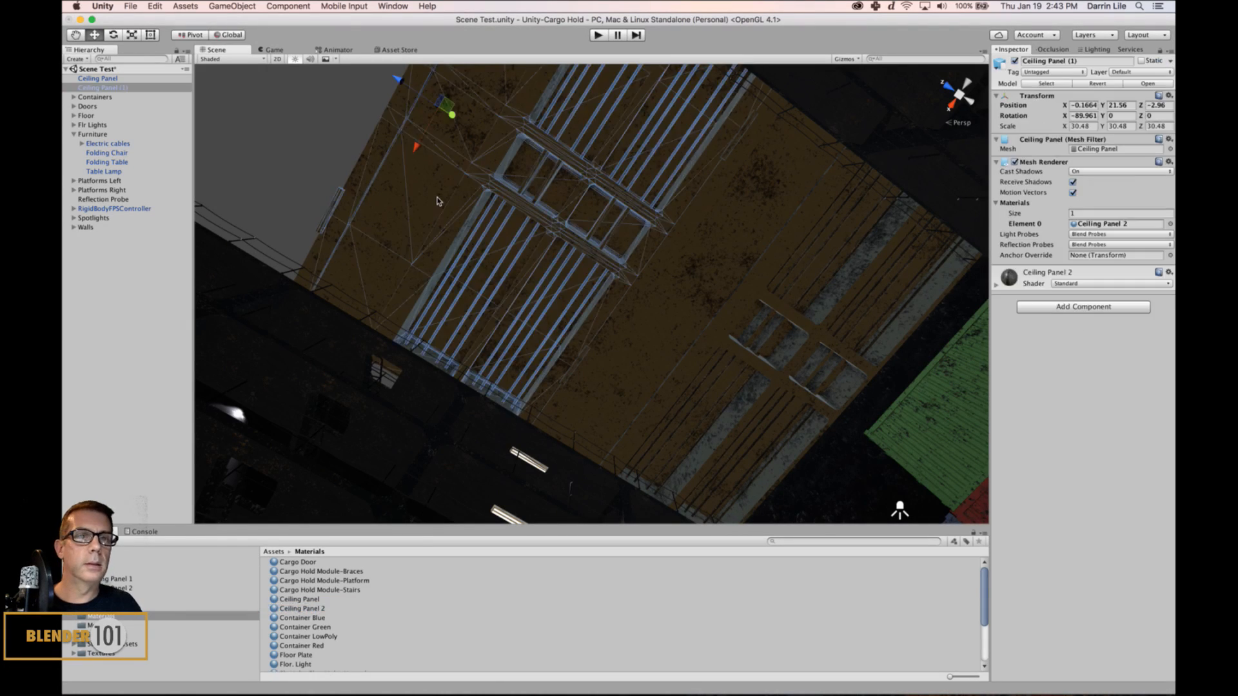
click(997, 285)
click(741, 296)
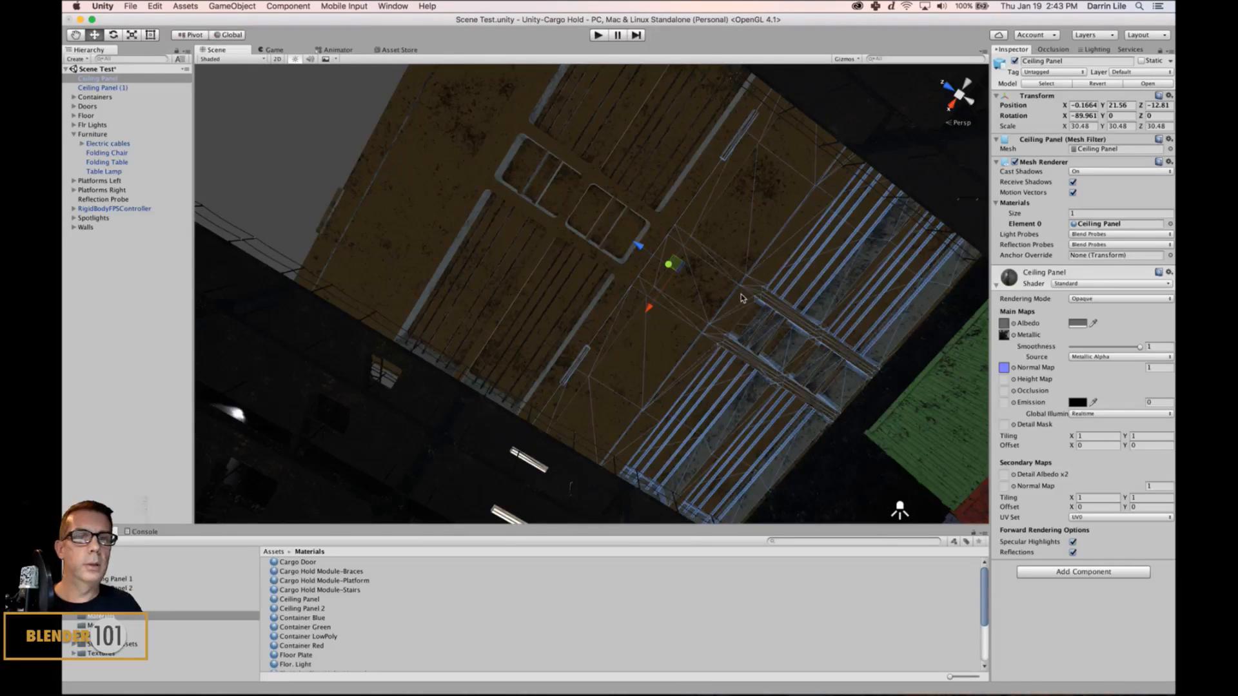
click(552, 245)
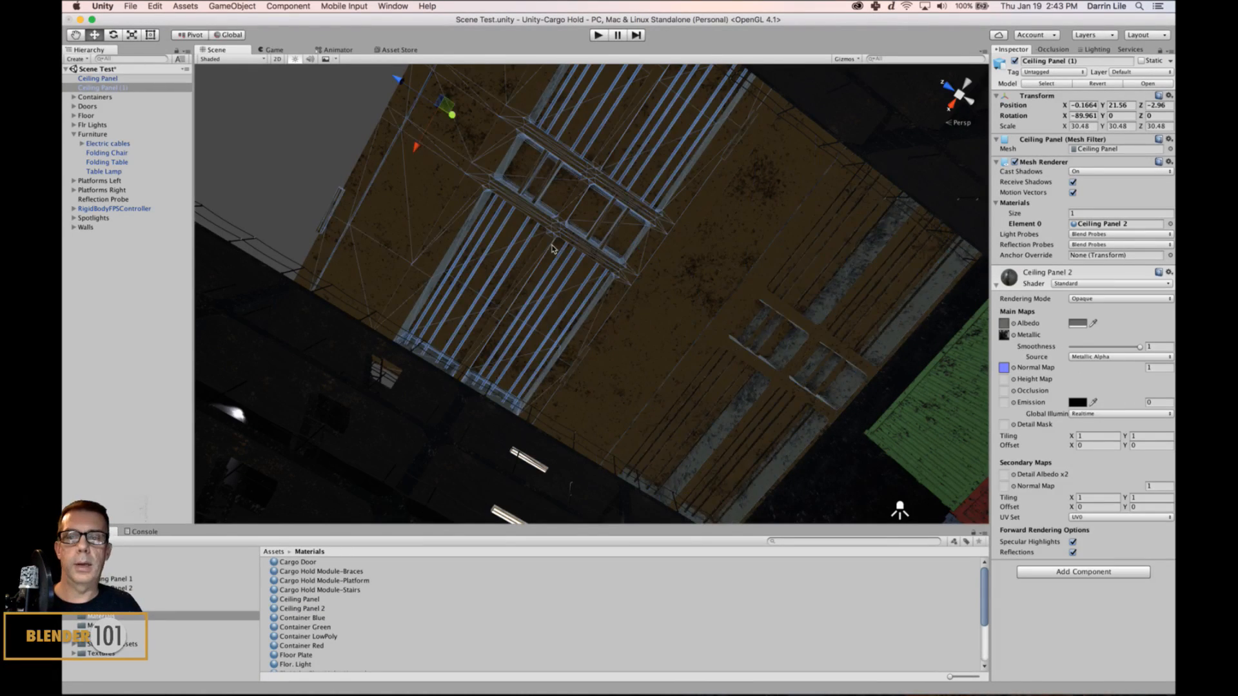
Assign the albedo, metallic and normal textures from the Ceiling Panel 2 folder to the Ceiling Panel 2 material, fixing the normal map's import type.
click(115, 588)
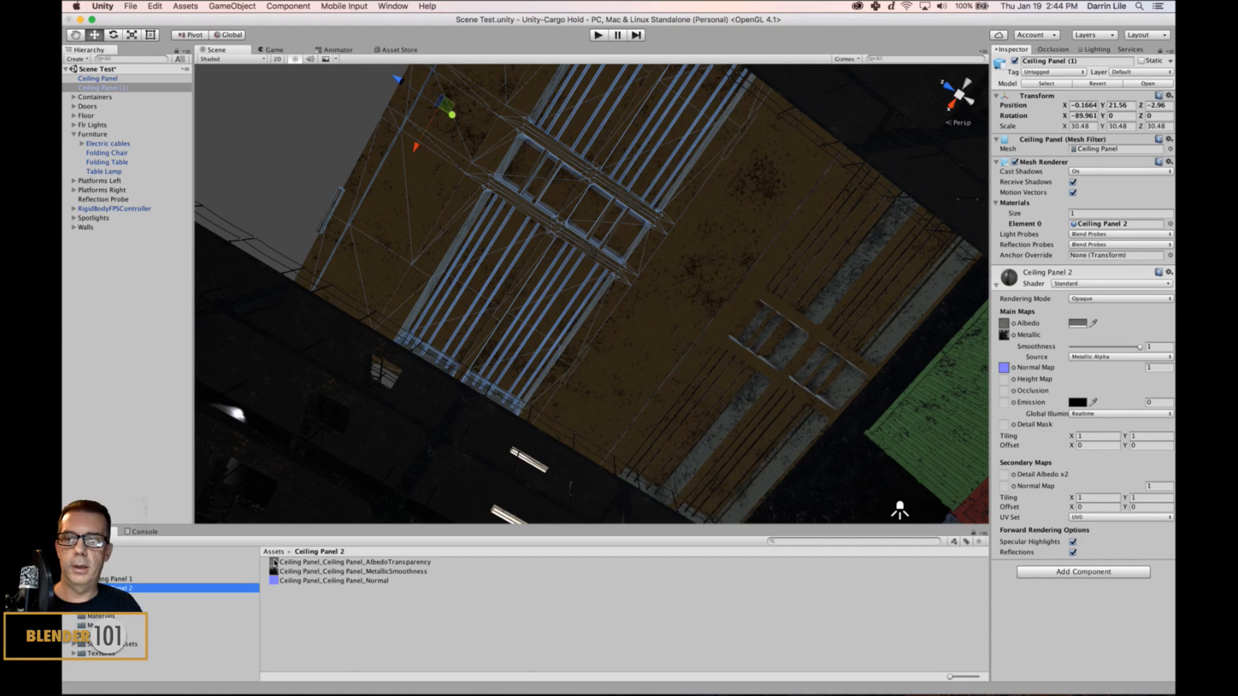
drag(274, 566, 1007, 325)
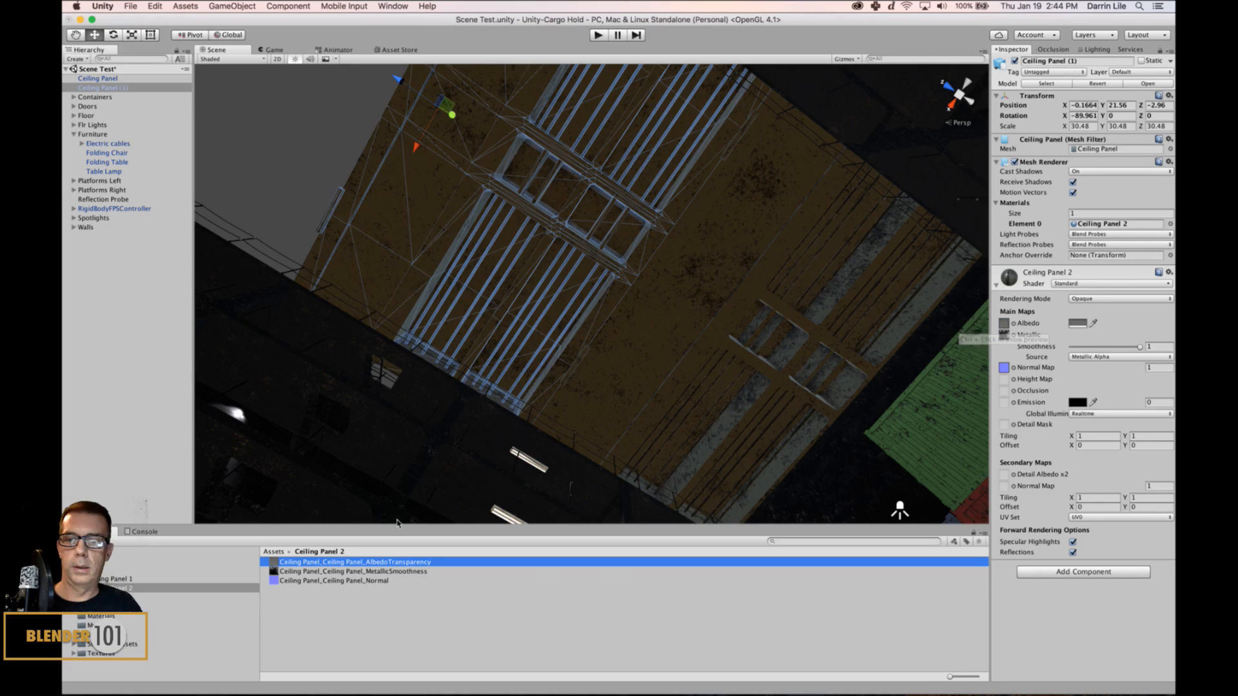
drag(274, 572, 1004, 337)
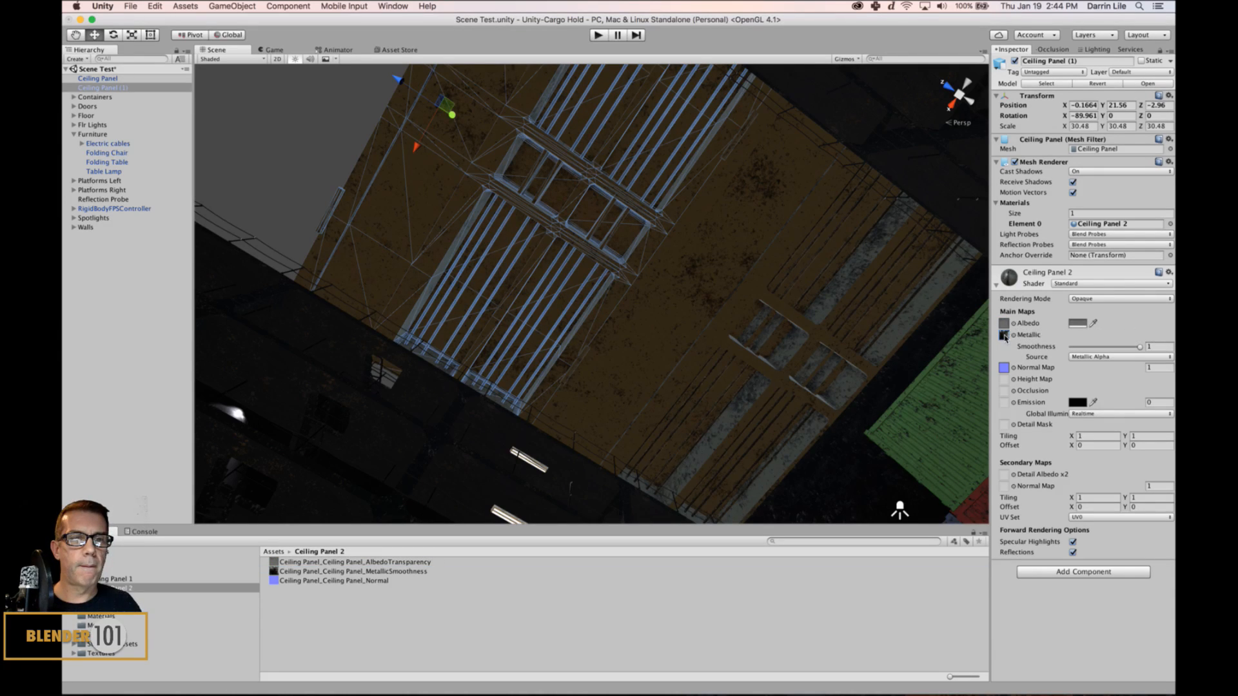
mouse_move(272, 581)
mouse_down()
mouse_move(1096, 371)
mouse_move(1011, 359)
mouse_move(1005, 370)
mouse_up()
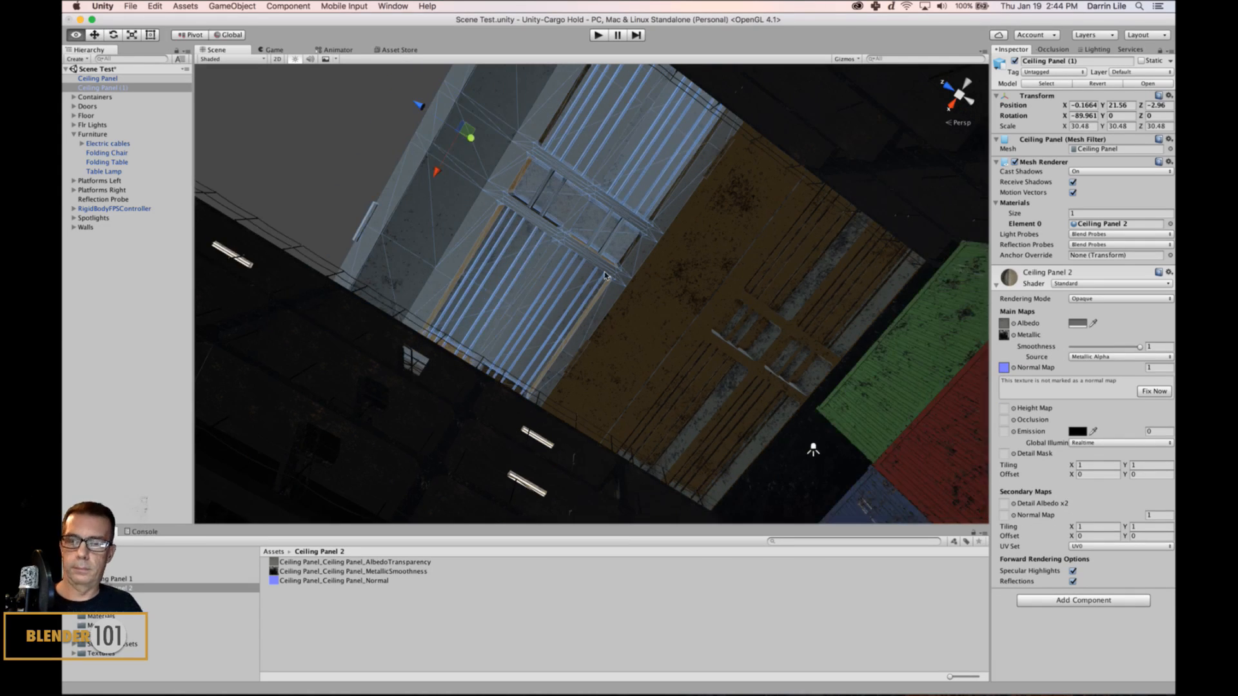
alt+drag(638, 284, 973, 412)
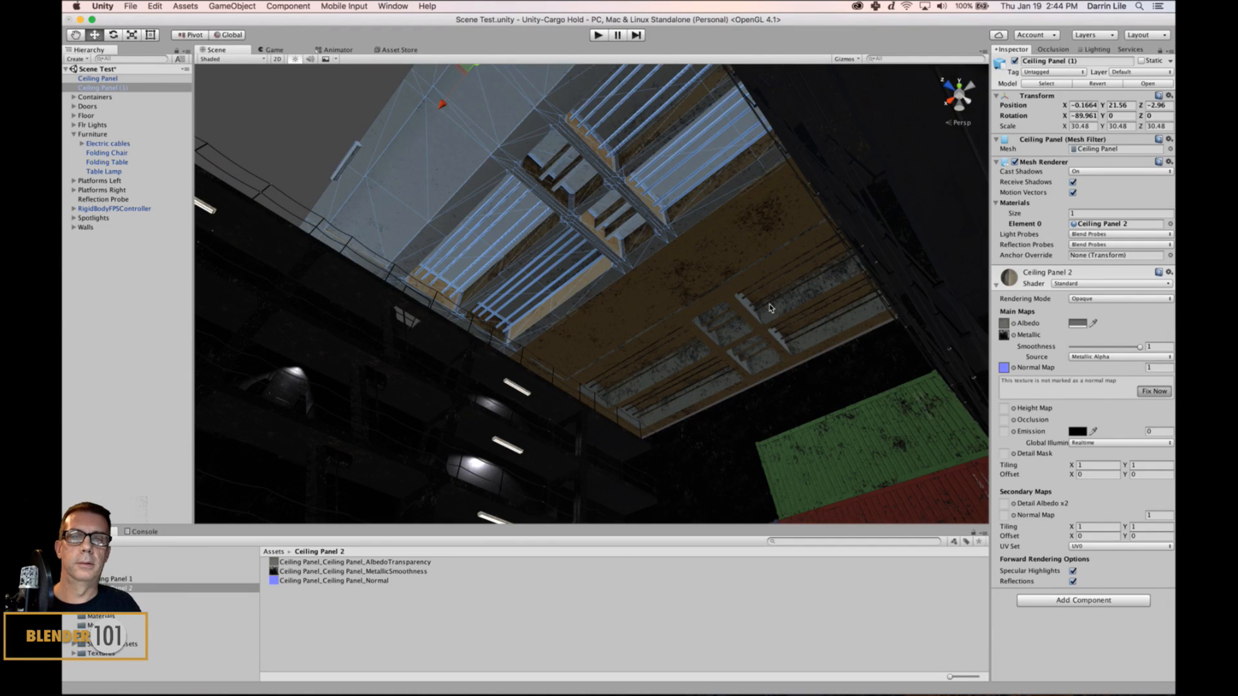
Compare the texture variants on the two adjacent ceiling panels from below.
click(717, 280)
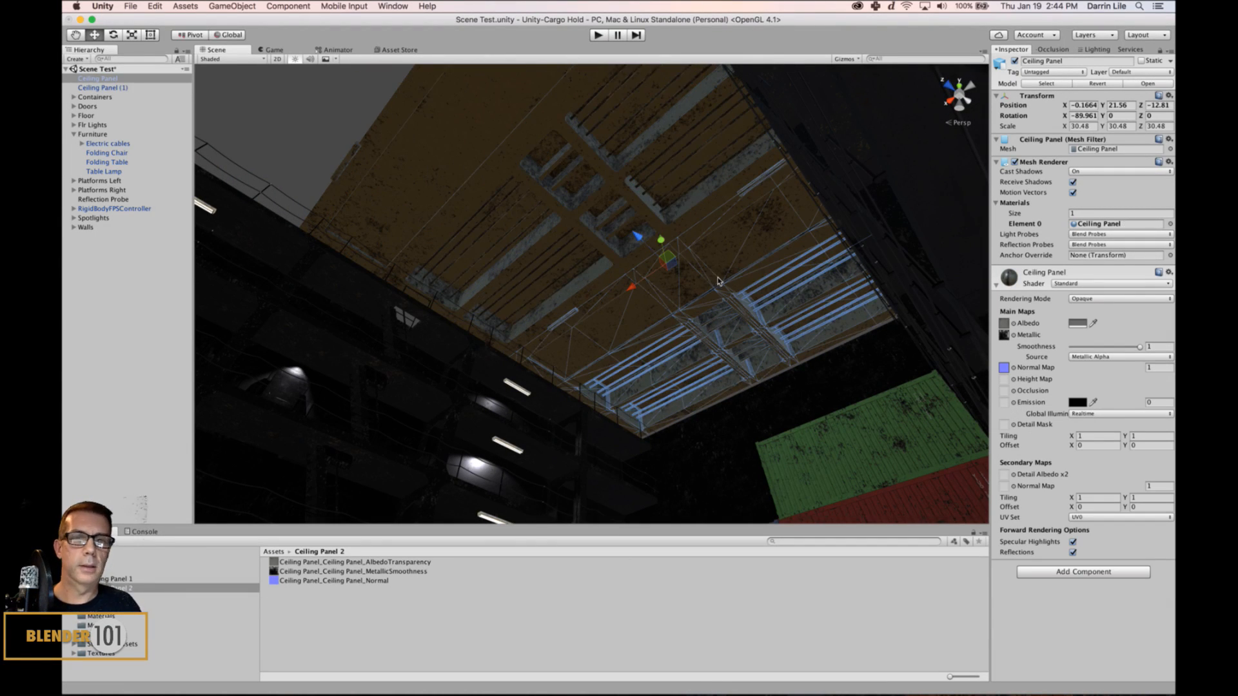
click(602, 211)
alt+drag(415, 277, 405, 190)
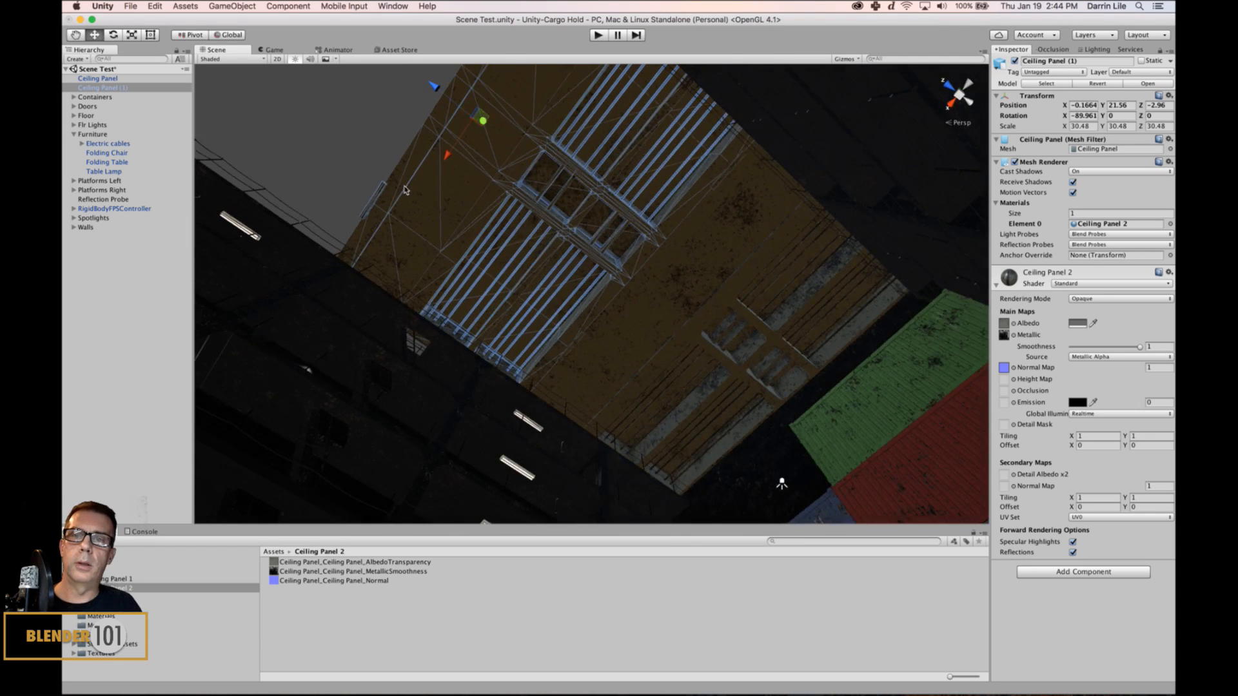
click(449, 185)
alt+drag(622, 410, 685, 361)
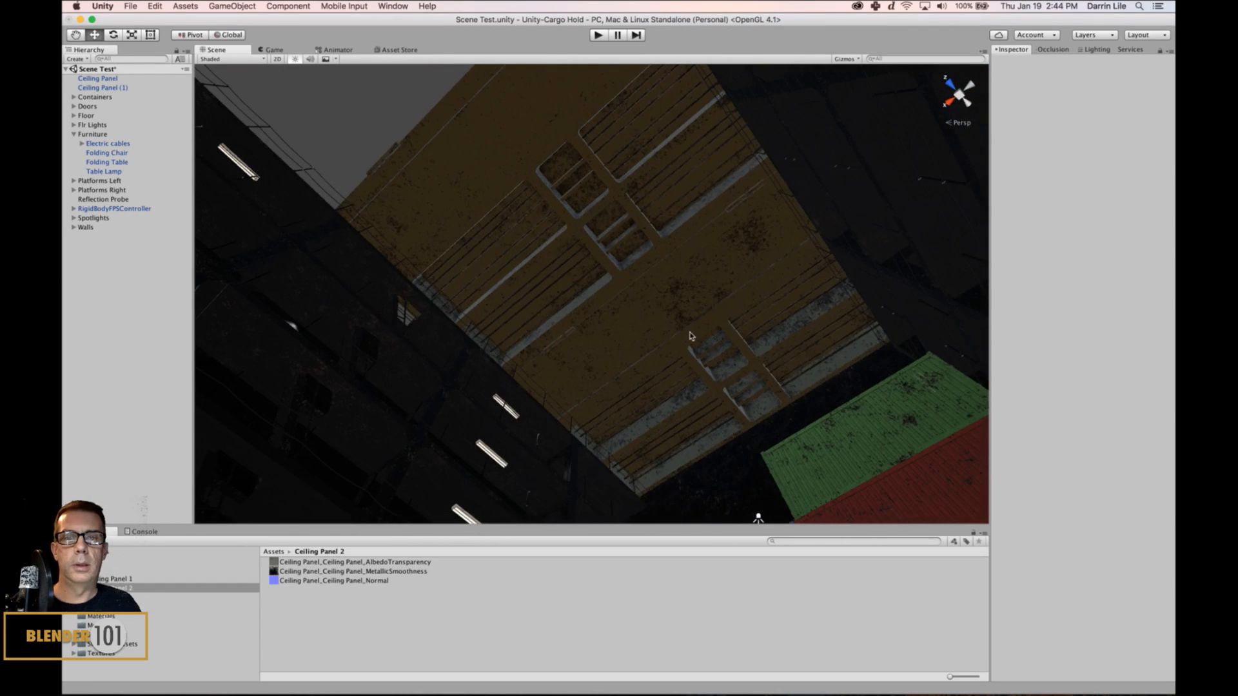
Duplicate the original ceiling panel and move the copy along Z to 6.92, beside the second panel.
click(697, 356)
scroll(687, 347, down, 1)
mouse_move(677, 335)
middle_down()
mouse_move(715, 387)
mouse_move(694, 339)
middle_up()
key(super+d)
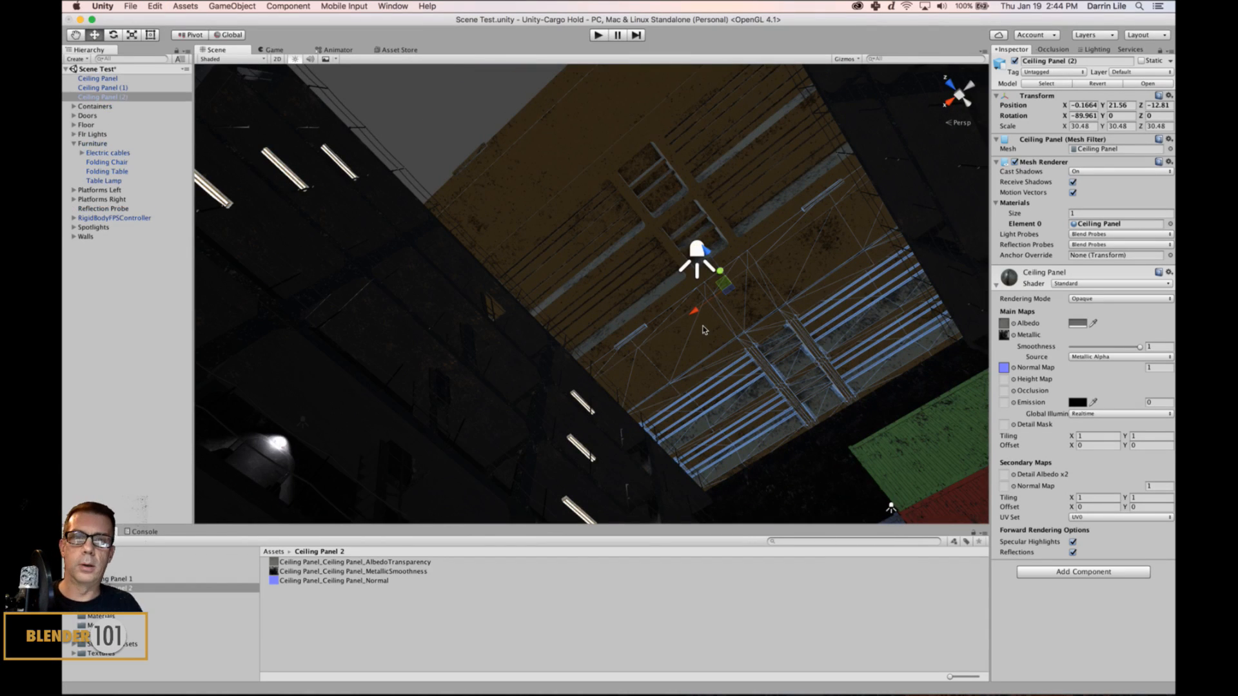
drag(707, 253, 391, 46)
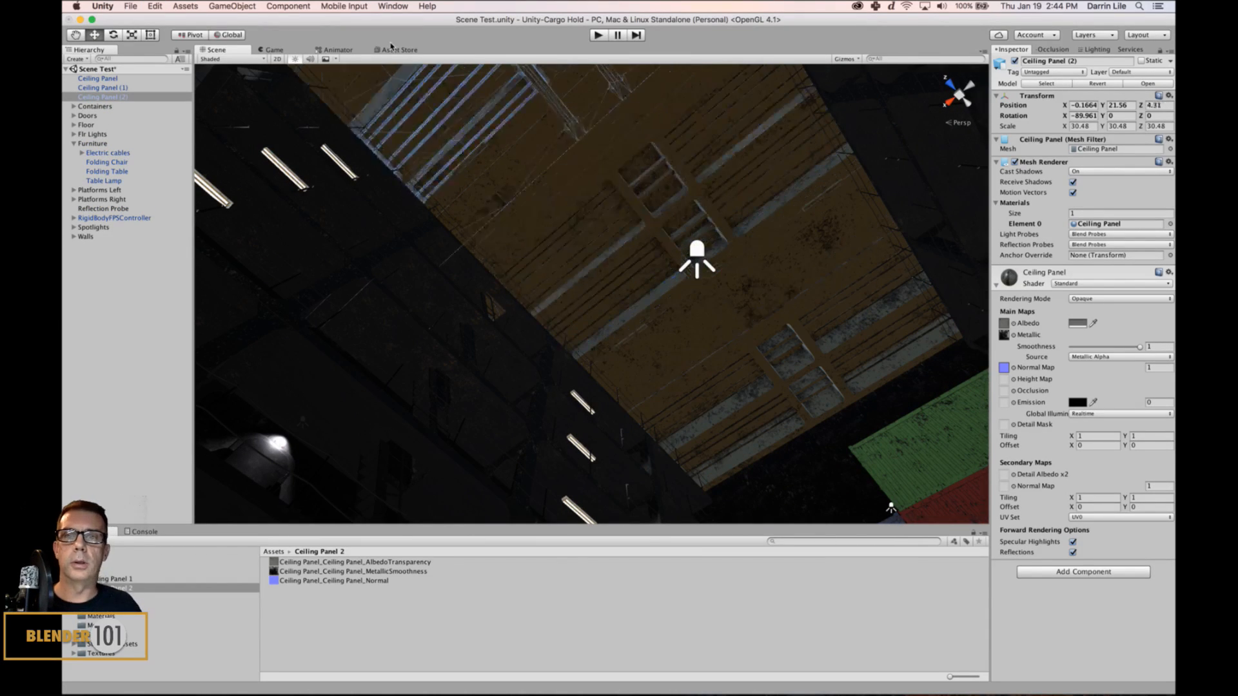
middle_drag(703, 211, 713, 384)
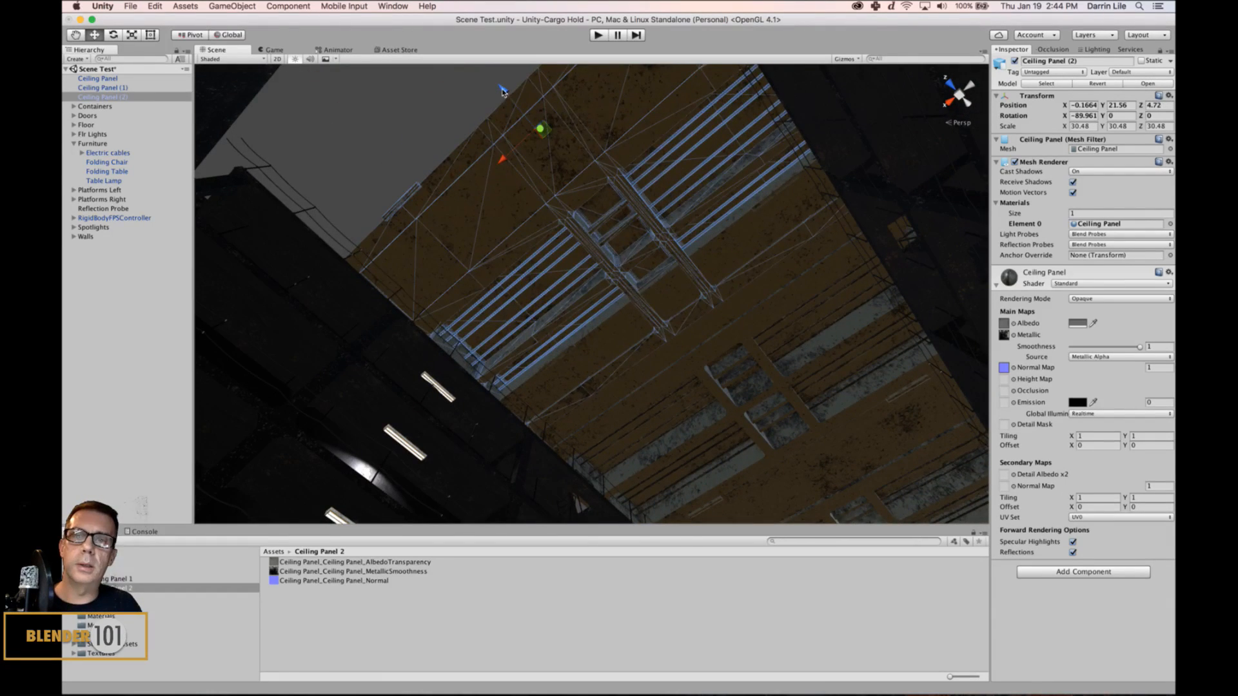
drag(502, 93, 443, 49)
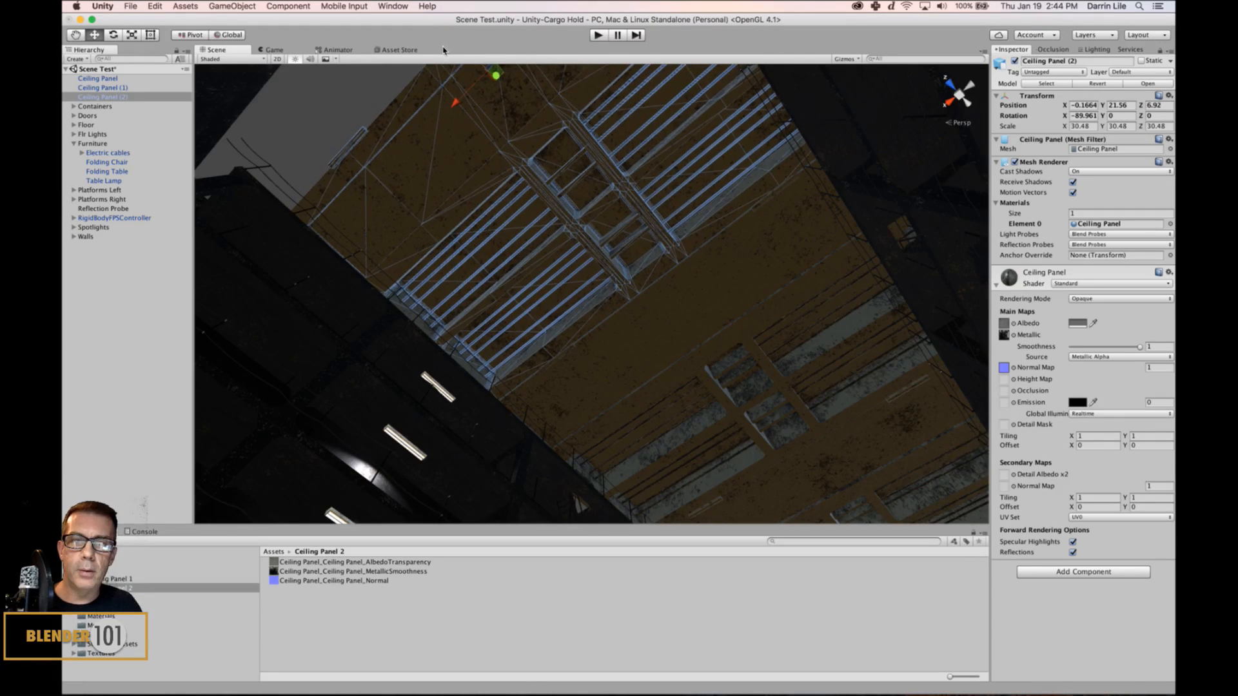
scroll(549, 157, down, 1)
scroll(577, 199, down, 2)
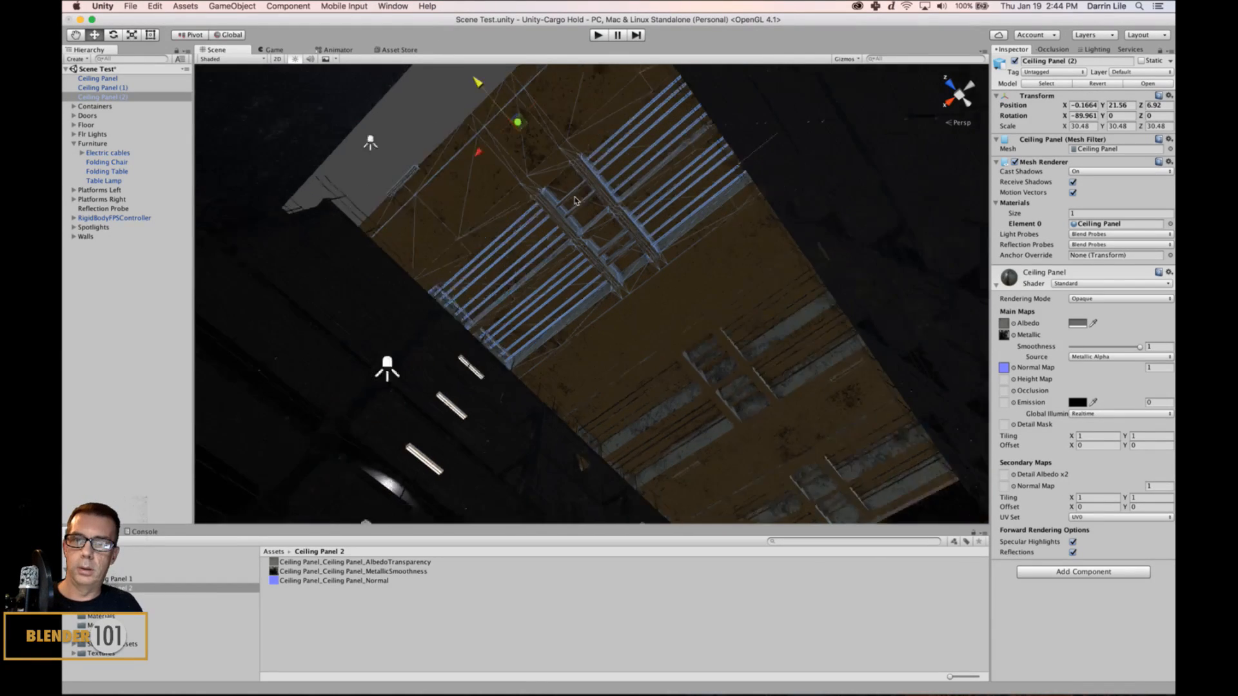
Select all three ceiling panels and shift them together along Z until their outer edge is flush with the hold's end wall.
alt+drag(670, 291, 647, 344)
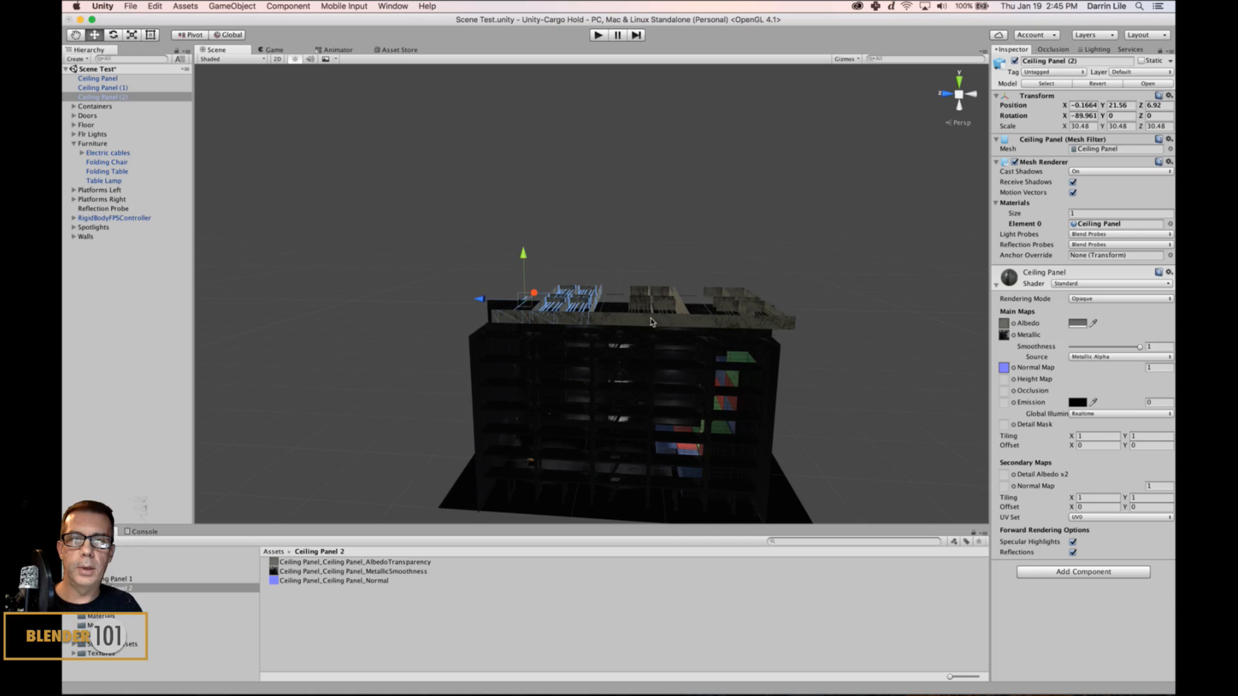
shift+click(718, 318)
shift+click(728, 318)
scroll(751, 339, up, 5)
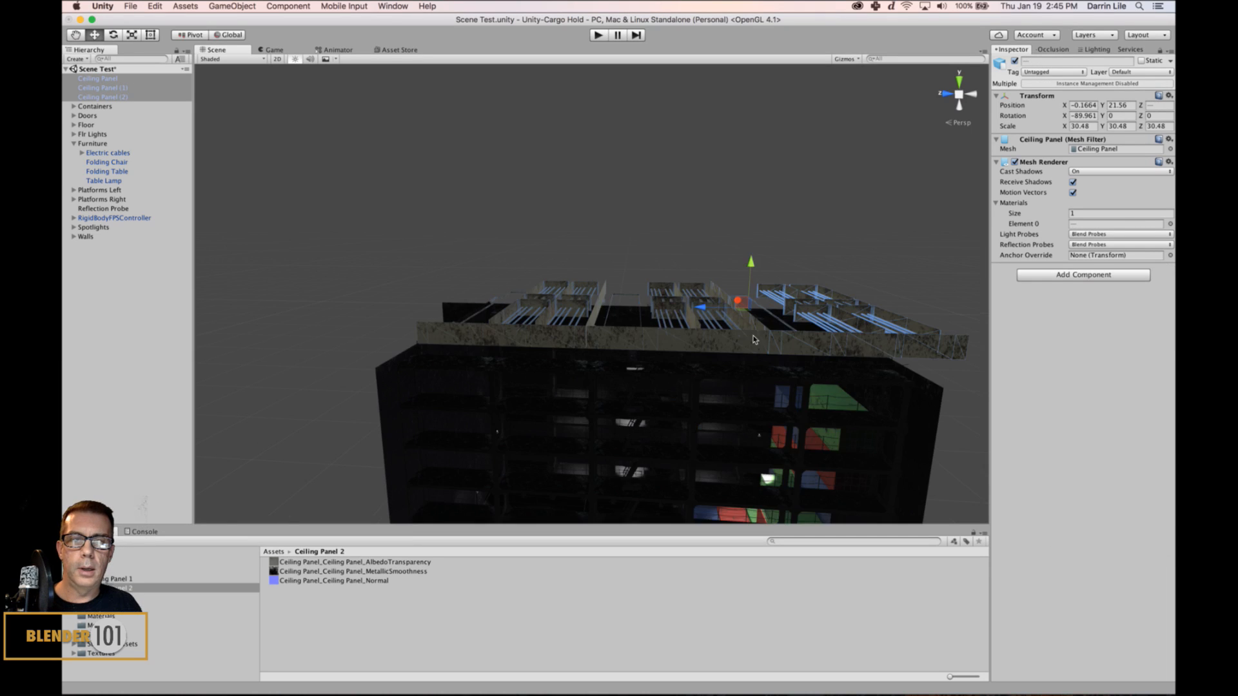
middle_drag(798, 342, 692, 211)
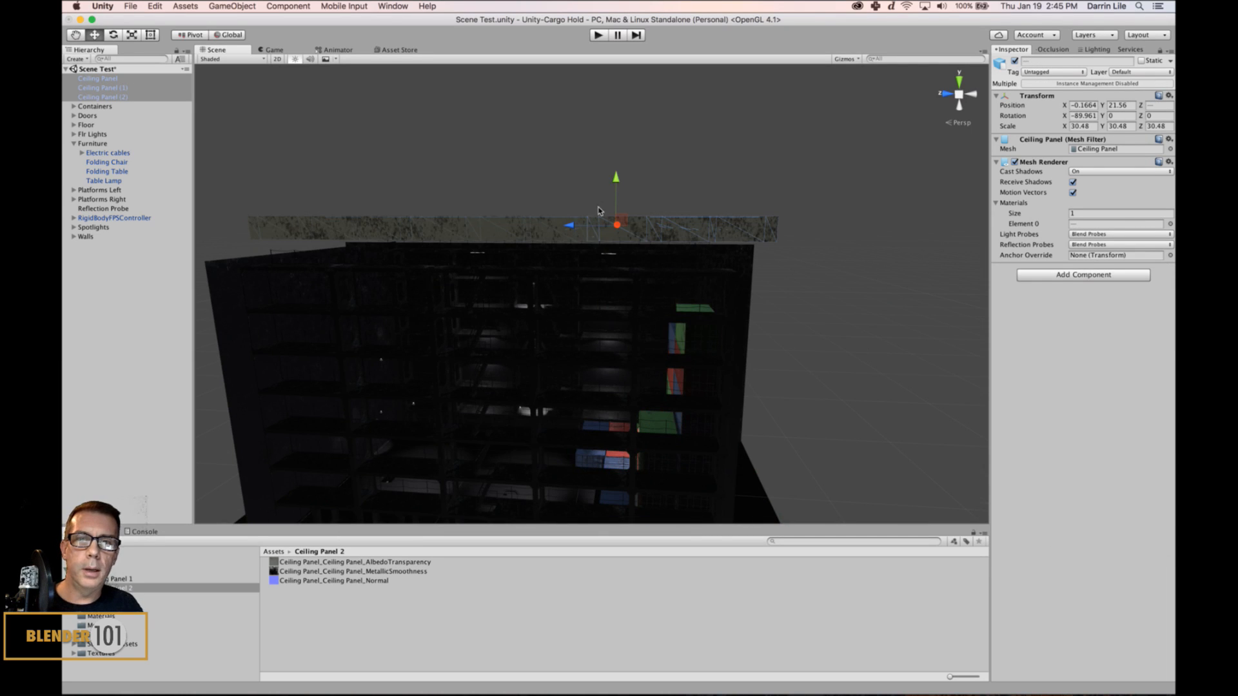
drag(571, 226, 553, 227)
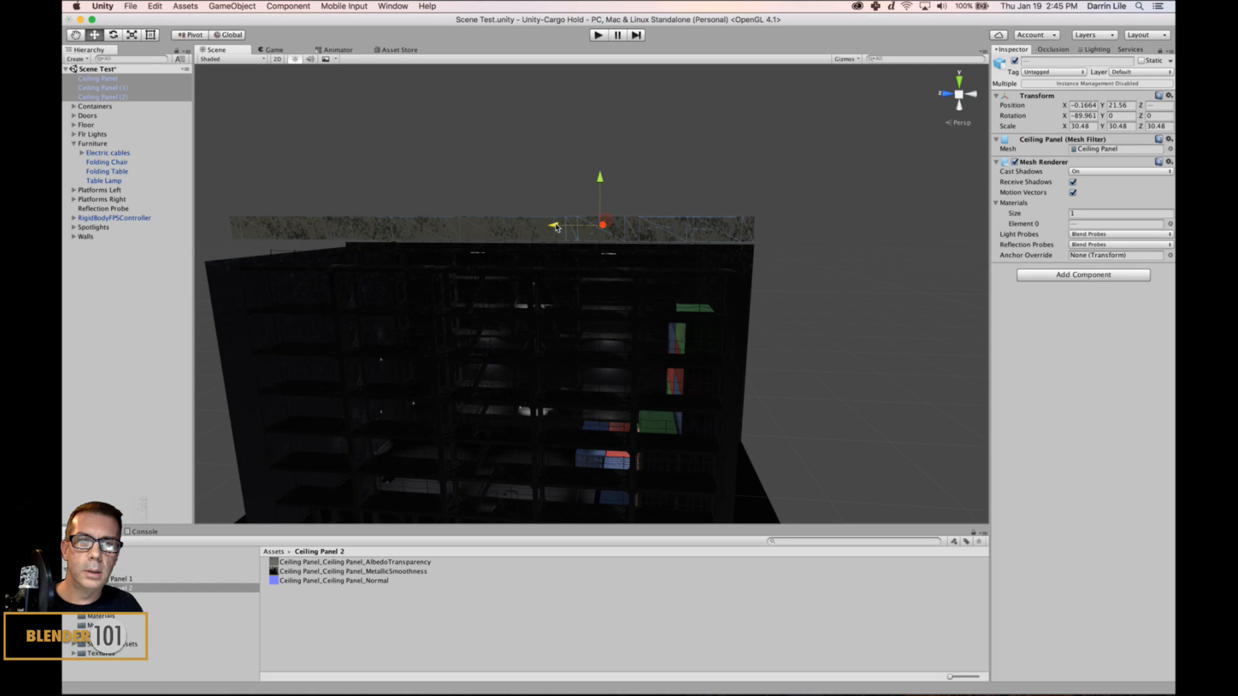
Inspect the ceiling from outside and inside the hold, and play-test the scene to view it from the floor.
alt+drag(832, 342, 993, 312)
scroll(783, 308, down, 10)
alt+drag(599, 368, 579, 391)
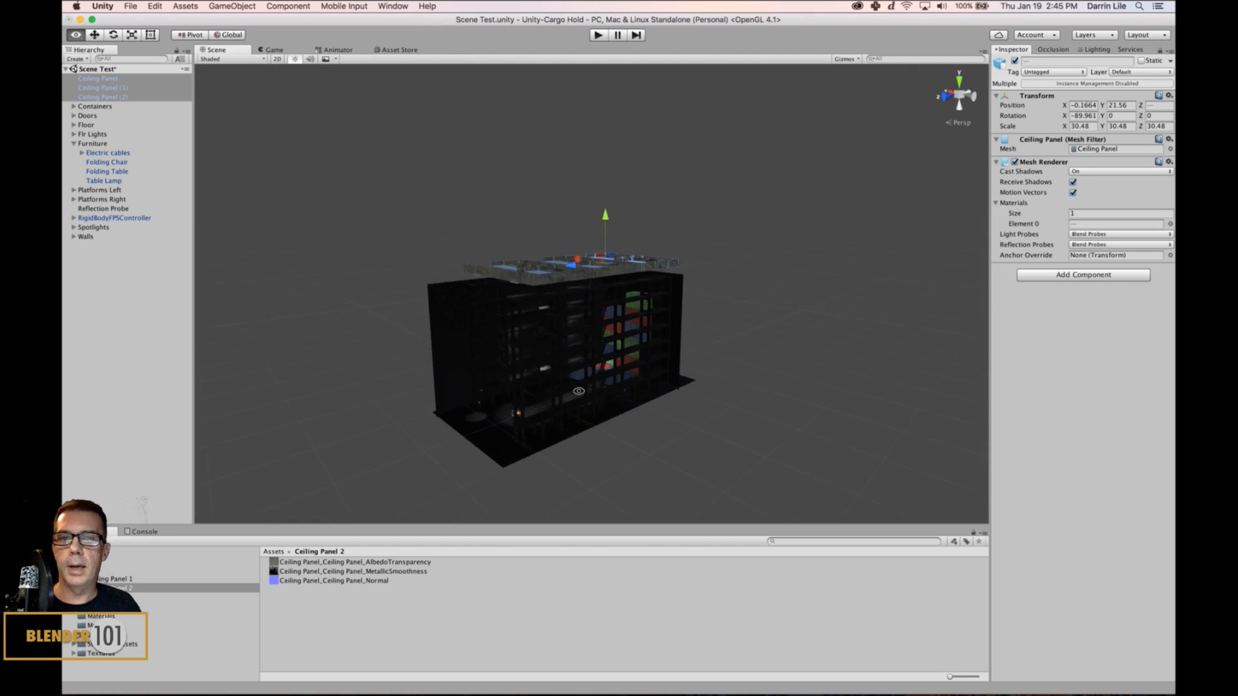
scroll(677, 367, up, 5)
click(847, 321)
scroll(567, 416, up, 5)
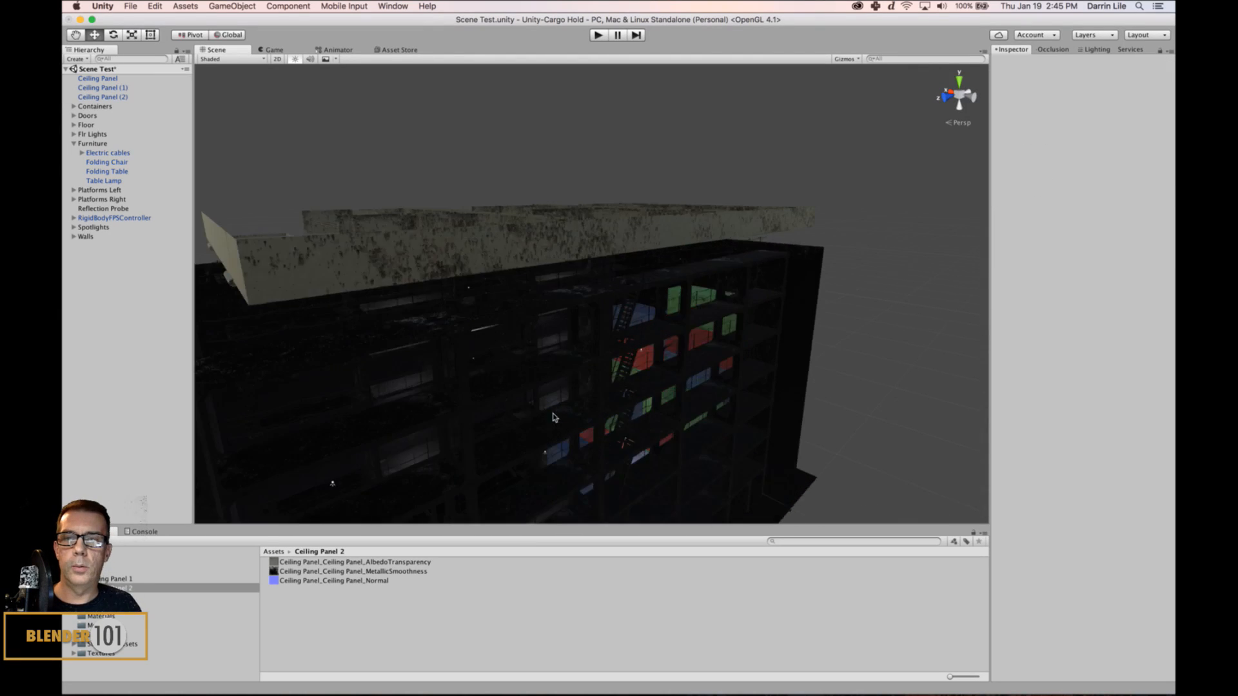
alt+drag(526, 430, 687, 278)
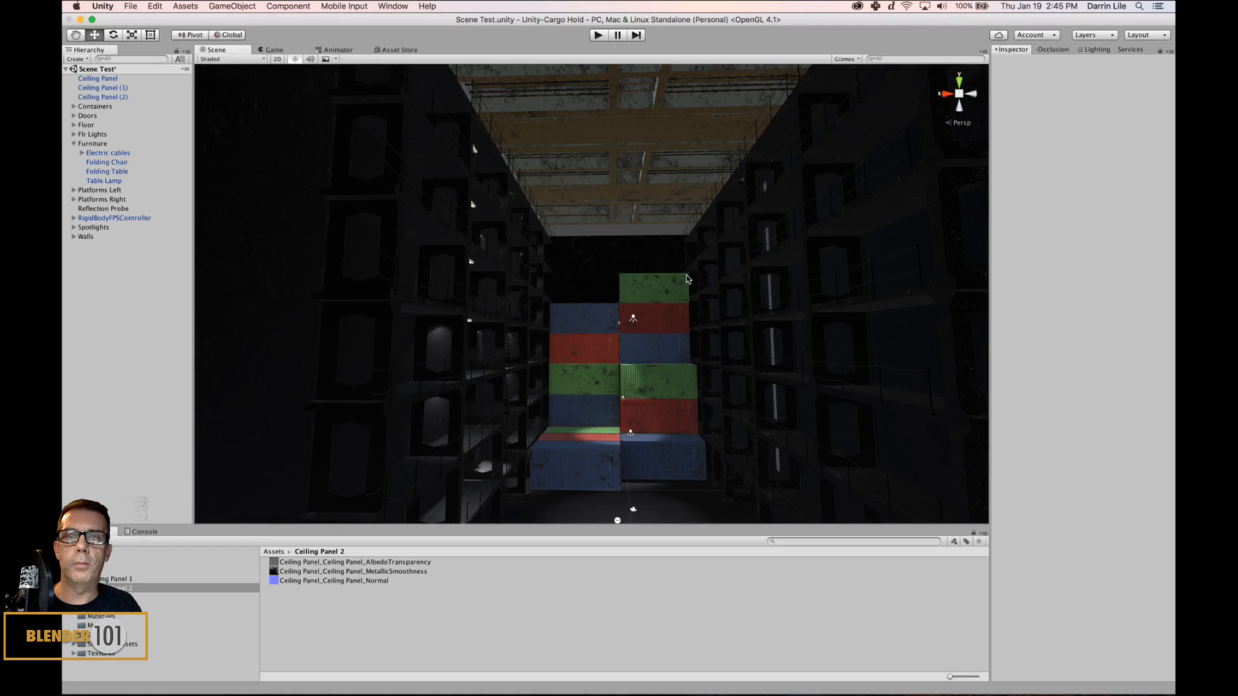
click(597, 34)
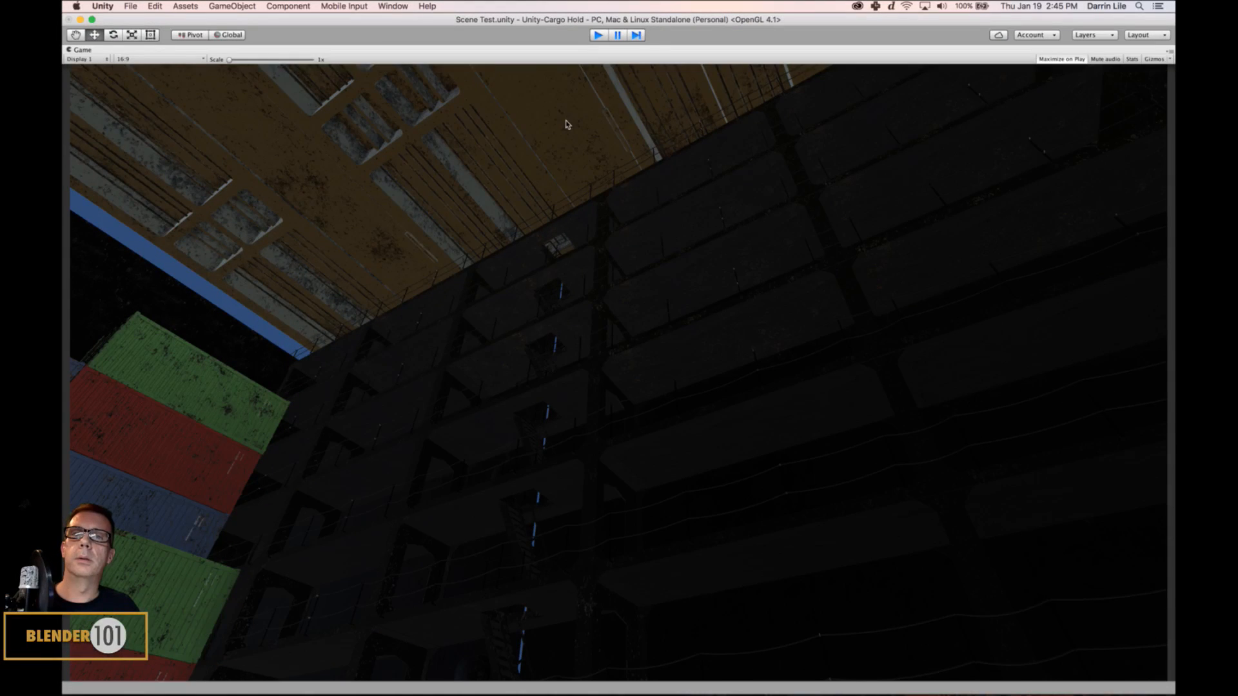
Turn off scene lighting in the Scene view to see the hold's interior more clearly.
scroll(590, 209, down, 10)
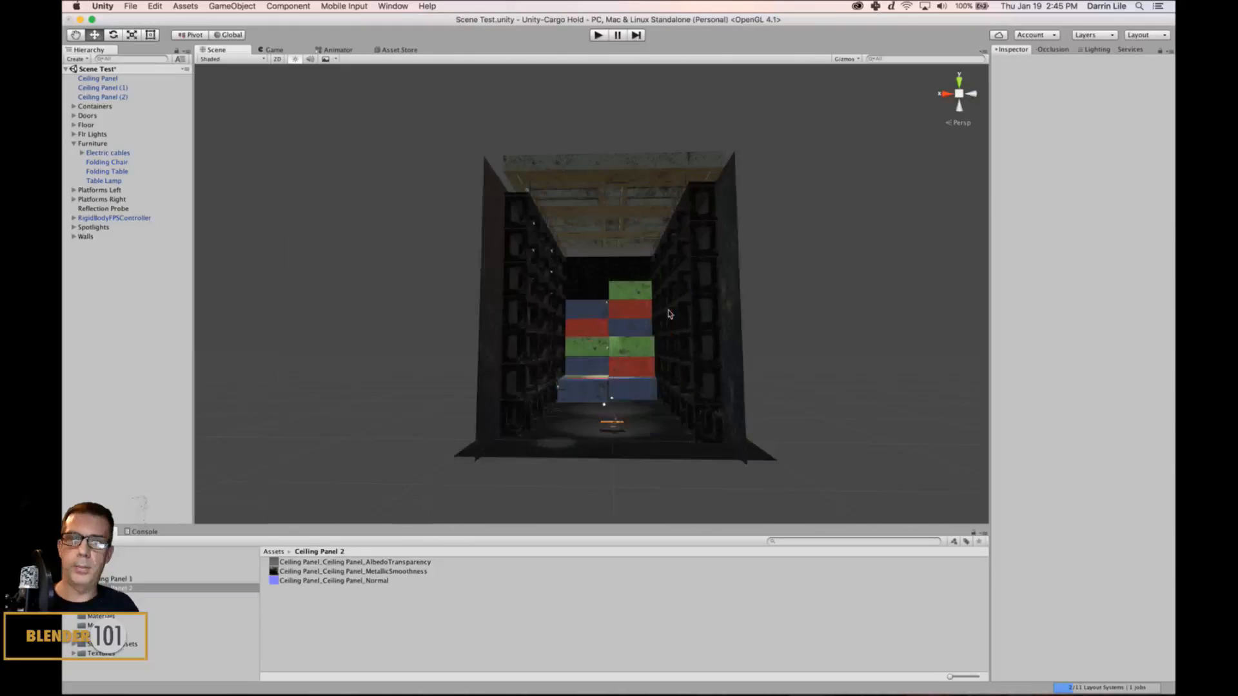
mouse_move(729, 381)
alt+mouse_down()
mouse_move(690, 436)
mouse_move(713, 367)
mouse_move(730, 394)
alt+mouse_up()
scroll(730, 395, up, 6)
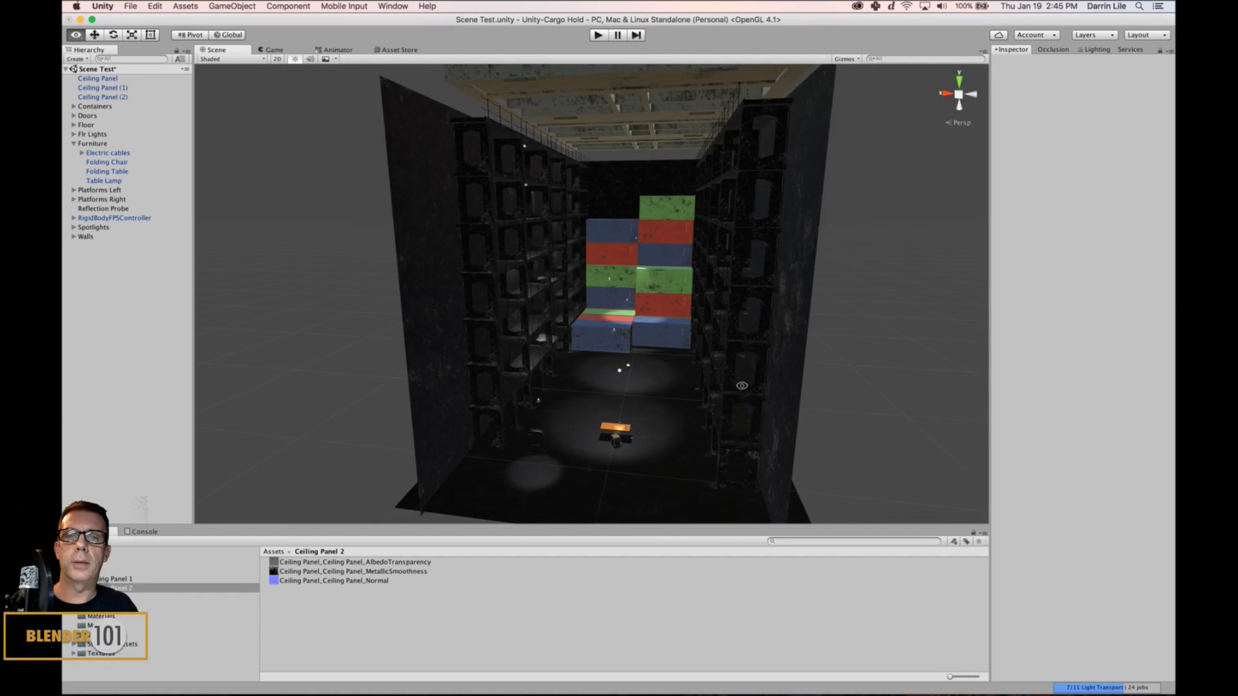
alt+middle_drag(733, 142, 707, 156)
click(297, 59)
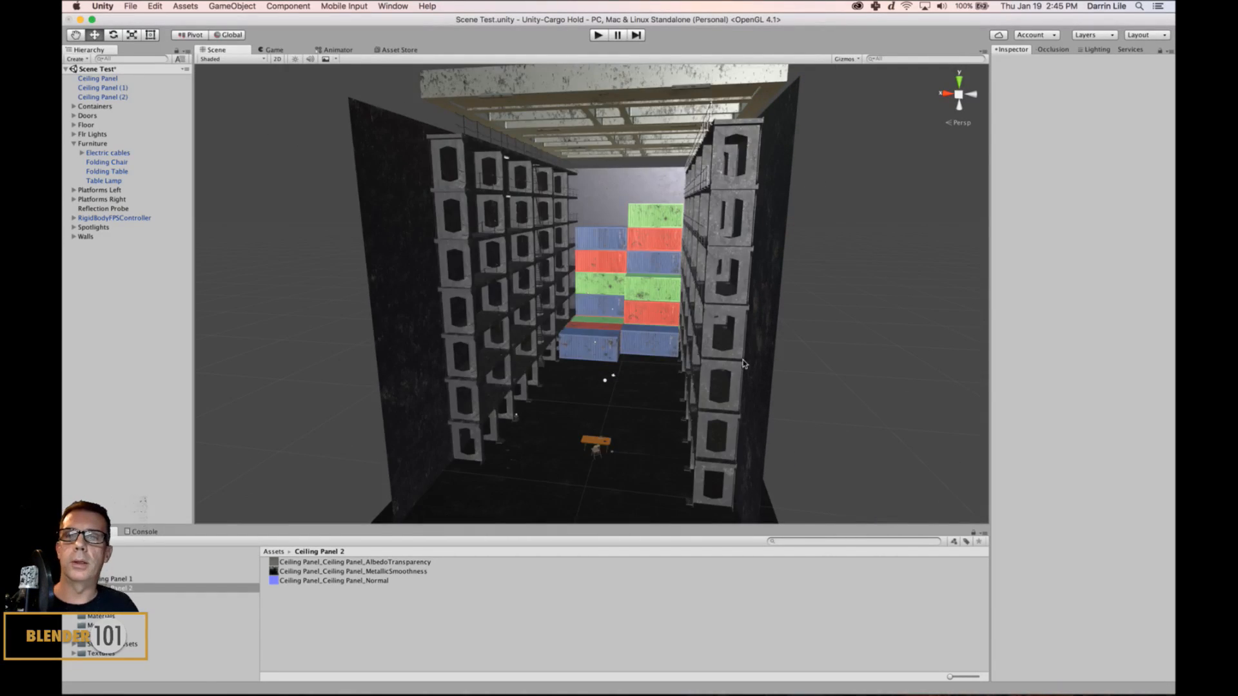
Look around the hold's interior, select the folding table and frame it in the view.
mouse_move(751, 358)
alt+mouse_down()
mouse_move(738, 374)
mouse_move(769, 348)
alt+mouse_up()
scroll(745, 294, up, 5)
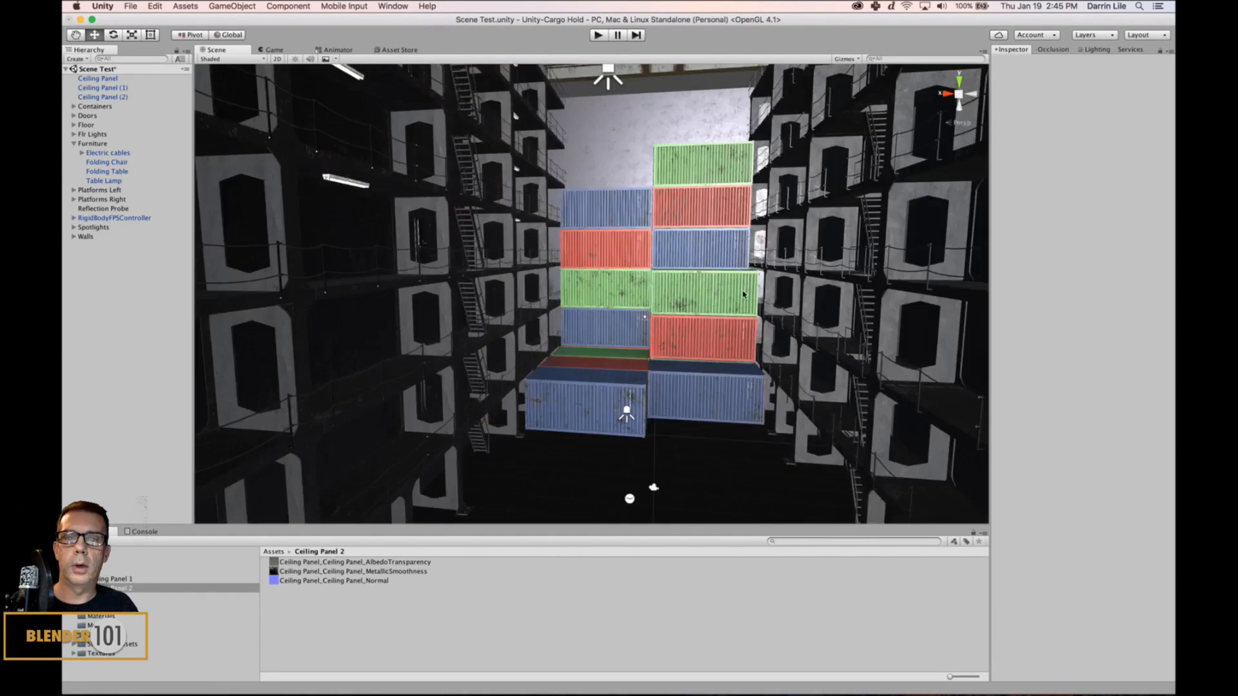
middle_drag(743, 292, 741, 233)
middle_drag(670, 81, 566, 295)
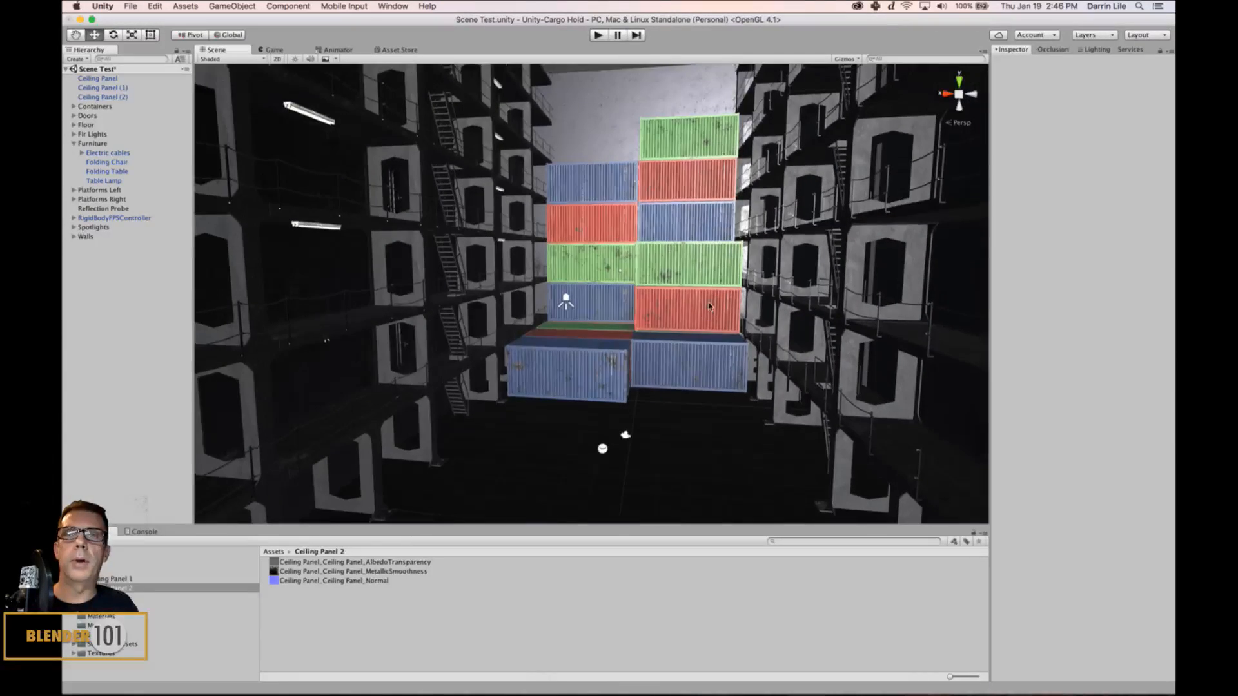
scroll(567, 295, down, 5)
alt+drag(764, 307, 320, 372)
scroll(711, 284, up, 5)
scroll(450, 279, up, 5)
middle_drag(487, 345, 583, 403)
scroll(583, 271, up, 3)
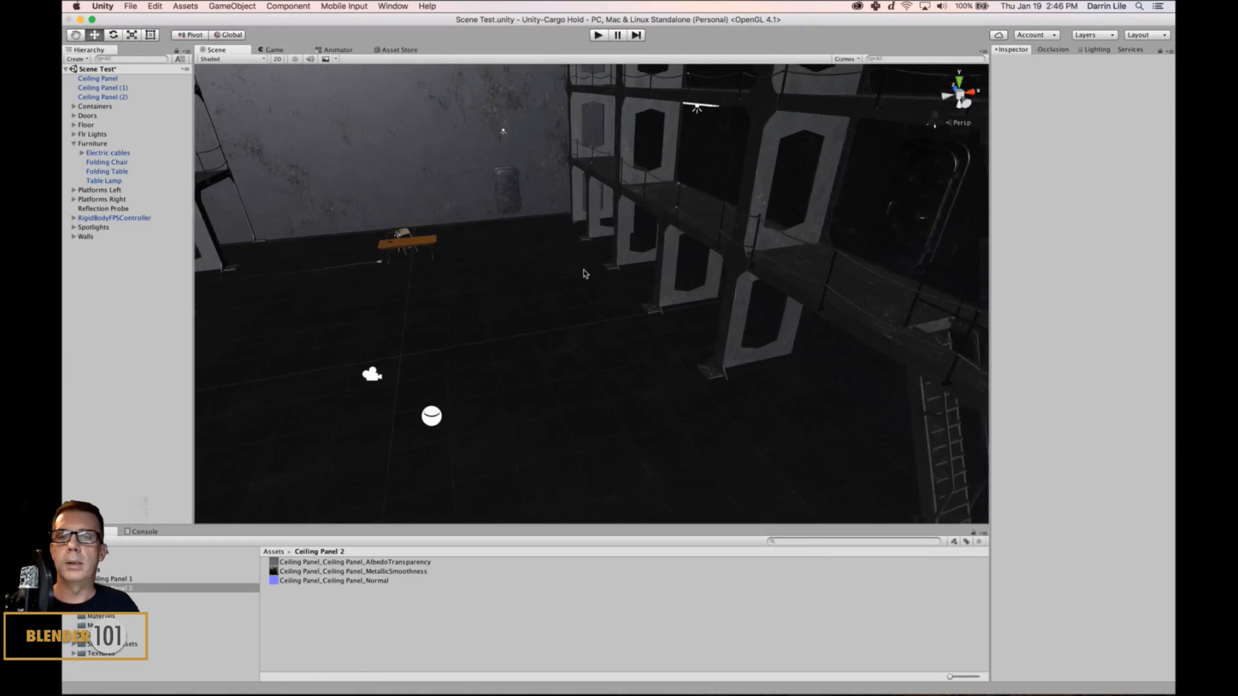
middle_drag(709, 336, 774, 371)
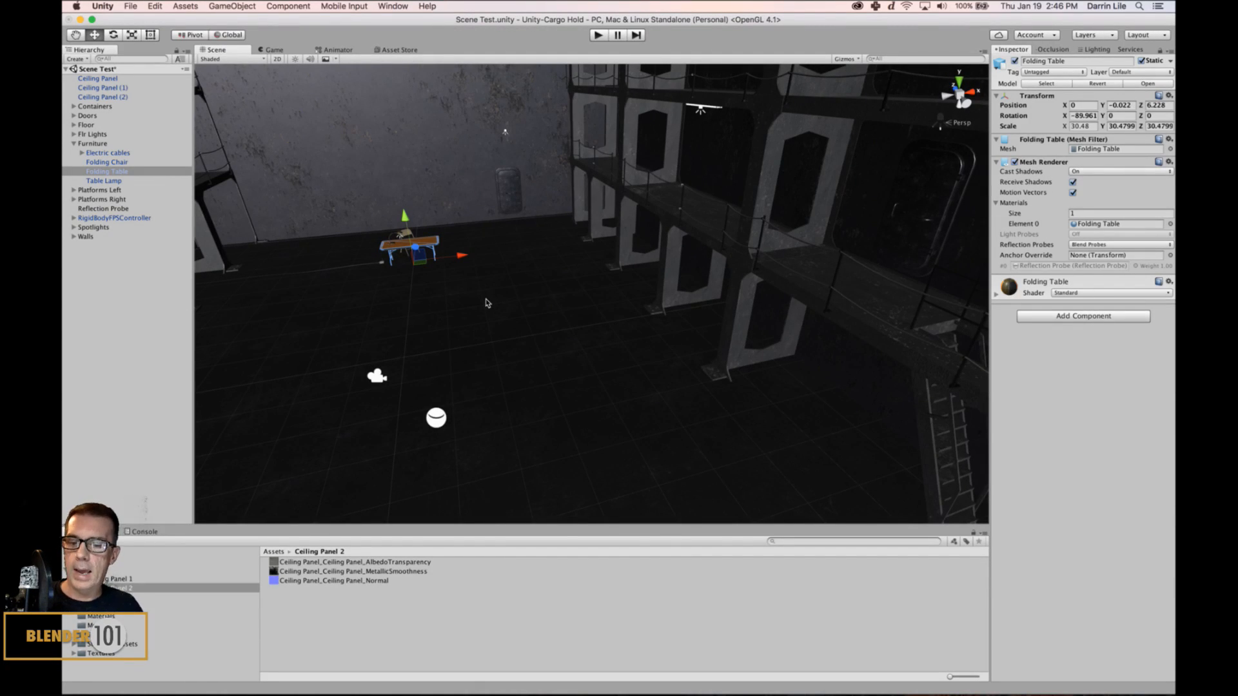
key(f)
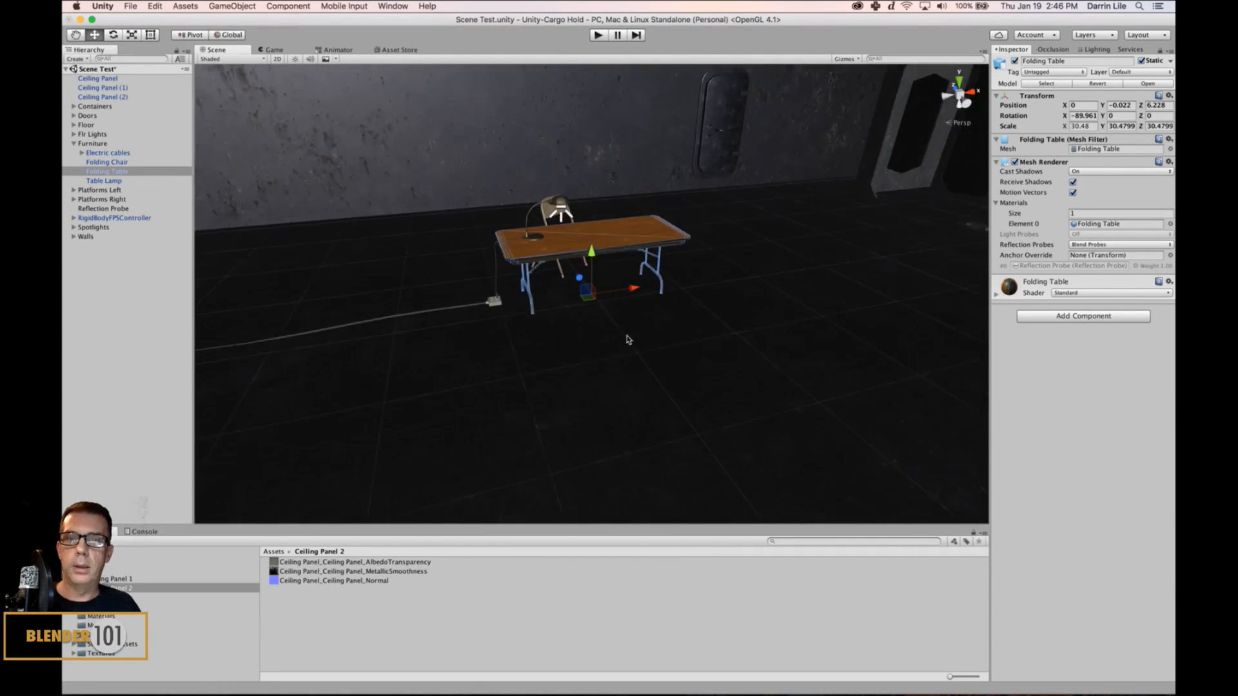
Turn scene lighting back on in the Scene view and look around the hold from the table to the containers.
alt+drag(644, 351, 758, 351)
click(295, 60)
middle_drag(759, 351, 572, 410)
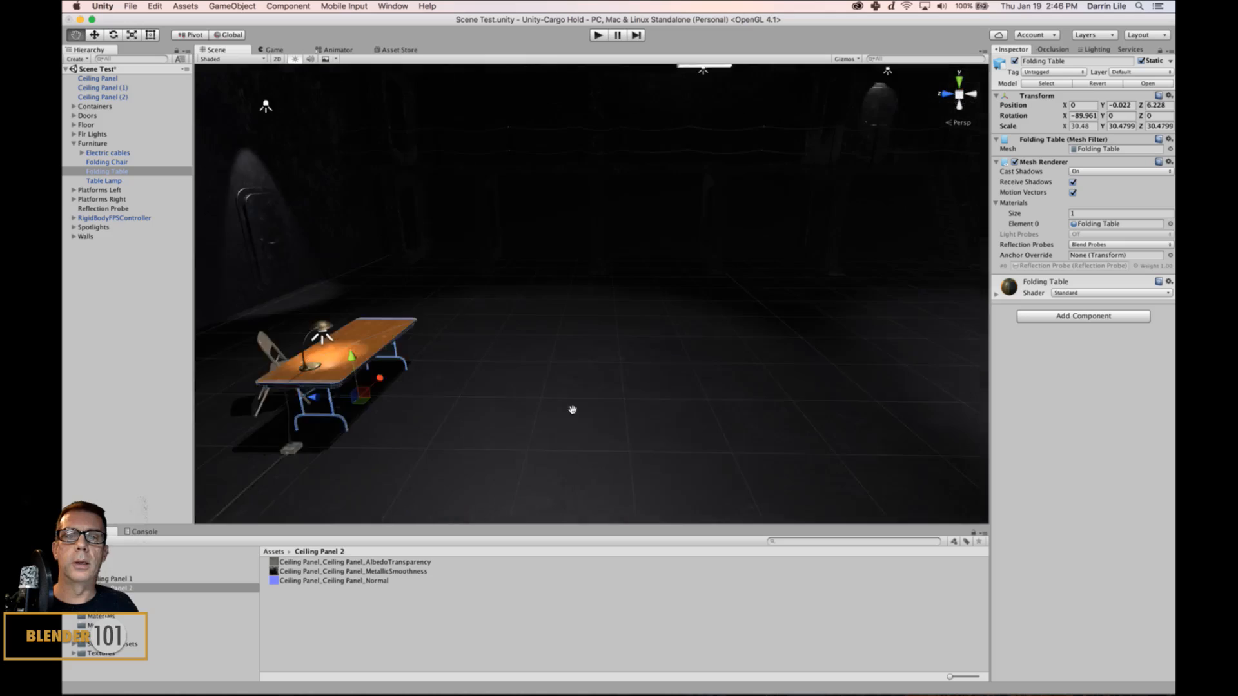
alt+drag(572, 410, 667, 218)
alt+drag(424, 217, 729, 200)
alt+drag(635, 352, 650, 305)
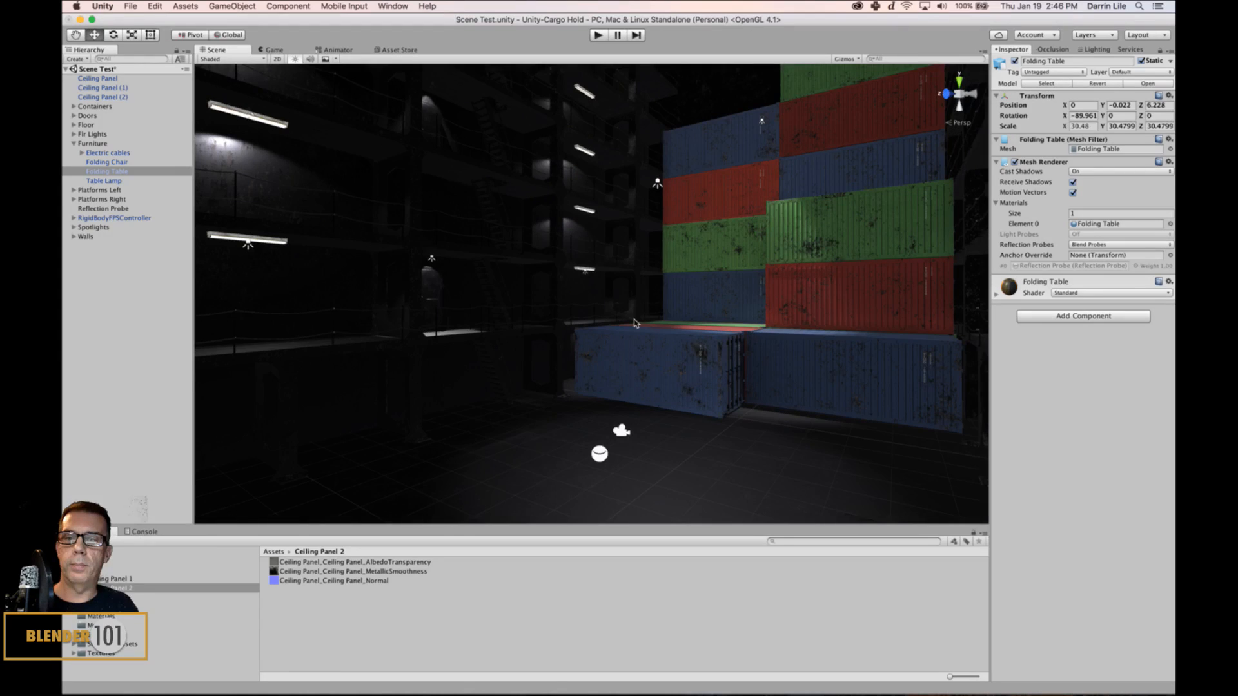
Add a point light at the scene's root level.
click(107, 338)
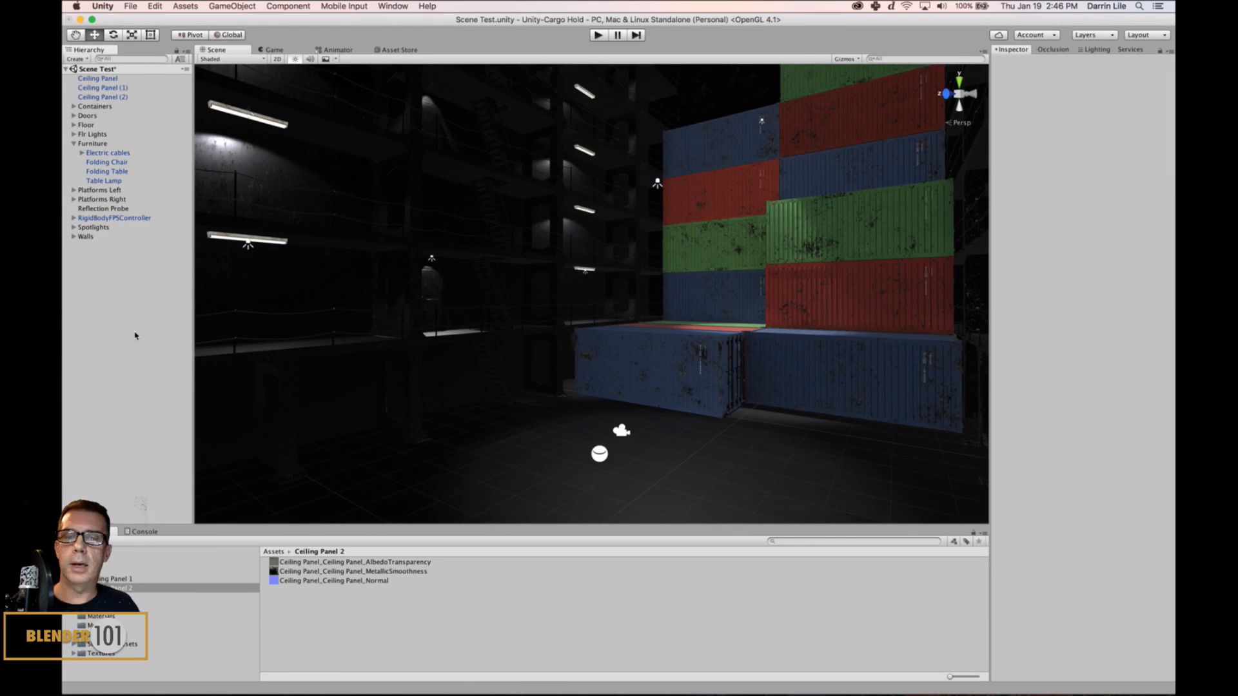
right_click(135, 333)
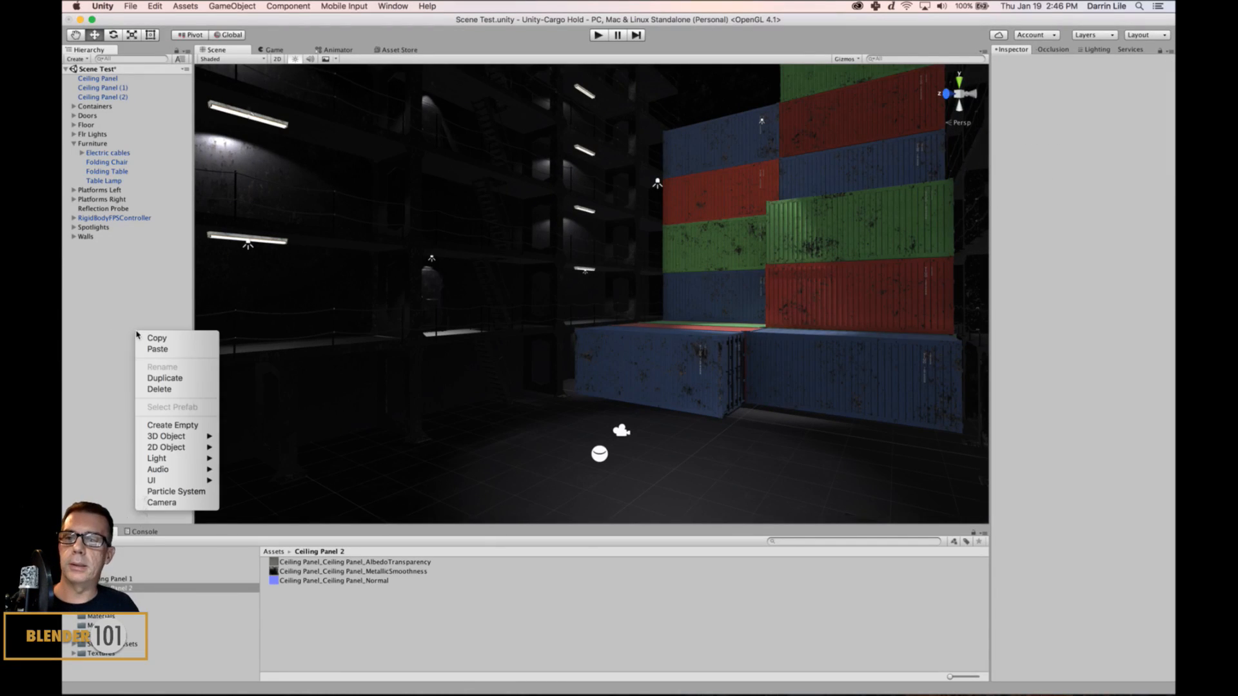
mouse_move(163, 459)
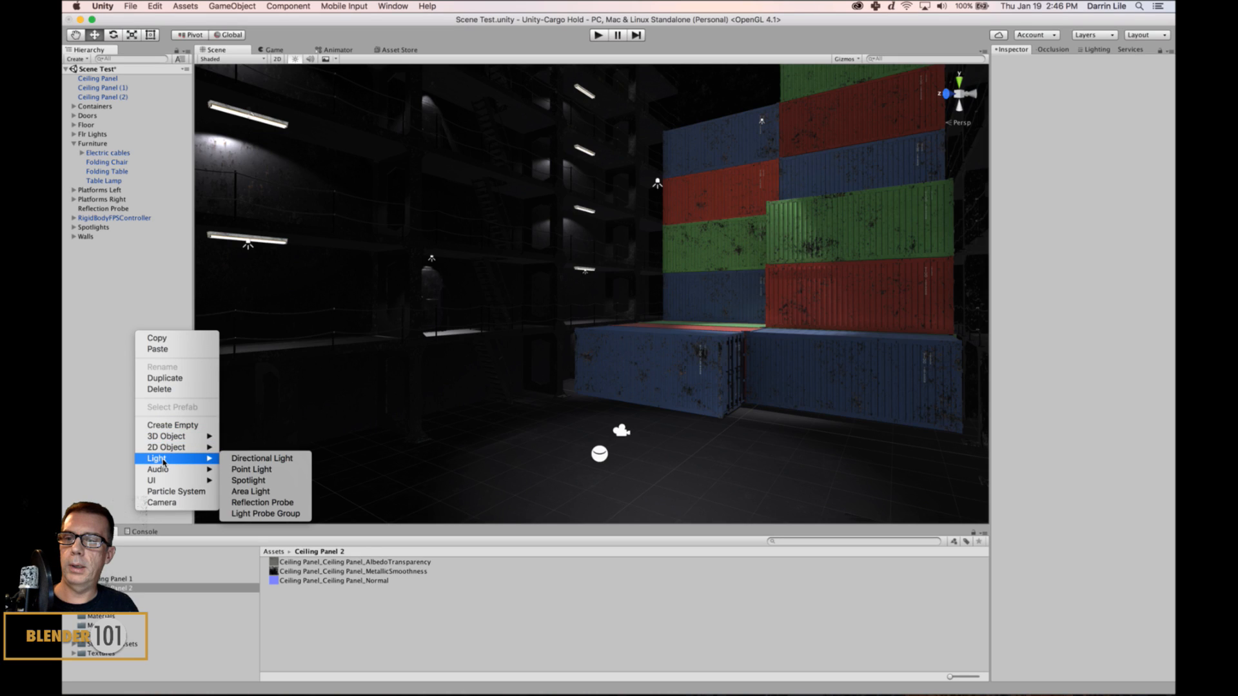
click(257, 468)
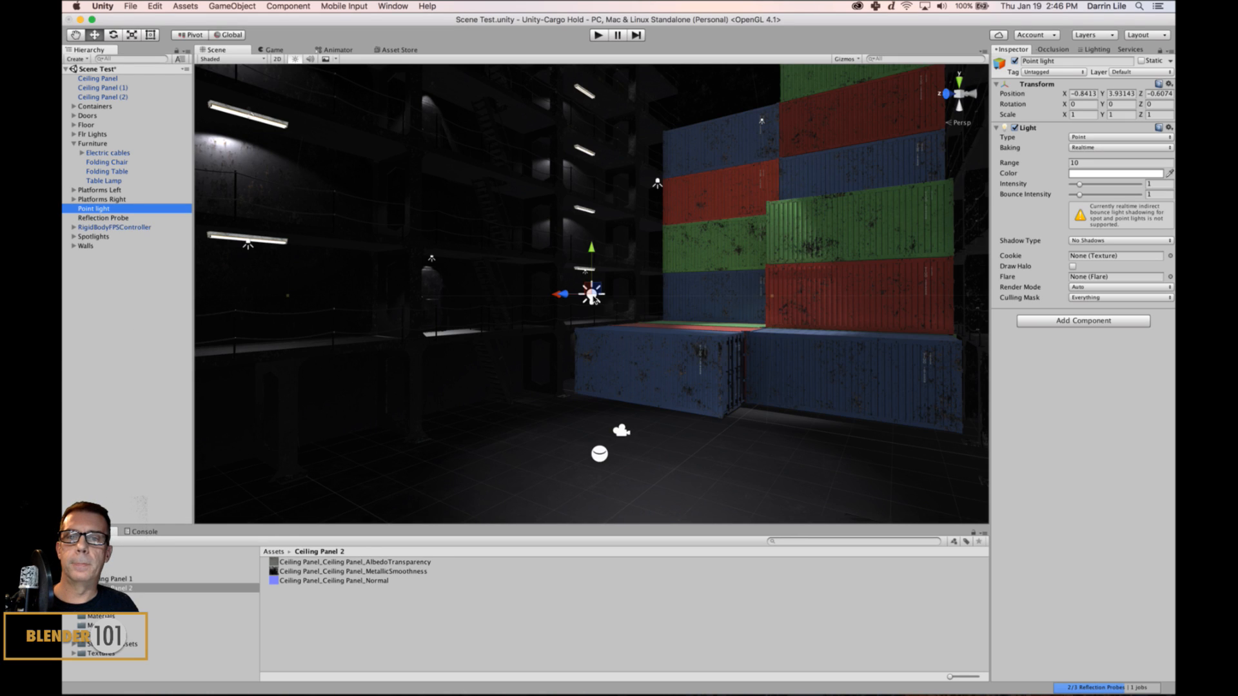
Move the point light up to Y 10.79 and along Z to -7.66, near the stacked containers.
alt+drag(600, 328, 754, 390)
key(f)
middle_drag(755, 390, 725, 392)
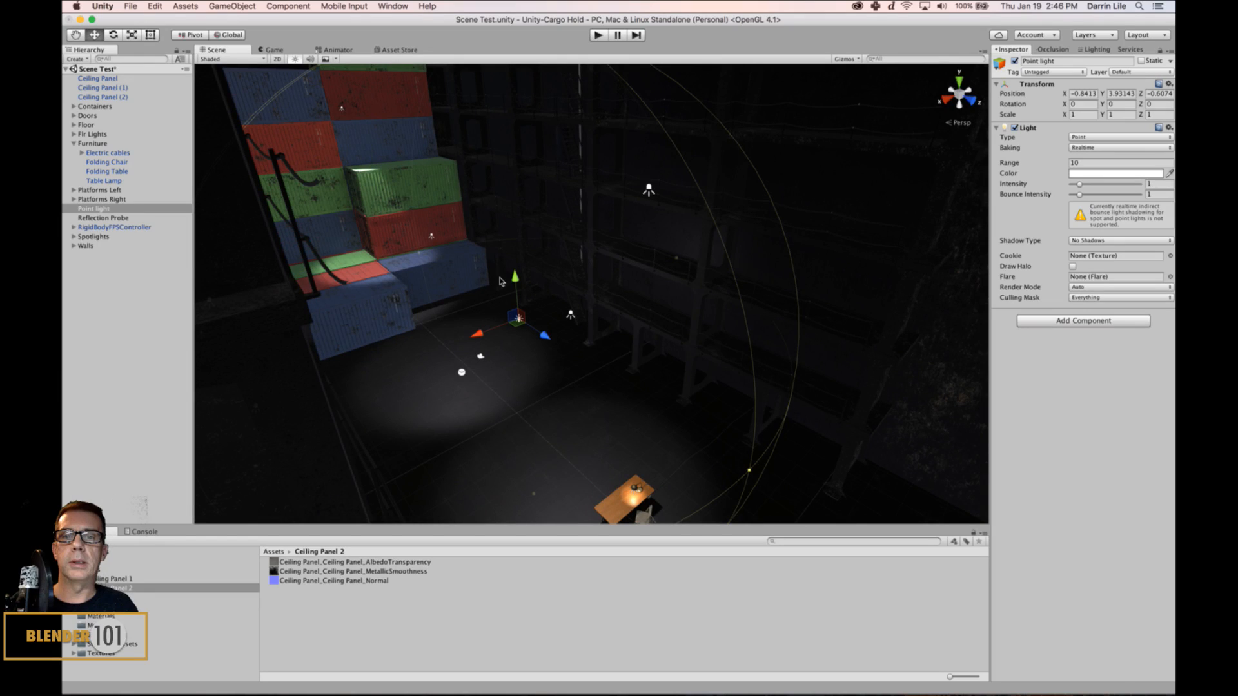
drag(514, 272, 523, 398)
drag(454, 369, 460, 334)
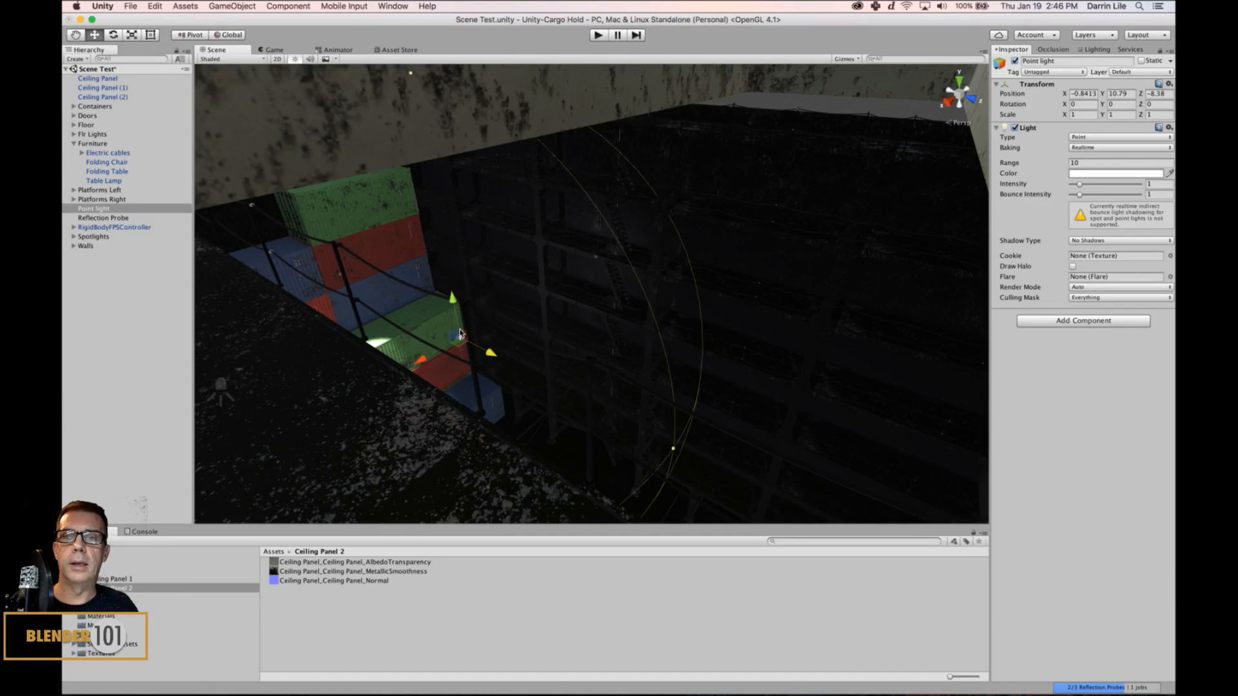
alt+drag(470, 102, 544, 230)
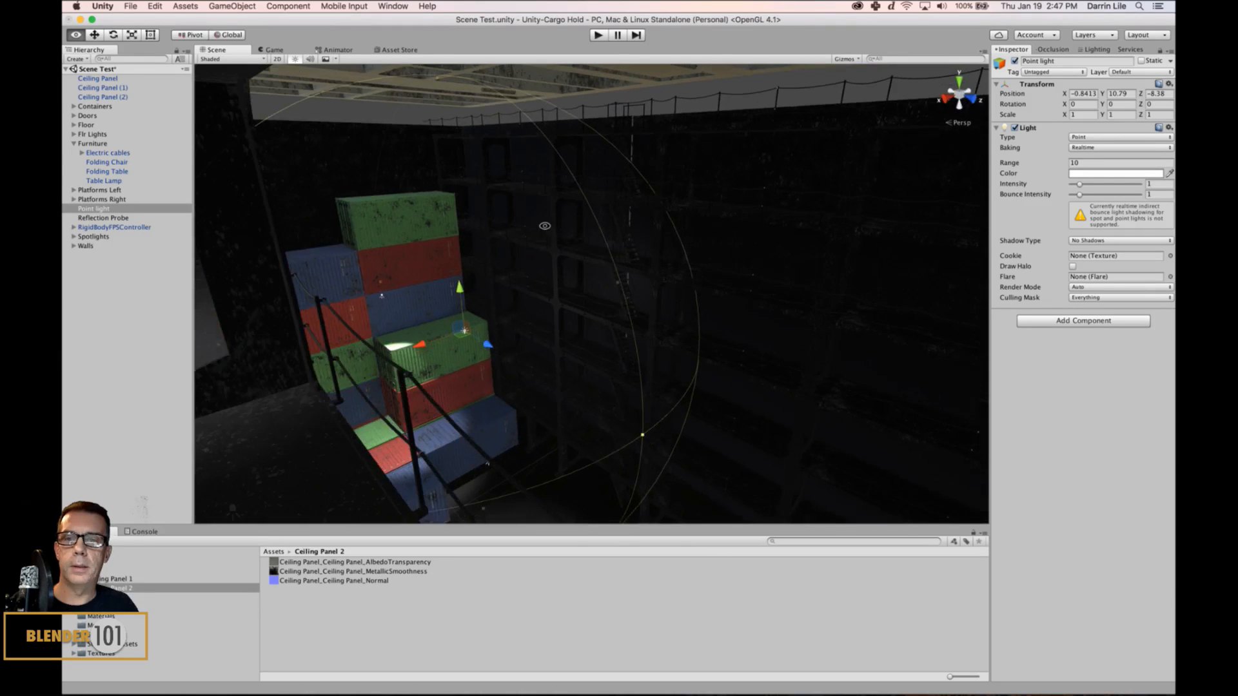
drag(482, 346, 509, 362)
alt+drag(518, 149, 543, 369)
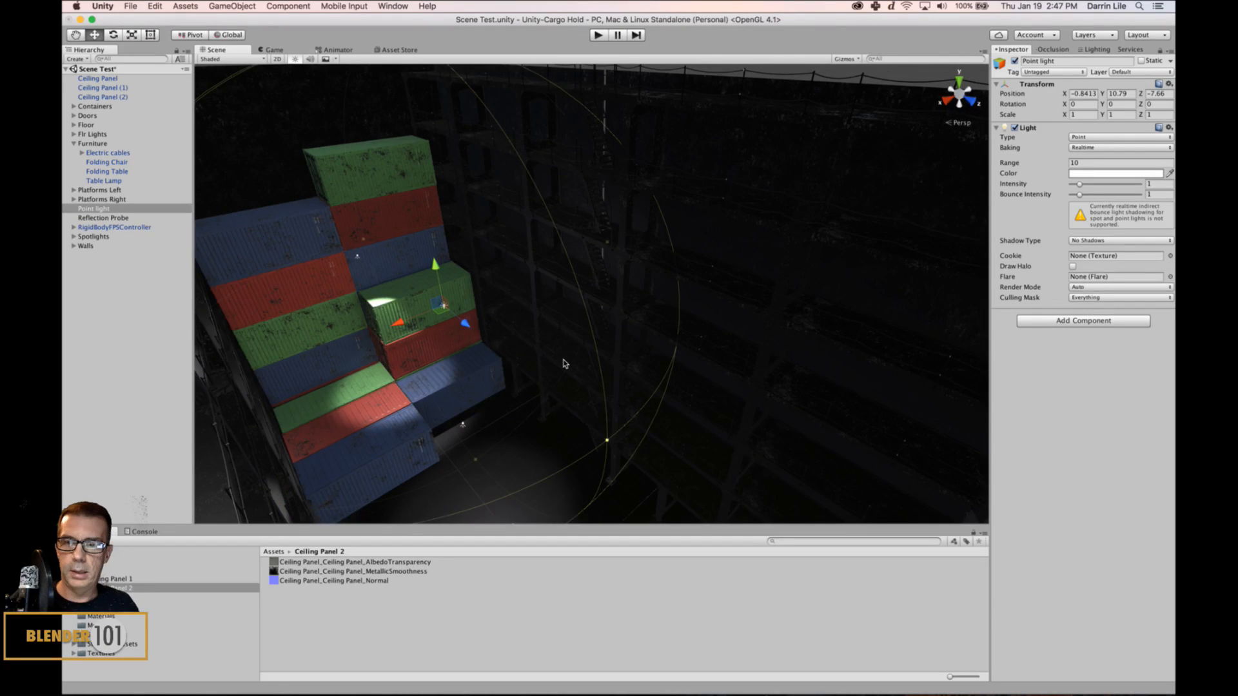
Duplicate the point light, shift the copy along Z to about 5.62, and check the lighting in play mode.
key(super+d)
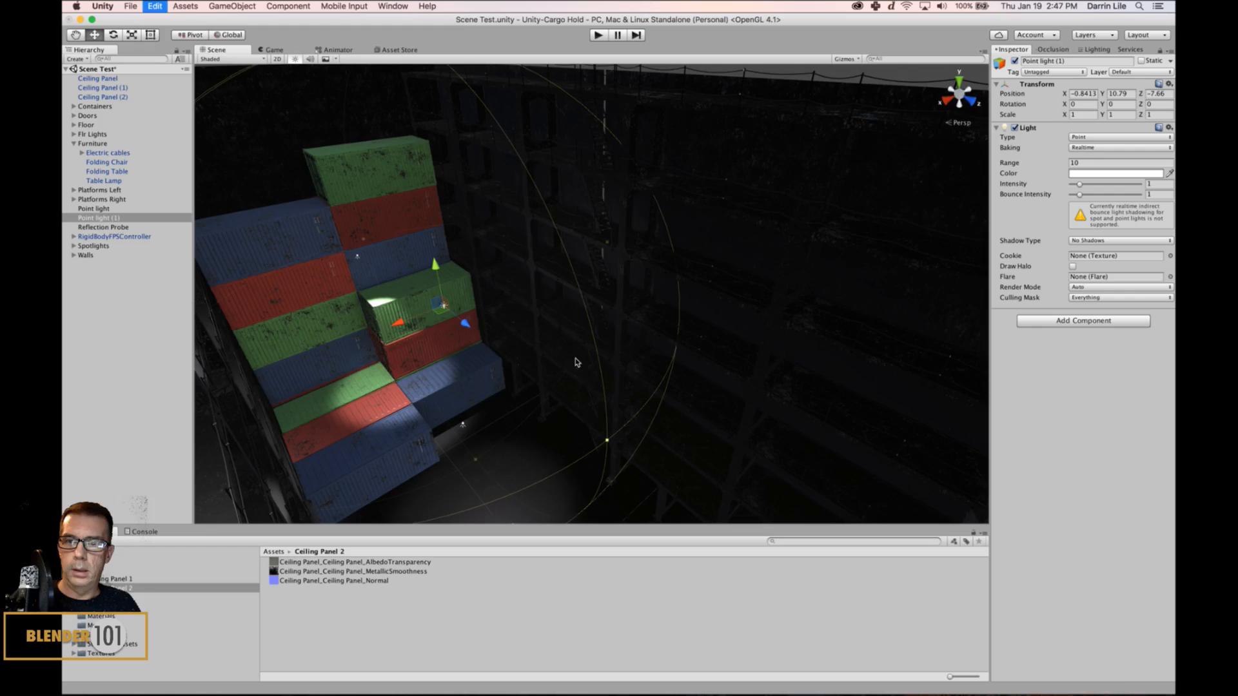
drag(466, 323, 615, 309)
scroll(664, 349, down, 10)
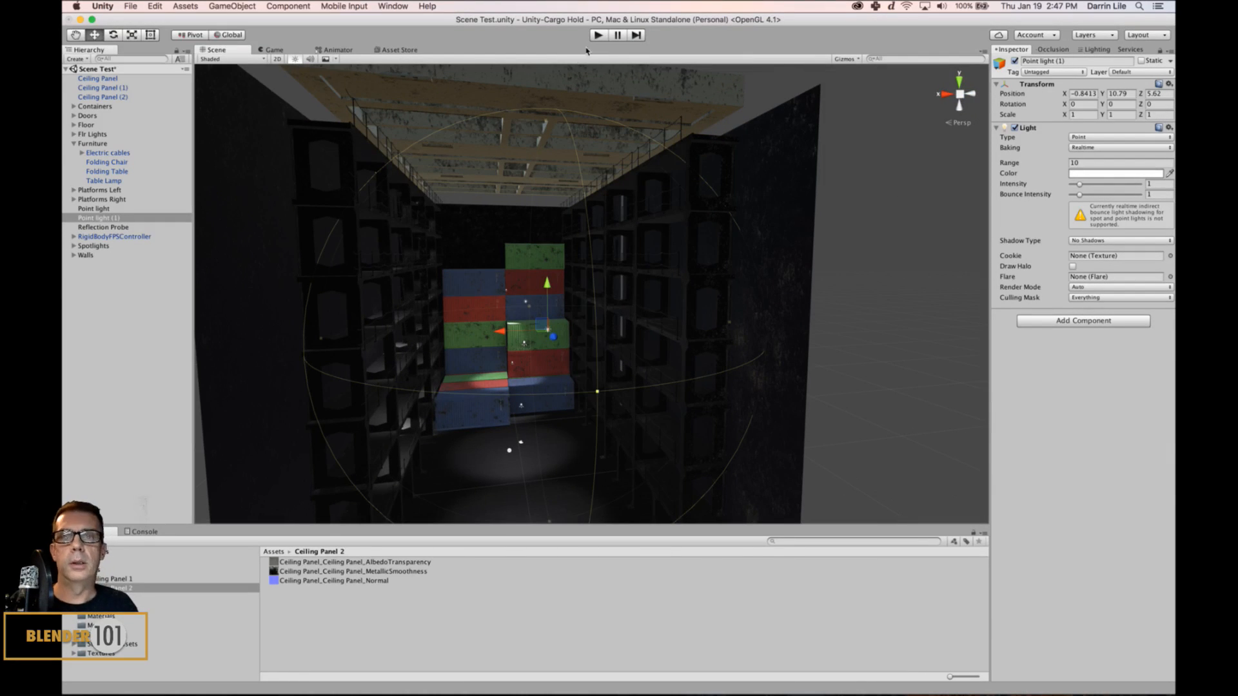
click(598, 35)
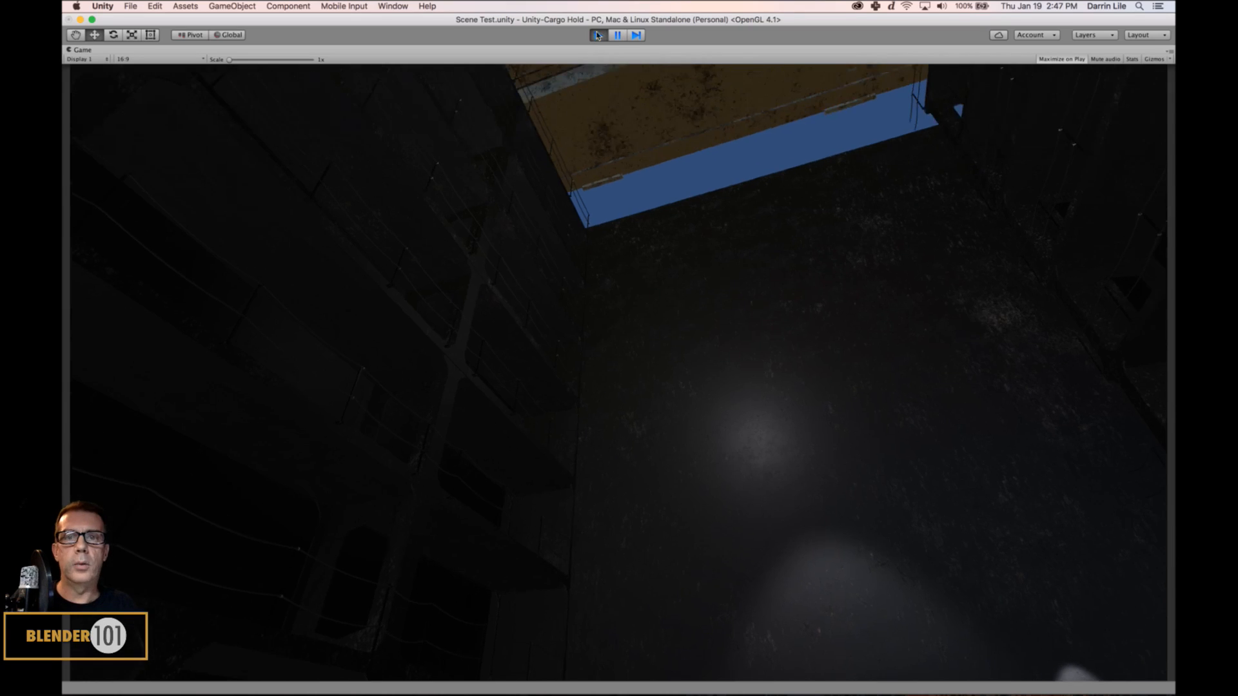
key(super+p)
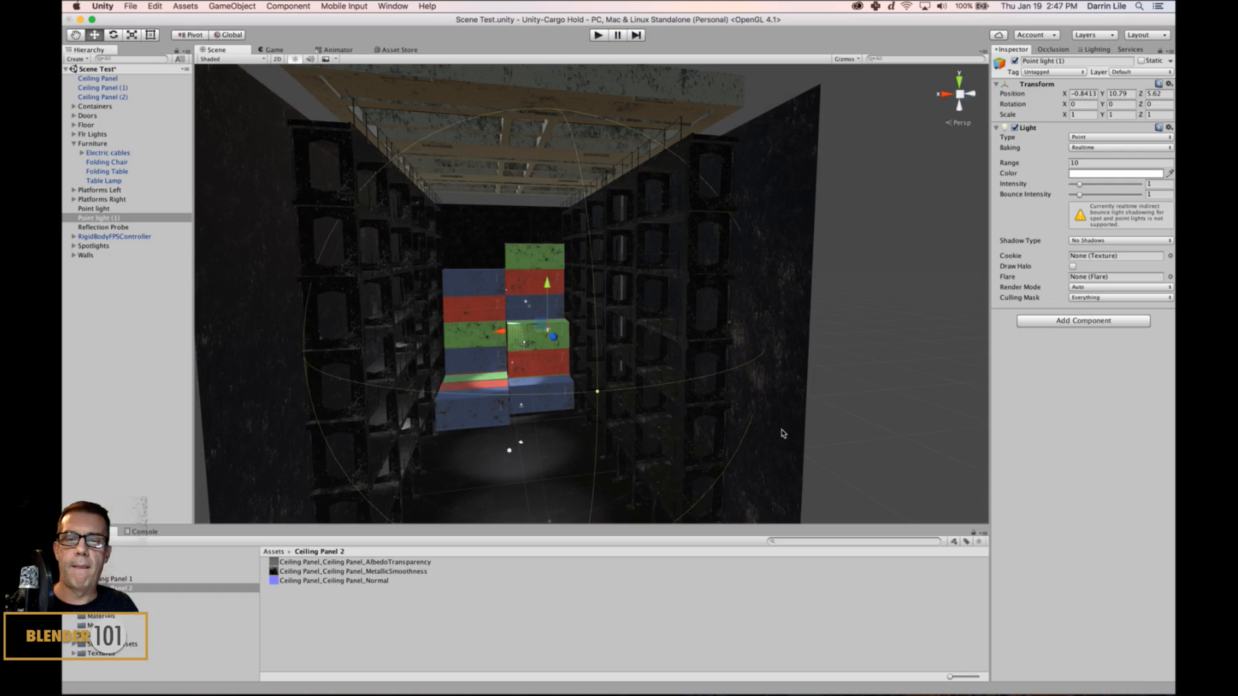
Move the duplicated point light back toward the containers, to Z 2.2.
alt+drag(748, 406, 472, 406)
drag(422, 365, 465, 341)
alt+drag(503, 389, 650, 357)
scroll(650, 357, up, 5)
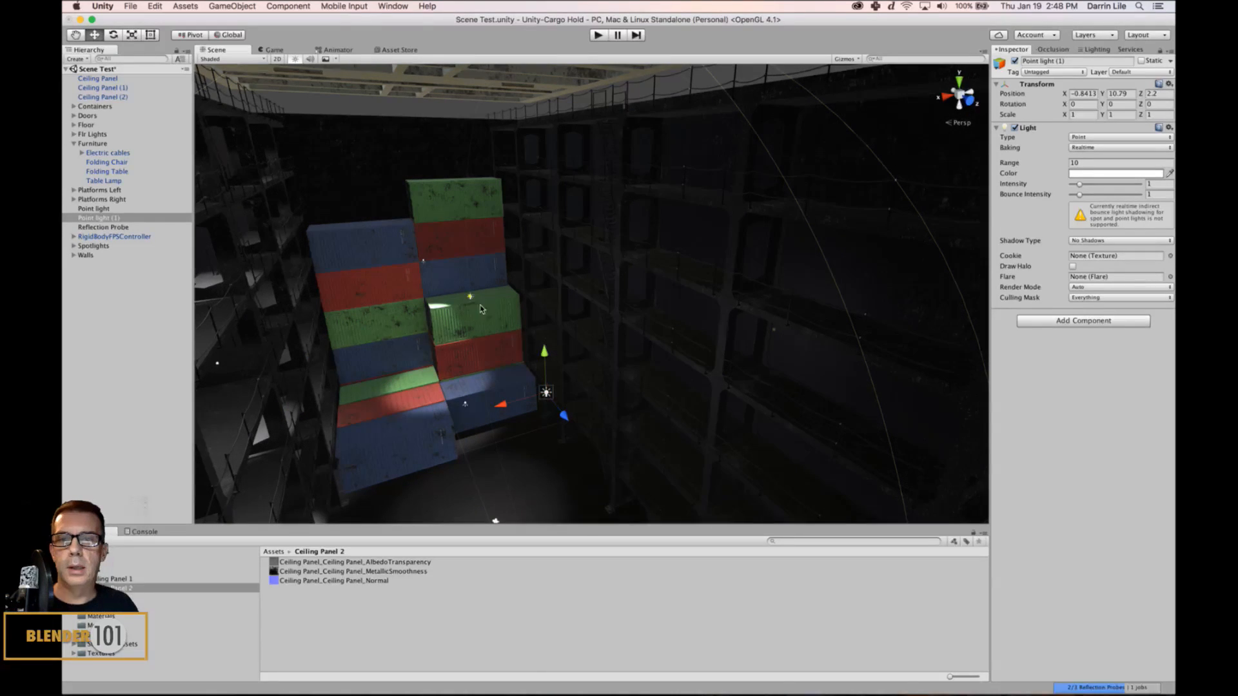
Set the range of the duplicated point light to 12.
click(563, 400)
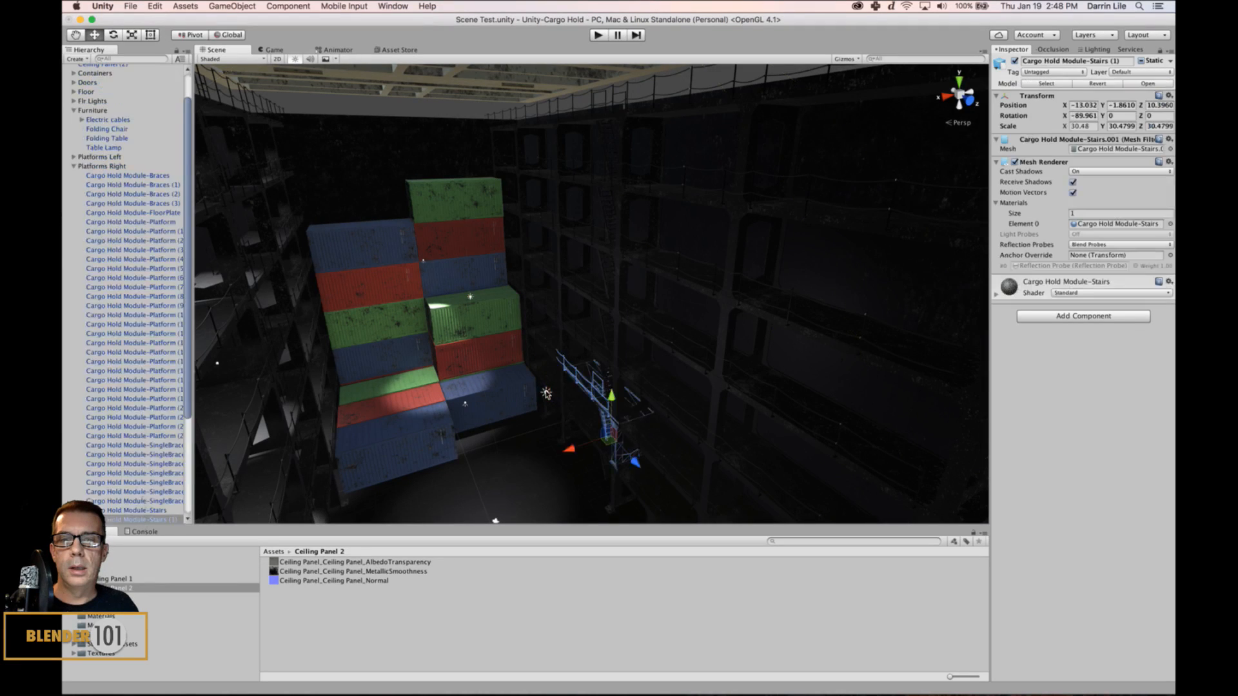
click(546, 393)
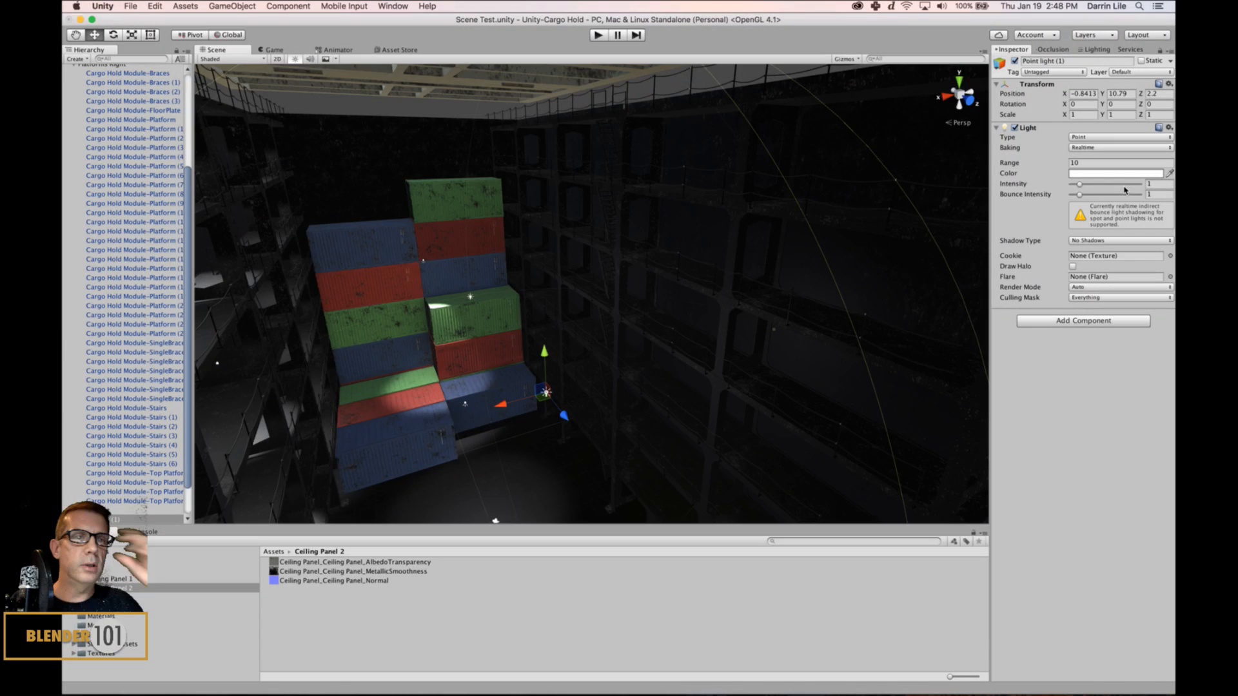
drag(1013, 163, 1044, 165)
click(1094, 163)
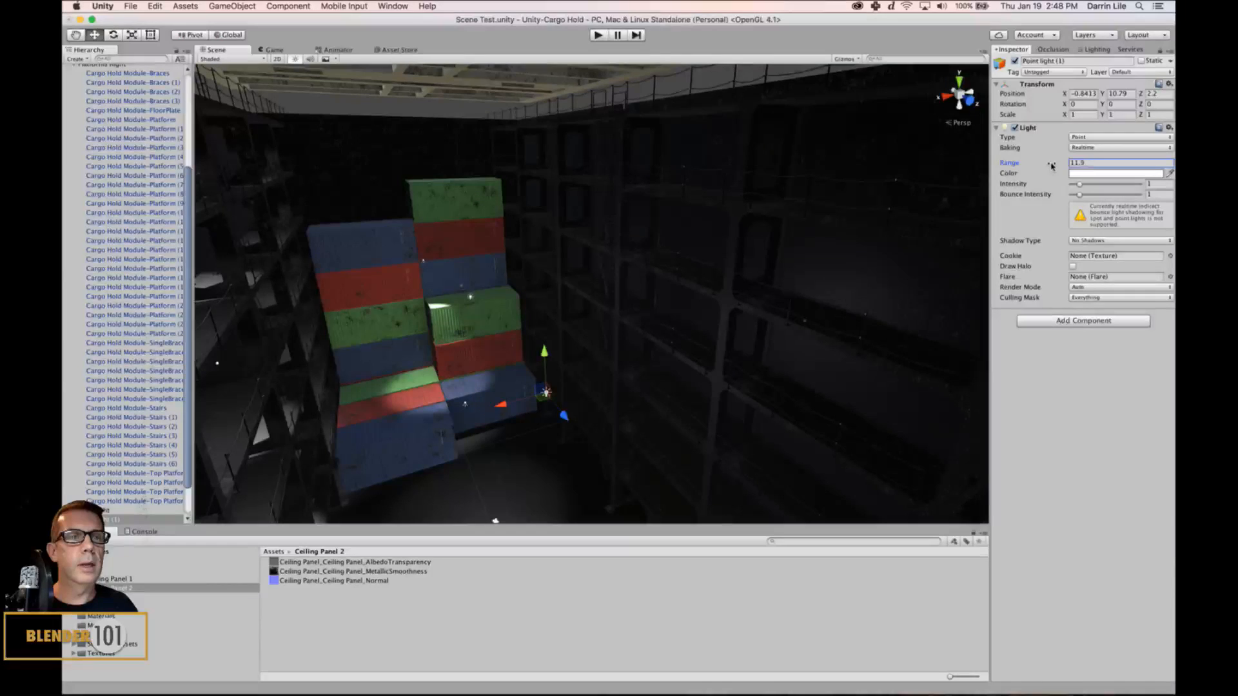
text(12)
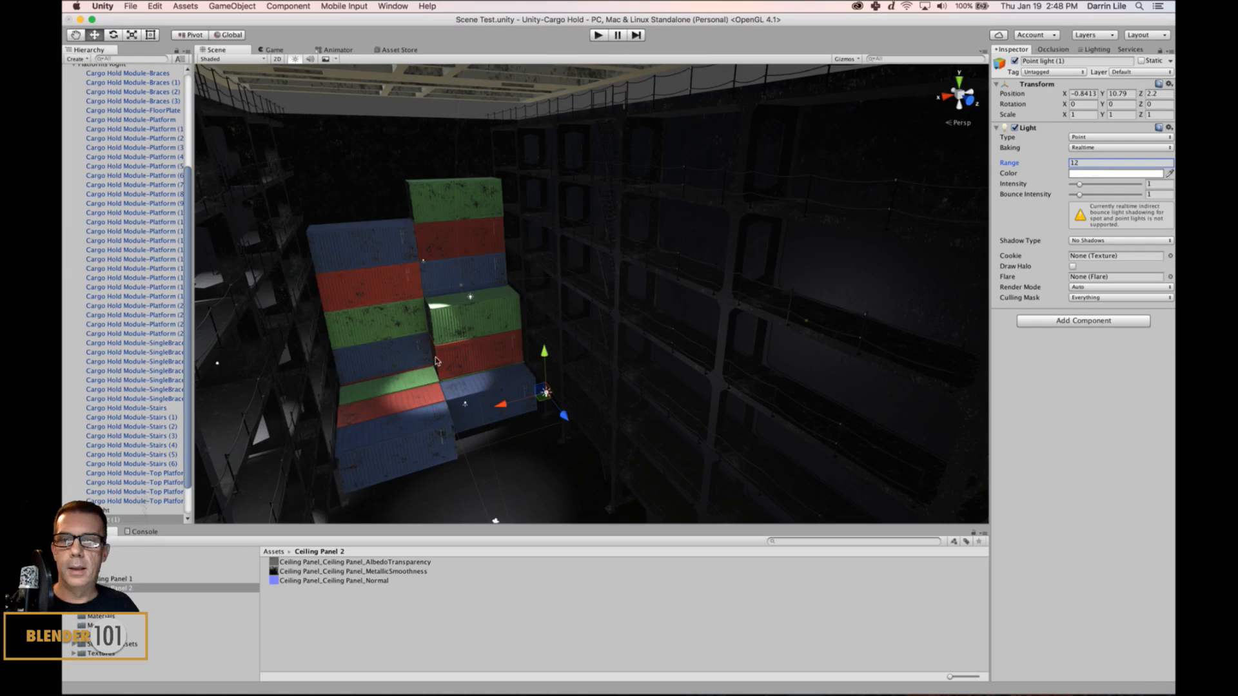
Set the original point light's range to 12 as well and check the hold's lighting in play mode.
scroll(410, 301, up, 5)
click(357, 299)
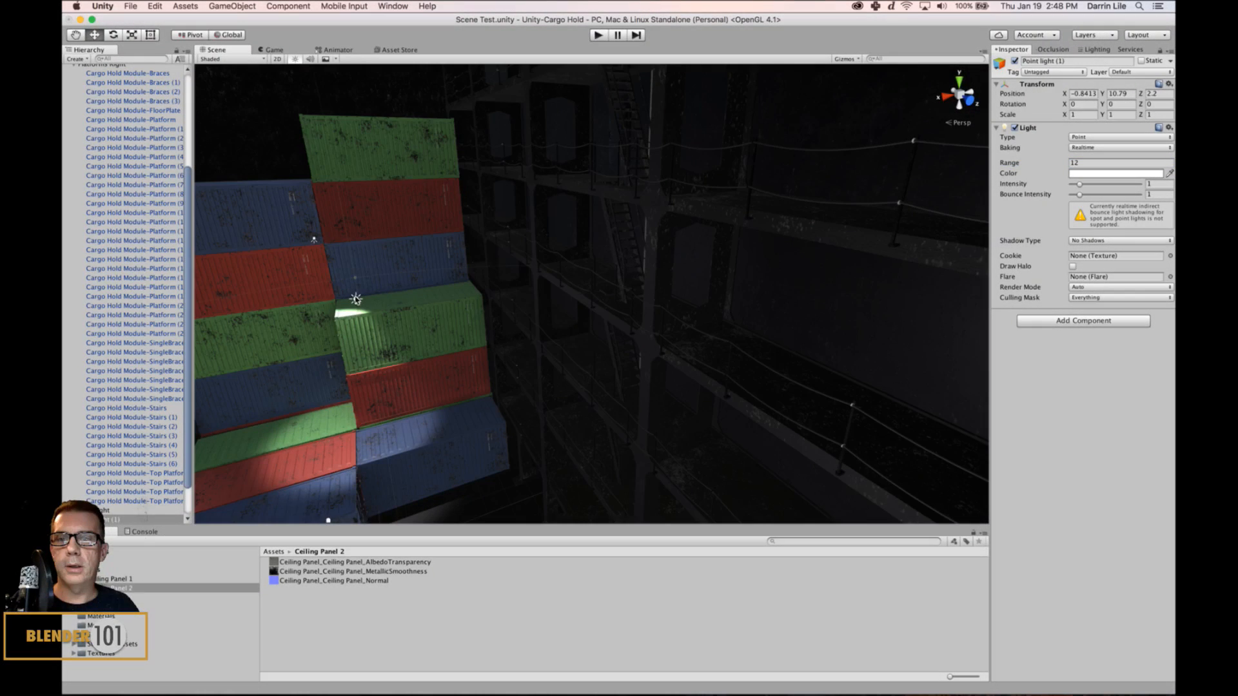
click(1102, 163)
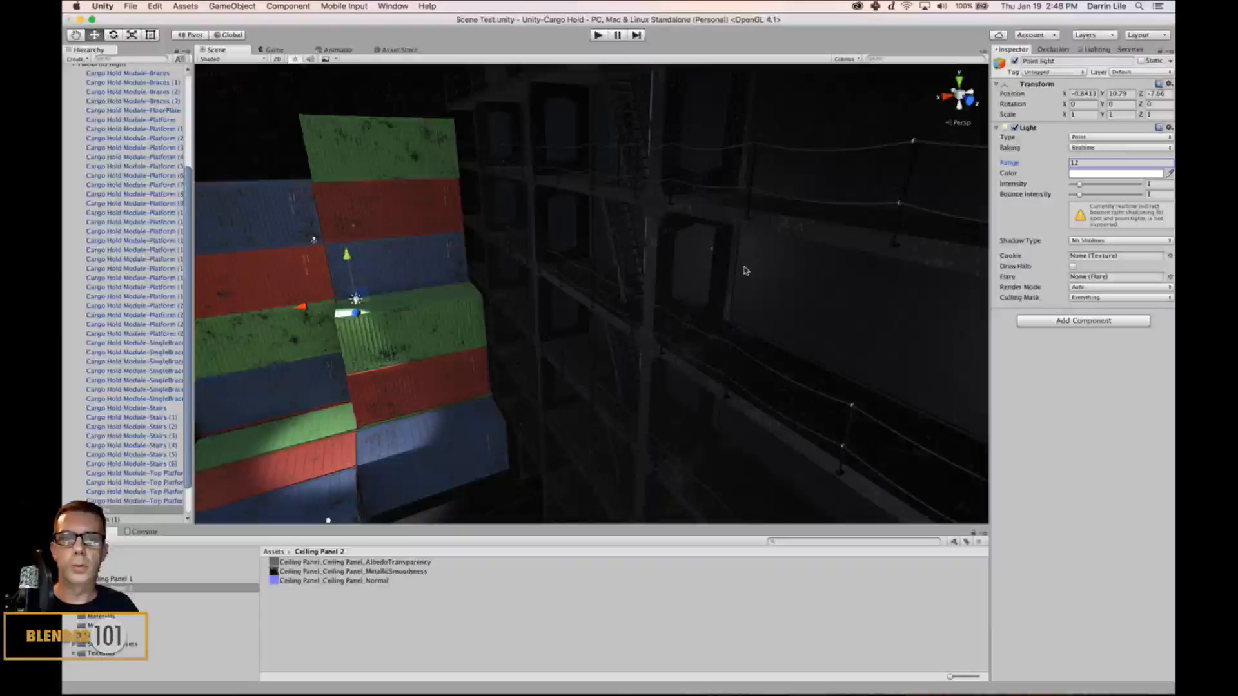
click(598, 35)
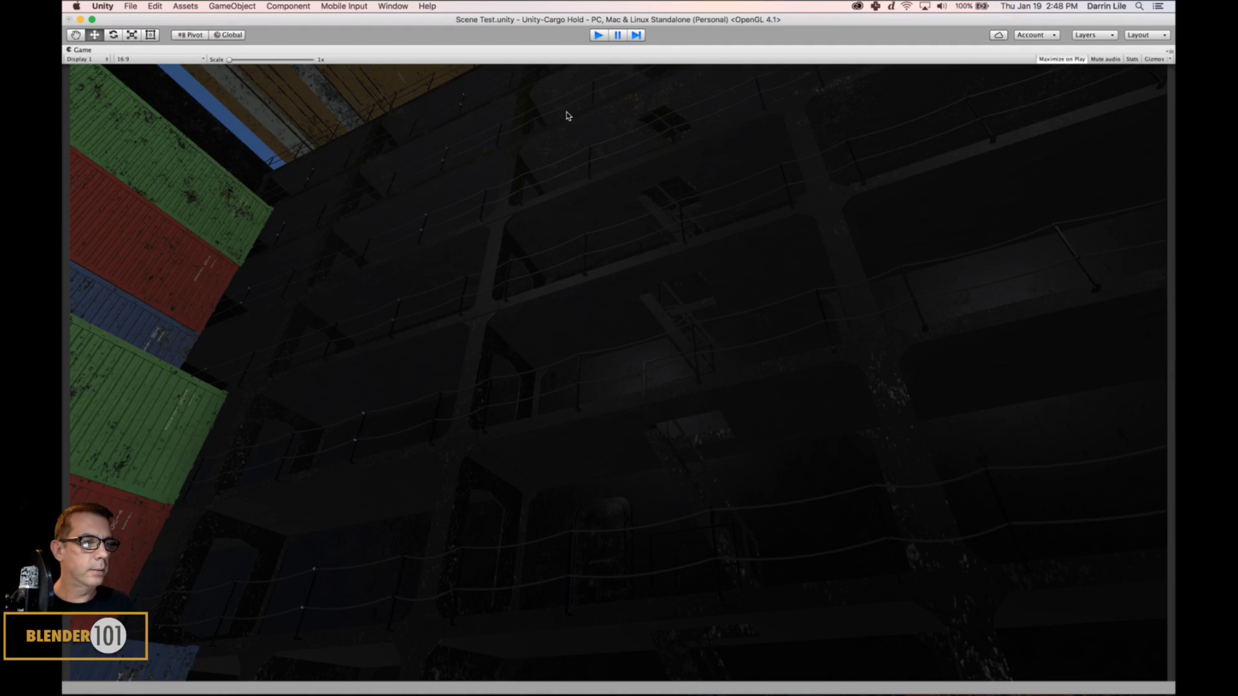
key(super+p)
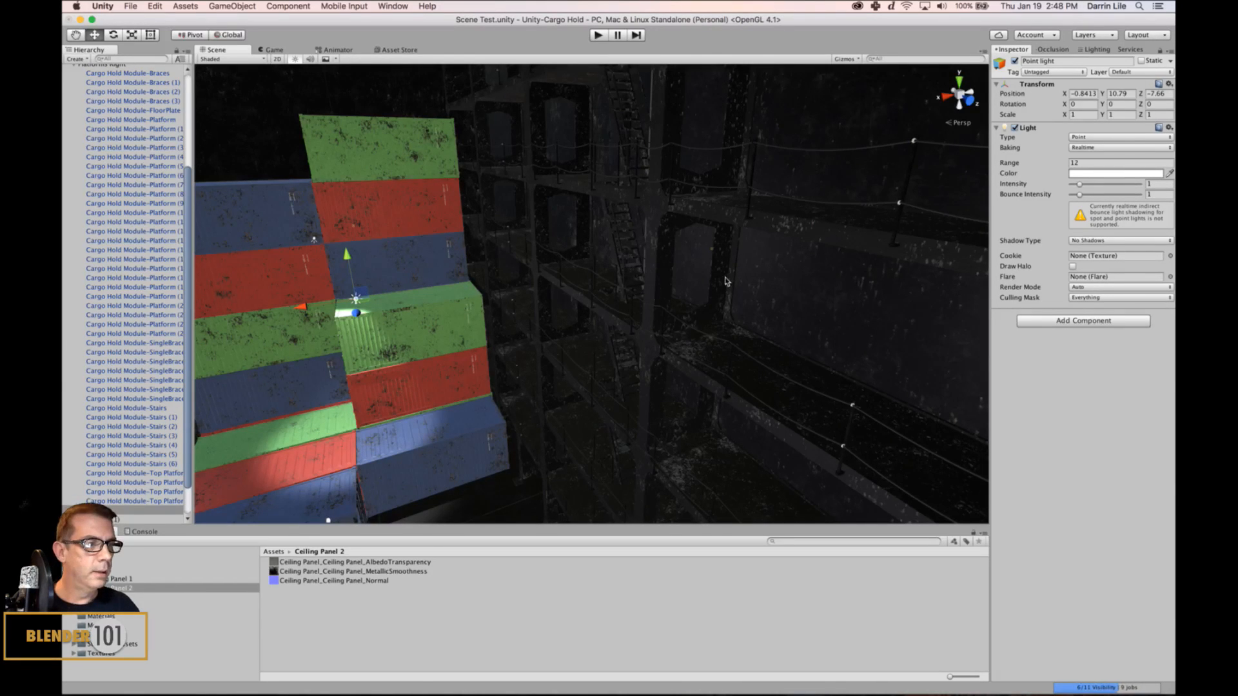
Examine the containers and side platforms under the two point lights from outside and inside the hold.
alt+drag(715, 295, 581, 320)
scroll(581, 321, down, 10)
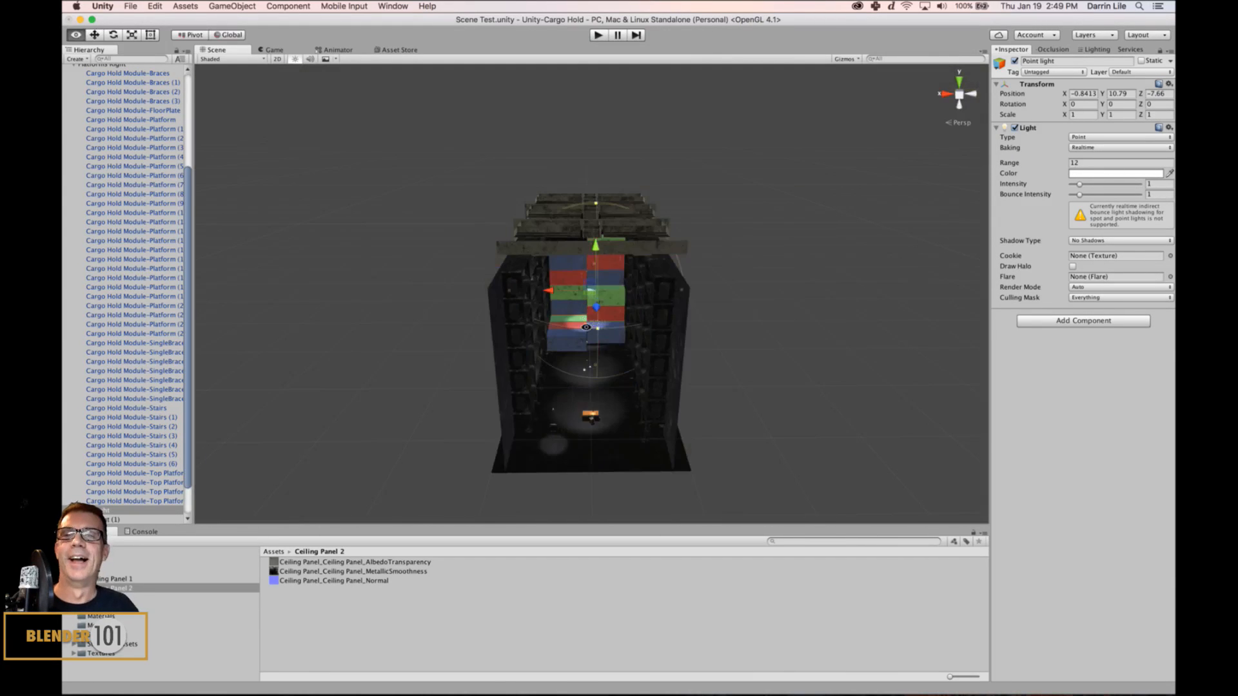
scroll(586, 310, up, 10)
scroll(586, 310, up, 3)
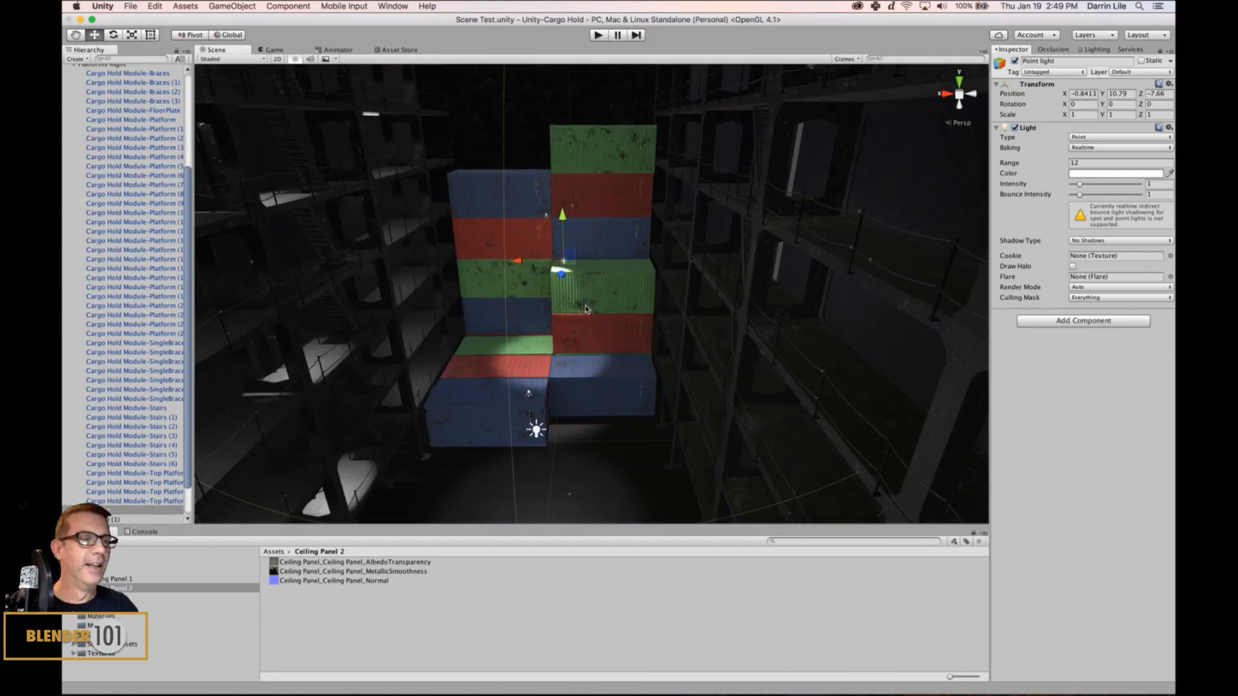
scroll(586, 310, down, 5)
middle_drag(577, 321, 595, 292)
alt+drag(616, 400, 580, 361)
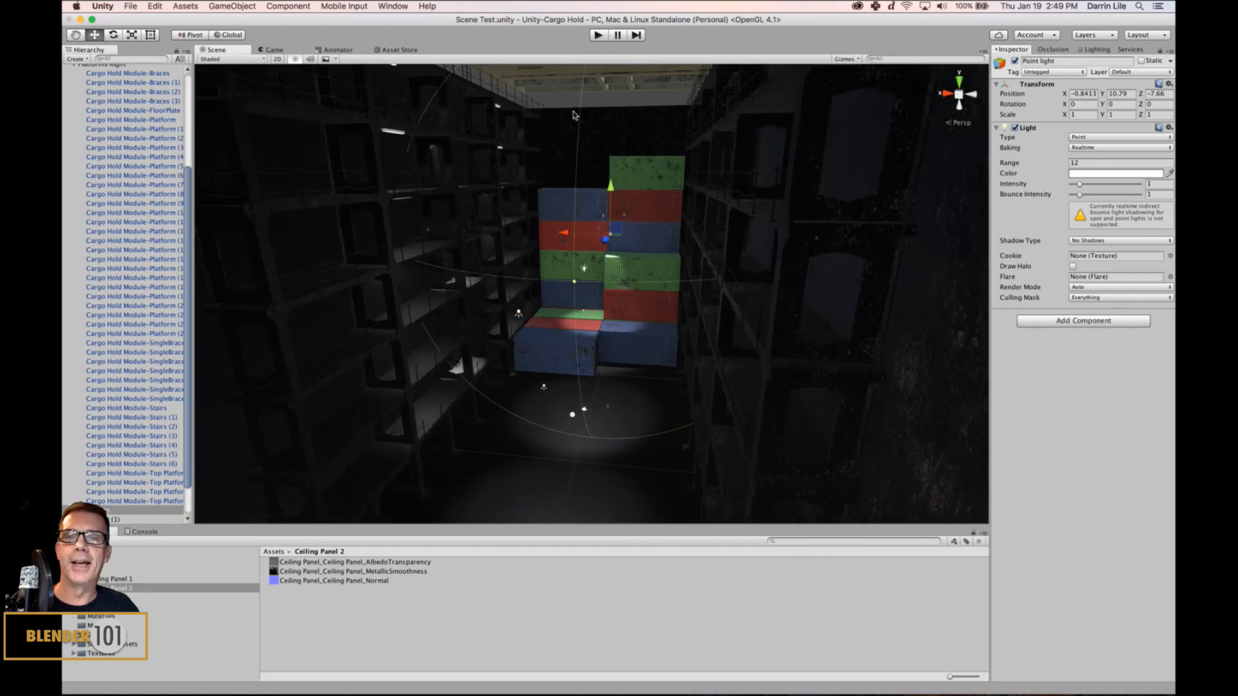
Clear the light selection and collapse the Platforms Right group in the scene hierarchy.
click(340, 323)
middle_drag(423, 309, 419, 366)
scroll(150, 105, up, 5)
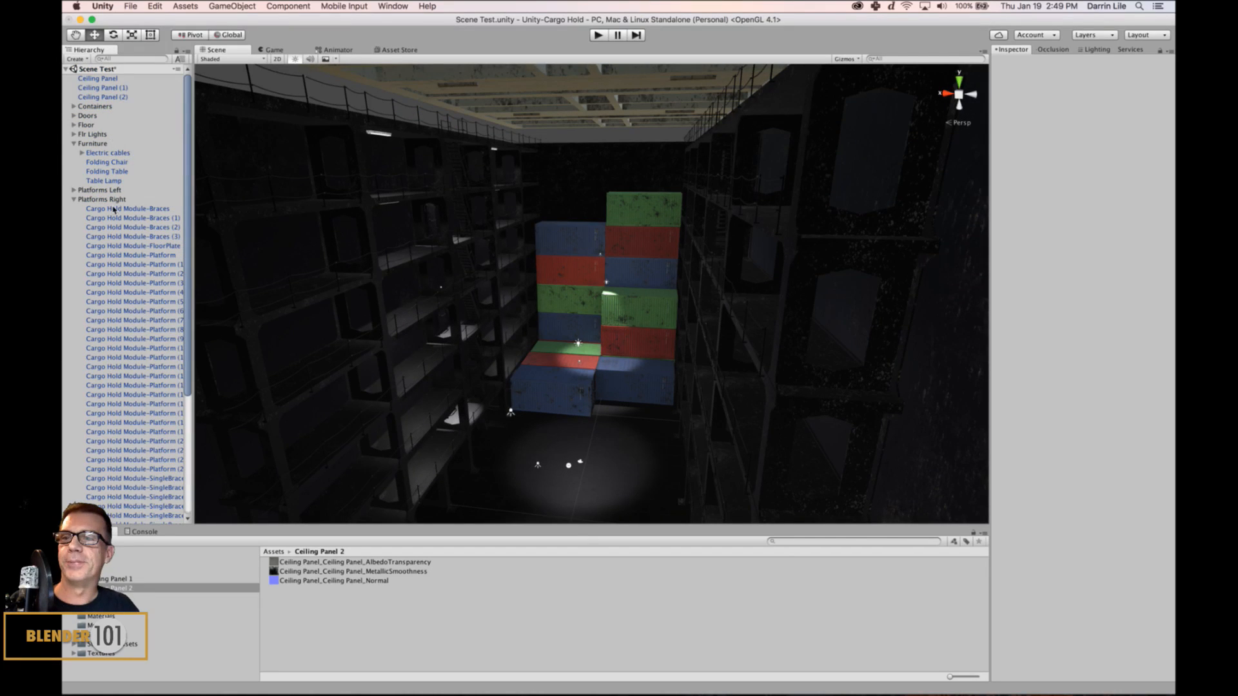
click(74, 199)
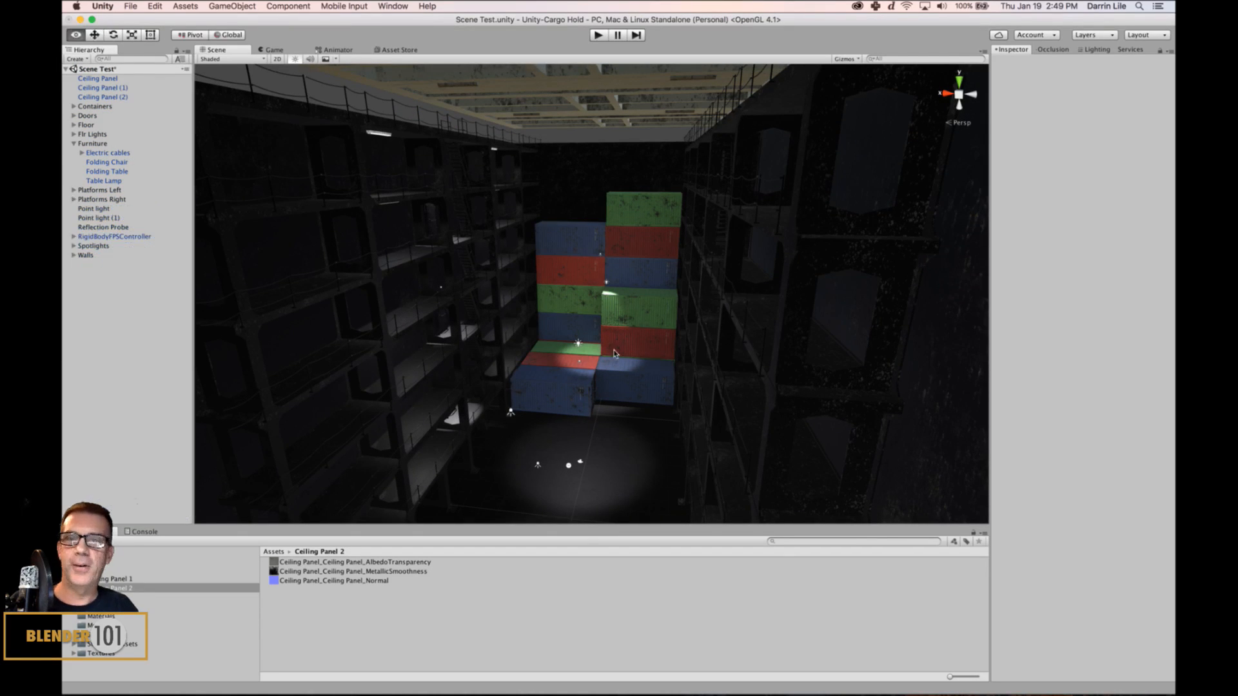
Inspect the lit hold from its open end, checking the ceiling, platforms, containers and floor from several angles.
middle_drag(616, 340, 619, 315)
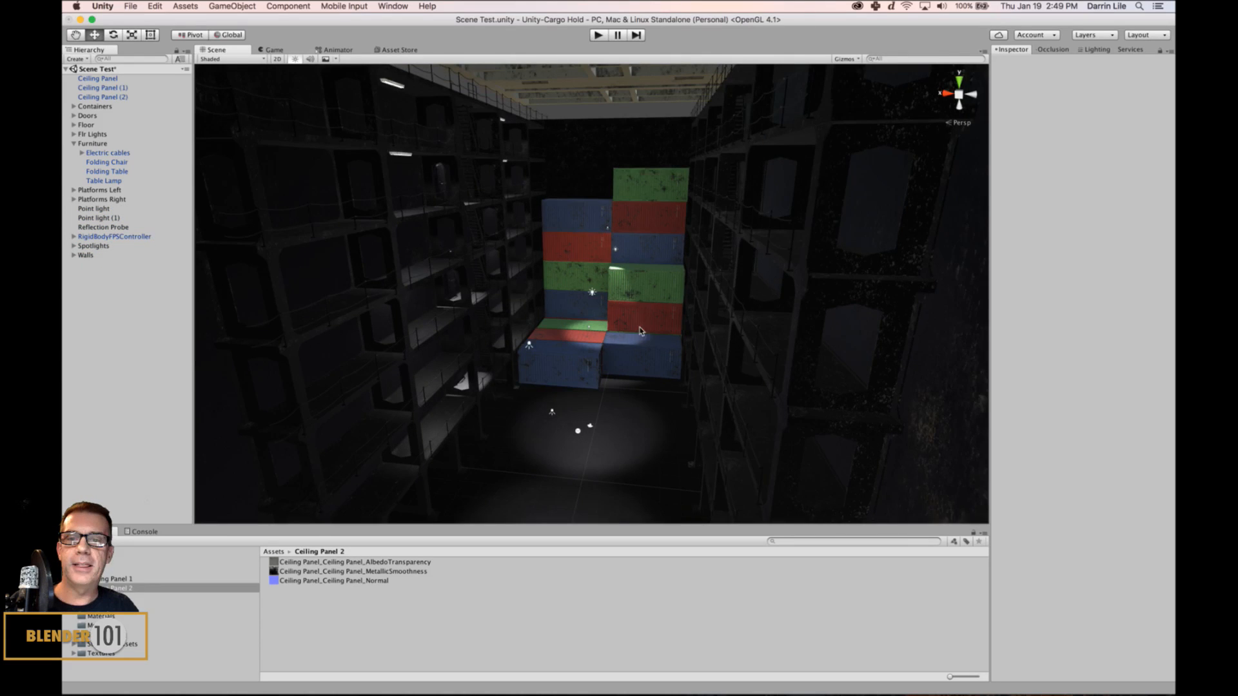
scroll(640, 327, down, 1)
scroll(646, 318, down, 1)
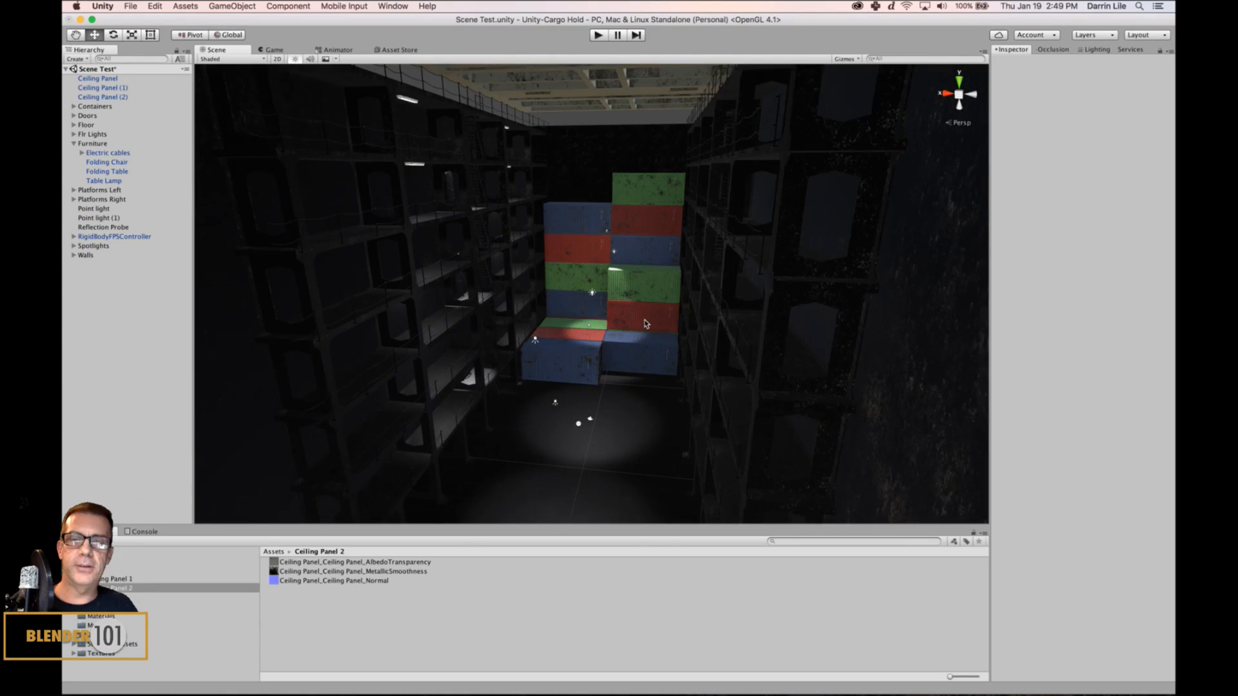
scroll(646, 323, down, 2)
middle_drag(614, 346, 641, 312)
alt+drag(635, 328, 638, 264)
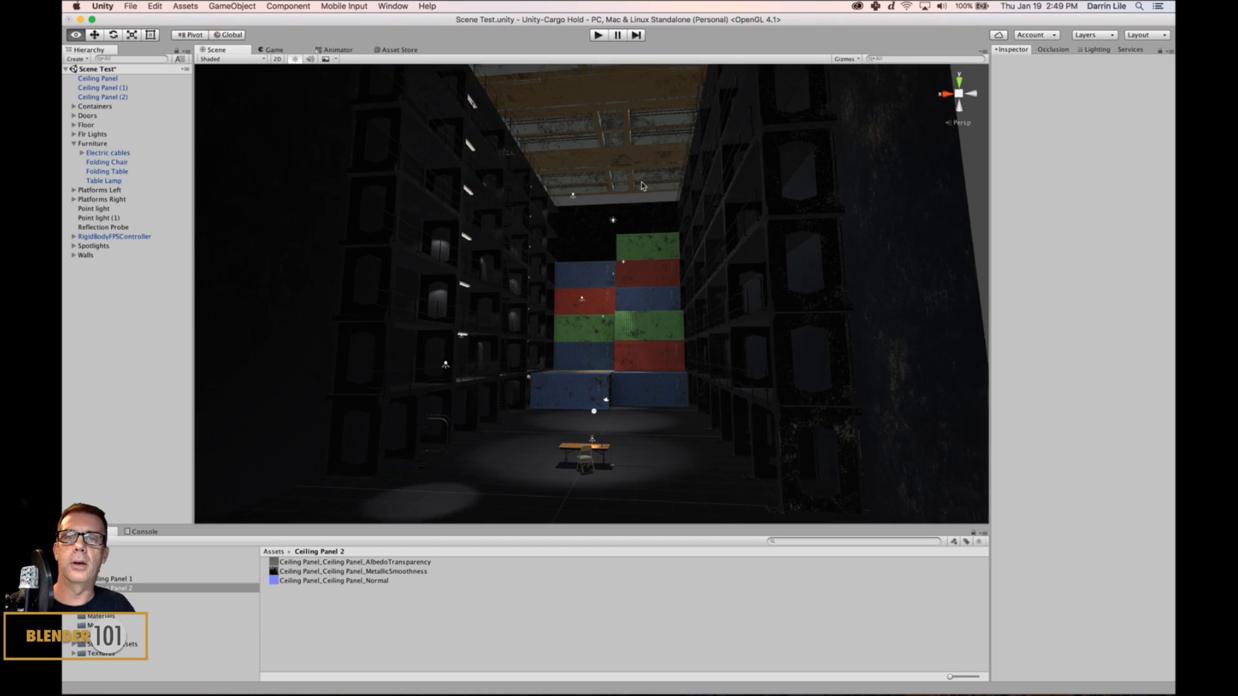
middle_drag(641, 213, 641, 238)
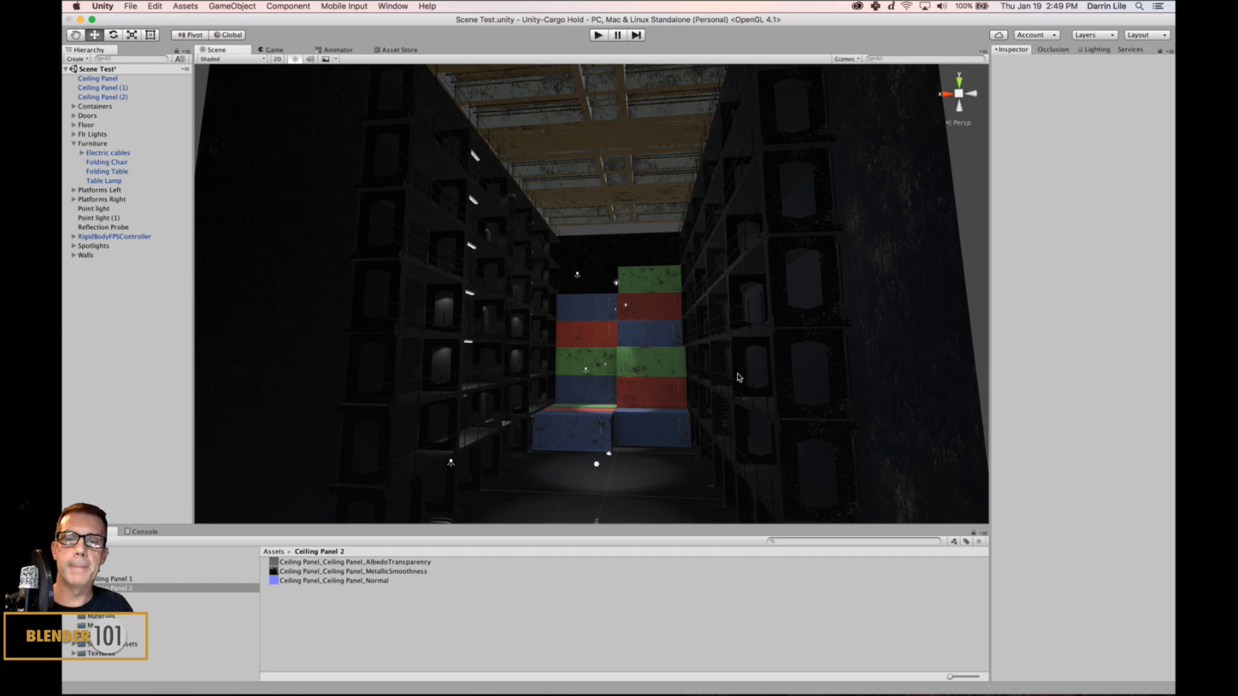
scroll(739, 378, down, 3)
alt+drag(733, 401, 711, 419)
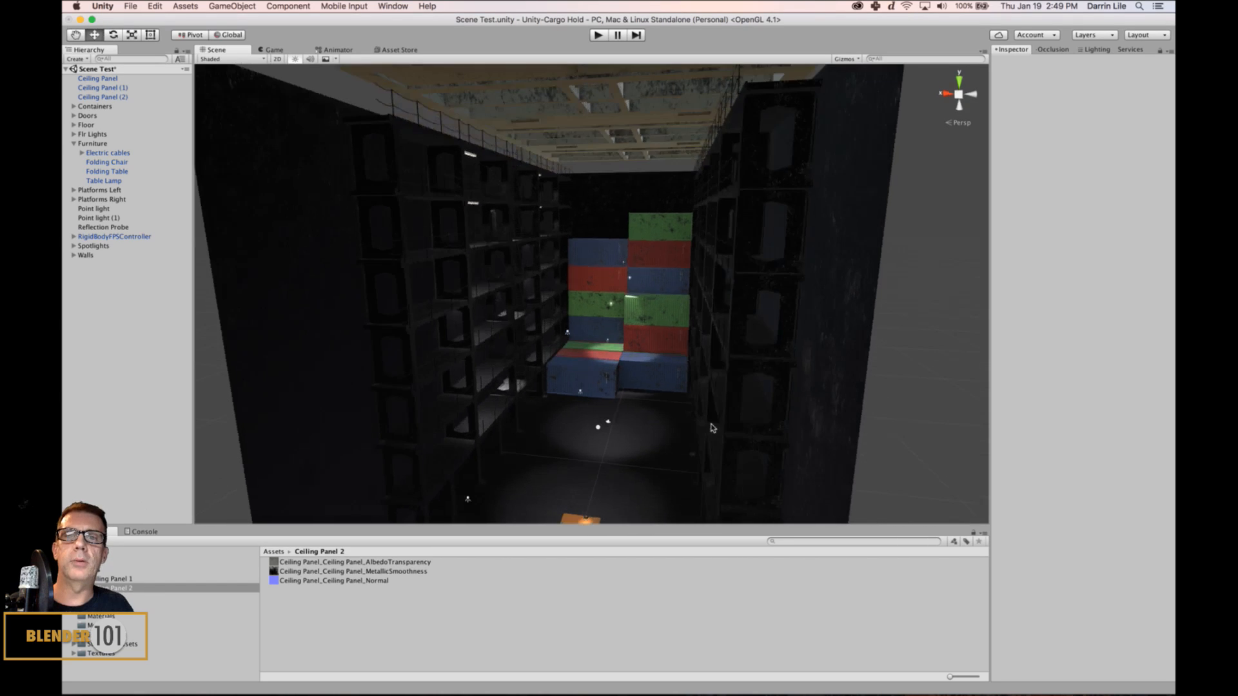
scroll(710, 420, down, 2)
scroll(710, 419, down, 4)
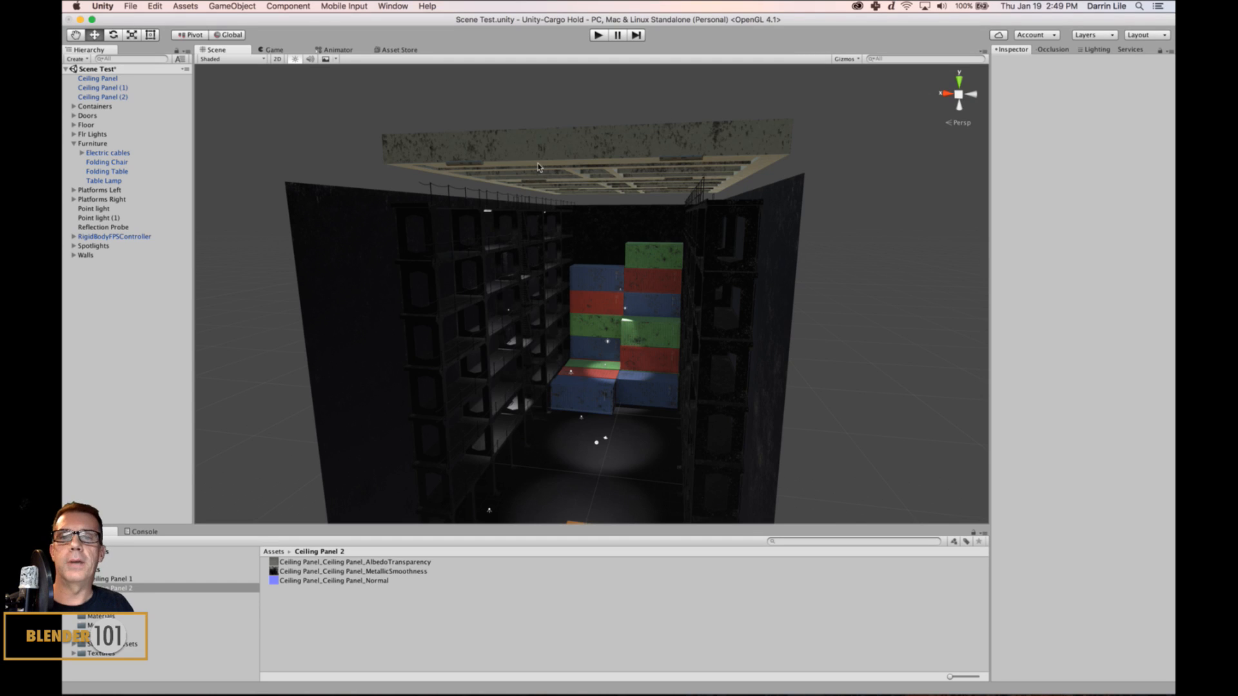
key(alt)
alt+drag(653, 274, 653, 237)
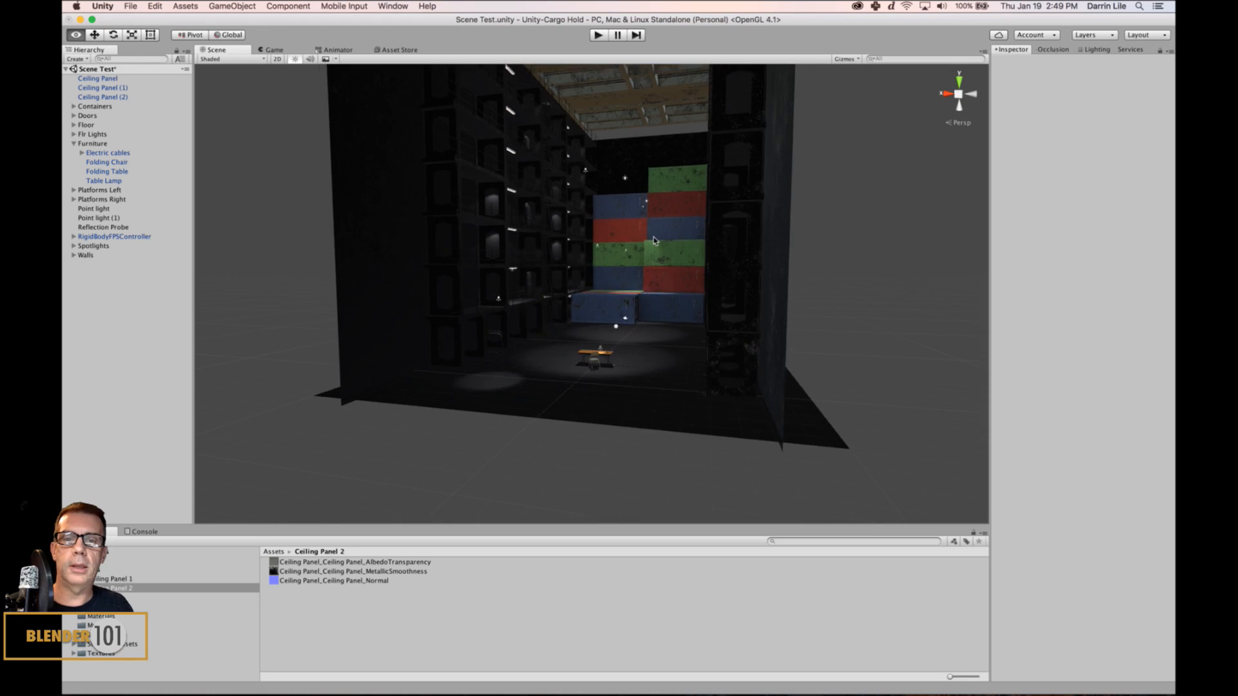
Examine the hold's interior at closer range, from the lamp-lit folding table to the stacked containers and side platforms.
scroll(653, 238, up, 5)
key(alt)
alt+drag(666, 285, 661, 305)
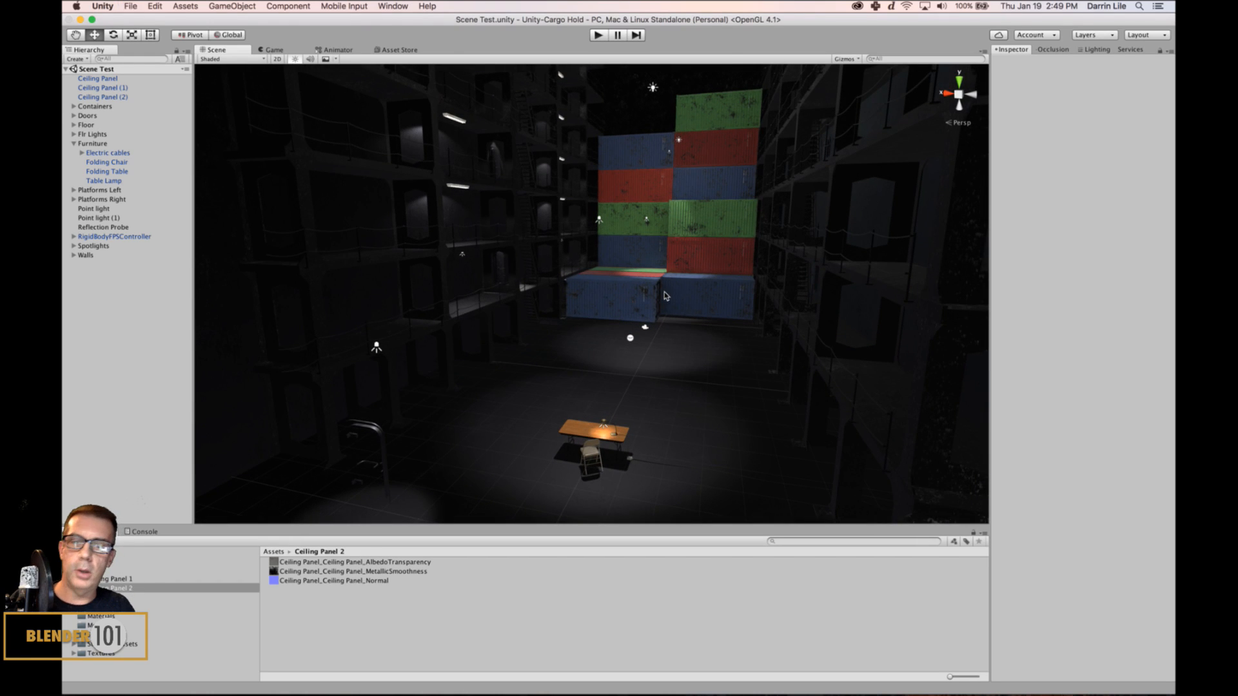
scroll(679, 295, up, 2)
alt+drag(679, 315, 657, 335)
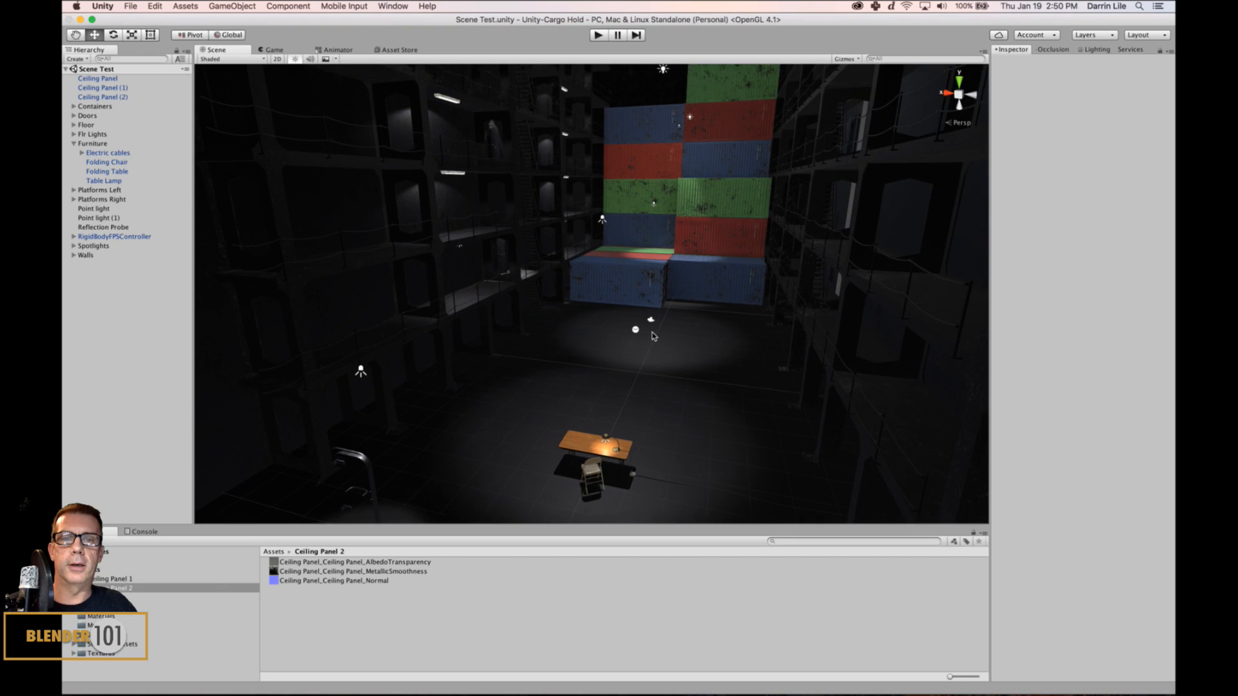
scroll(655, 335, up, 3)
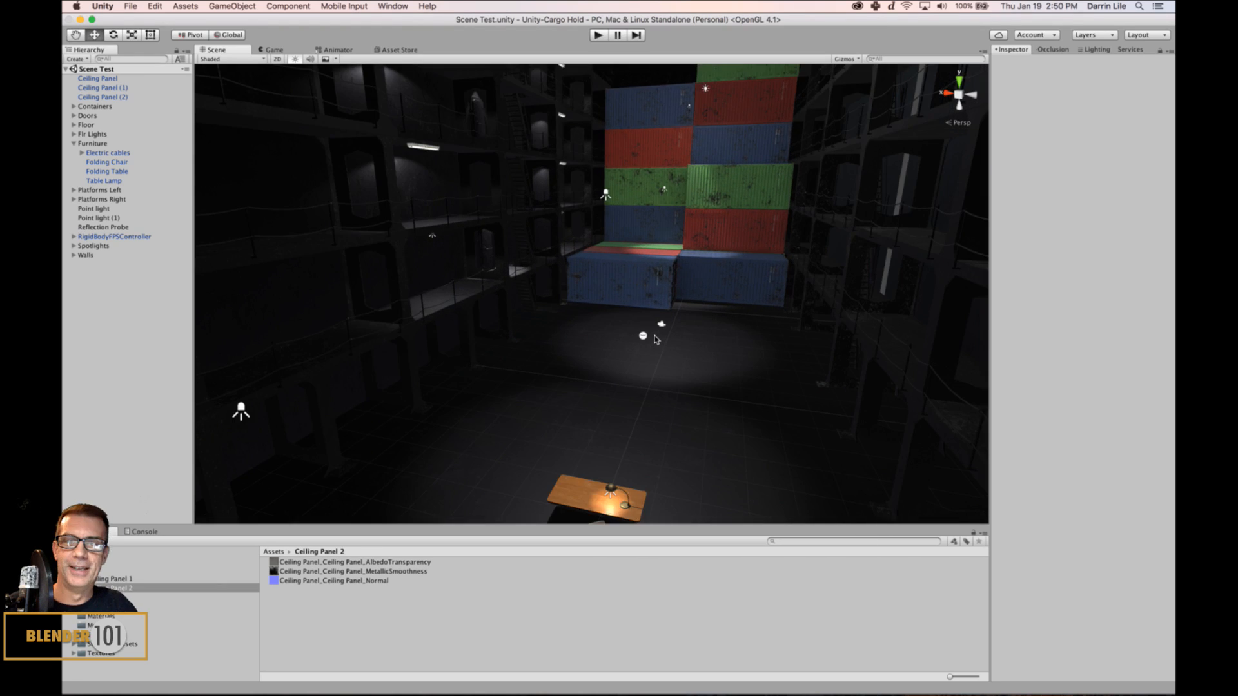
middle_drag(648, 349, 658, 306)
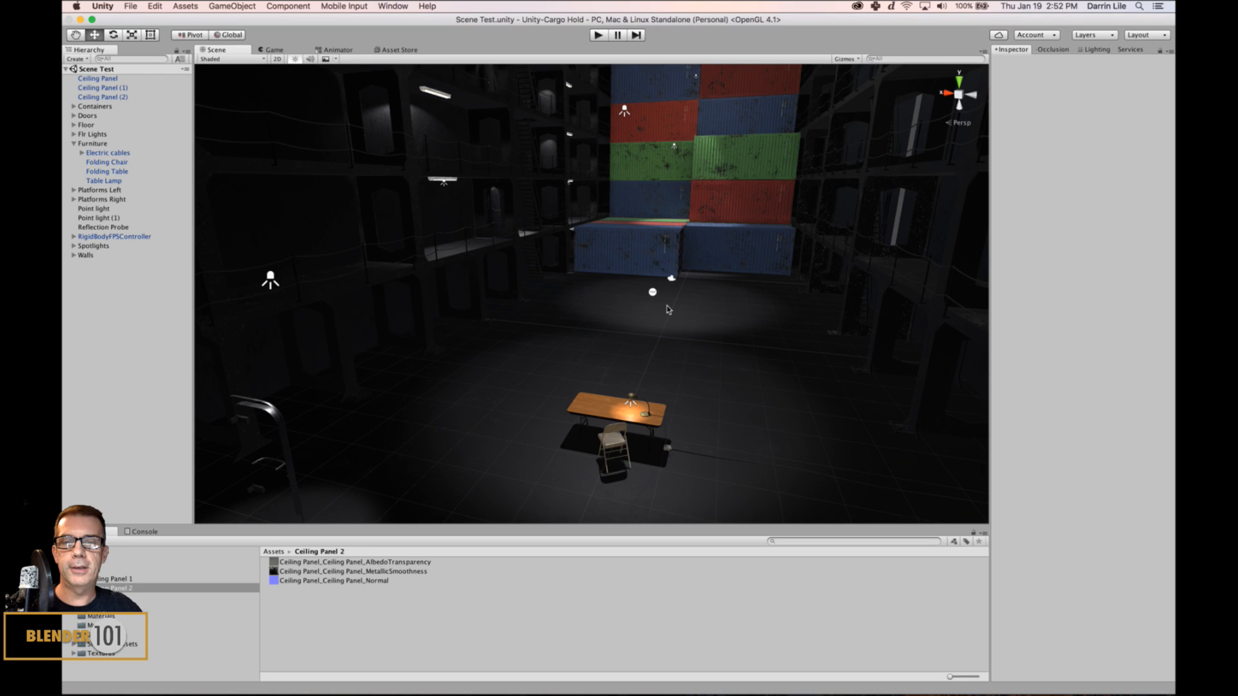
Switch to Gameshow and send the "Thanks for Watching!!" end card from preview to the live output.
mouse_move(570, 685)
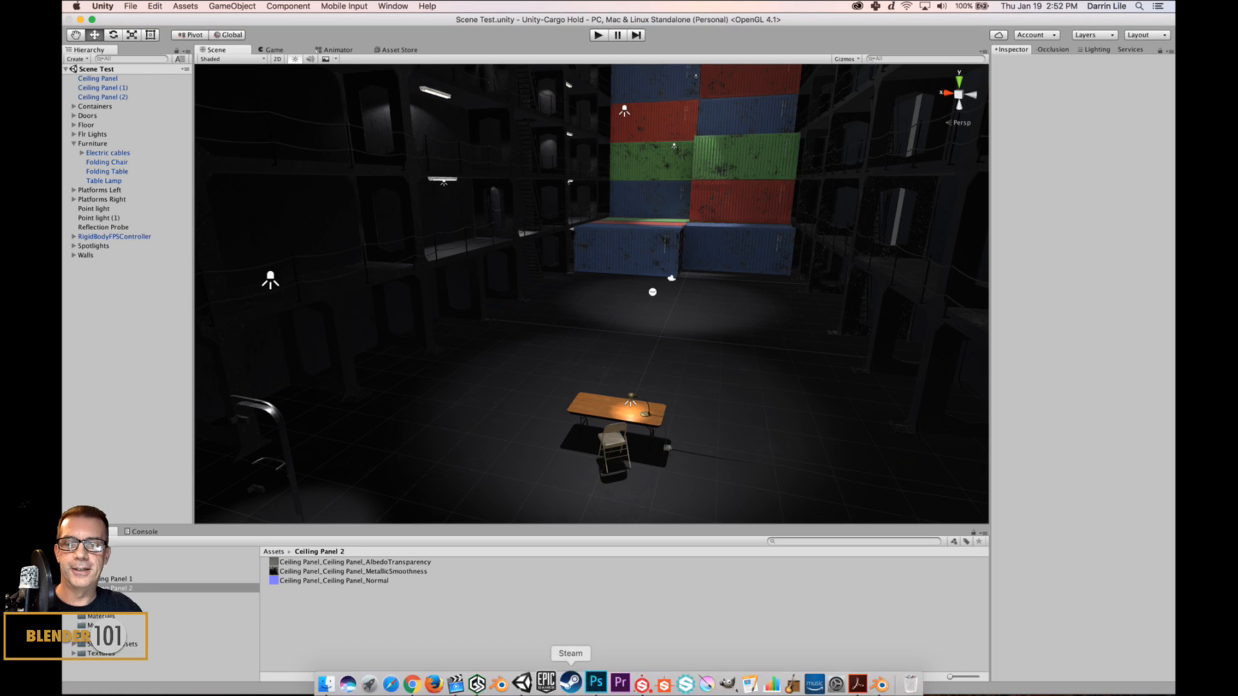
click(477, 683)
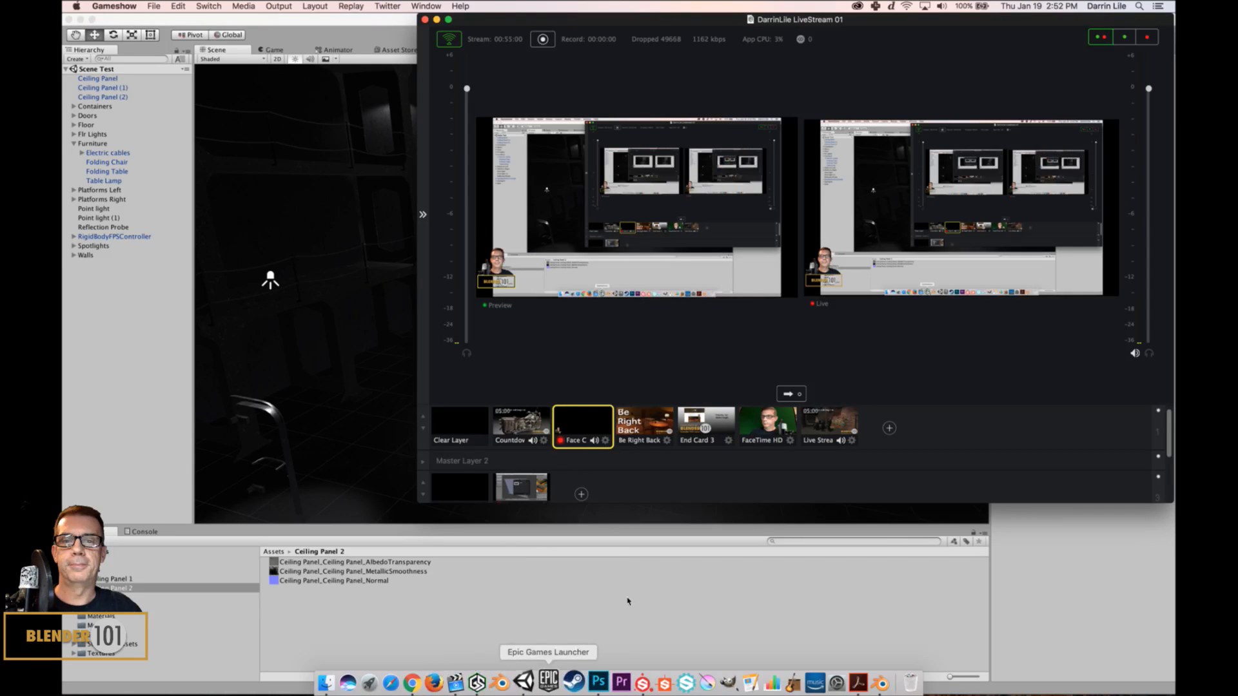
click(706, 424)
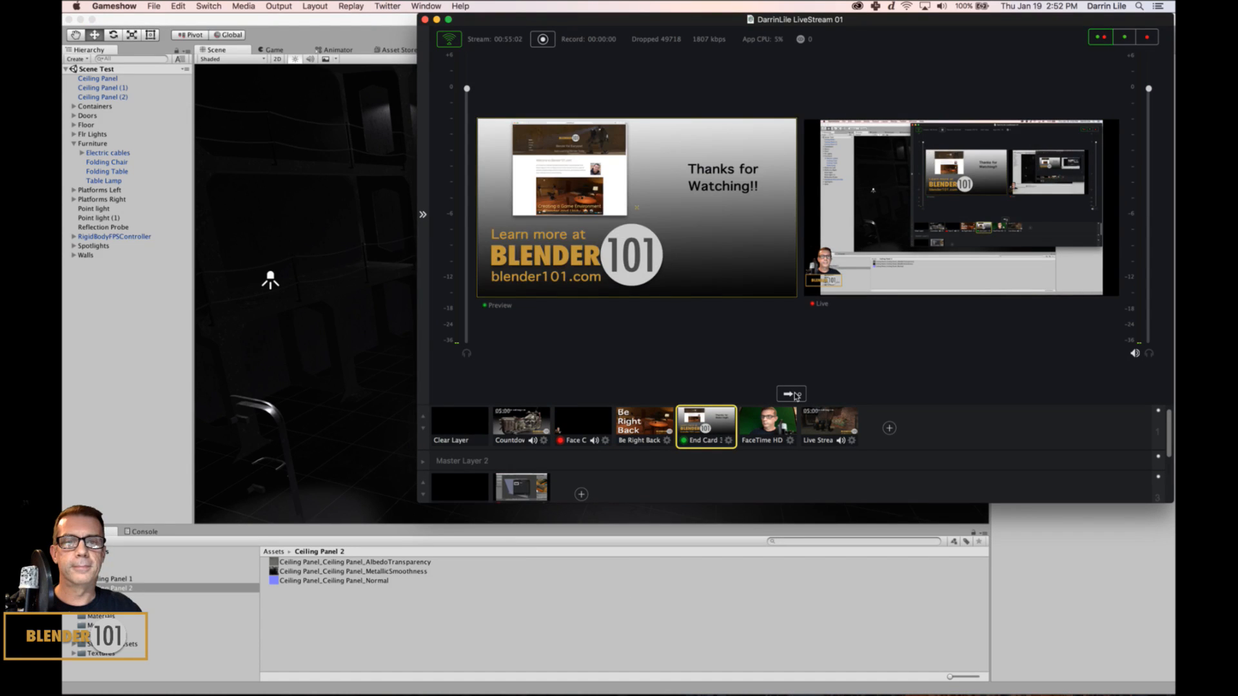
click(791, 394)
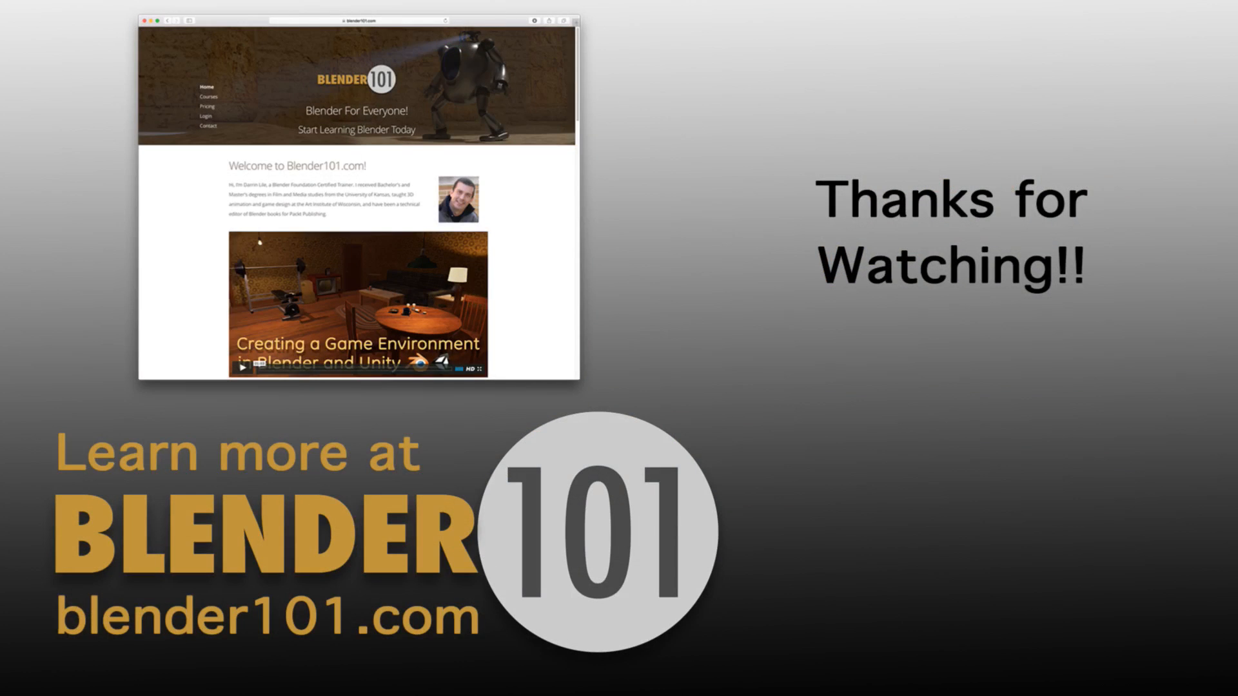